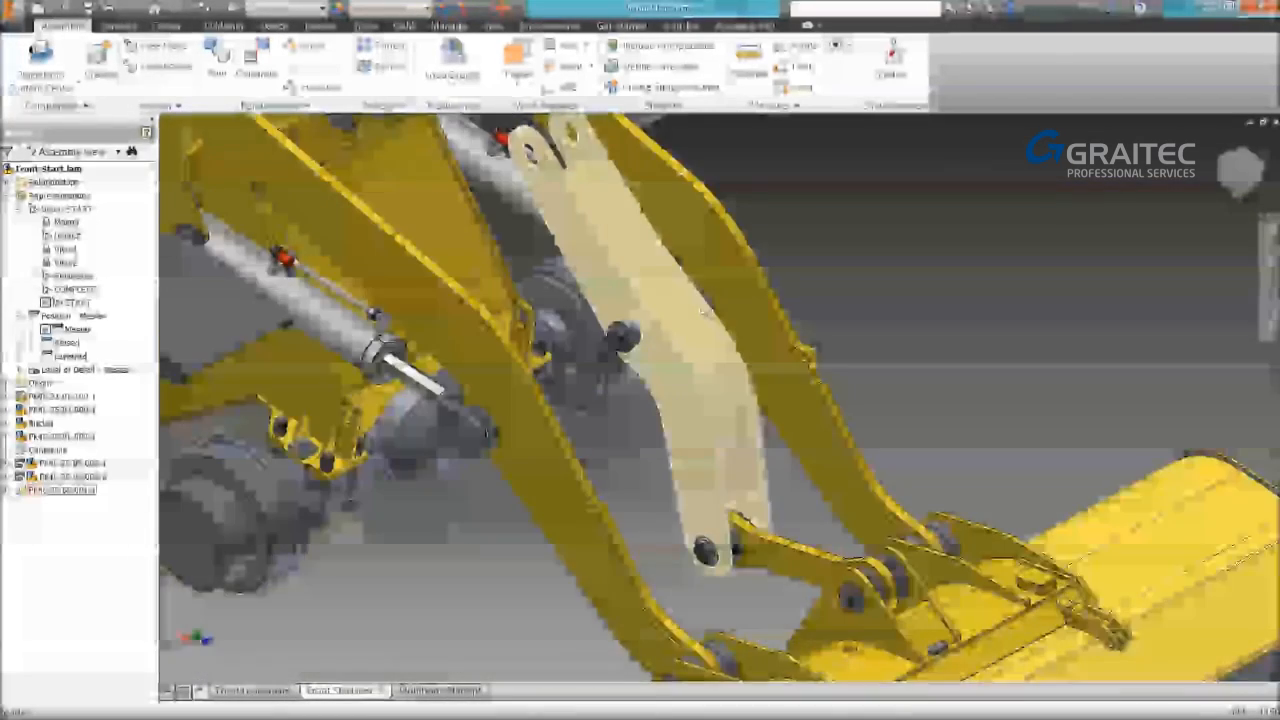
# Step: Switch to the Multibody Start.ipt part and open its POST sketch for editing
pyautogui.scroll(-1, 702, 312)
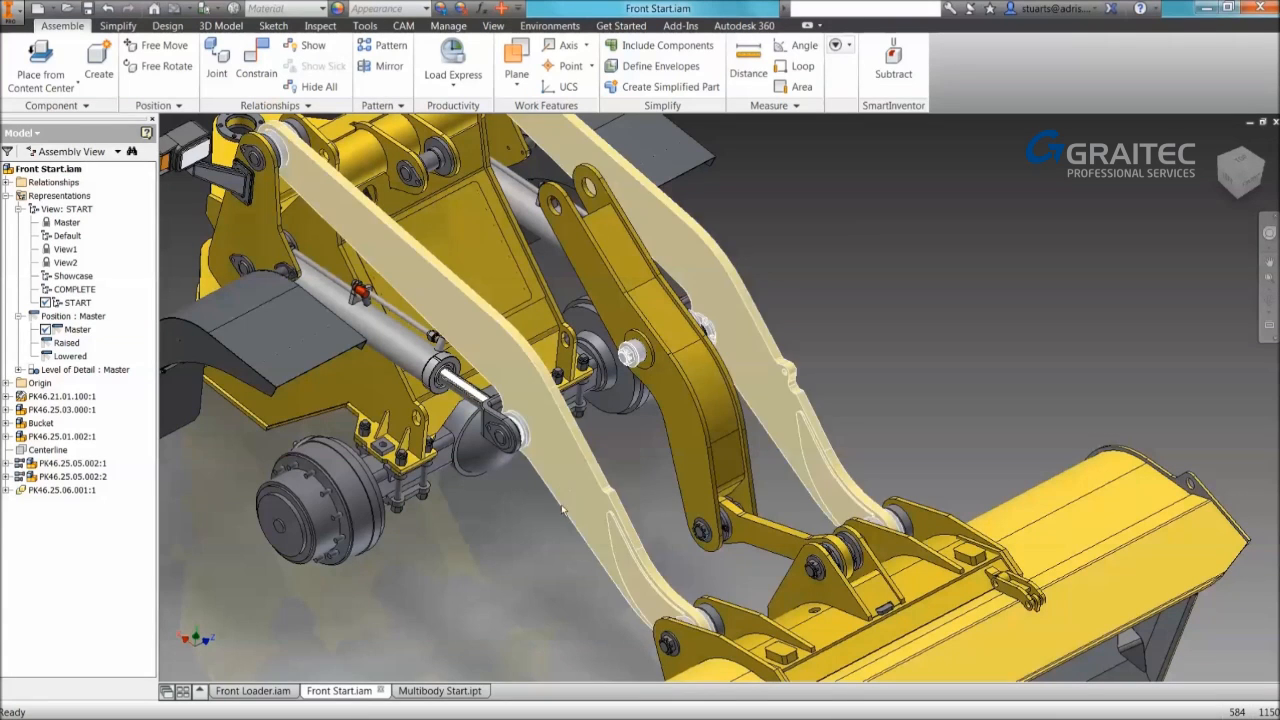
pyautogui.click(437, 691)
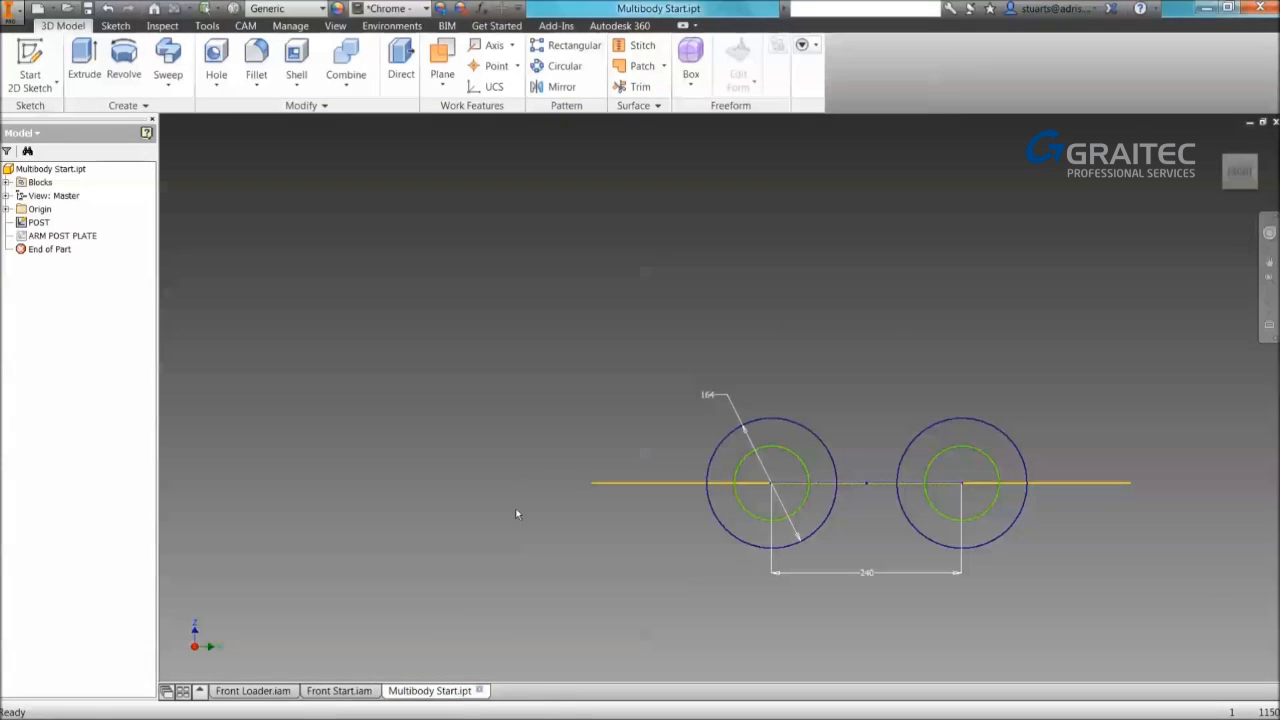
pyautogui.doubleClick(38, 222)
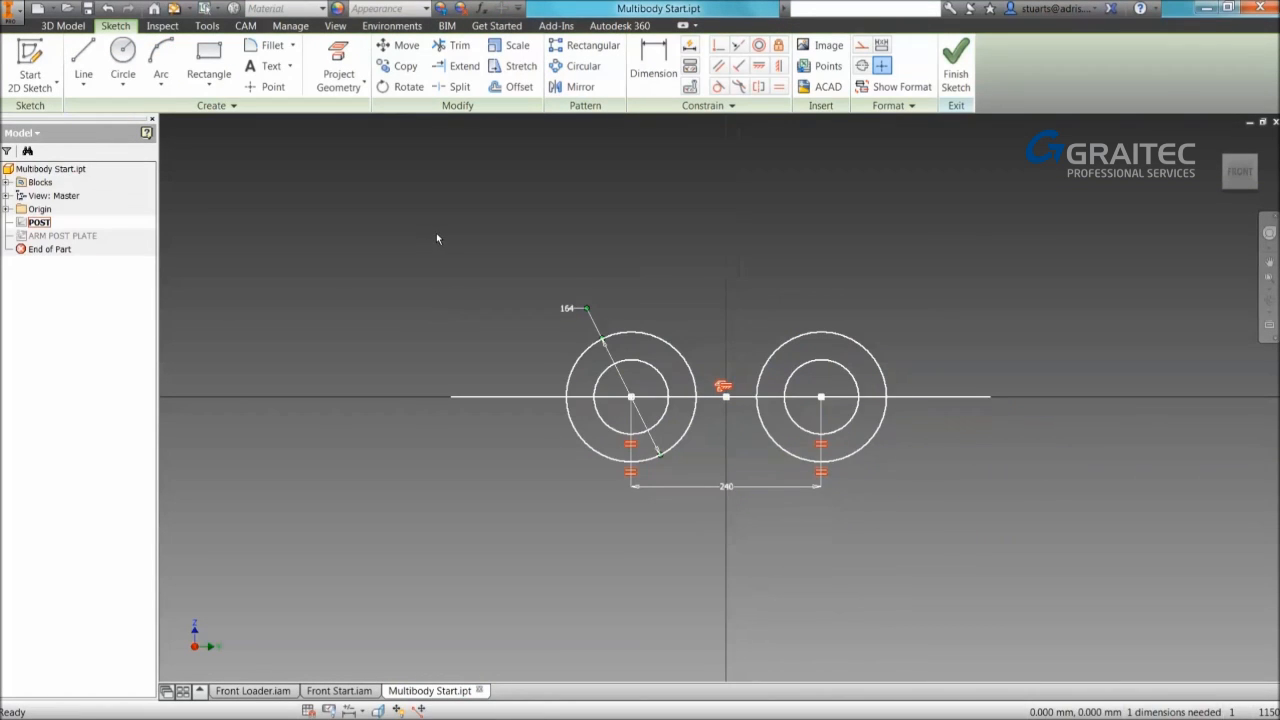
pyautogui.moveTo(427, 234); pyautogui.dragTo(609, 343, button='middle')
pyautogui.press('F3')
pyautogui.moveTo(609, 343)
pyautogui.mouseDown()
pyautogui.moveTo(610, 323)
pyautogui.moveTo(630, 343)
pyautogui.mouseUp()
pyautogui.moveTo(780, 381)
pyautogui.mouseDown(button='middle')
pyautogui.moveTo(760, 302)
pyautogui.moveTo(681, 310)
pyautogui.mouseUp(button='middle')
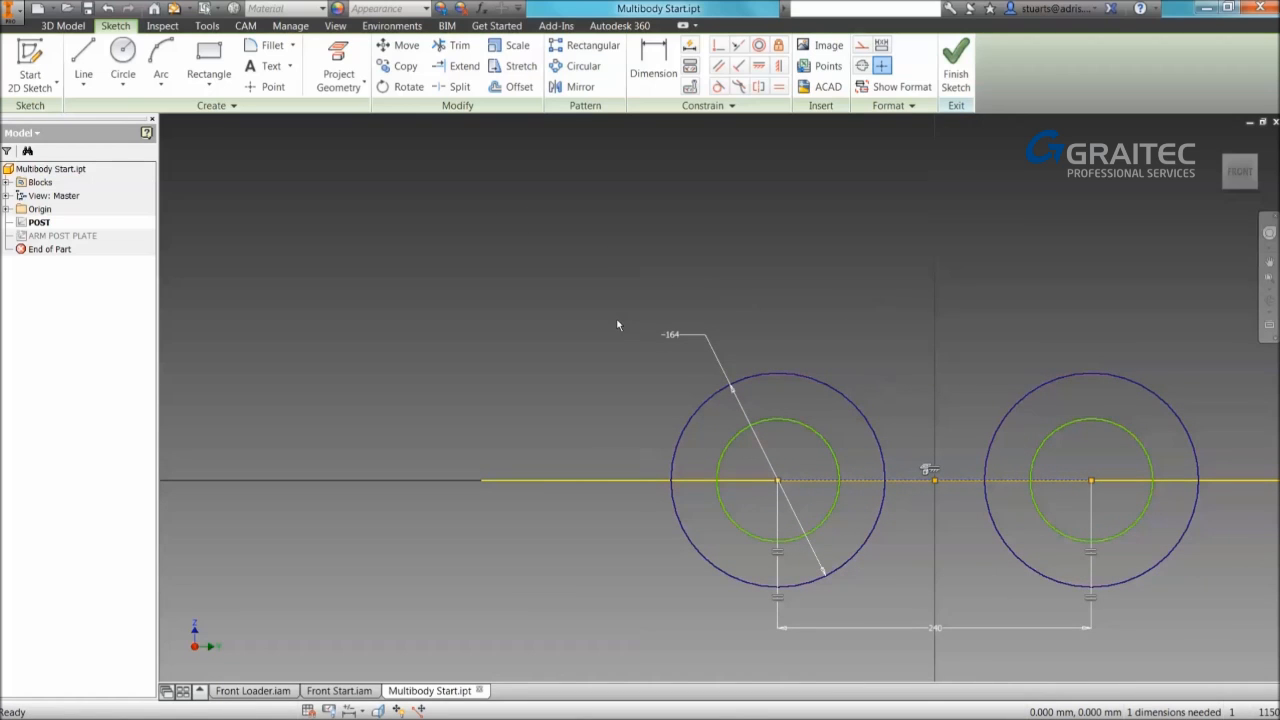
# Step: Open the application options and apply the Presentation color scheme with a 1 Color background
pyautogui.click(207, 25)
pyautogui.click(292, 66)
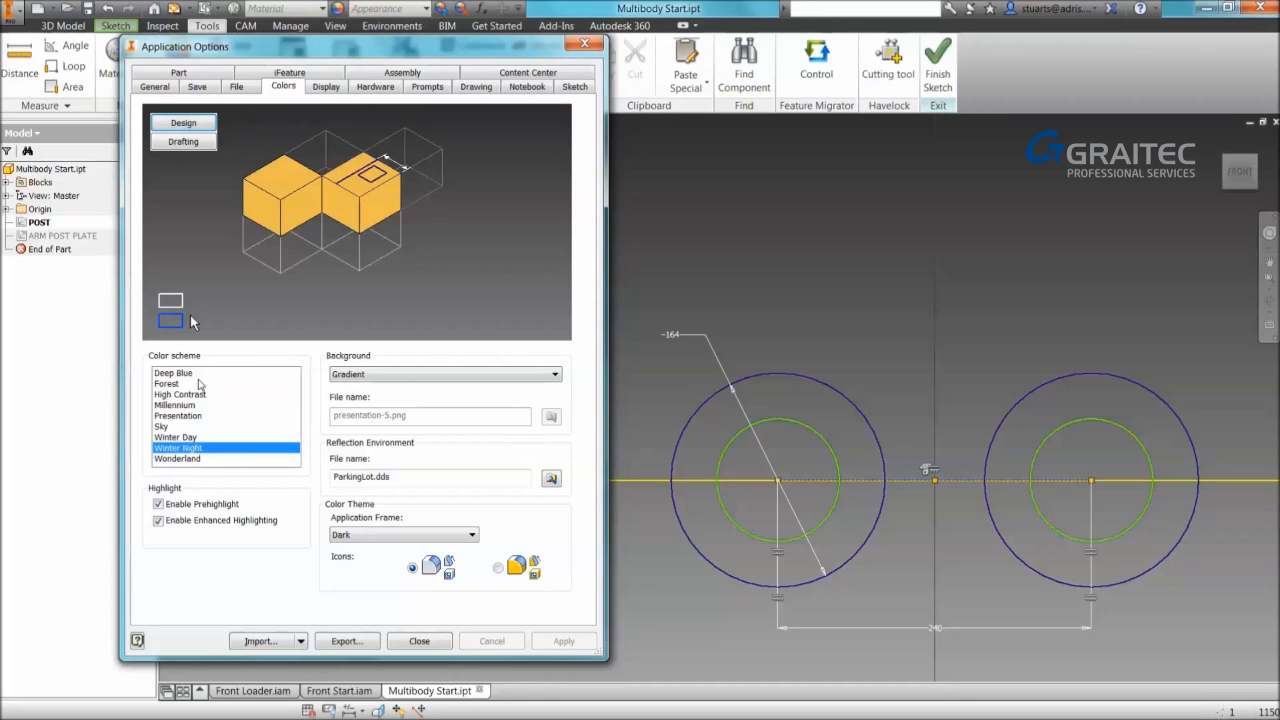
pyautogui.click(186, 416)
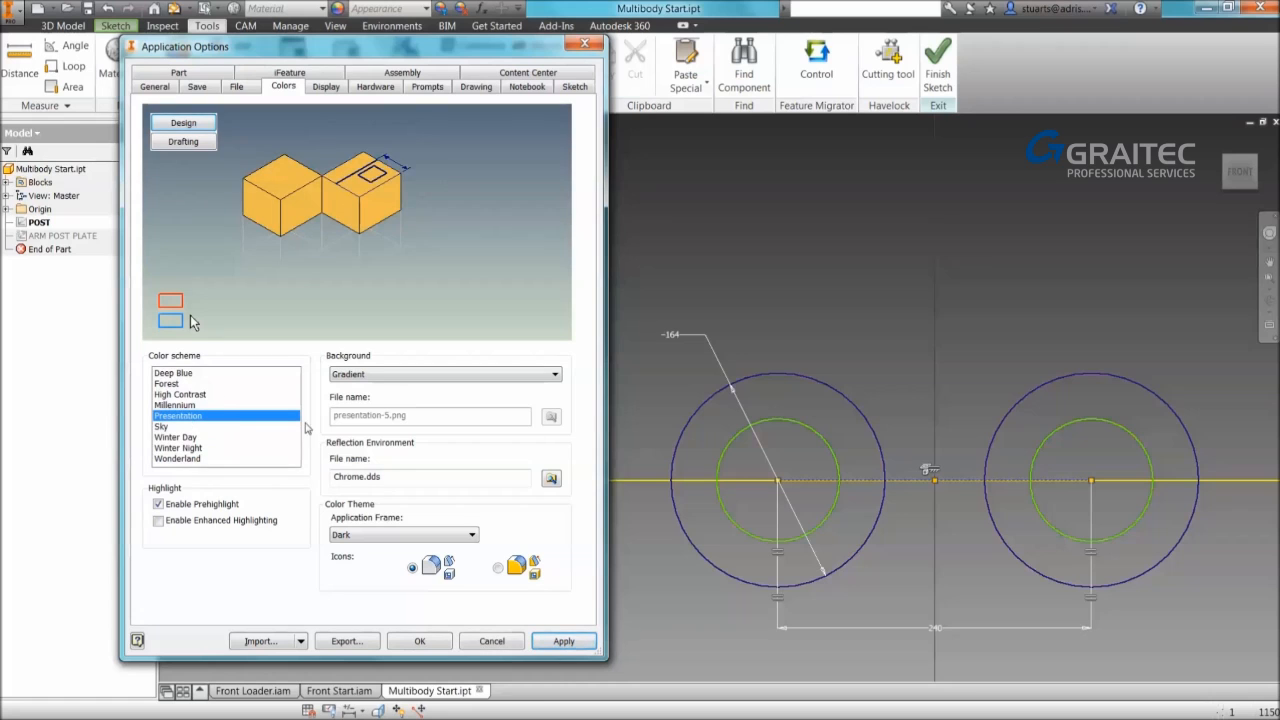
pyautogui.click(380, 375)
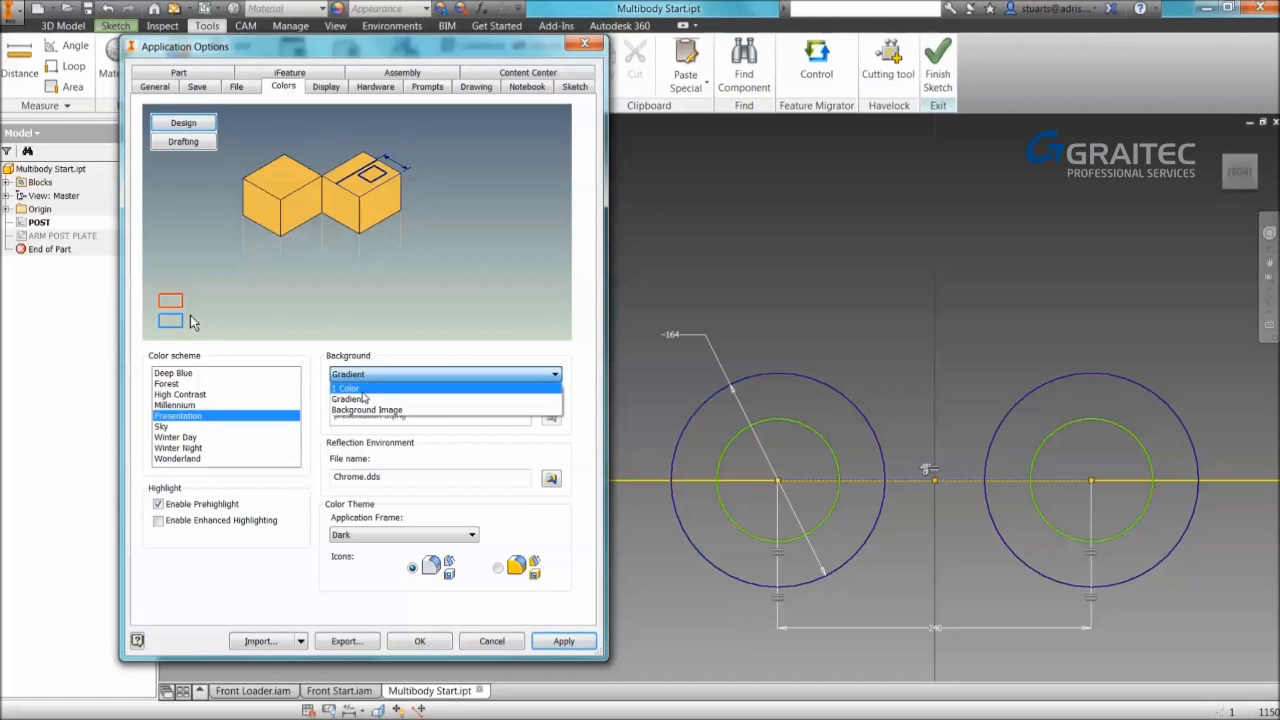
pyautogui.click(348, 388)
pyautogui.click(555, 643)
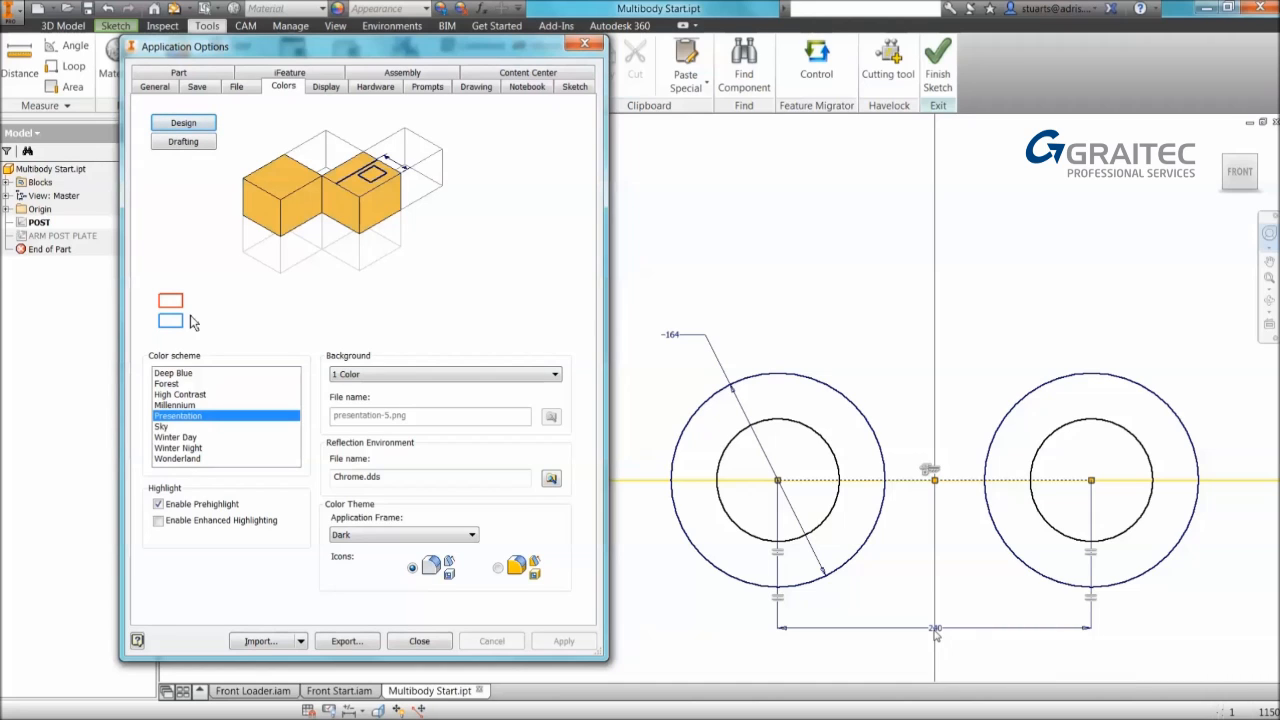
# Step: Apply the Deep Blue color scheme and set the background type to Background Image
pyautogui.click(170, 375)
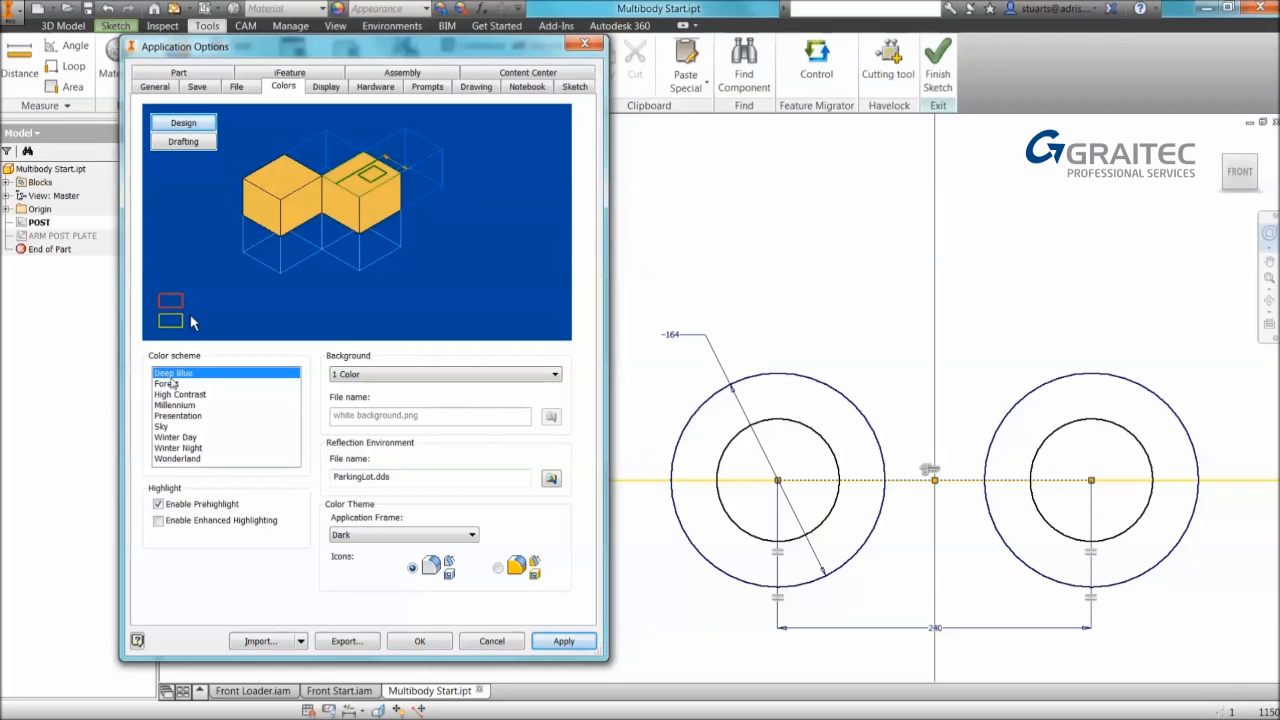
pyautogui.click(563, 641)
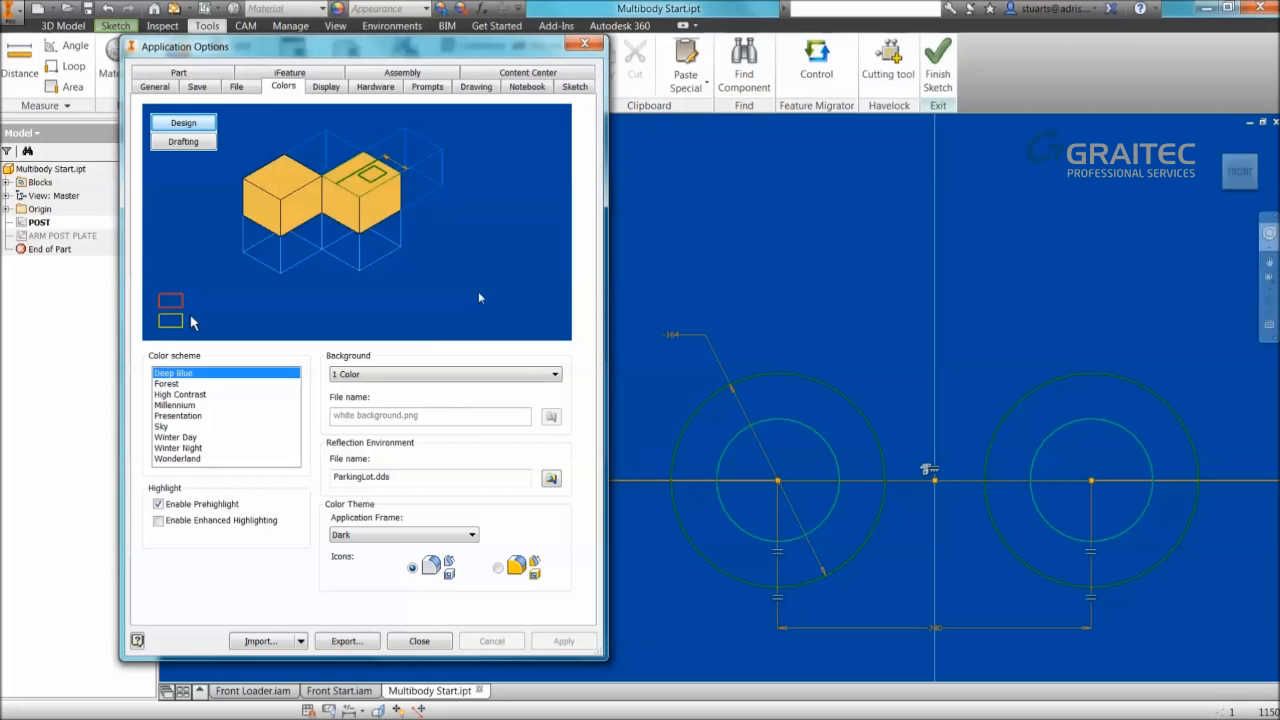
pyautogui.click(355, 377)
pyautogui.click(354, 387)
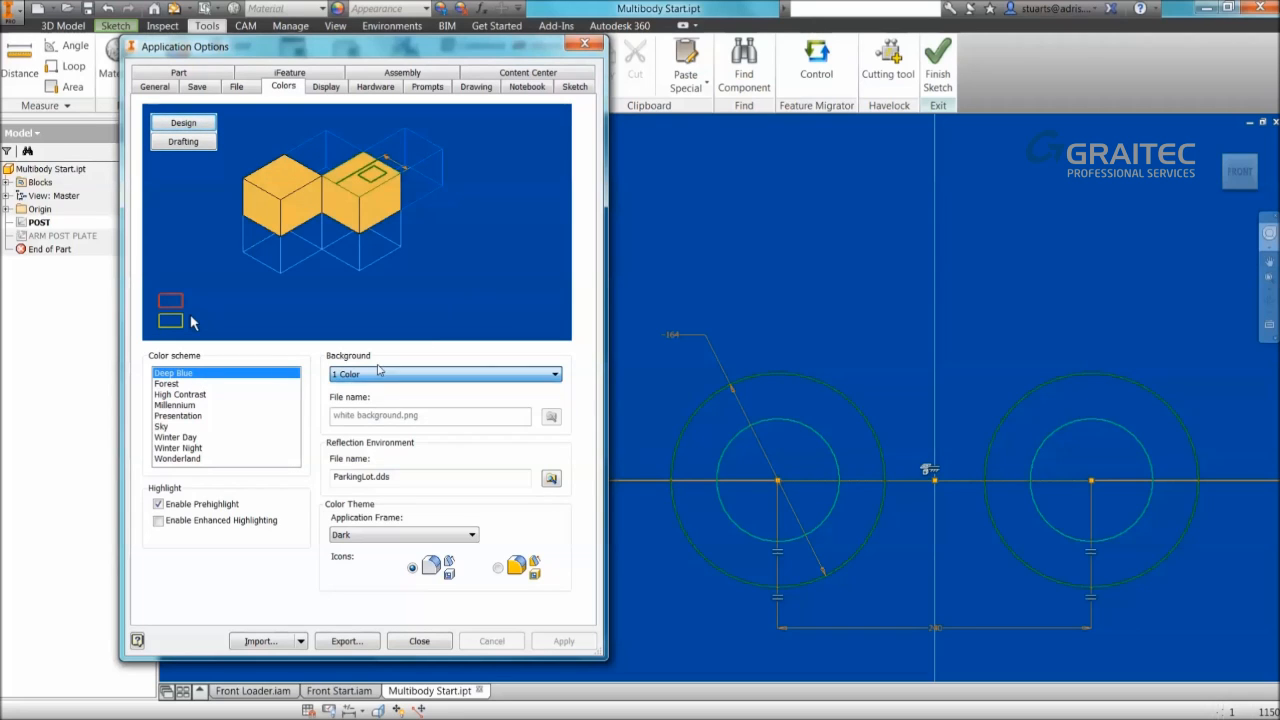
pyautogui.click(349, 379)
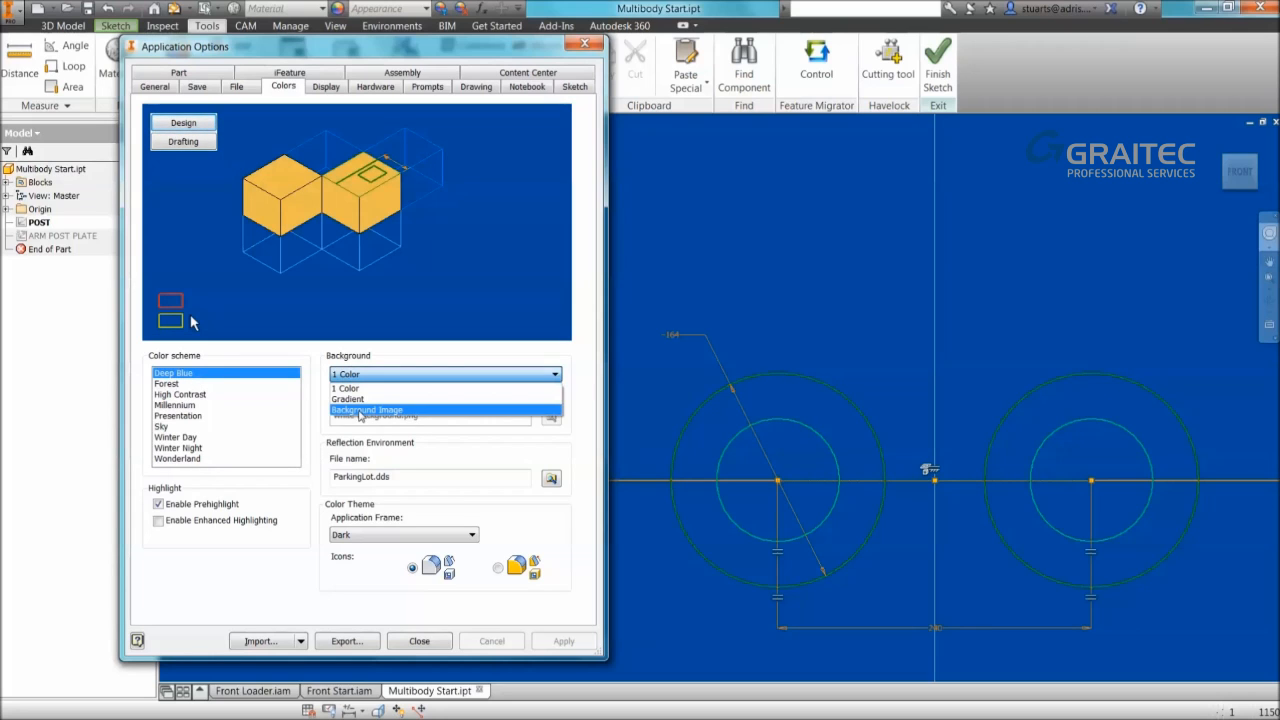
pyautogui.click(368, 411)
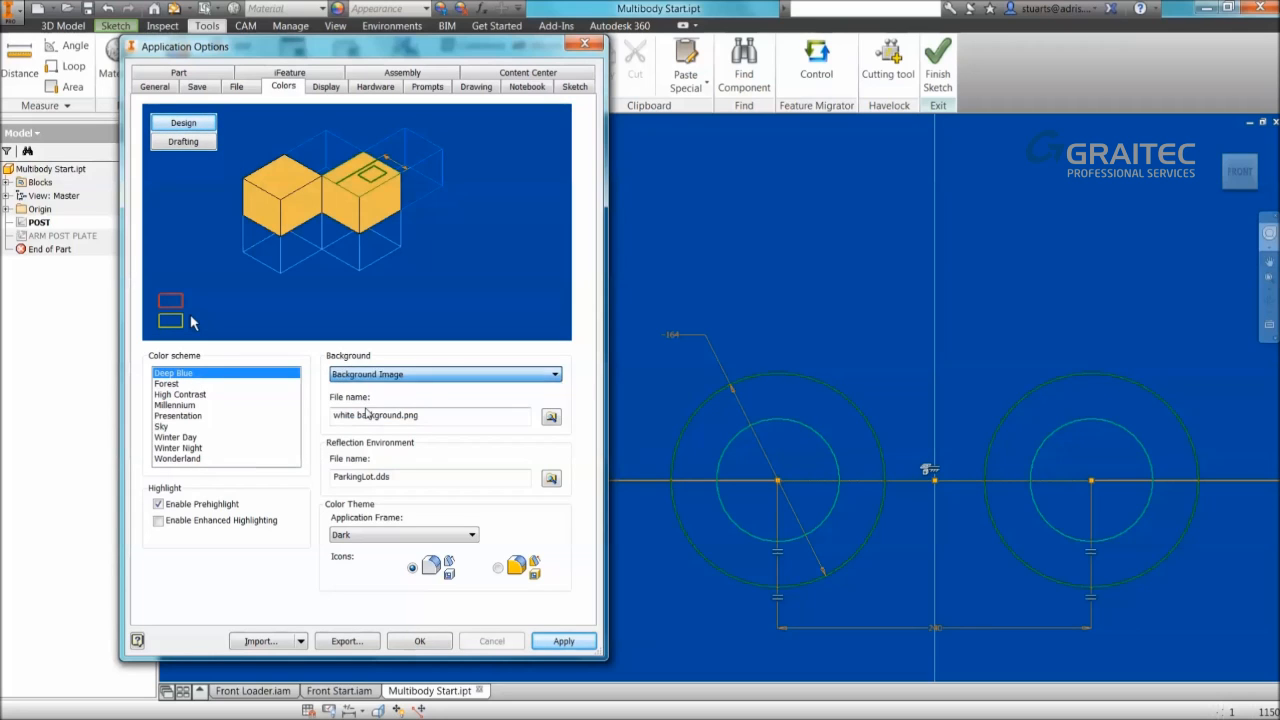
# Step: Browse for the background image file and select white background.png in the Backgrounds folder
pyautogui.click(551, 418)
pyautogui.click(477, 462)
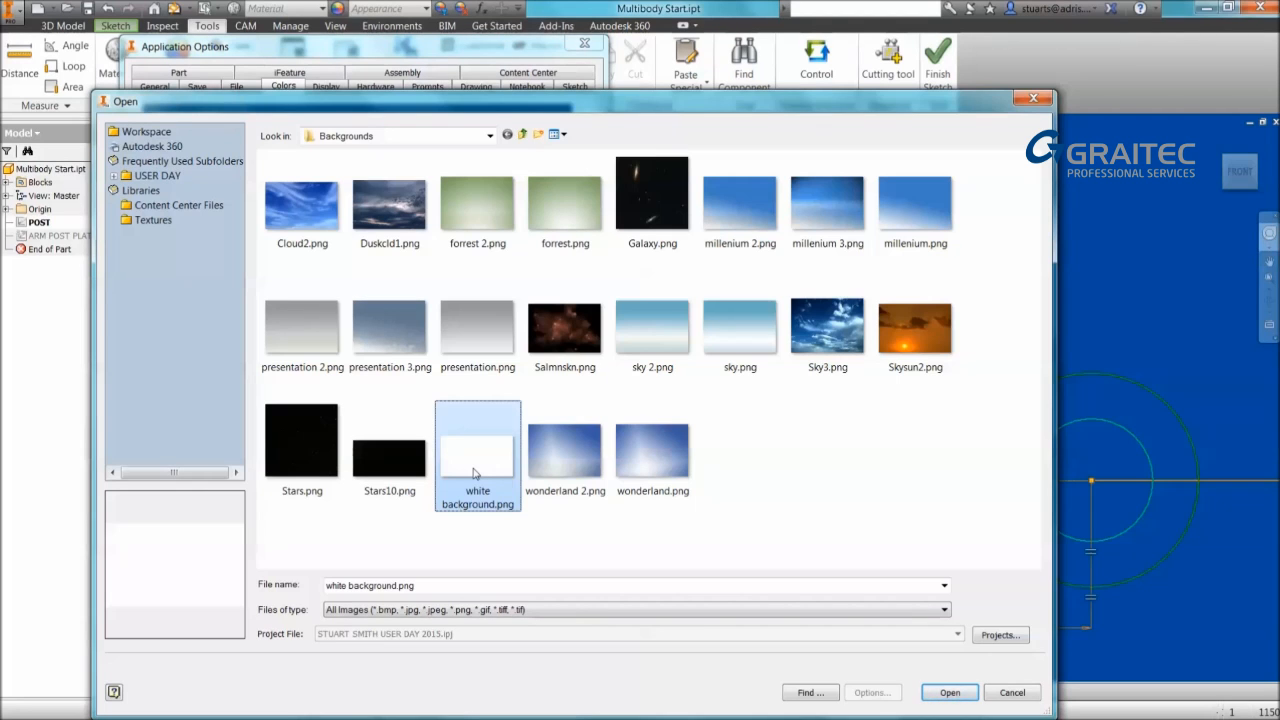
pyautogui.click(475, 466)
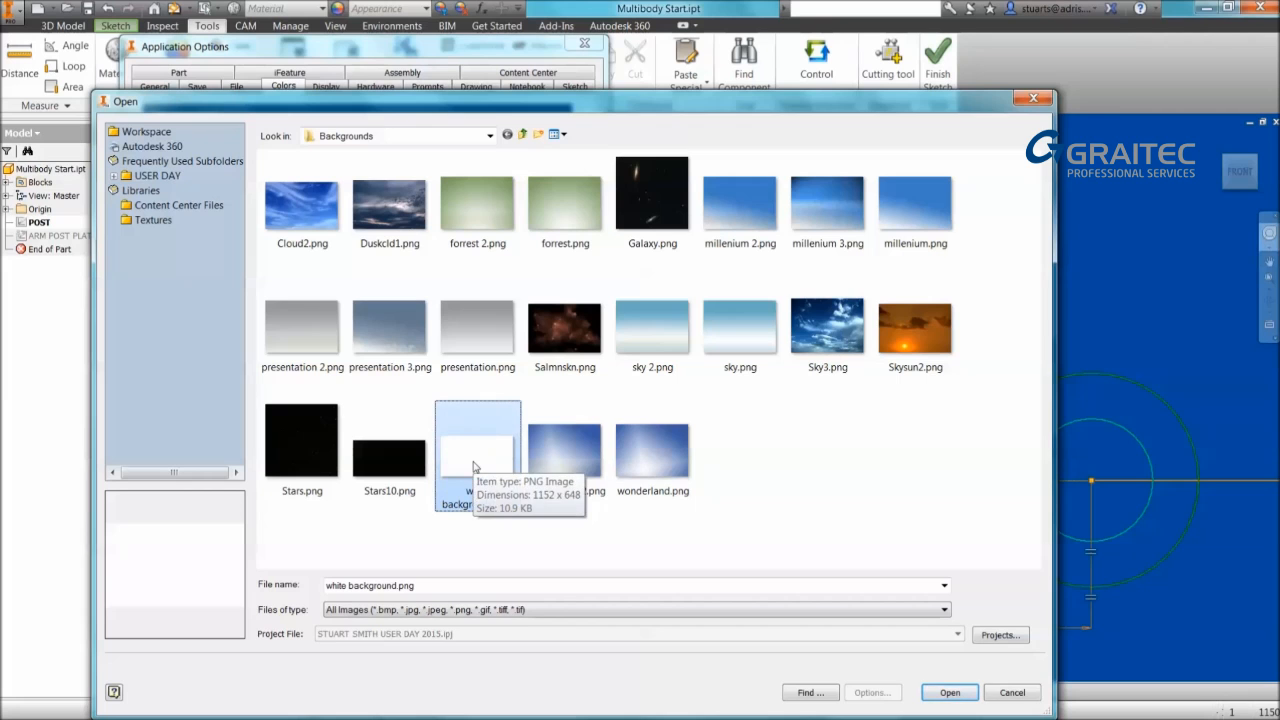
# Step: Launch Paint with a blank canvas and move its window clear for working
pyautogui.press('super')
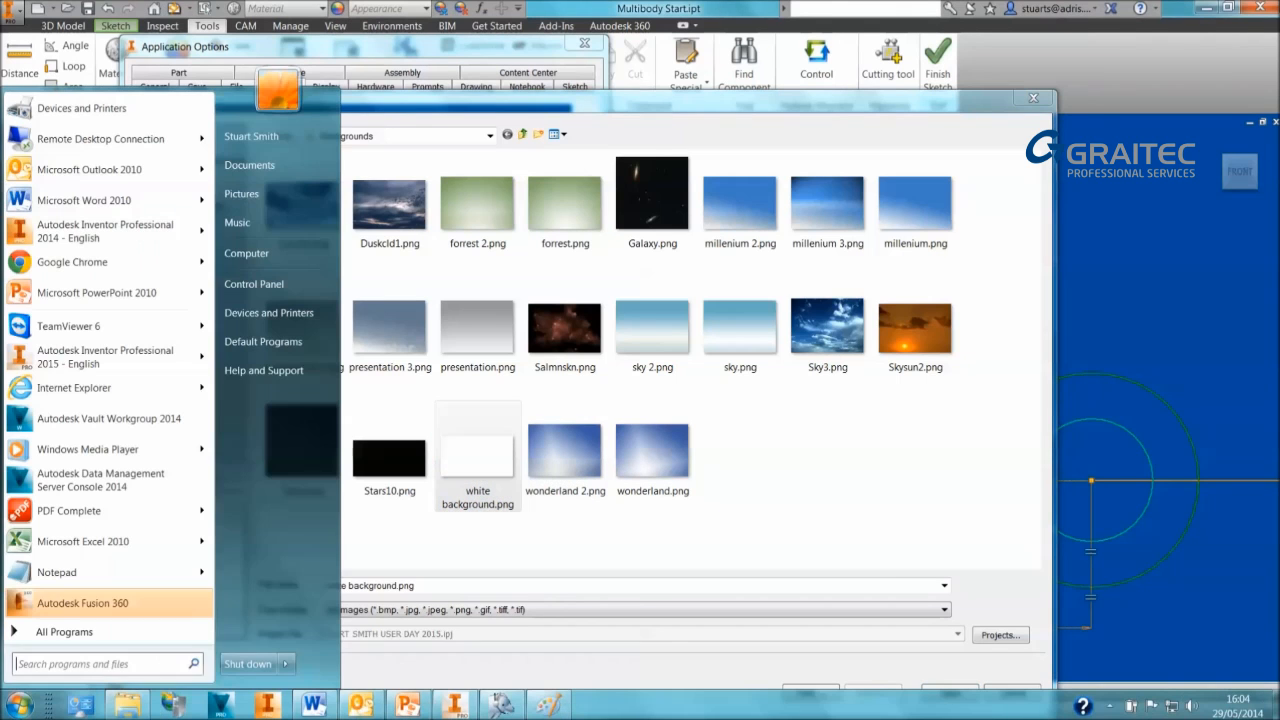
pyautogui.write('paint')
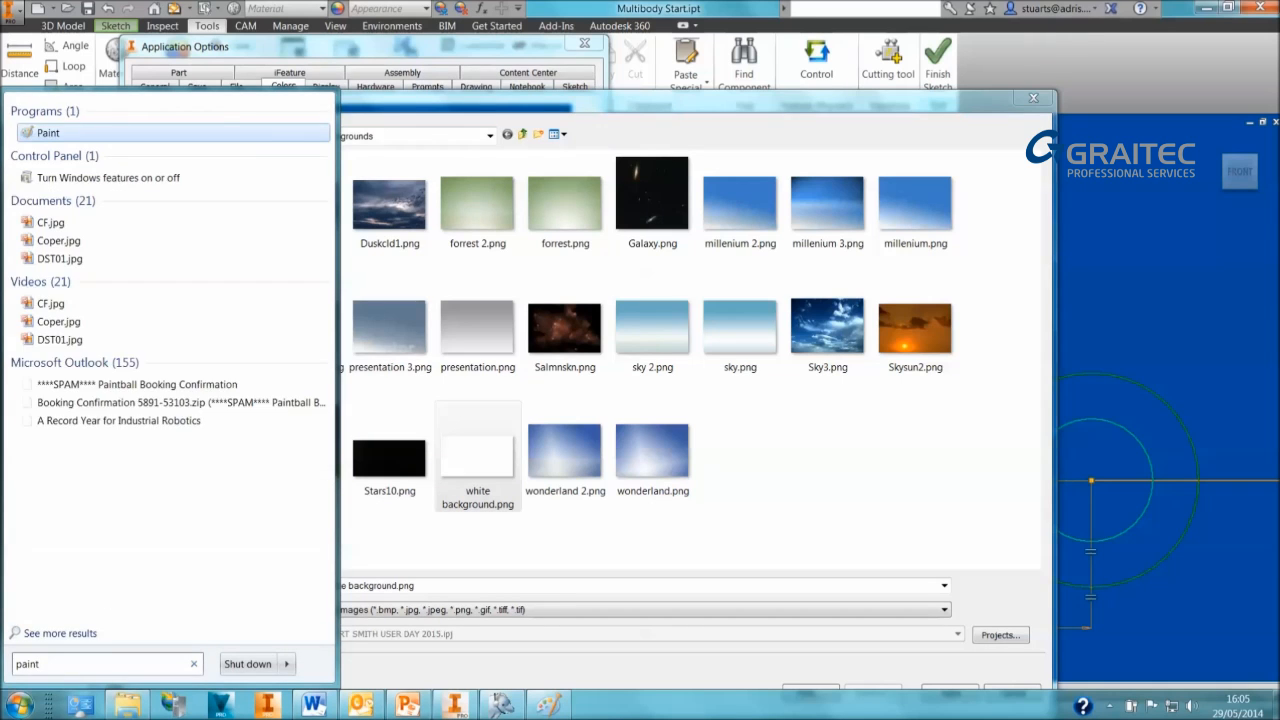
pyautogui.press('Return')
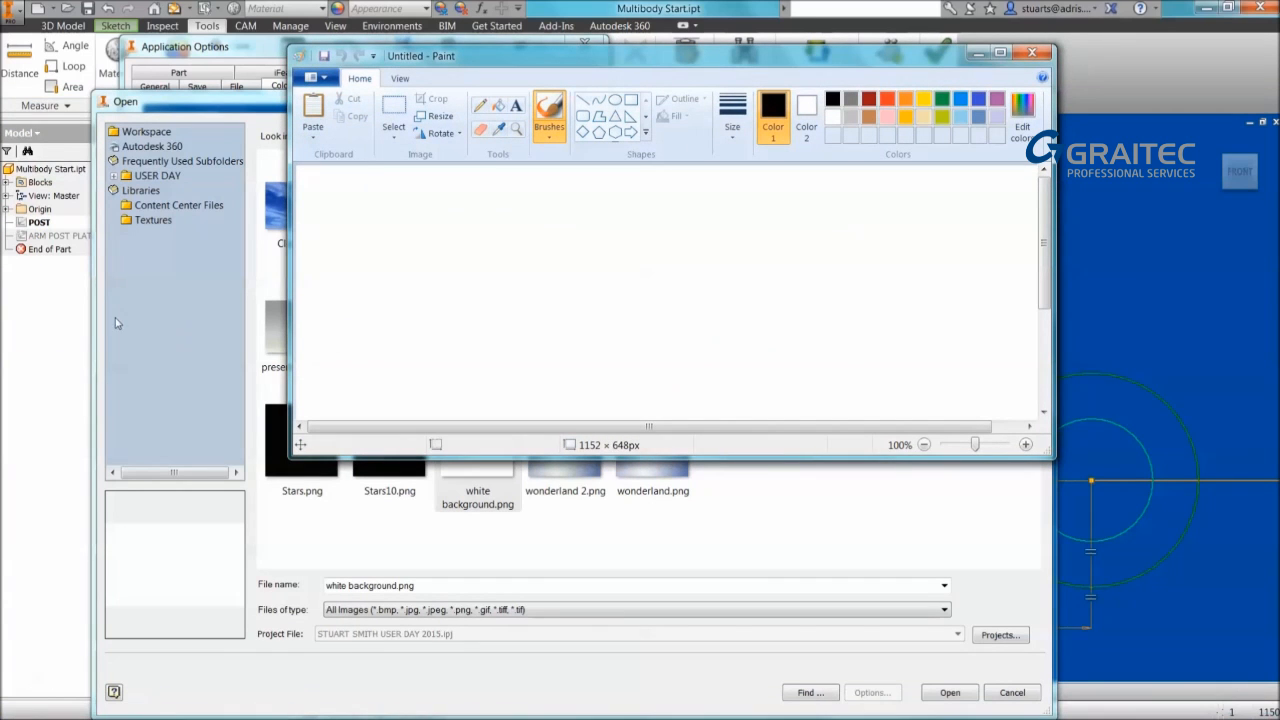
pyautogui.moveTo(503, 61); pyautogui.dragTo(468, 48)
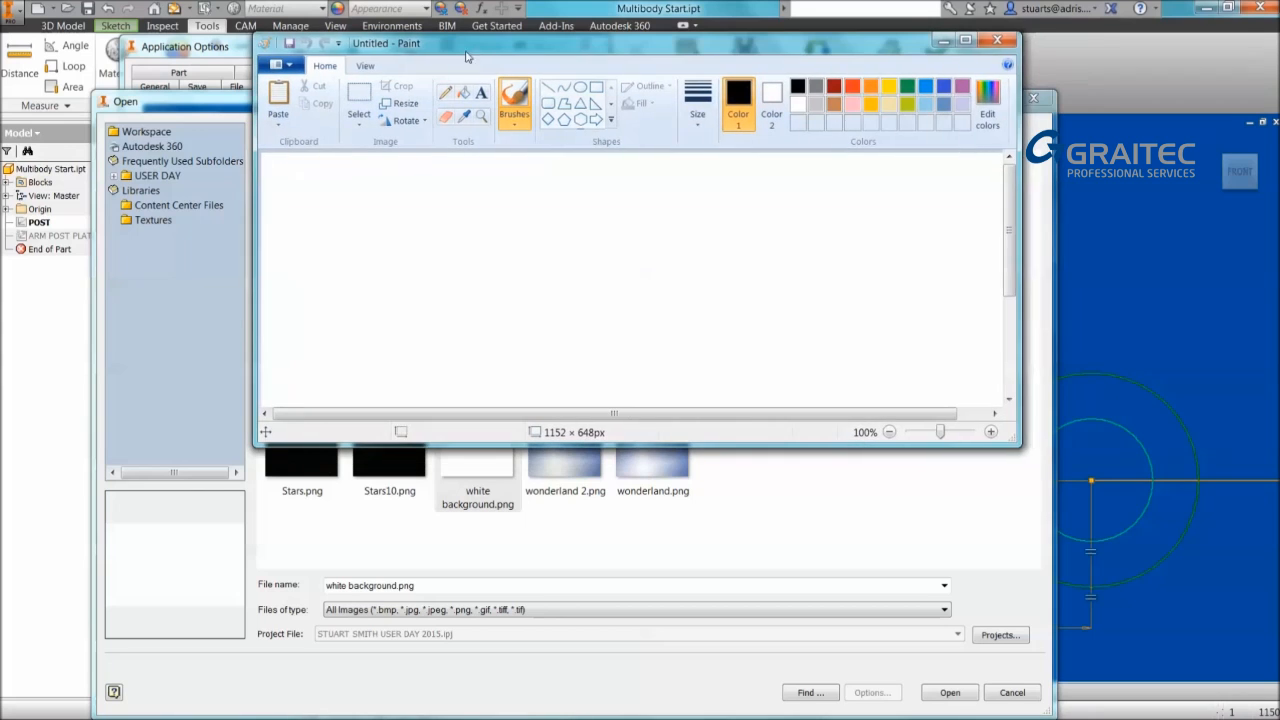
# Step: Save the blank canvas to the desktop as WHITE BACKGROUND.png, replacing the existing file, and close Paint
pyautogui.click(290, 44)
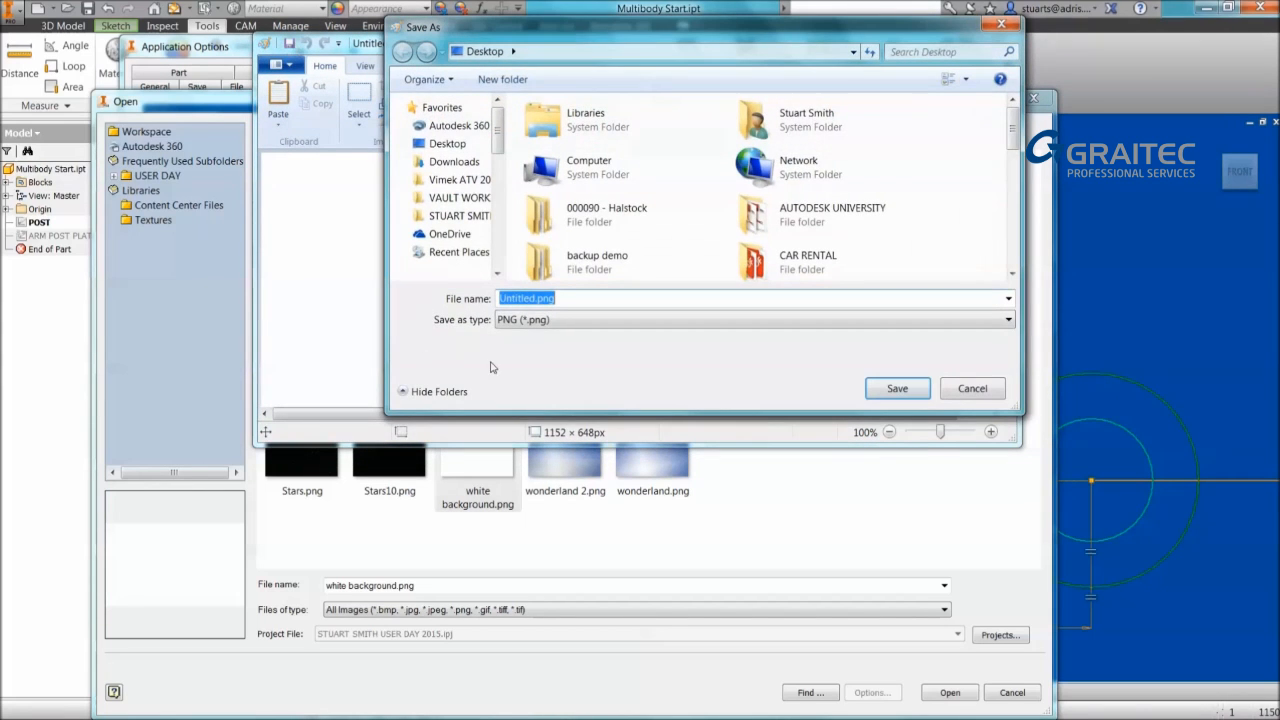
pyautogui.write('white')
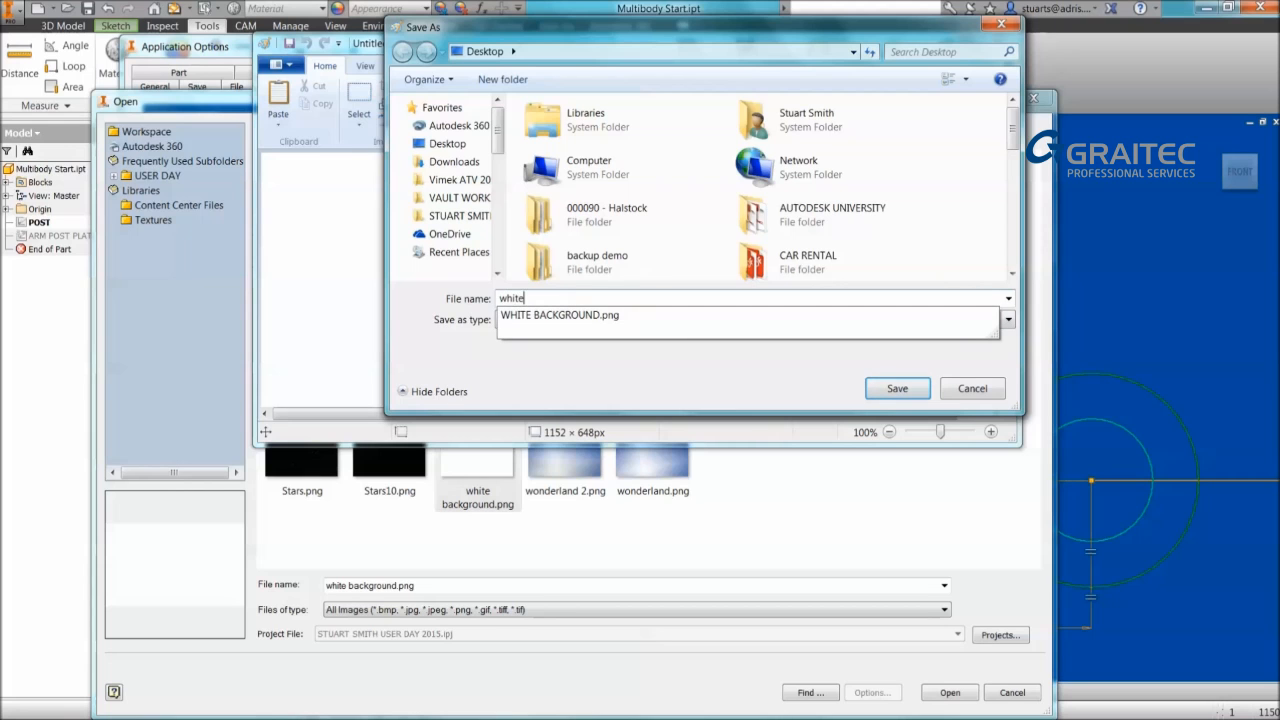
pyautogui.click(600, 316)
pyautogui.click(882, 391)
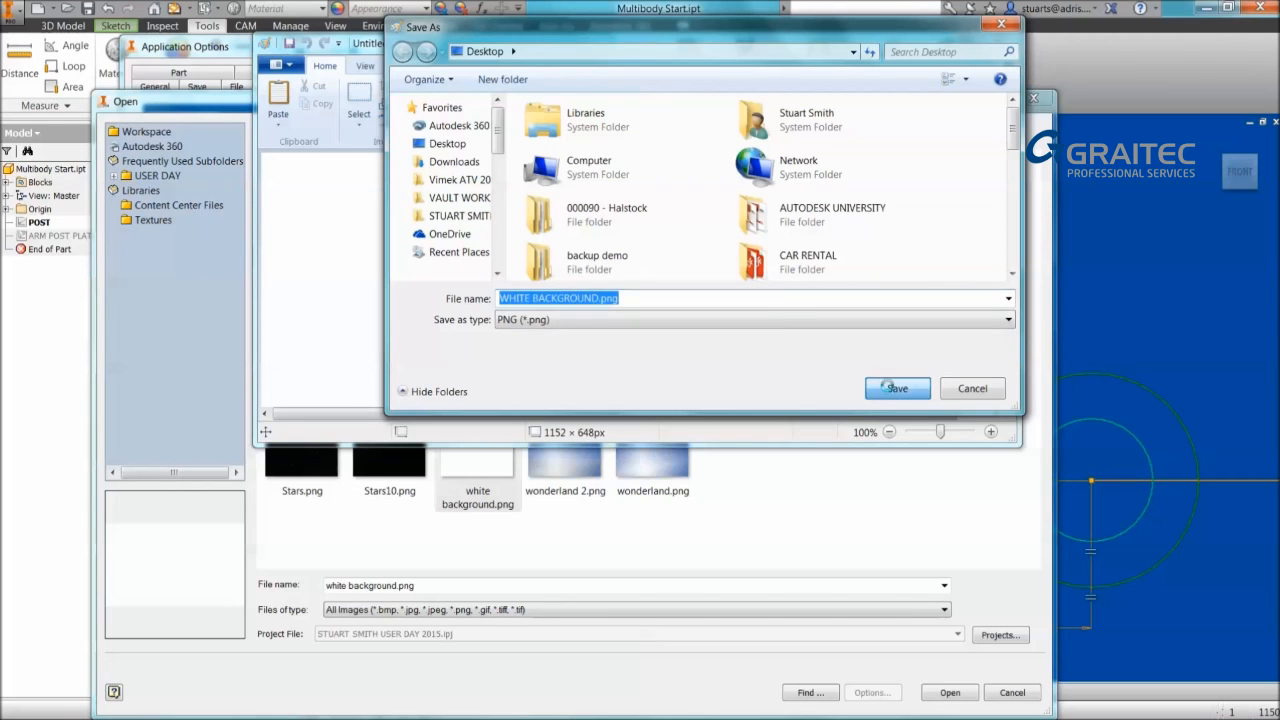
pyautogui.click(690, 369)
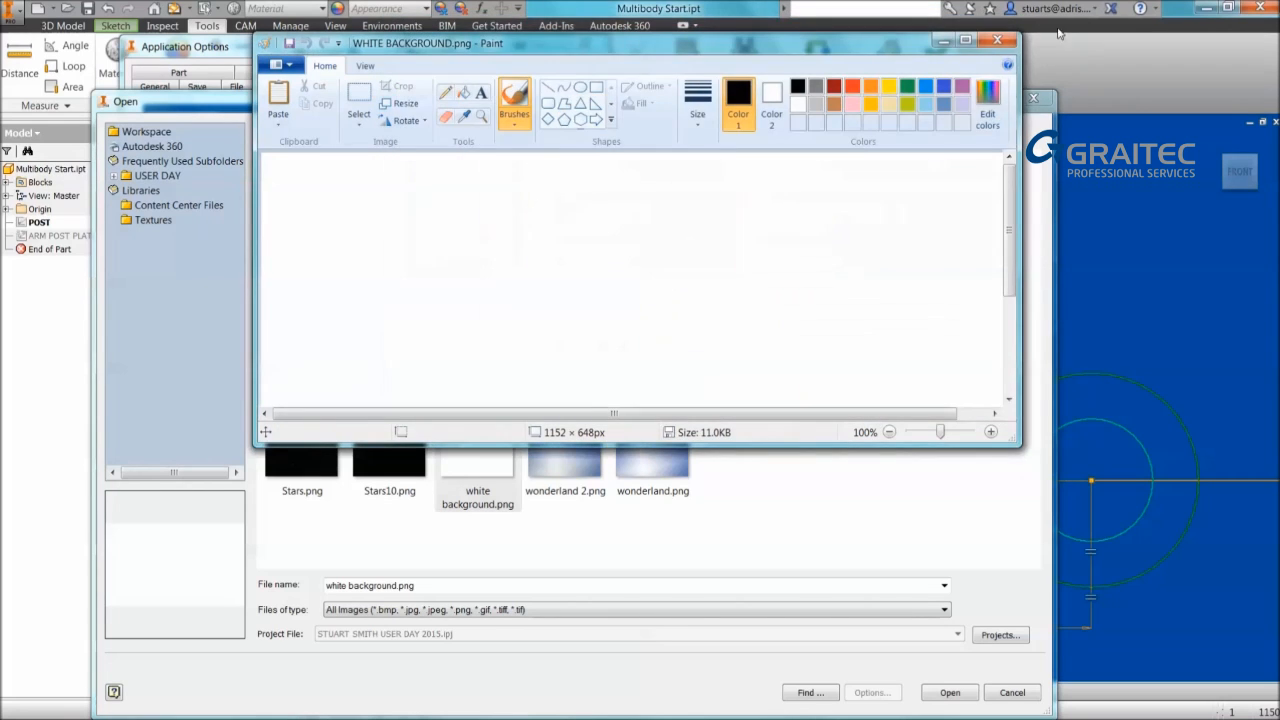
pyautogui.click(1001, 45)
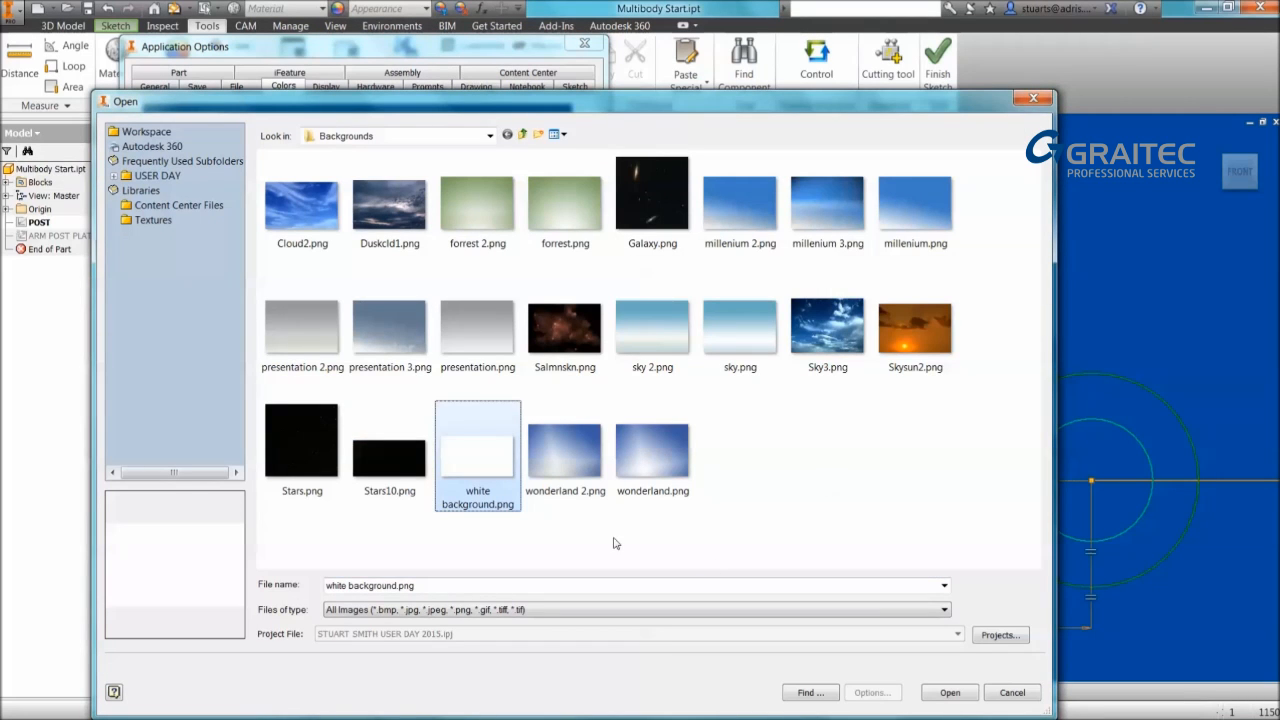
# Step: Load white background.png from the Inventor 2015 Backgrounds folder as the background image and apply it
pyautogui.click(482, 136)
pyautogui.scroll(2, 476, 191)
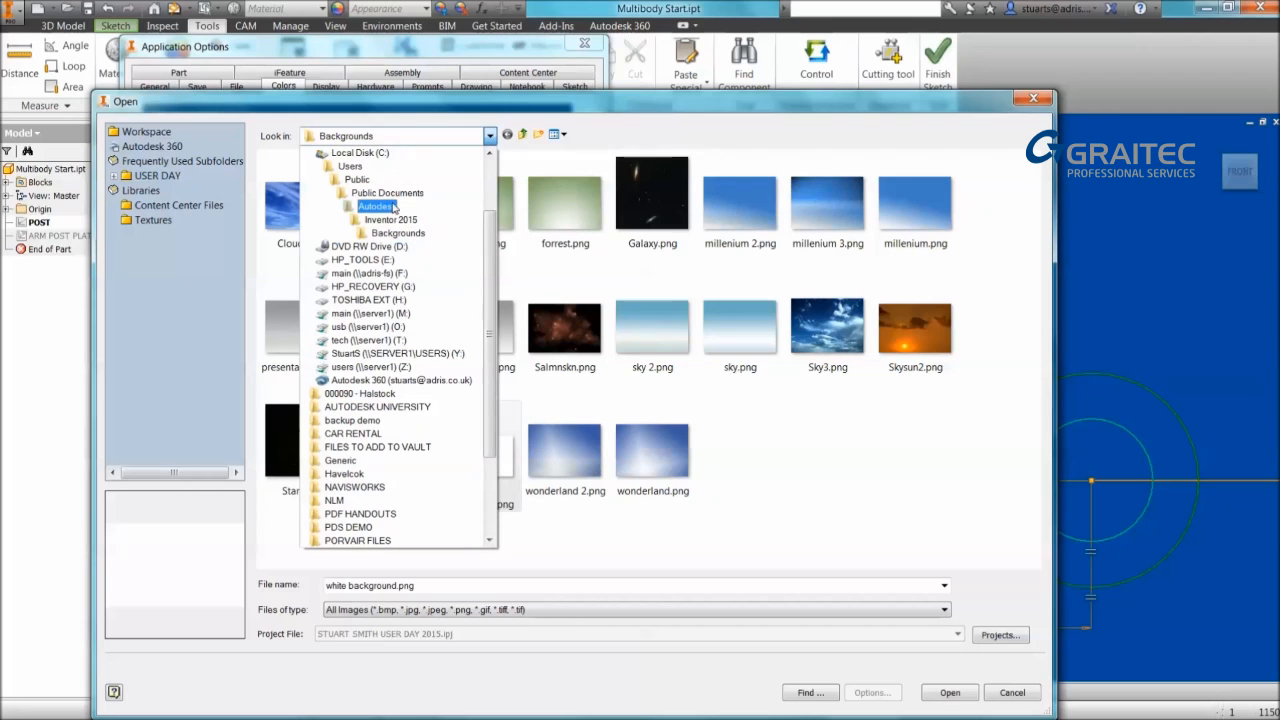
pyautogui.click(651, 455)
pyautogui.click(485, 469)
pyautogui.doubleClick(485, 469)
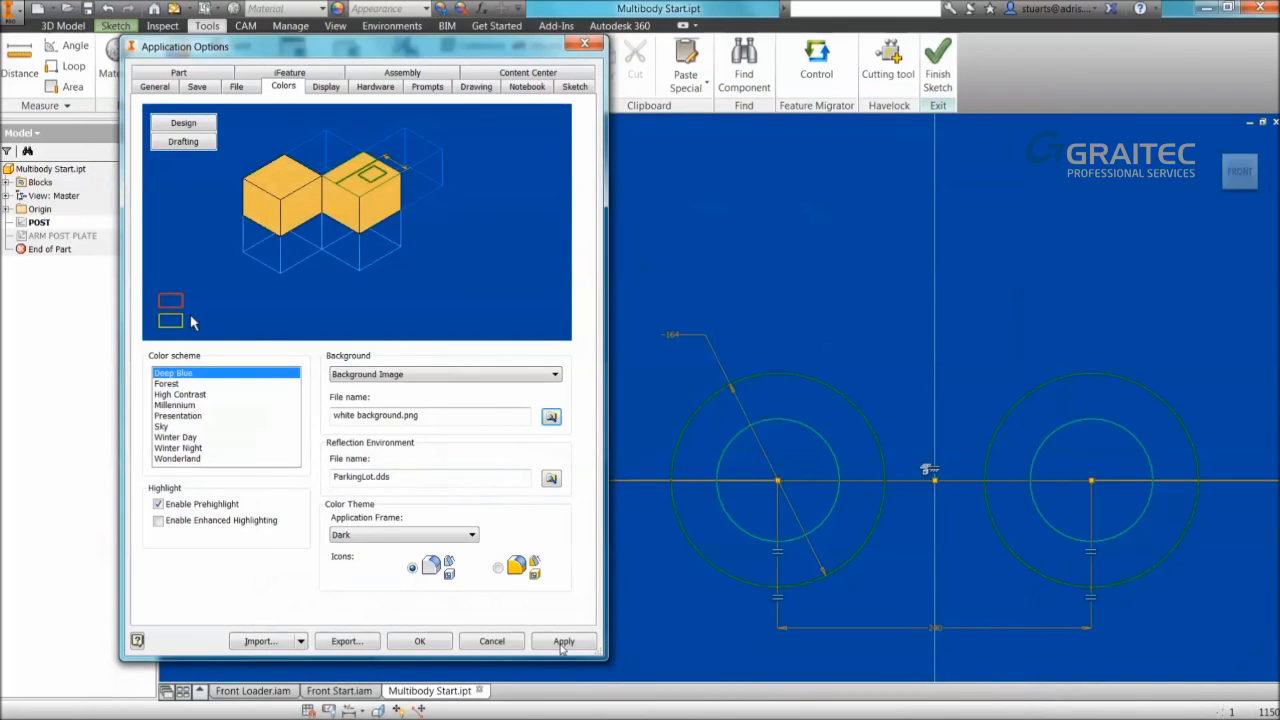
pyautogui.click(565, 644)
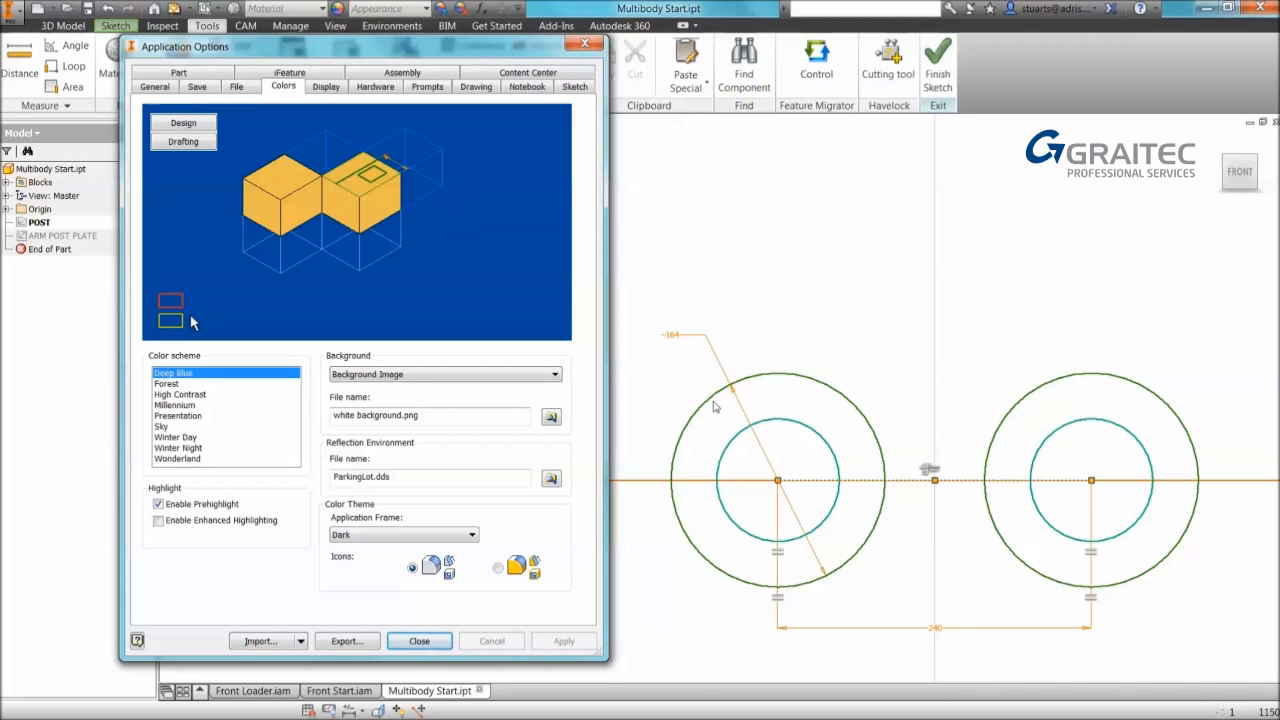
# Step: Set the annotation scale to 1.5 in the general application options and apply it
pyautogui.press('ctrl')
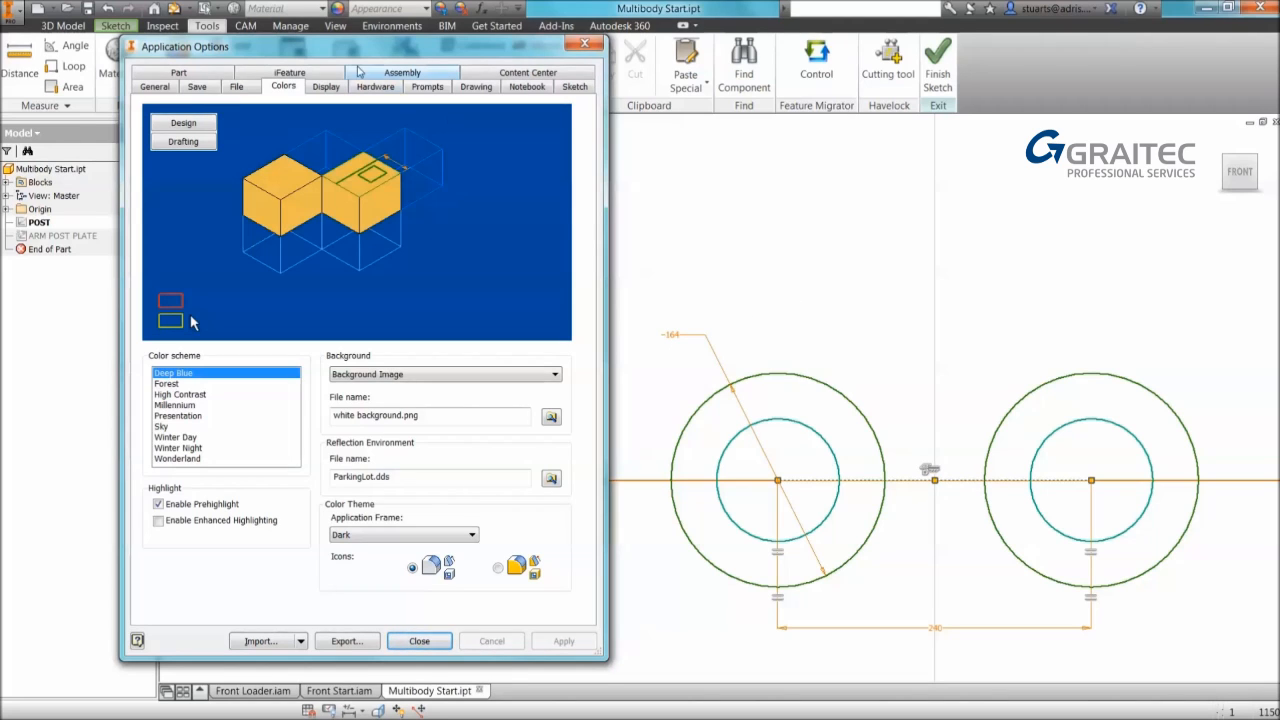
pyautogui.click(155, 88)
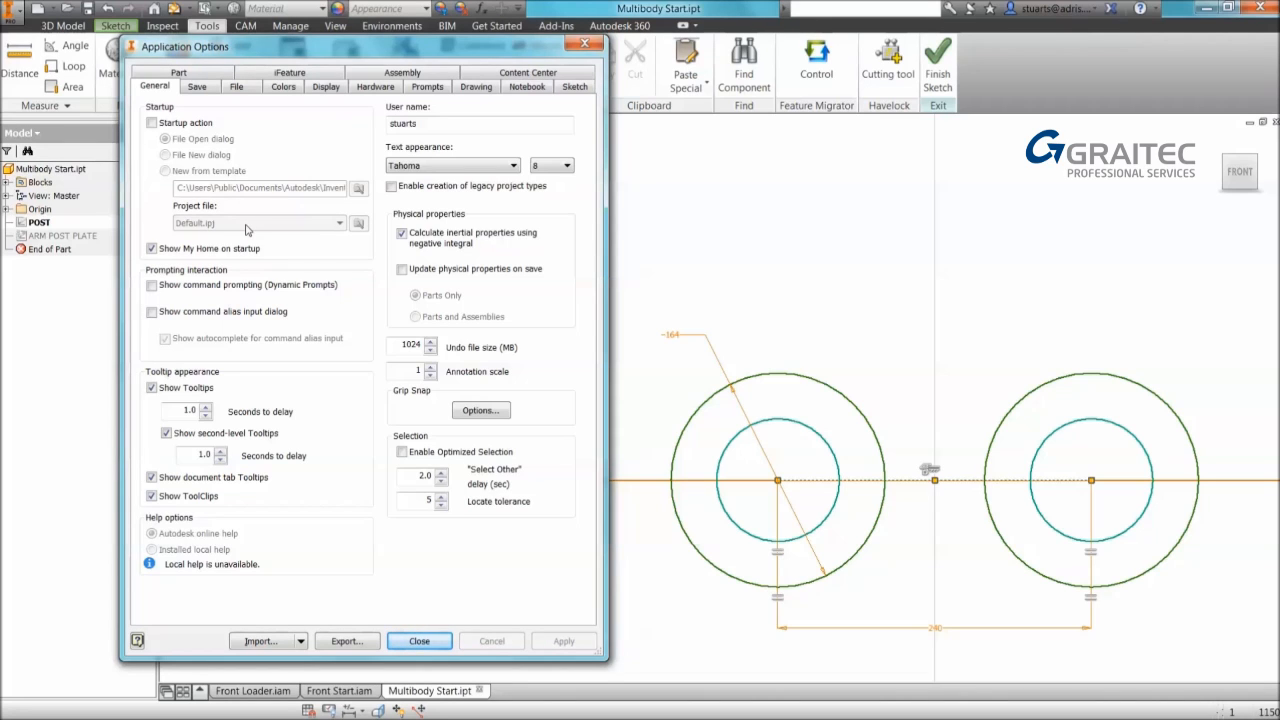
pyautogui.click(431, 367)
pyautogui.click(431, 367)
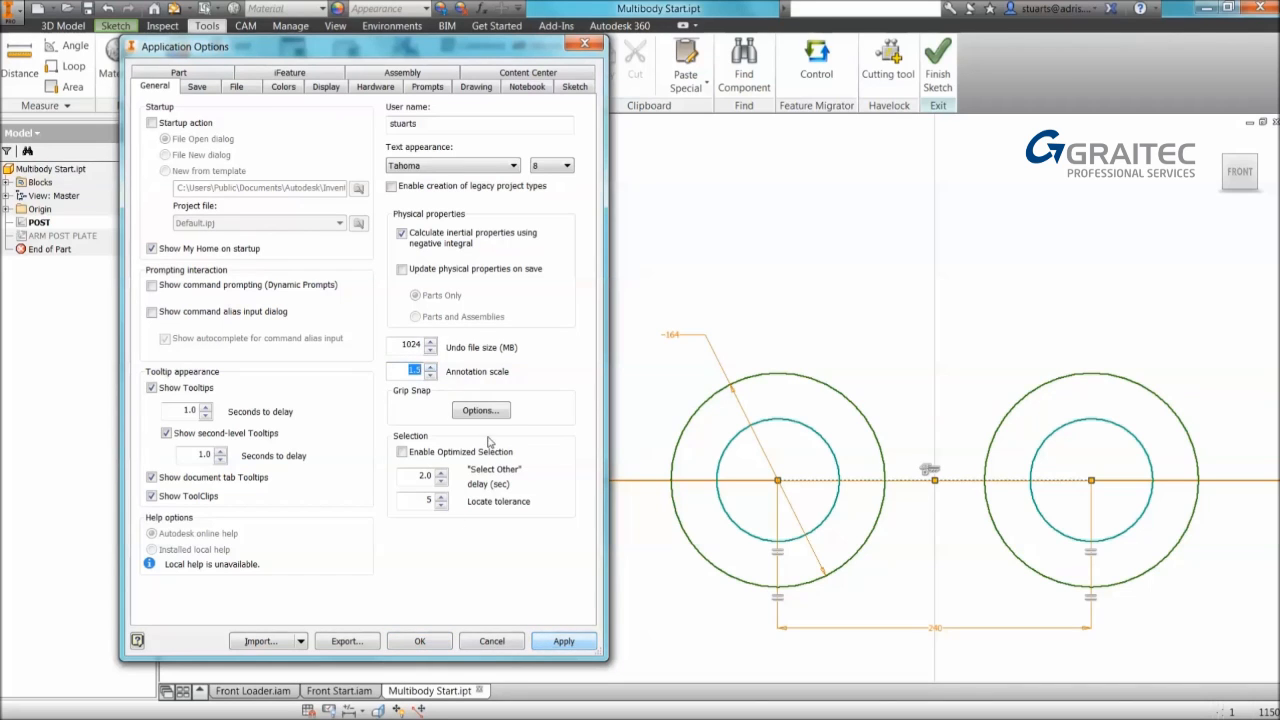
pyautogui.click(549, 642)
pyautogui.click(674, 338)
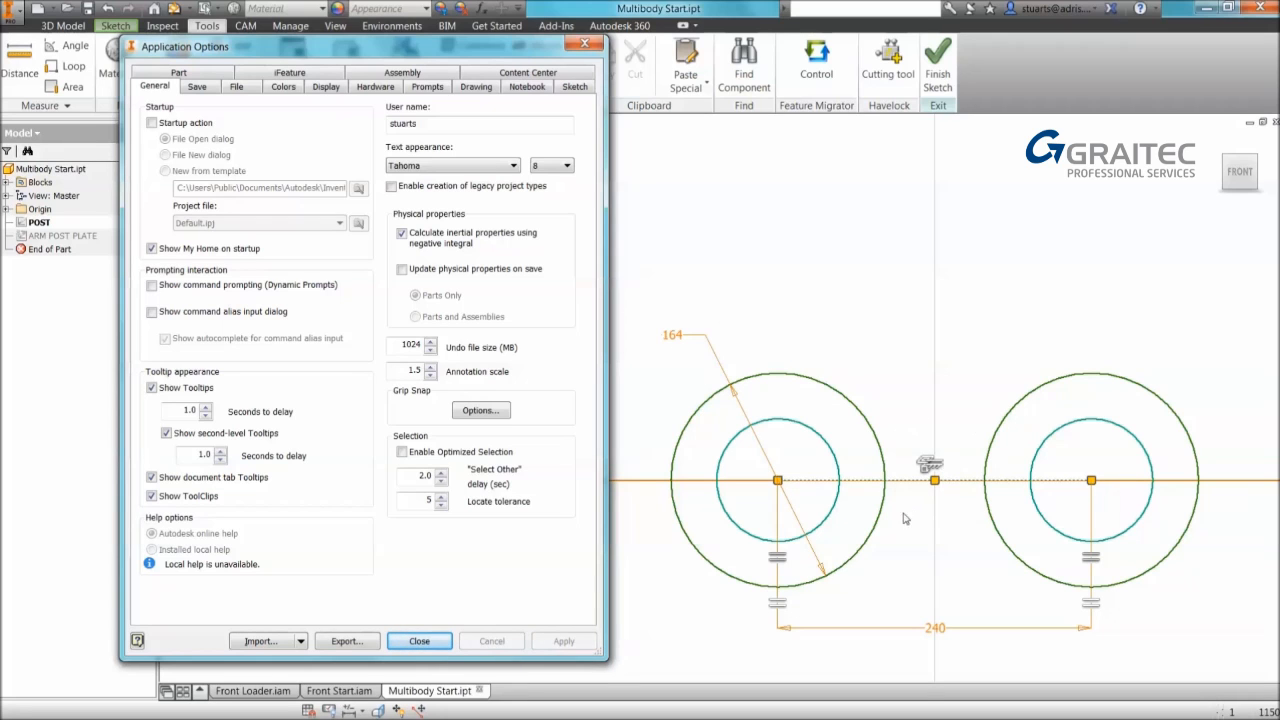
# Step: Reduce the annotation scale to 1.4, apply it, and close the application options
pyautogui.click(430, 375)
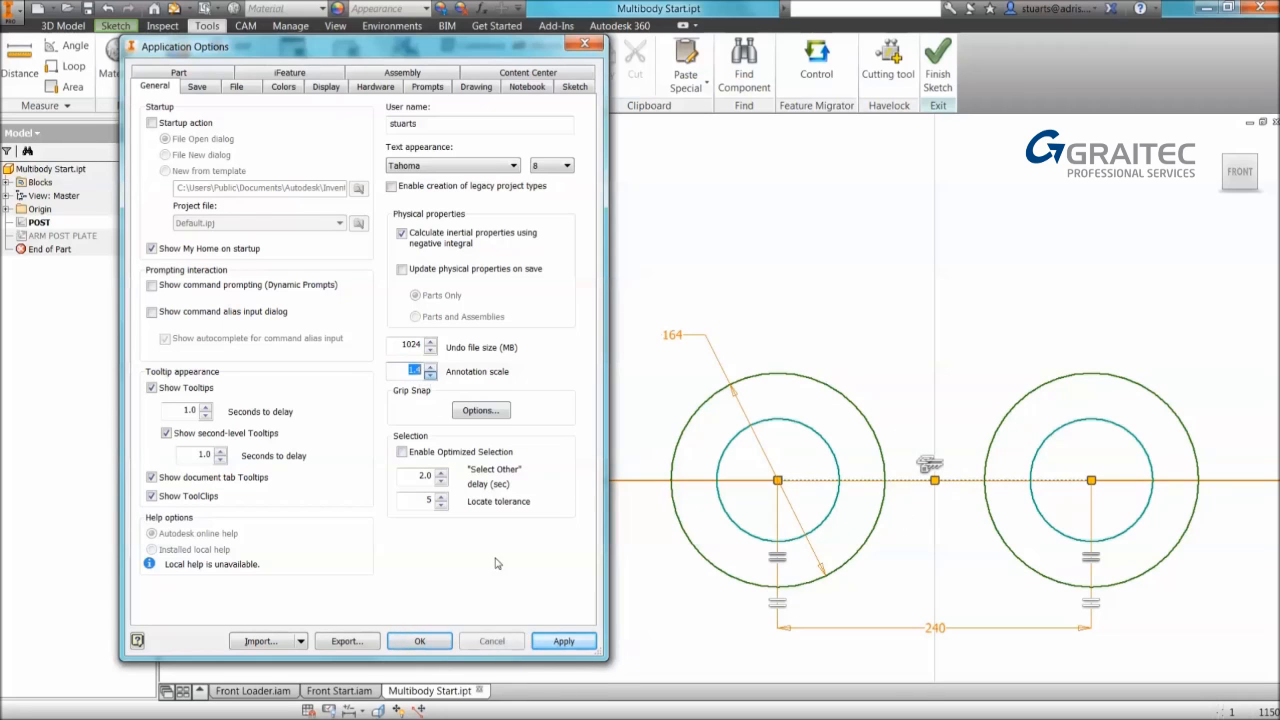
pyautogui.click(556, 645)
pyautogui.click(420, 641)
# Step: Return to the sketching tools and show the POST sketch enlarged in an isometric view
pyautogui.moveTo(978, 300); pyautogui.dragTo(771, 248, button='middle')
pyautogui.click(115, 25)
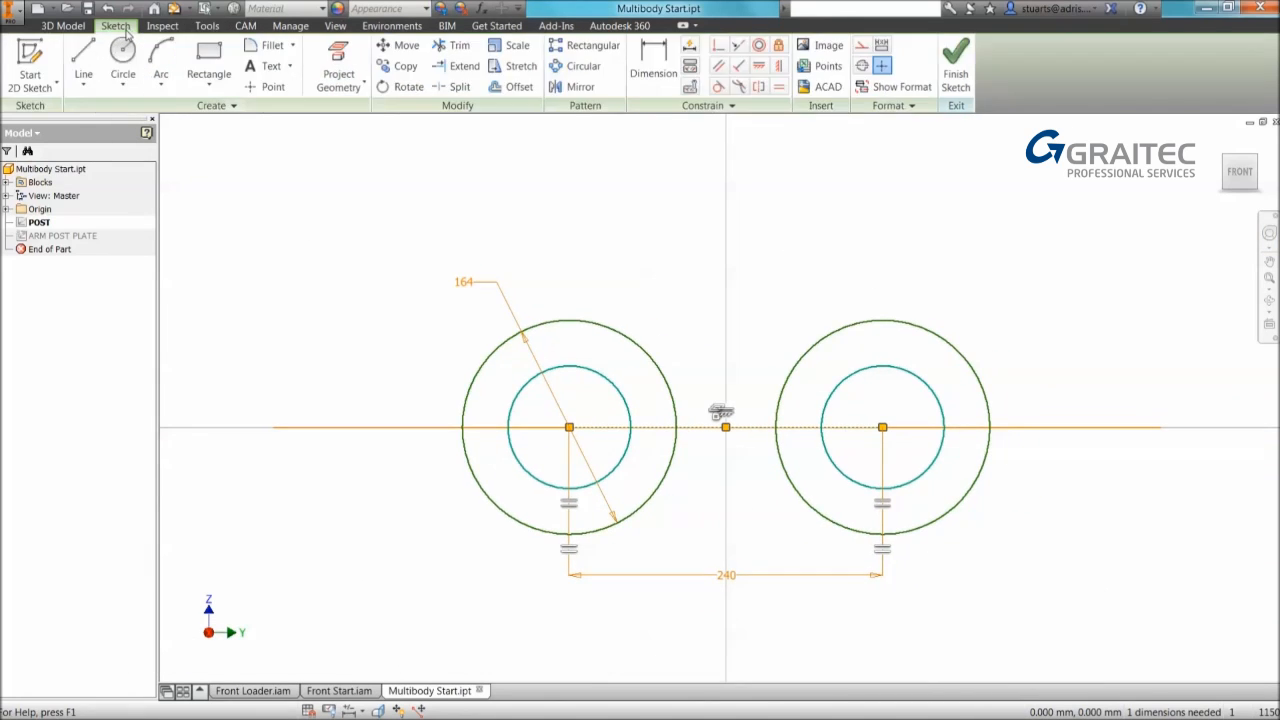
pyautogui.click(1256, 156)
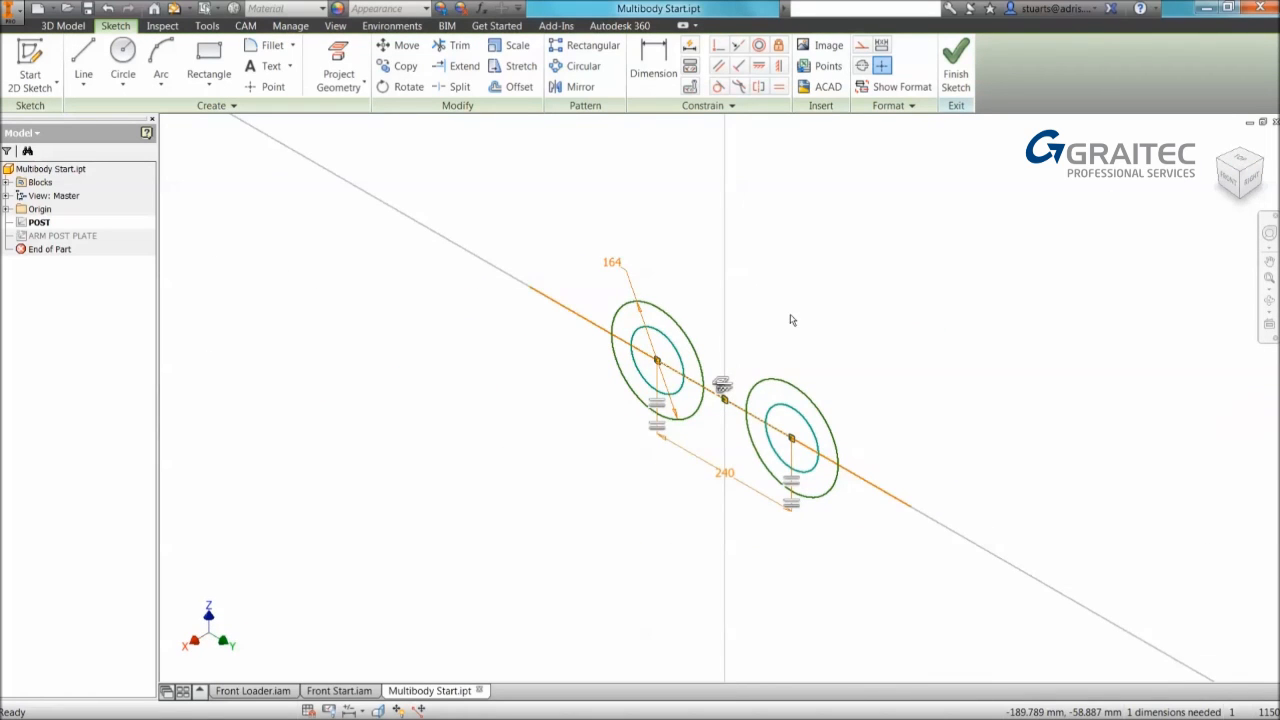
pyautogui.press('F3')
pyautogui.moveTo(668, 325)
pyautogui.mouseDown()
pyautogui.moveTo(651, 275)
pyautogui.moveTo(674, 249)
pyautogui.mouseUp()
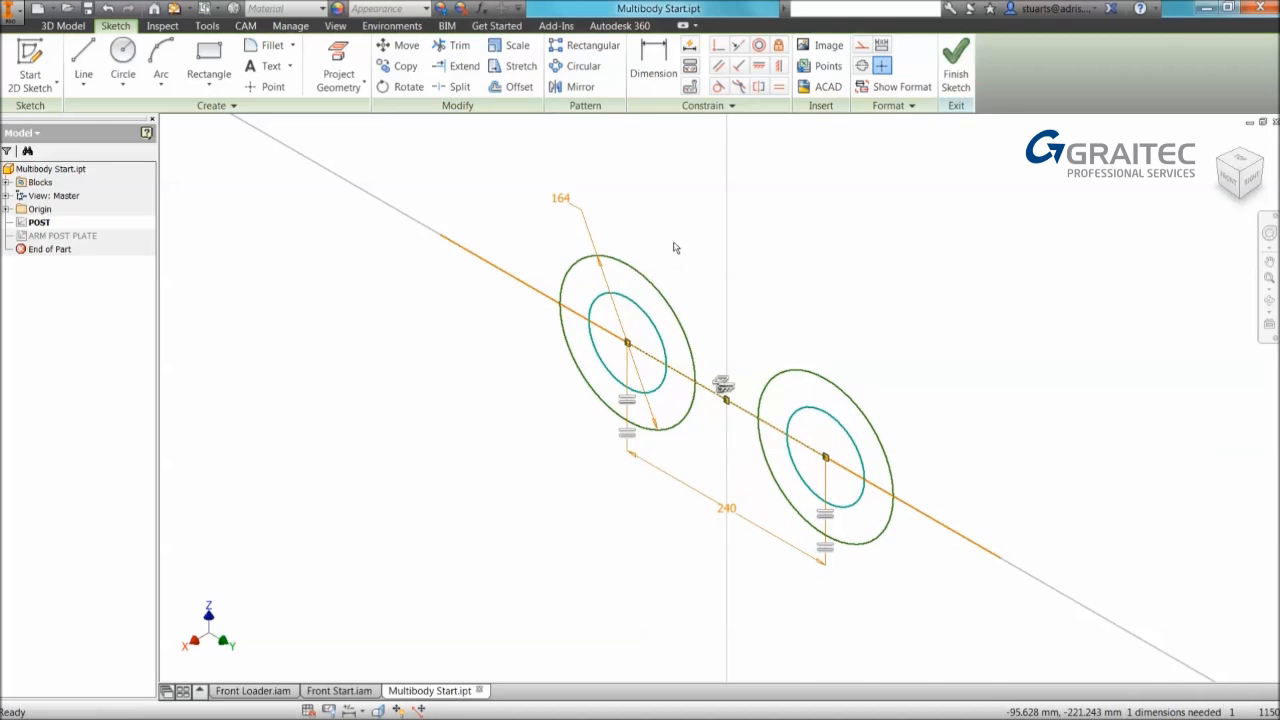
# Step: Dimension the radial gap between the inner and outer circles as 16 mm and finish the POST sketch
pyautogui.rightClick(675, 245)
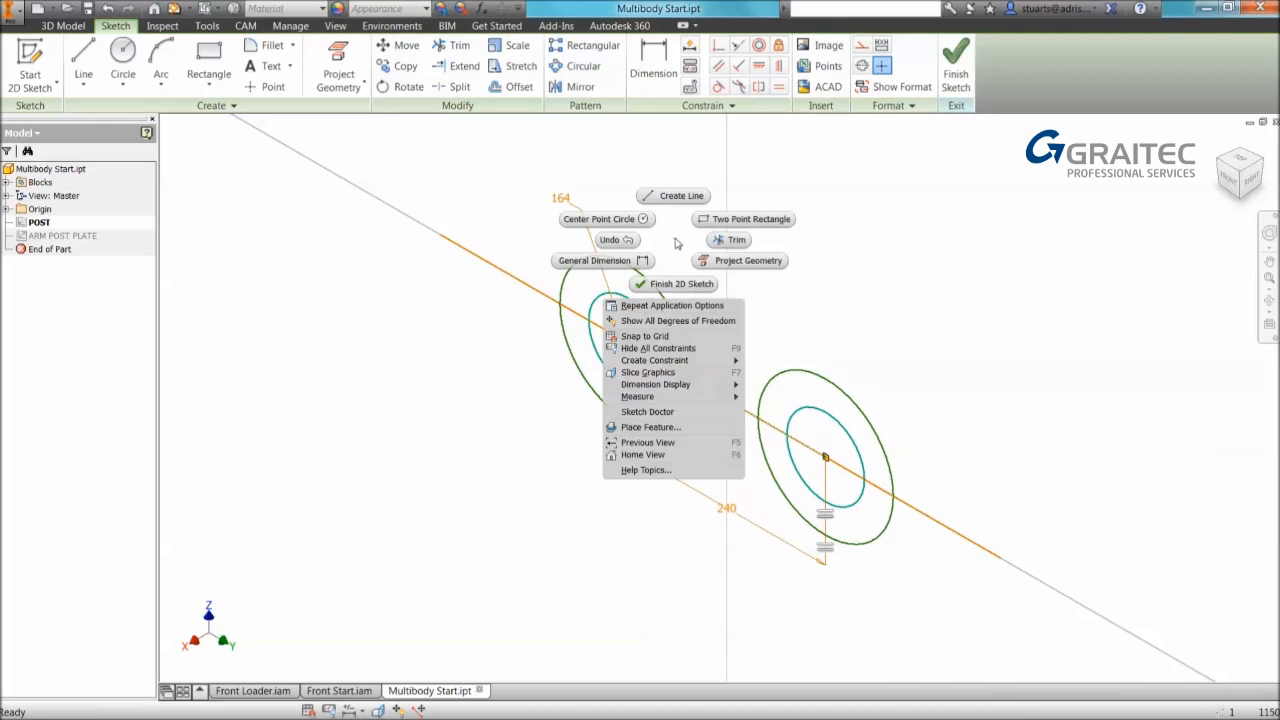
pyautogui.click(601, 261)
pyautogui.click(641, 302)
pyautogui.click(668, 256)
pyautogui.write('16')
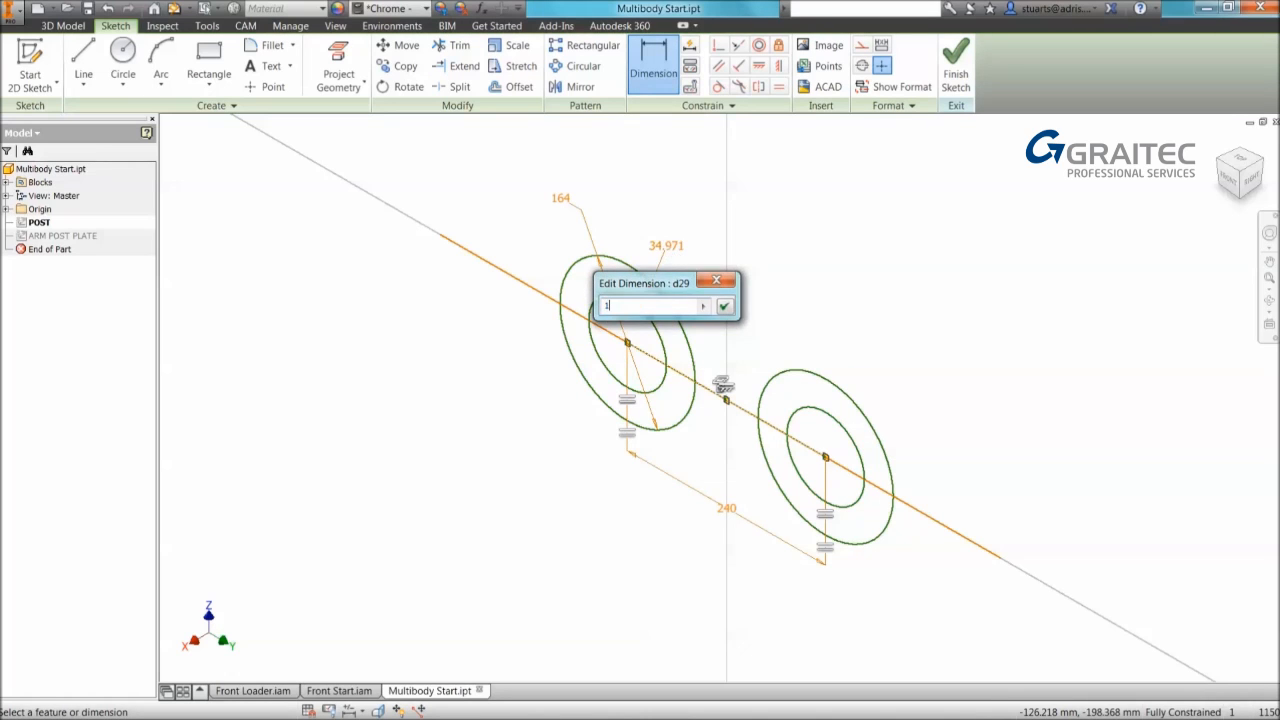
pyautogui.press('Return')
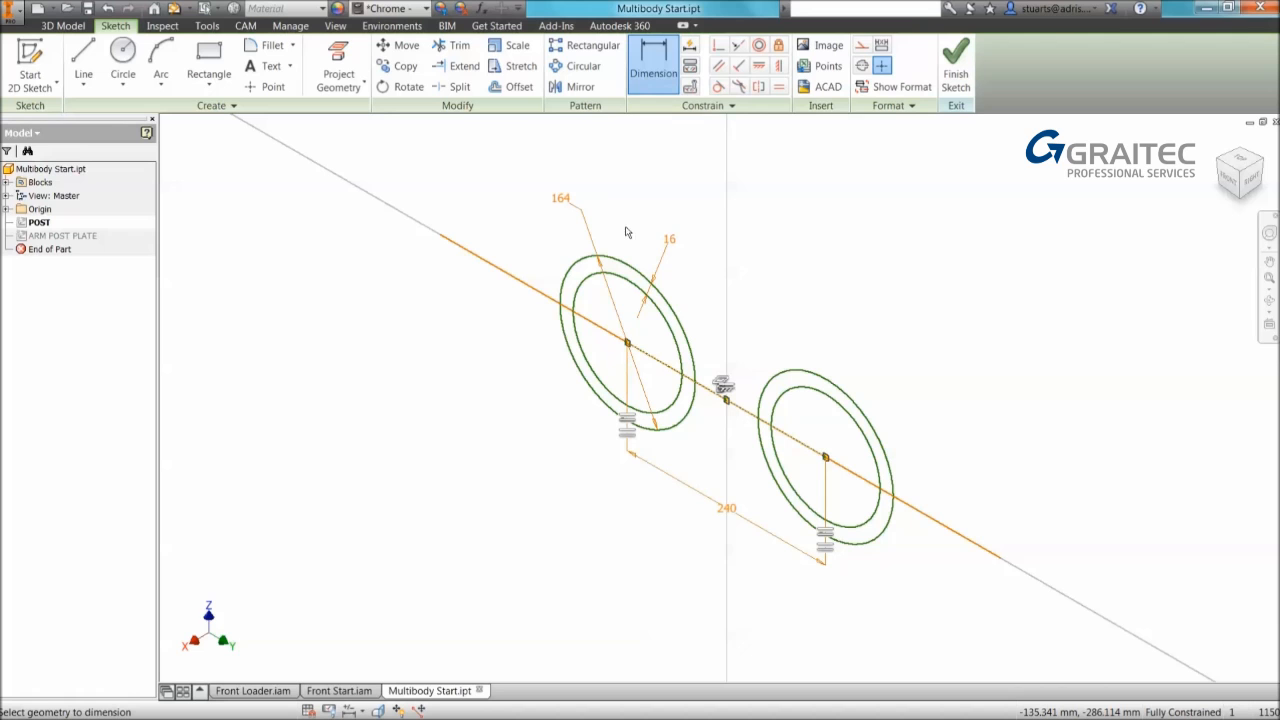
pyautogui.rightClick(726, 198)
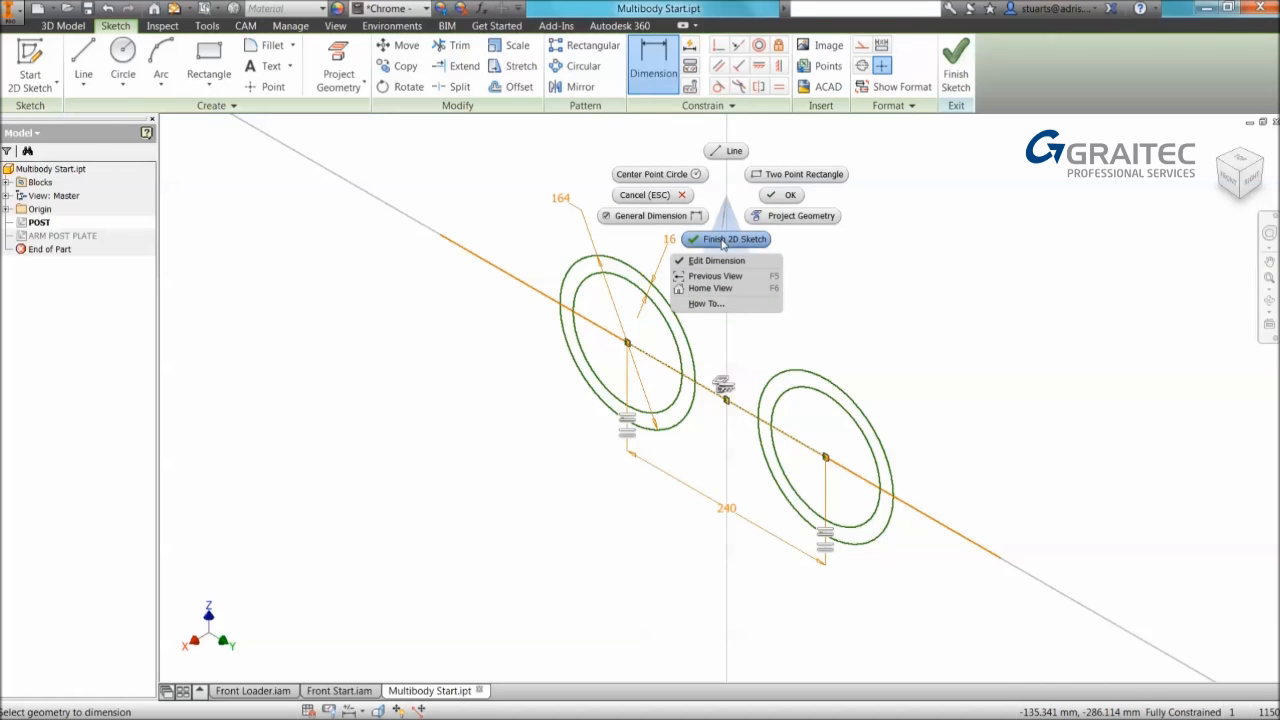
pyautogui.click(723, 241)
# Step: Extrude the ring dimensioned 164 in the POST sketch by 500 mm to form the first tube
pyautogui.rightClick(706, 297)
pyautogui.click(748, 275)
pyautogui.moveTo(746, 286); pyautogui.dragTo(622, 326, button='middle')
pyautogui.click(555, 342)
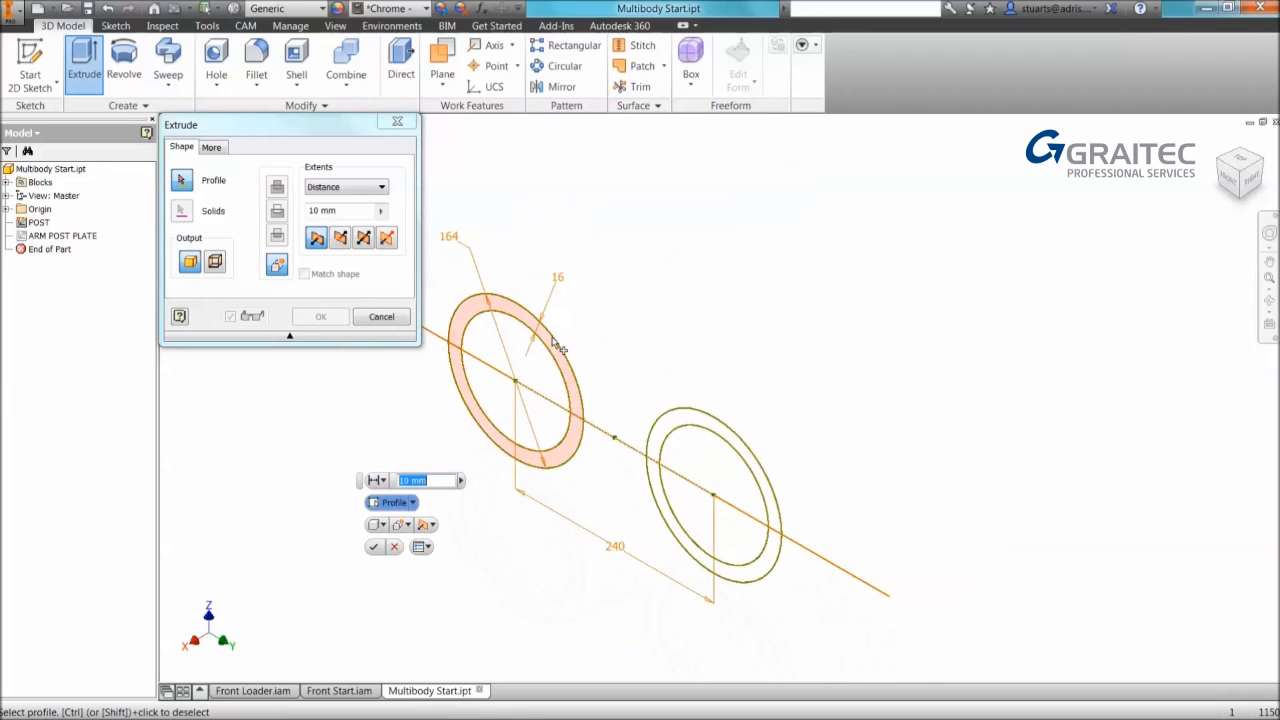
pyautogui.doubleClick(333, 213)
pyautogui.write('500')
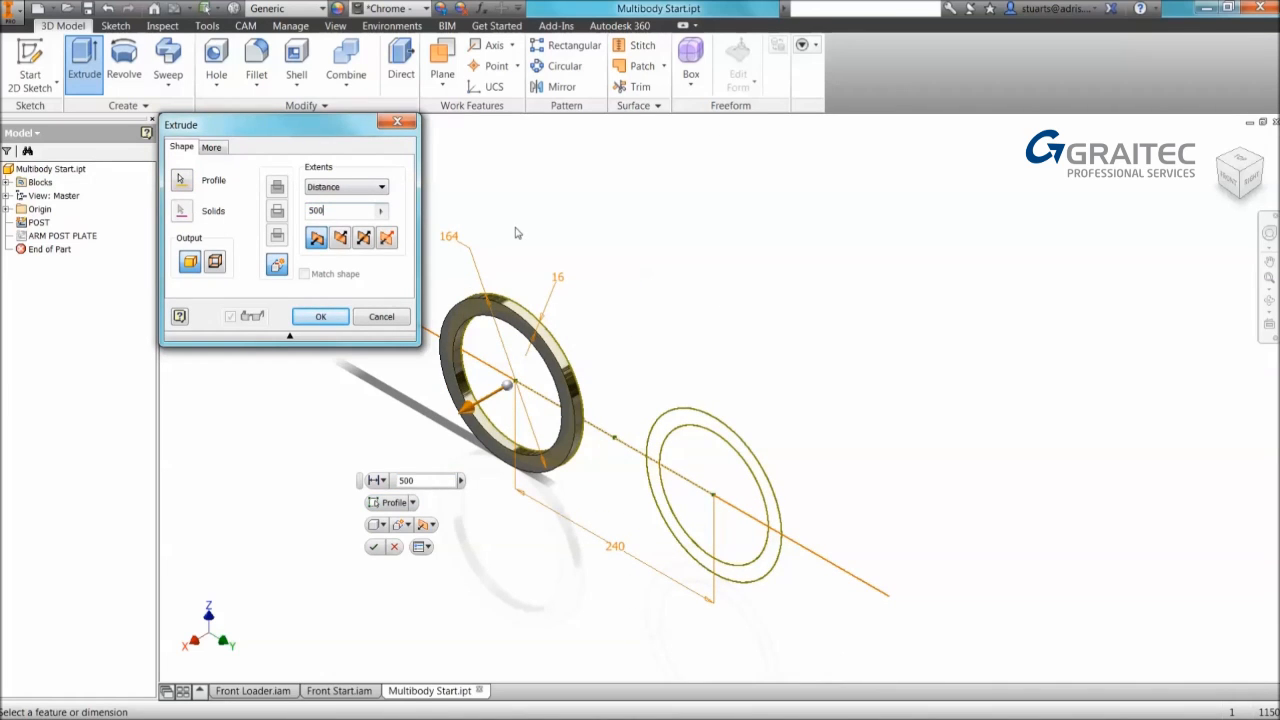
pyautogui.middleClick(628, 277)
pyautogui.middleClick(628, 277)
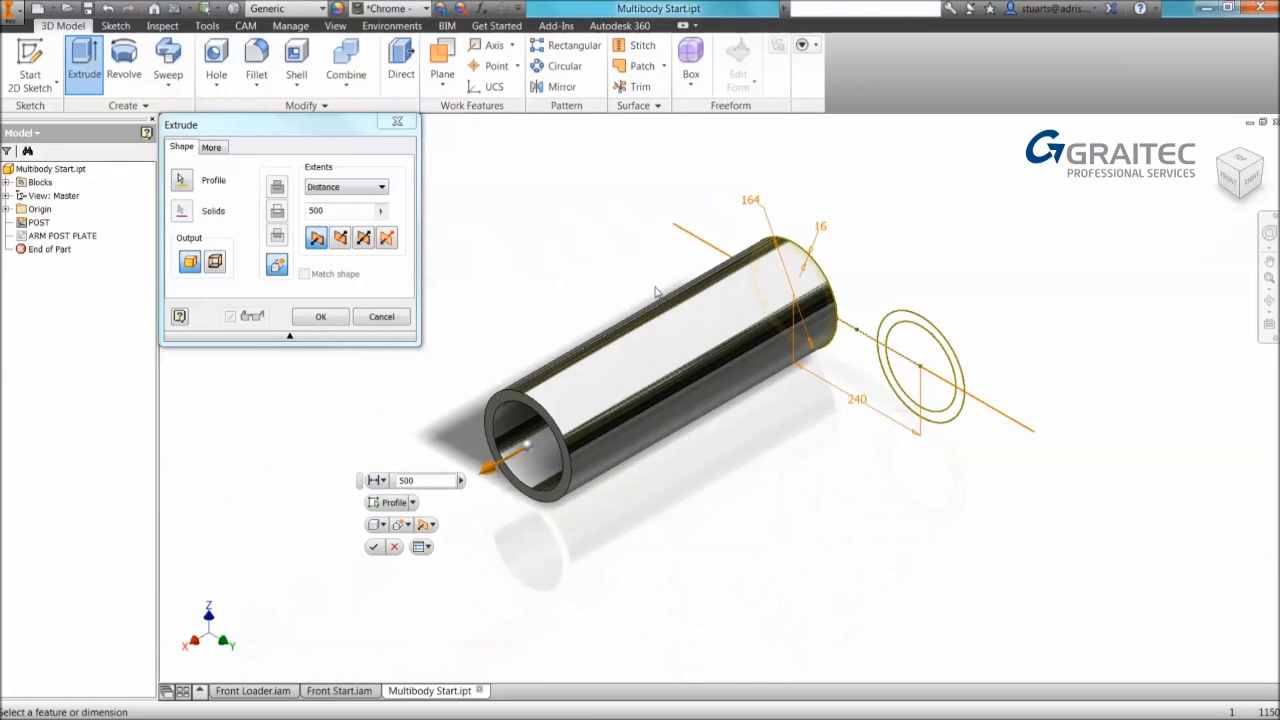
pyautogui.rightClick(621, 249)
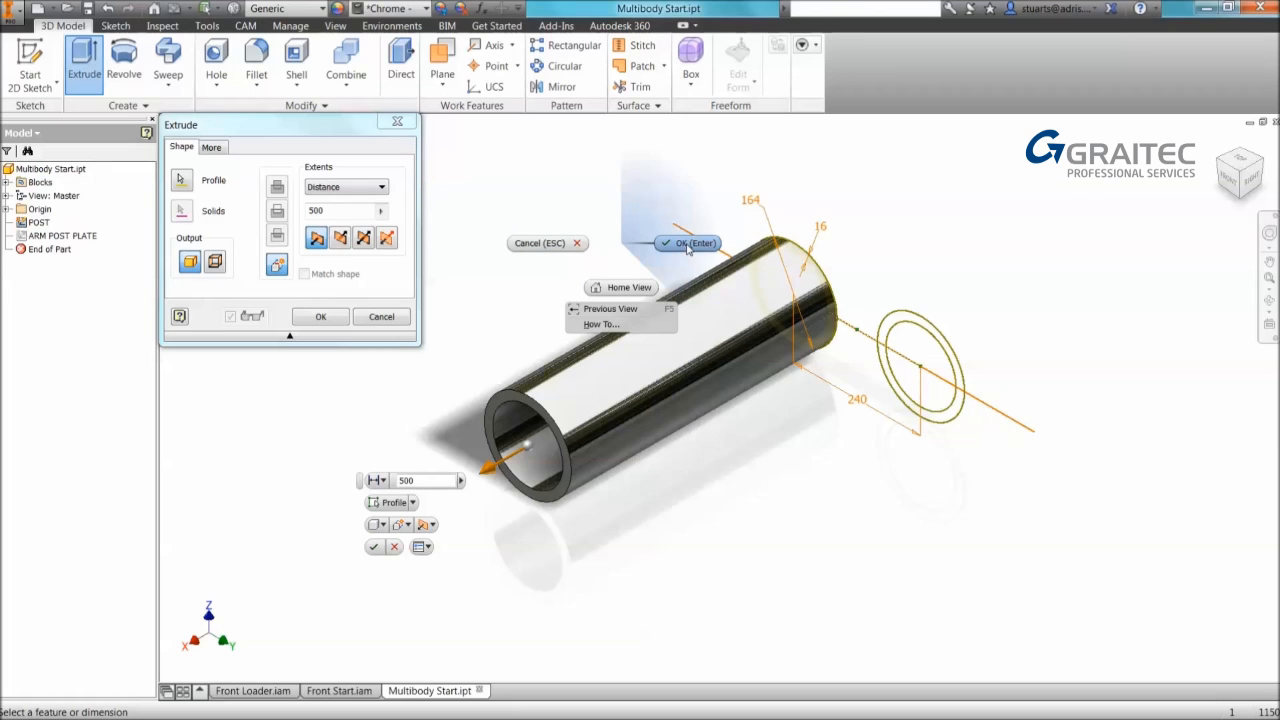
pyautogui.click(688, 246)
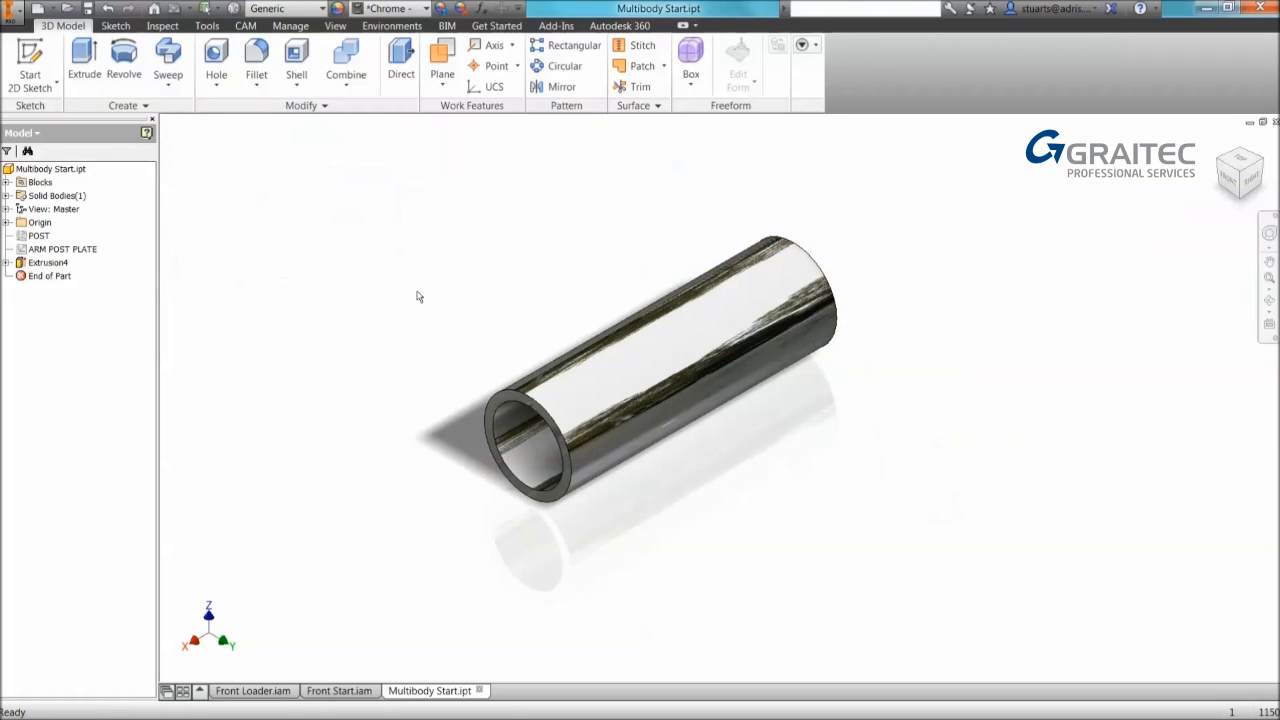
# Step: Make the POST sketch visible again for reuse
pyautogui.moveTo(649, 261); pyautogui.dragTo(621, 260, button='middle')
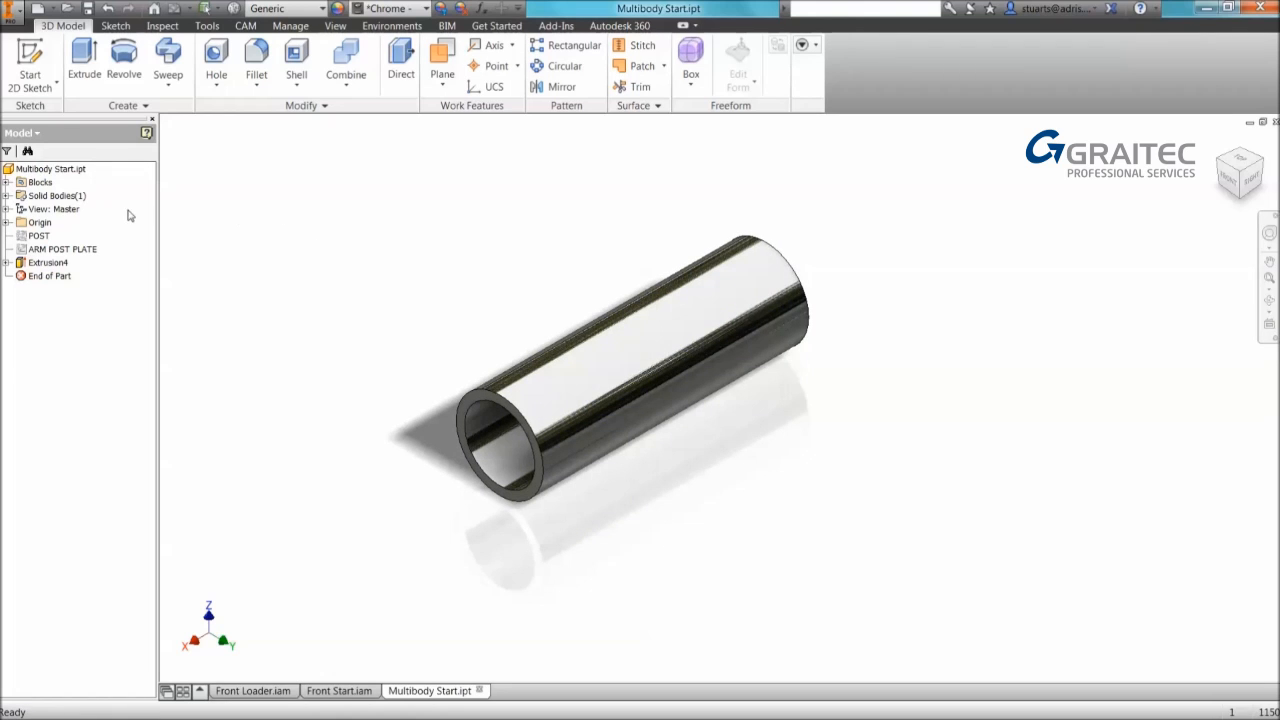
pyautogui.rightClick(36, 236)
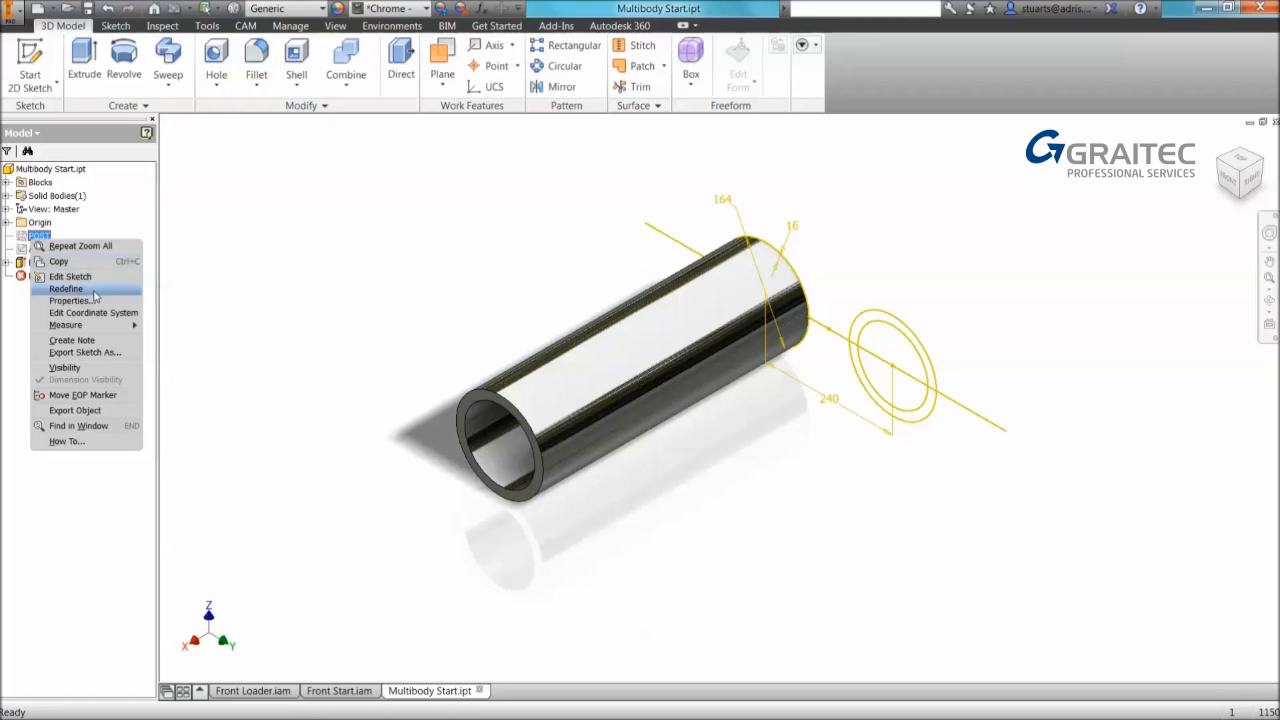
pyautogui.click(83, 368)
# Step: Extrude the second POST ring up to the free end face of the first tube, creating it as a new solid
pyautogui.click(890, 327)
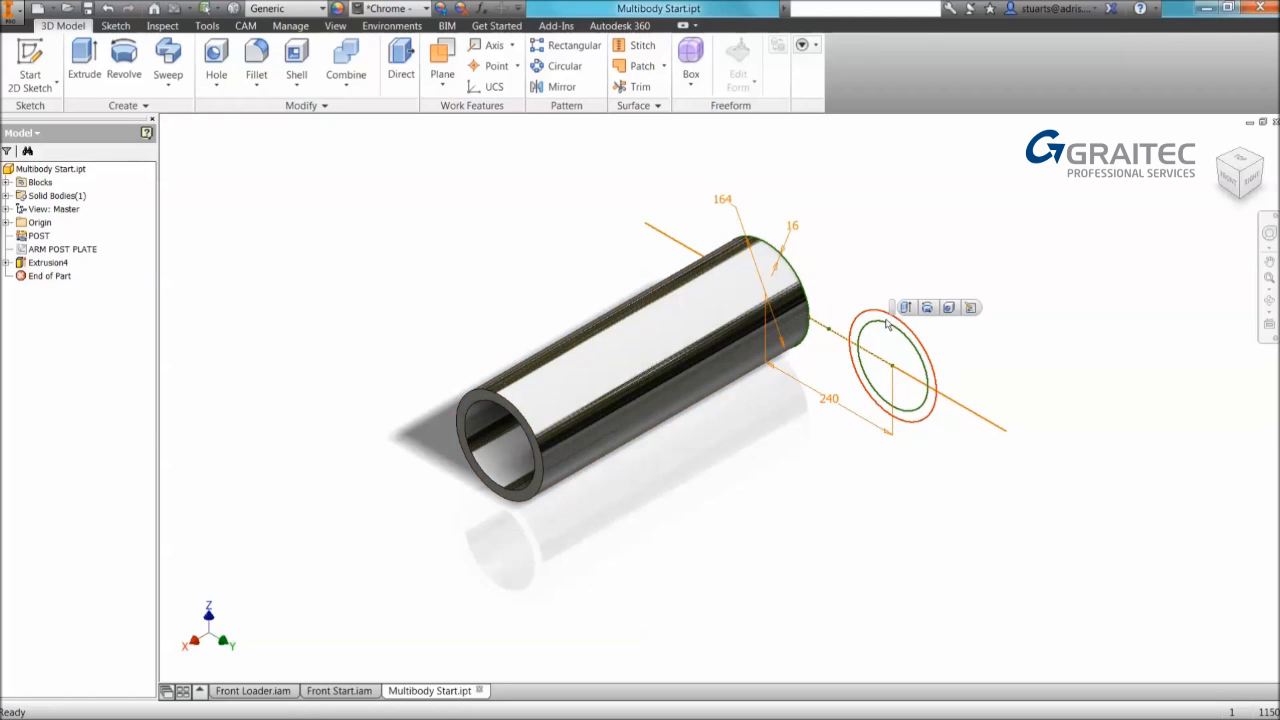
pyautogui.click(906, 306)
pyautogui.click(893, 327)
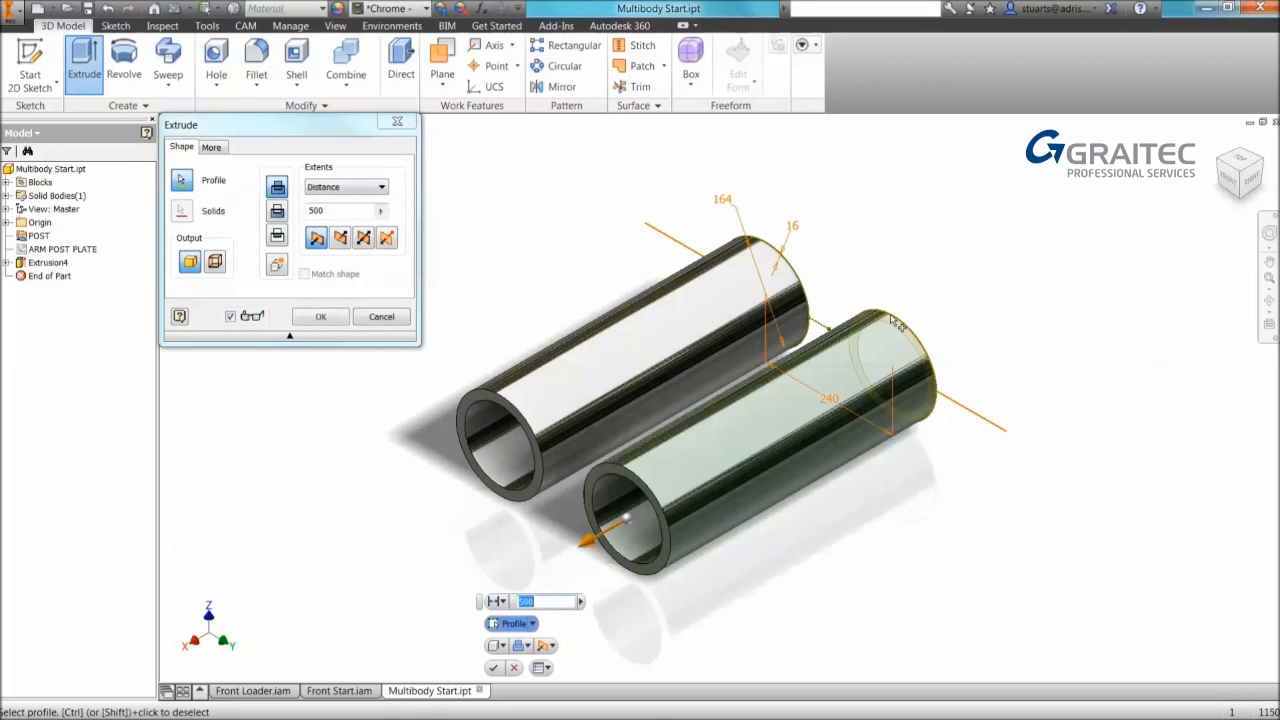
pyautogui.click(330, 188)
pyautogui.click(322, 223)
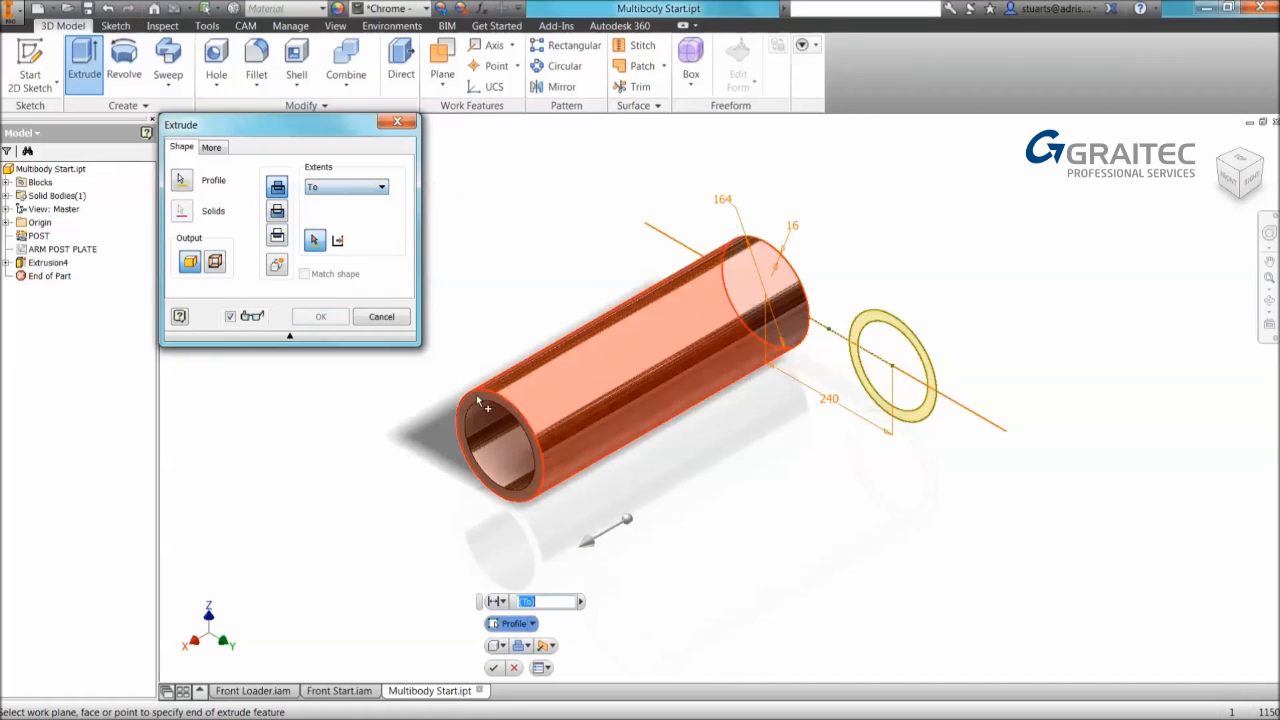
pyautogui.click(477, 397)
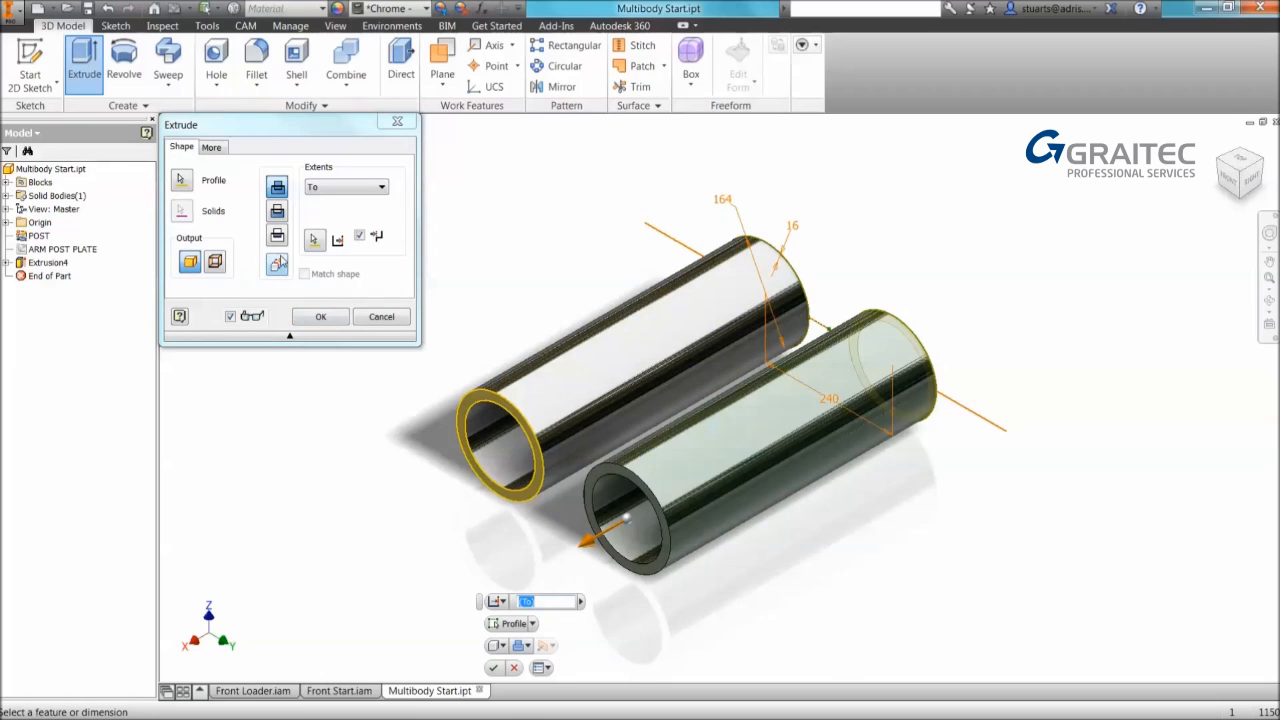
pyautogui.press('ctrl')
pyautogui.press('ctrl')
pyautogui.press('ctrl')
pyautogui.press('ctrl')
pyautogui.press('ctrl')
pyautogui.press('ctrl')
pyautogui.press('ctrl')
pyautogui.click(276, 266)
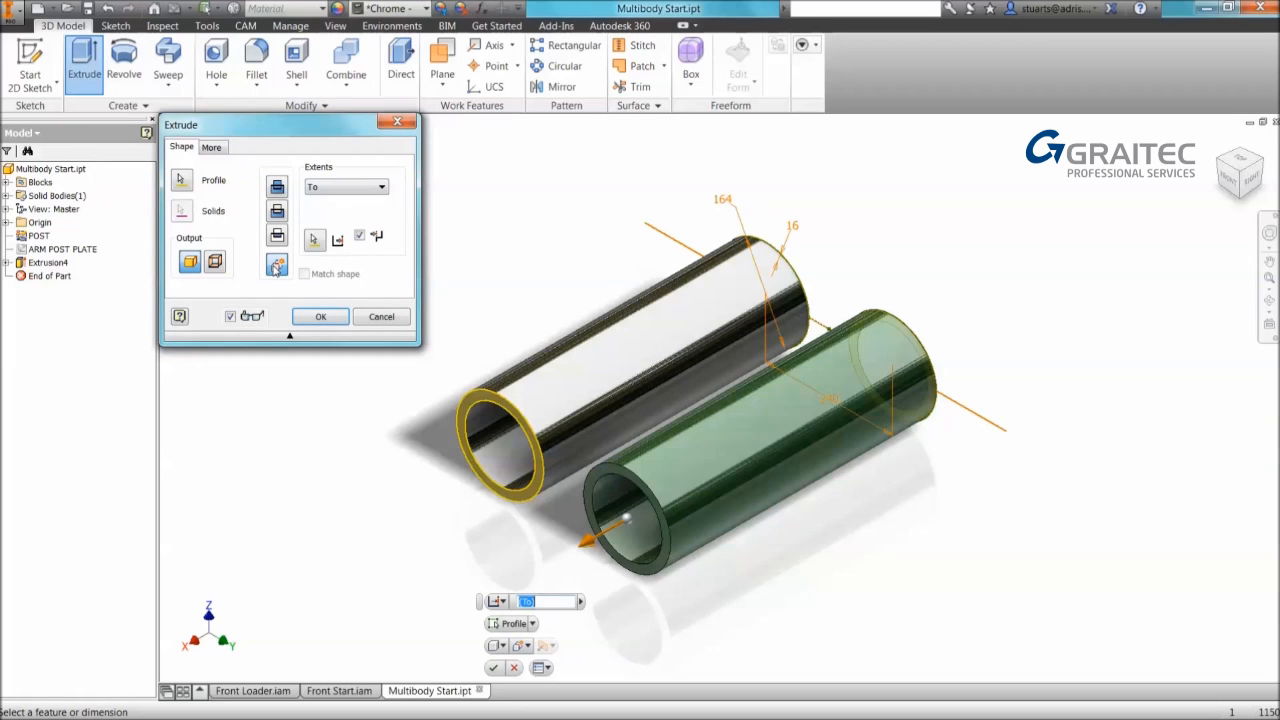
pyautogui.press('ctrl')
pyautogui.press('ctrl')
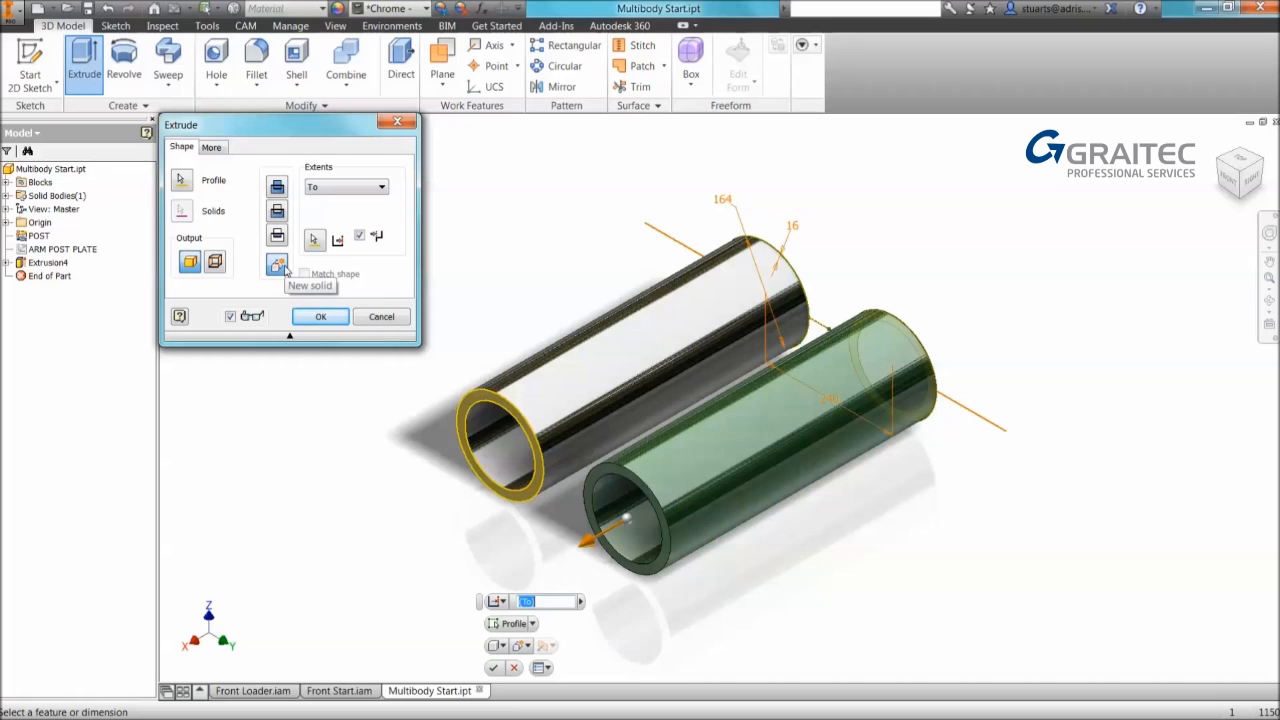
pyautogui.click(316, 316)
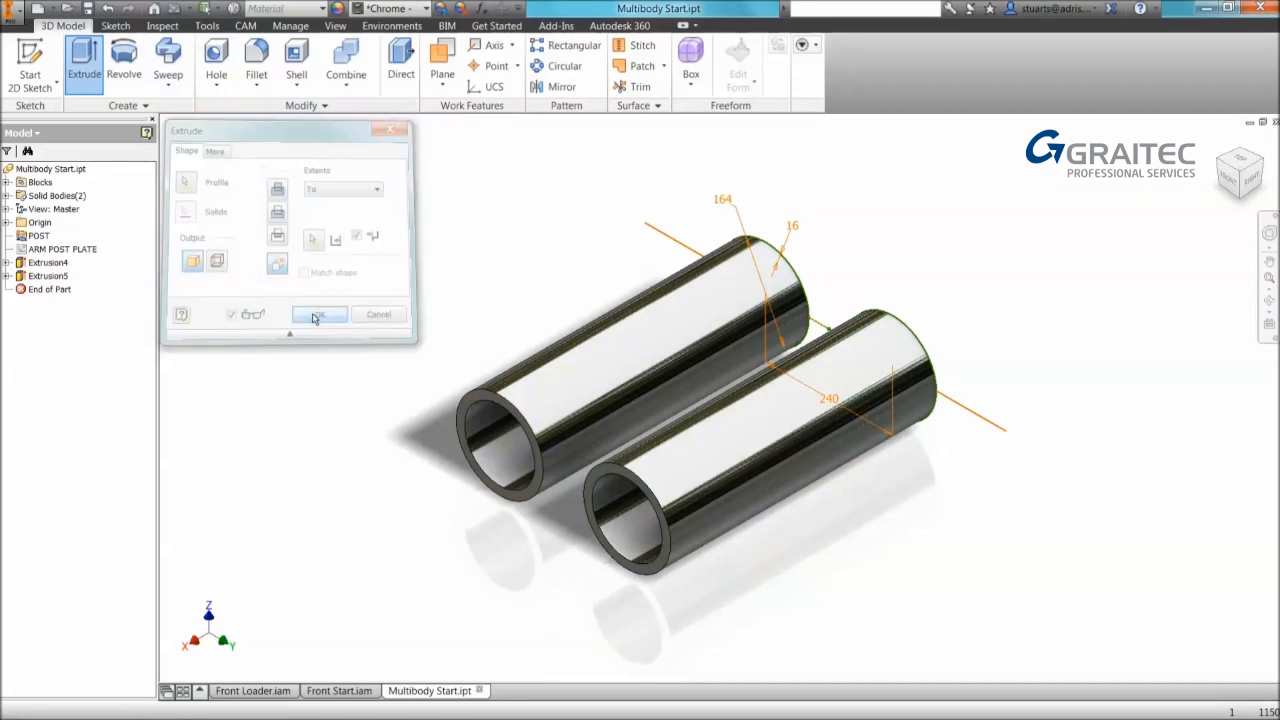
# Step: Expand the solid bodies and rename the first tube's body as PT001
pyautogui.click(66, 197)
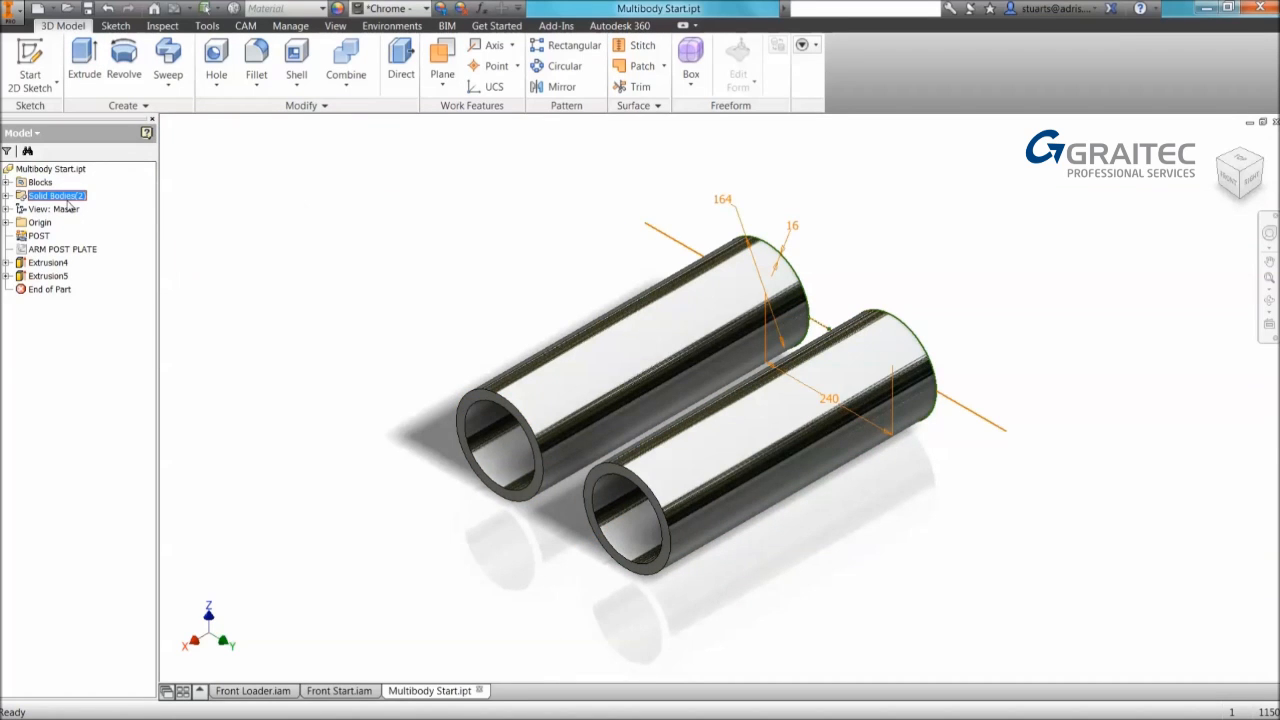
pyautogui.doubleClick(17, 197)
pyautogui.click(52, 209)
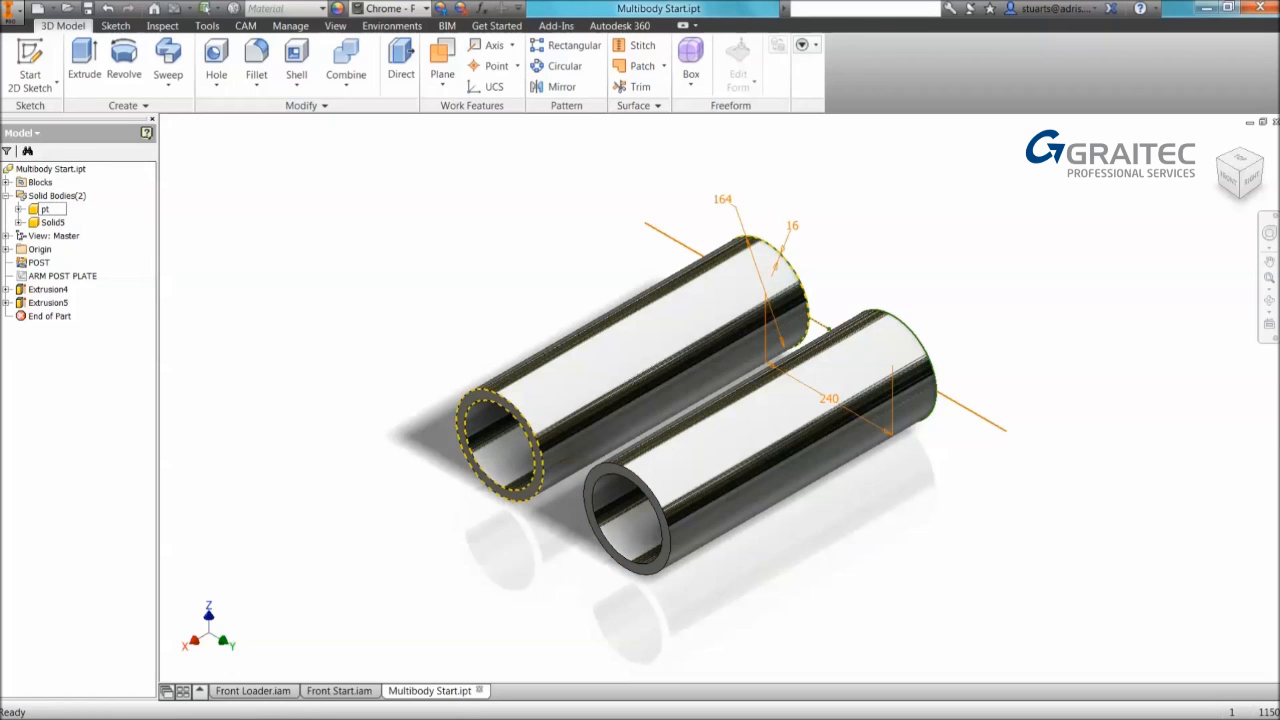
pyautogui.click(64, 208)
pyautogui.write('PT0001')
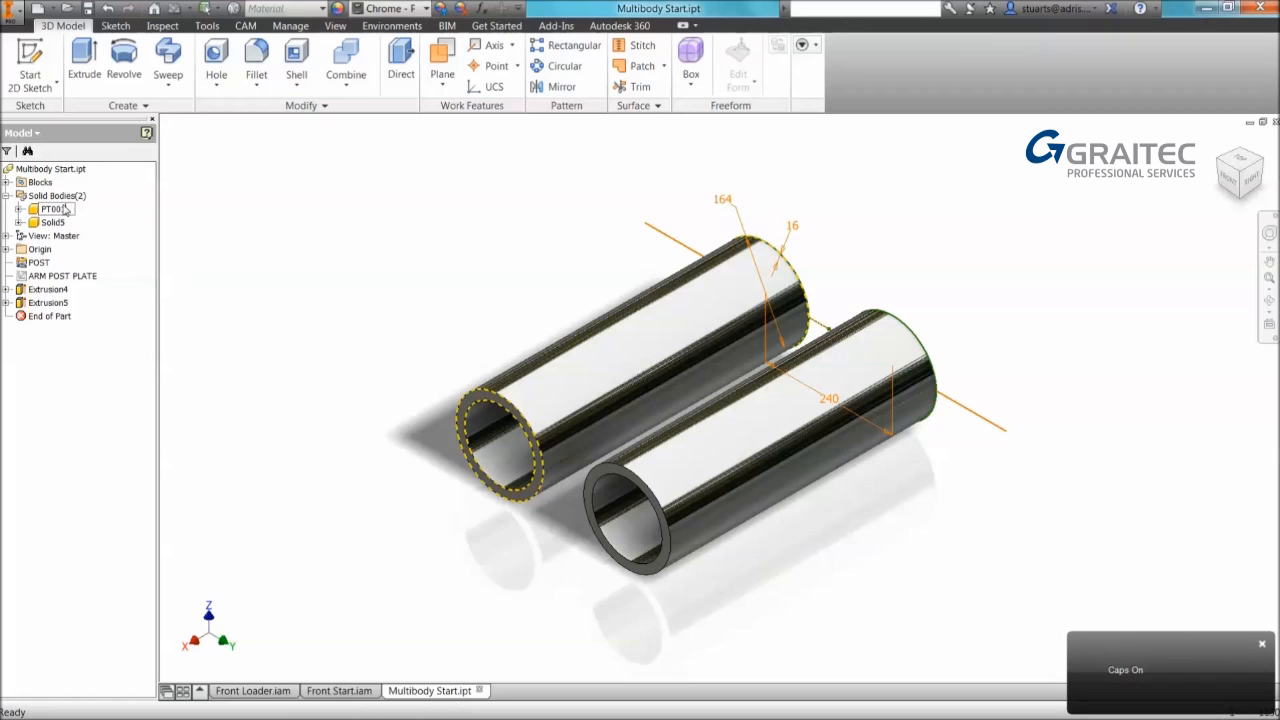
pyautogui.write('001')
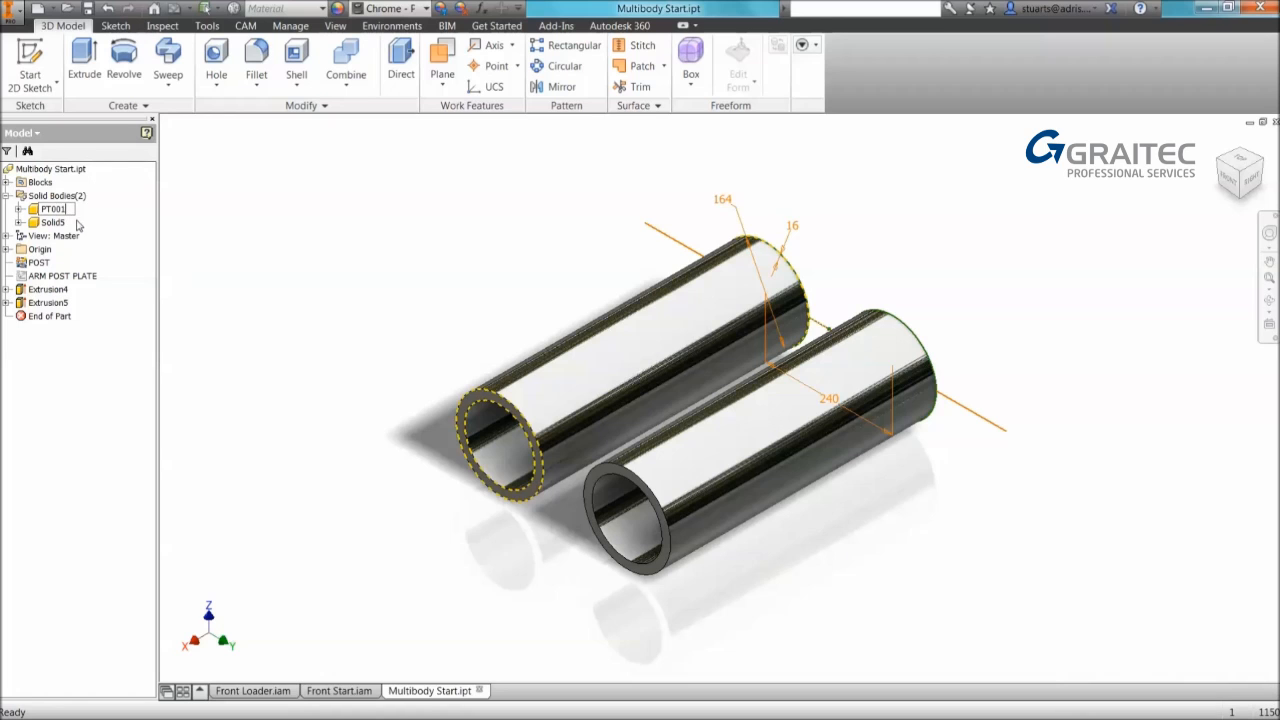
# Step: Rename the second tube's body as PT002
pyautogui.click(60, 222)
pyautogui.click(60, 222)
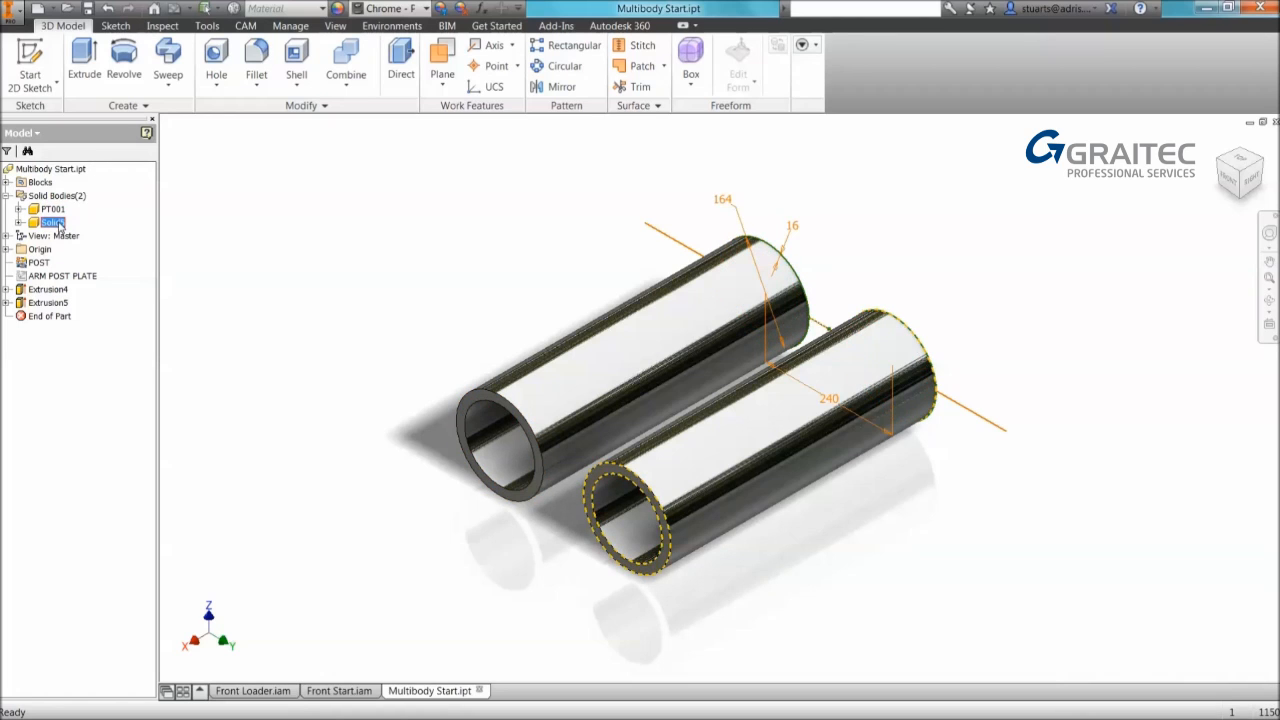
pyautogui.click(61, 212)
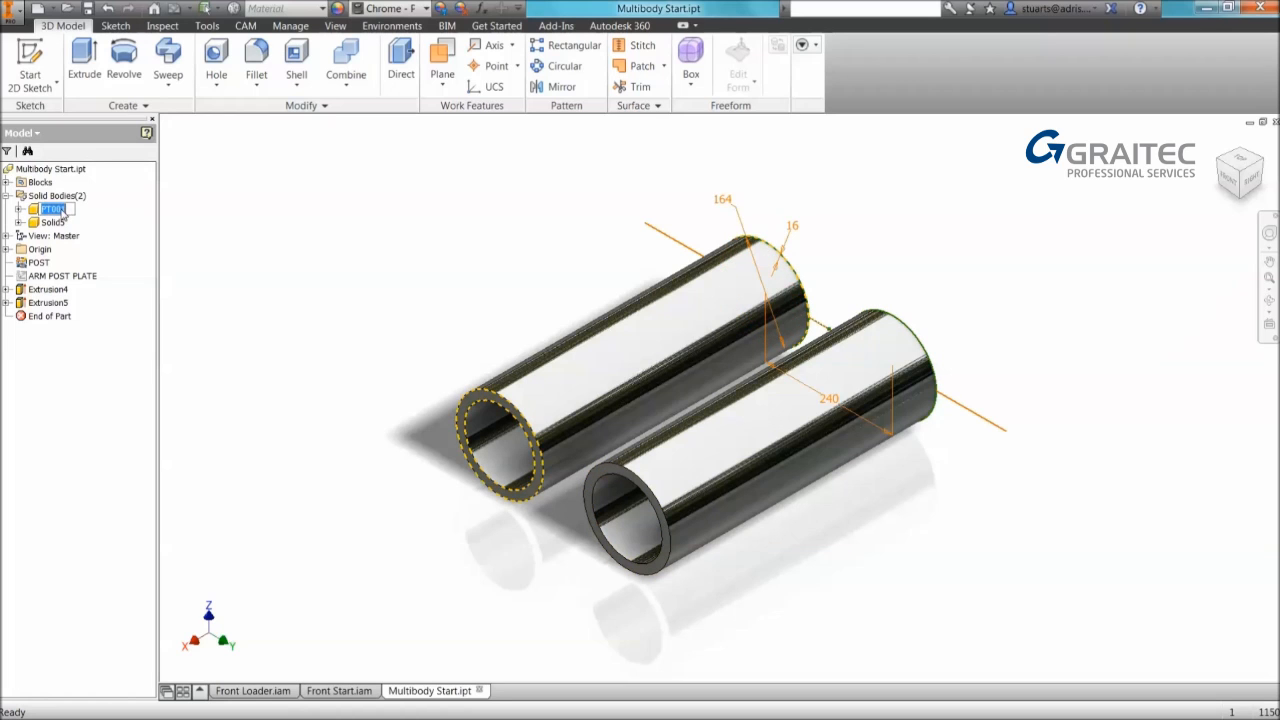
pyautogui.click(48, 226)
pyautogui.click(61, 222)
pyautogui.write('PT00')
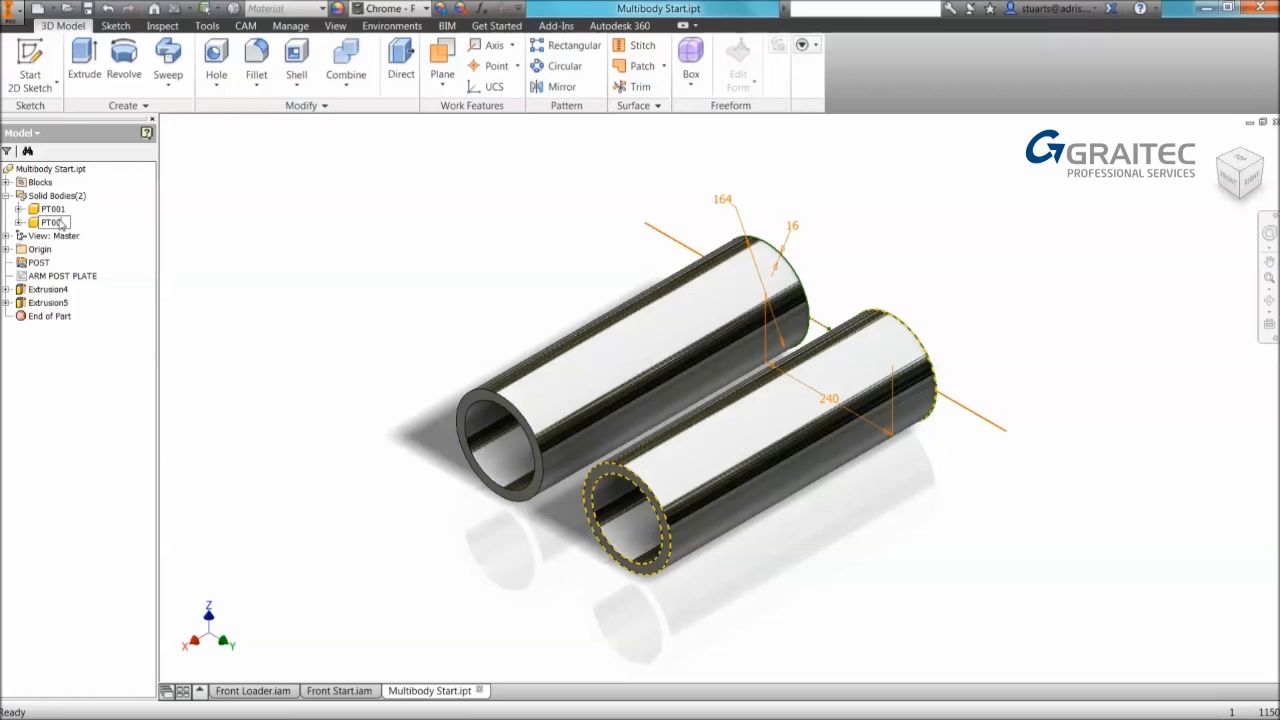
pyautogui.click(166, 214)
pyautogui.click(62, 225)
pyautogui.click(65, 224)
pyautogui.click(65, 224)
pyautogui.write('2')
pyautogui.press('Return')
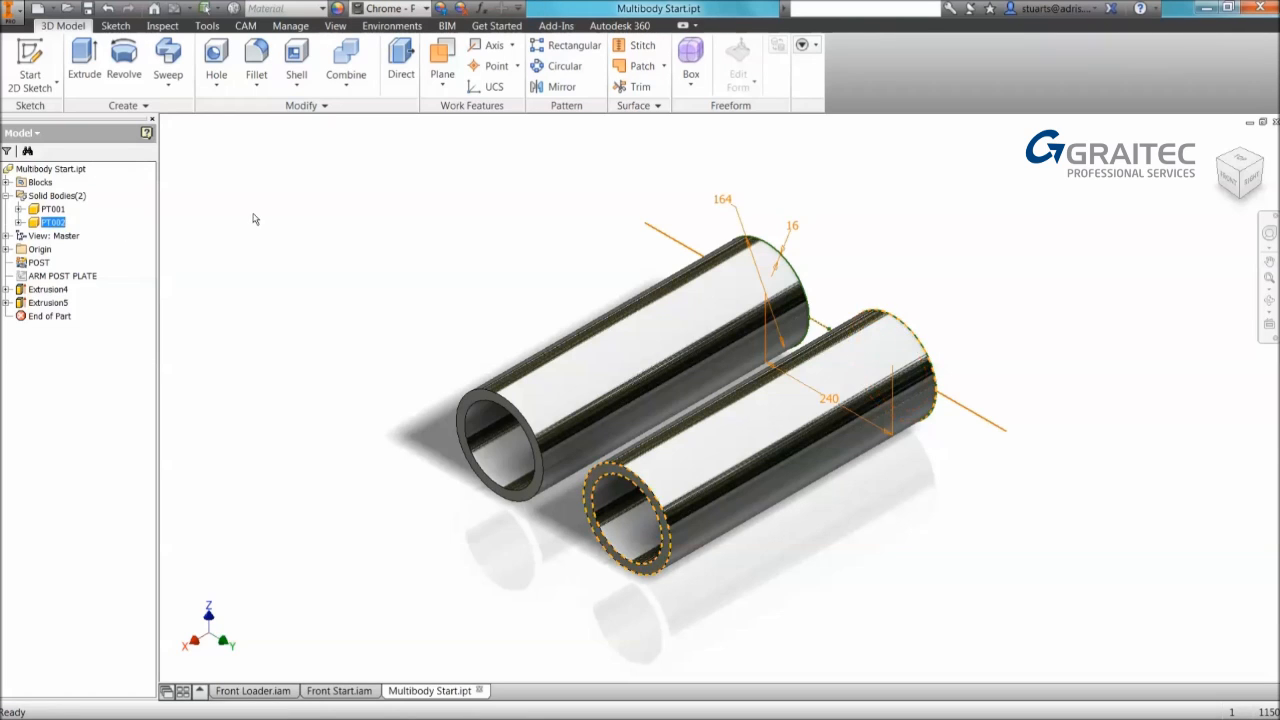
# Step: Hide the POST sketch and show the ARM POST PLATE sketch
pyautogui.rightClick(36, 270)
pyautogui.click(63, 276)
pyautogui.rightClick(63, 276)
pyautogui.click(120, 417)
pyautogui.click(1023, 256)
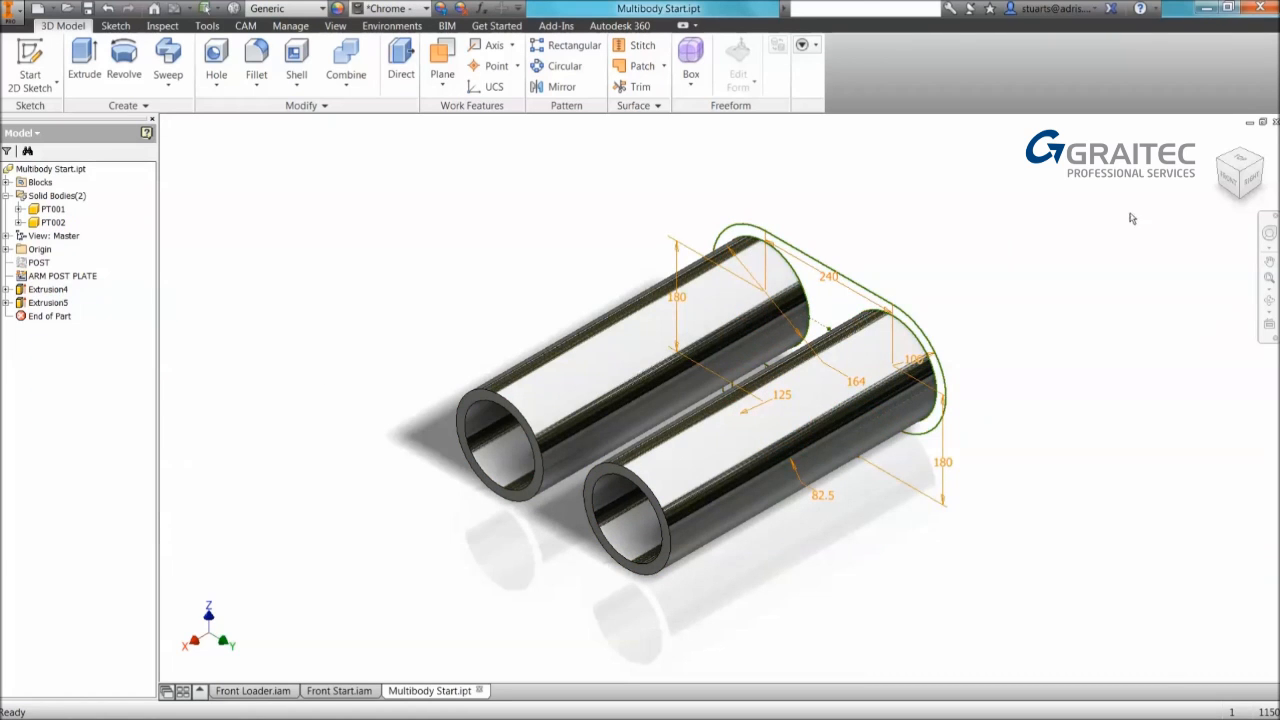
# Step: Extrude the ARM POST PLATE profile around the two tubes by 20 mm as a new solid
pyautogui.click(1242, 153)
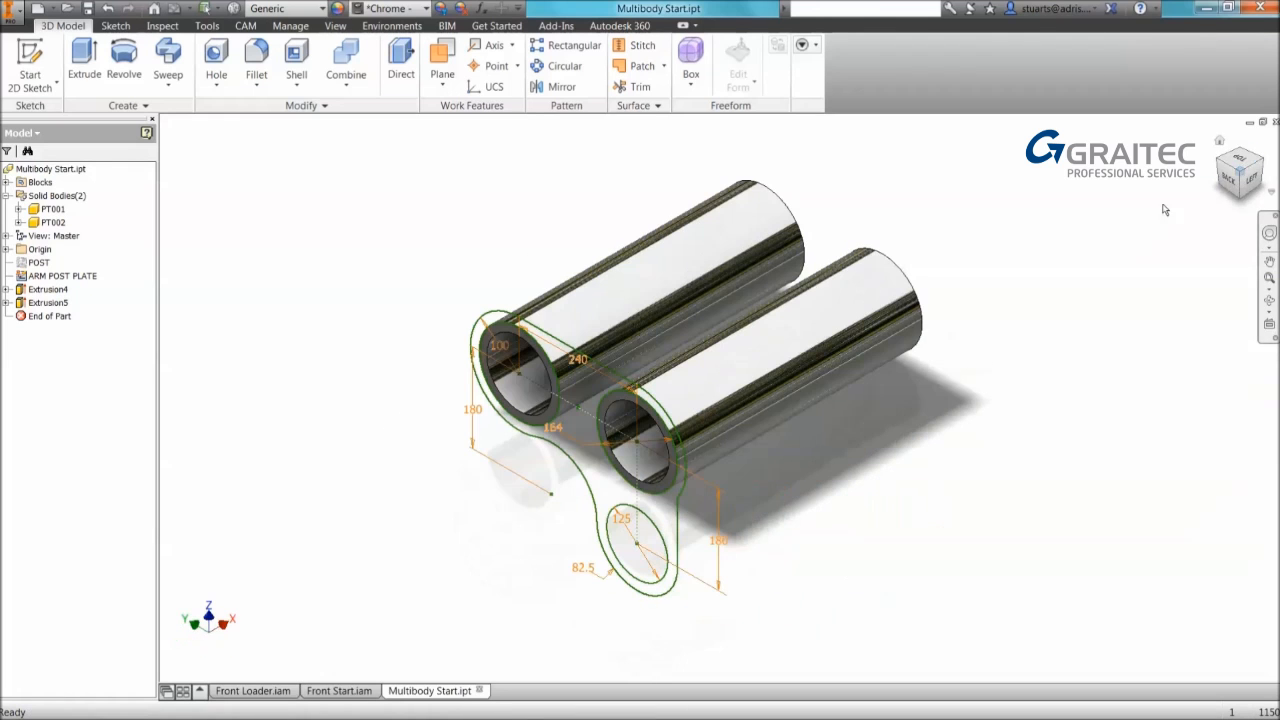
pyautogui.rightClick(445, 284)
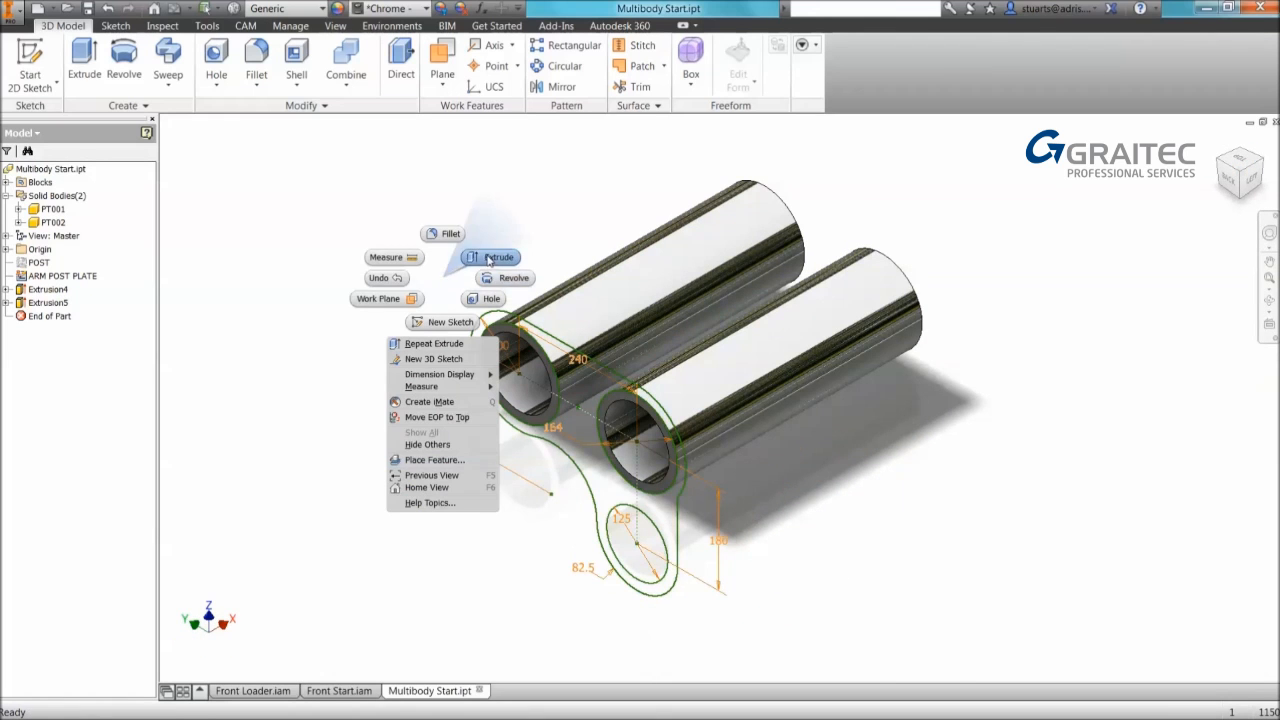
pyautogui.click(491, 260)
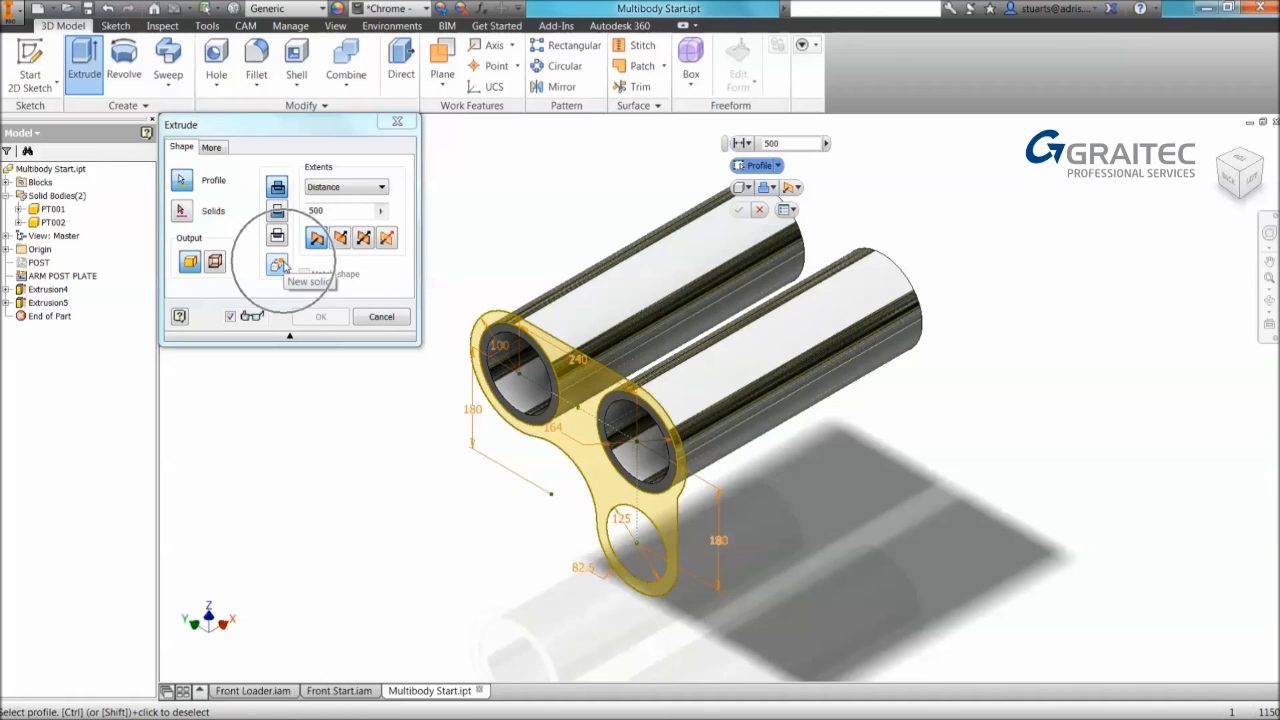
pyautogui.doubleClick(340, 211)
pyautogui.write('20')
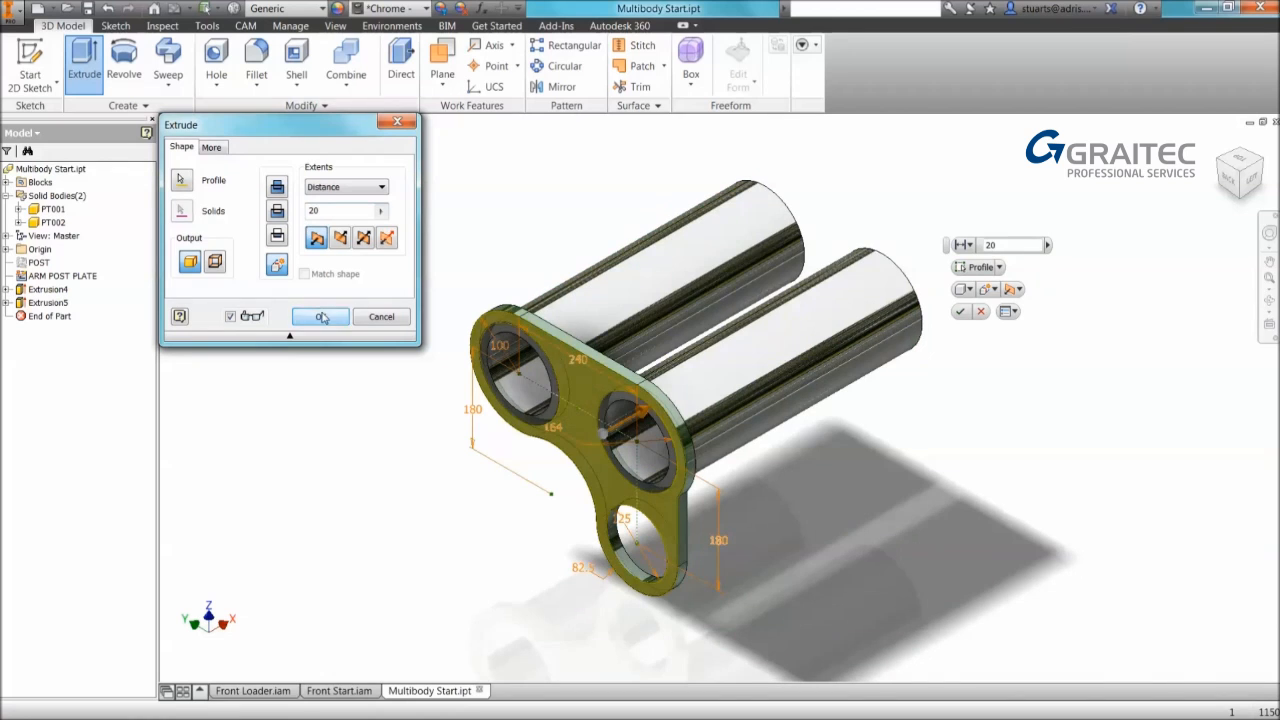
pyautogui.click(320, 317)
# Step: Rename the plate's solid body as PT003
pyautogui.doubleClick(60, 236)
pyautogui.write('PT003')
pyautogui.press('Return')
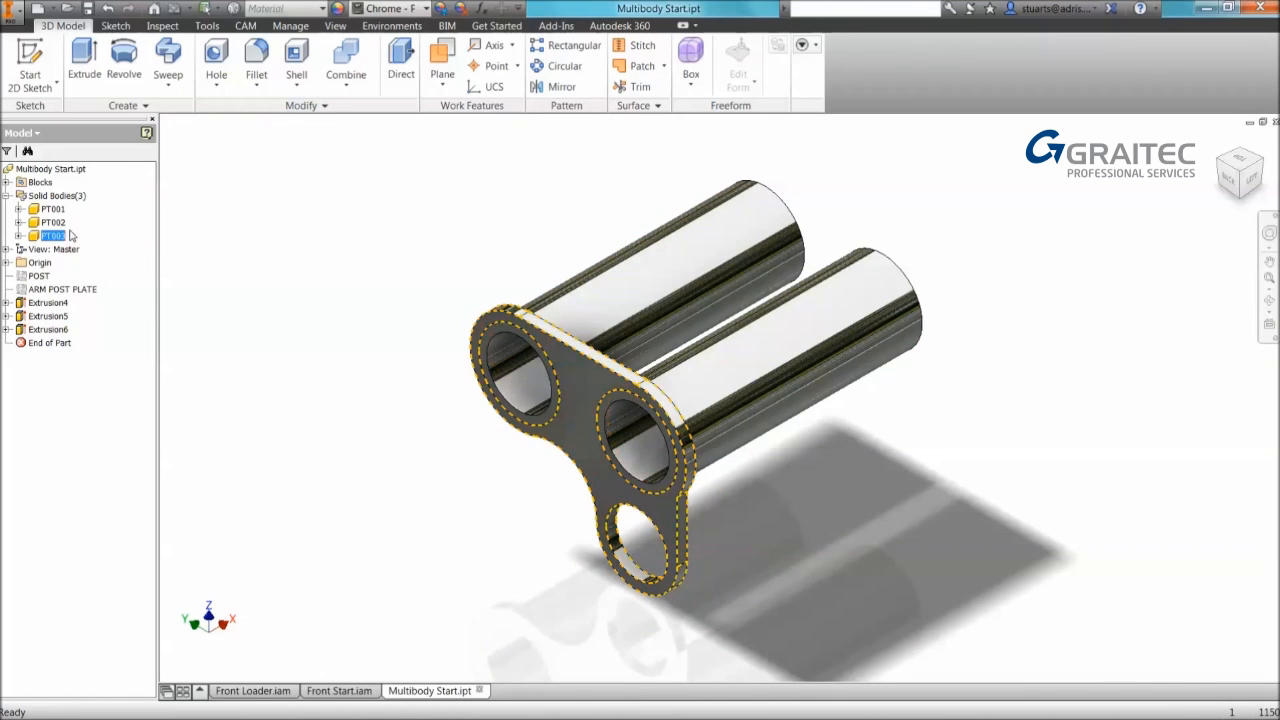
pyautogui.click(397, 216)
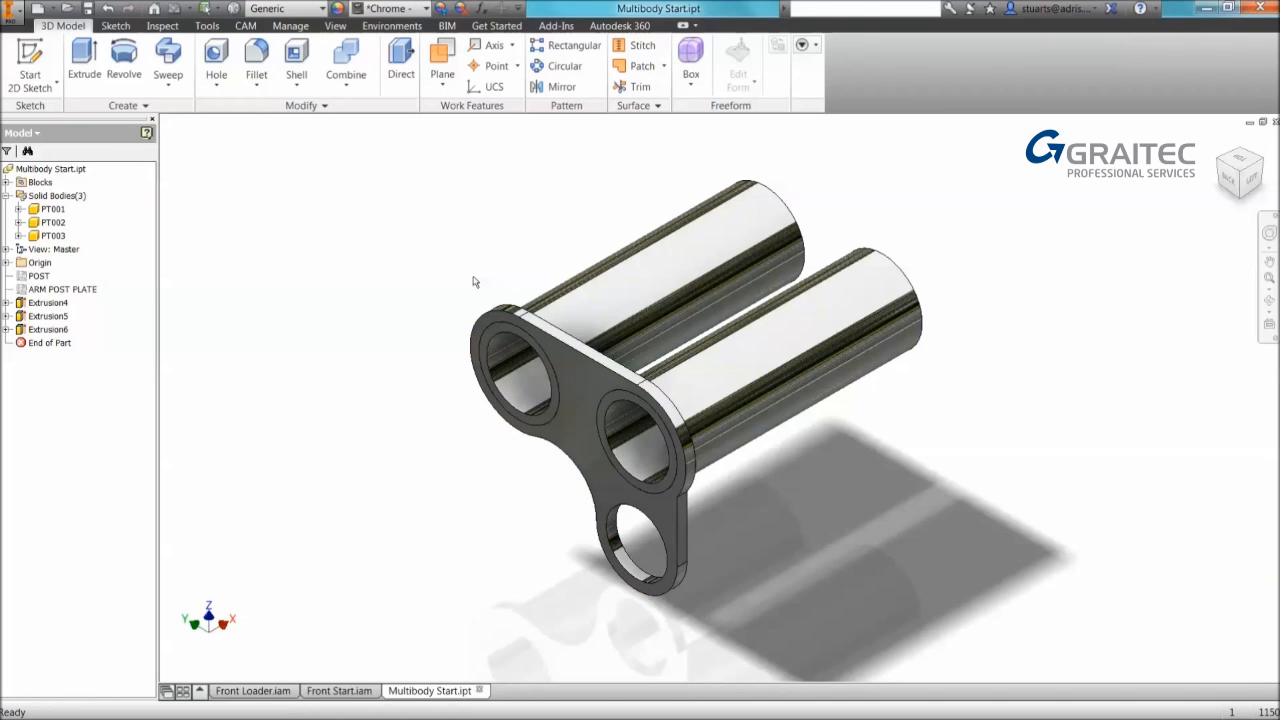
# Step: Create a work plane midway between the two end faces of the first tube using Midplane between Two Planes
pyautogui.click(445, 56)
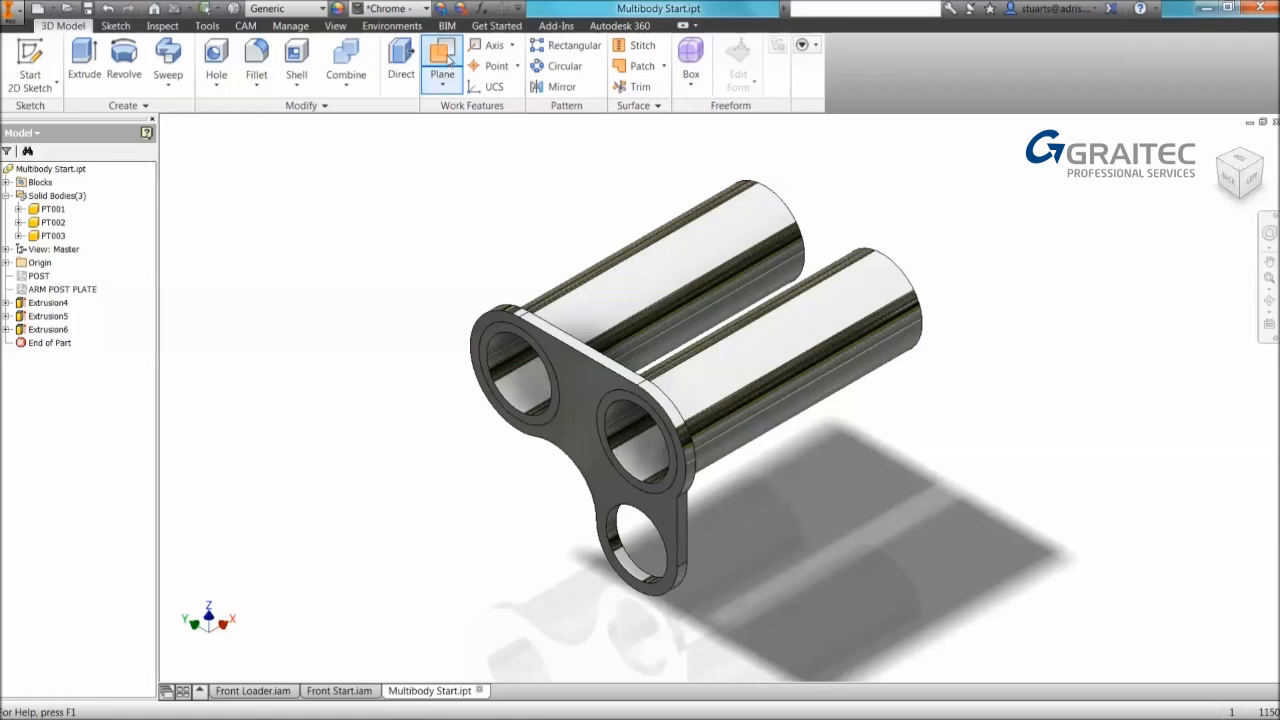
pyautogui.rightClick(466, 190)
pyautogui.click(460, 284)
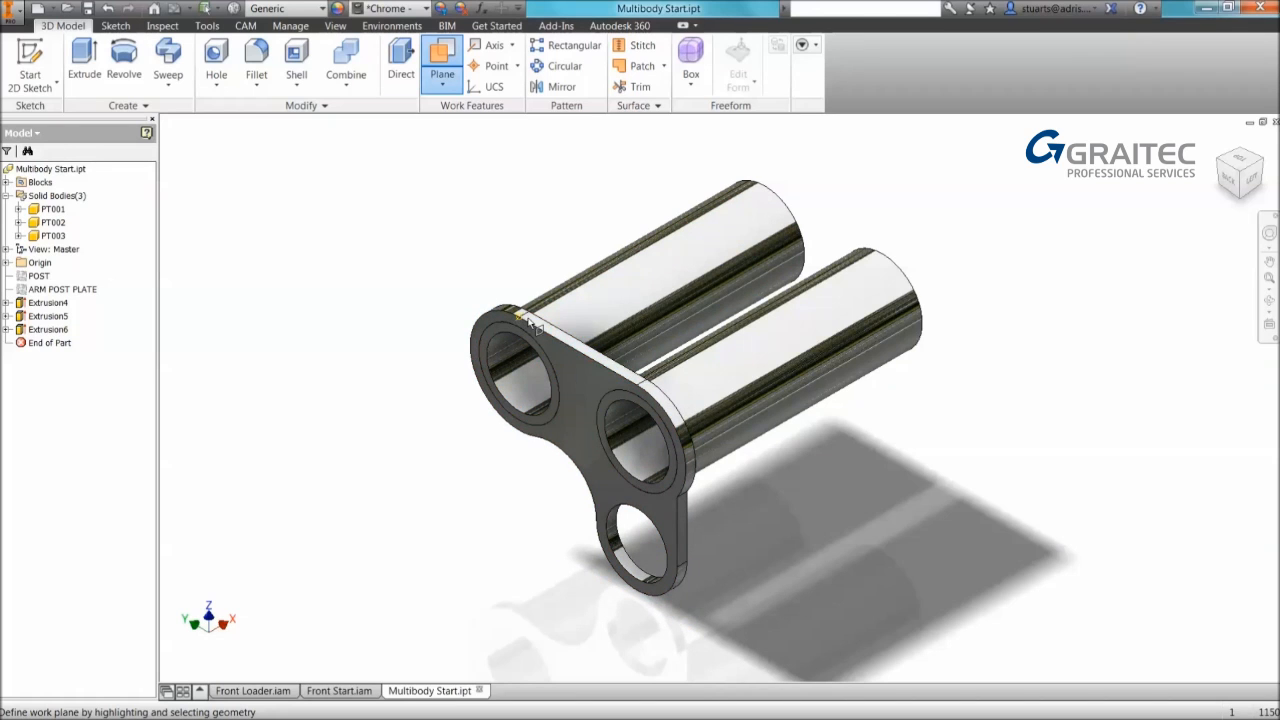
pyautogui.click(457, 91)
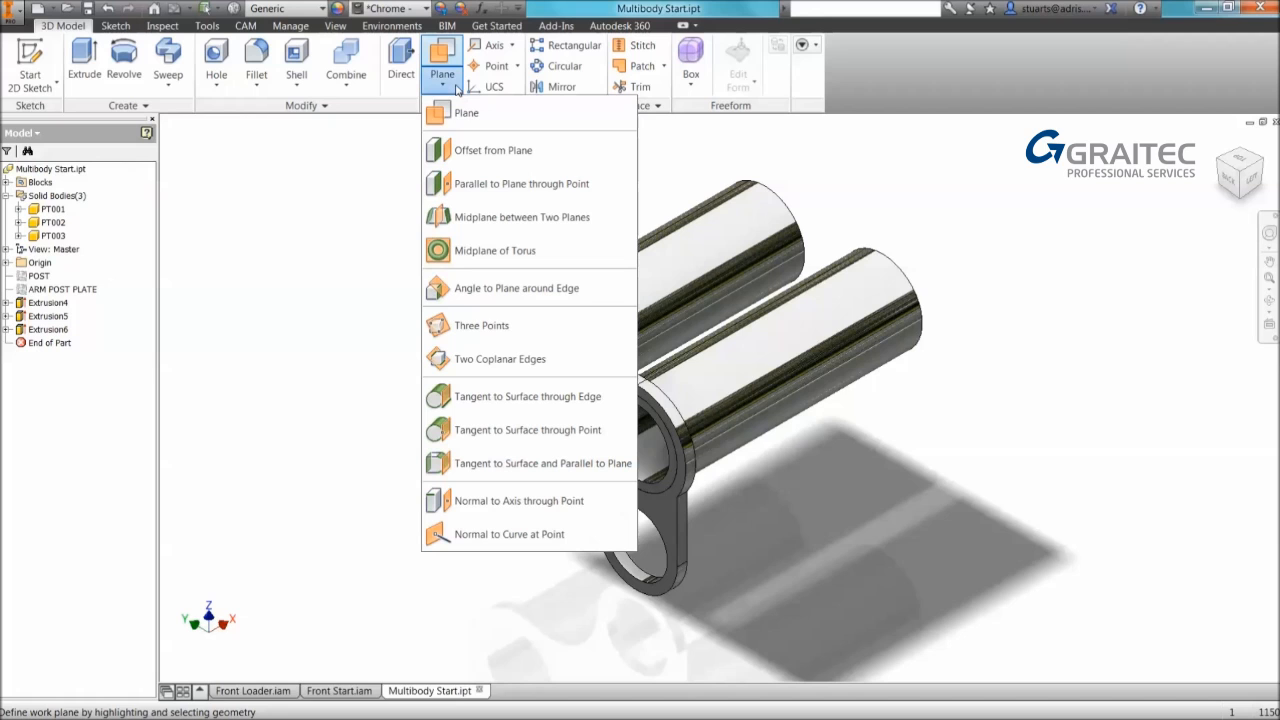
pyautogui.click(573, 218)
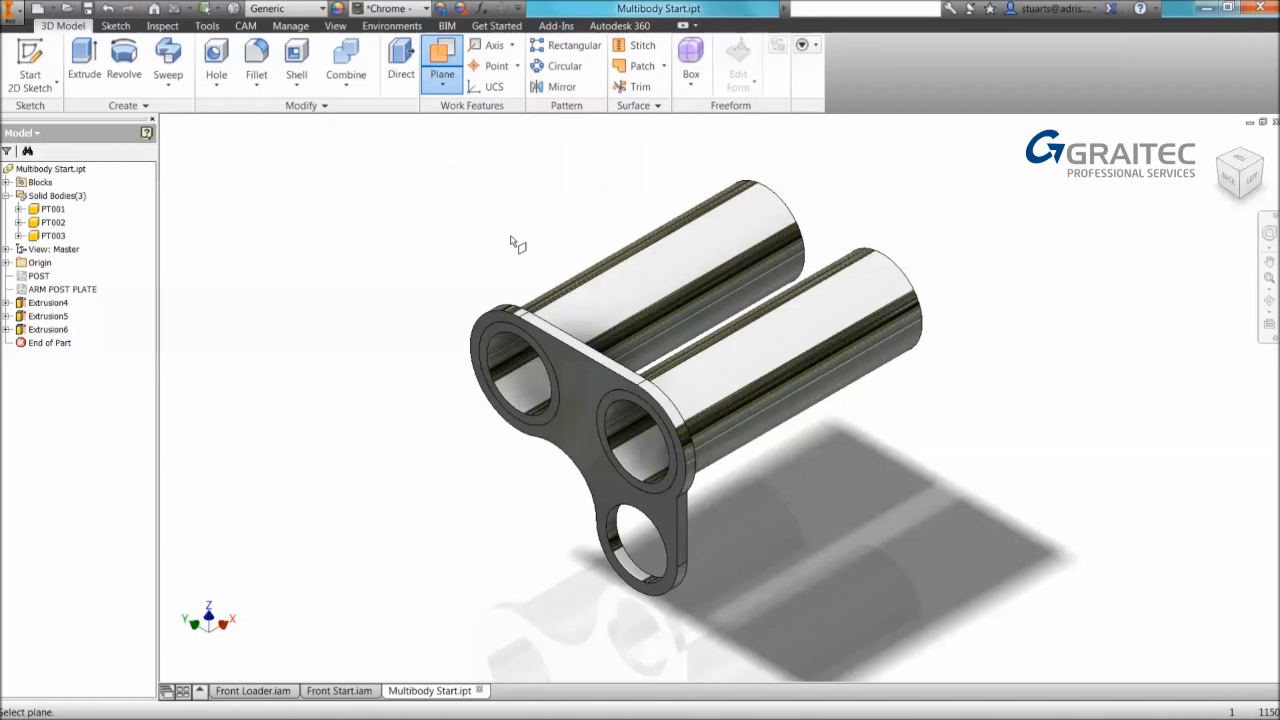
pyautogui.click(515, 370)
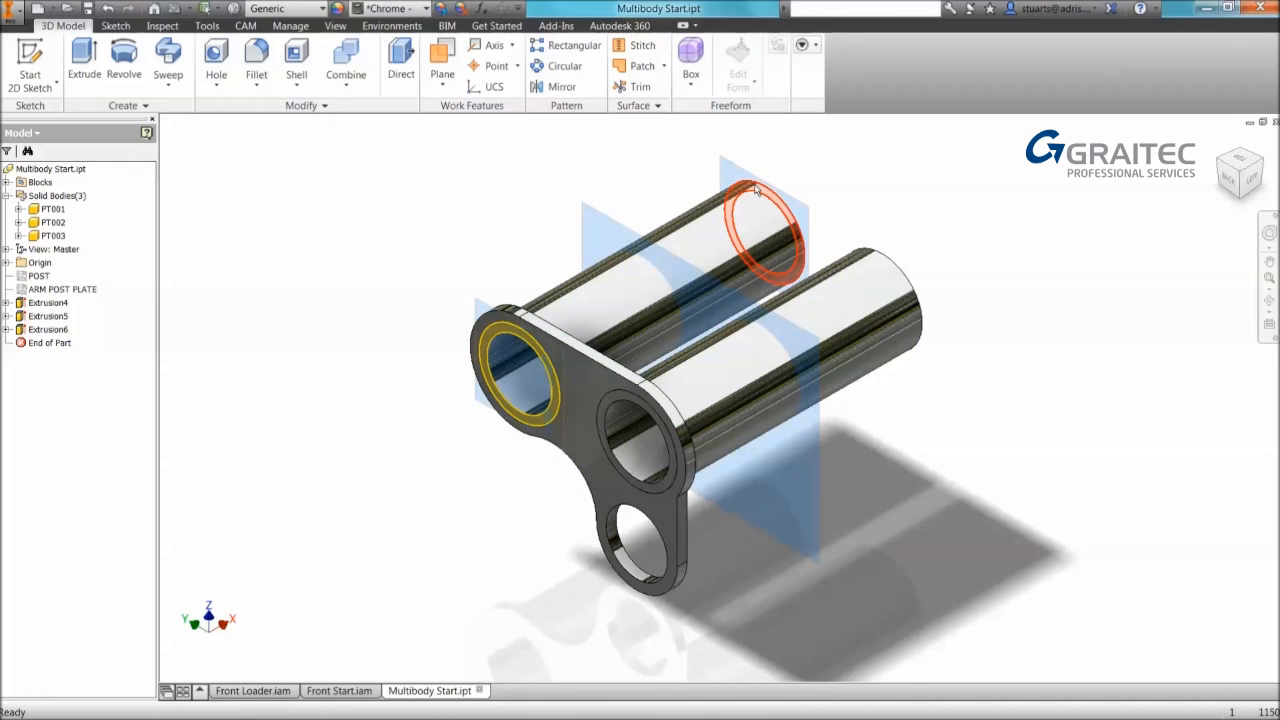
pyautogui.click(760, 192)
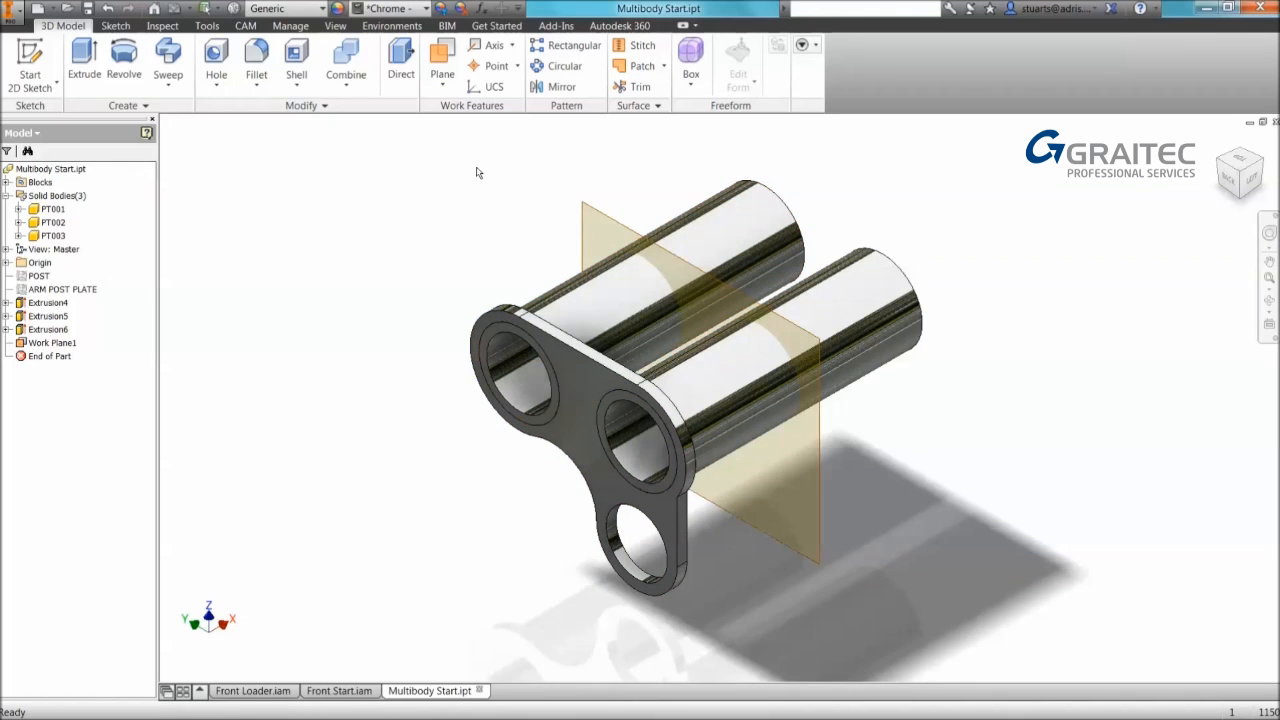
# Step: Try the Plane command with its repeat option by offsetting successive work planes, the first about 51.5 mm from the tubes' midplane
pyautogui.press(']')
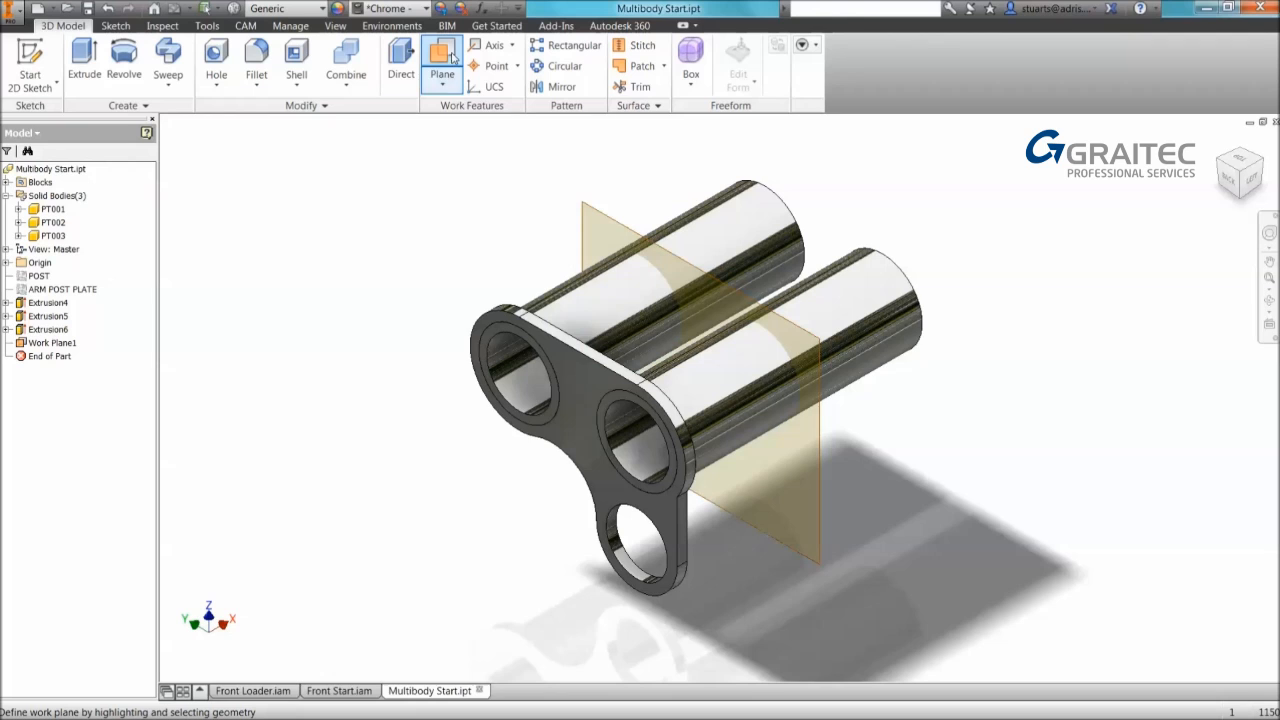
pyautogui.rightClick(458, 170)
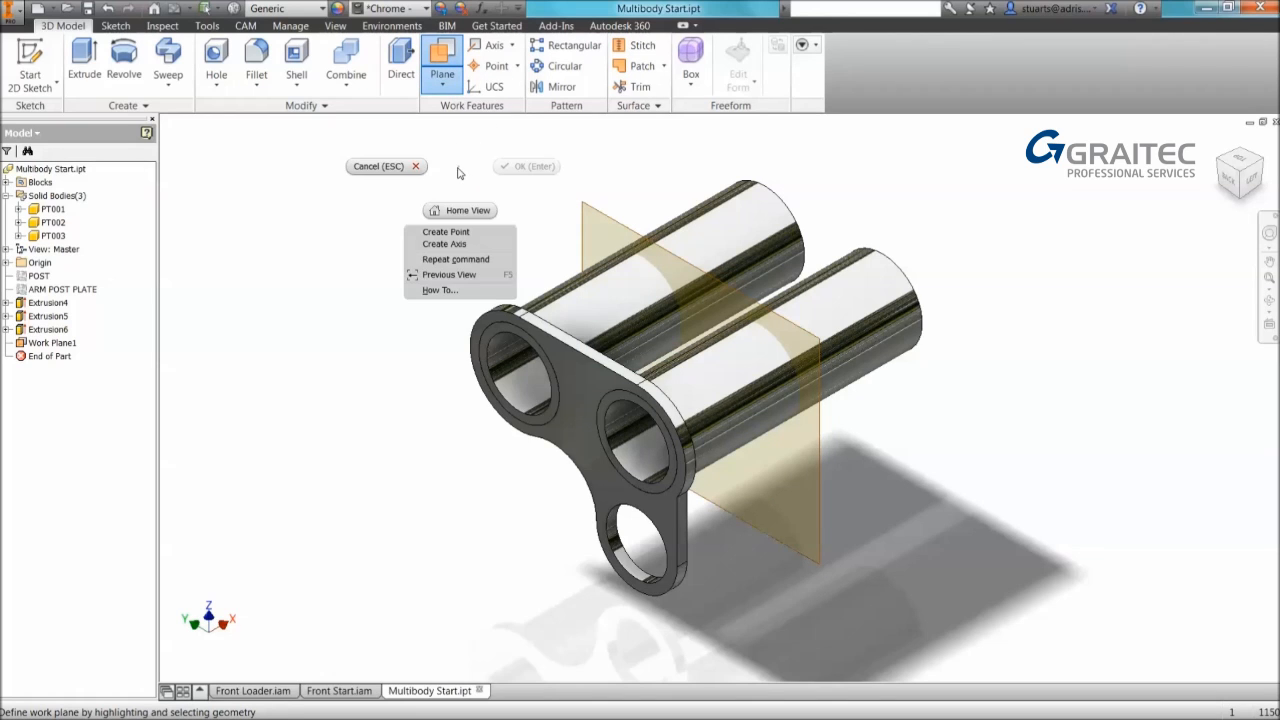
pyautogui.click(456, 259)
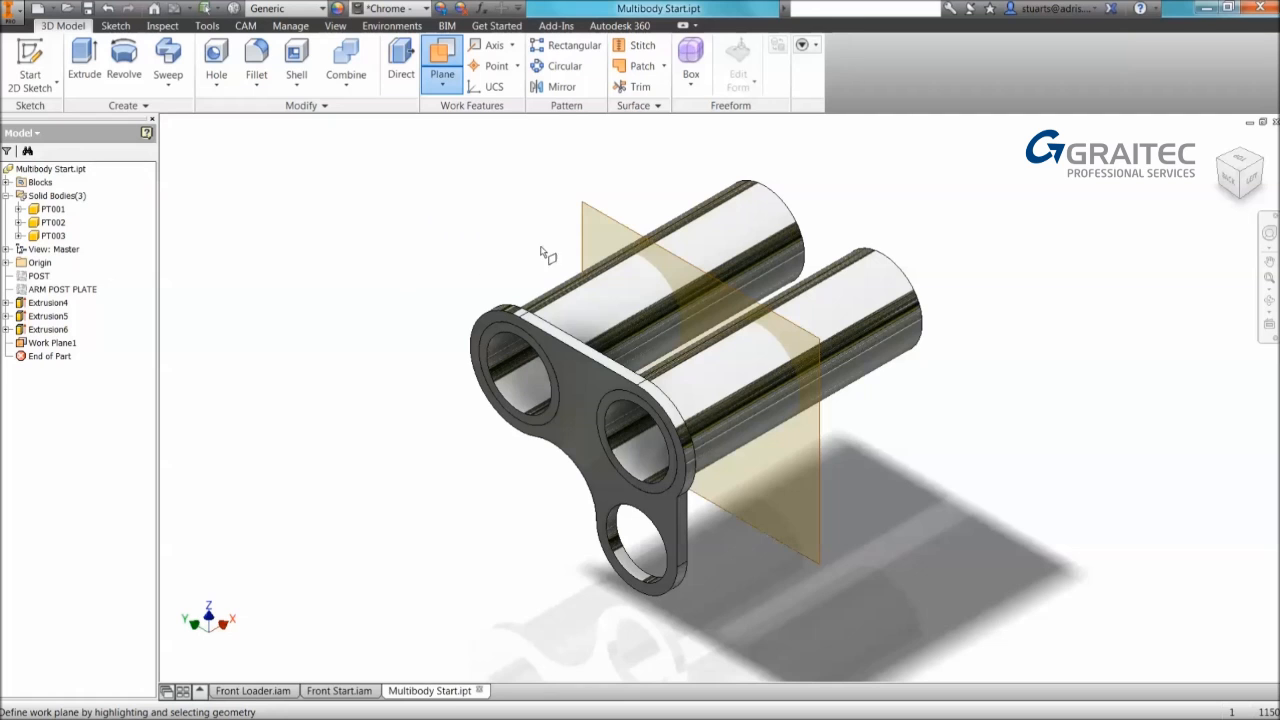
pyautogui.moveTo(600, 217); pyautogui.dragTo(569, 226)
pyautogui.rightClick(571, 228)
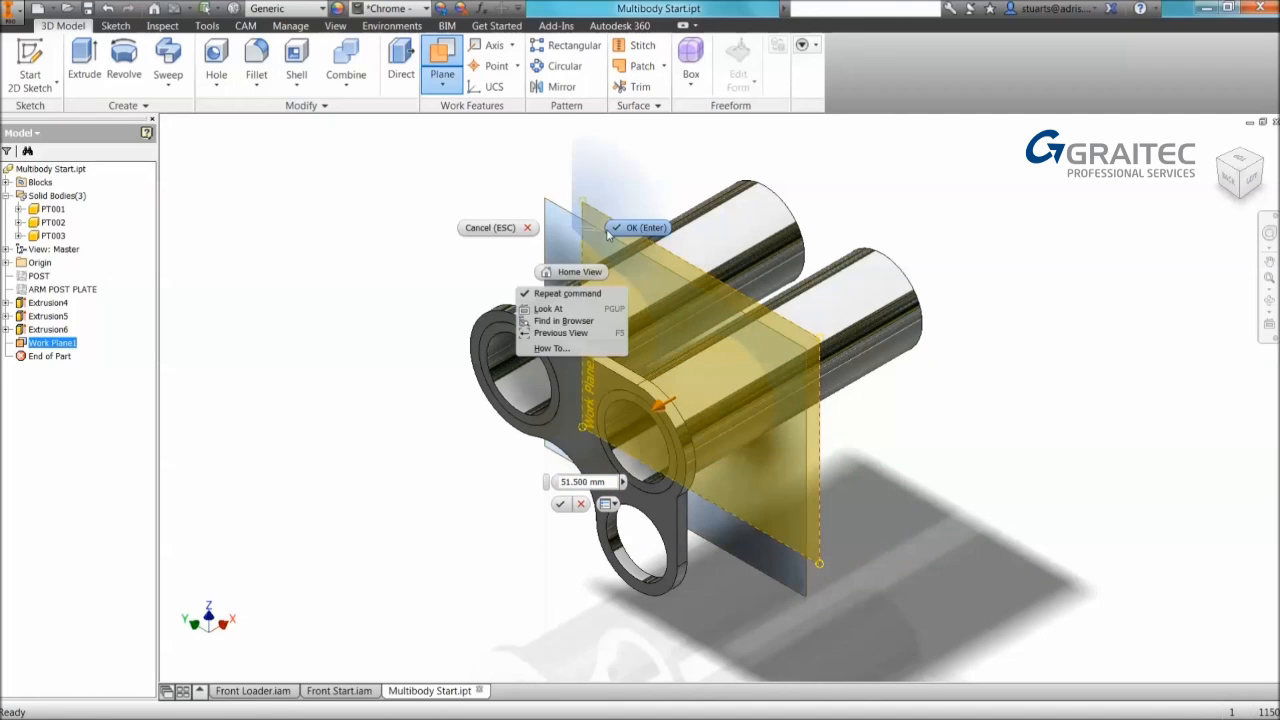
pyautogui.click(627, 229)
pyautogui.click(568, 232)
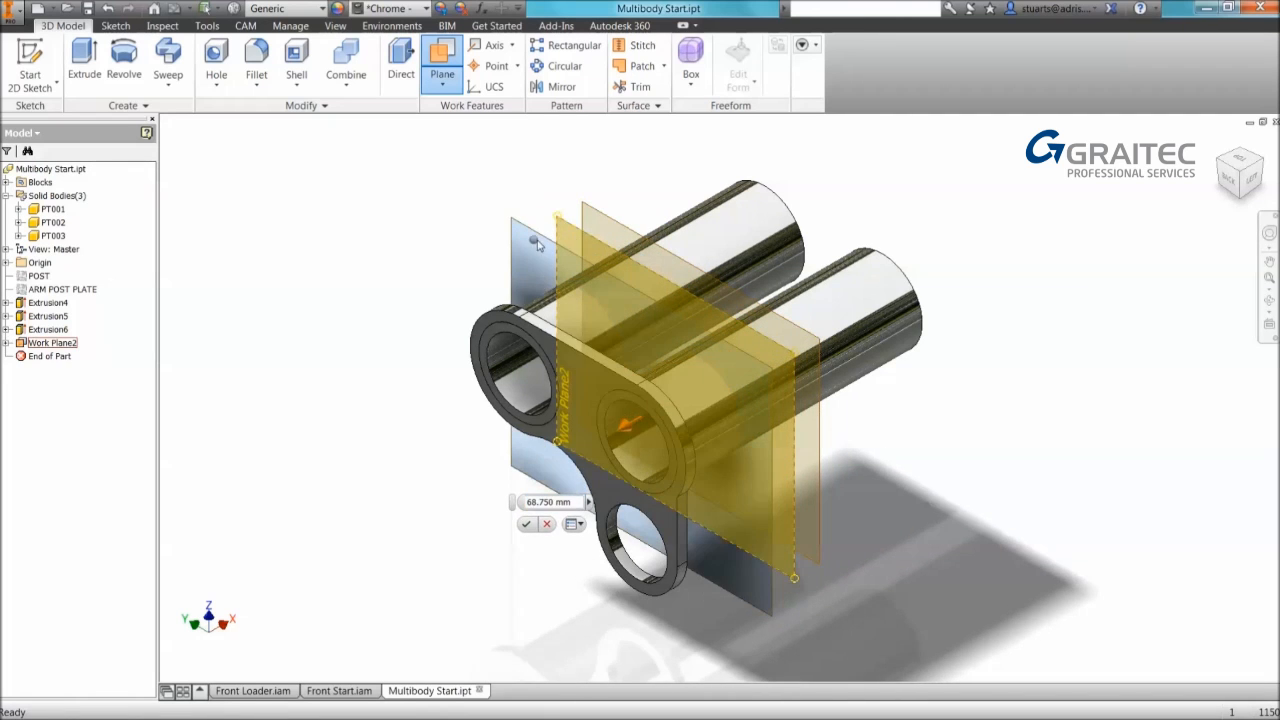
pyautogui.moveTo(534, 246); pyautogui.dragTo(486, 258)
pyautogui.rightClick(486, 256)
pyautogui.click(530, 257)
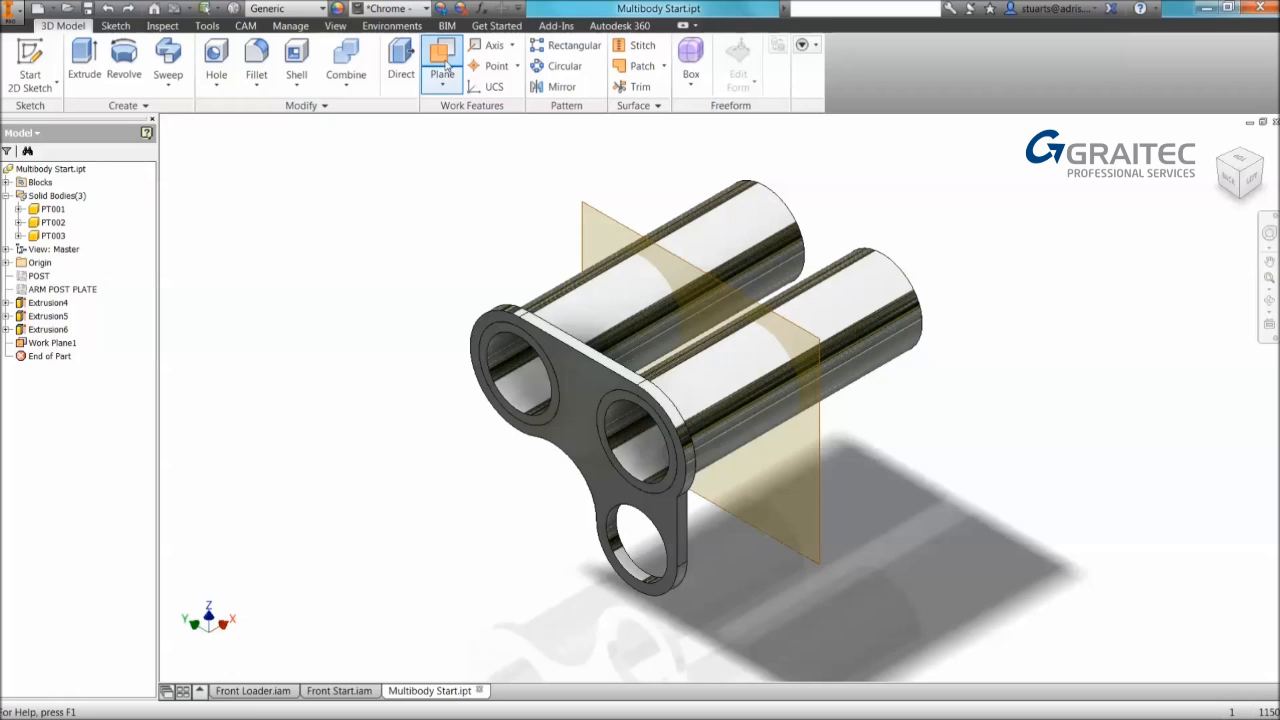
# Step: Create a work plane offset 150 mm from the tubes' midplane towards the arm post plate
pyautogui.click(445, 64)
pyautogui.moveTo(586, 208); pyautogui.dragTo(563, 236)
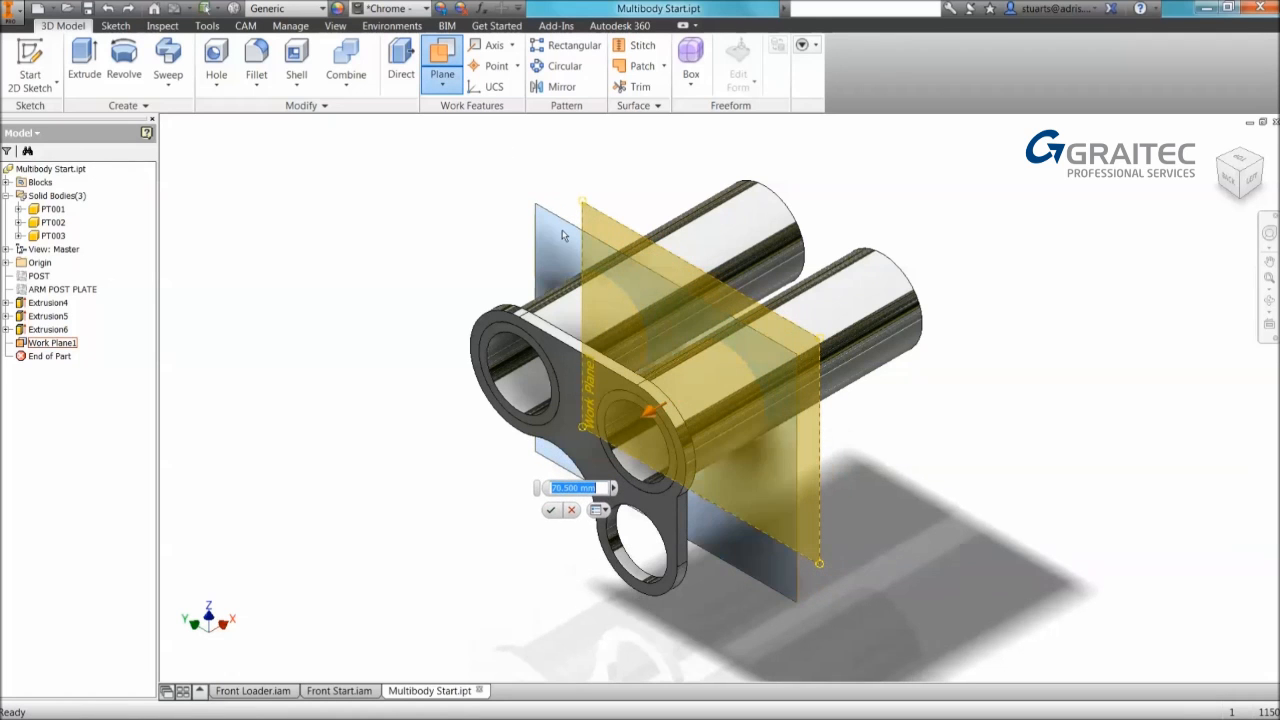
pyautogui.write('150')
pyautogui.press('Return')
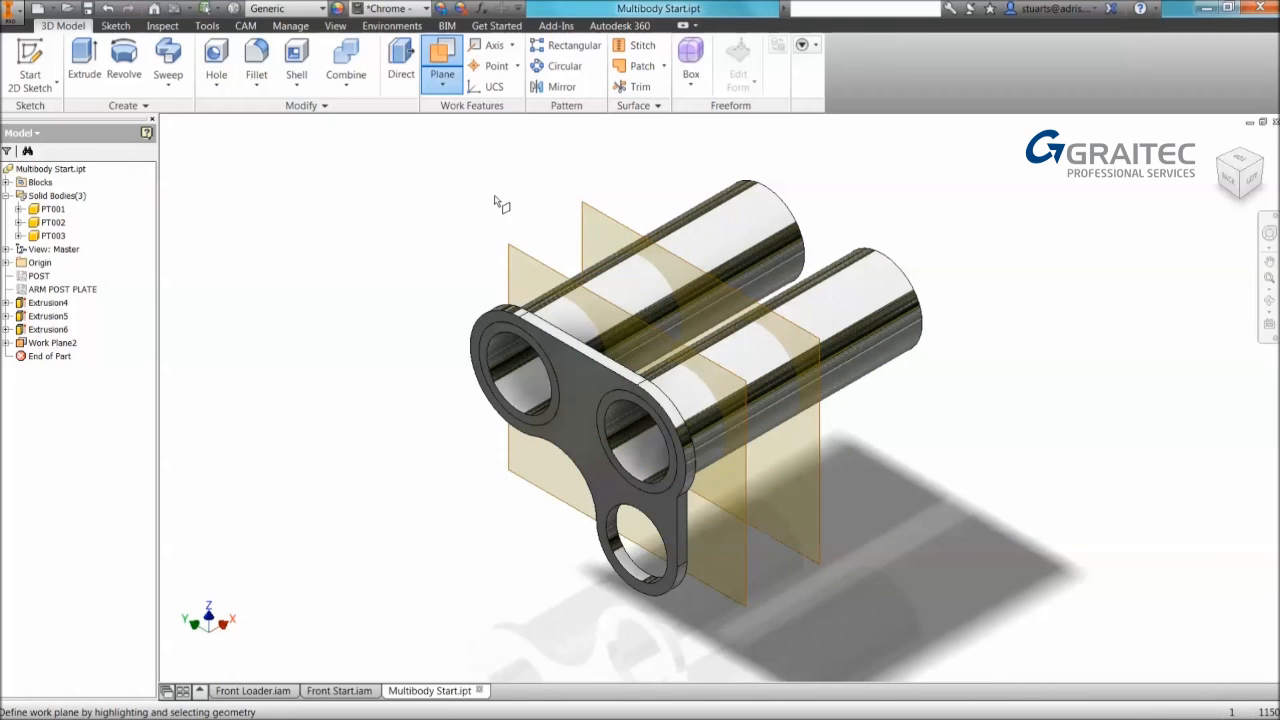
pyautogui.rightClick(494, 200)
pyautogui.press('Escape')
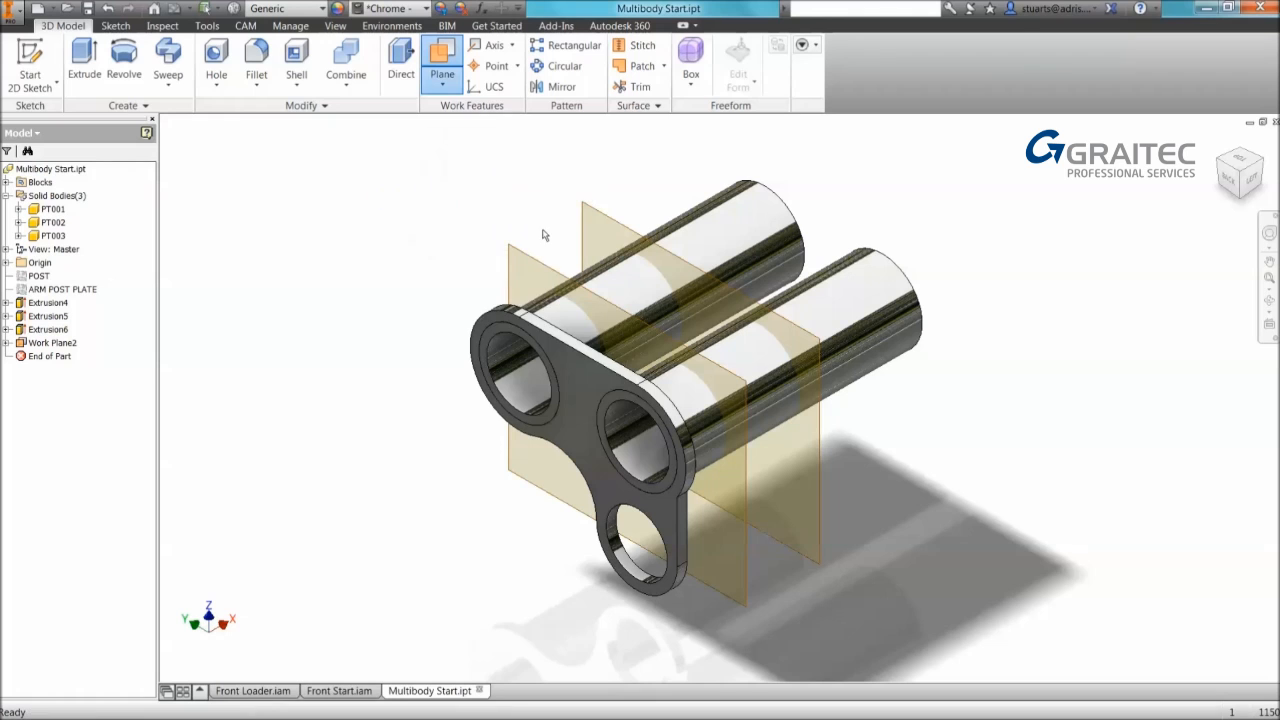
# Step: Start a new 2D sketch on the work plane offset towards the arm post plate
pyautogui.rightClick(543, 233)
pyautogui.click(540, 273)
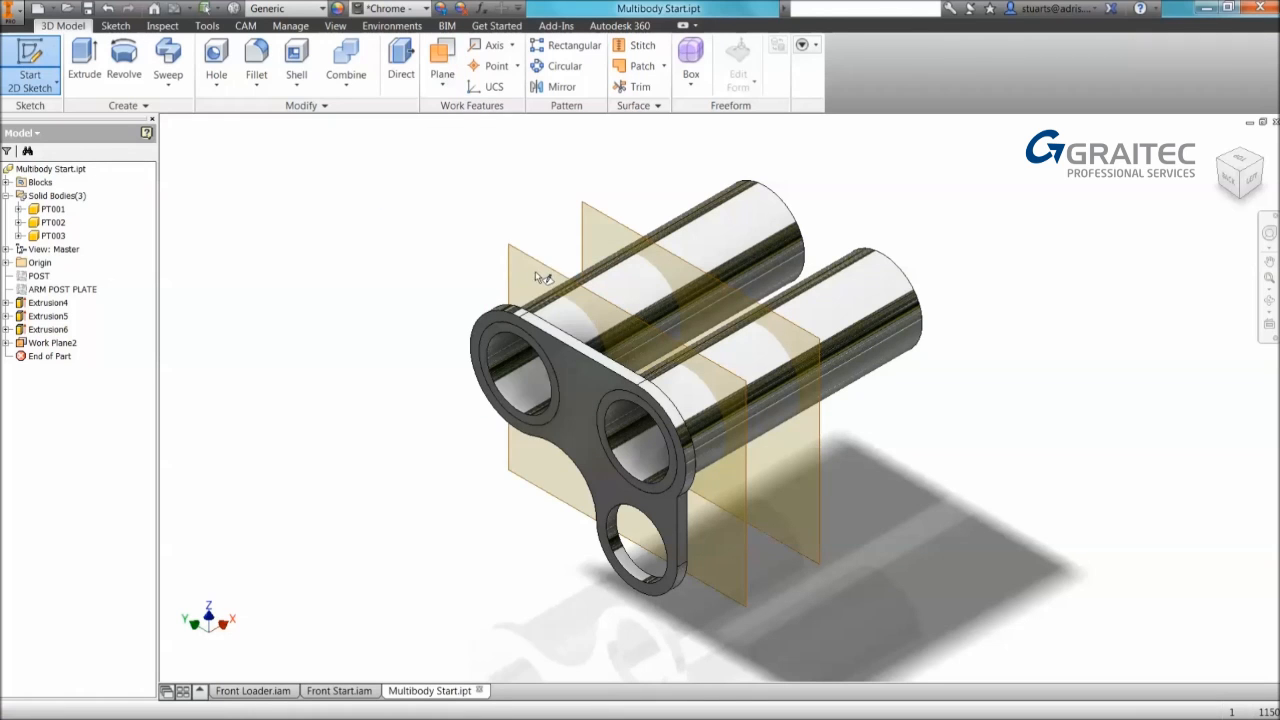
pyautogui.click(545, 269)
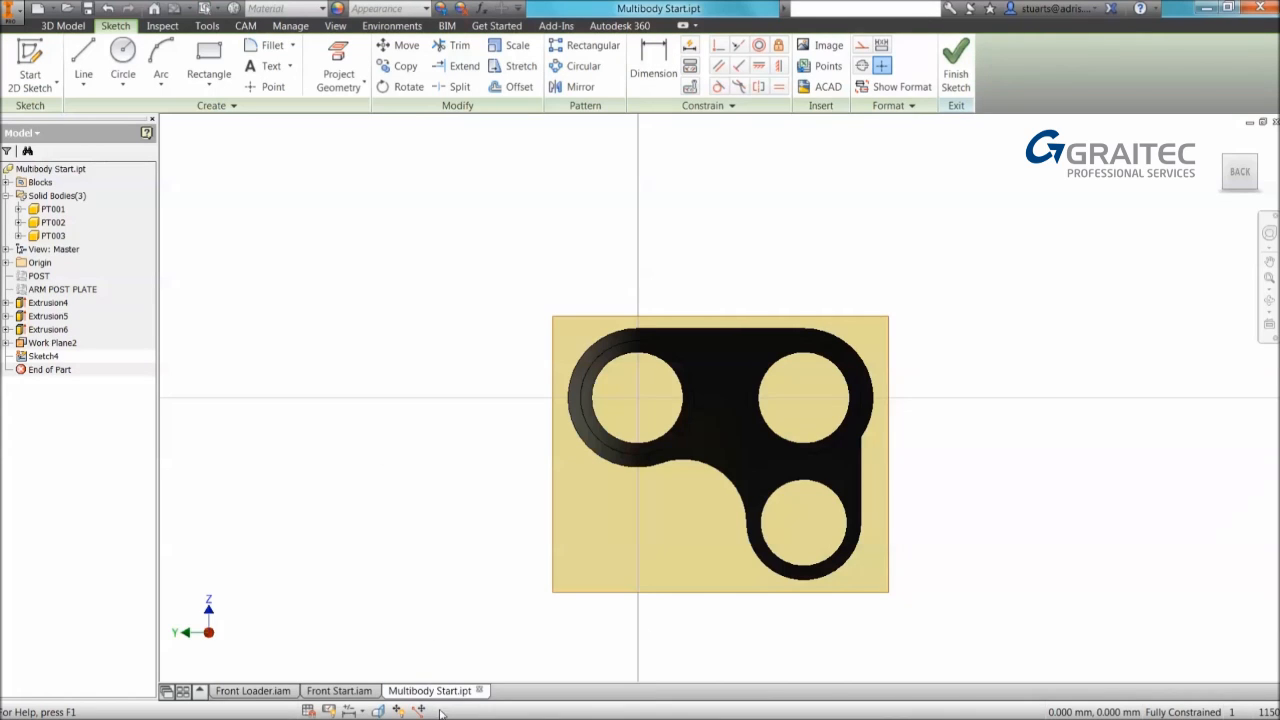
# Step: Slice the graphics at the sketch plane, compare with the unsliced model from an angle, and return to the back view
pyautogui.click(376, 711)
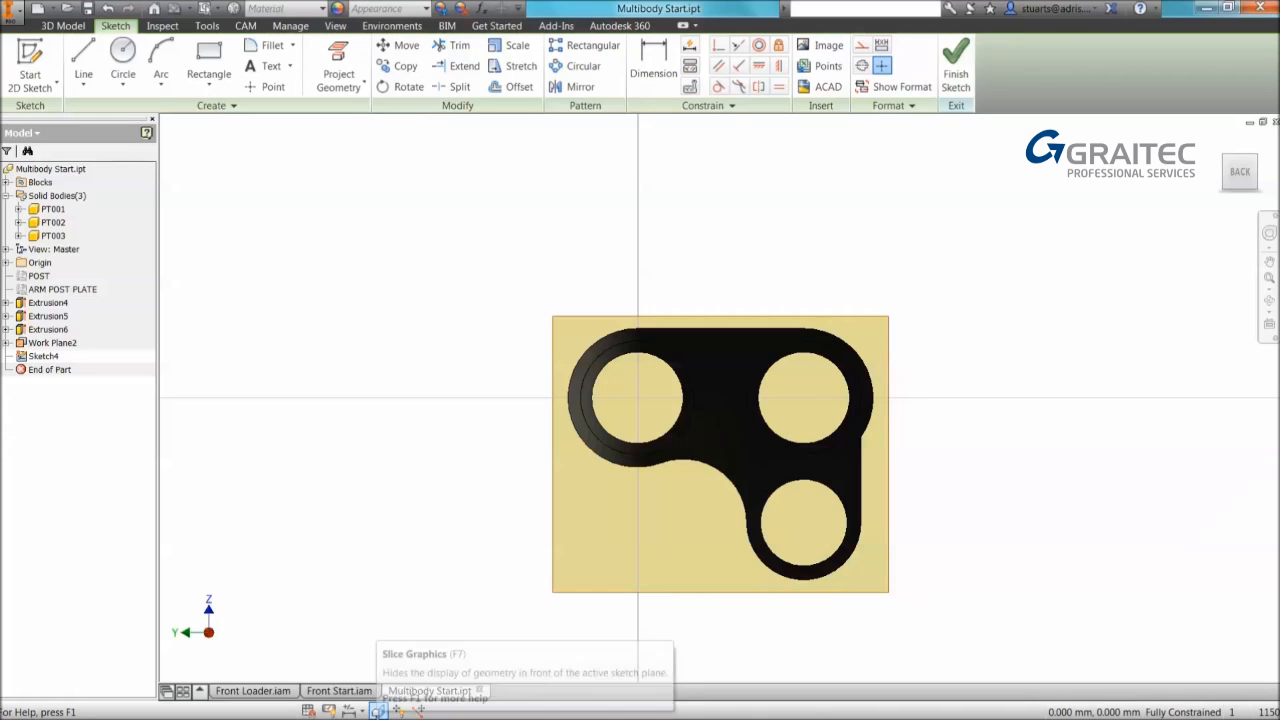
pyautogui.moveTo(490, 499); pyautogui.dragTo(440, 469)
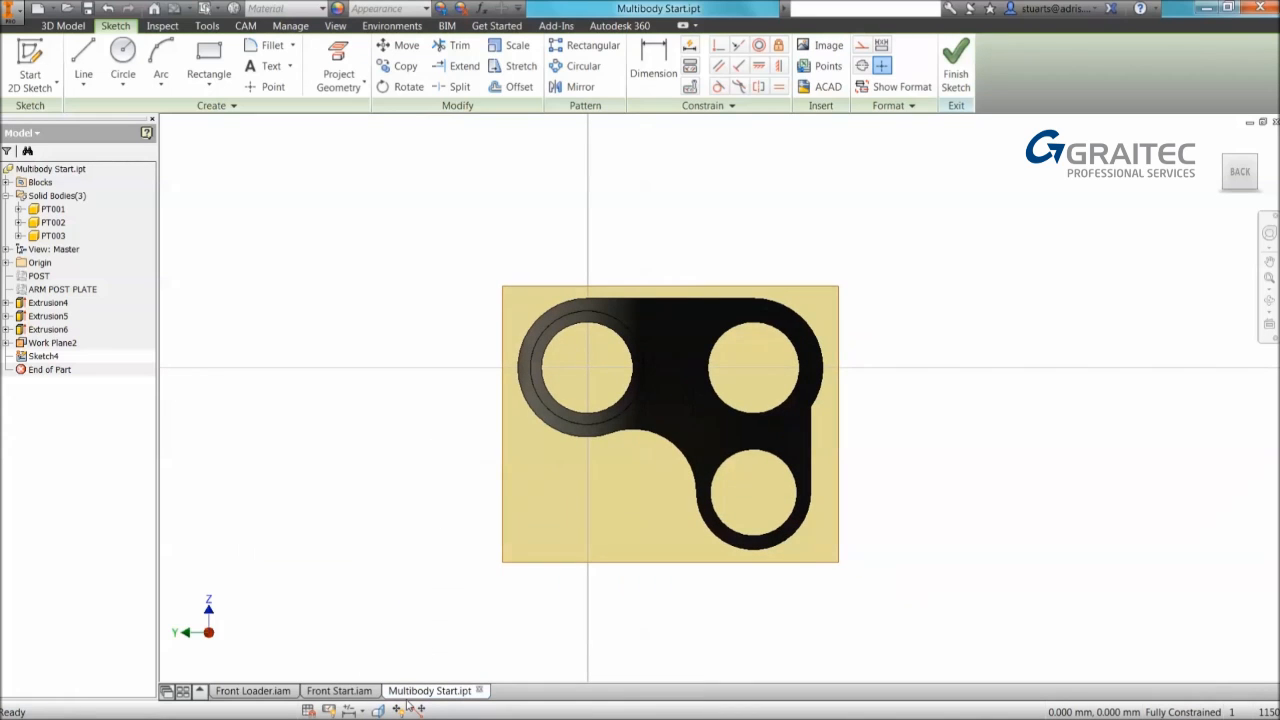
pyautogui.click(378, 711)
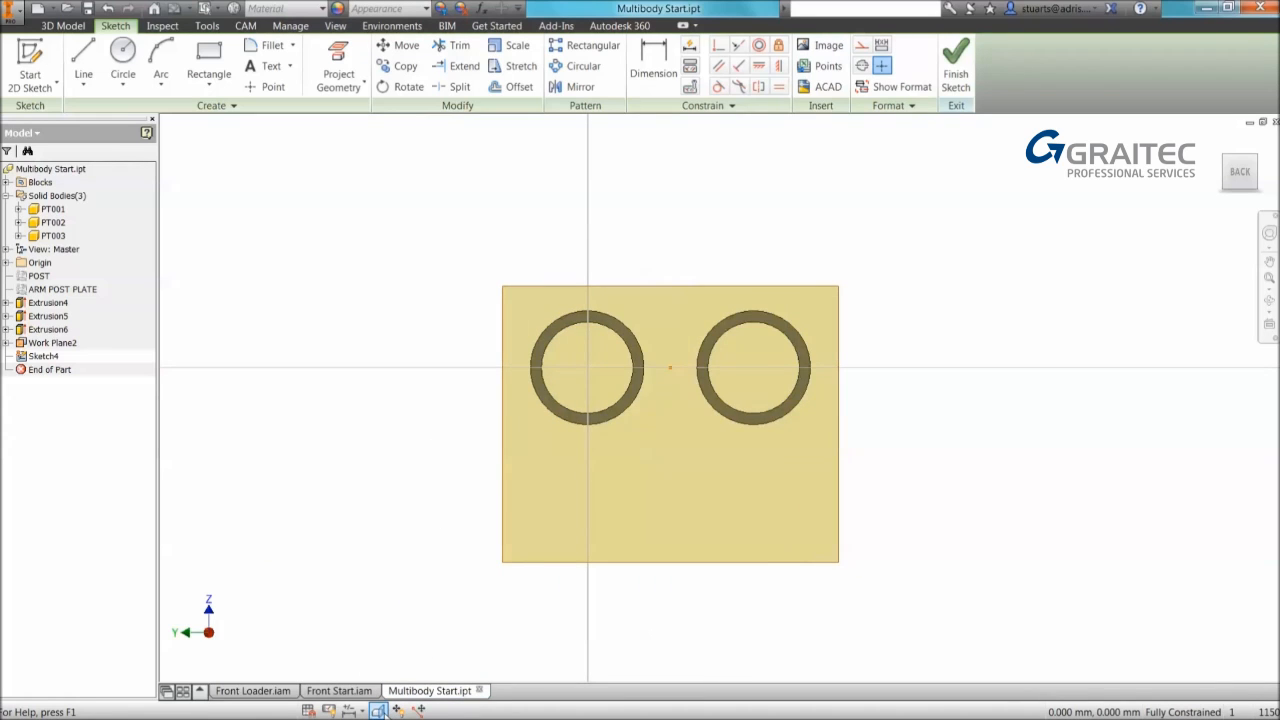
pyautogui.click(381, 712)
pyautogui.moveTo(723, 574); pyautogui.dragTo(688, 571)
pyautogui.keyDown('shift'); pyautogui.moveTo(689, 571); pyautogui.dragTo(735, 560, button='middle'); pyautogui.keyUp('shift')
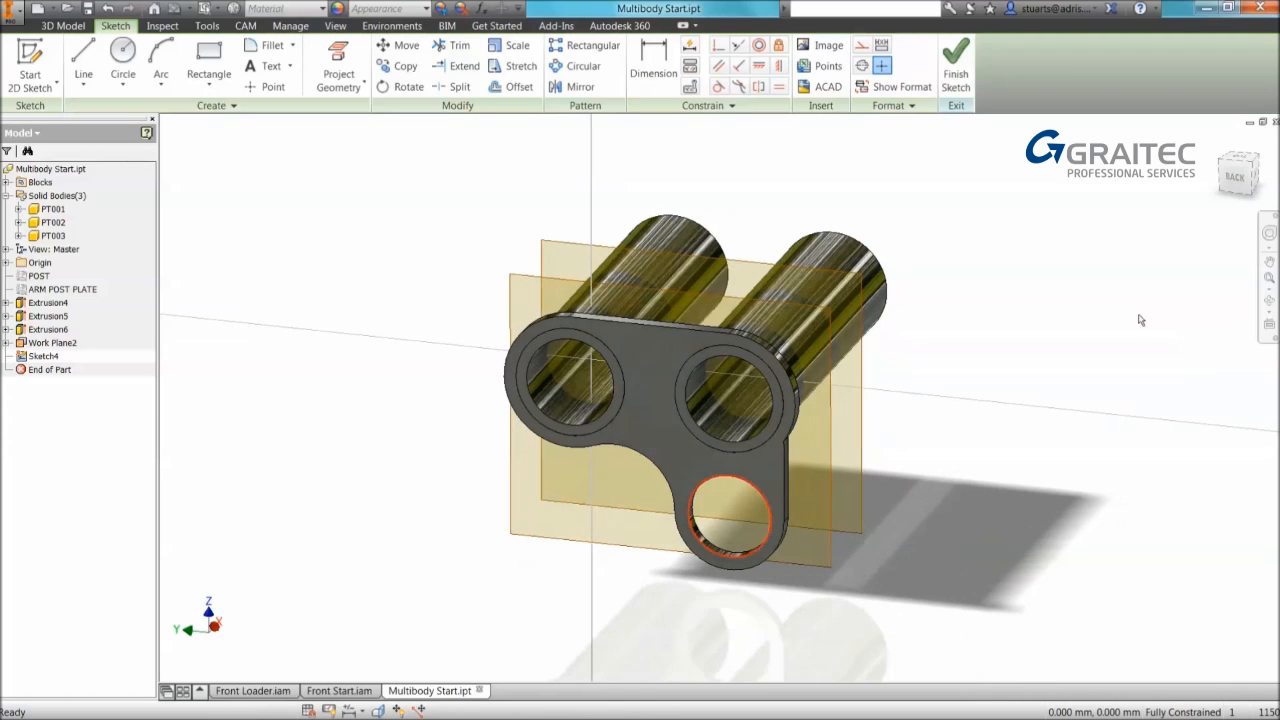
pyautogui.click(1237, 177)
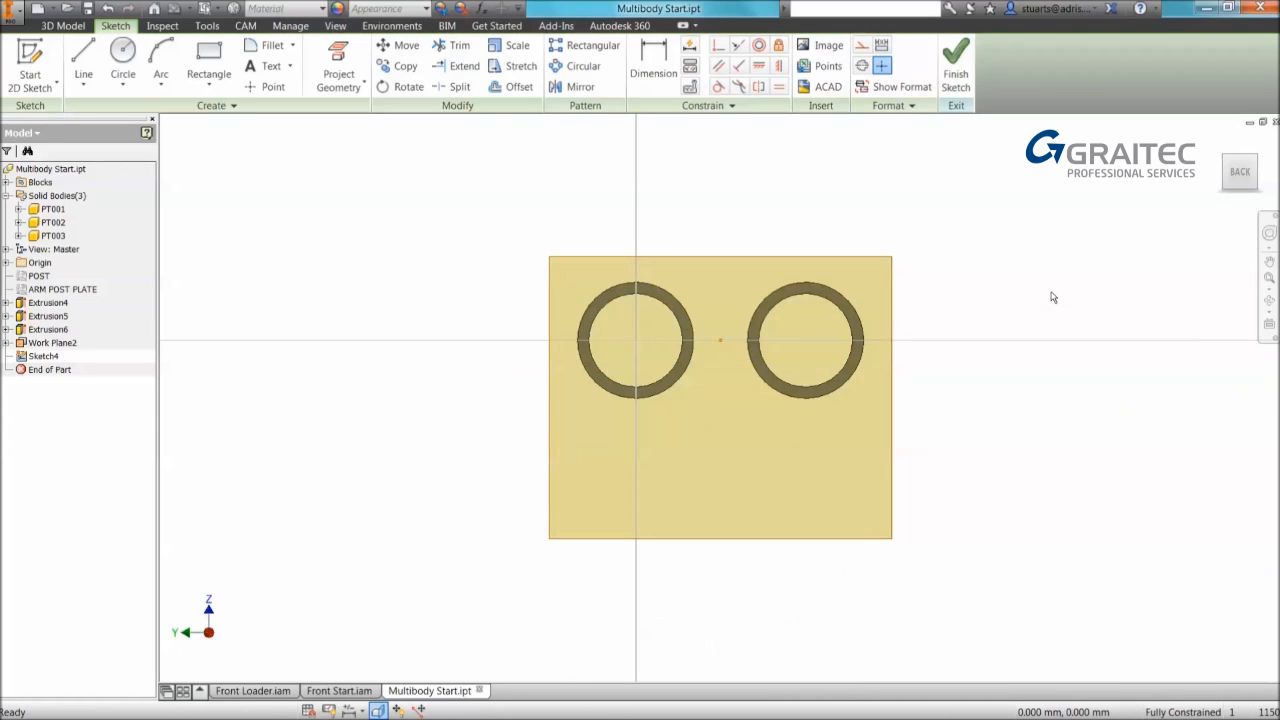
# Step: Project the outer edges of both sectioned tubes into the sketch
pyautogui.moveTo(697, 230); pyautogui.dragTo(646, 280, button='middle')
pyautogui.scroll(-5, 652, 272)
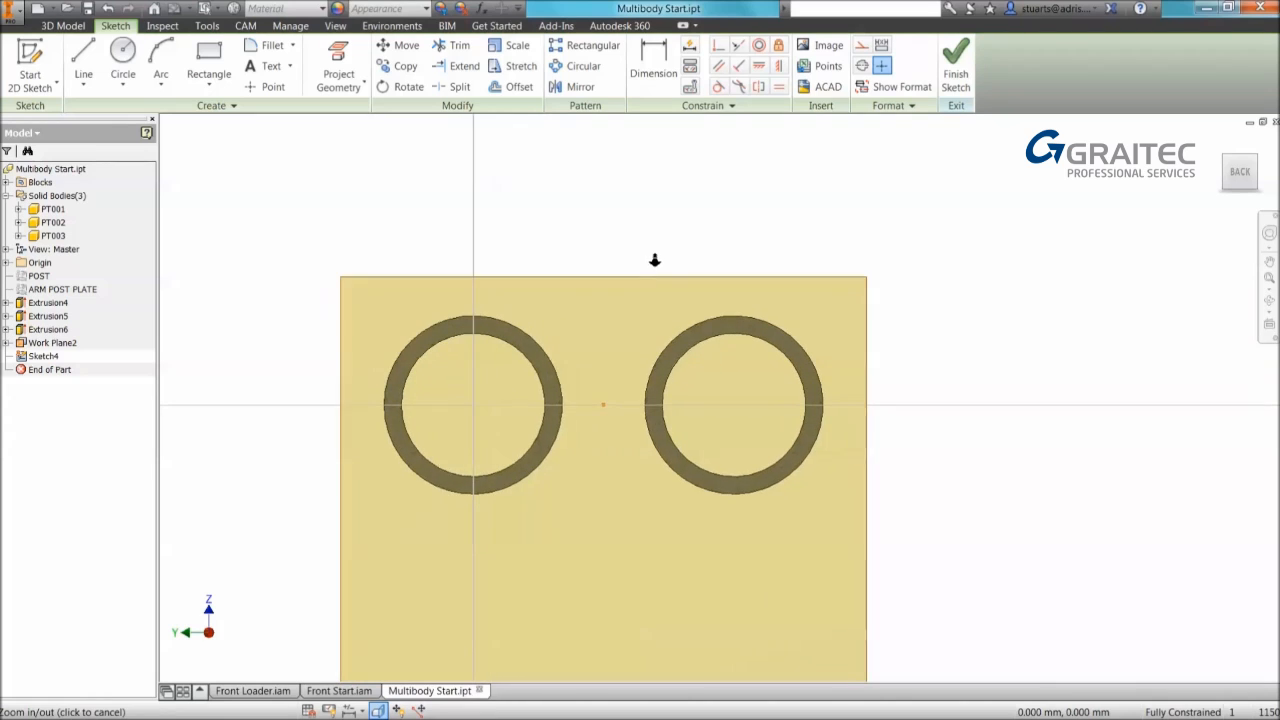
pyautogui.rightClick(655, 258)
pyautogui.click(692, 278)
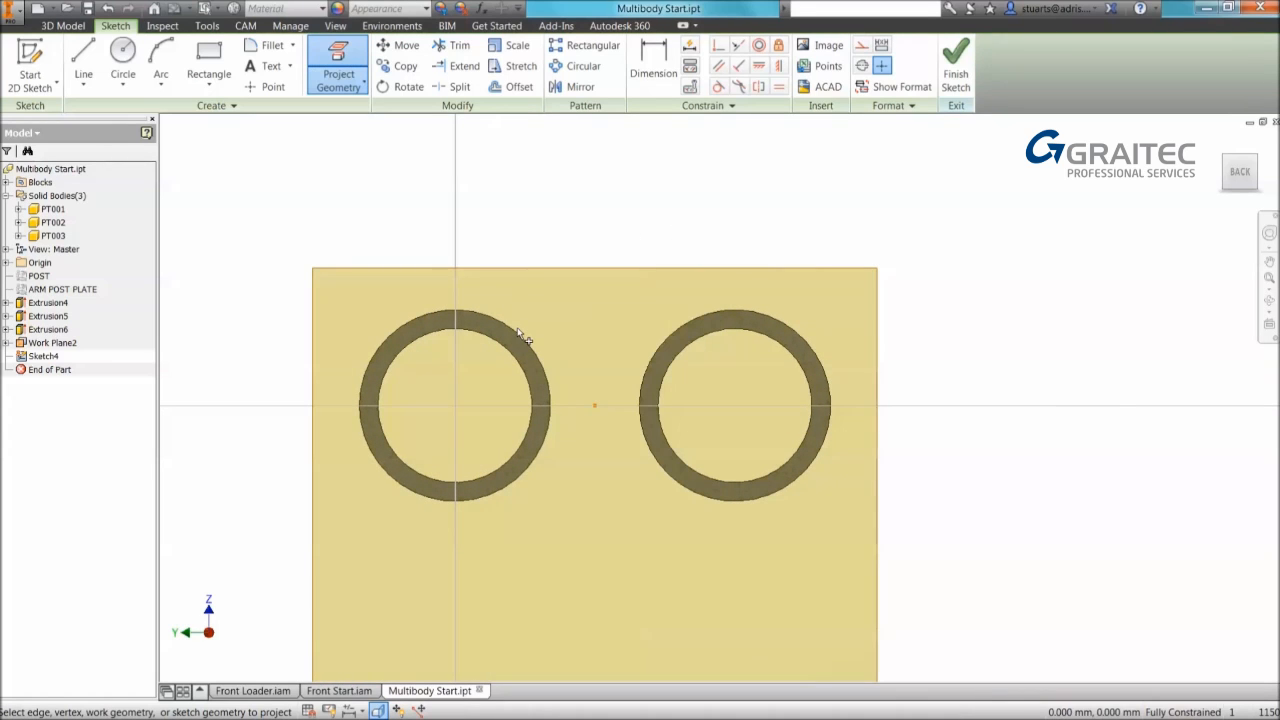
pyautogui.click(520, 336)
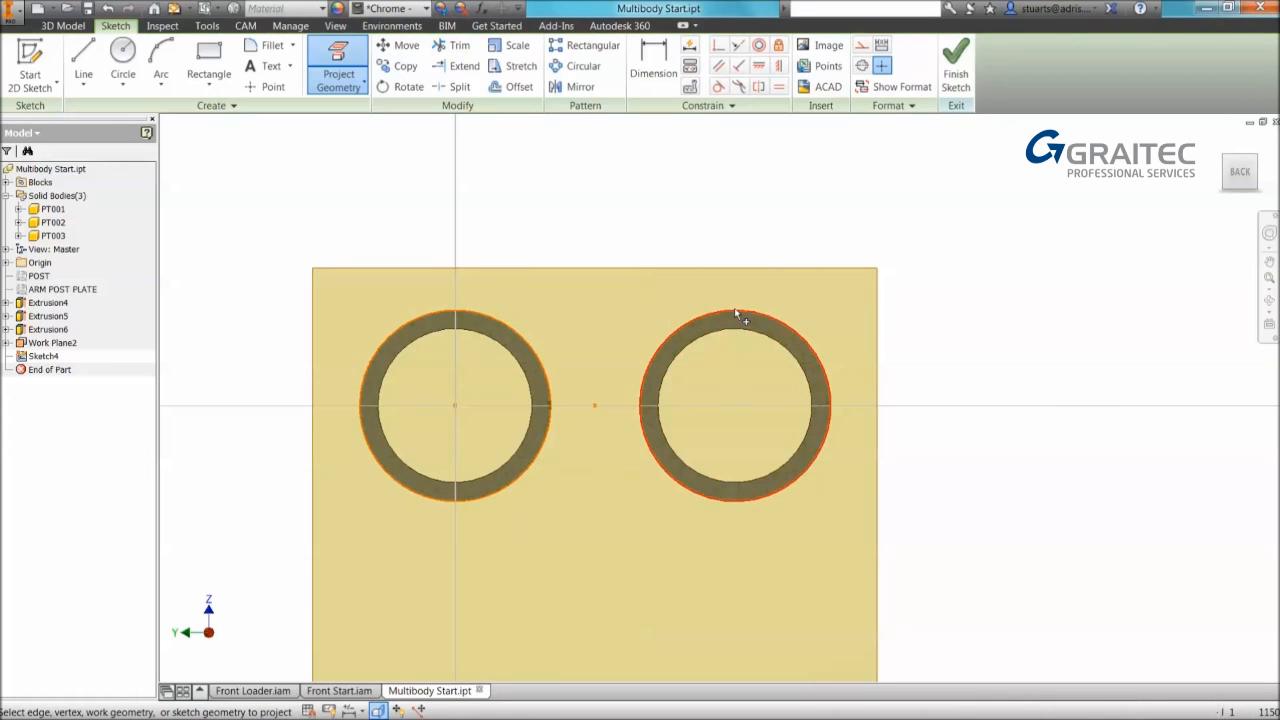
# Step: Draw a larger circle concentric with each tube outline, making the second one about 227 mm in diameter
pyautogui.rightClick(758, 260)
pyautogui.click(713, 238)
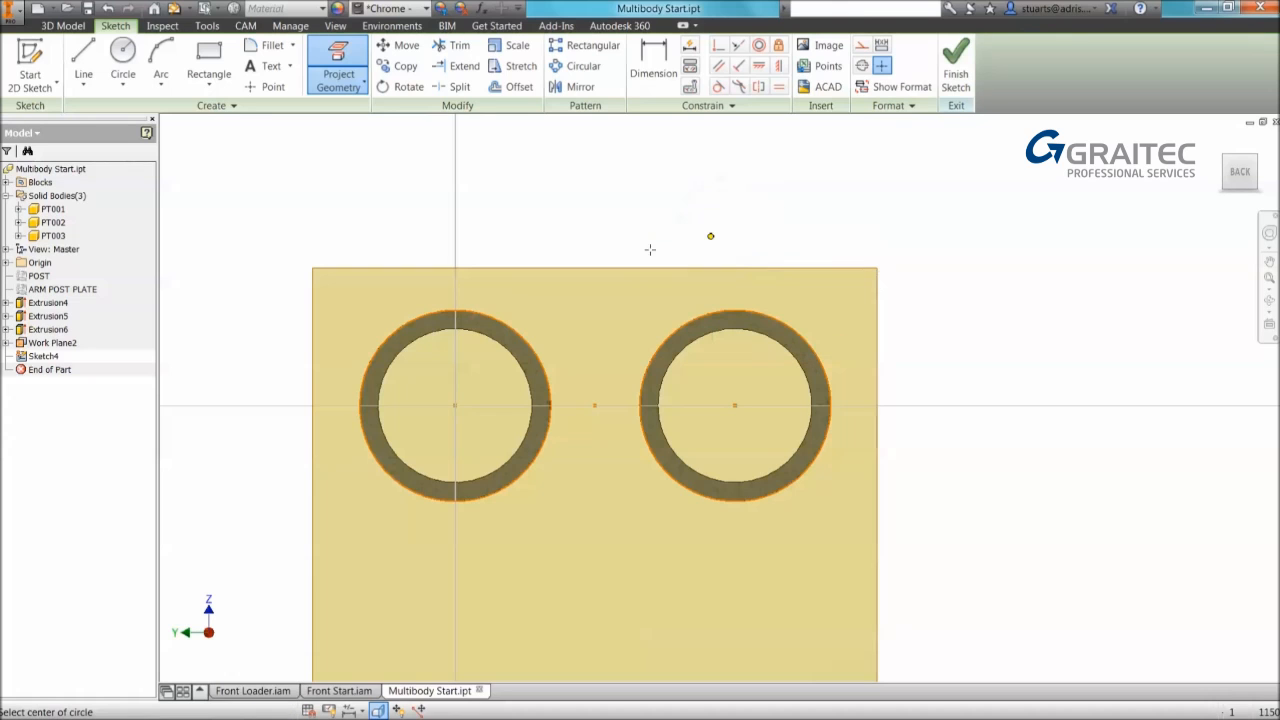
pyautogui.click(455, 402)
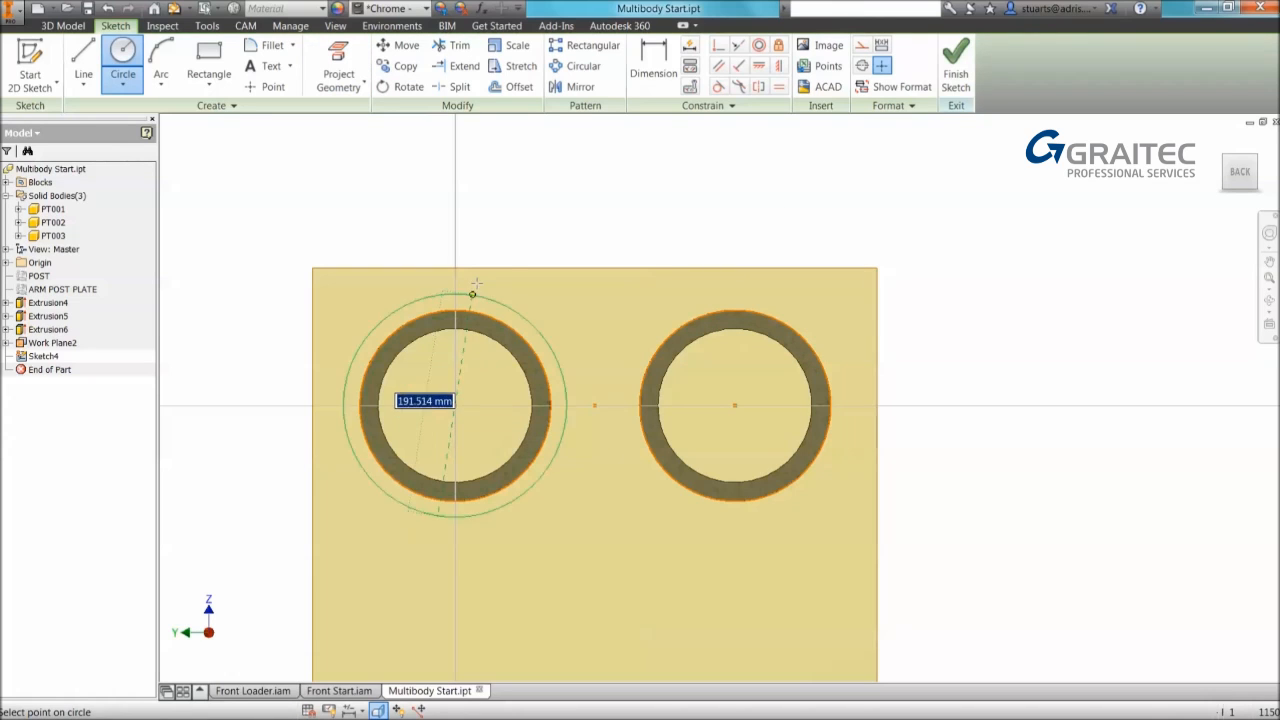
pyautogui.click(491, 257)
pyautogui.click(735, 406)
pyautogui.click(775, 279)
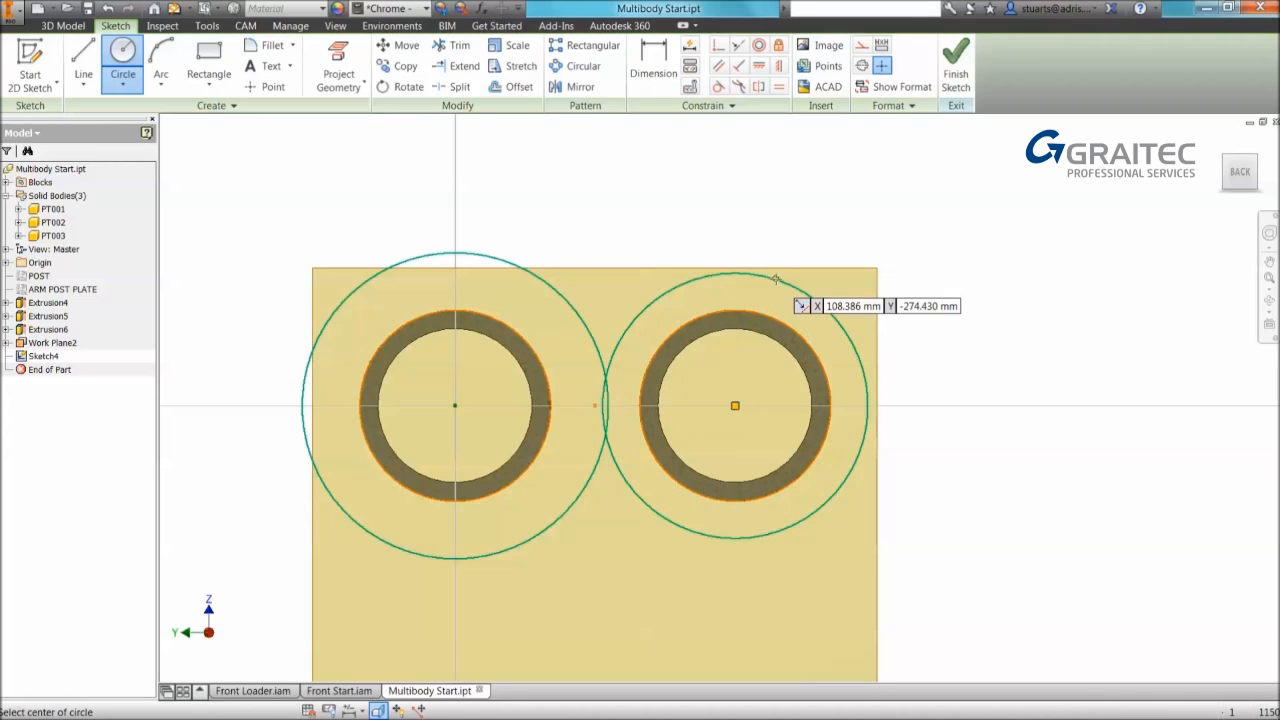
pyautogui.press('Escape')
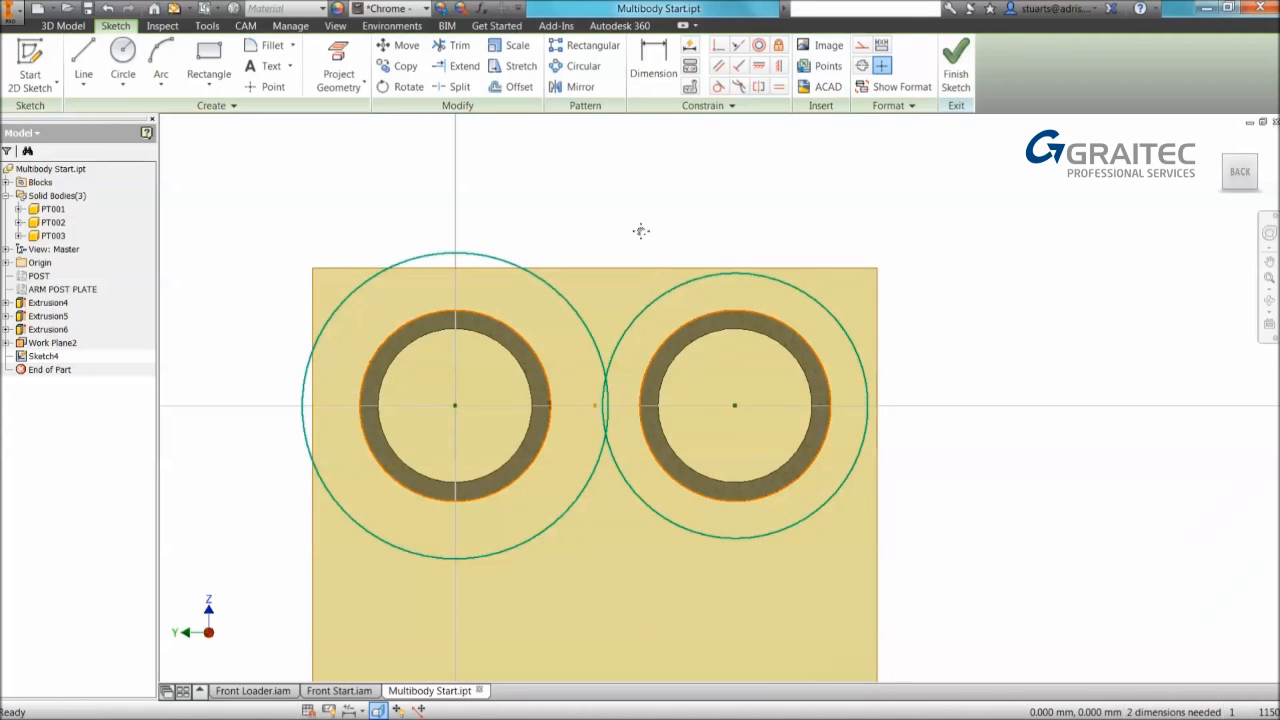
# Step: Apply an Equal constraint between the two large circles around the tubes
pyautogui.moveTo(640, 229); pyautogui.dragTo(666, 232, button='middle')
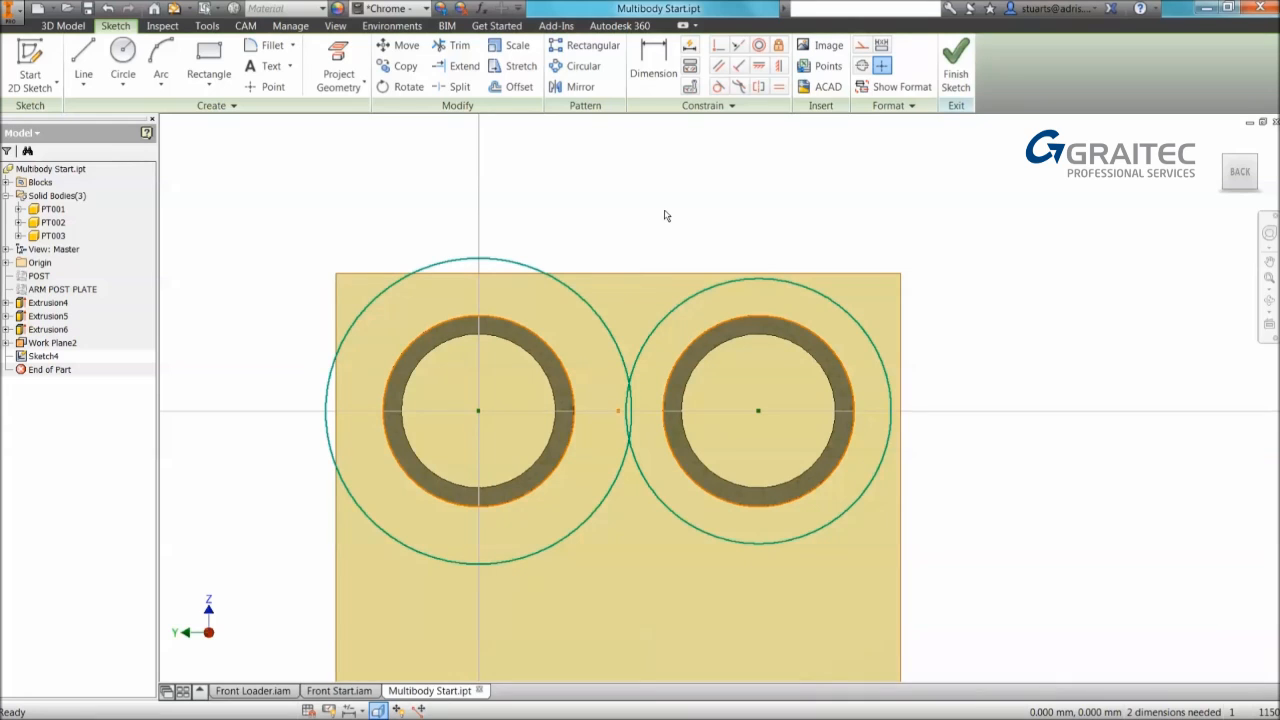
pyautogui.rightClick(665, 215)
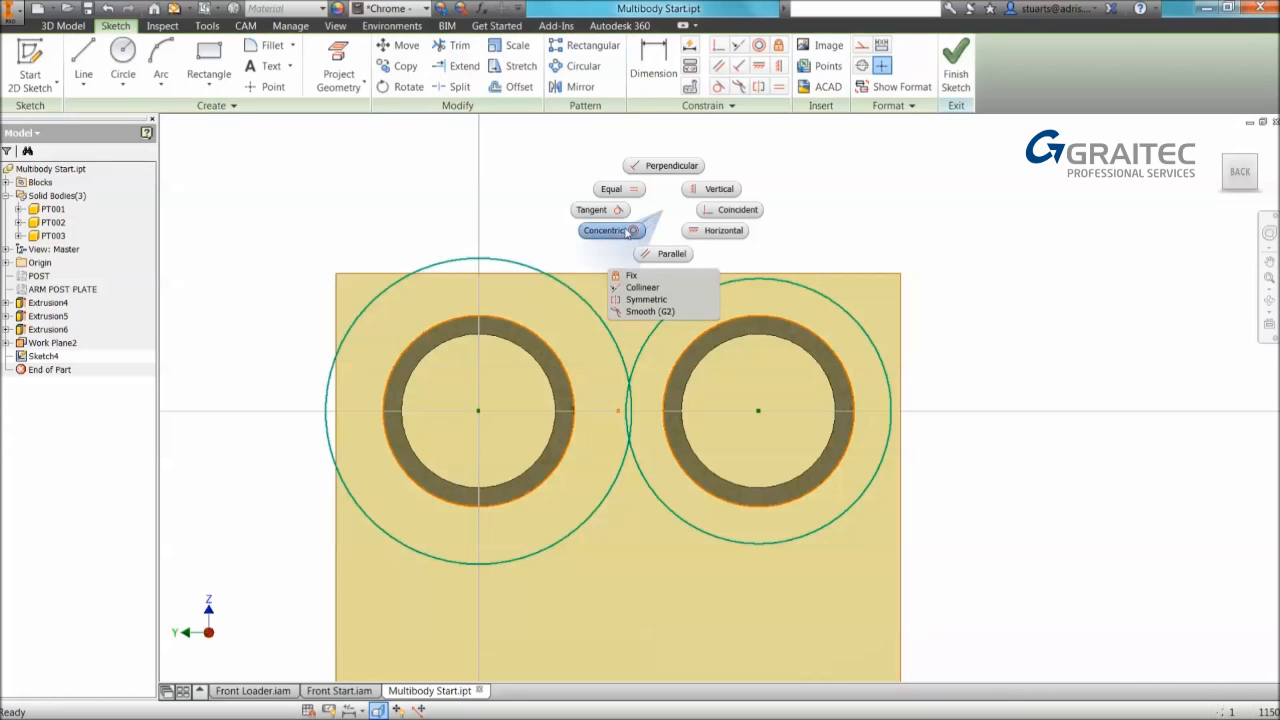
pyautogui.click(612, 190)
pyautogui.click(578, 296)
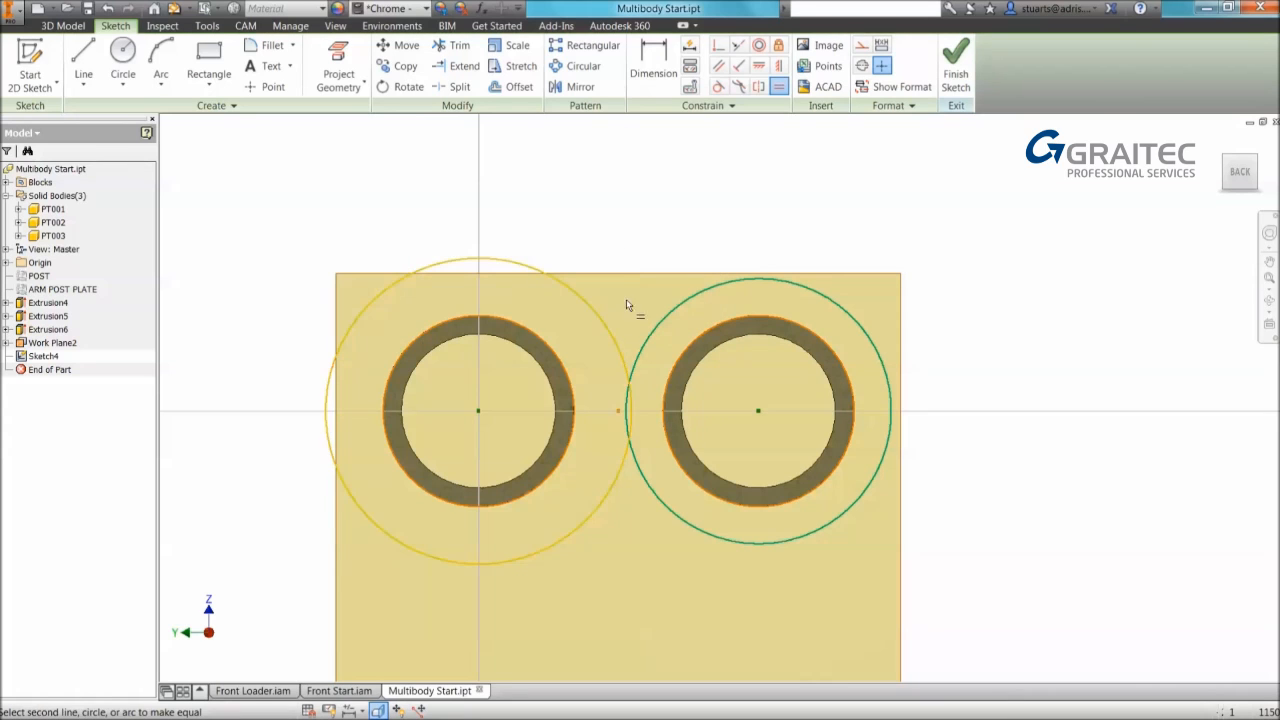
pyautogui.click(690, 305)
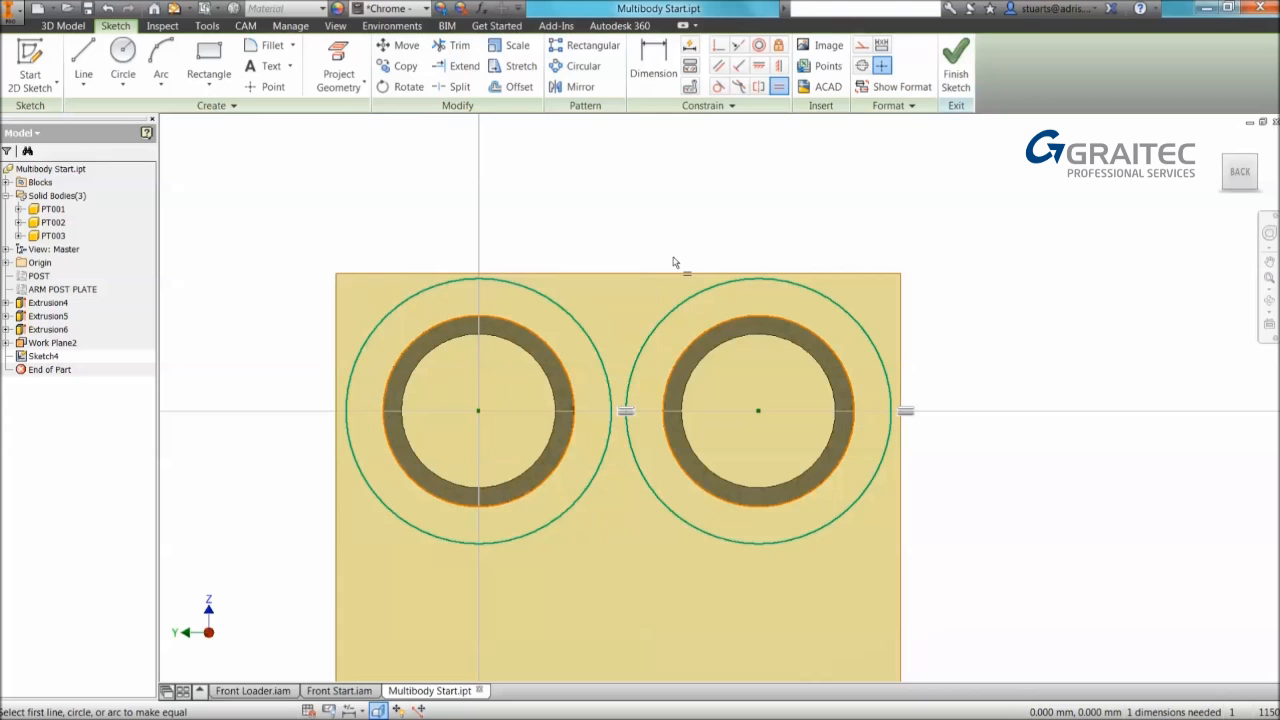
# Step: Dimension the diameter of the large circle around the left tube as 200 mm
pyautogui.rightClick(674, 262)
pyautogui.click(597, 280)
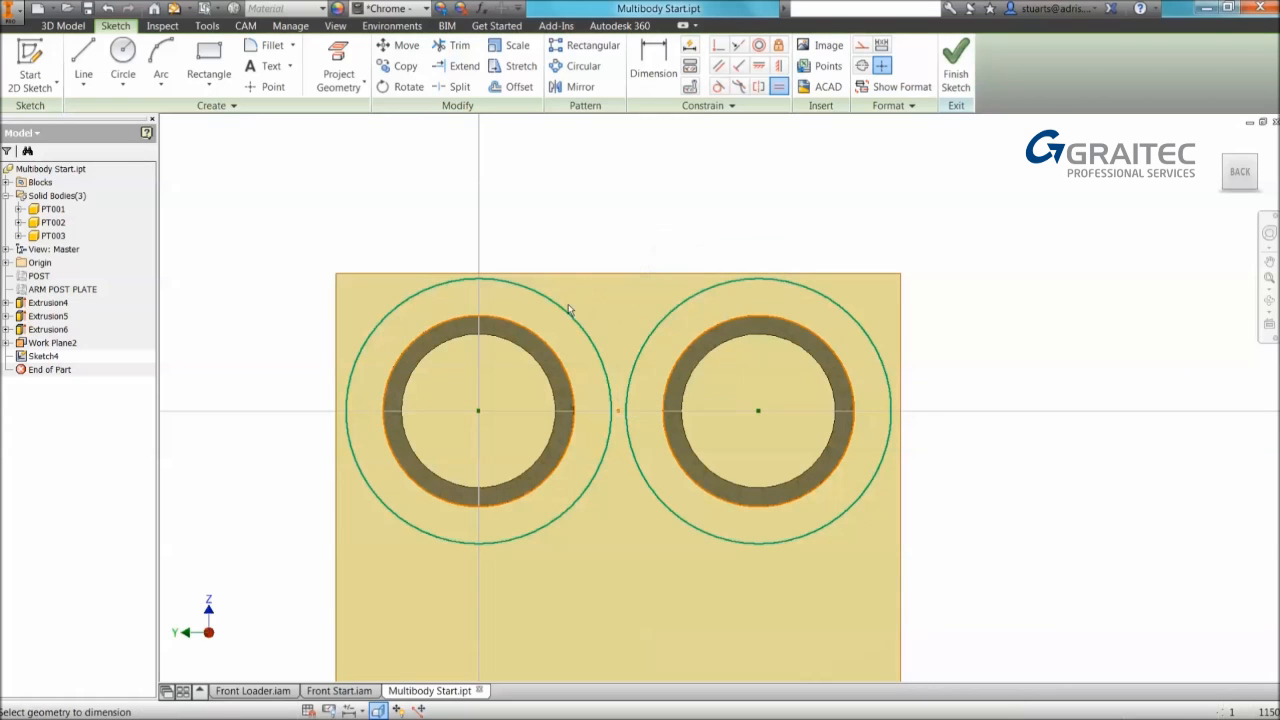
pyautogui.click(566, 290)
pyautogui.click(568, 248)
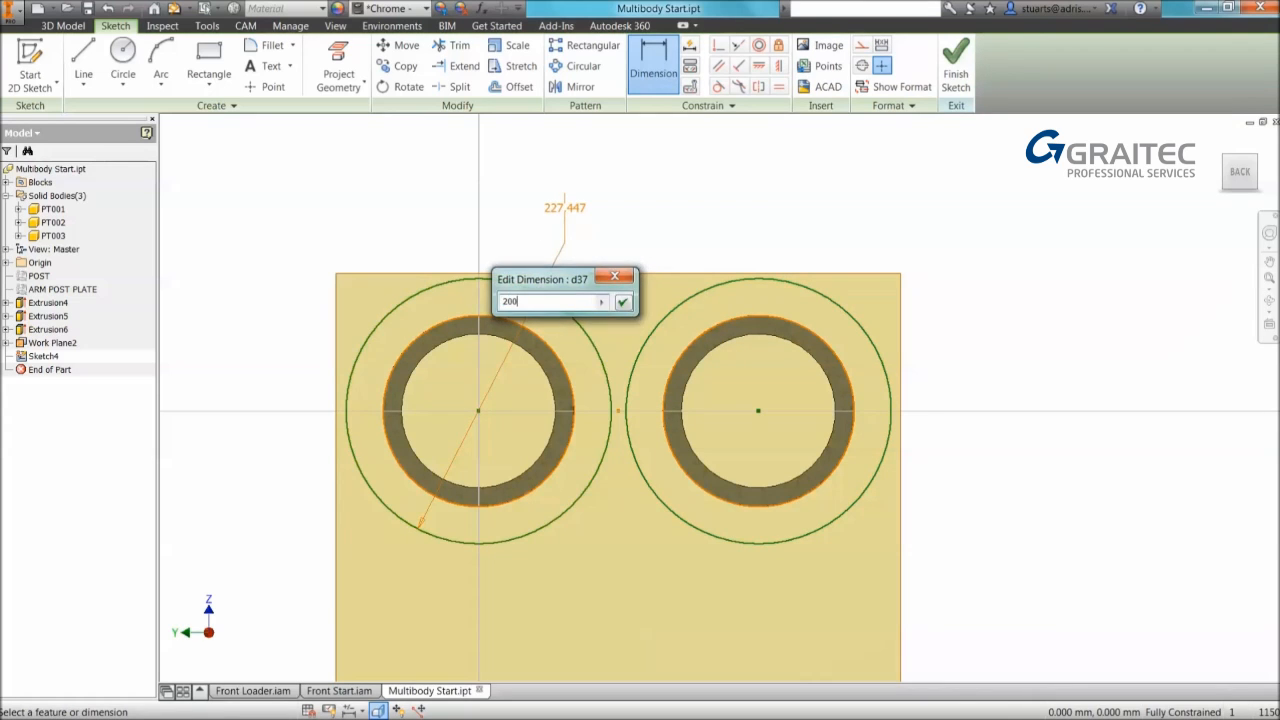
pyautogui.press('Return')
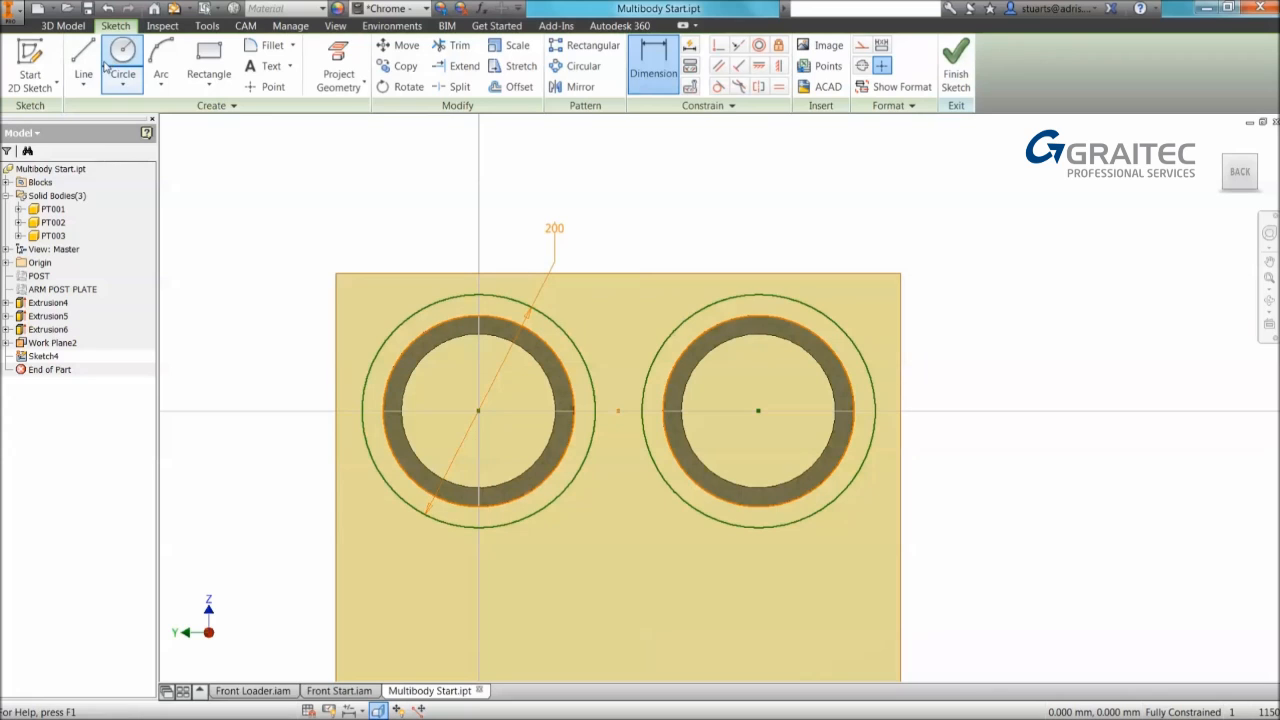
# Step: Draw construction lines from the left tube's centre to the right tube's centre and on to a point above the plate, then switch construction off
pyautogui.rightClick(312, 246)
pyautogui.click(251, 214)
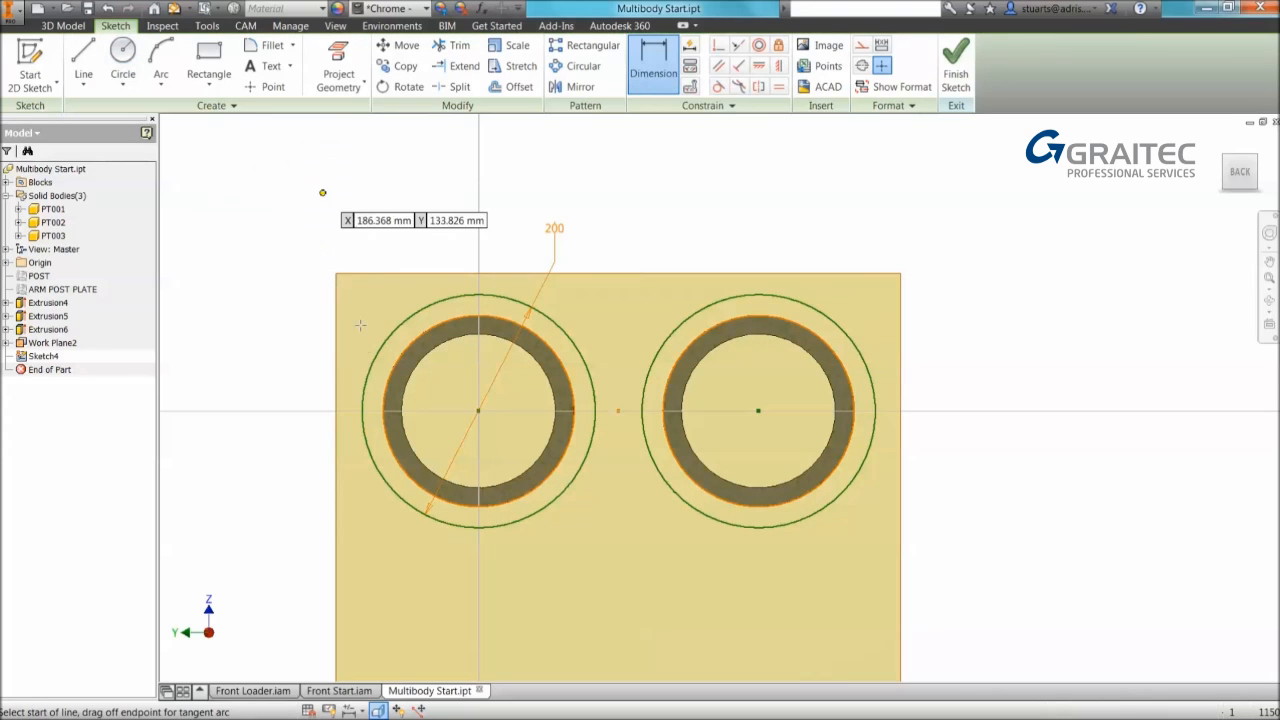
pyautogui.click(478, 410)
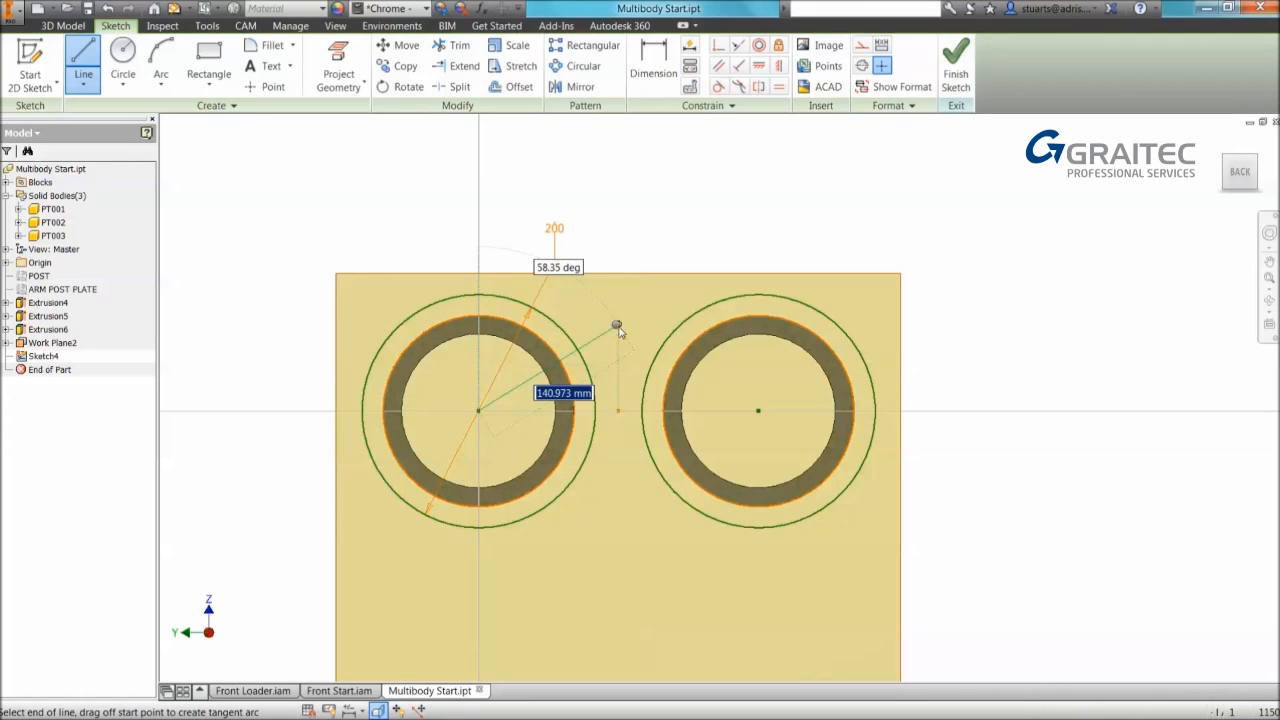
pyautogui.rightClick(618, 330)
pyautogui.click(598, 457)
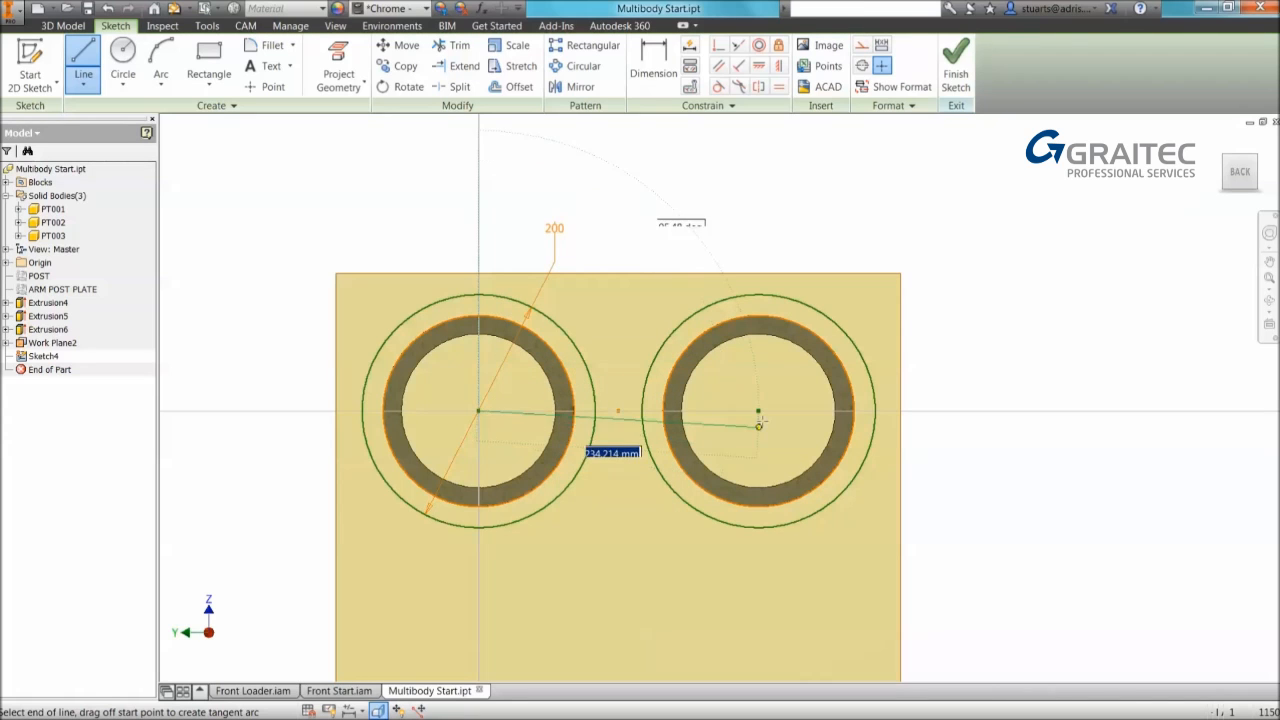
pyautogui.click(758, 410)
pyautogui.moveTo(820, 194); pyautogui.dragTo(767, 333, button='middle')
pyautogui.click(831, 200)
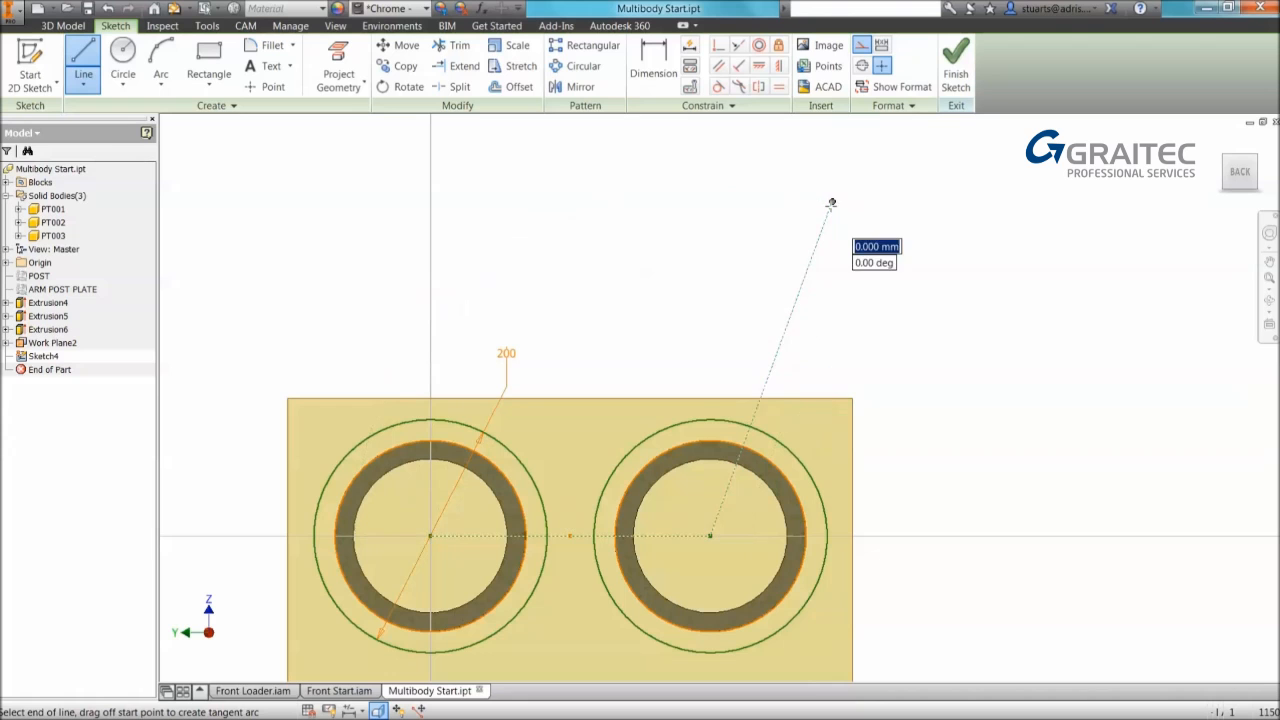
pyautogui.rightClick(906, 212)
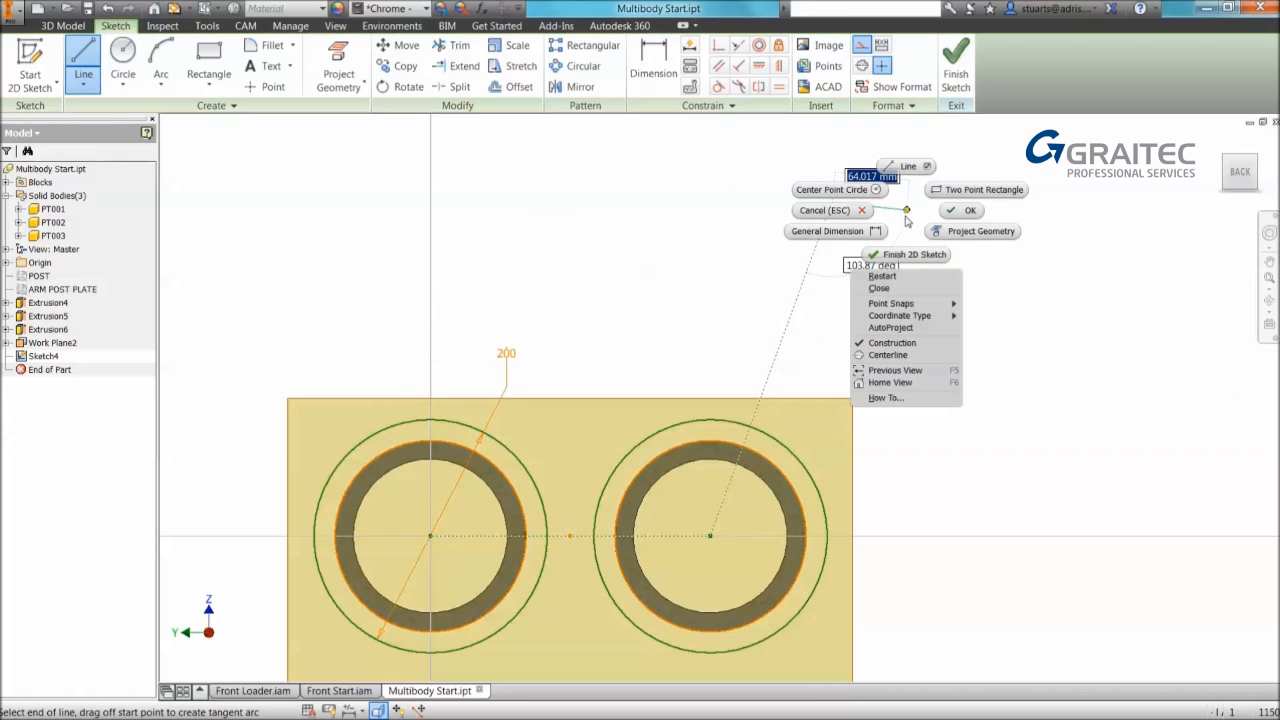
pyautogui.click(903, 343)
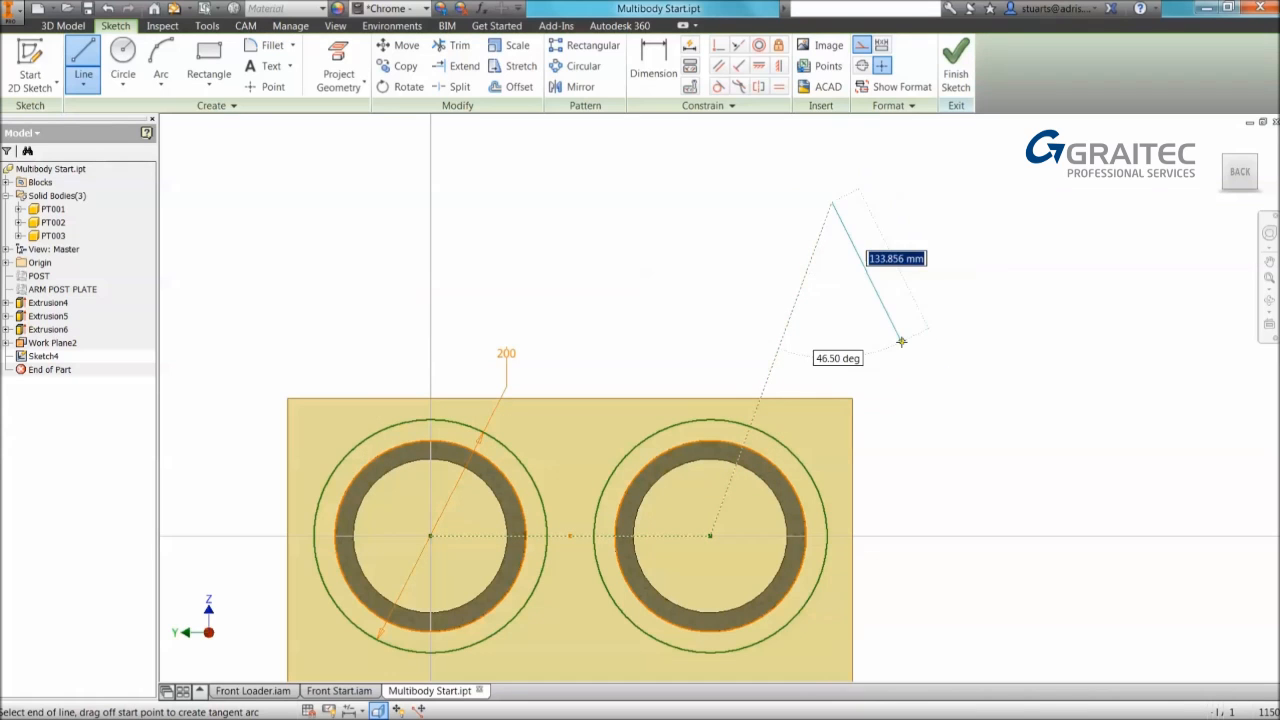
# Step: Draw a circle centred on the upper end of the slanted construction line
pyautogui.rightClick(950, 236)
pyautogui.click(884, 217)
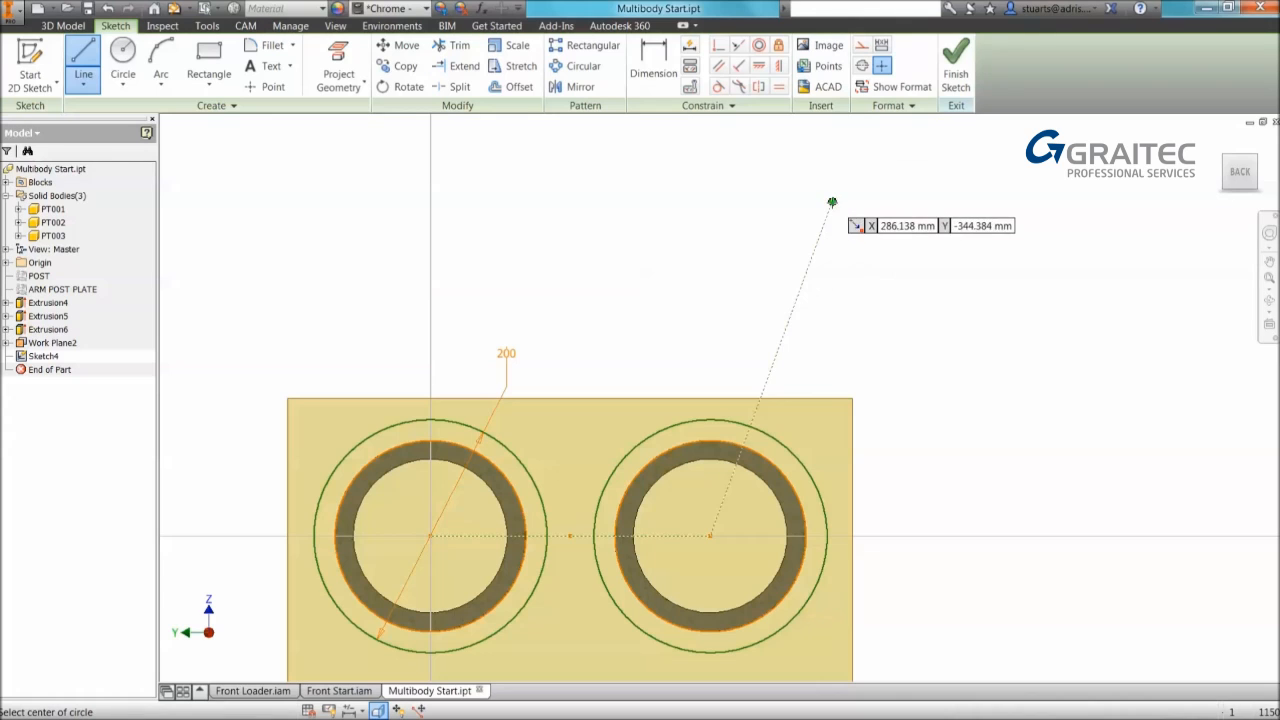
pyautogui.click(831, 200)
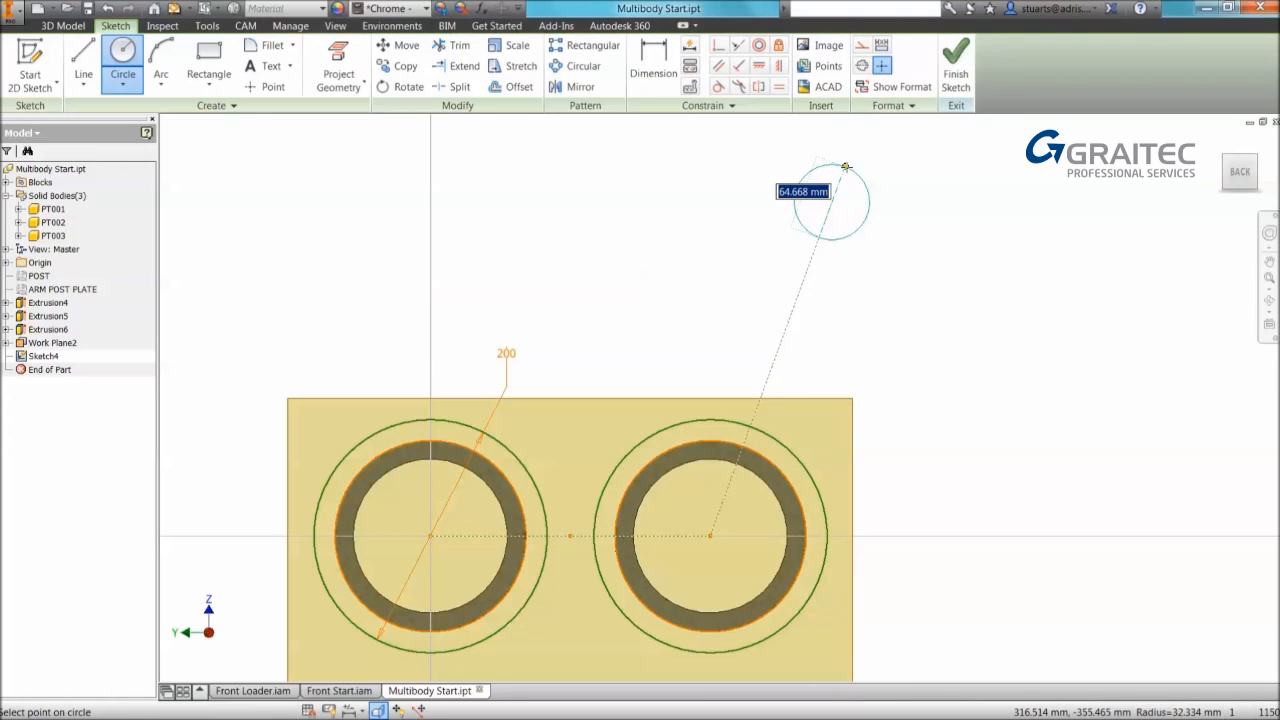
pyautogui.click(866, 163)
# Step: Apply an Equal constraint between the new upper circle and the 200 mm circle around the left tube
pyautogui.rightClick(820, 195)
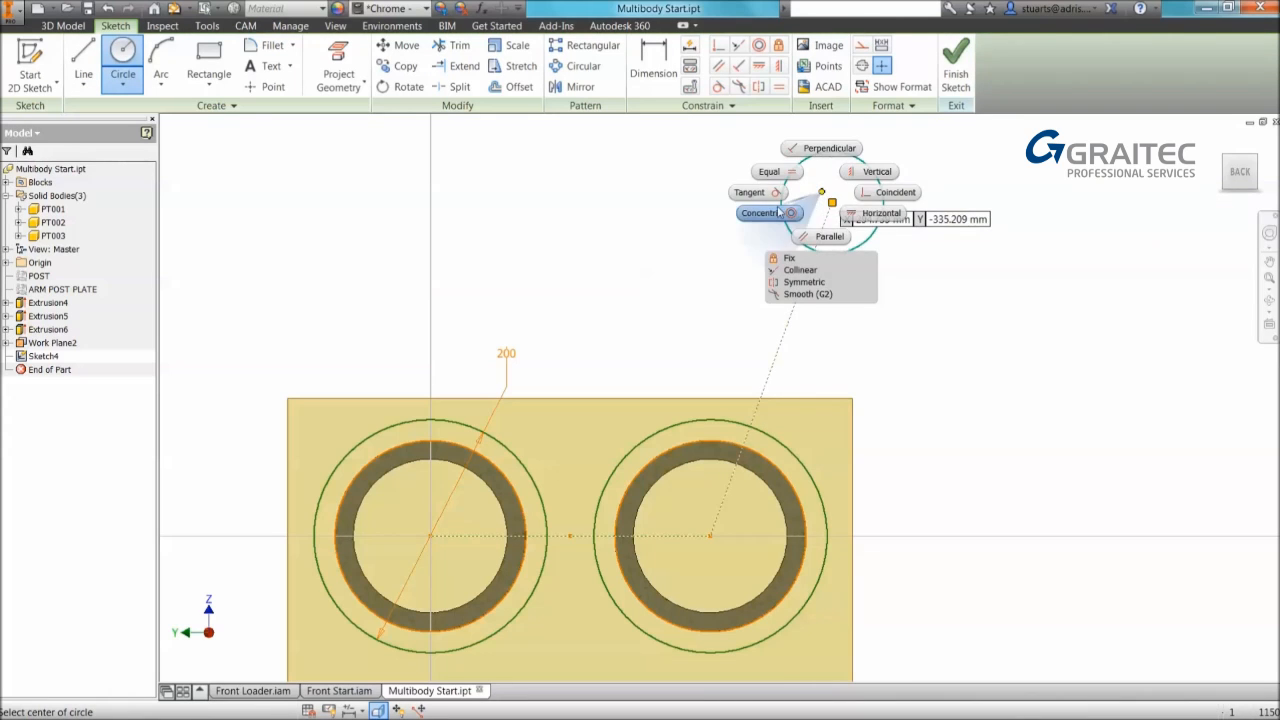
pyautogui.click(769, 171)
pyautogui.click(492, 446)
pyautogui.rightClick(617, 295)
pyautogui.click(671, 292)
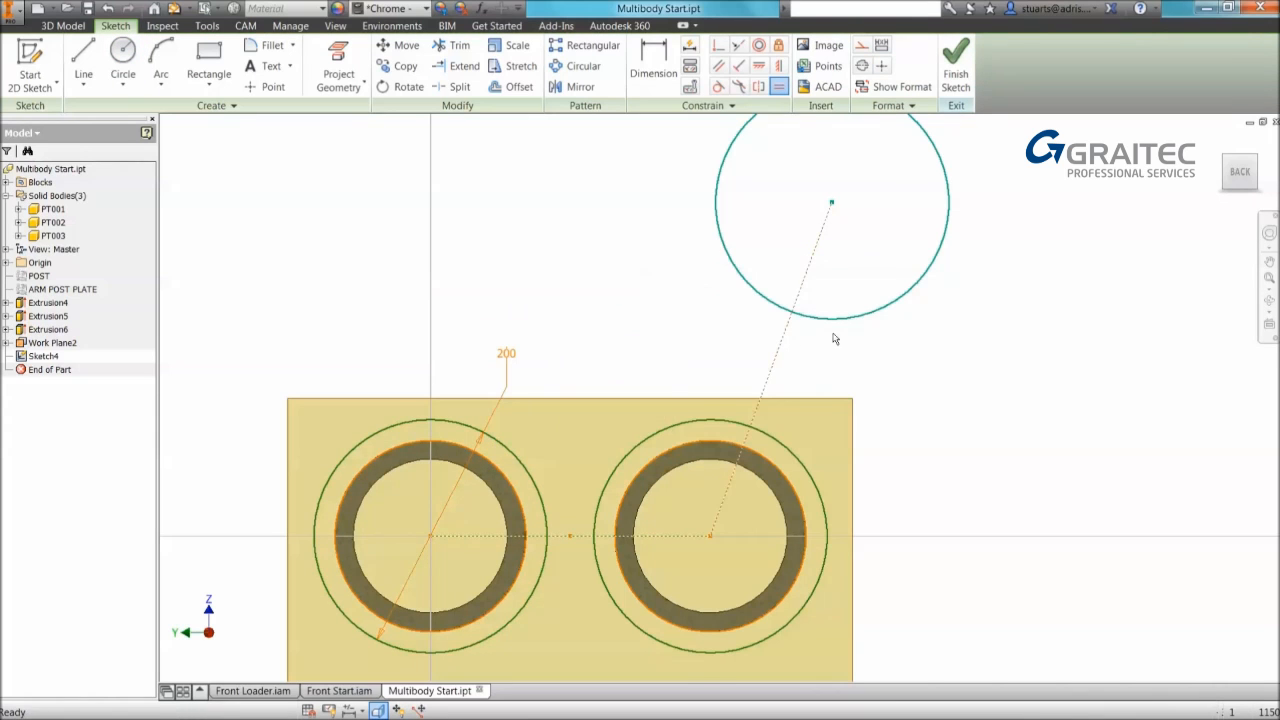
# Step: Dimension the slanted construction line from the right tube's centre to the upper circle's centre as 250 mm vertically and 120 mm horizontally
pyautogui.moveTo(789, 305); pyautogui.dragTo(703, 360, button='middle')
pyautogui.scroll(1, 693, 342)
pyautogui.scroll(1, 693, 342)
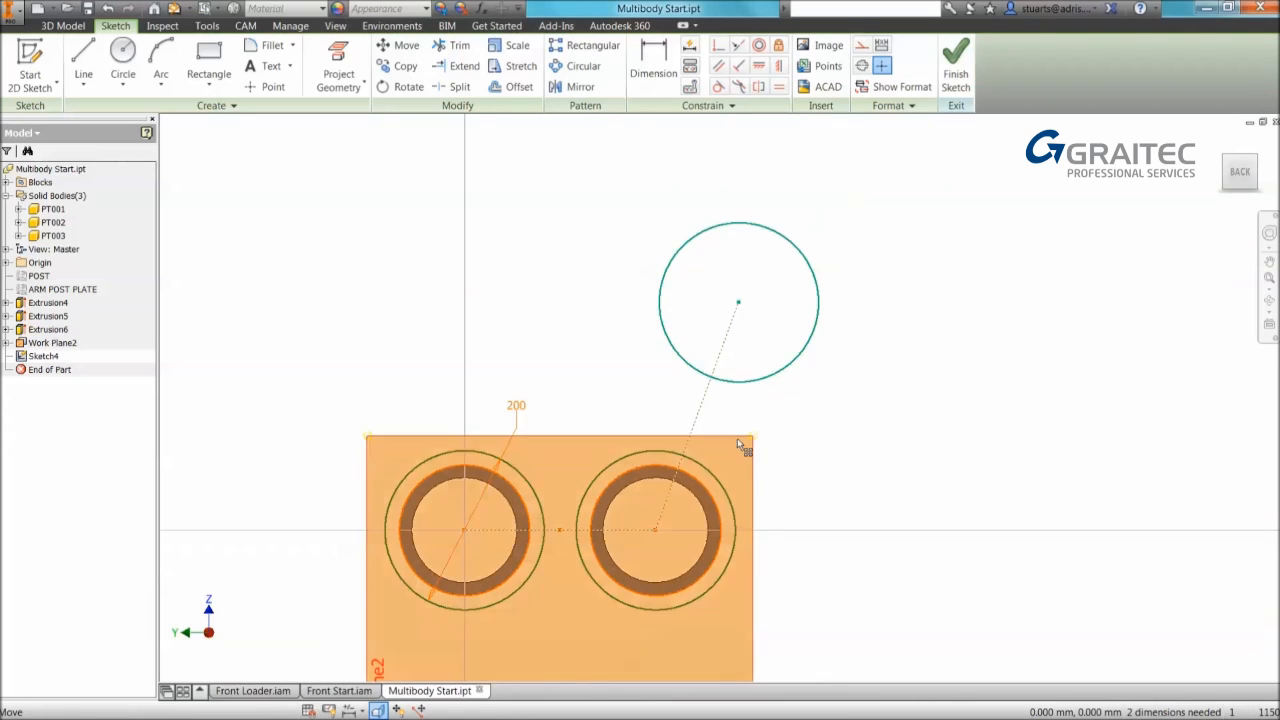
pyautogui.rightClick(740, 435)
pyautogui.click(701, 452)
pyautogui.click(690, 437)
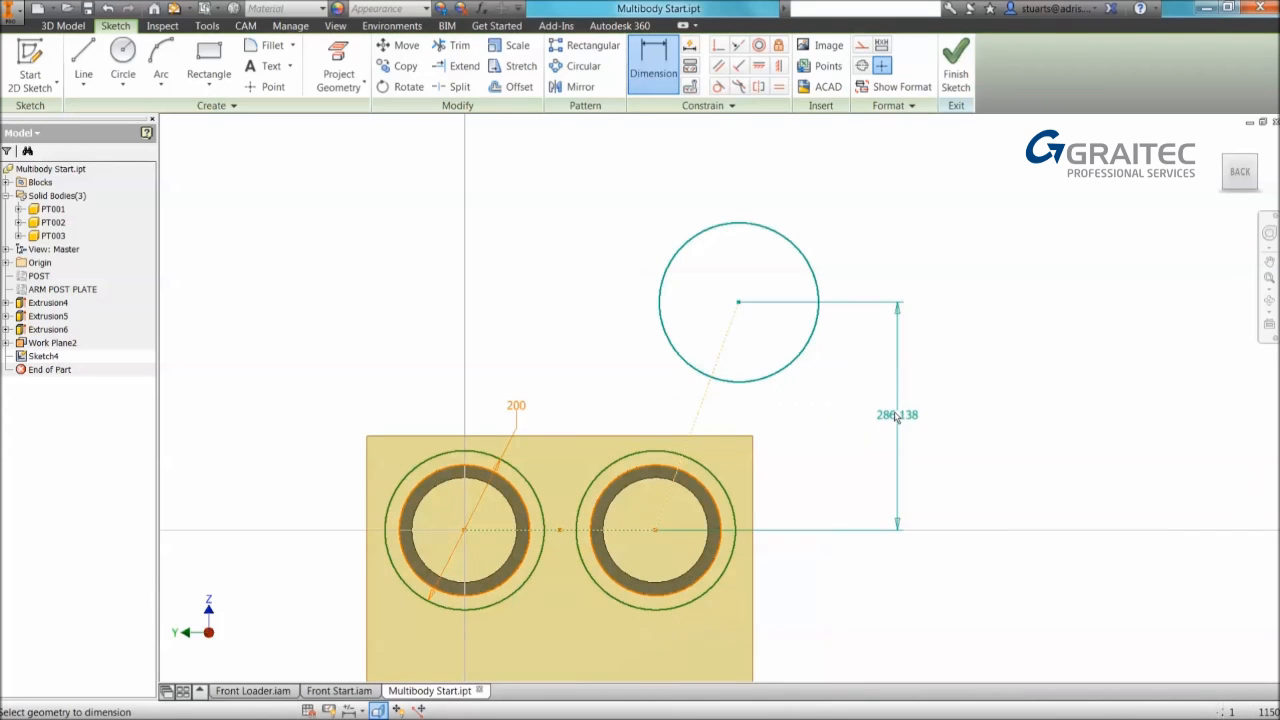
pyautogui.click(903, 414)
pyautogui.write('250')
pyautogui.press('Return')
pyautogui.click(738, 331)
pyautogui.click(716, 284)
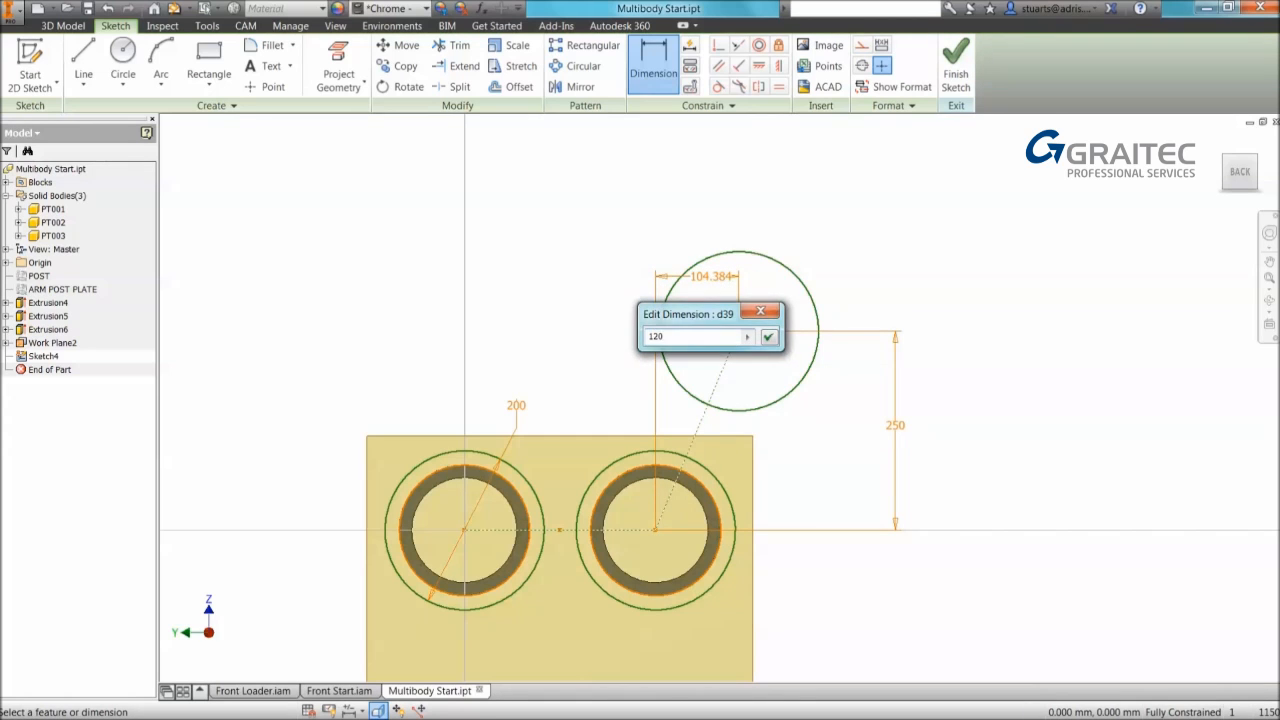
pyautogui.press('Return')
# Step: Draw a 164 mm diameter circle concentric with the upper circle
pyautogui.rightClick(745, 298)
pyautogui.click(690, 296)
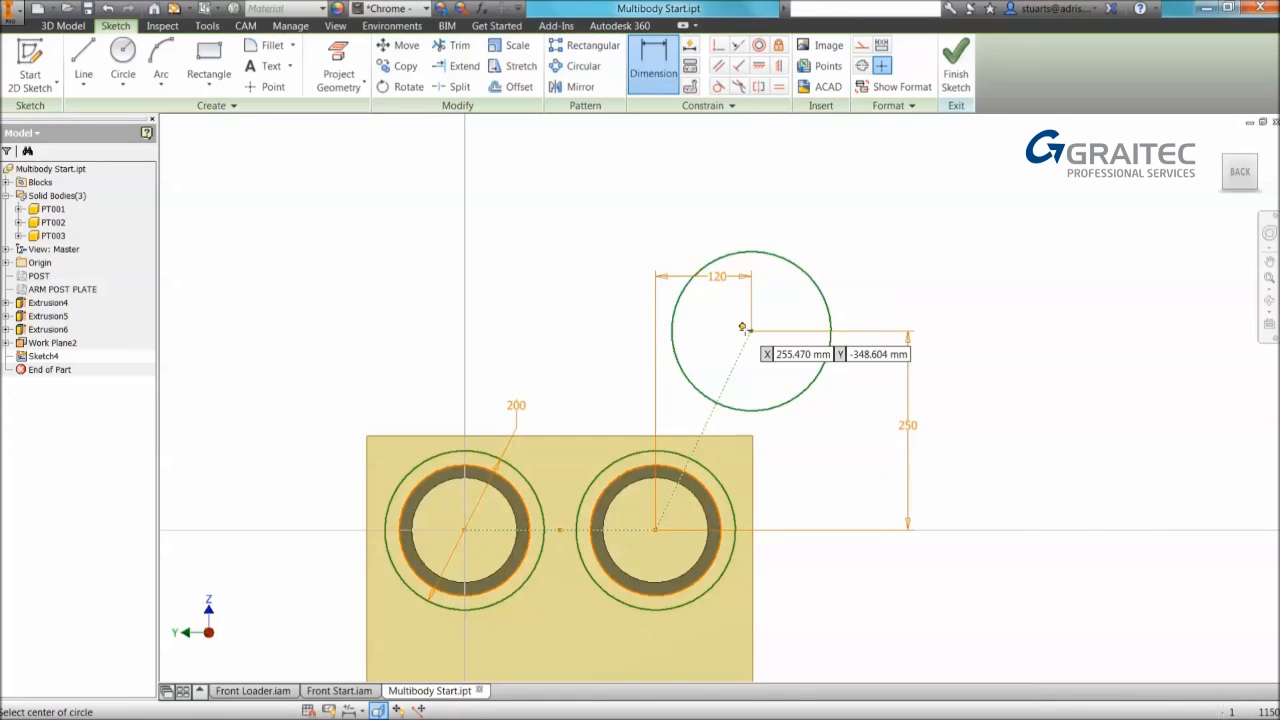
pyautogui.click(750, 330)
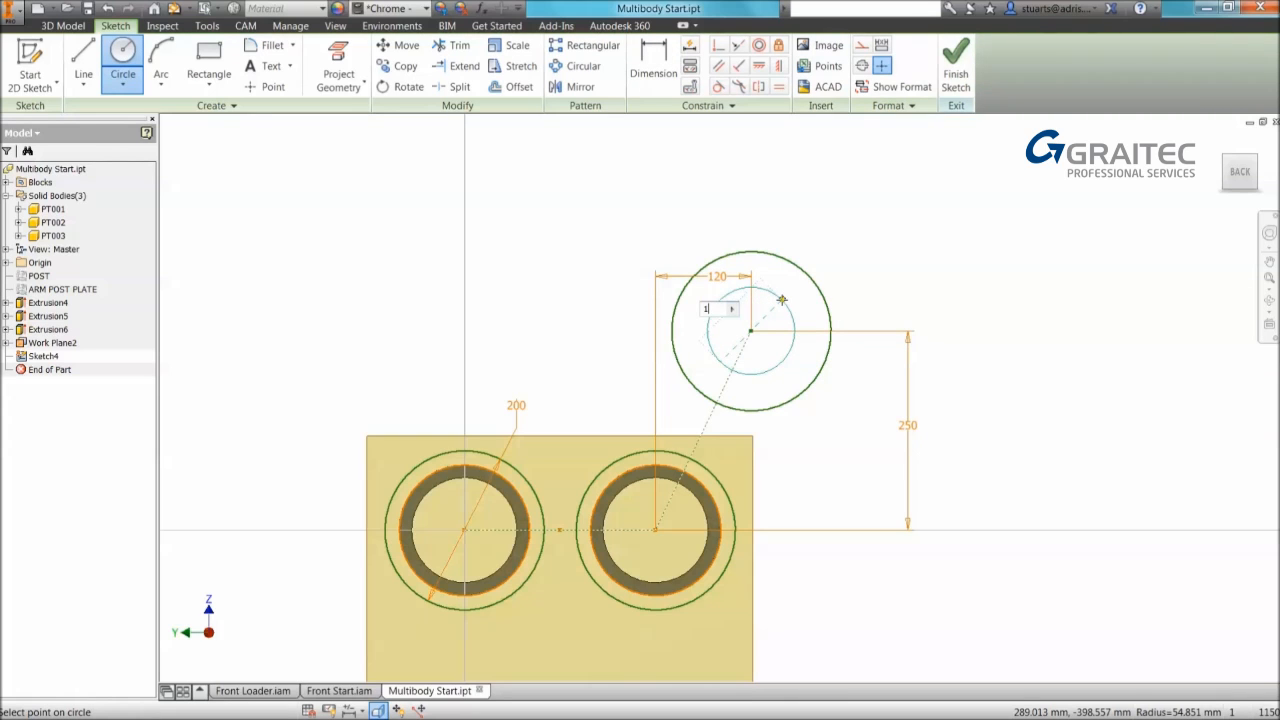
pyautogui.write('164')
pyautogui.press('Return')
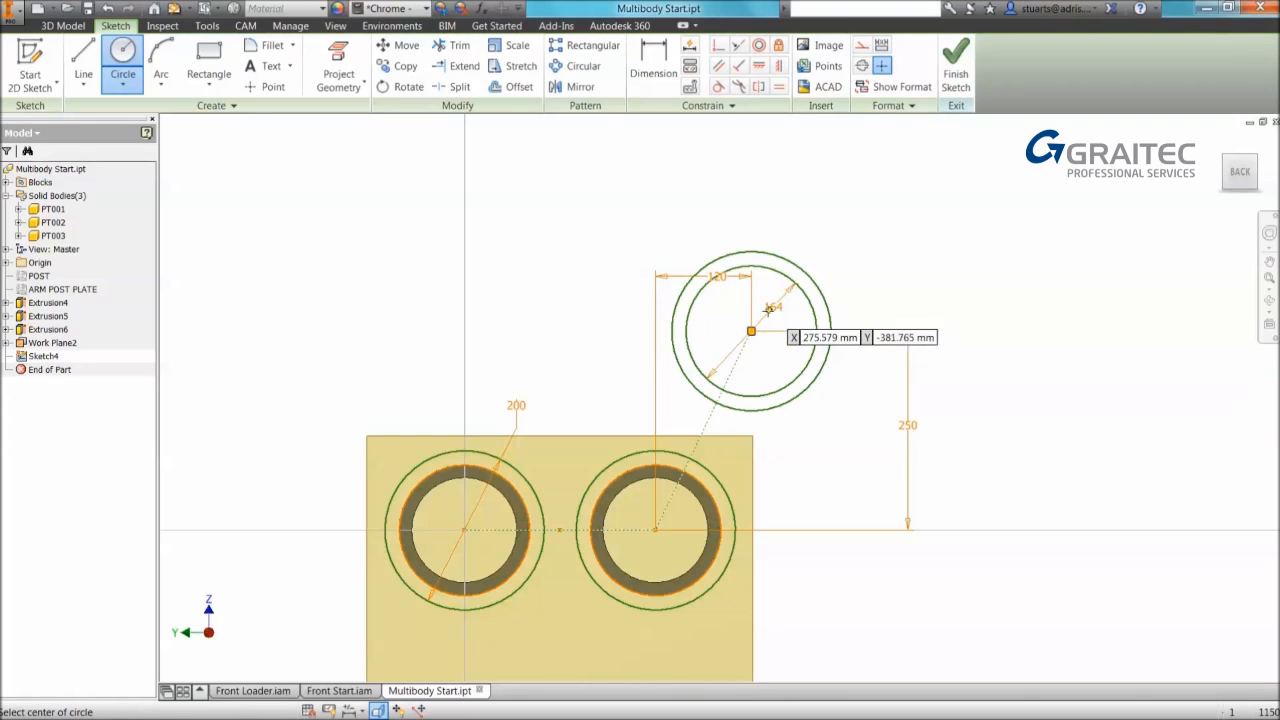
pyautogui.press('Escape')
# Step: Draw tangent lines connecting the upper outer circle to the outer sides of the large circles around the left and right tubes
pyautogui.rightClick(424, 329)
pyautogui.click(426, 278)
pyautogui.click(466, 452)
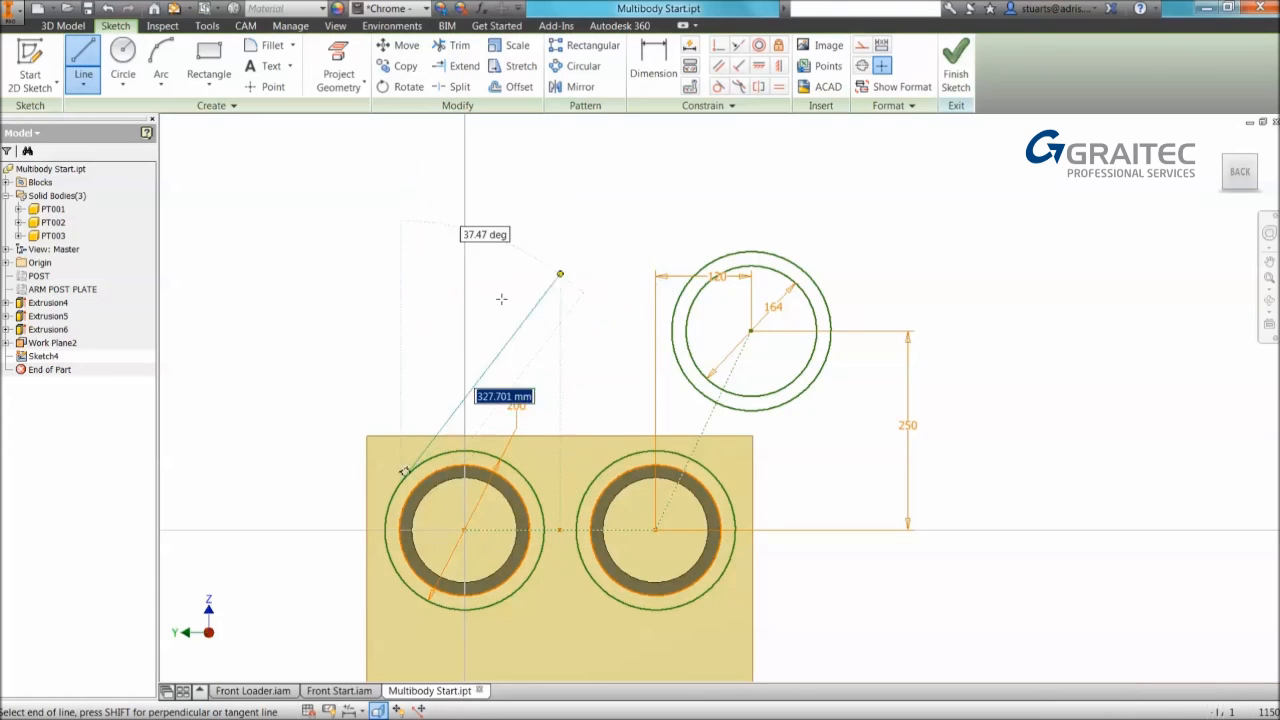
pyautogui.doubleClick(708, 258)
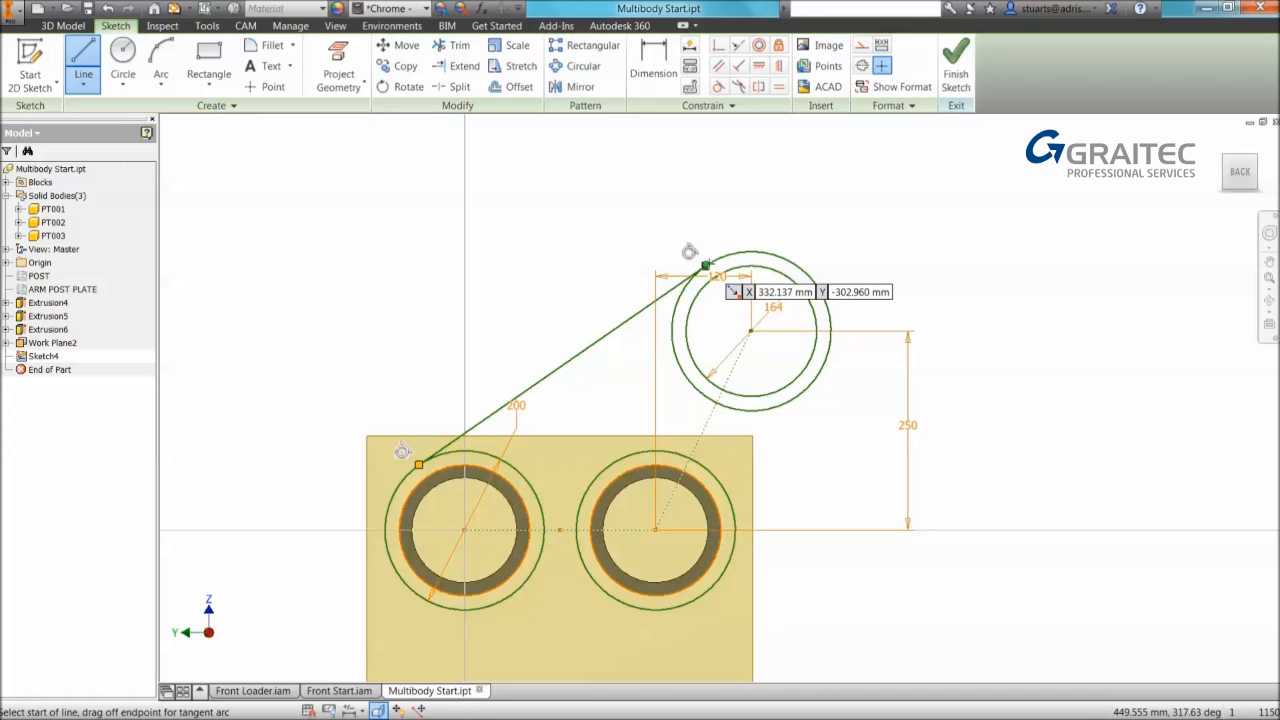
pyautogui.click(810, 386)
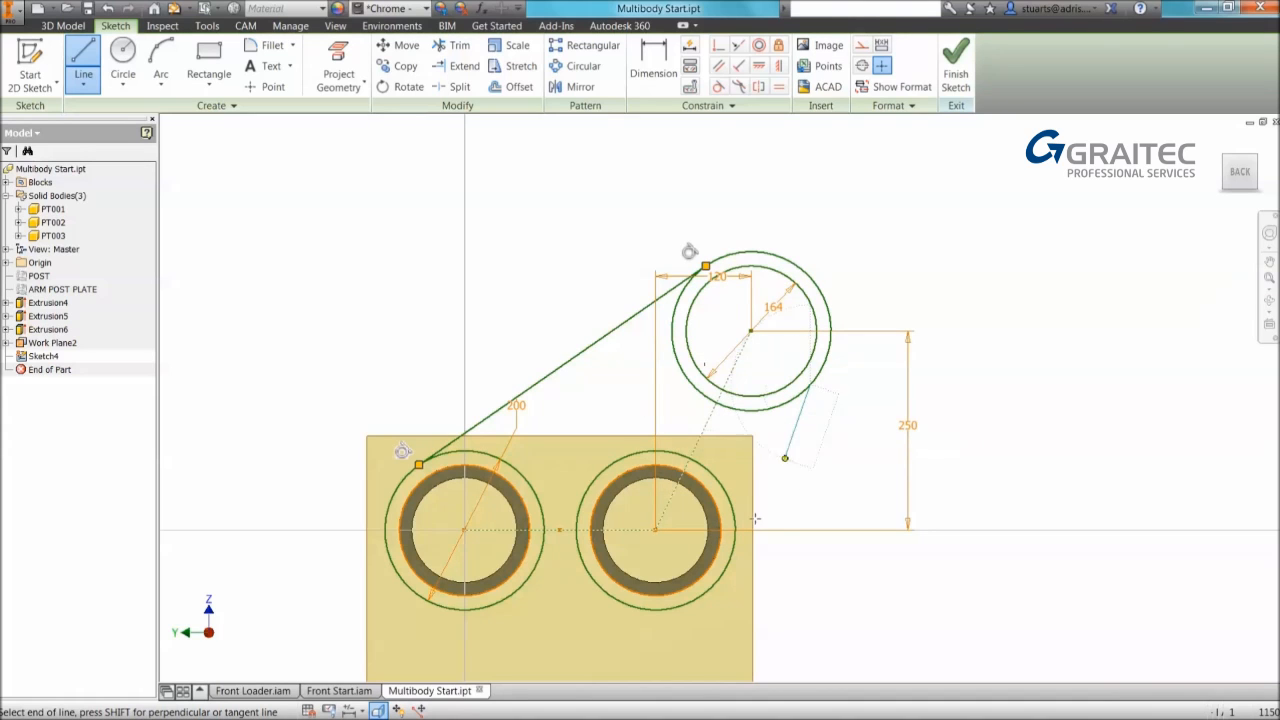
pyautogui.doubleClick(728, 563)
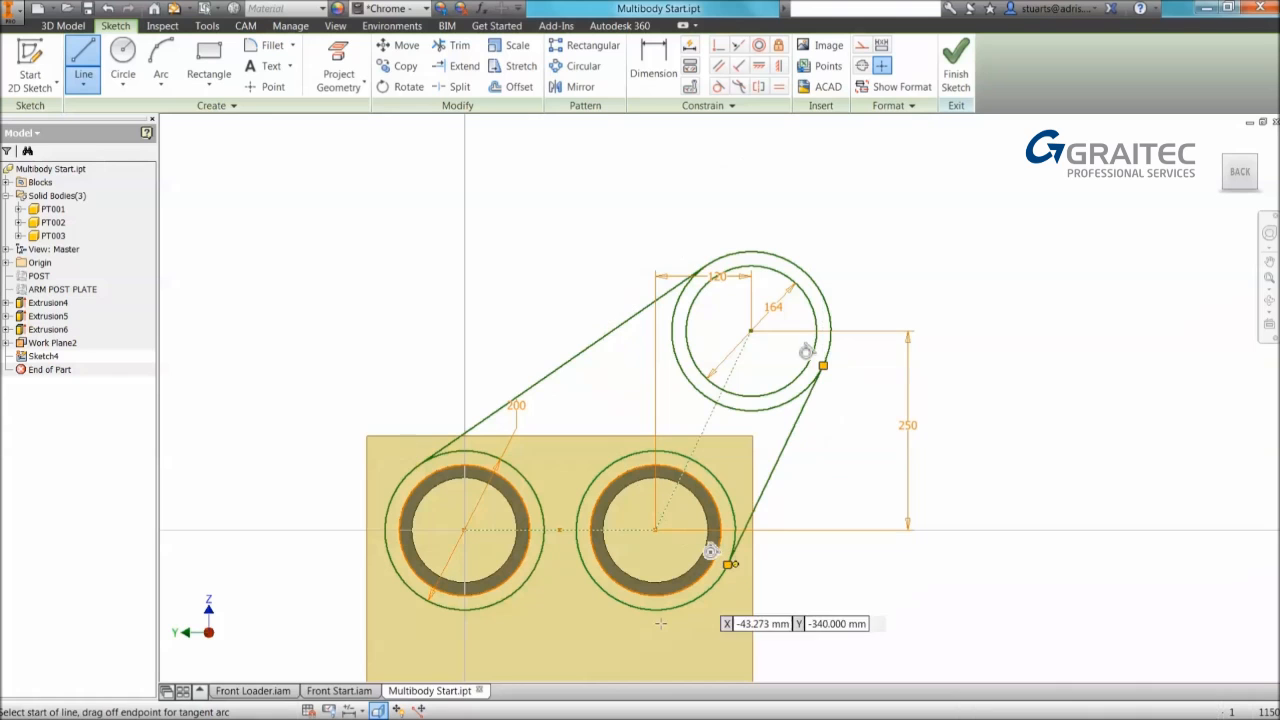
# Step: Draw a line along the bottoms of the two large tube circles and apply a Tangent constraint between it and the right circle
pyautogui.click(464, 600)
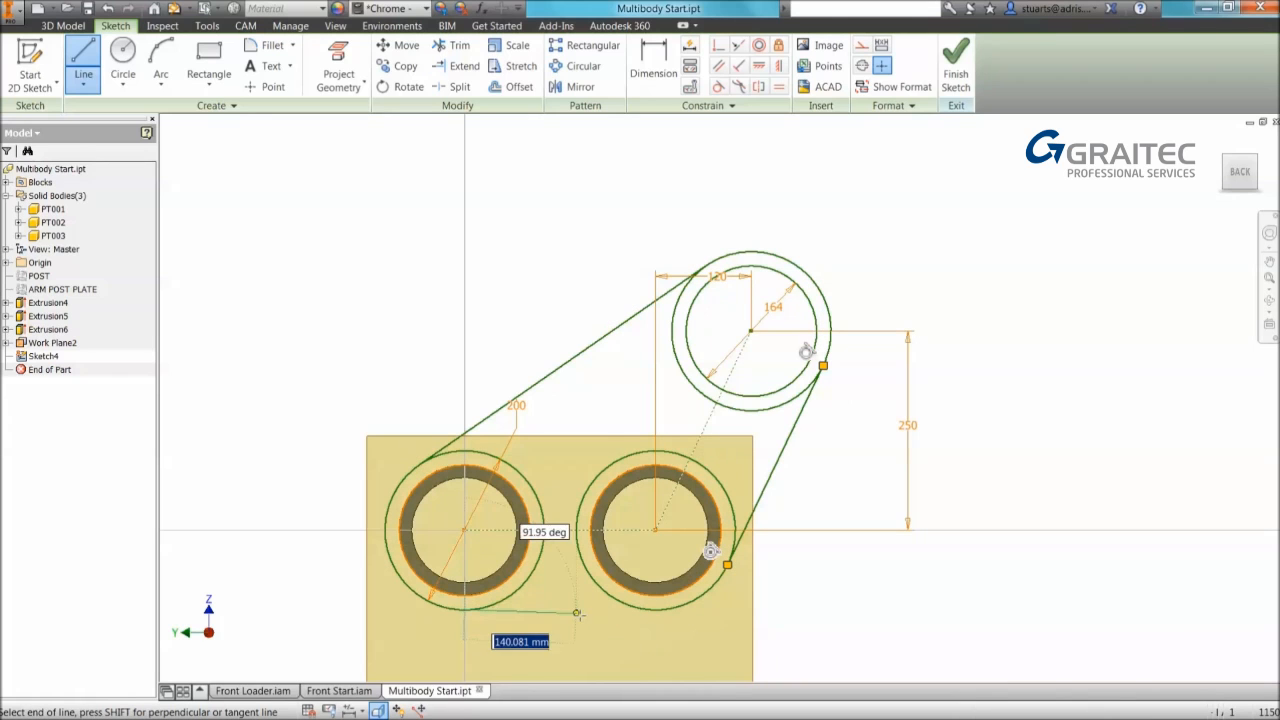
pyautogui.doubleClick(656, 610)
pyautogui.rightClick(660, 612)
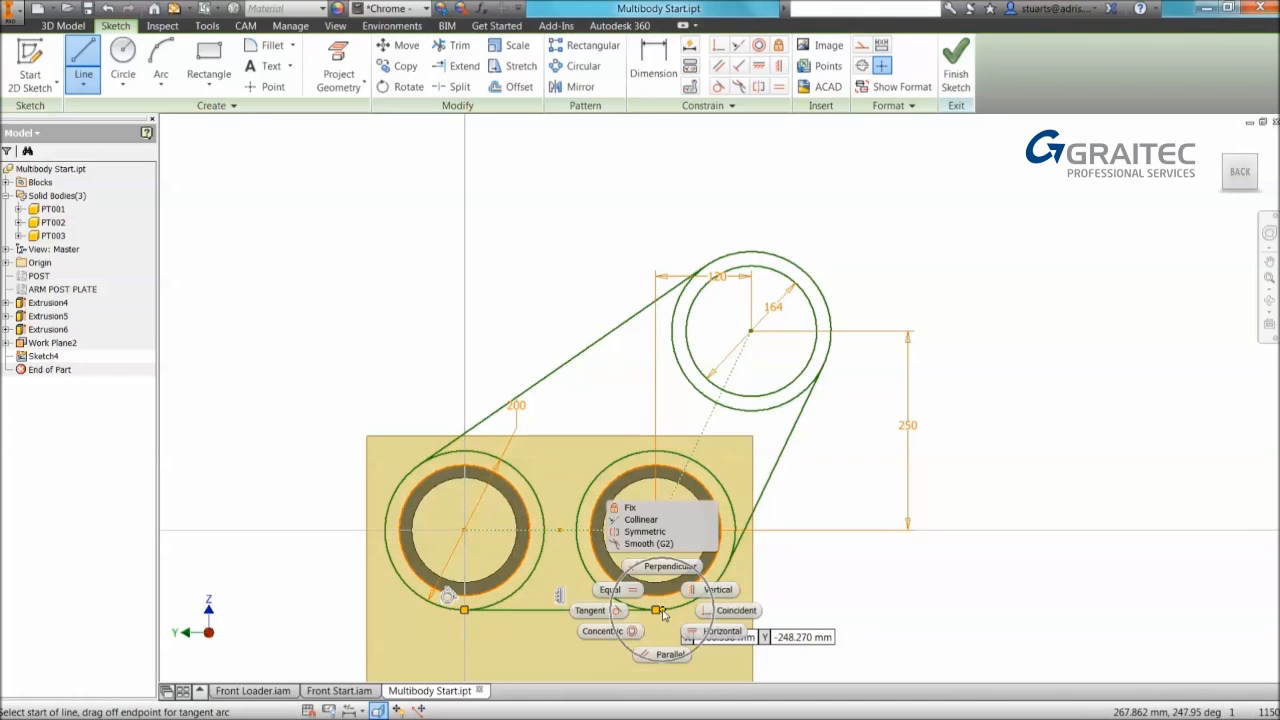
pyautogui.click(590, 610)
pyautogui.click(623, 608)
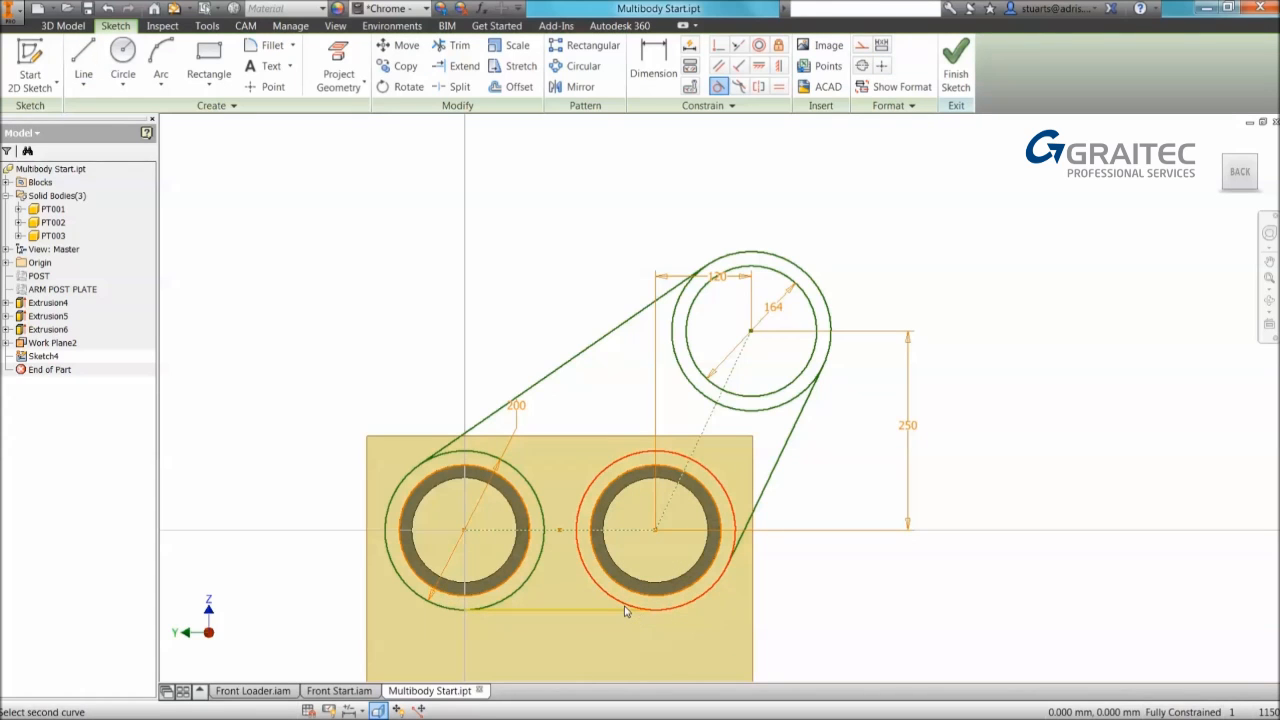
pyautogui.click(625, 611)
pyautogui.press('Escape')
pyautogui.press('Escape')
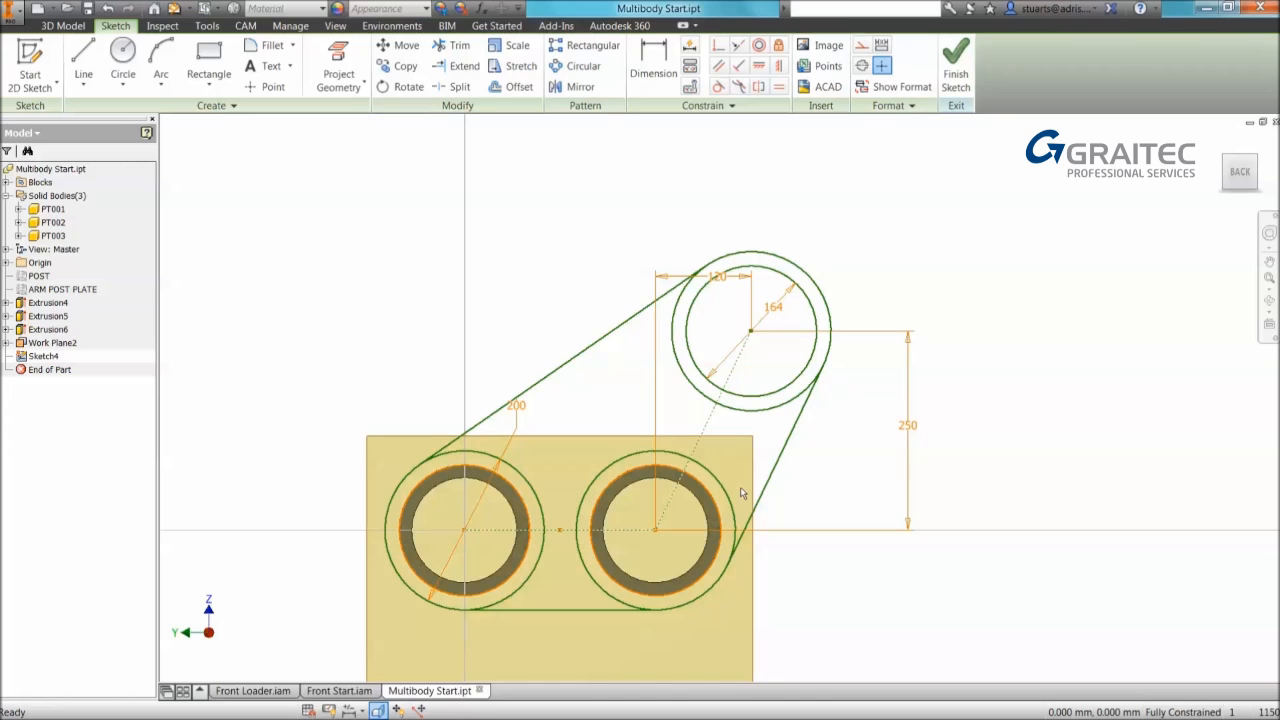
# Step: Move the 120 mm dimension above the upper circle and start the Trim command
pyautogui.moveTo(716, 276); pyautogui.dragTo(704, 241)
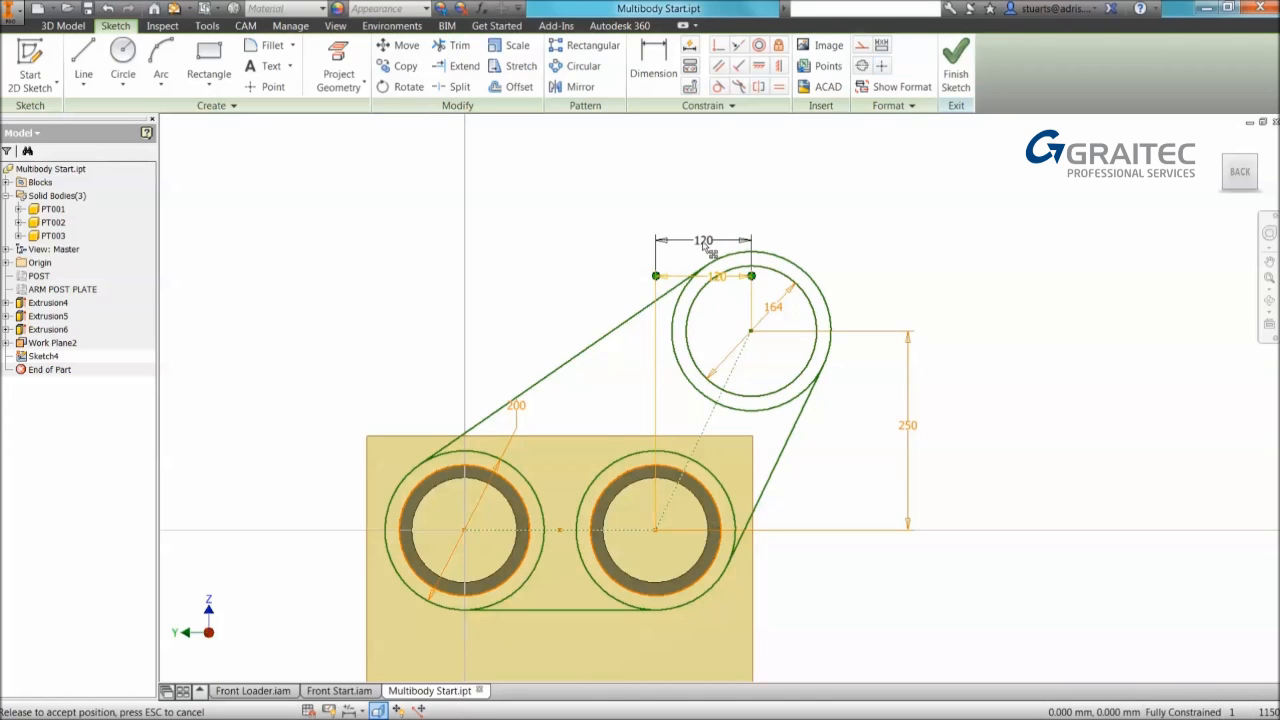
pyautogui.rightClick(598, 278)
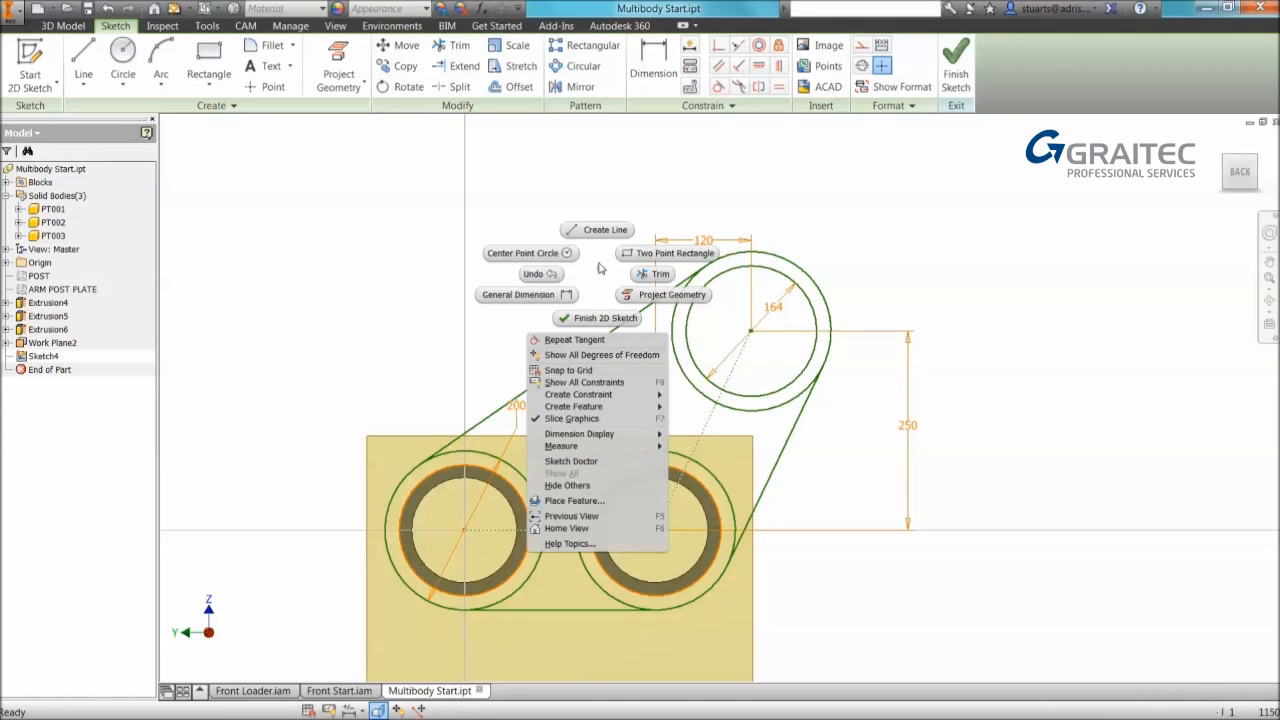
pyautogui.click(650, 276)
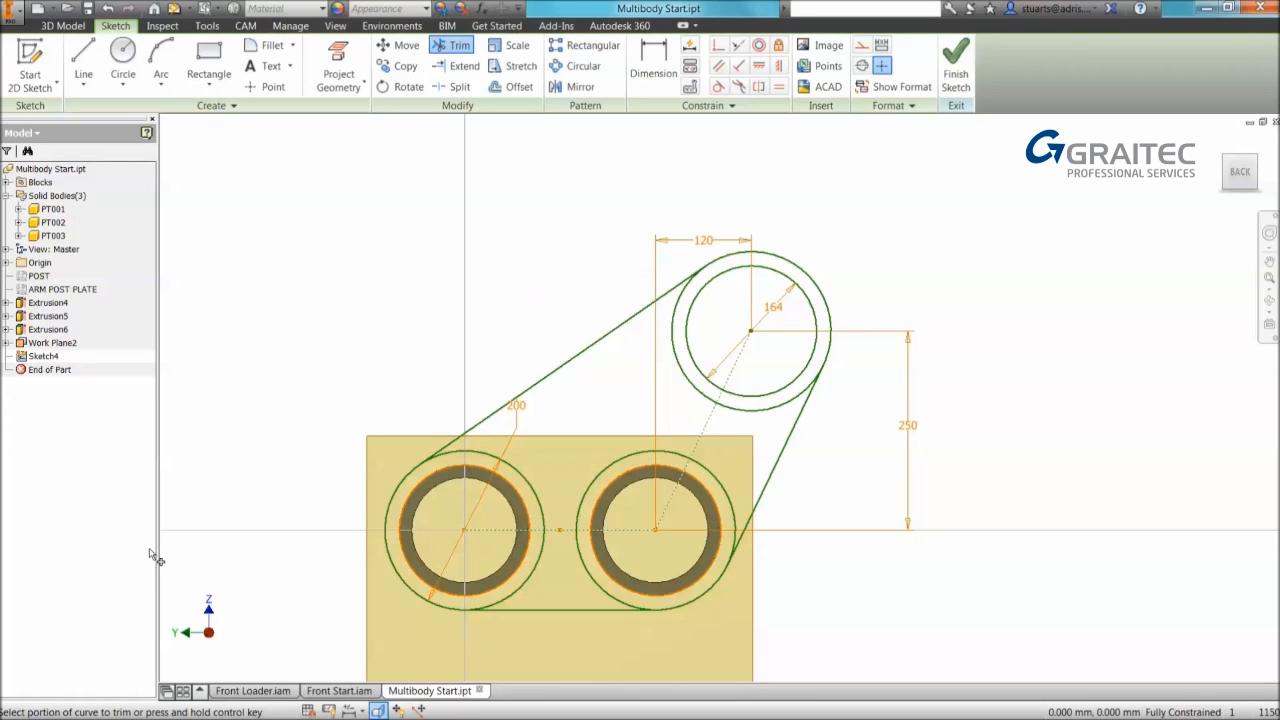
pyautogui.press('ctrl')
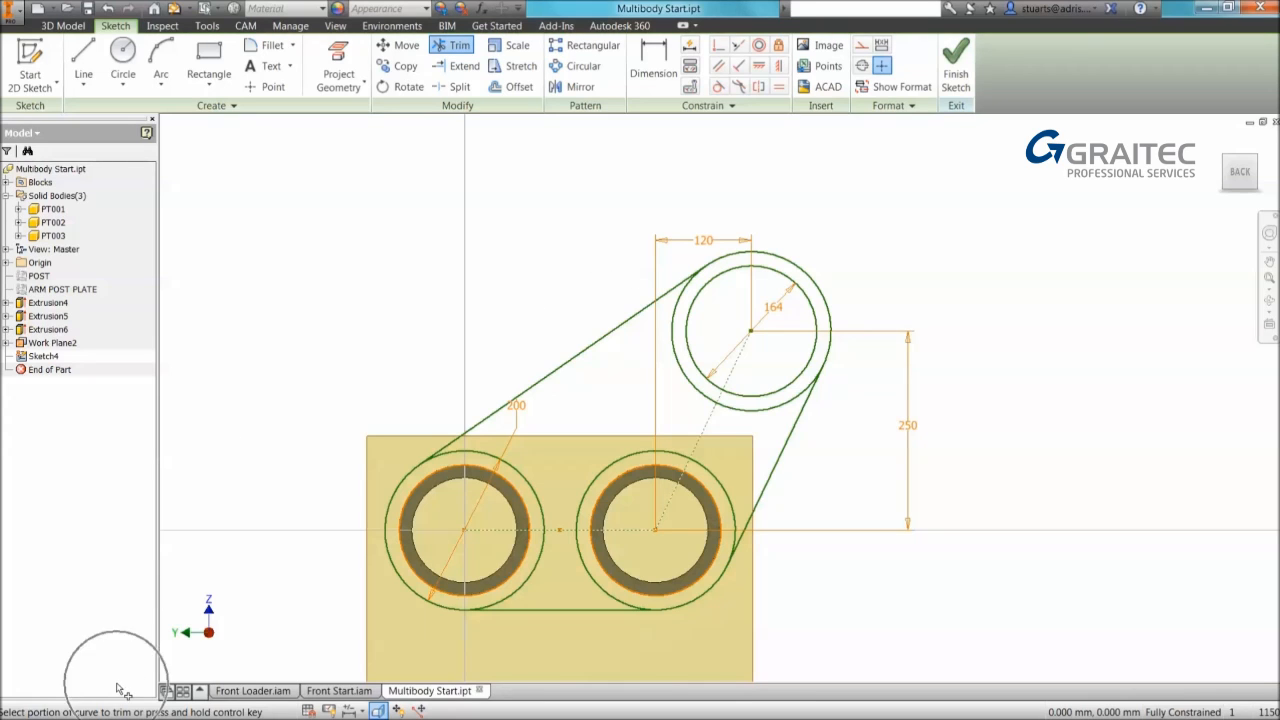
pyautogui.press('ctrl')
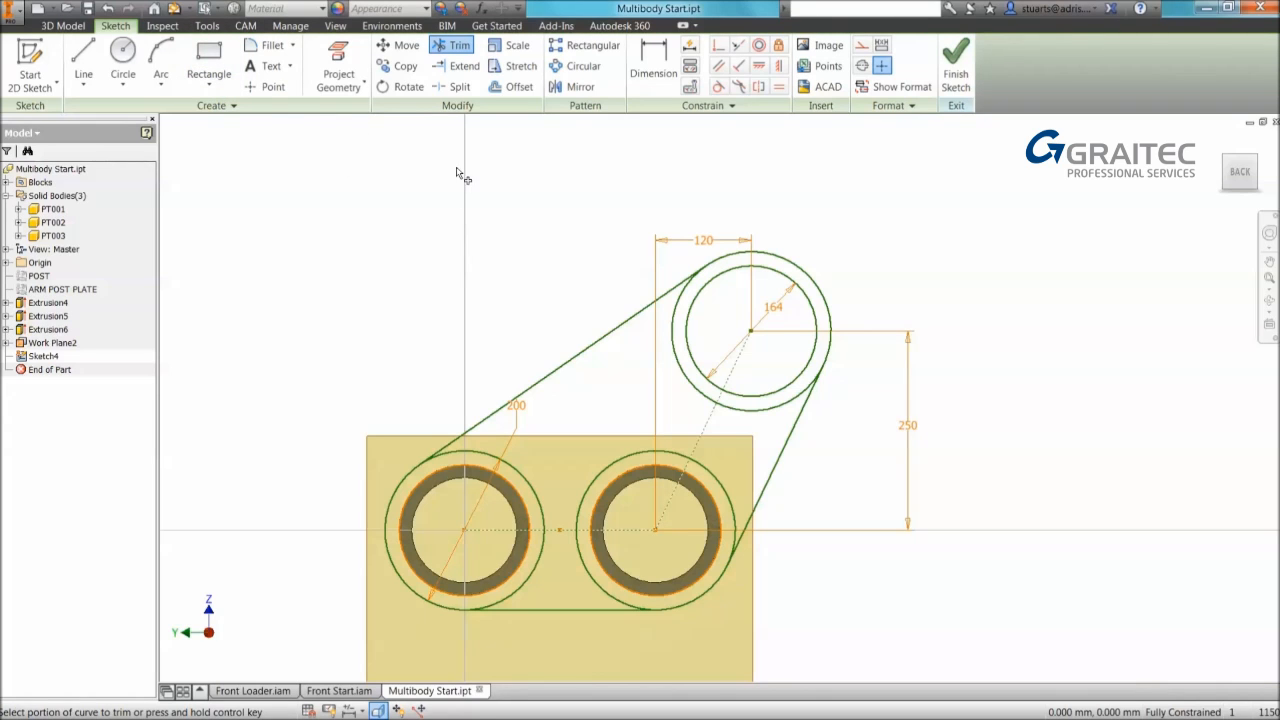
# Step: Enable command prompting (Dynamic Prompts) in the application options and restart the Trim command in the sketch
pyautogui.click(207, 26)
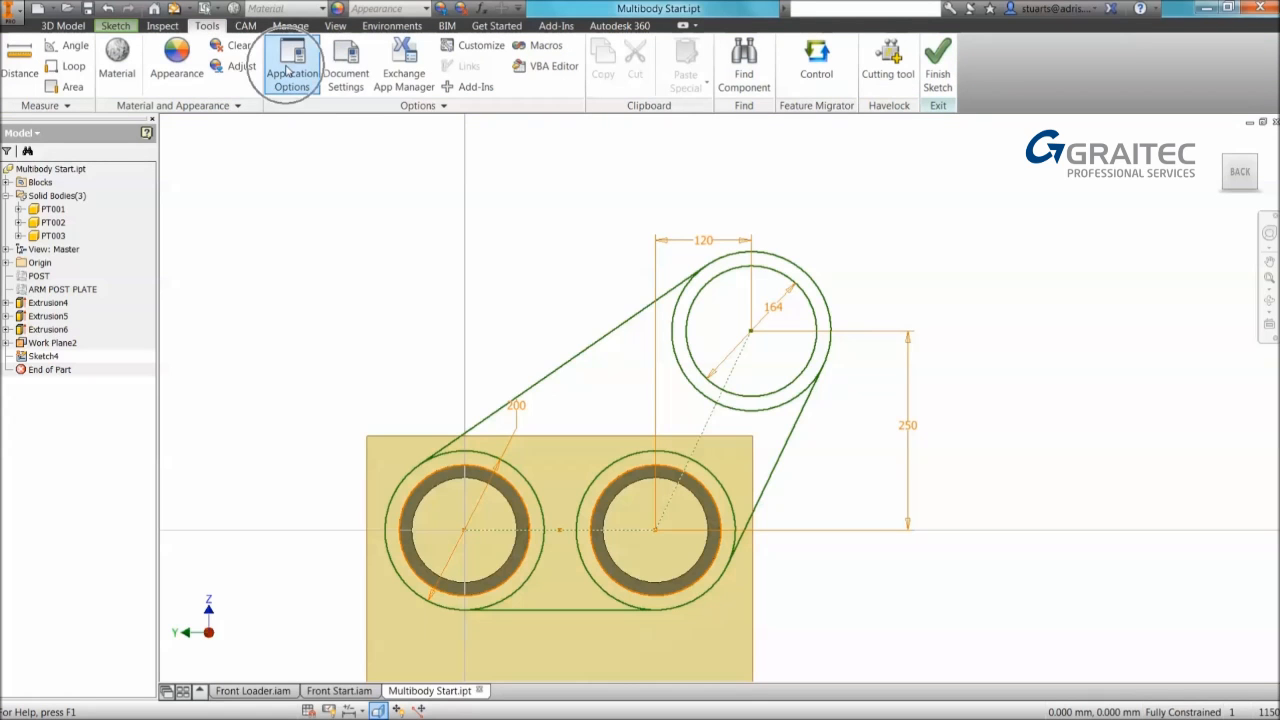
pyautogui.click(288, 72)
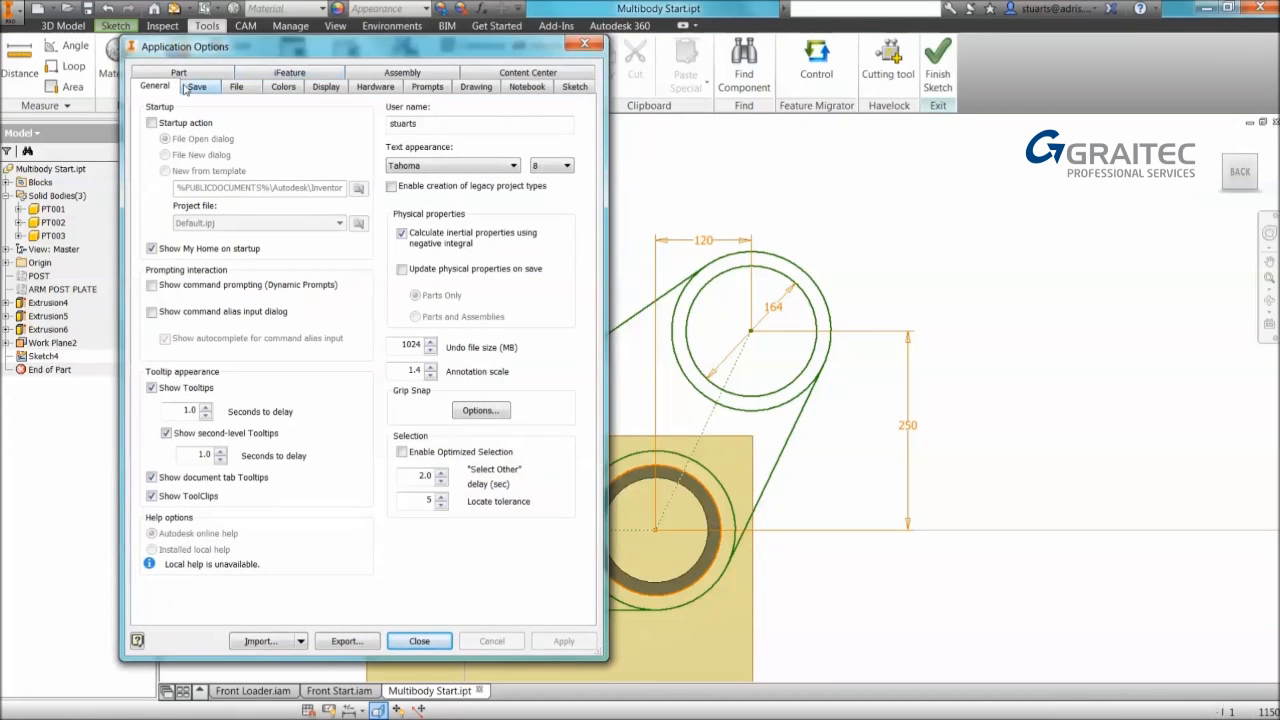
pyautogui.press('ctrl')
pyautogui.press('ctrl')
pyautogui.click(151, 285)
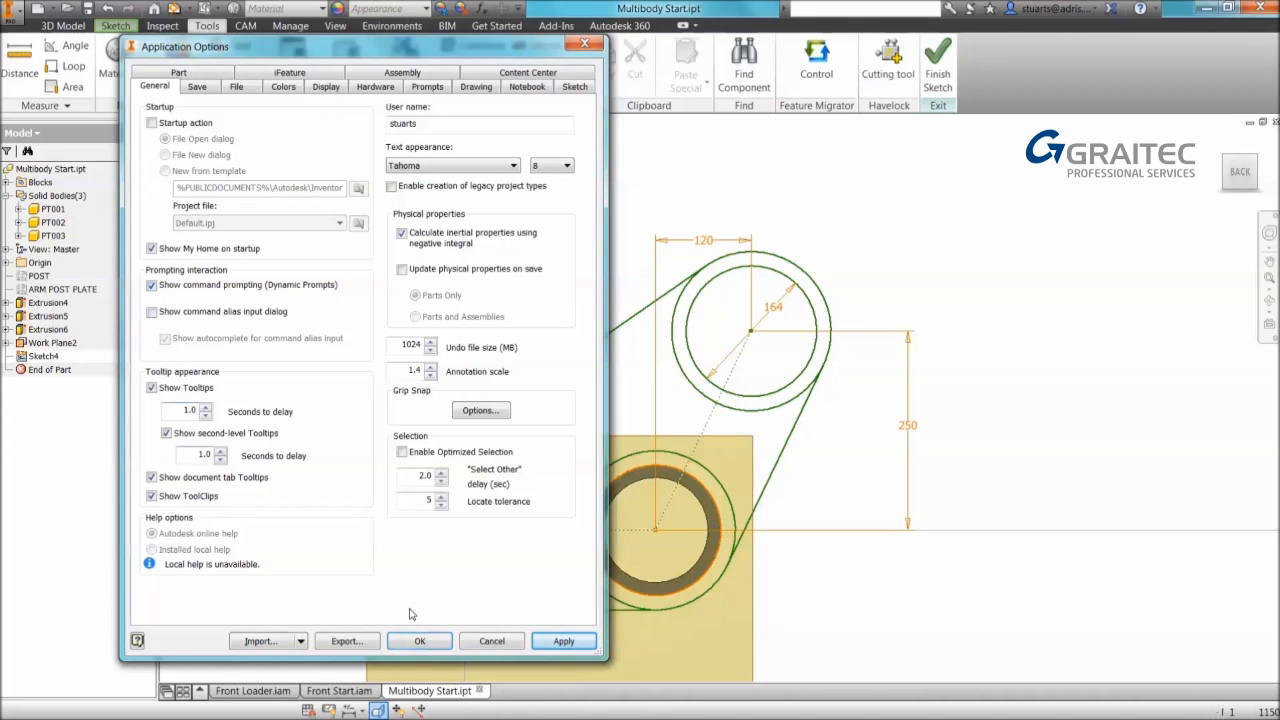
pyautogui.click(424, 641)
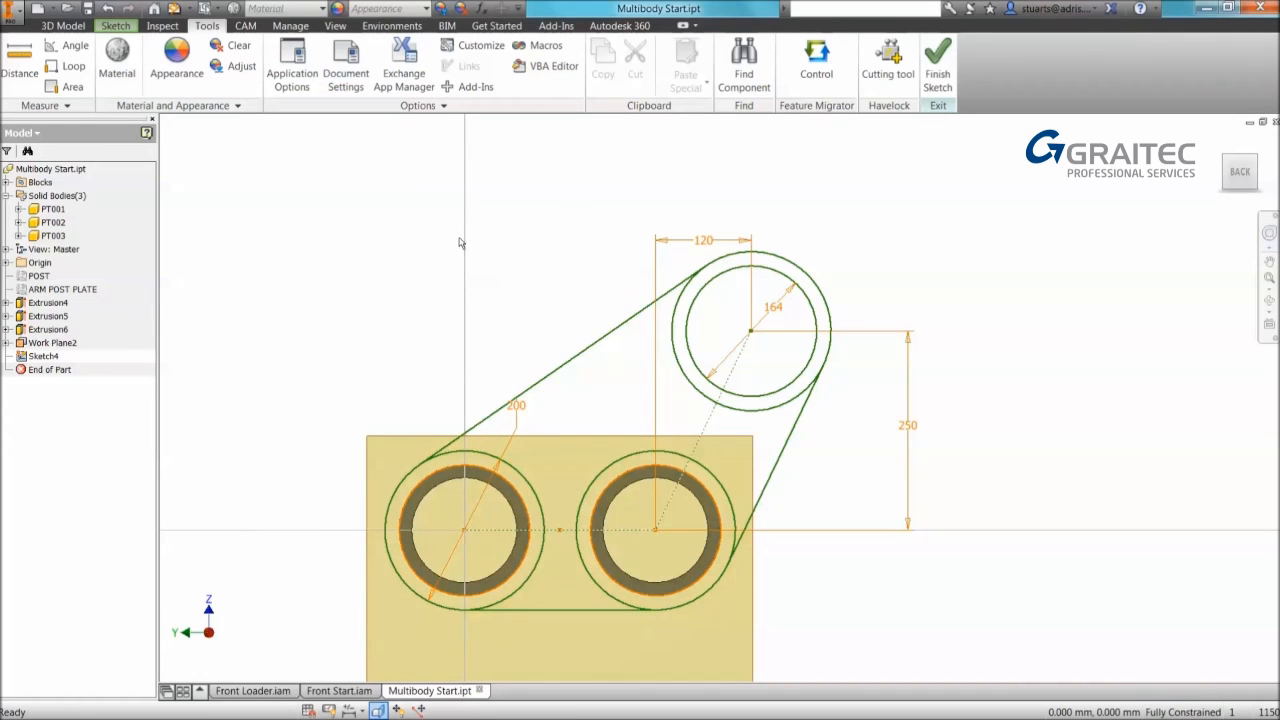
pyautogui.rightClick(445, 198)
pyautogui.click(493, 195)
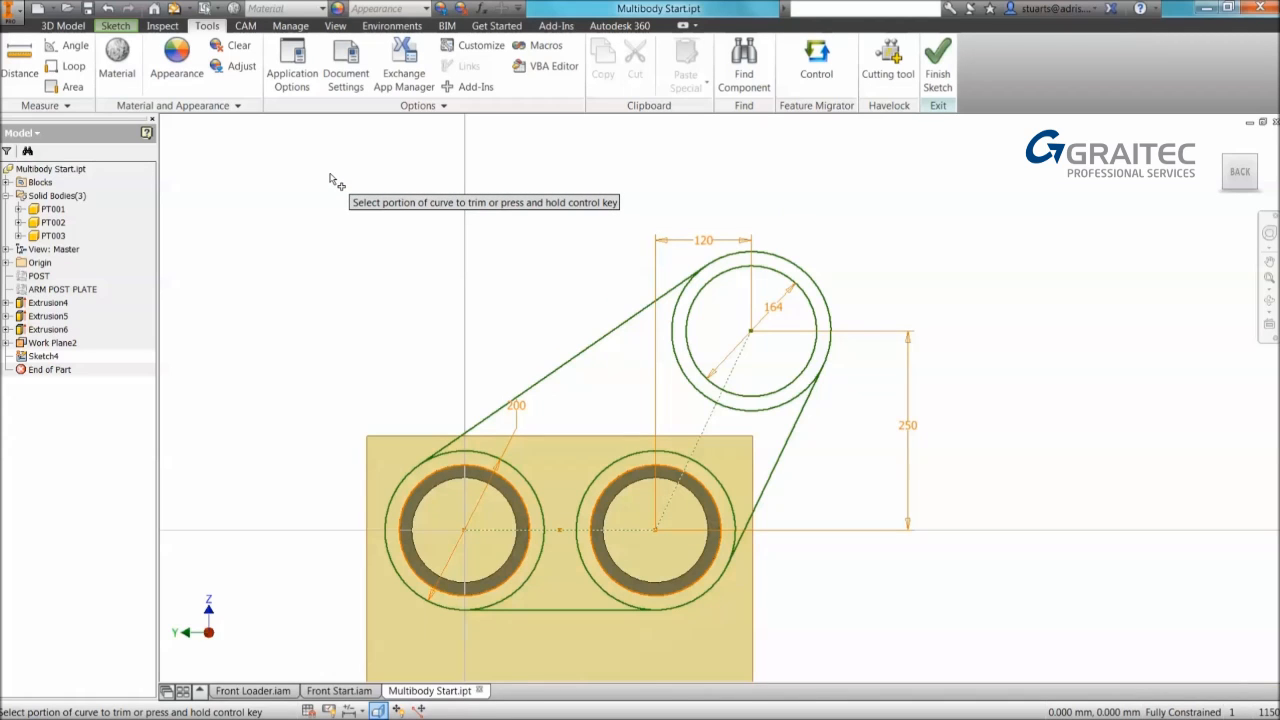
pyautogui.click(125, 28)
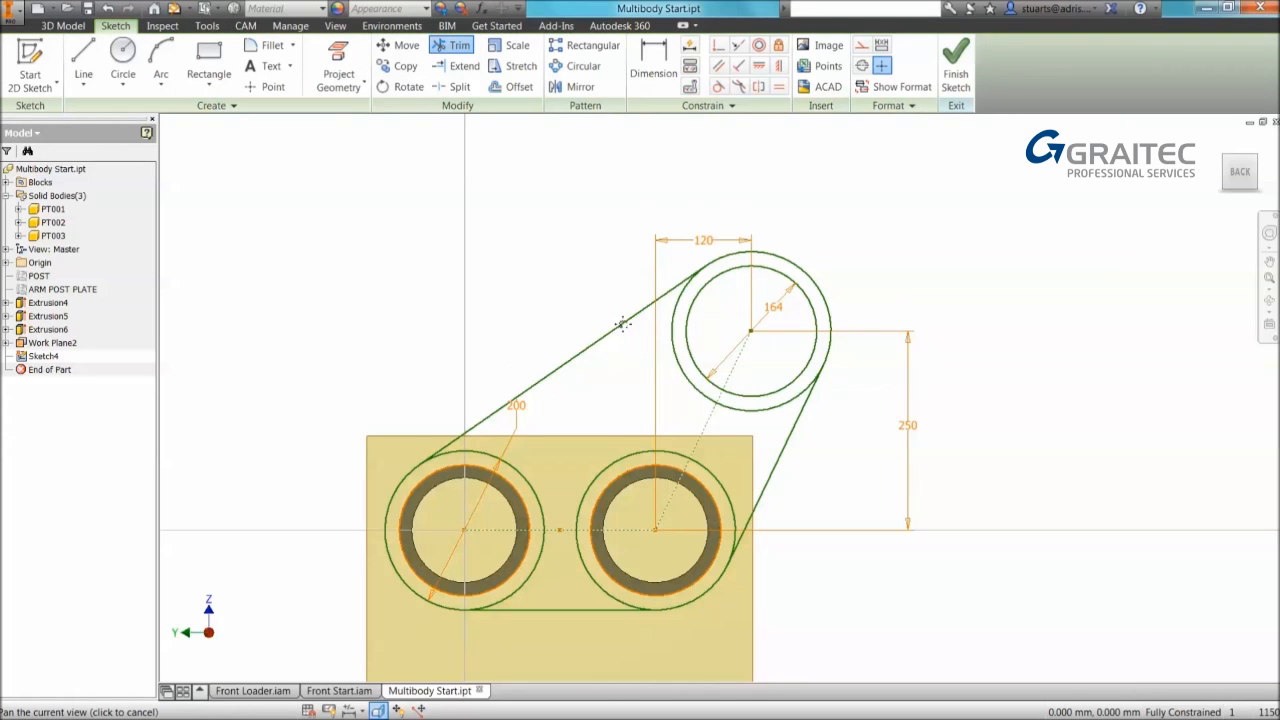
# Step: Try to trim the large circle around the right tube, using the right tangent line and the bottom line as boundaries
pyautogui.moveTo(622, 323); pyautogui.dragTo(617, 297, button='middle')
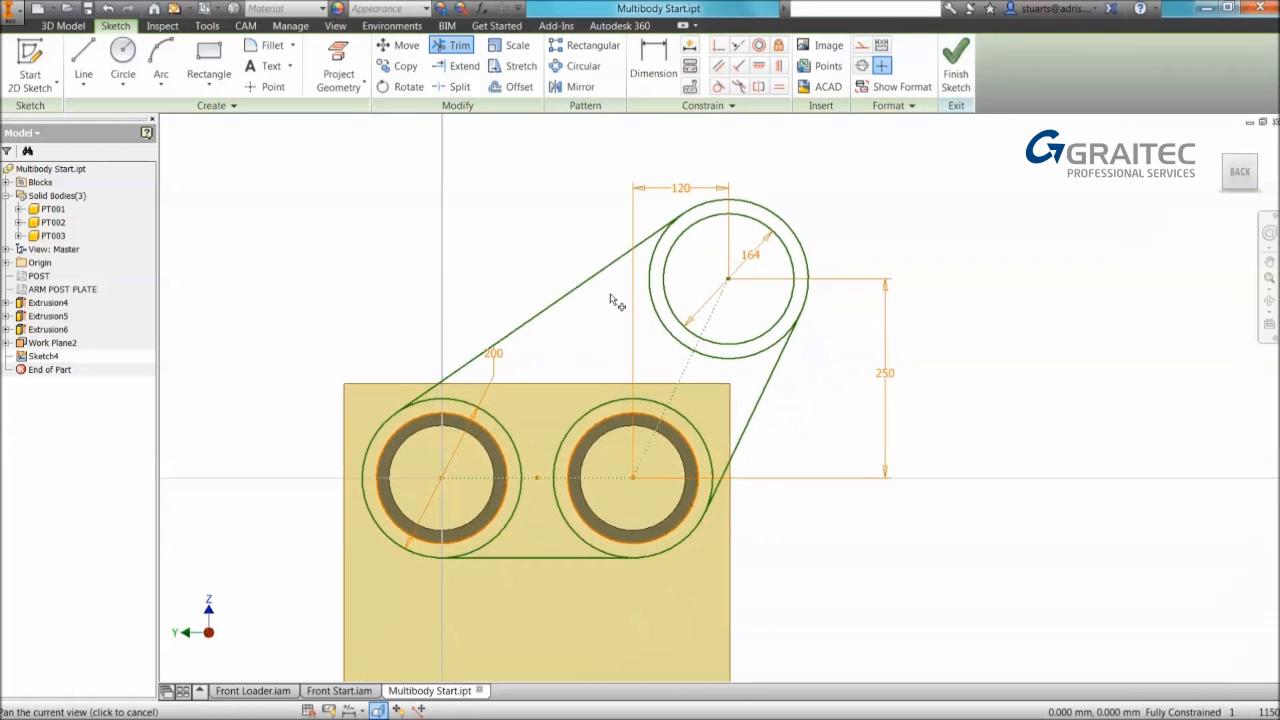
pyautogui.rightClick(474, 250)
pyautogui.press('Escape')
pyautogui.press('ctrl')
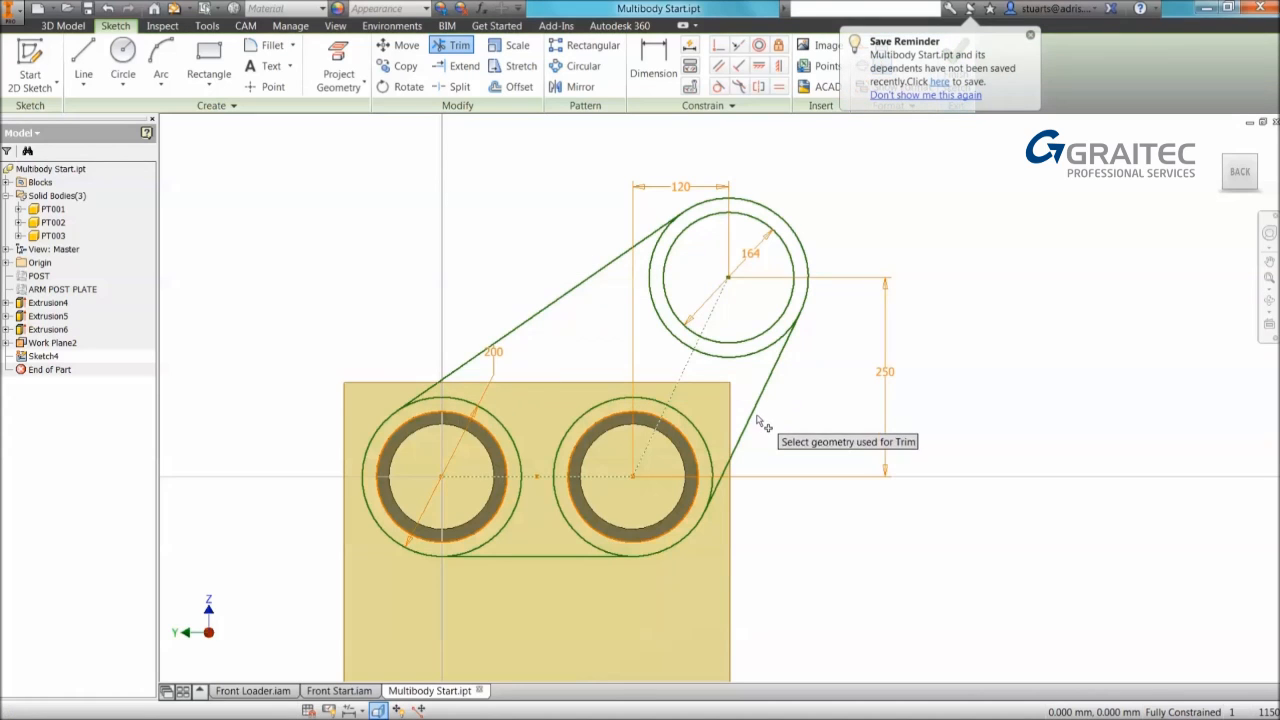
pyautogui.keyDown('ctrl'); pyautogui.click(753, 418); pyautogui.keyUp('ctrl')
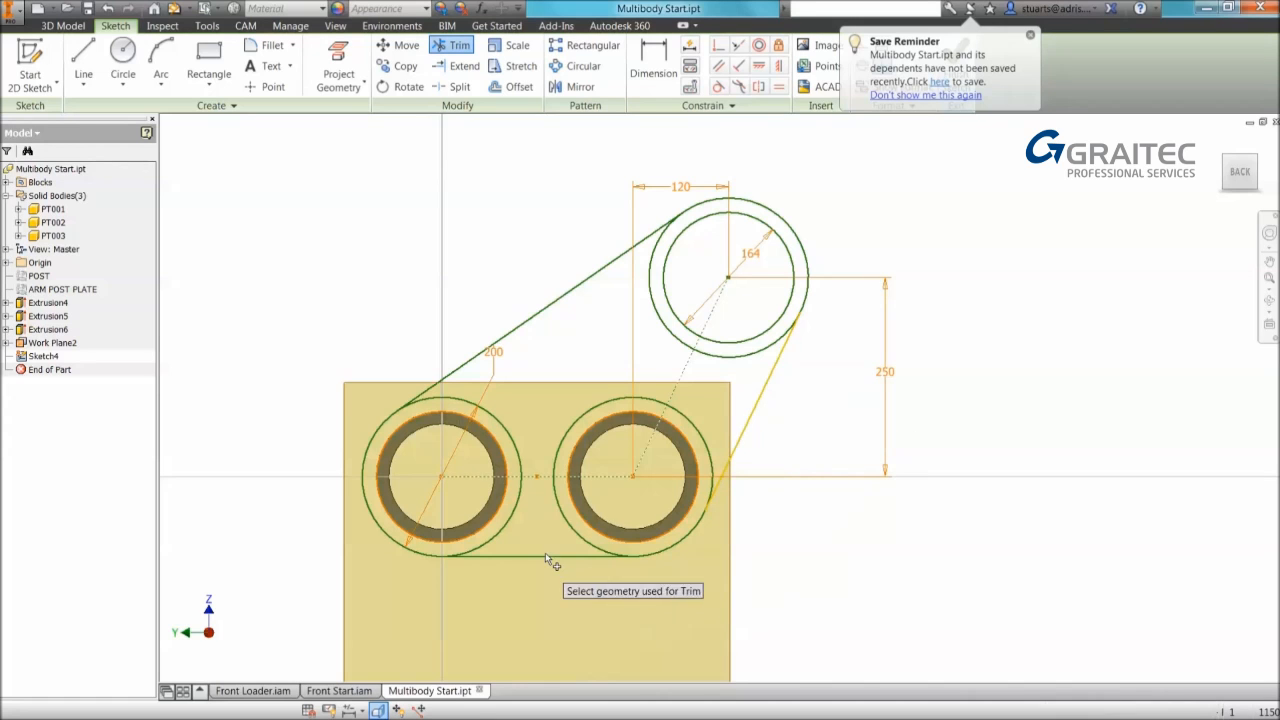
pyautogui.keyDown('ctrl'); pyautogui.click(548, 558); pyautogui.keyUp('ctrl')
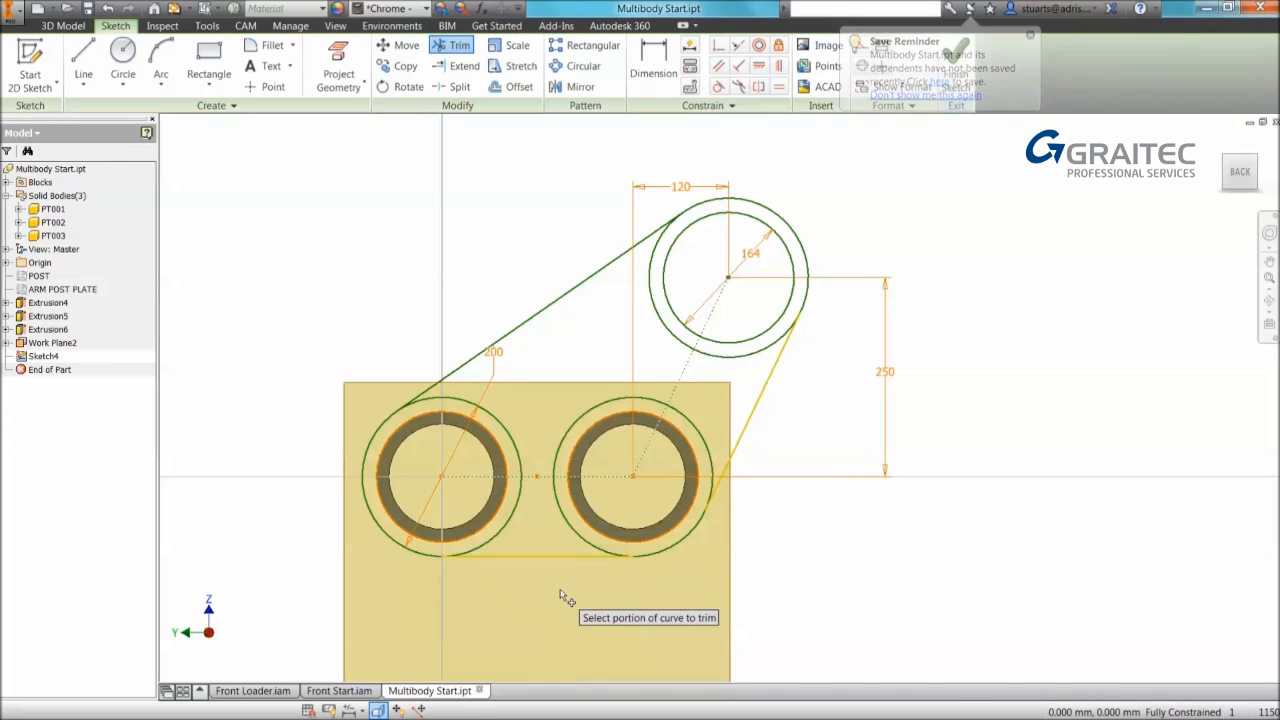
pyautogui.click(706, 446)
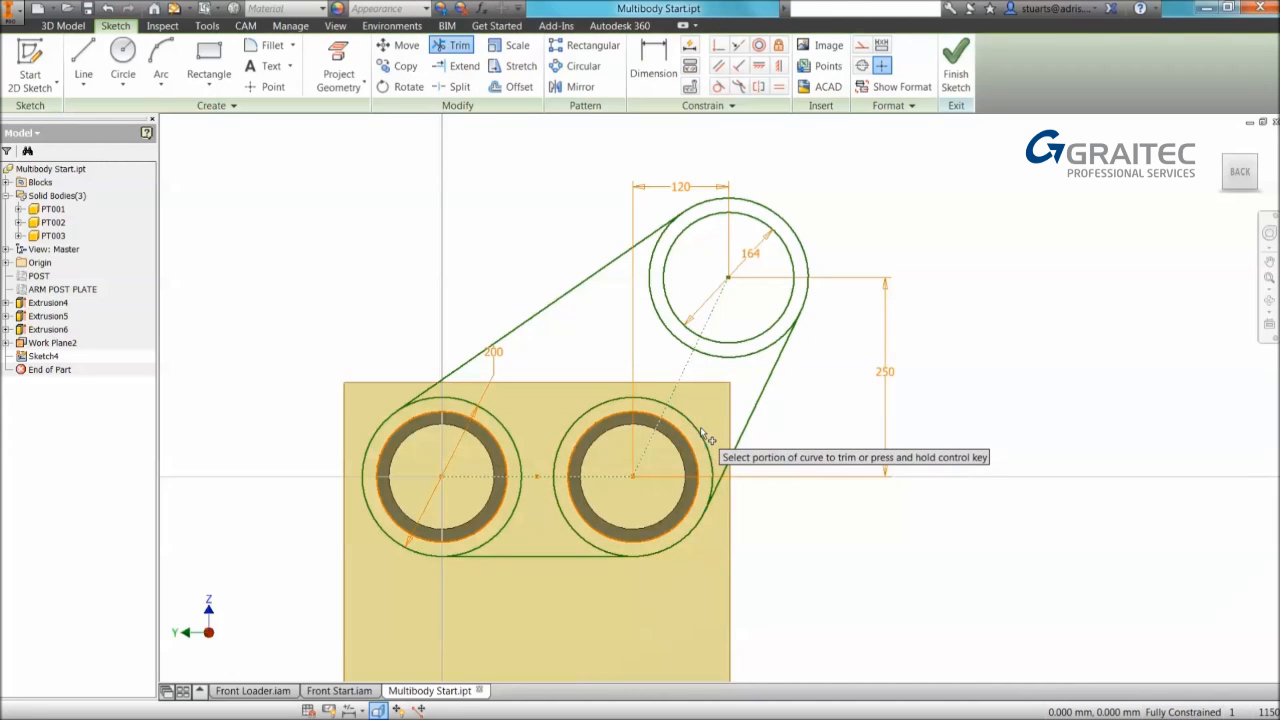
pyautogui.click(612, 404)
pyautogui.click(574, 528)
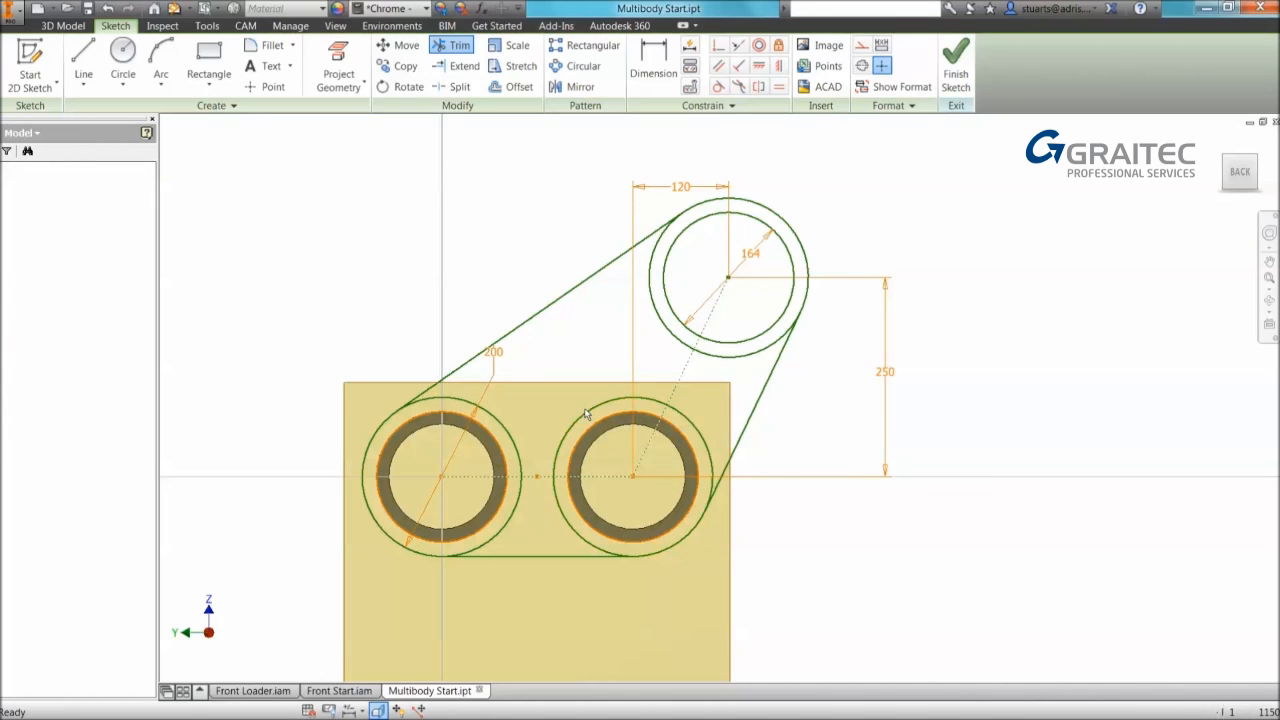
# Step: Trim the inner arc of the large right tube circle between the right tangent line and the bottom line
pyautogui.keyDown('ctrl'); pyautogui.click(757, 418); pyautogui.keyUp('ctrl')
pyautogui.keyDown('ctrl'); pyautogui.click(536, 556); pyautogui.keyUp('ctrl')
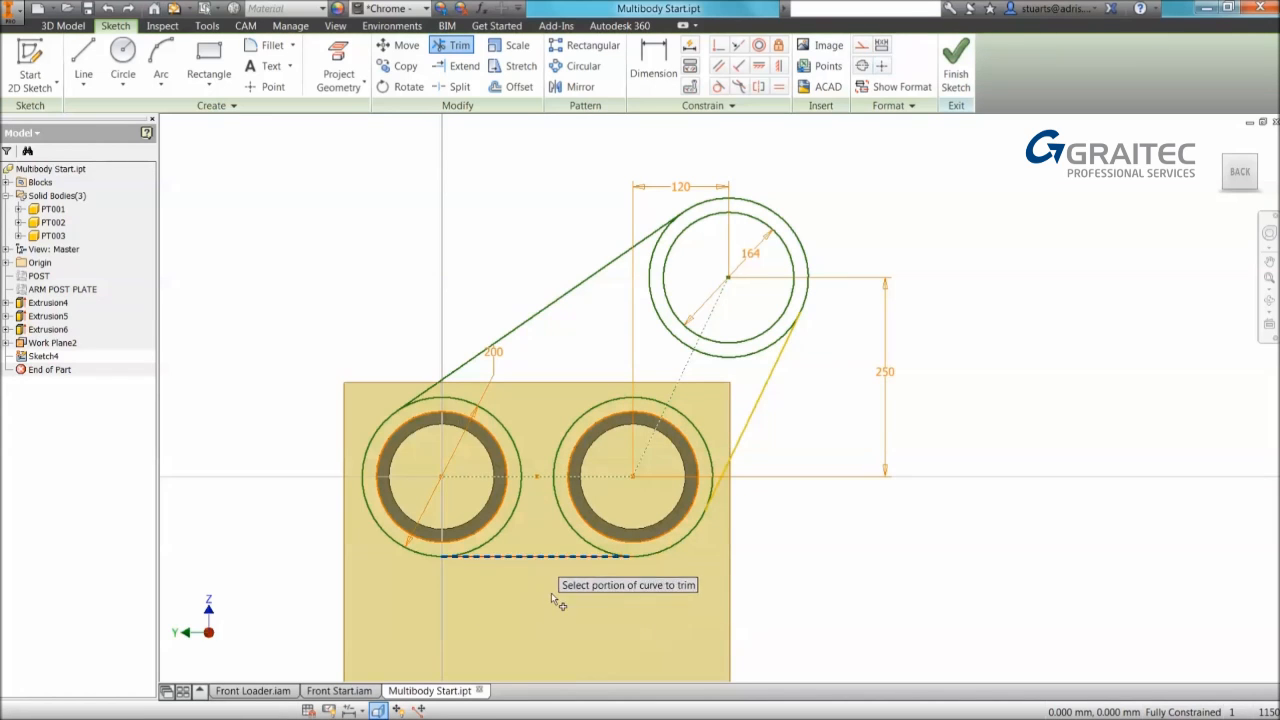
pyautogui.click(577, 537)
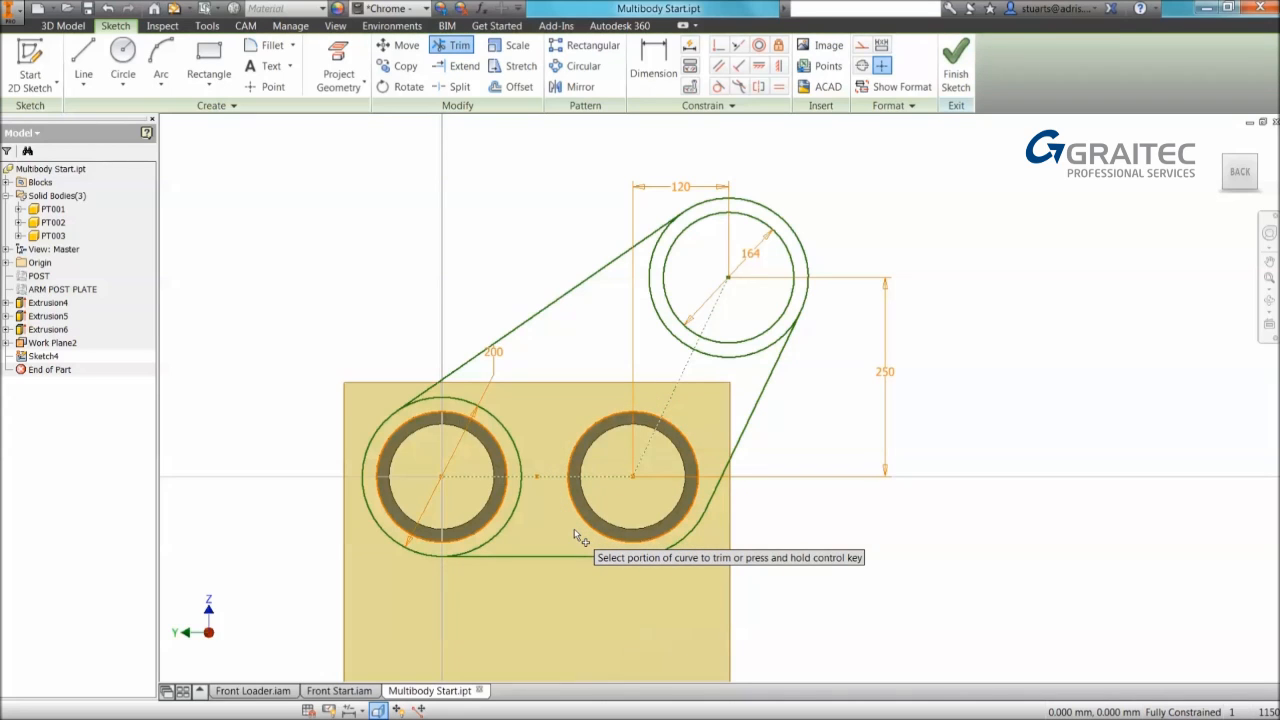
# Step: Trim the inner arcs of the upper outer circle and the large left tube circle back to the tangent lines
pyautogui.keyDown('ctrl'); pyautogui.click(645, 235); pyautogui.keyUp('ctrl')
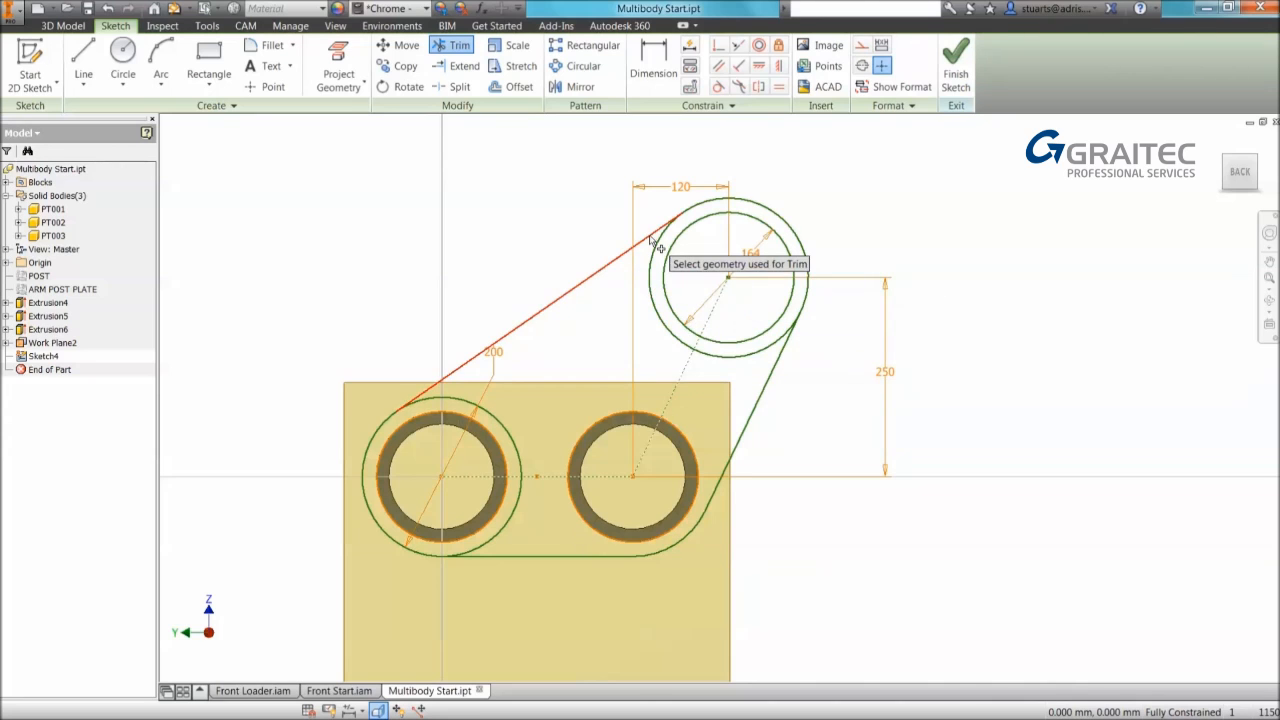
pyautogui.click(748, 357)
pyautogui.keyDown('ctrl'); pyautogui.click(445, 380); pyautogui.keyUp('ctrl')
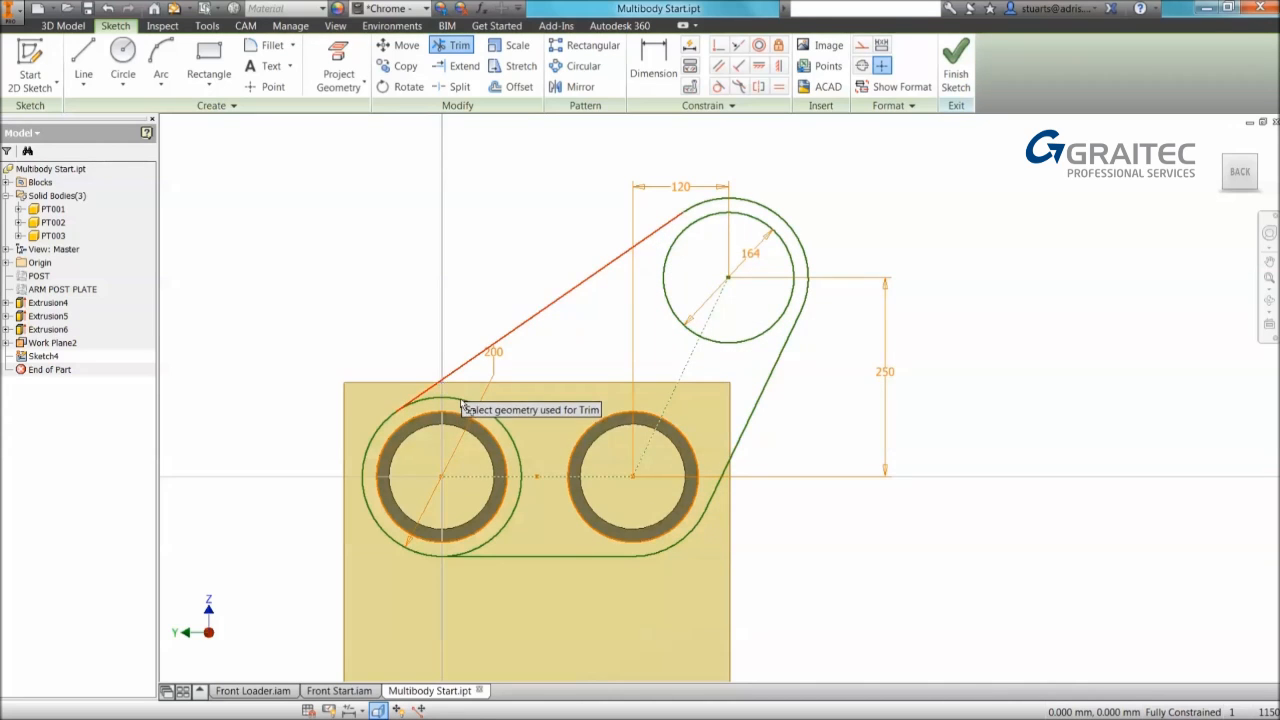
pyautogui.click(519, 462)
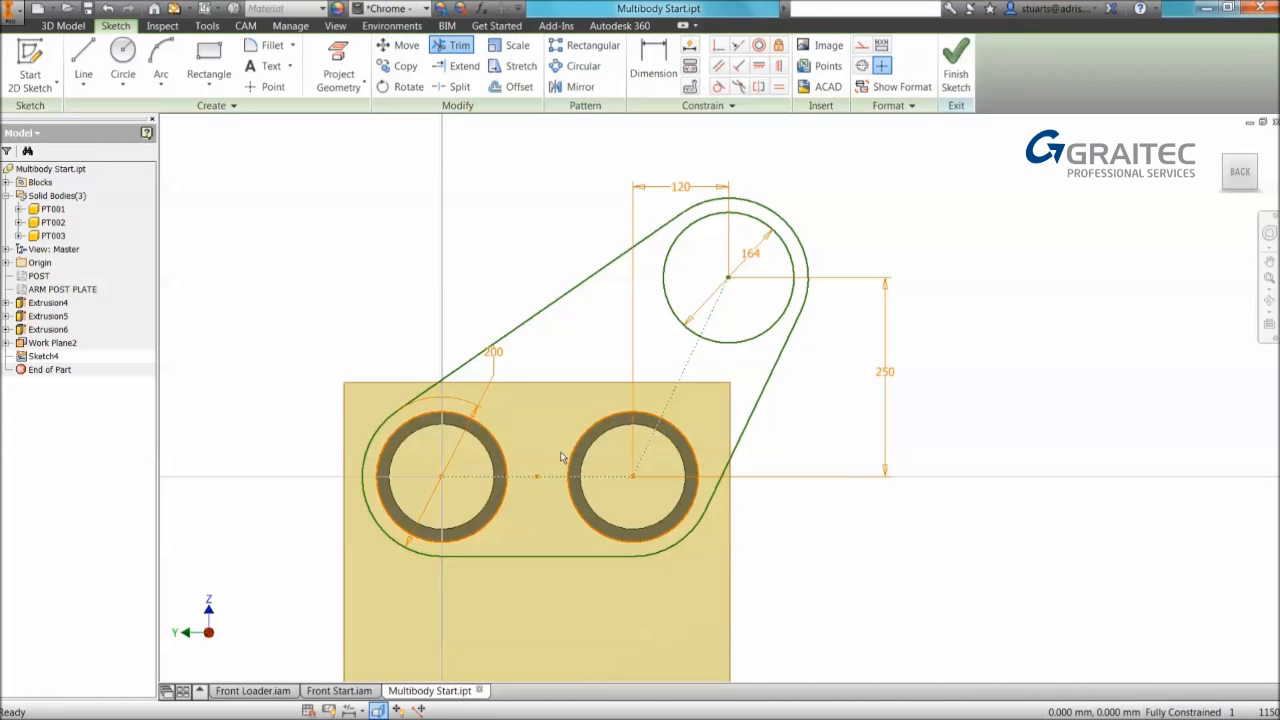
# Step: Finish the sketch and extrude the plate profile around the two tubes 20 mm as a new solid
pyautogui.rightClick(498, 272)
pyautogui.click(468, 309)
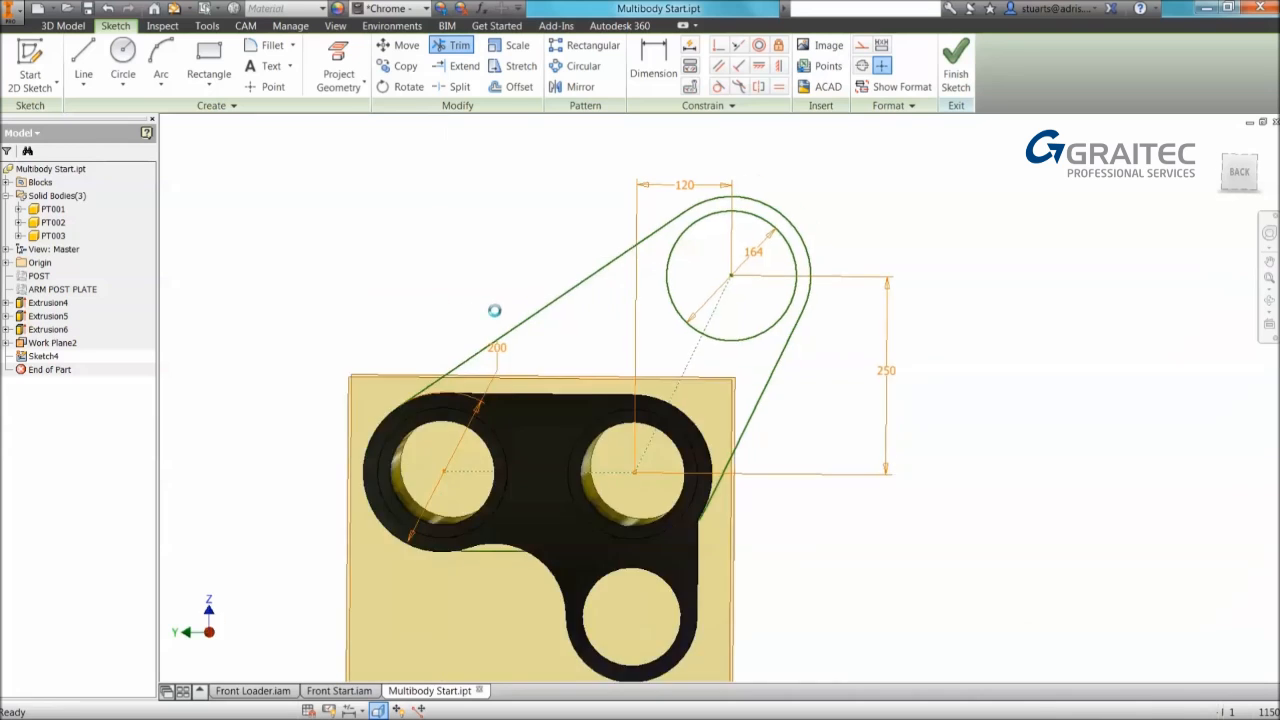
pyautogui.rightClick(553, 249)
pyautogui.click(595, 229)
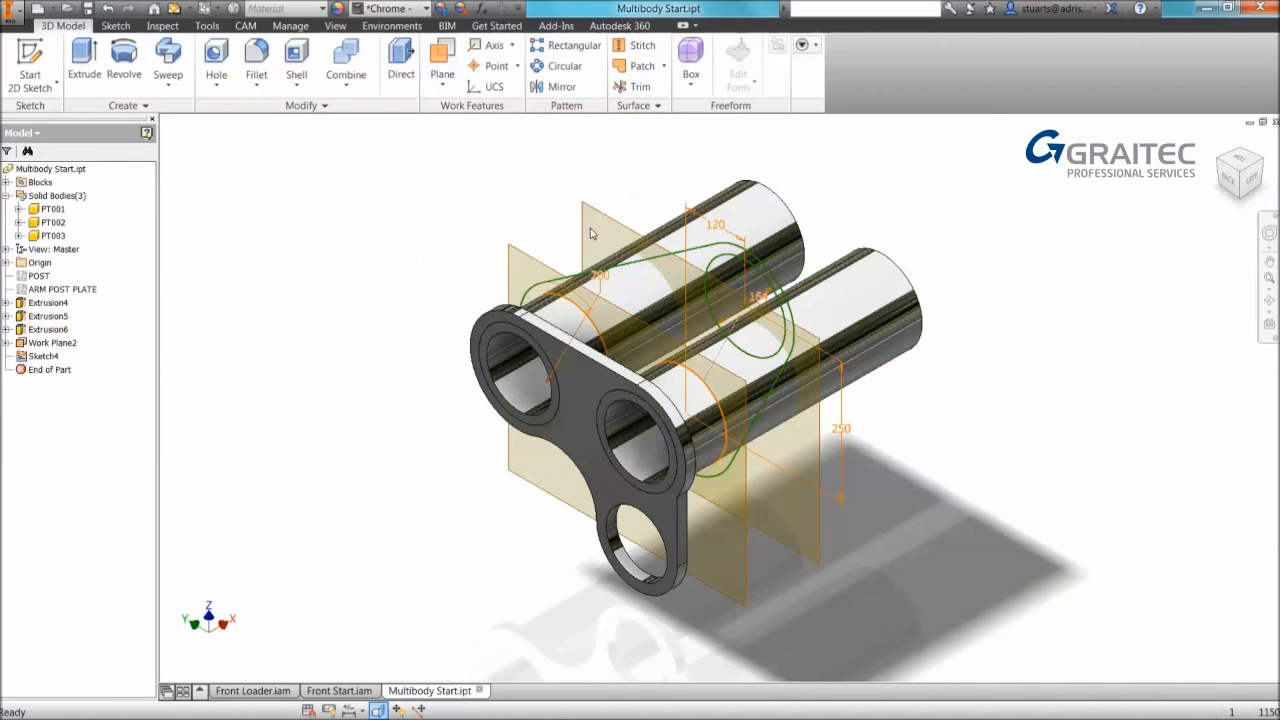
pyautogui.click(605, 282)
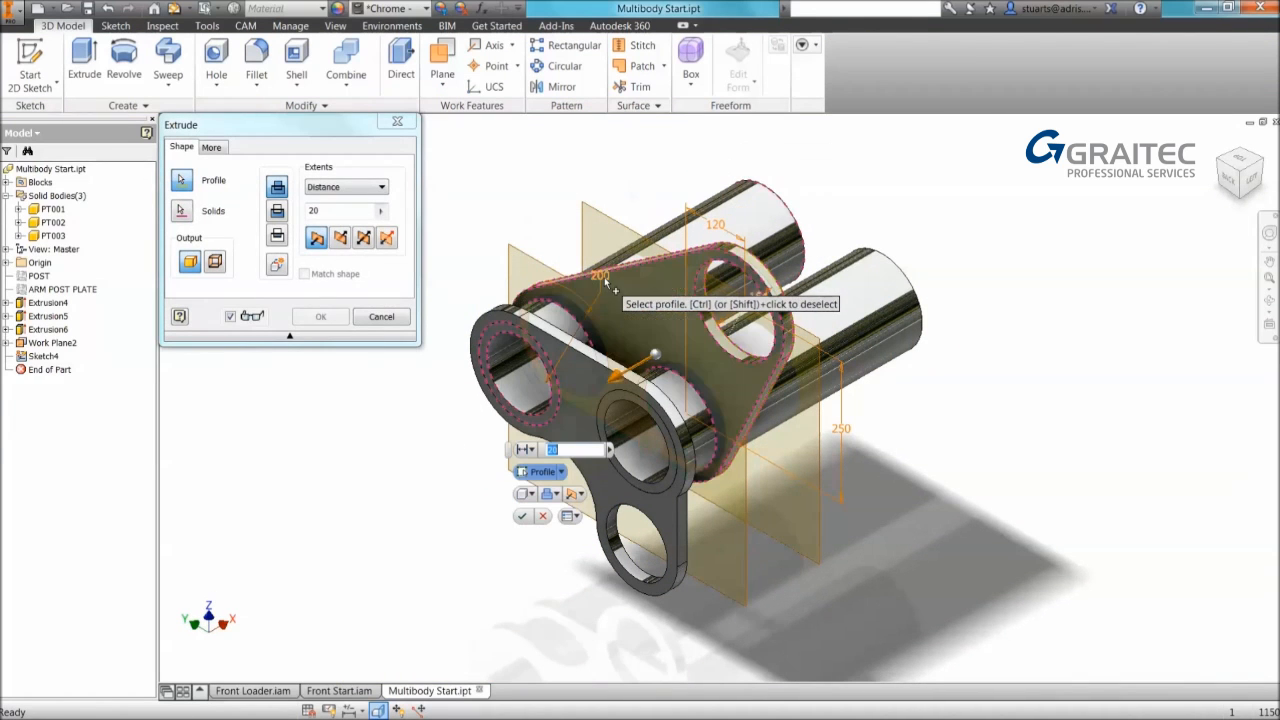
pyautogui.click(279, 267)
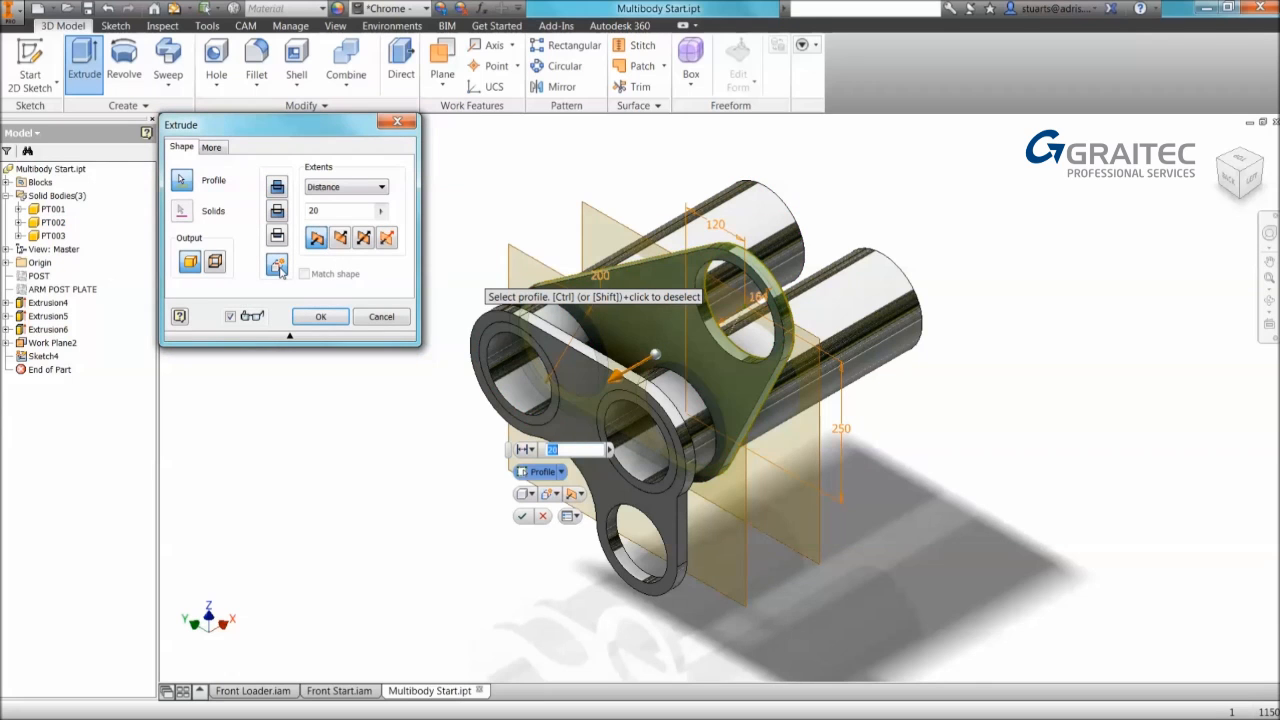
pyautogui.click(320, 316)
# Step: Rename the newly extruded plate's solid body as PT004
pyautogui.click(64, 249)
pyautogui.click(66, 249)
pyautogui.write('PT004')
pyautogui.click(297, 229)
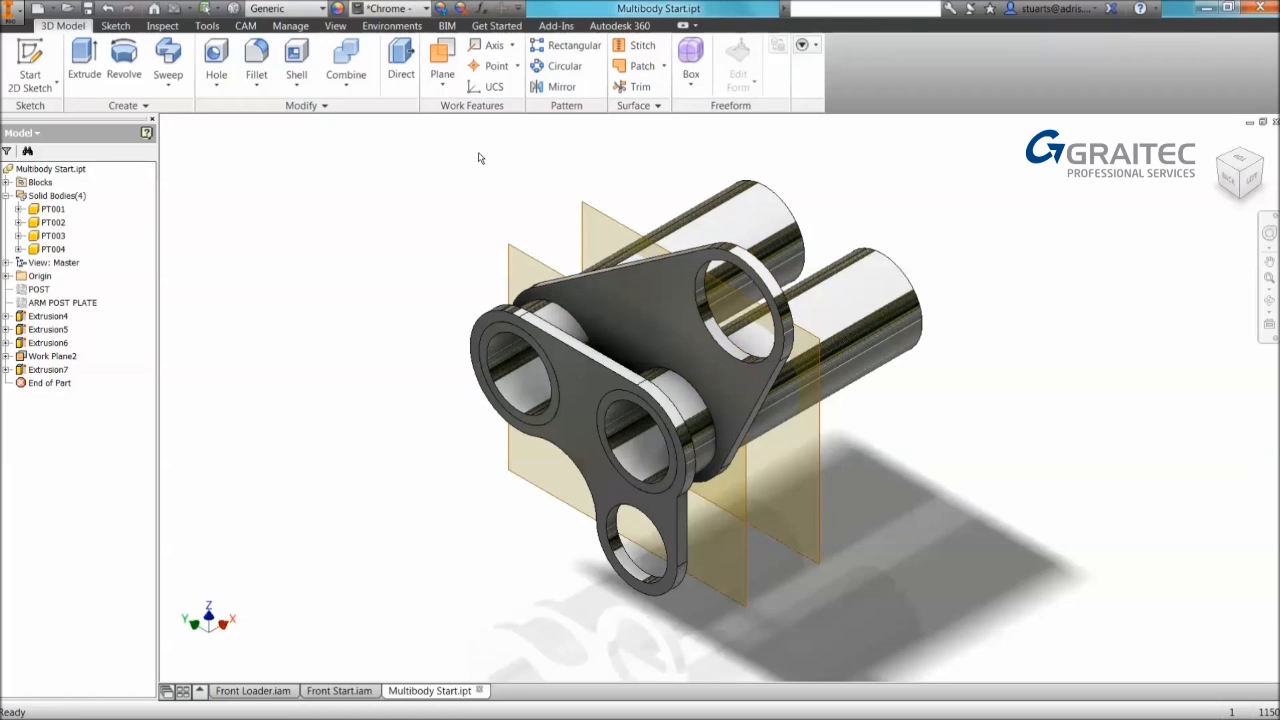
# Step: Mirror the PT004 solid about the work plane midway along the tubes, creating it as a new solid
pyautogui.click(543, 88)
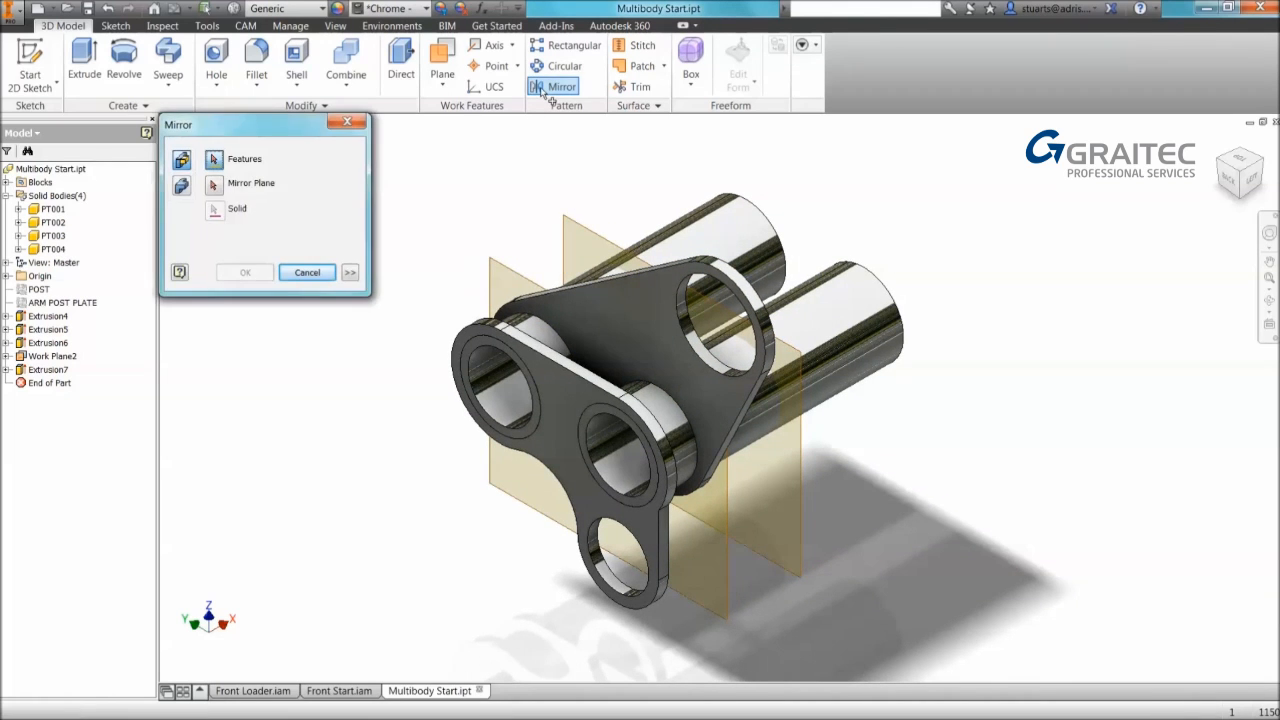
pyautogui.click(181, 187)
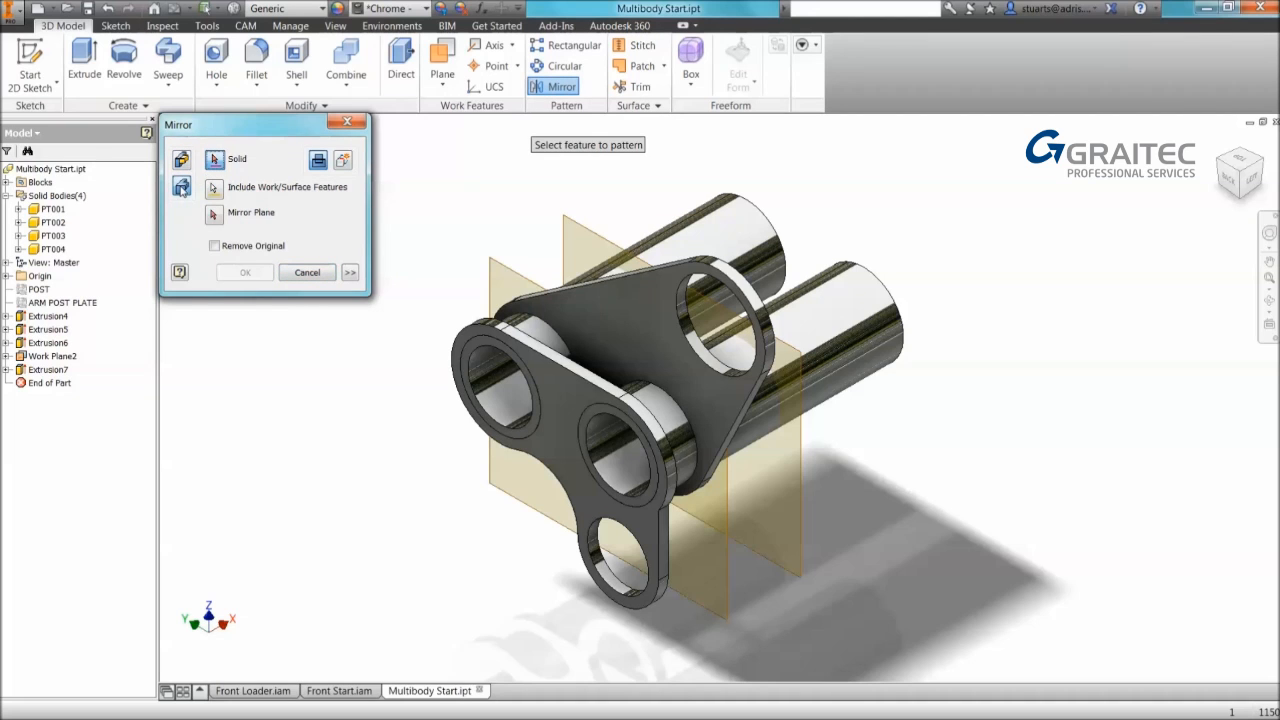
pyautogui.click(343, 160)
pyautogui.click(545, 305)
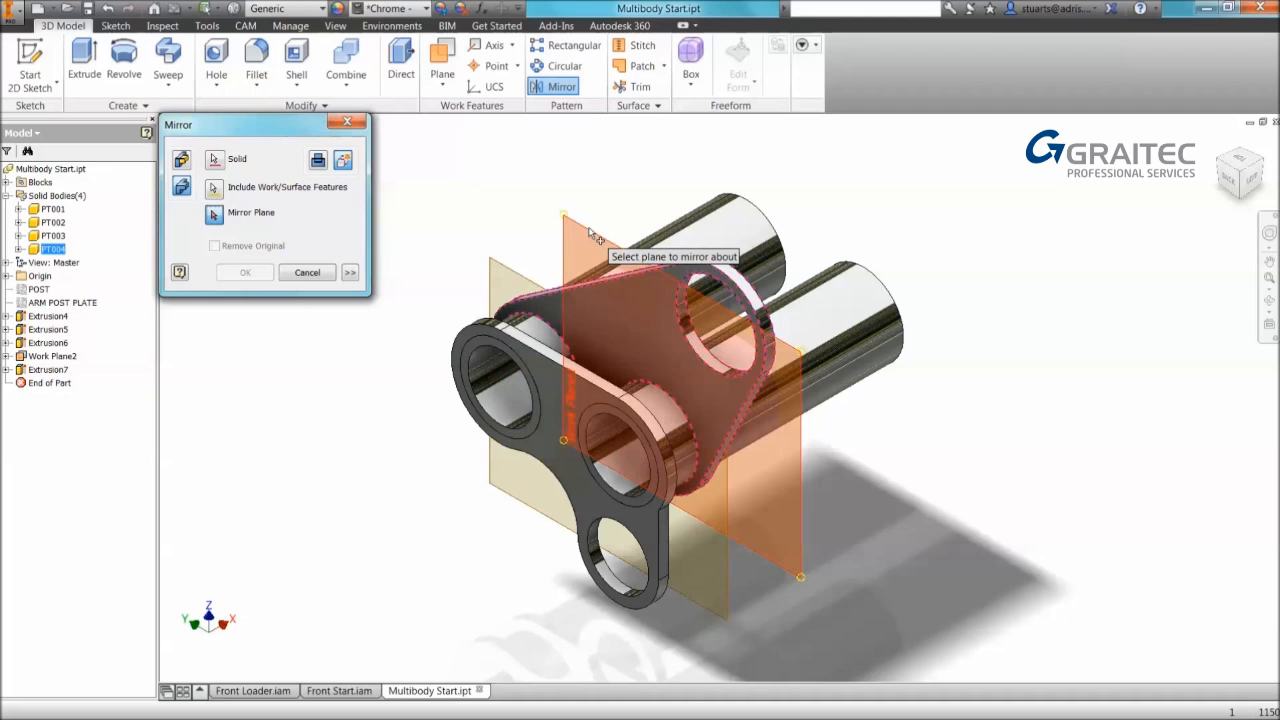
pyautogui.rightClick(587, 234)
pyautogui.click(634, 235)
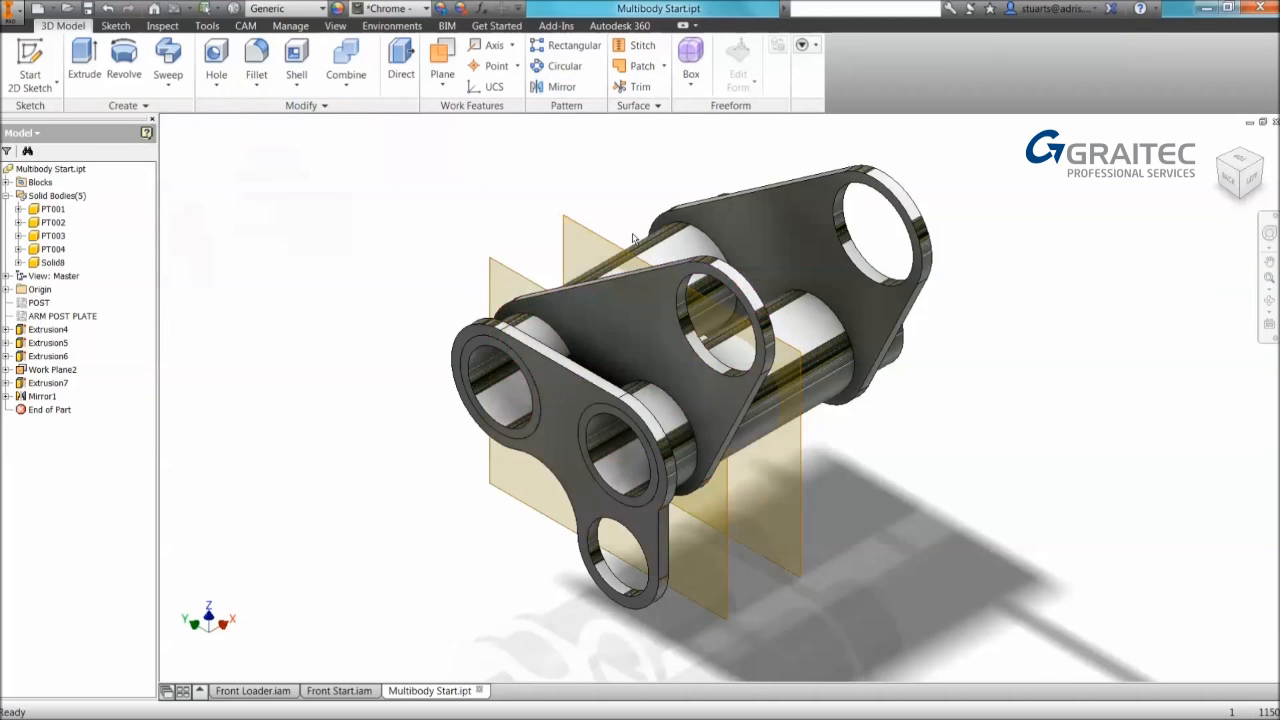
# Step: Mirror the PT003 end plate solid about the same work plane midway along the tubes
pyautogui.click(556, 87)
pyautogui.click(214, 208)
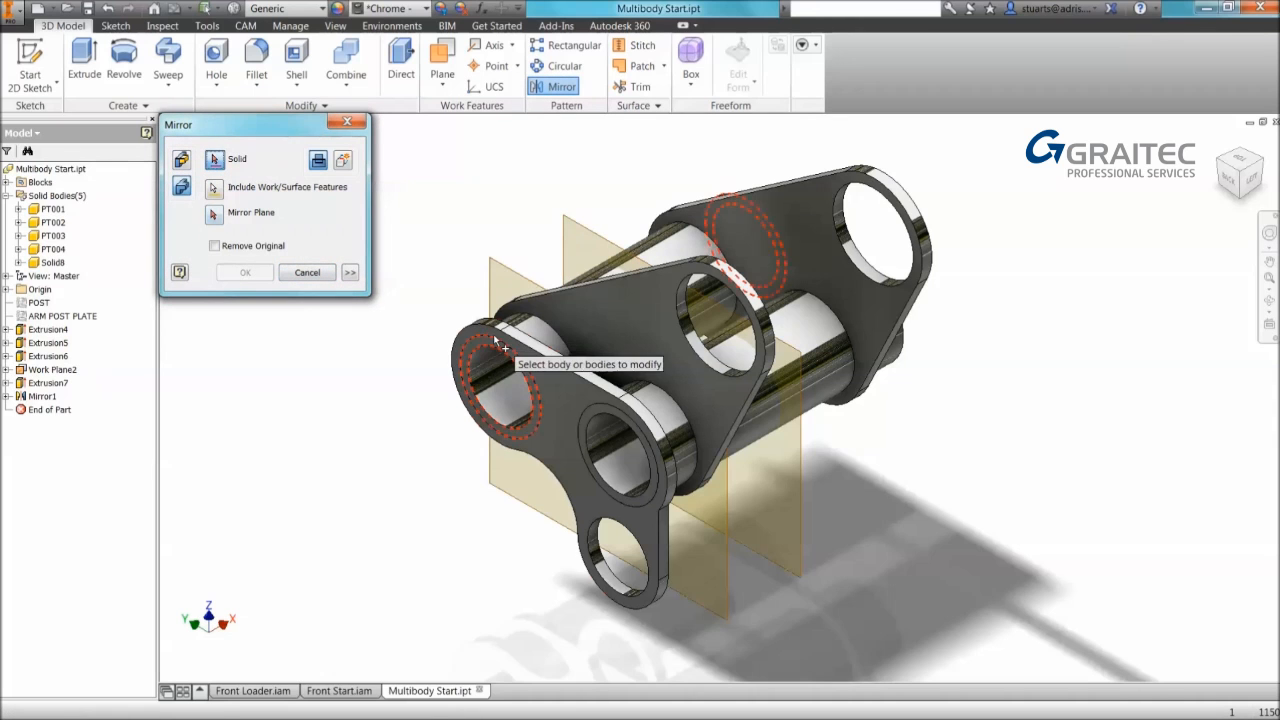
pyautogui.click(505, 320)
pyautogui.click(566, 227)
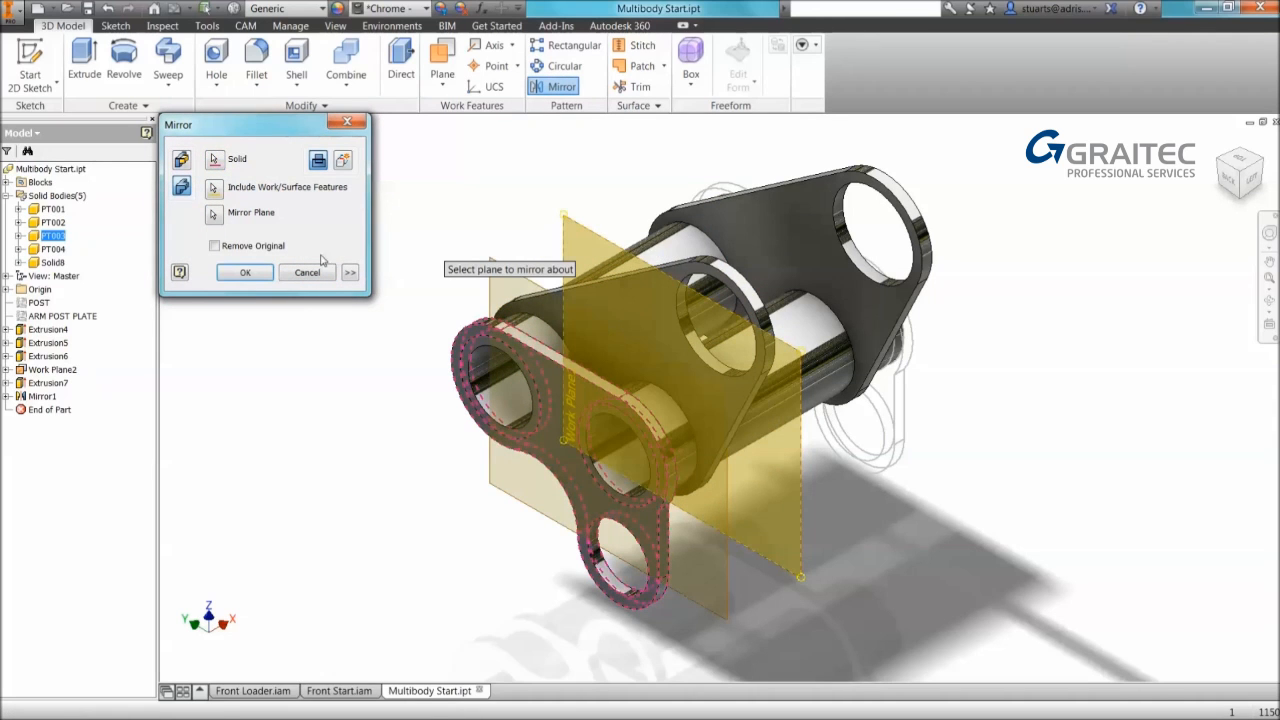
pyautogui.click(247, 272)
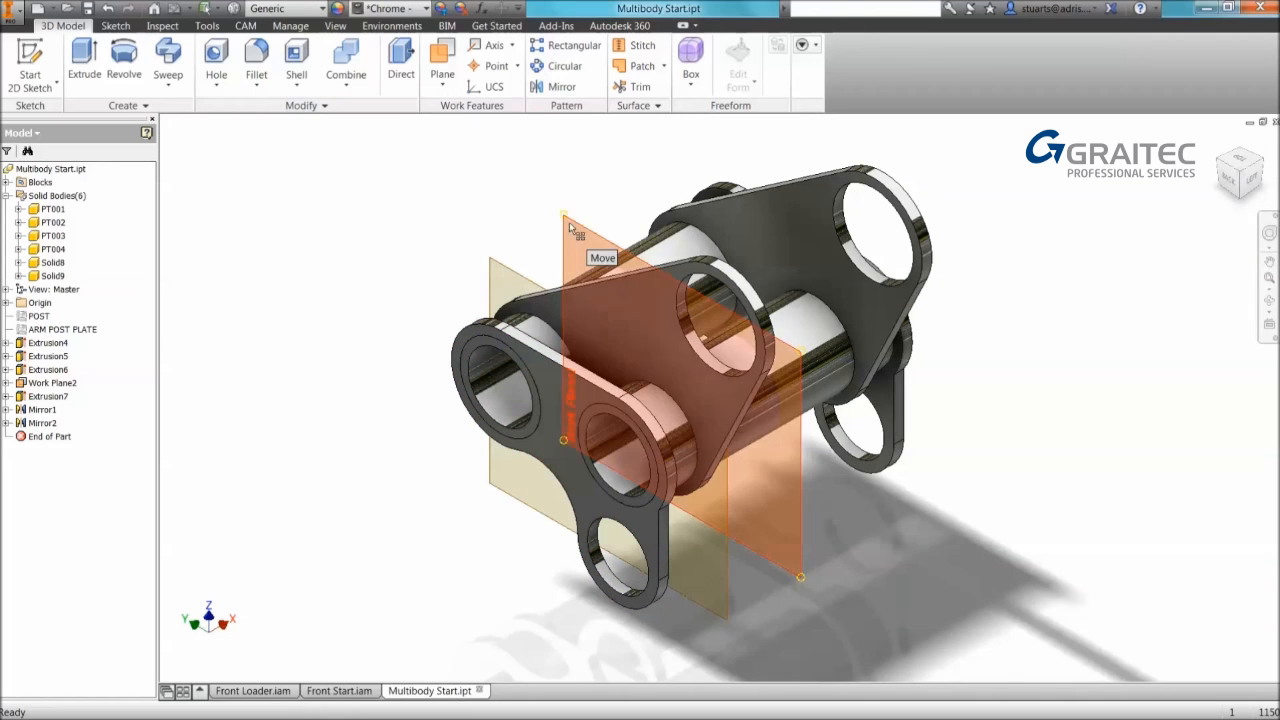
# Step: Hide both visible work planes in the model
pyautogui.click(569, 222)
pyautogui.rightClick(569, 222)
pyautogui.click(480, 243)
pyautogui.click(508, 272)
pyautogui.rightClick(508, 272)
pyautogui.click(445, 287)
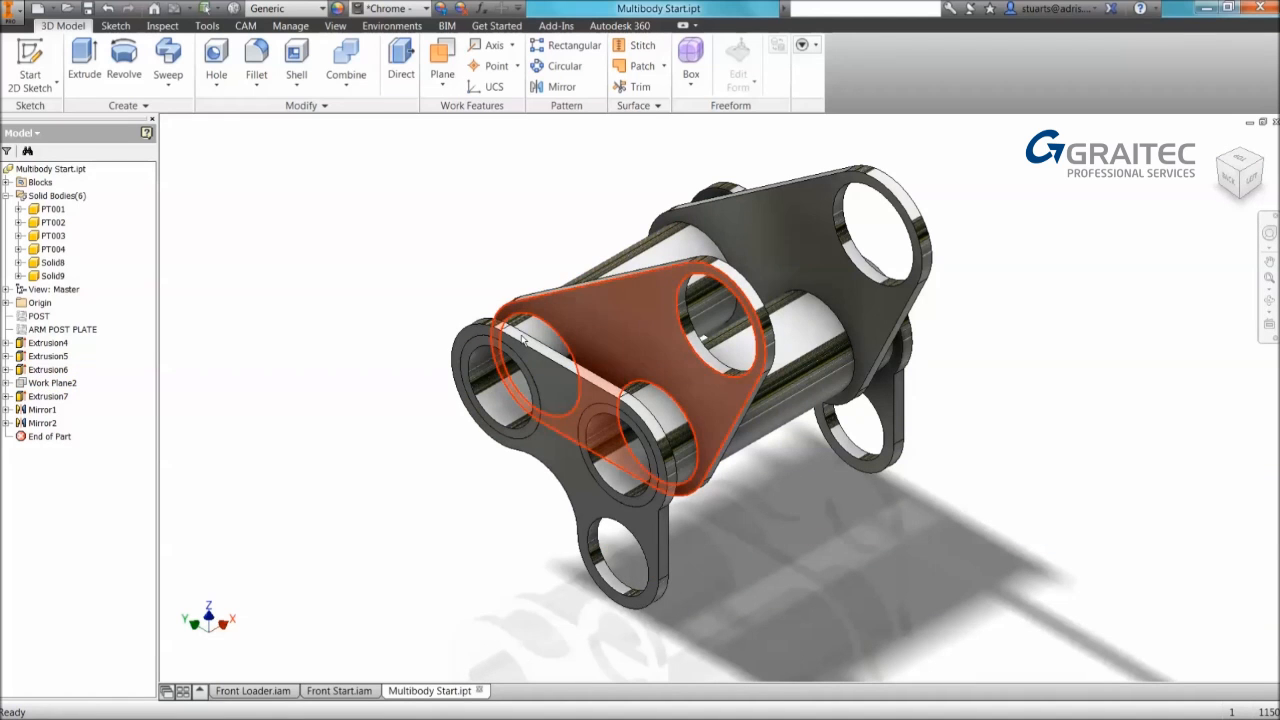
pyautogui.scroll(-5, 501, 330)
pyautogui.keyDown('shift'); pyautogui.moveTo(501, 330); pyautogui.dragTo(1117, 534, button='middle'); pyautogui.keyUp('shift')
pyautogui.moveTo(1261, 576); pyautogui.dragTo(1030, 554, button='middle')
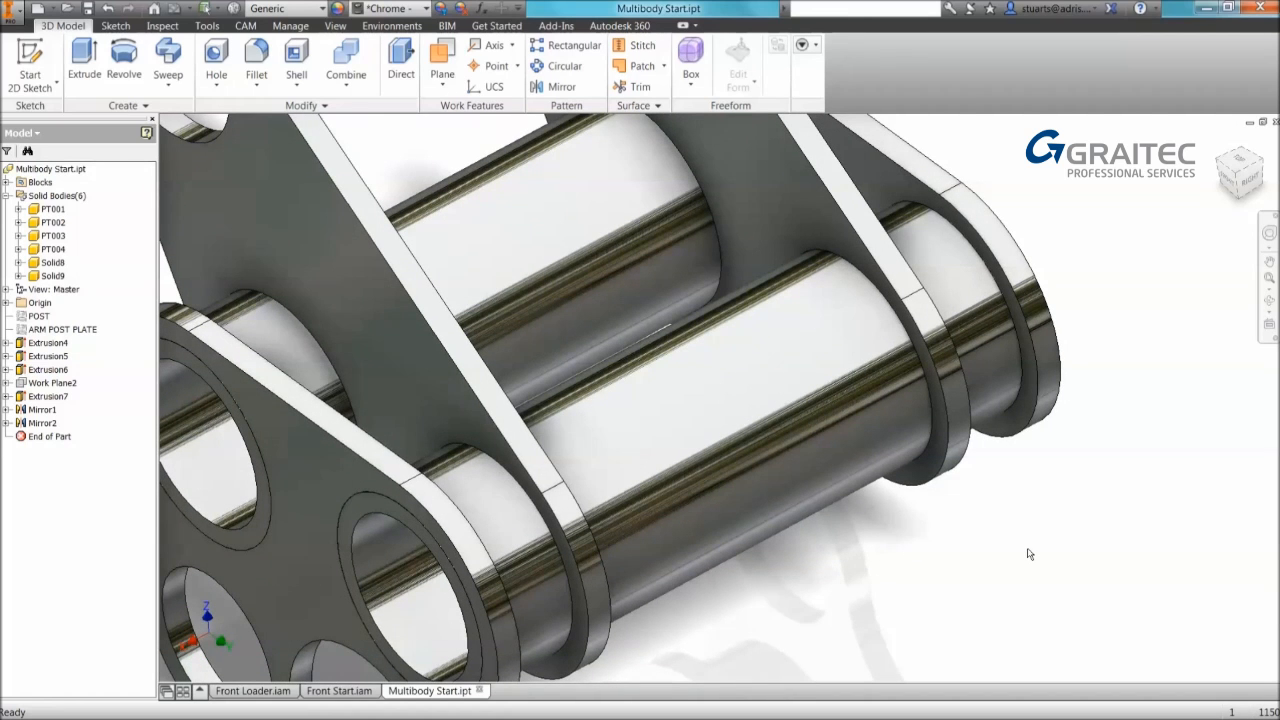
pyautogui.keyDown('shift'); pyautogui.moveTo(1030, 554); pyautogui.dragTo(292, 143, button='middle'); pyautogui.keyUp('shift')
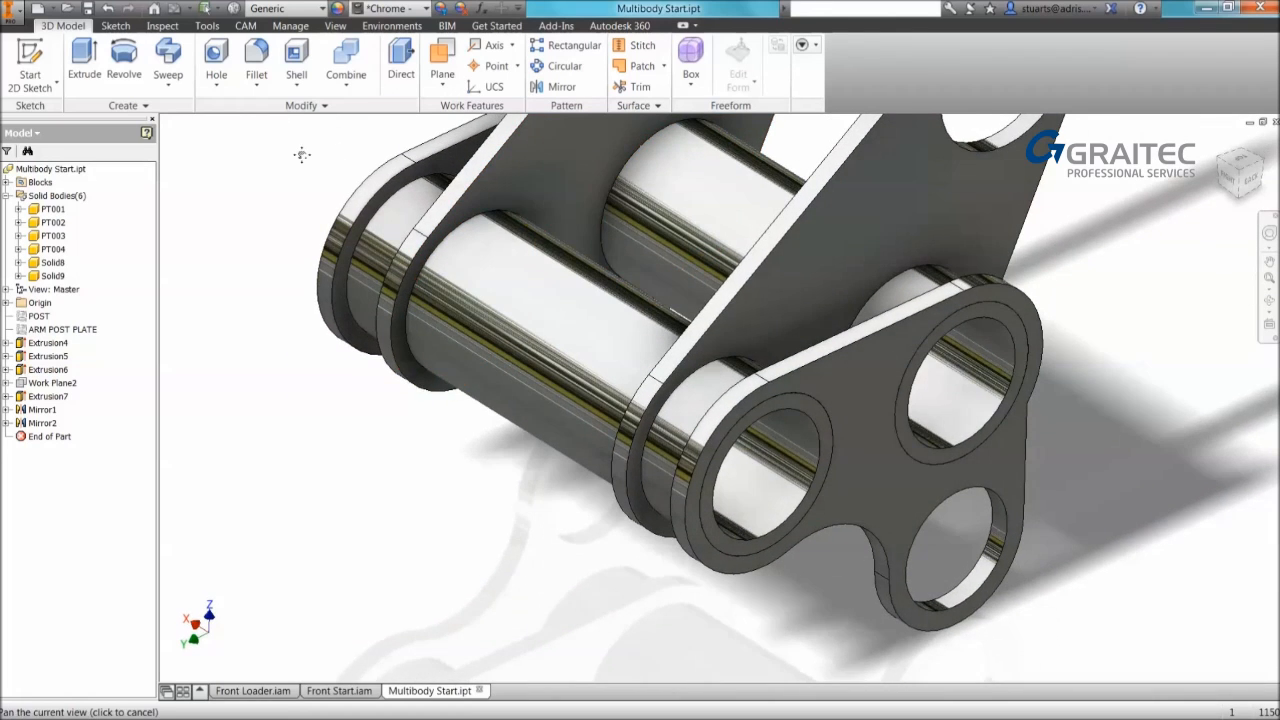
pyautogui.scroll(-5, 380, 222)
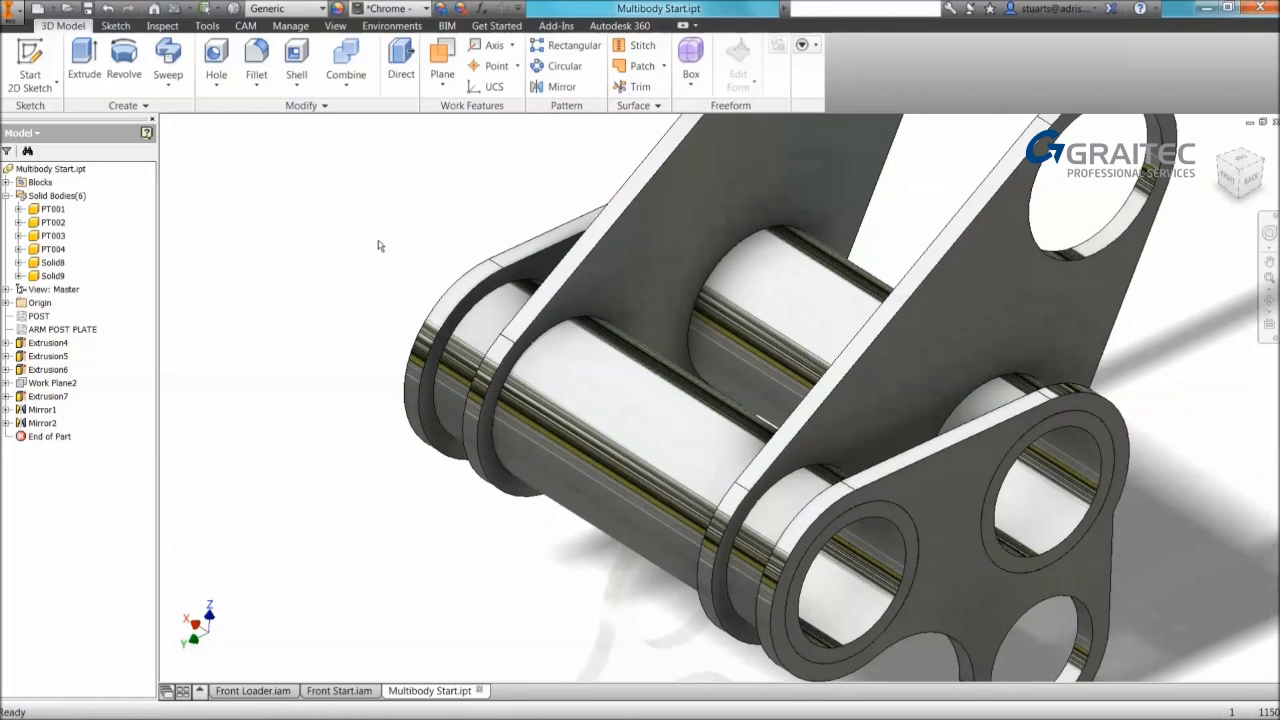
# Step: Set the reflection environment in the application colour options to Chrome.dds from the Textures library and apply it
pyautogui.click(207, 25)
pyautogui.click(293, 62)
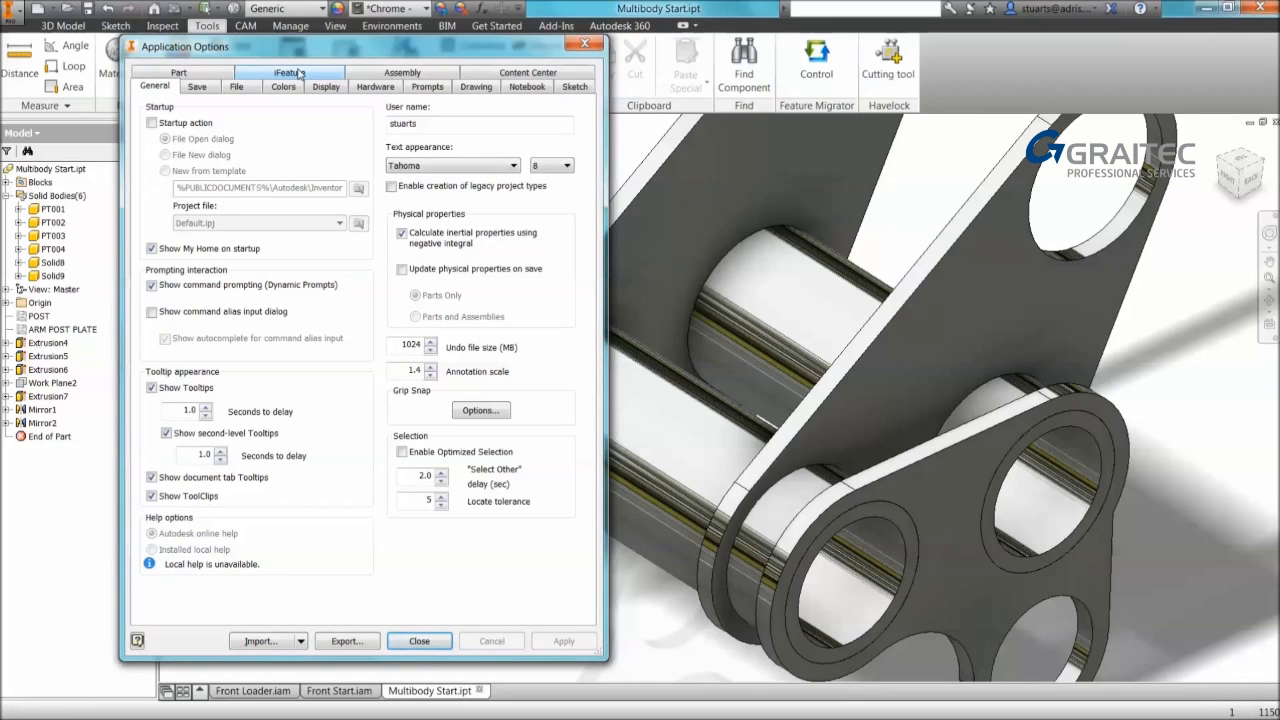
pyautogui.click(284, 88)
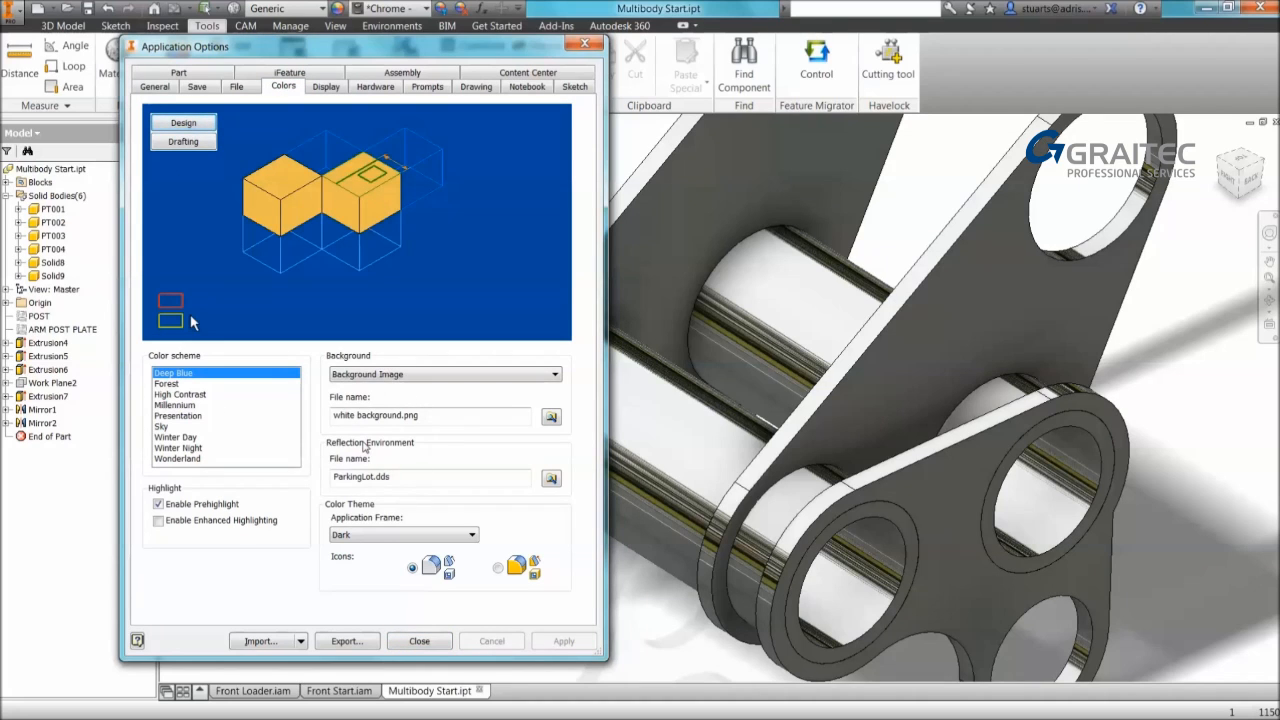
pyautogui.moveTo(429, 480); pyautogui.dragTo(303, 480)
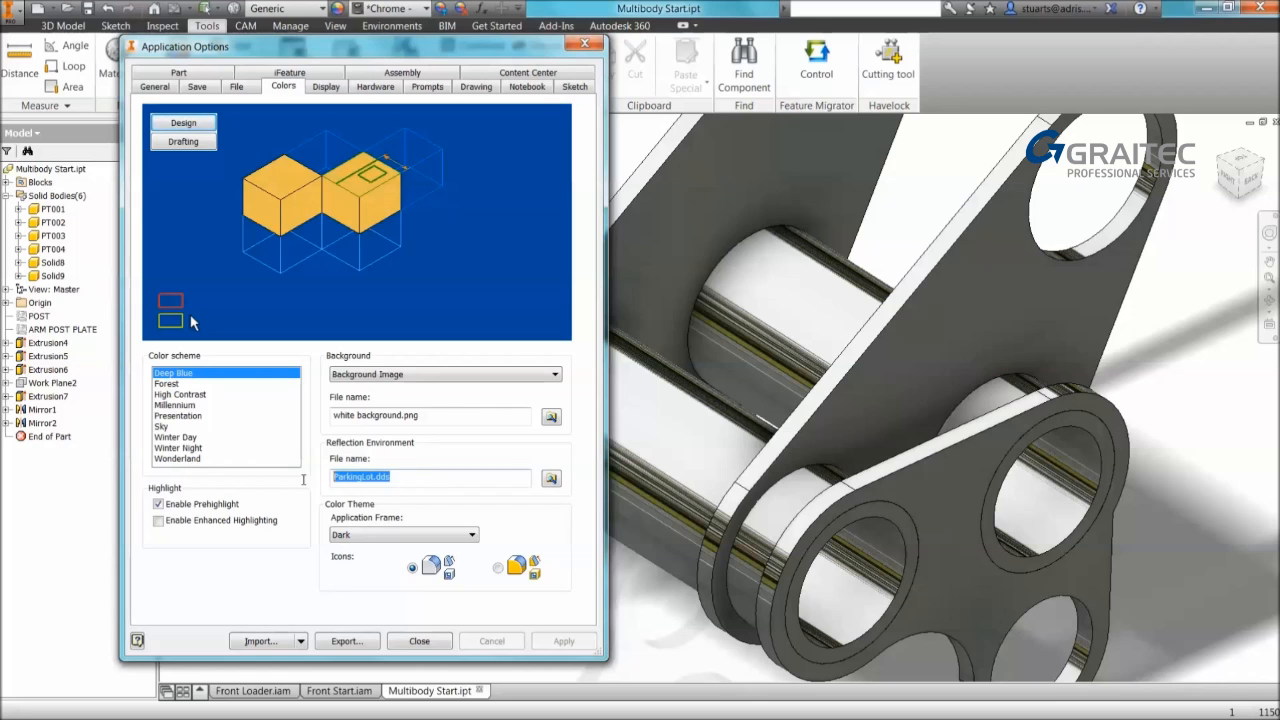
pyautogui.click(548, 480)
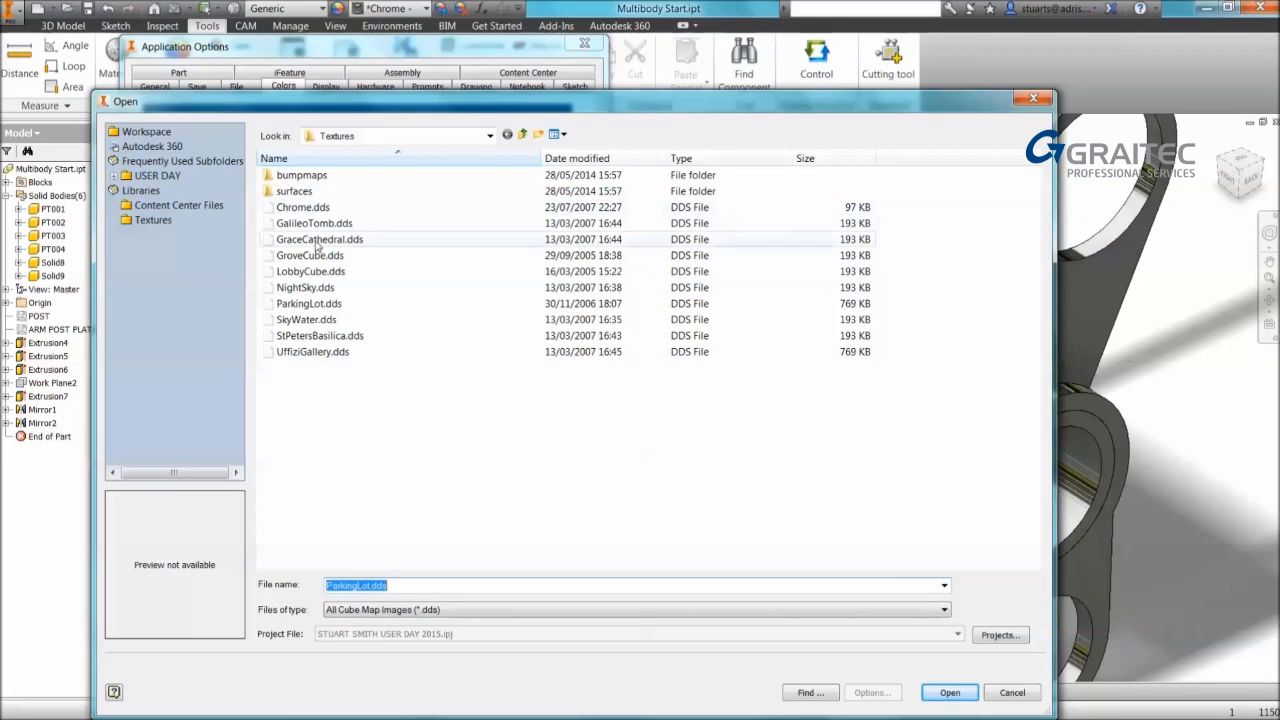
pyautogui.click(395, 612)
pyautogui.click(364, 635)
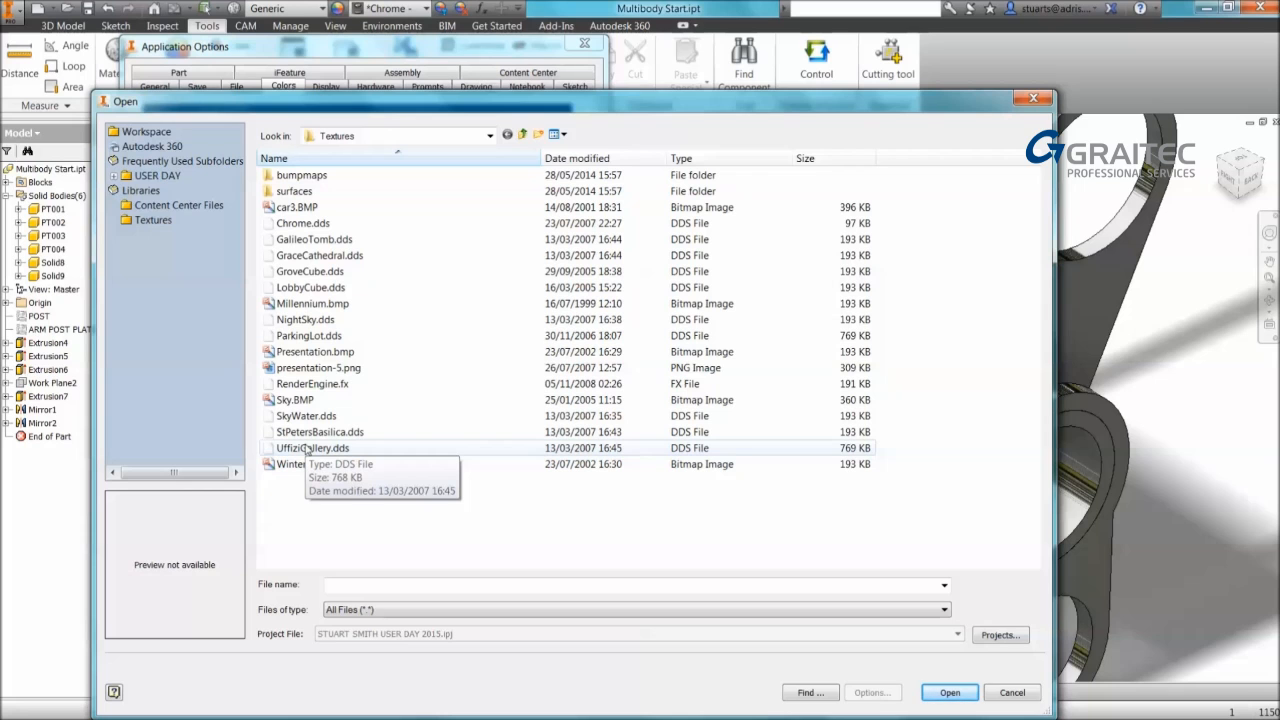
pyautogui.click(292, 223)
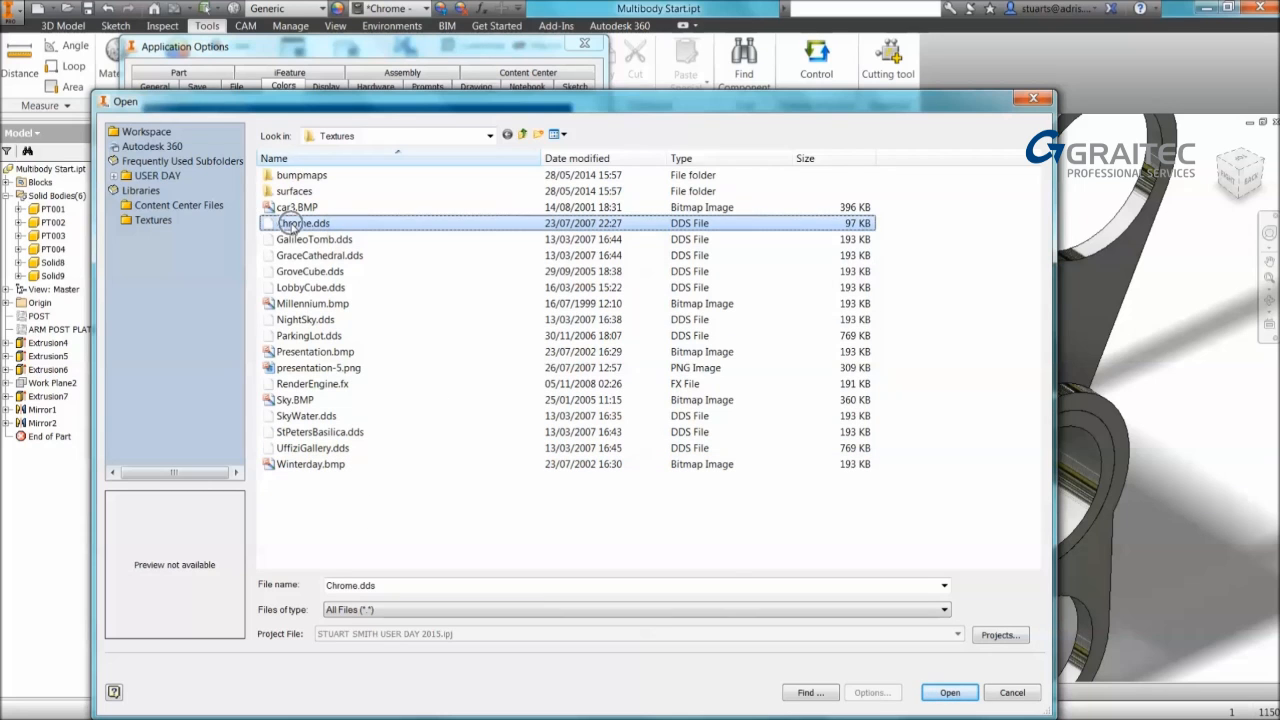
pyautogui.click(949, 692)
pyautogui.click(550, 640)
pyautogui.click(421, 646)
# Step: Rename the mirrored arm plate solid as PT005 and the mirrored end plate solid as PT006
pyautogui.keyDown('shift'); pyautogui.moveTo(505, 599); pyautogui.dragTo(669, 611, button='middle'); pyautogui.keyUp('shift')
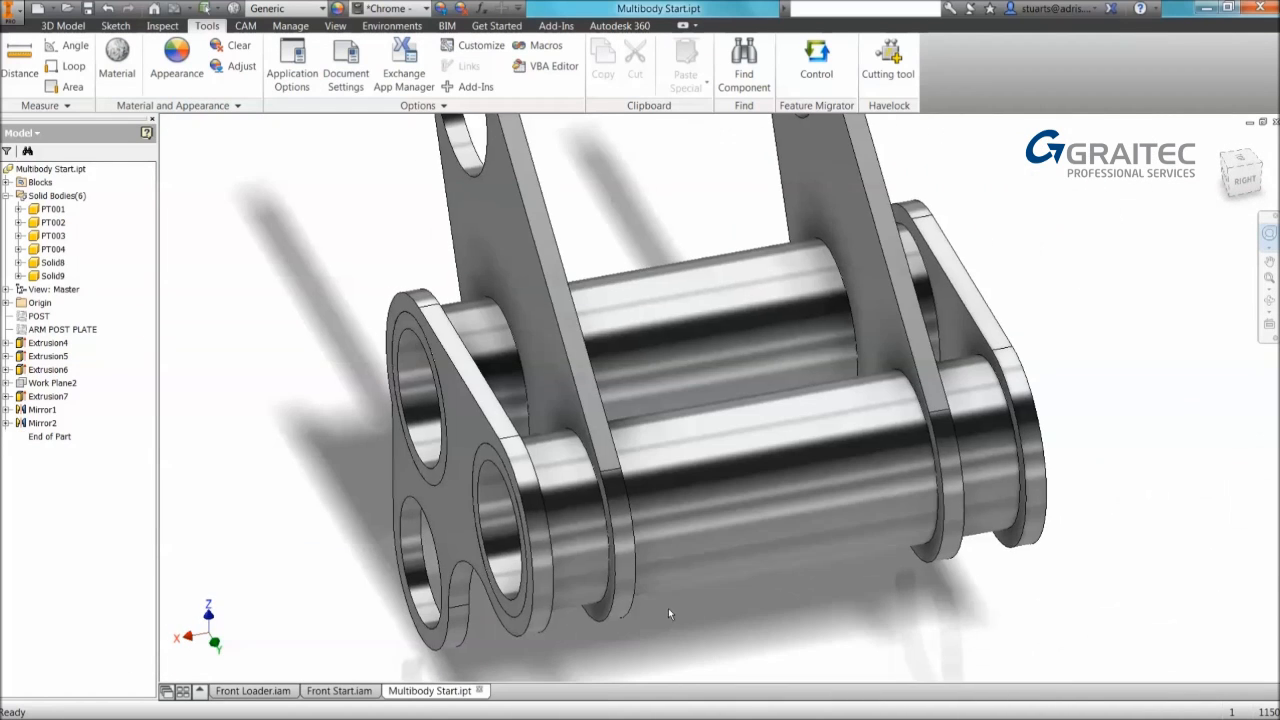
pyautogui.press('F6')
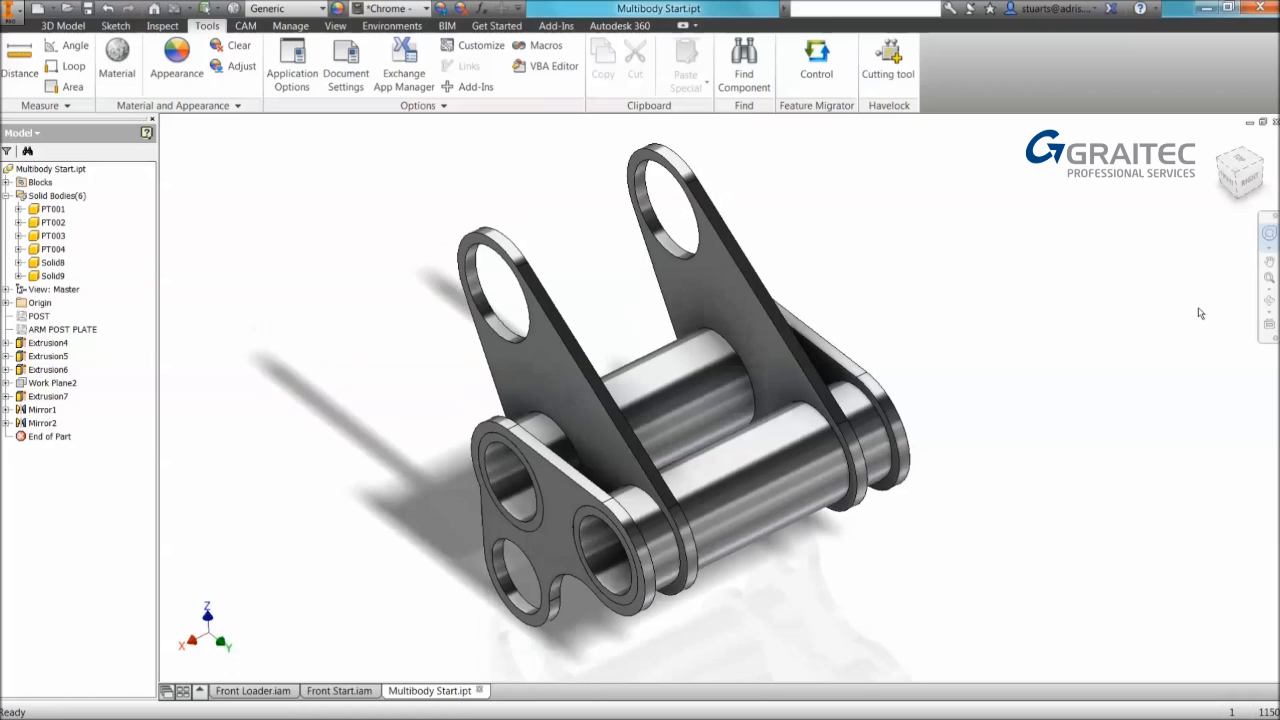
pyautogui.click(1239, 177)
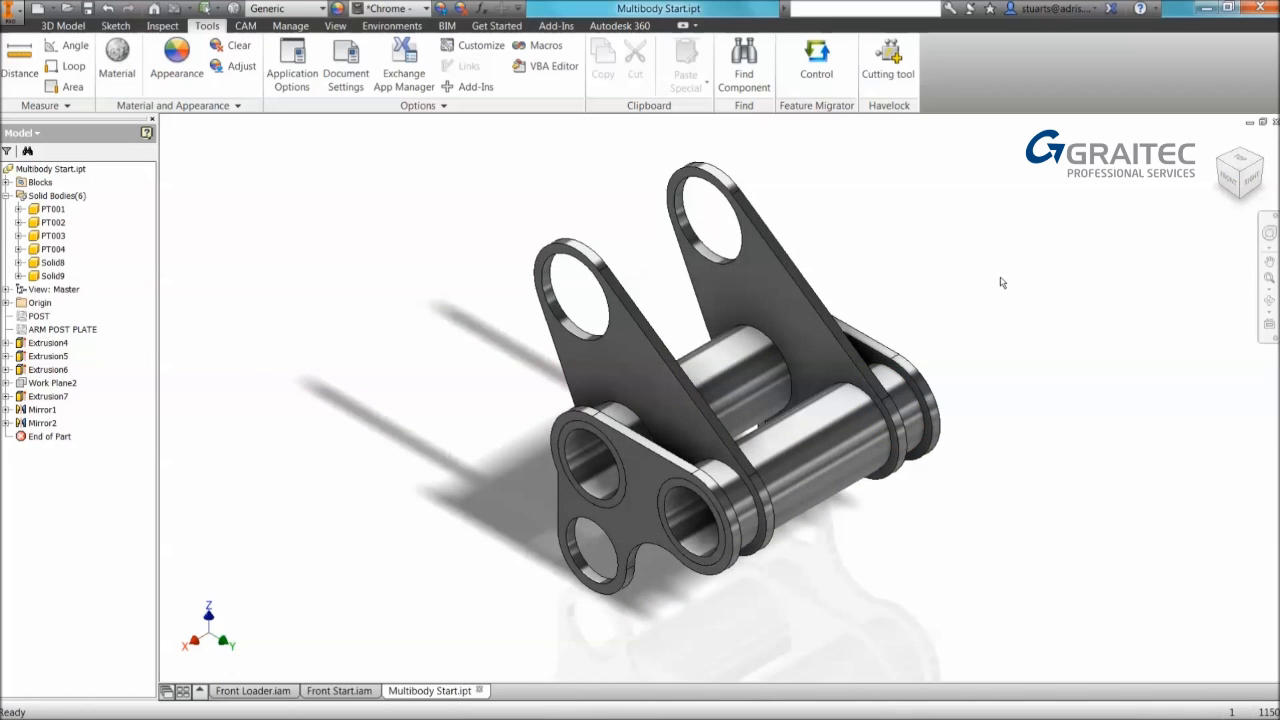
pyautogui.click(68, 264)
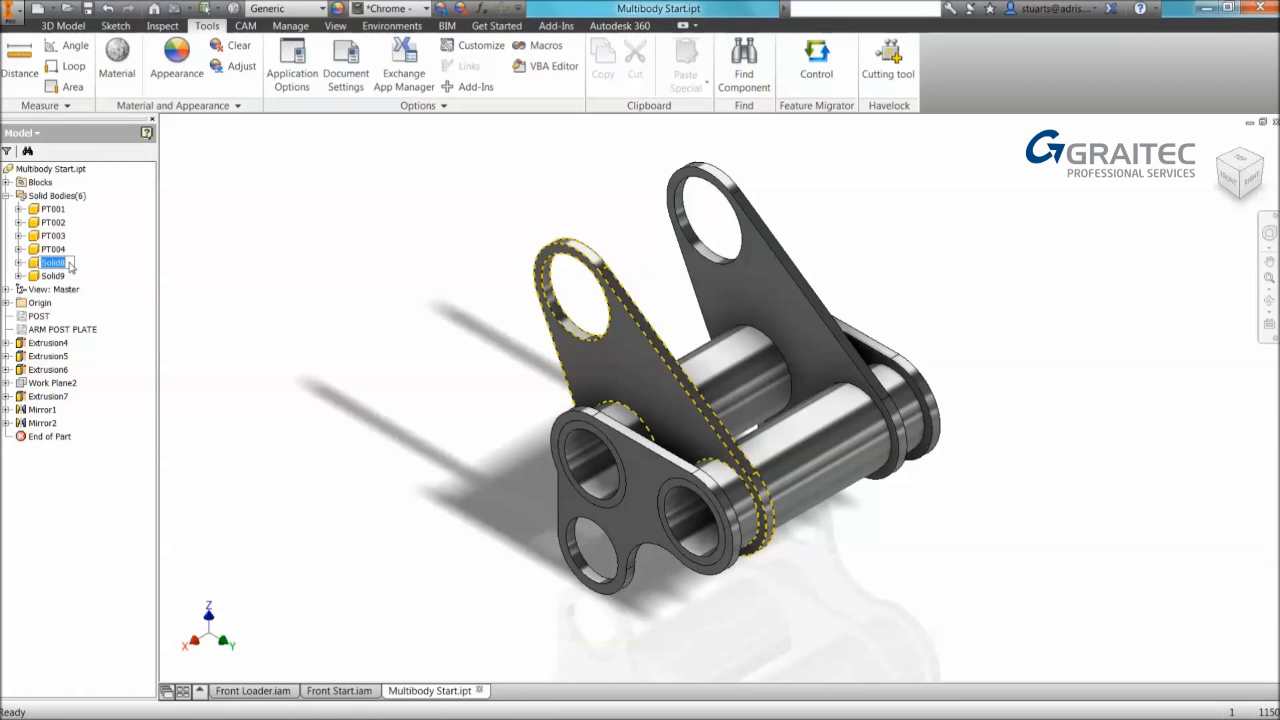
pyautogui.write('PT005')
pyautogui.press('Return')
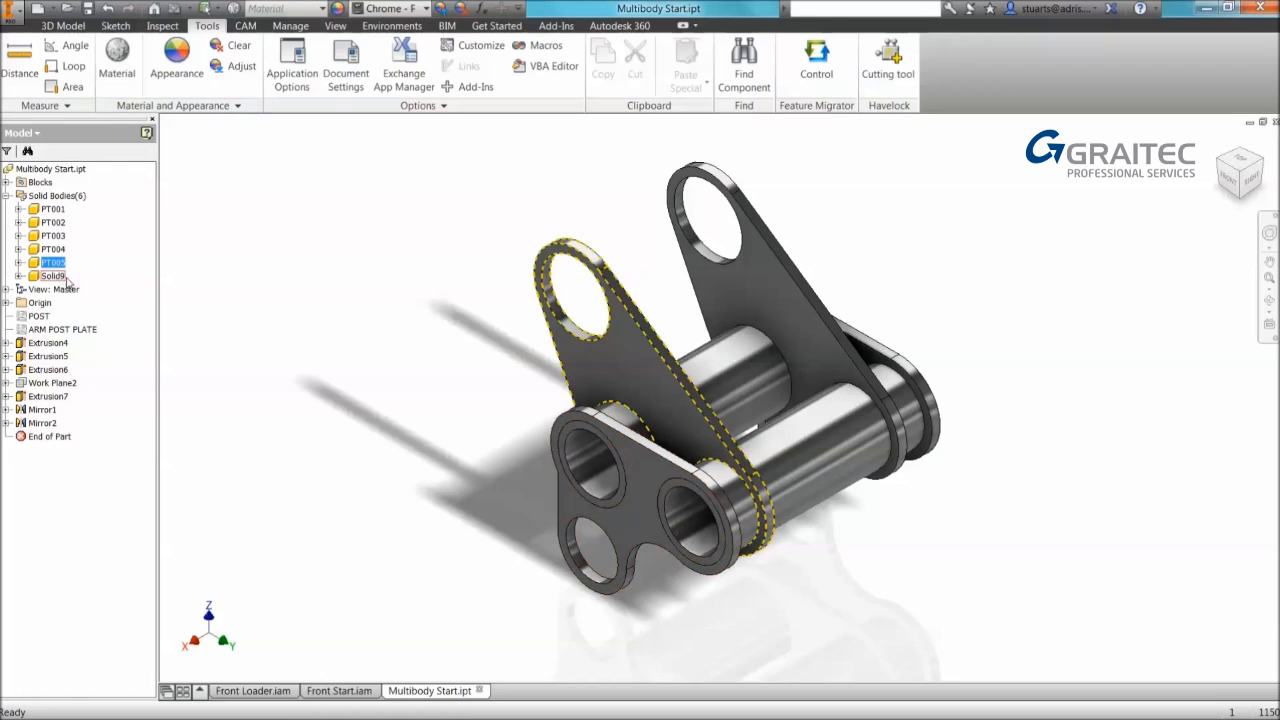
pyautogui.click(52, 276)
pyautogui.click(61, 278)
pyautogui.write('PT00')
pyautogui.press('Return')
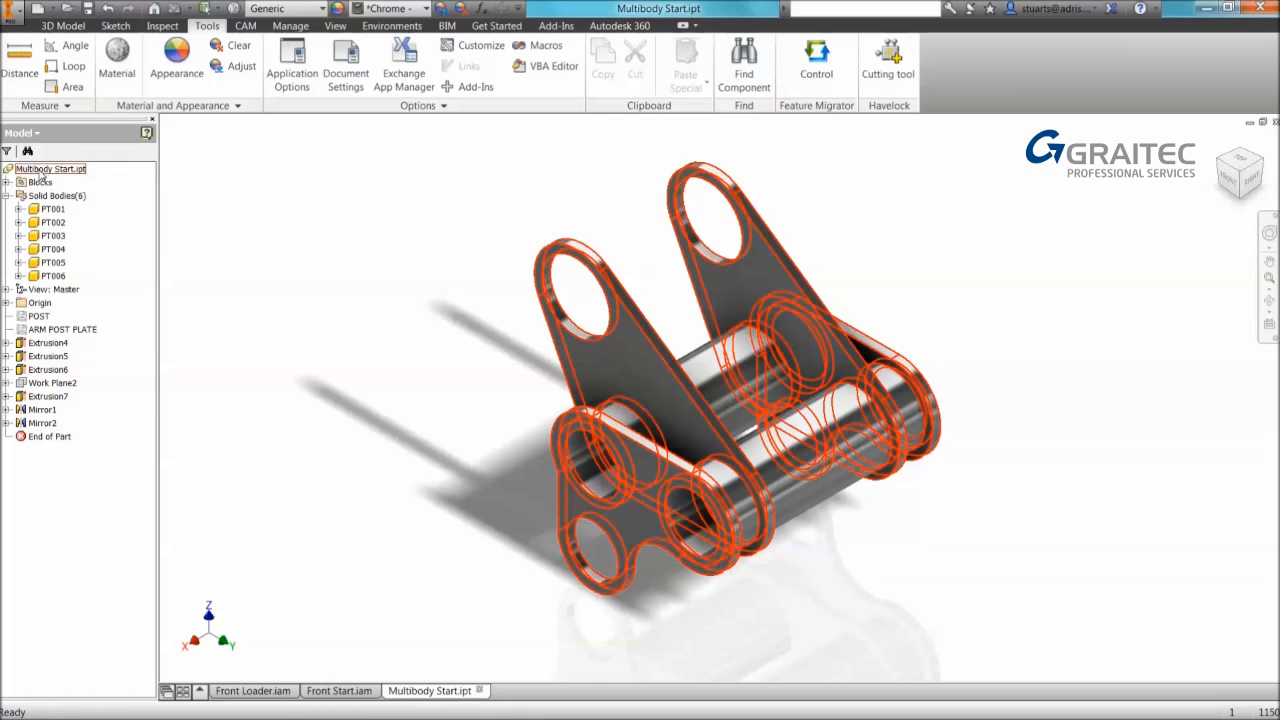
pyautogui.click(414, 233)
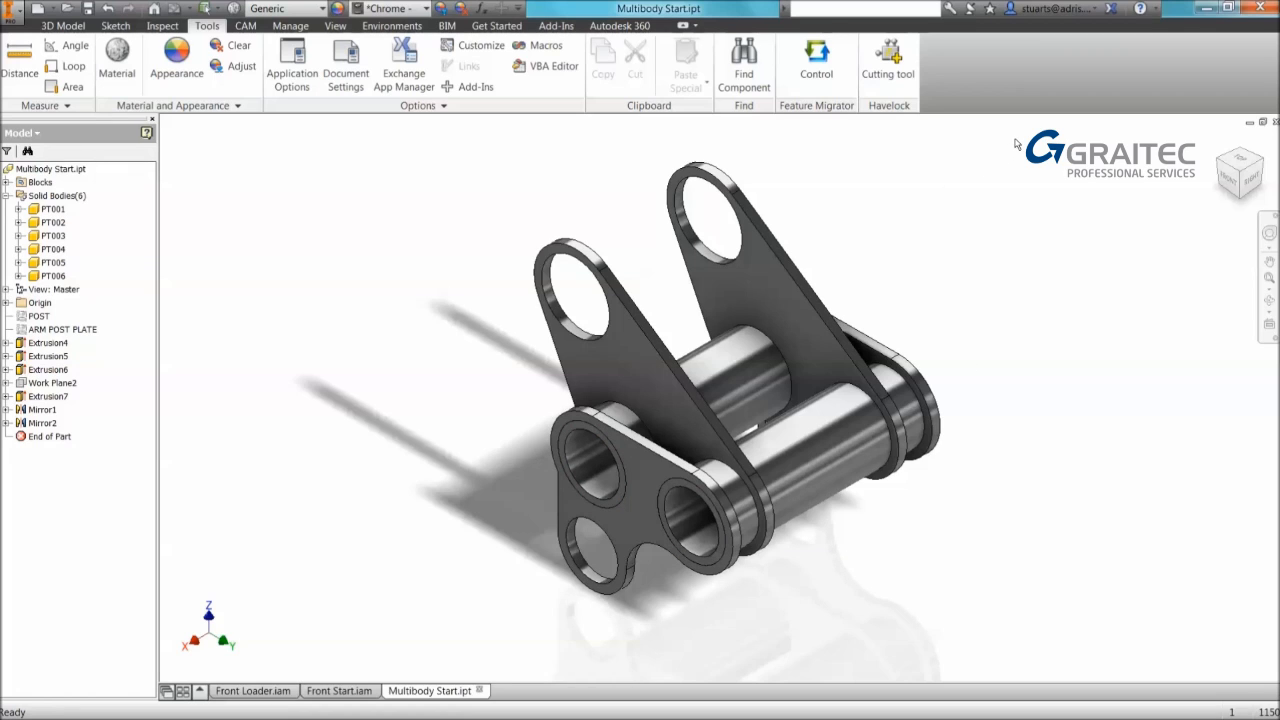
# Step: Start Make Components and select all six solid bodies, PT001 to PT006, for conversion
pyautogui.click(290, 26)
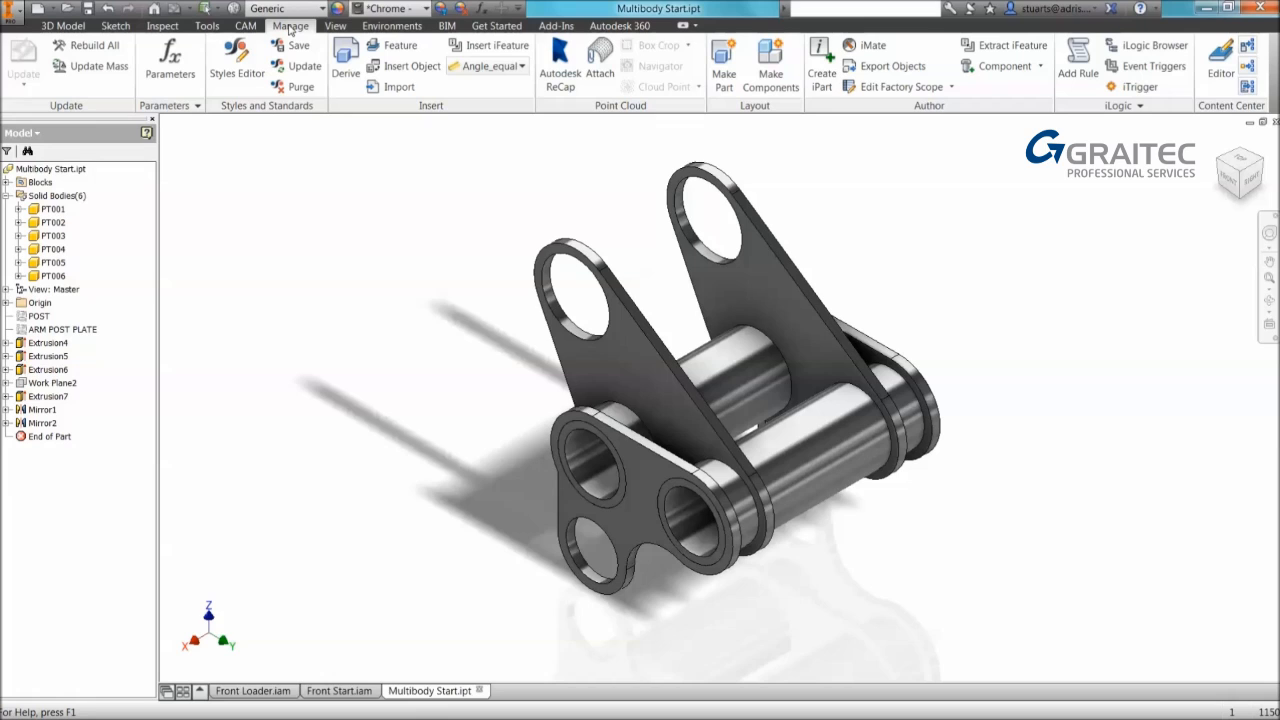
pyautogui.click(780, 56)
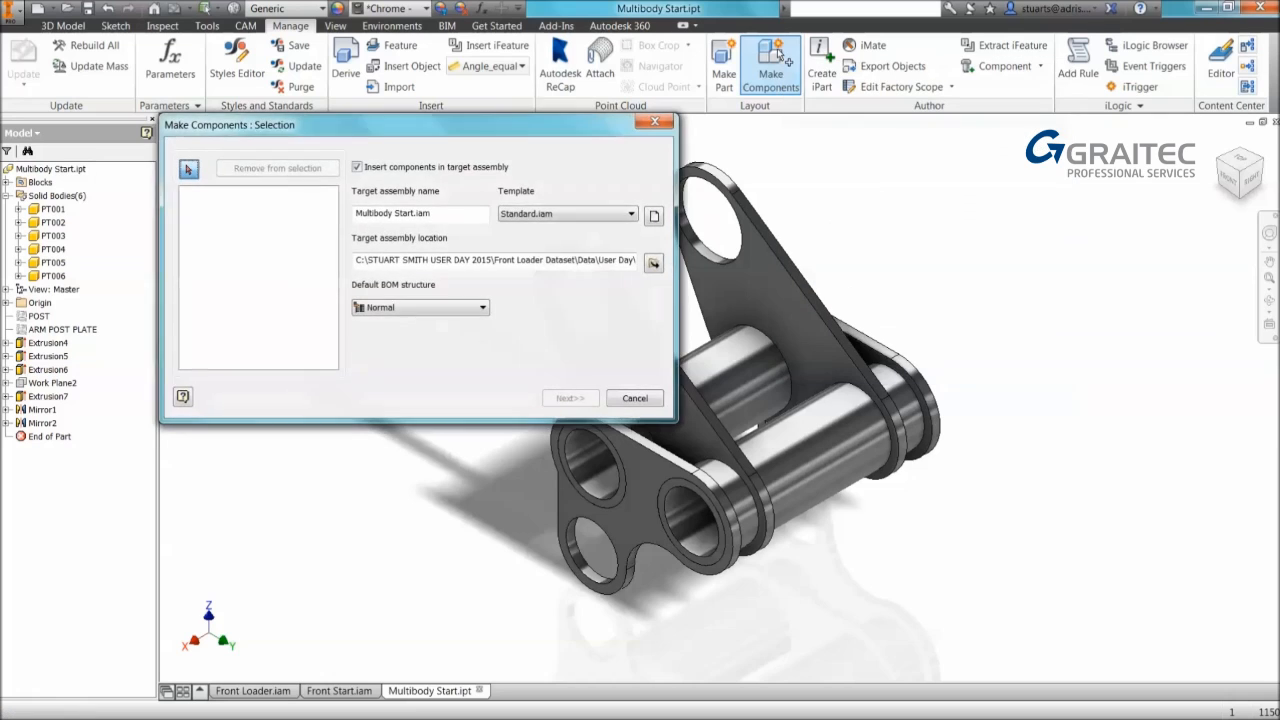
pyautogui.moveTo(430, 133); pyautogui.dragTo(368, 73)
pyautogui.moveTo(918, 272); pyautogui.dragTo(1078, 272, button='middle')
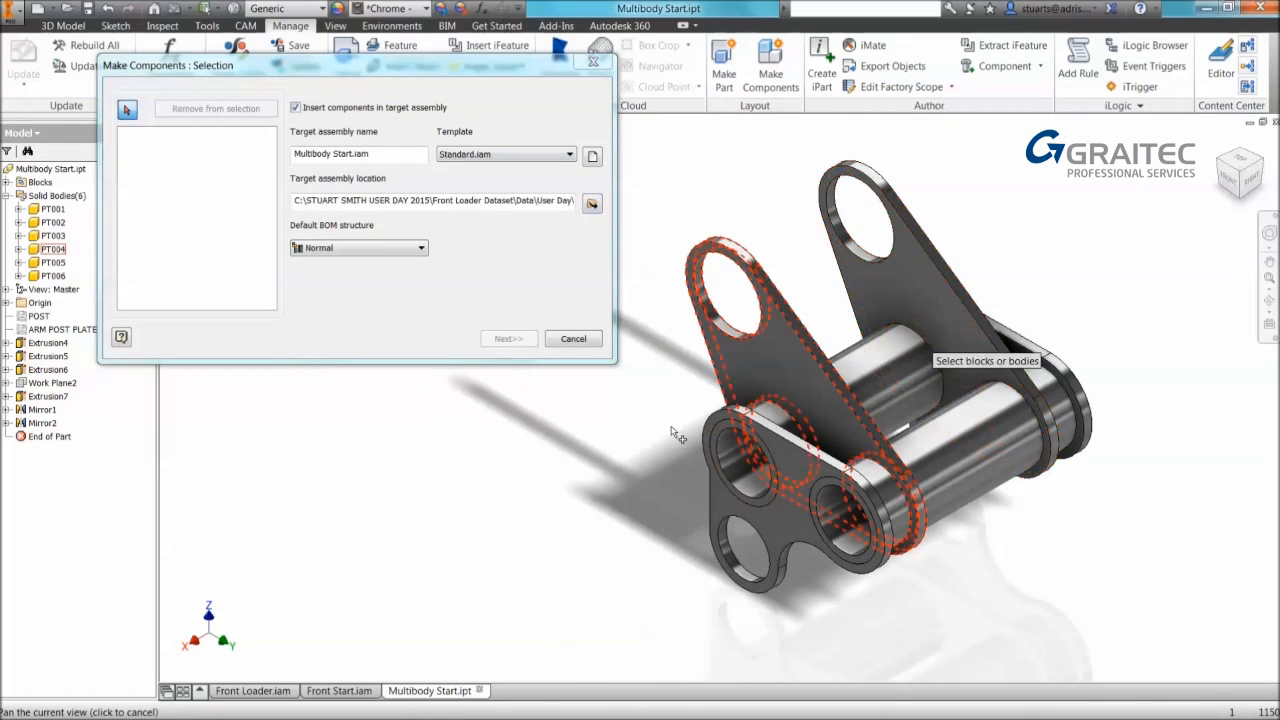
pyautogui.click(52, 209)
pyautogui.keyDown('shift'); pyautogui.click(52, 276); pyautogui.keyUp('shift')
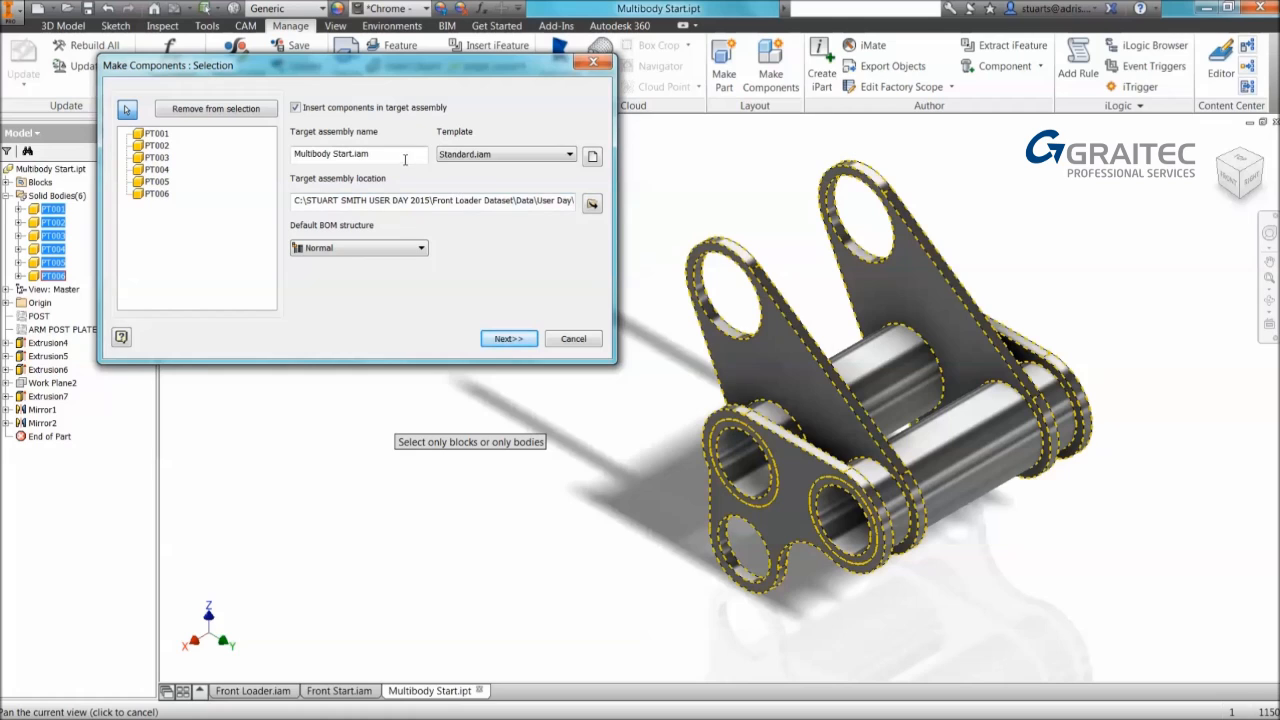
# Step: Name the target assembly AS001 and continue to the component settings for the bodies
pyautogui.moveTo(388, 156); pyautogui.dragTo(252, 168)
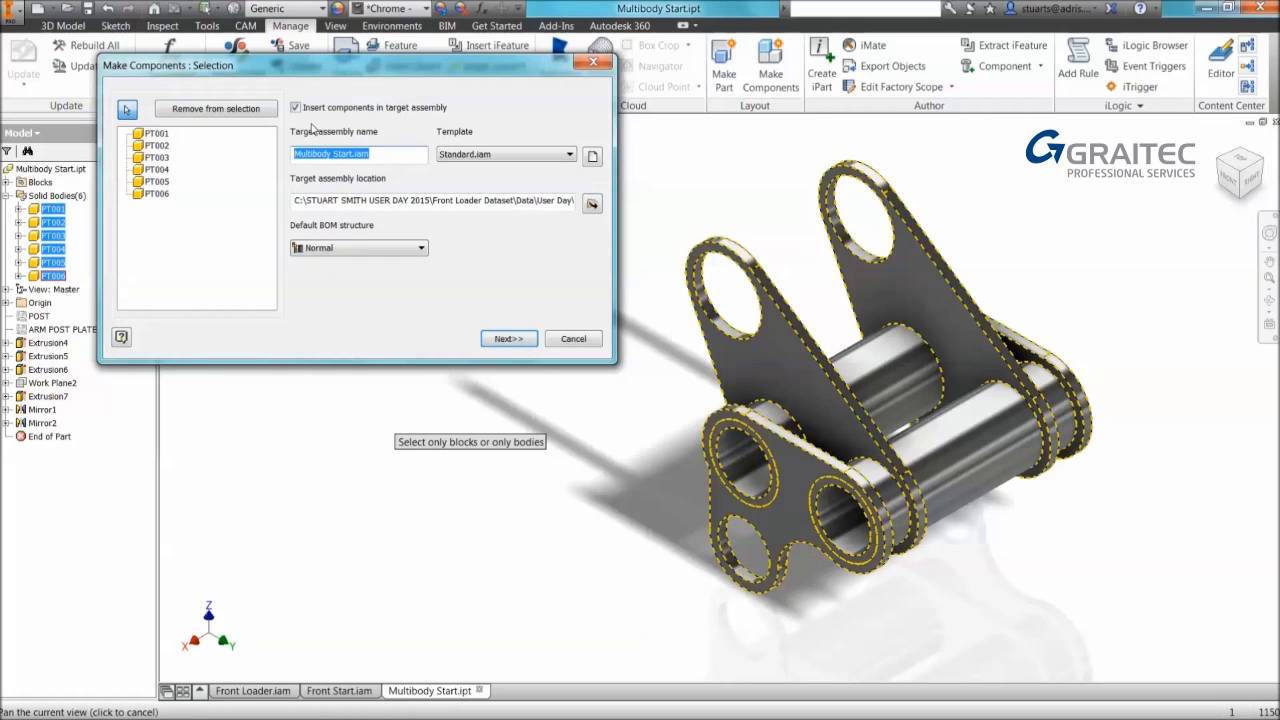
pyautogui.write('AS001')
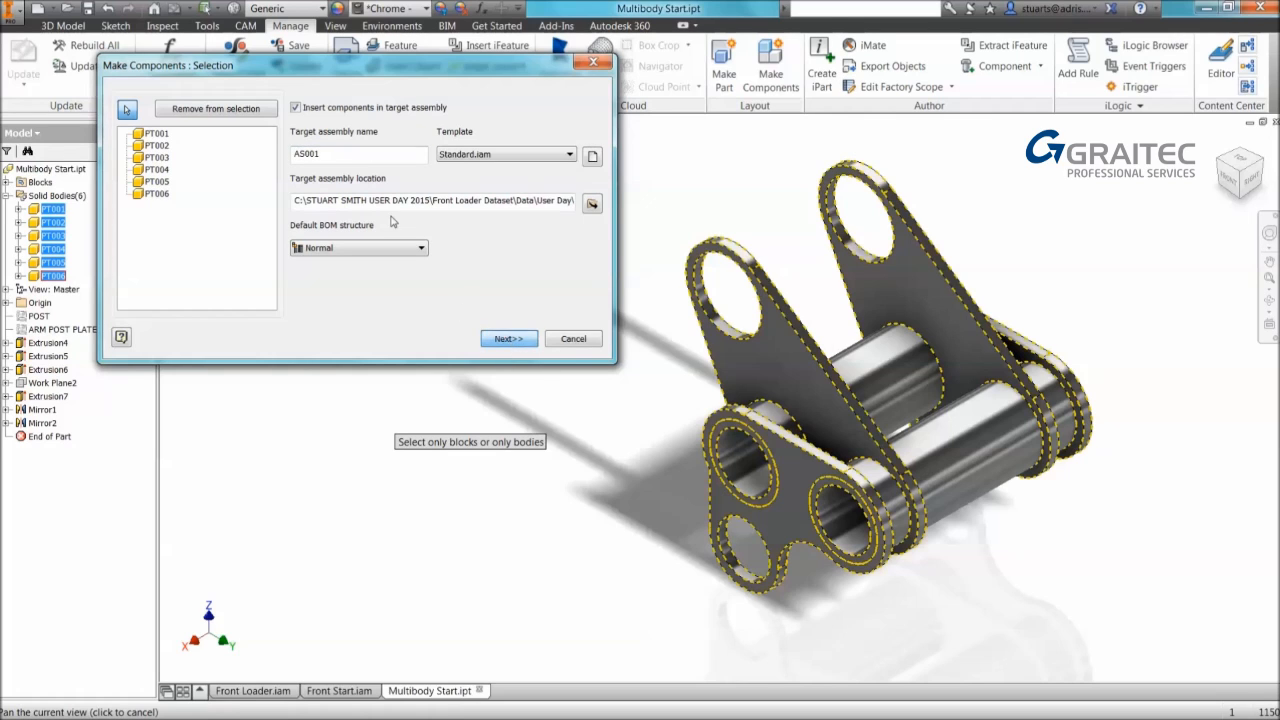
pyautogui.click(508, 339)
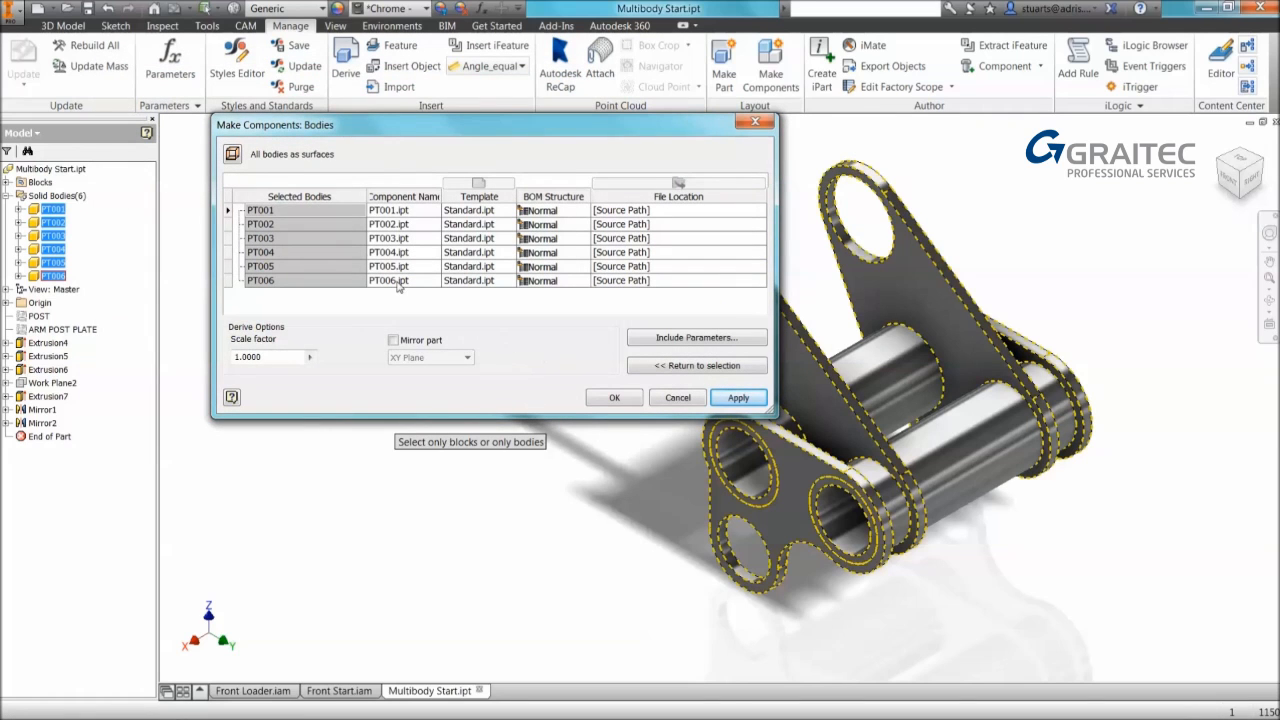
# Step: Widen the Component Name column in the list of bodies
pyautogui.click(282, 211)
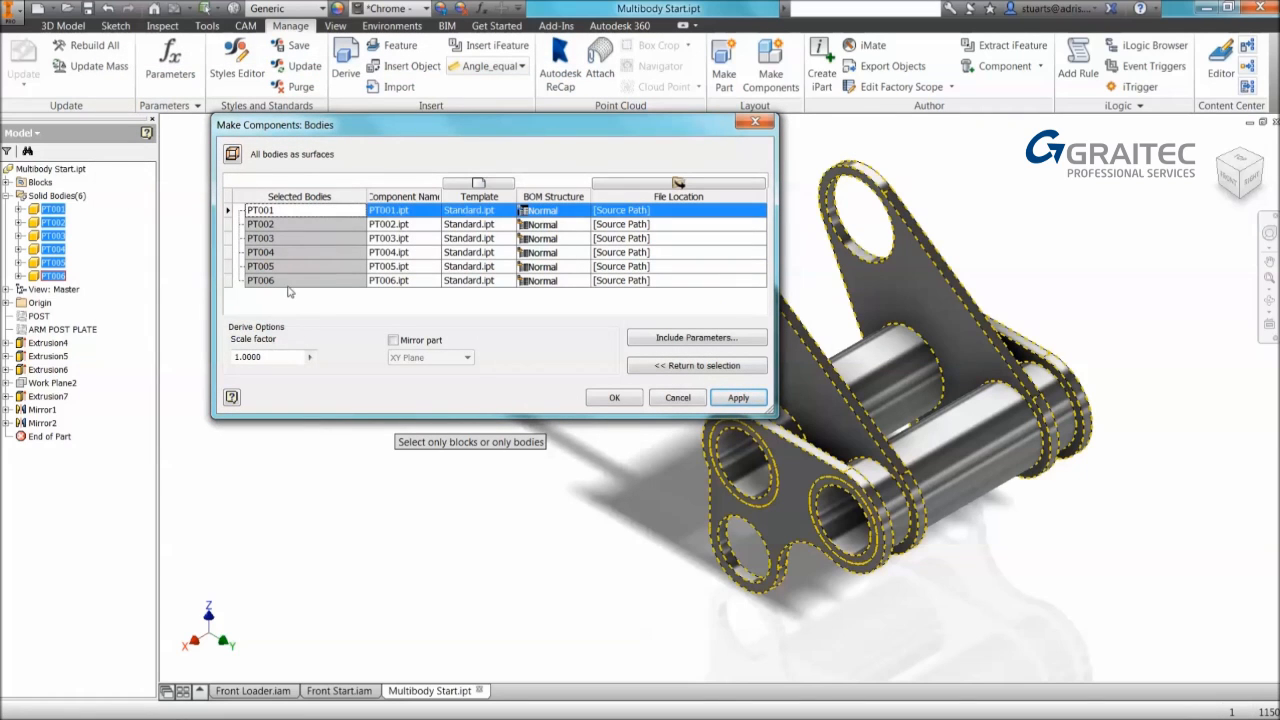
pyautogui.keyDown('shift'); pyautogui.click(290, 281); pyautogui.keyUp('shift')
pyautogui.click(290, 212)
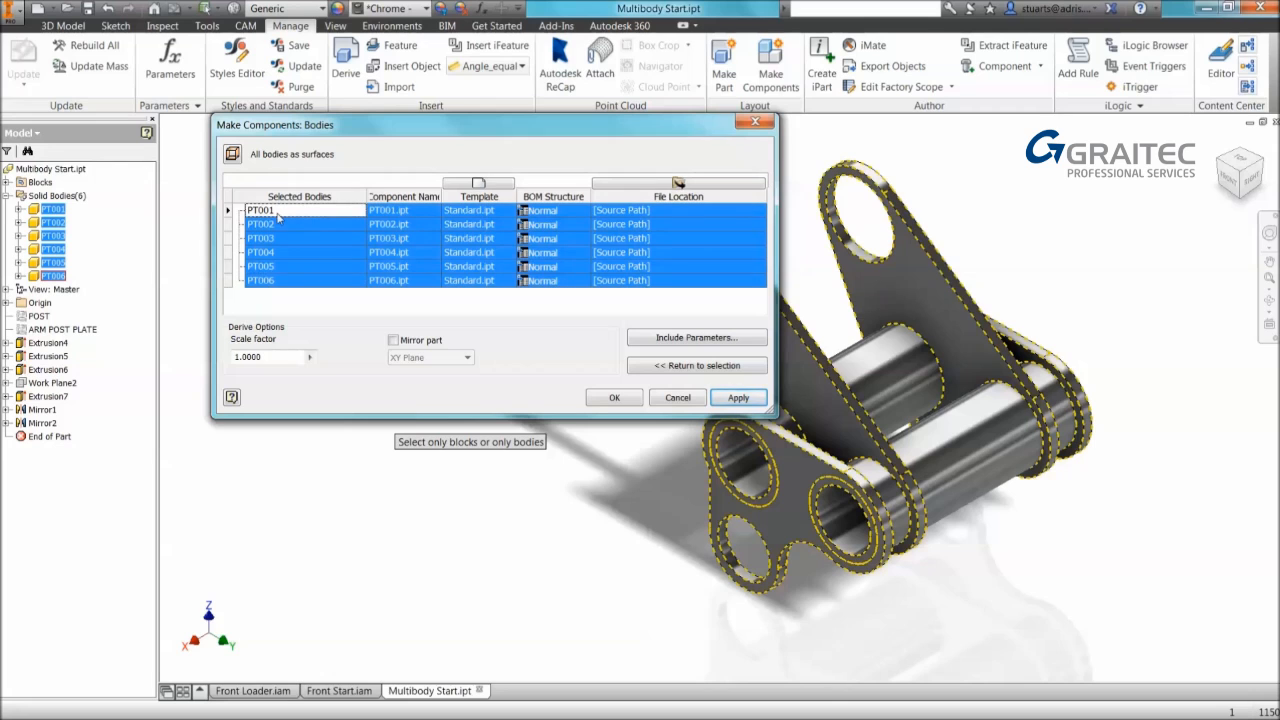
pyautogui.moveTo(441, 196); pyautogui.dragTo(500, 196)
pyautogui.click(316, 252)
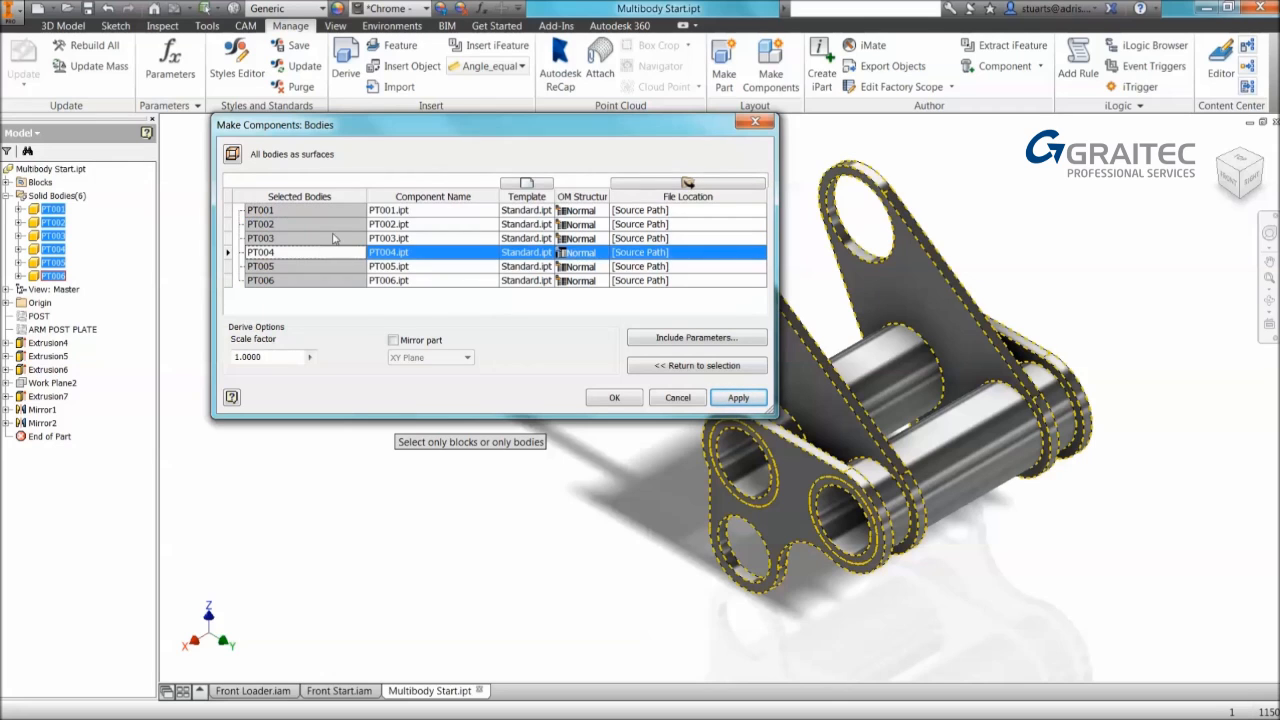
pyautogui.click(327, 212)
# Step: Try appending 111 to the PT001 component name, and restore it to PT001.ipt
pyautogui.click(429, 212)
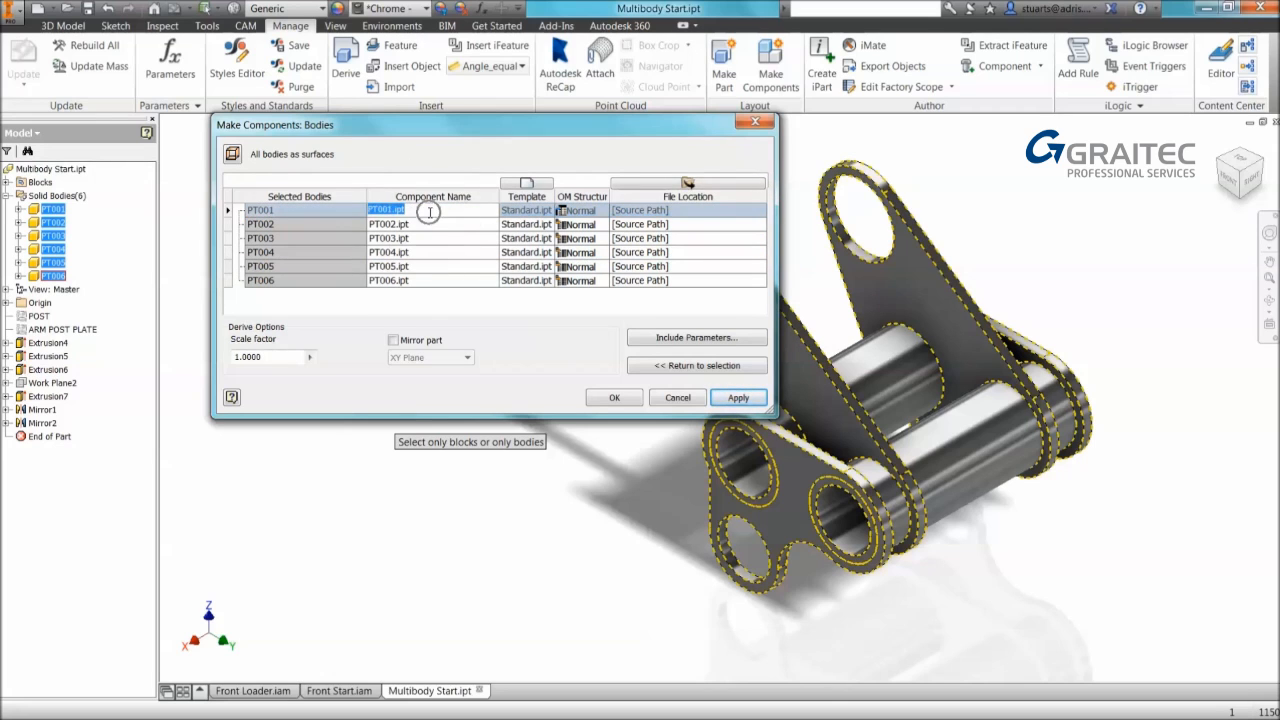
pyautogui.click(383, 211)
pyautogui.write('111')
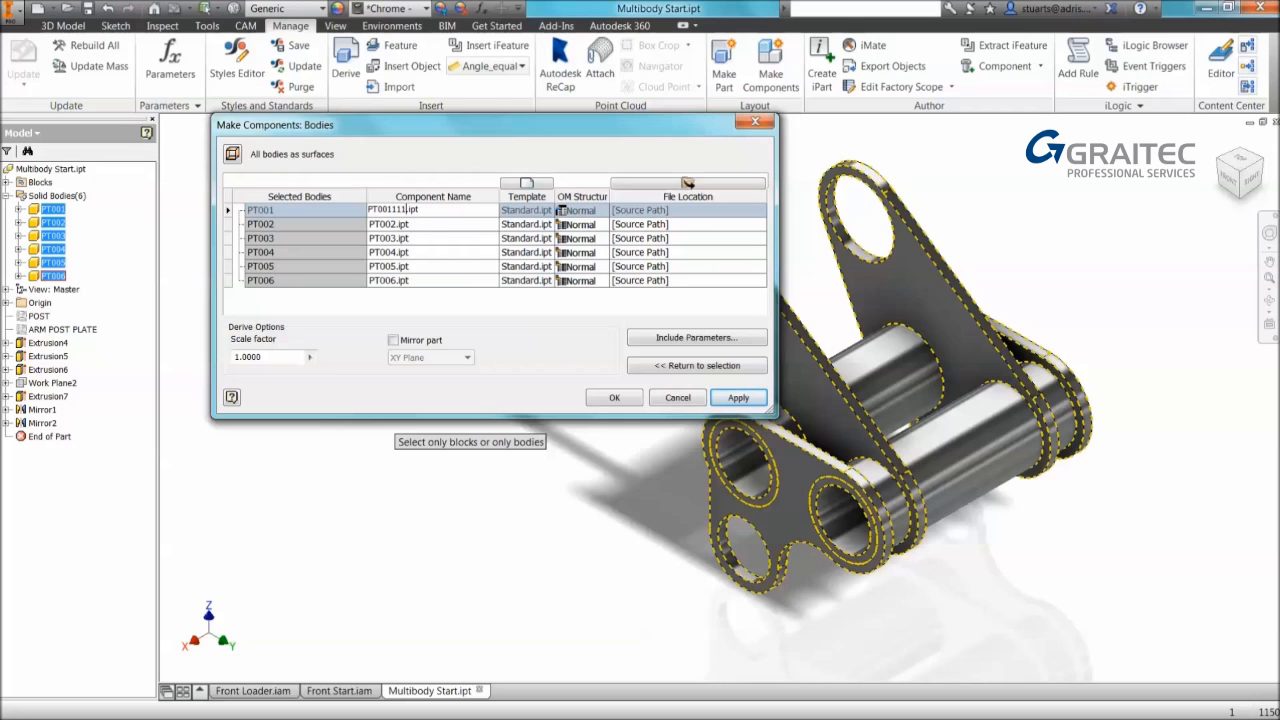
pyautogui.press('BackSpace')
pyautogui.press('BackSpace')
pyautogui.press('BackSpace')
pyautogui.press('BackSpace')
pyautogui.click(445, 224)
# Step: Try the Sheet Metal.ipt template for component PT001, and return it to Standard.ipt
pyautogui.moveTo(556, 194); pyautogui.dragTo(659, 198)
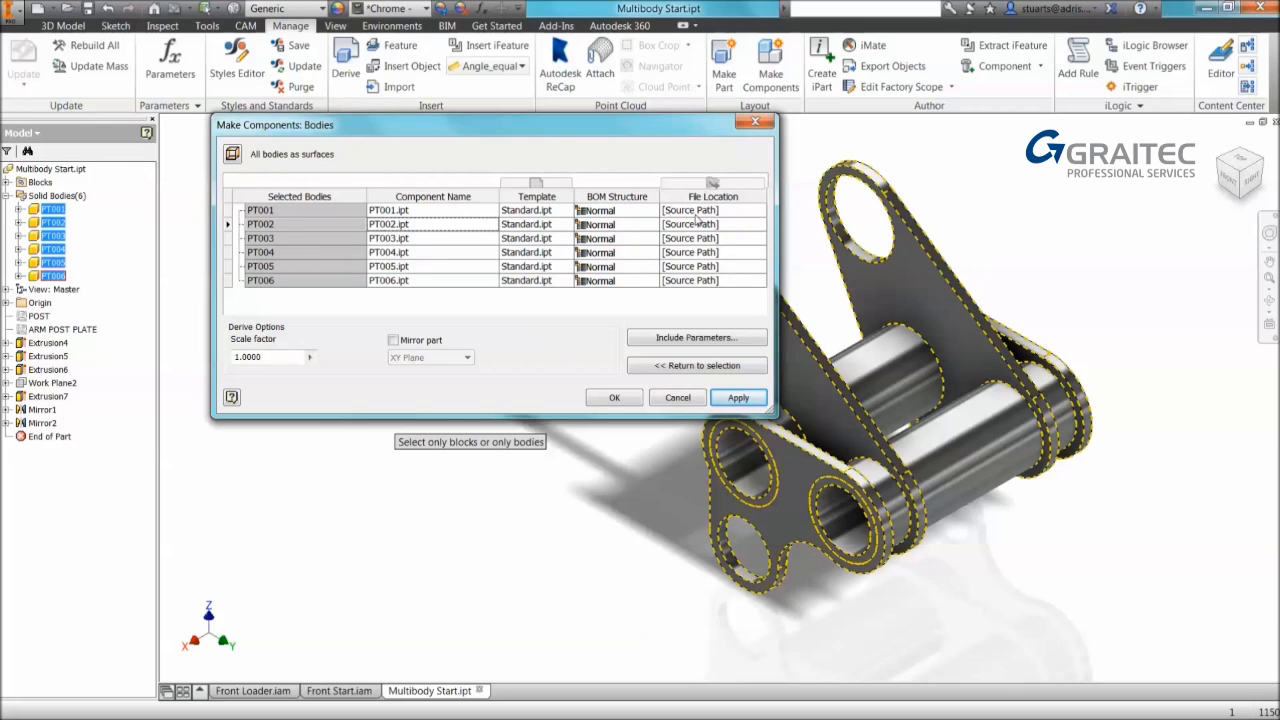
pyautogui.click(528, 210)
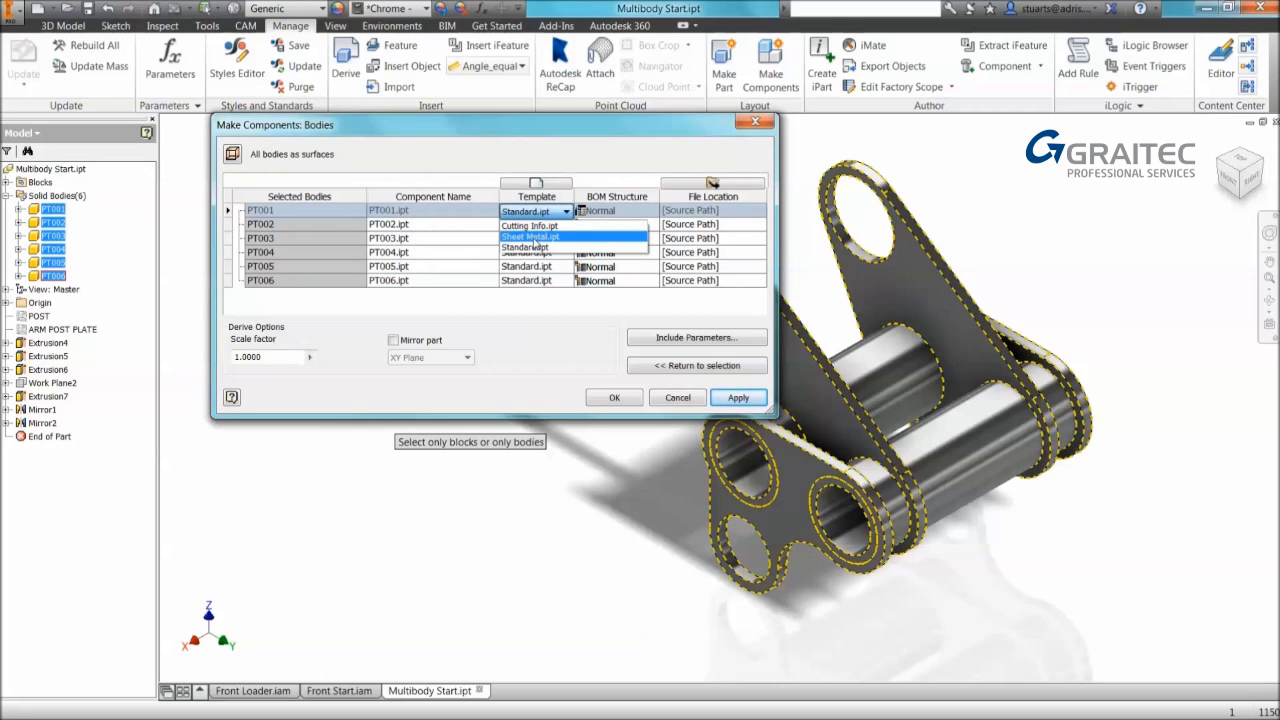
pyautogui.click(533, 238)
pyautogui.click(533, 216)
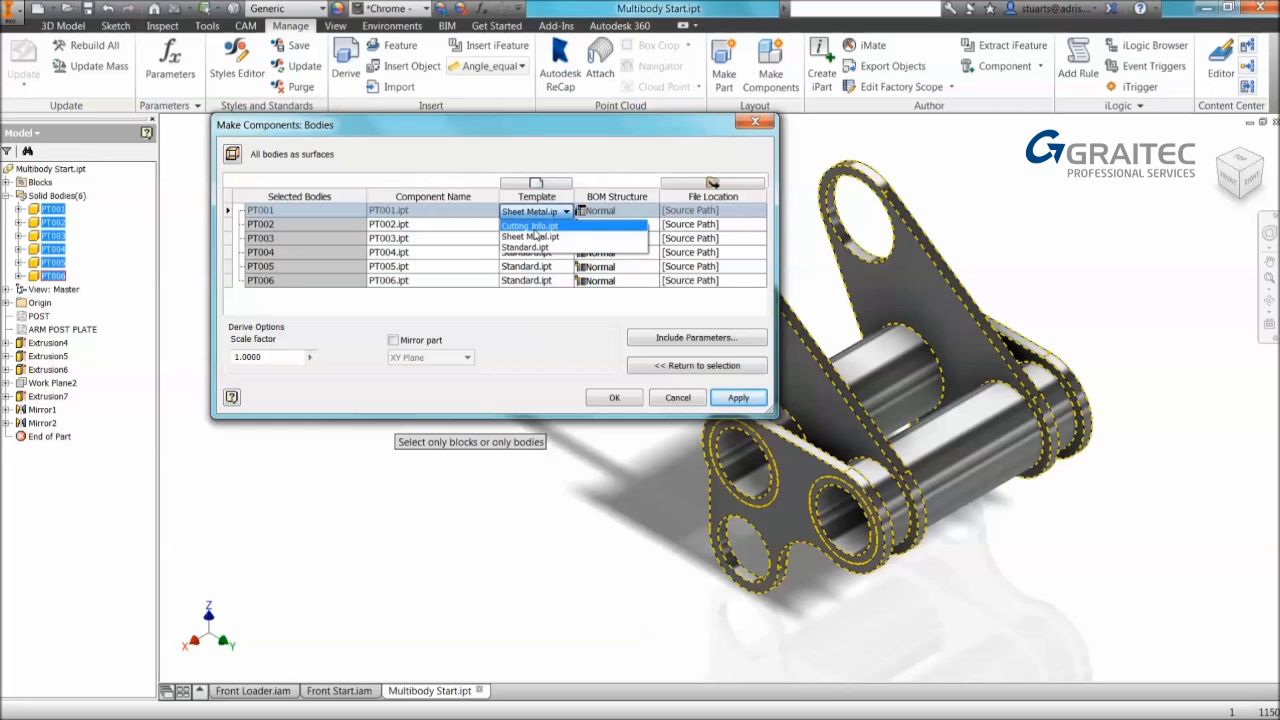
pyautogui.click(530, 247)
# Step: Assign the Cutting Info.ipt template to all six components, PT001 to PT006, at once
pyautogui.click(306, 213)
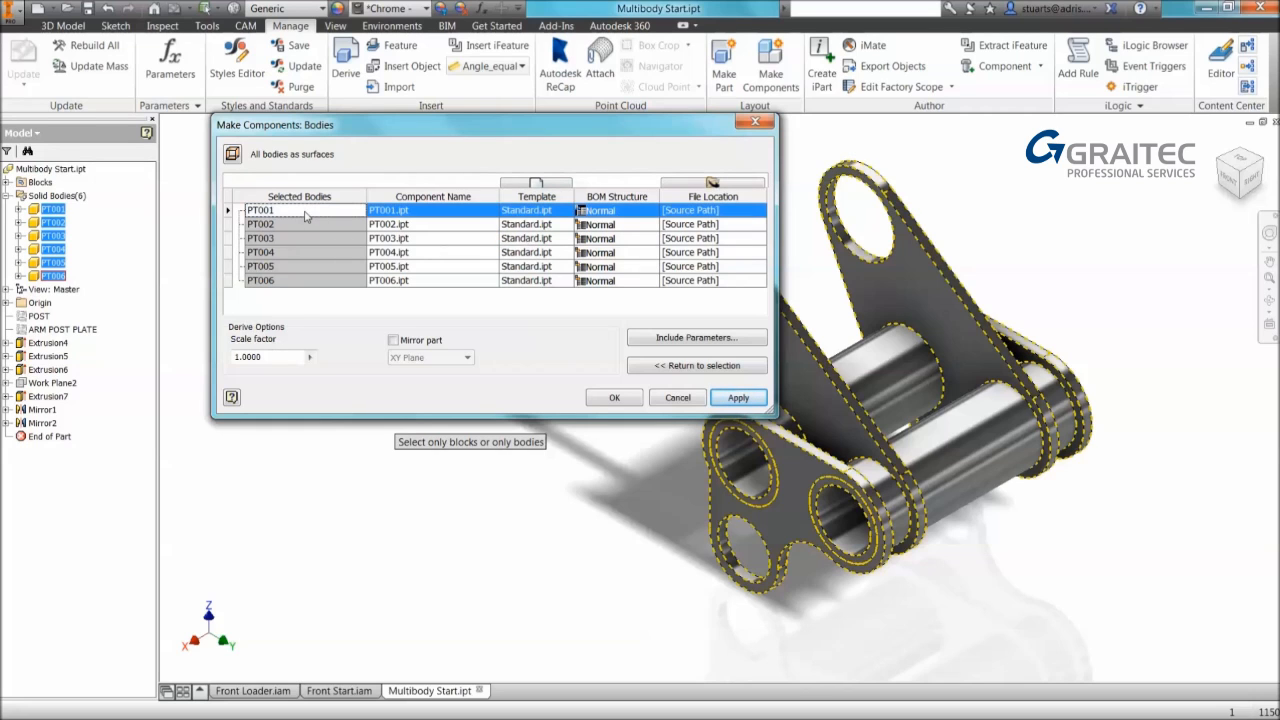
pyautogui.keyDown('shift'); pyautogui.click(318, 281); pyautogui.keyUp('shift')
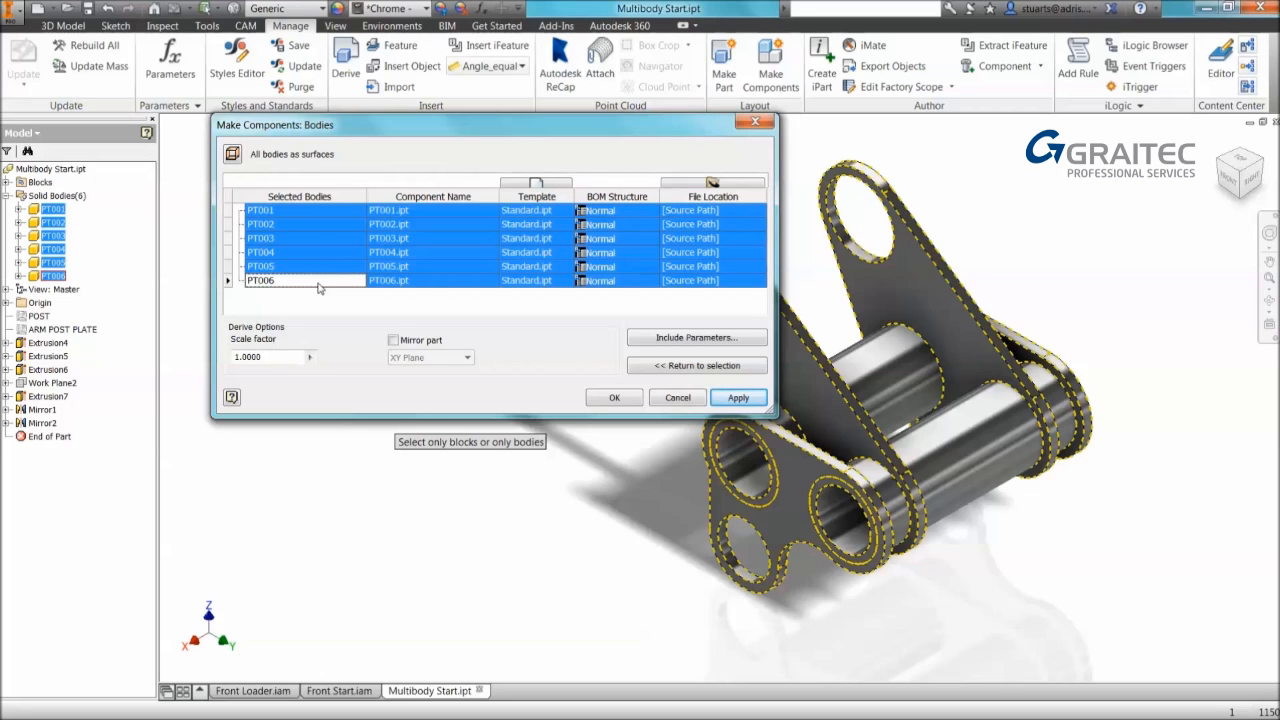
pyautogui.click(536, 184)
pyautogui.click(251, 140)
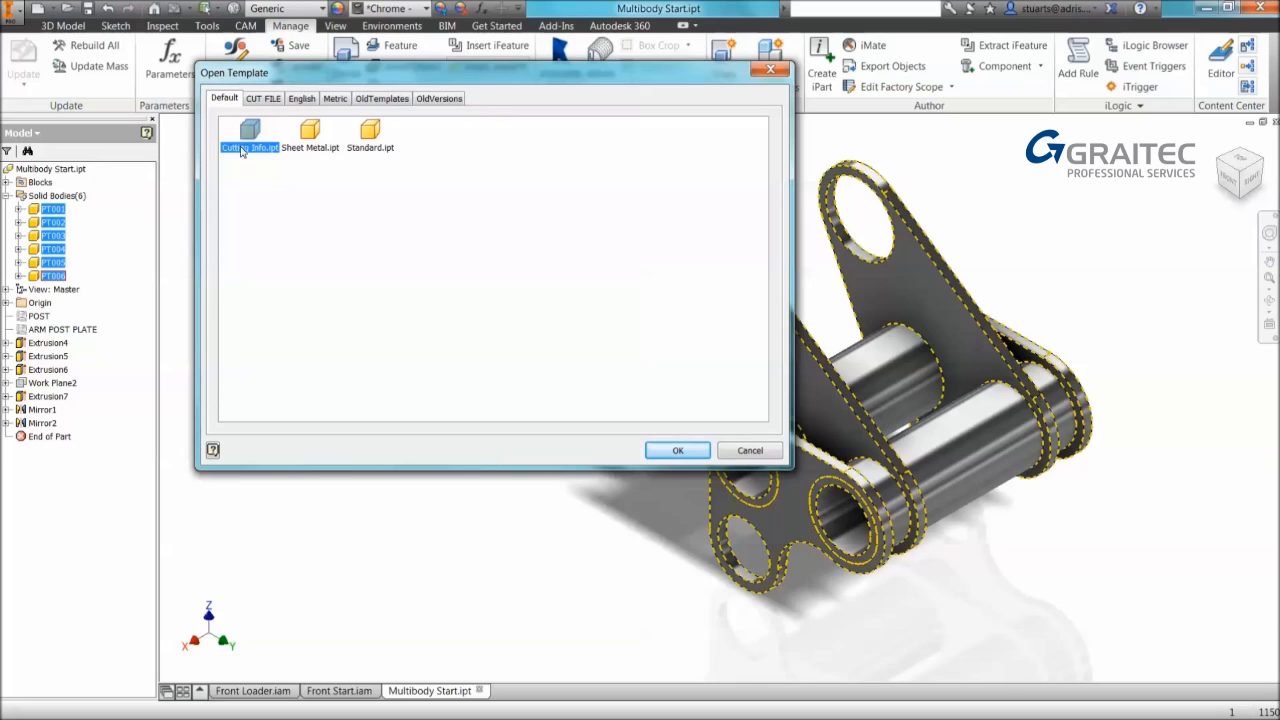
pyautogui.click(678, 451)
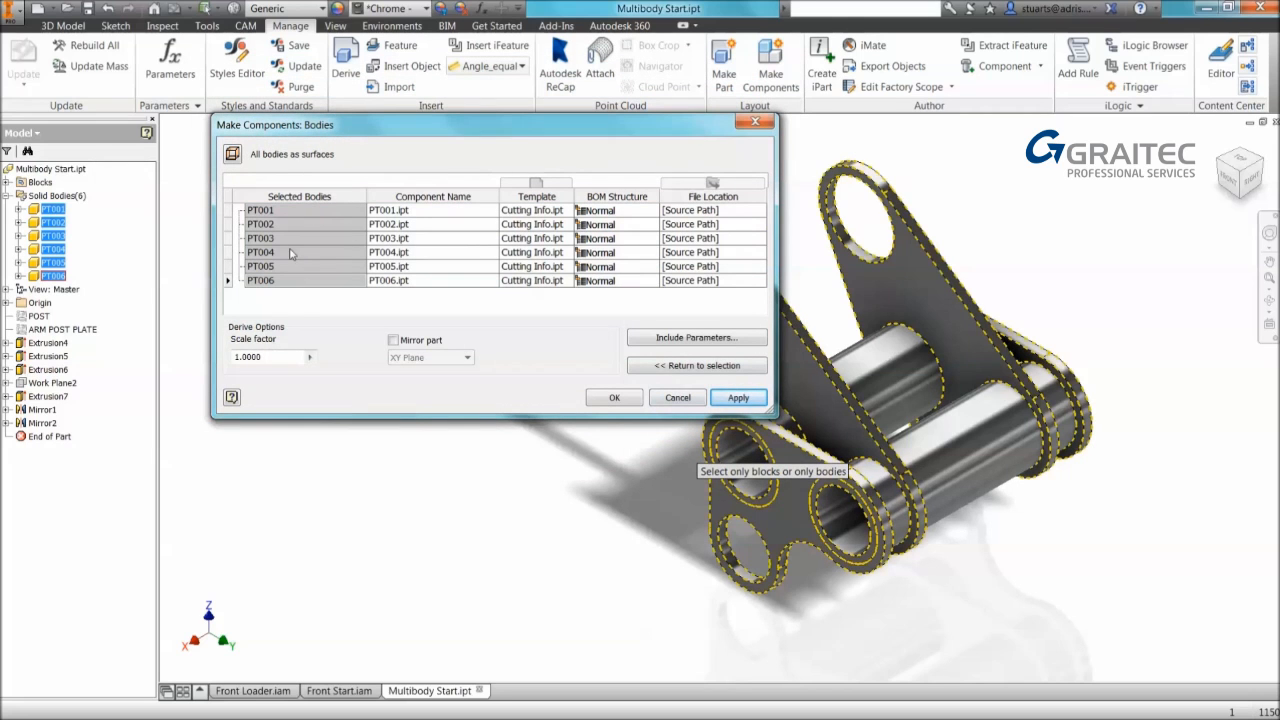
# Step: Generate the component parts and the AS001 assembly from the solid bodies, and select the assembly's top-level node
pyautogui.click(612, 400)
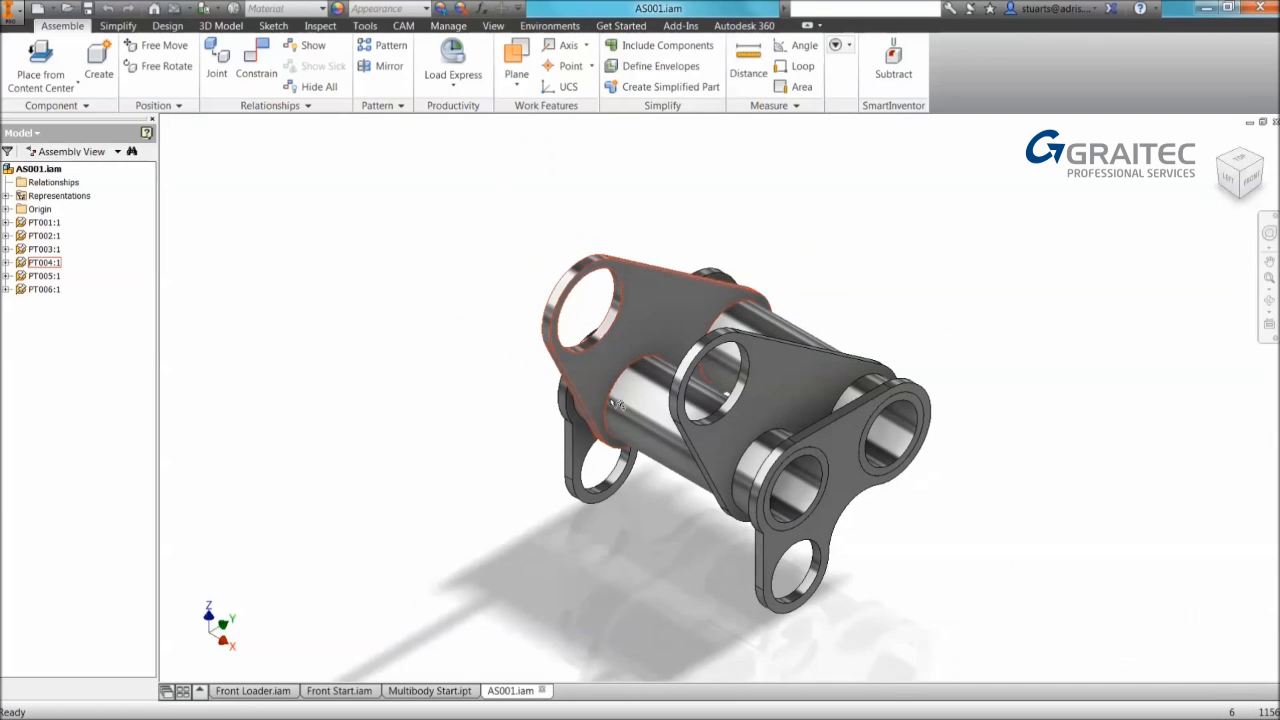
pyautogui.moveTo(612, 404)
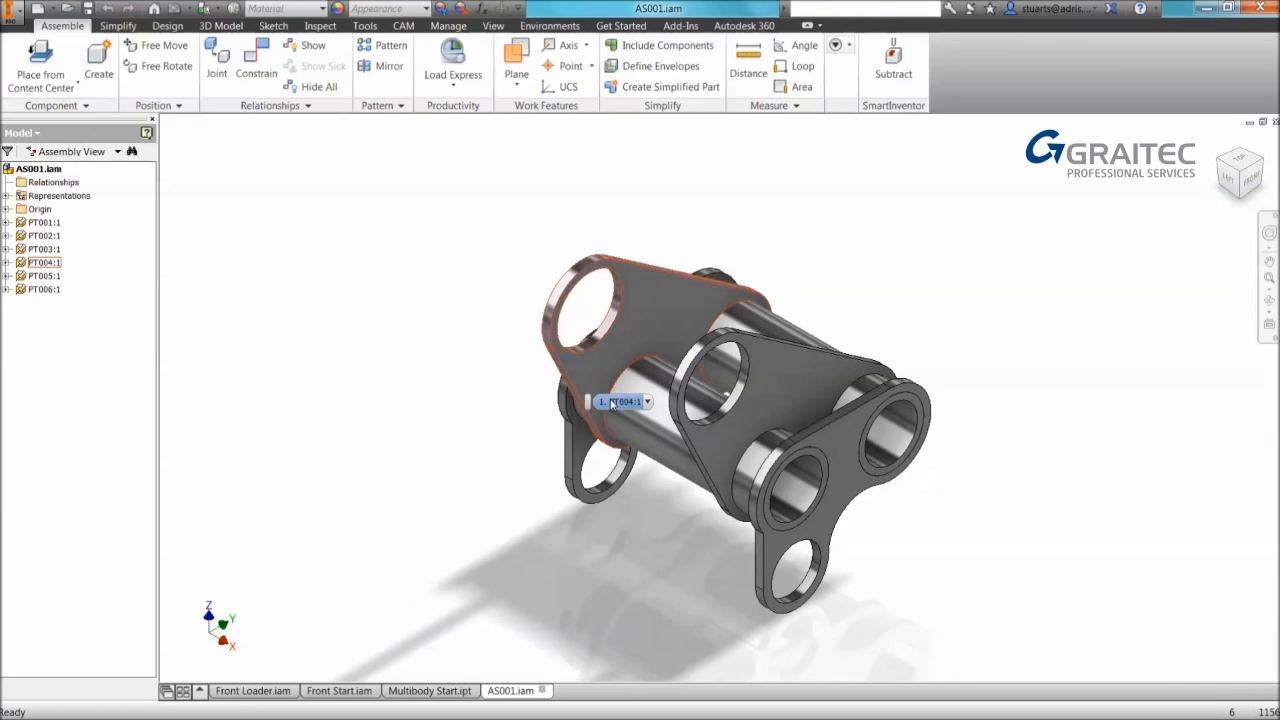
pyautogui.click(1258, 166)
pyautogui.doubleClick(40, 169)
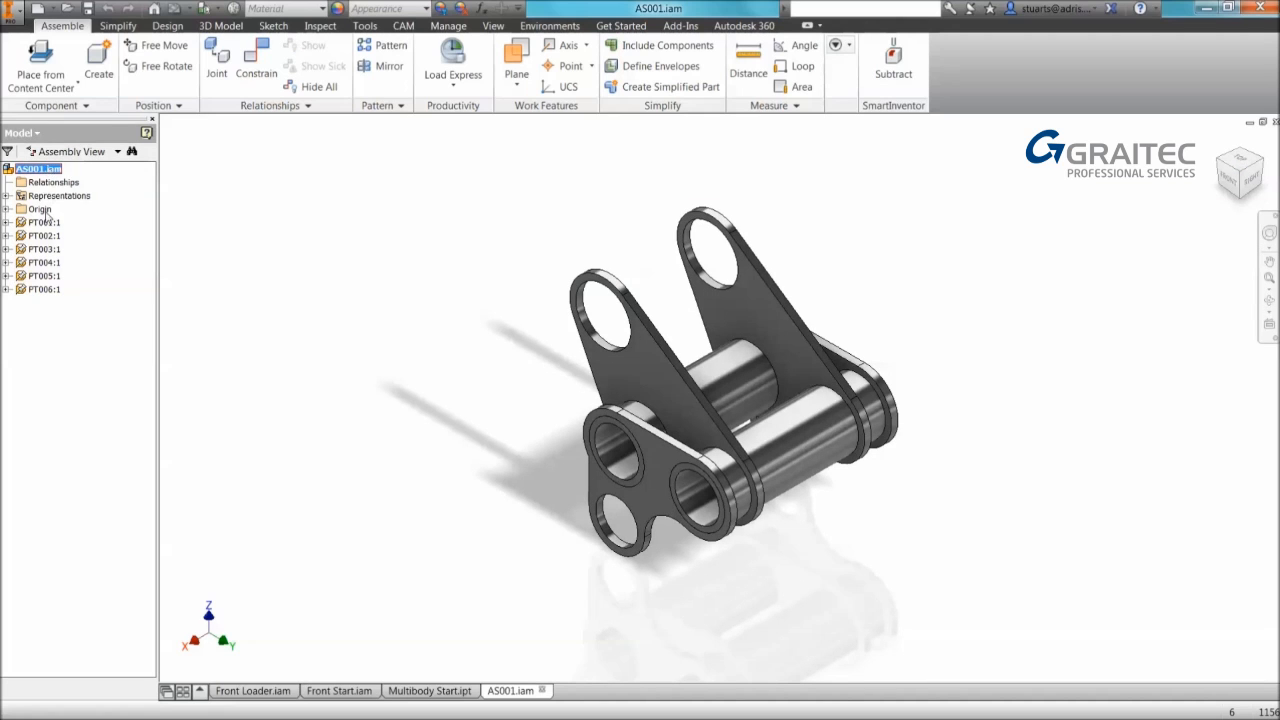
# Step: Highlight the generated components PT003 and PT006 in turn to identify them in the assembly
pyautogui.click(44, 249)
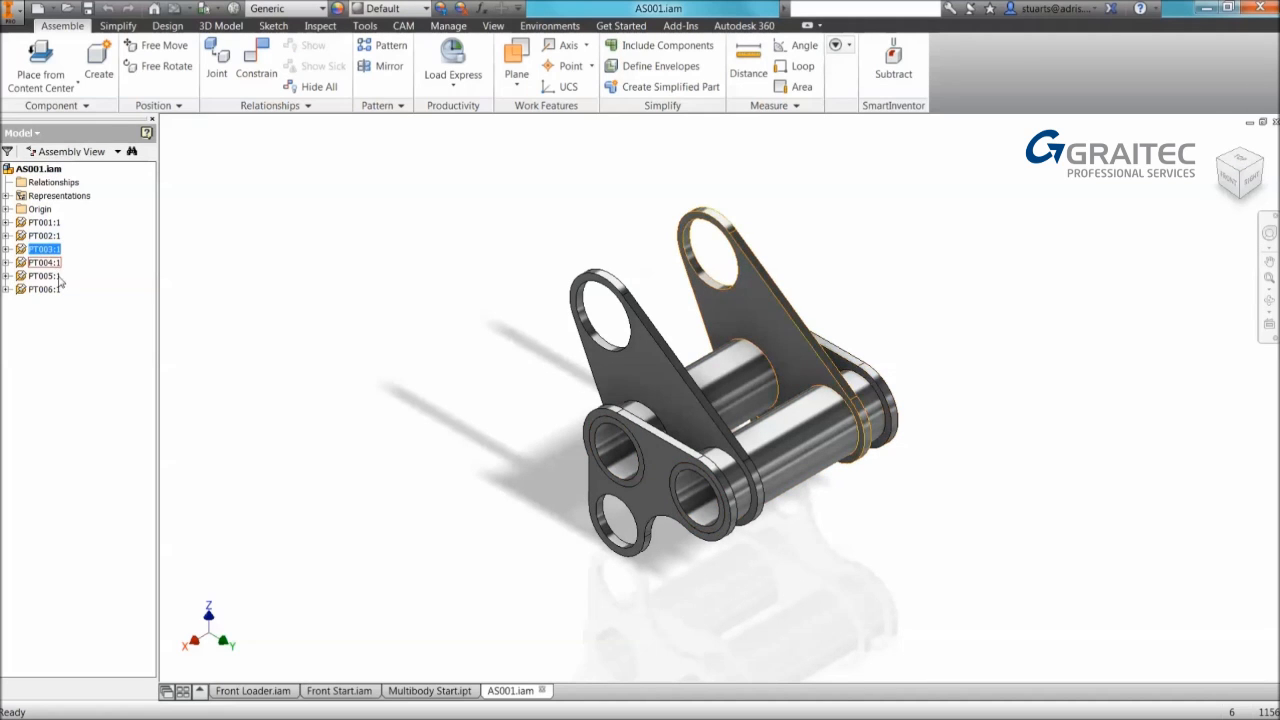
pyautogui.click(44, 289)
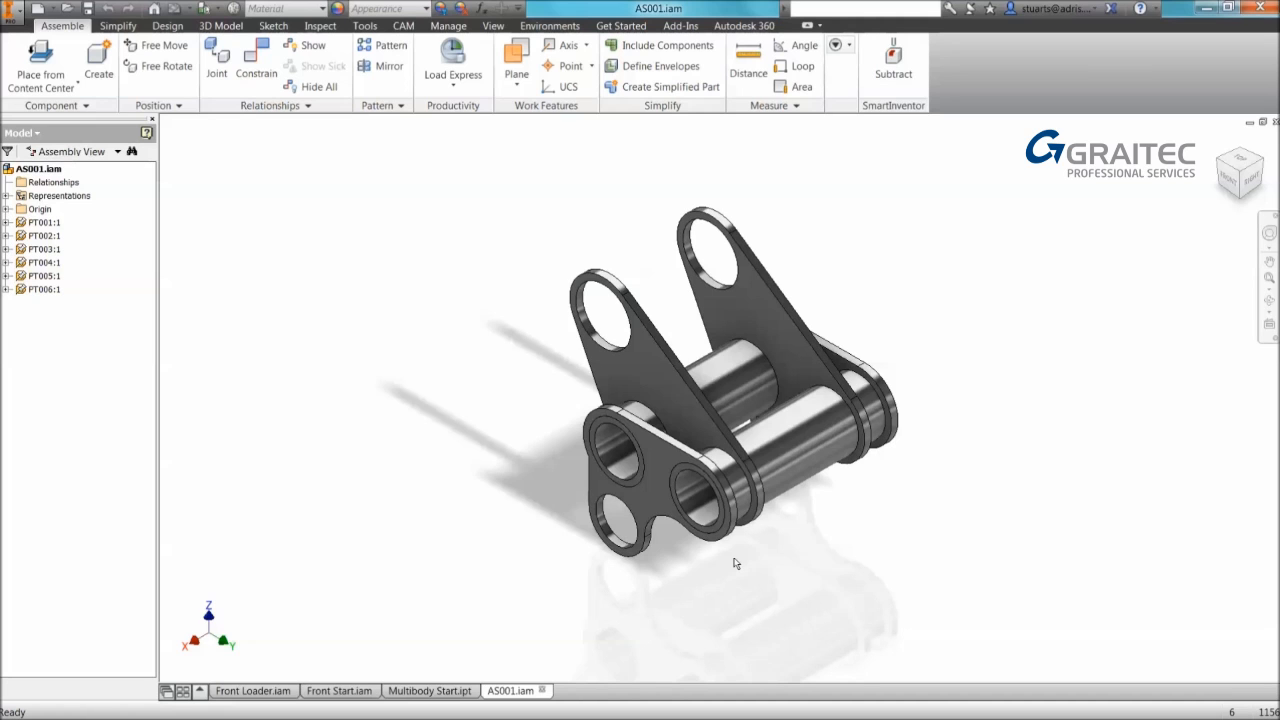
# Step: Select components PT001, PT002 and PT006 together and start demoting them into a new in-place subassembly
pyautogui.moveTo(397, 340); pyautogui.dragTo(375, 342, button='middle')
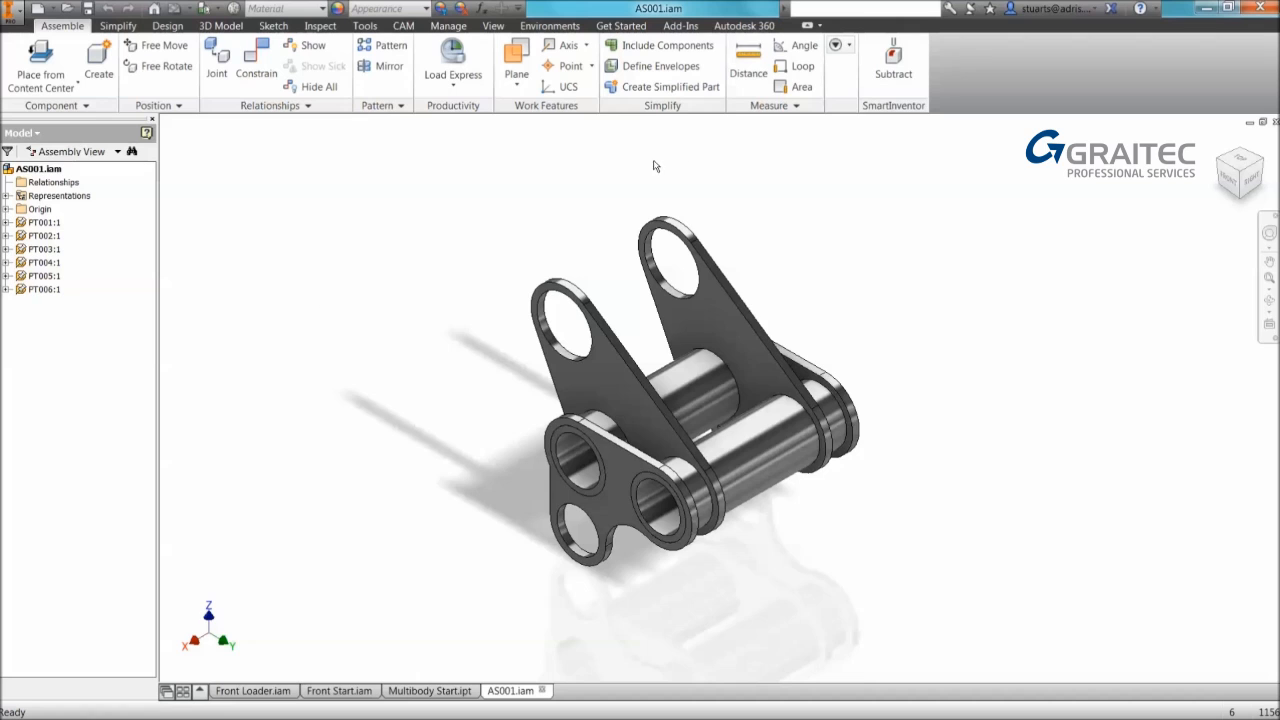
pyautogui.click(608, 458)
pyautogui.keyDown('ctrl'); pyautogui.click(600, 426); pyautogui.keyUp('ctrl')
pyautogui.keyDown('ctrl'); pyautogui.click(756, 444); pyautogui.keyUp('ctrl')
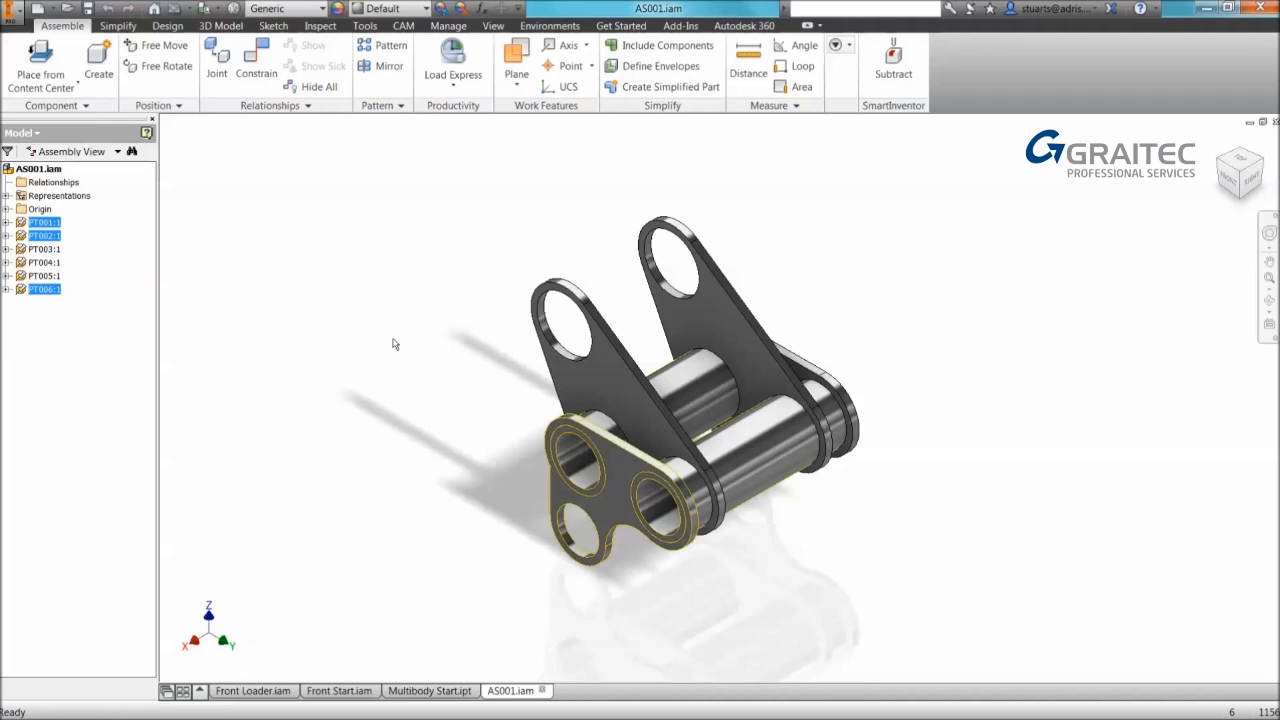
pyautogui.rightClick(47, 227)
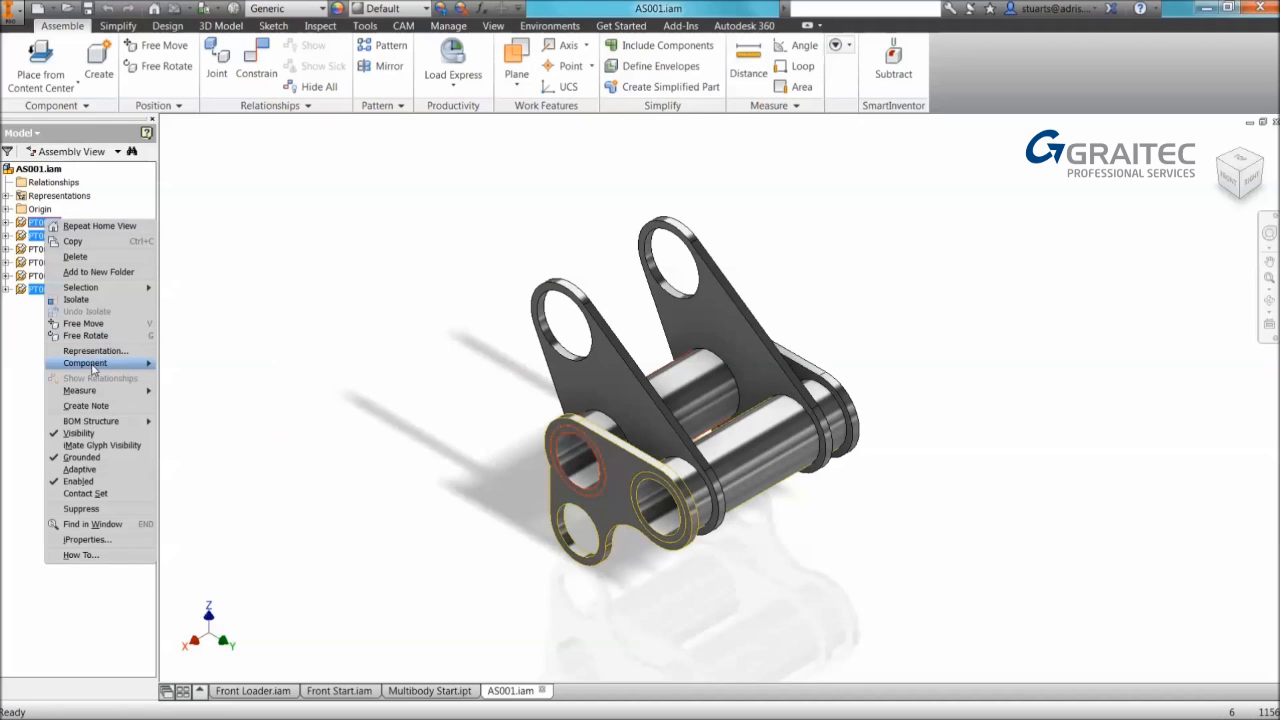
pyautogui.moveTo(100, 366)
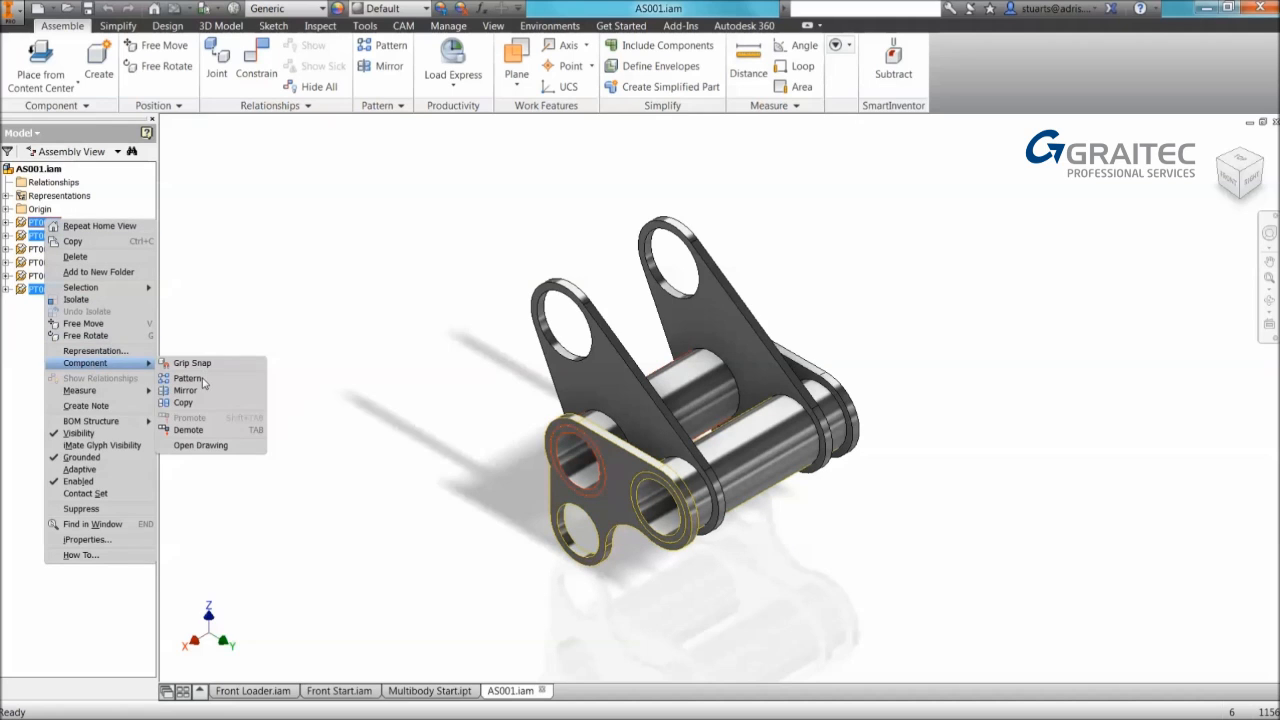
pyautogui.click(188, 430)
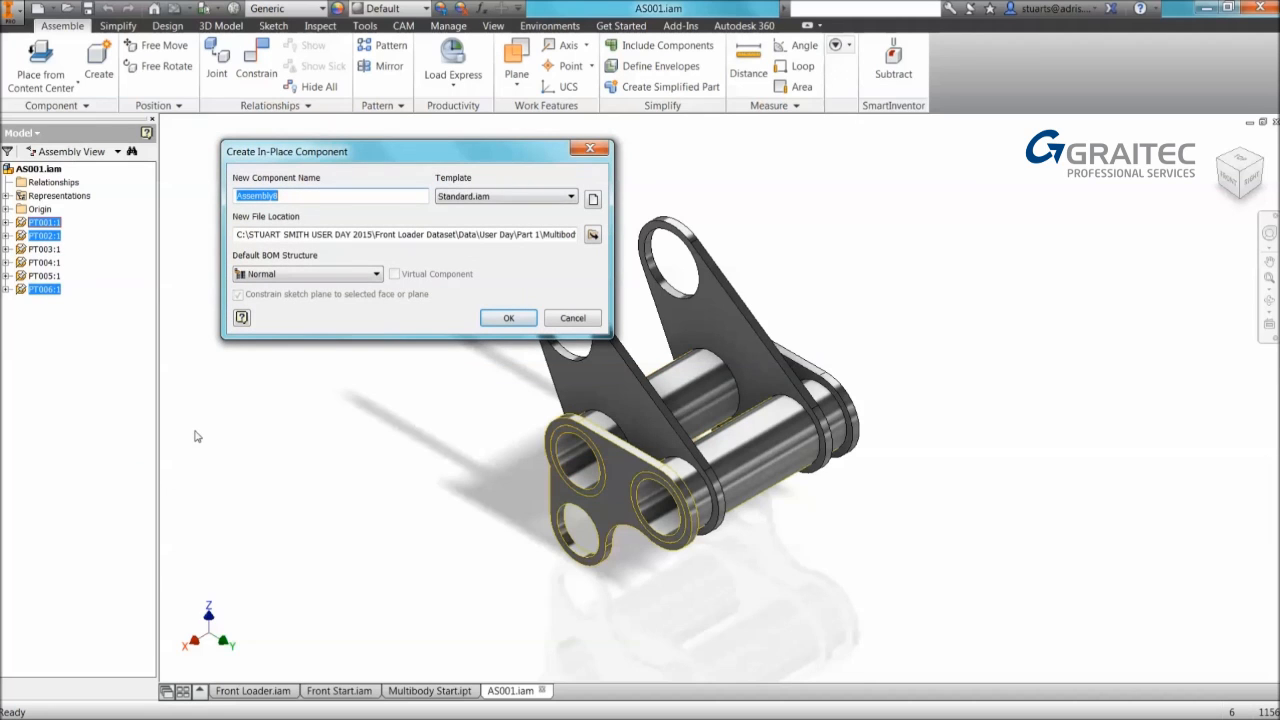
pyautogui.moveTo(276, 153); pyautogui.dragTo(259, 164)
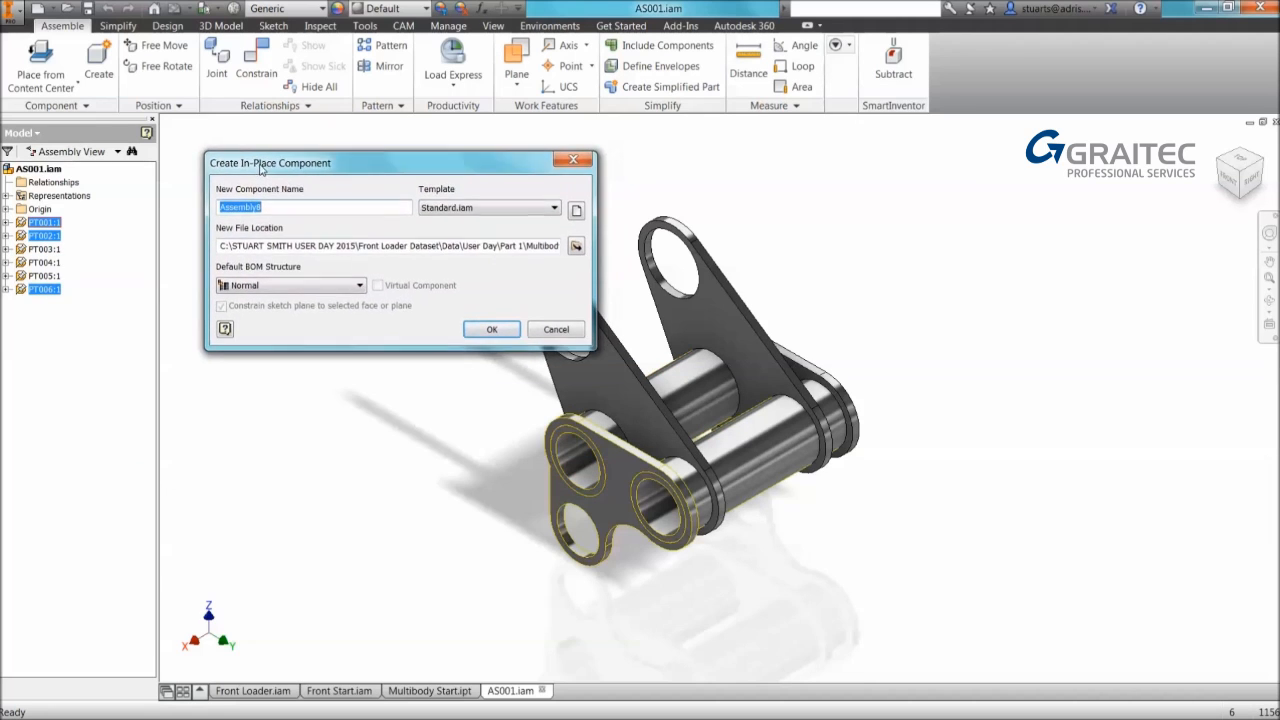
# Step: Group PT001, PT002 and PT006 into a new subassembly named AS002 using the Standard.iam template, and accept the restructure
pyautogui.write('AS002')
pyautogui.click(478, 210)
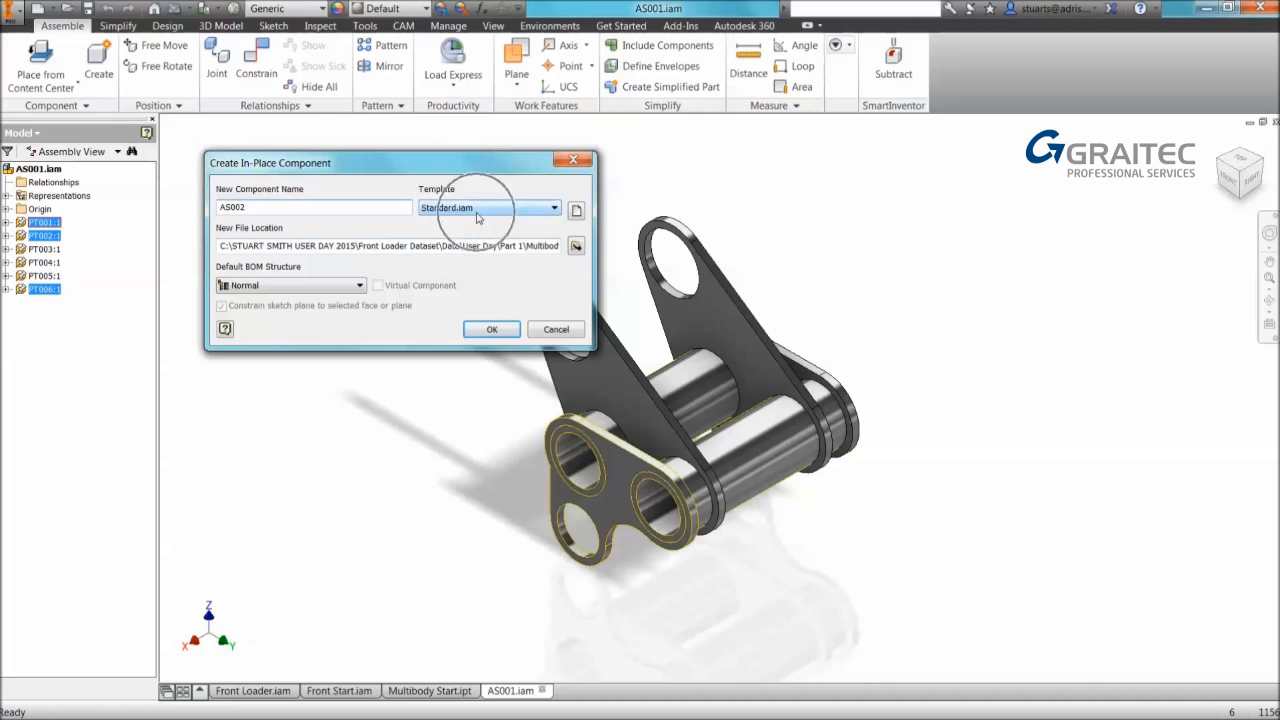
pyautogui.click(469, 246)
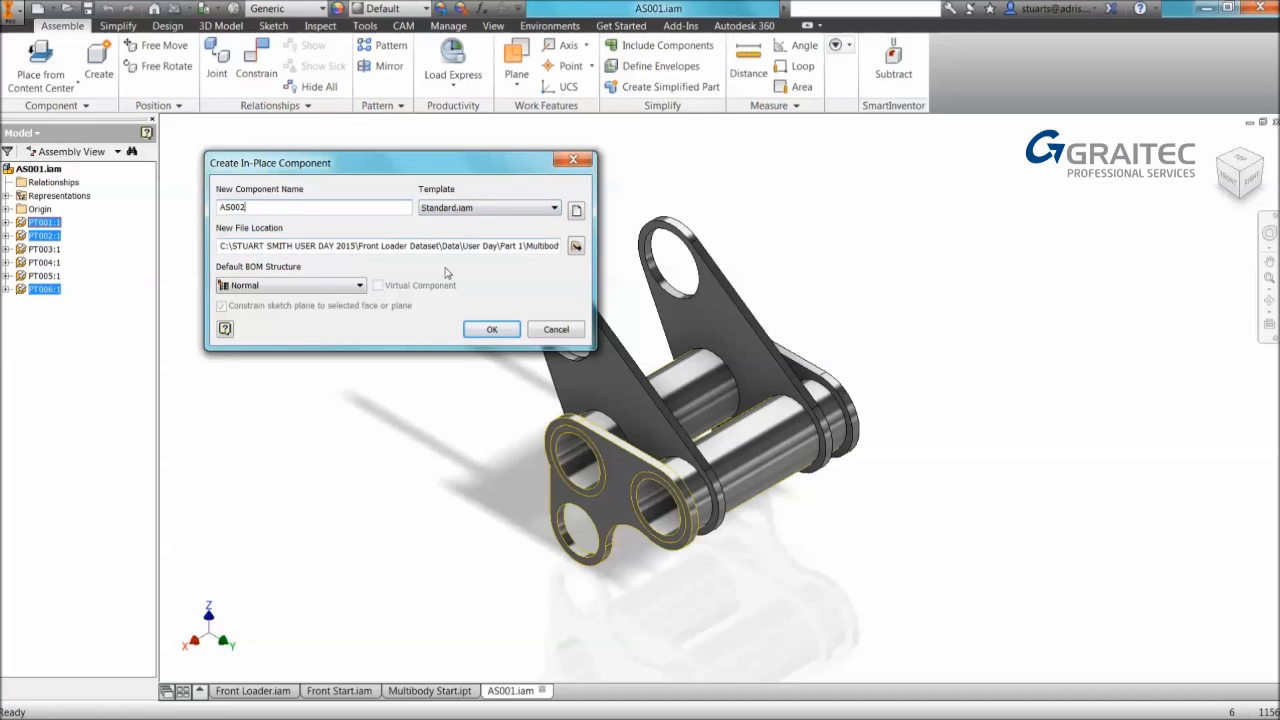
pyautogui.click(293, 290)
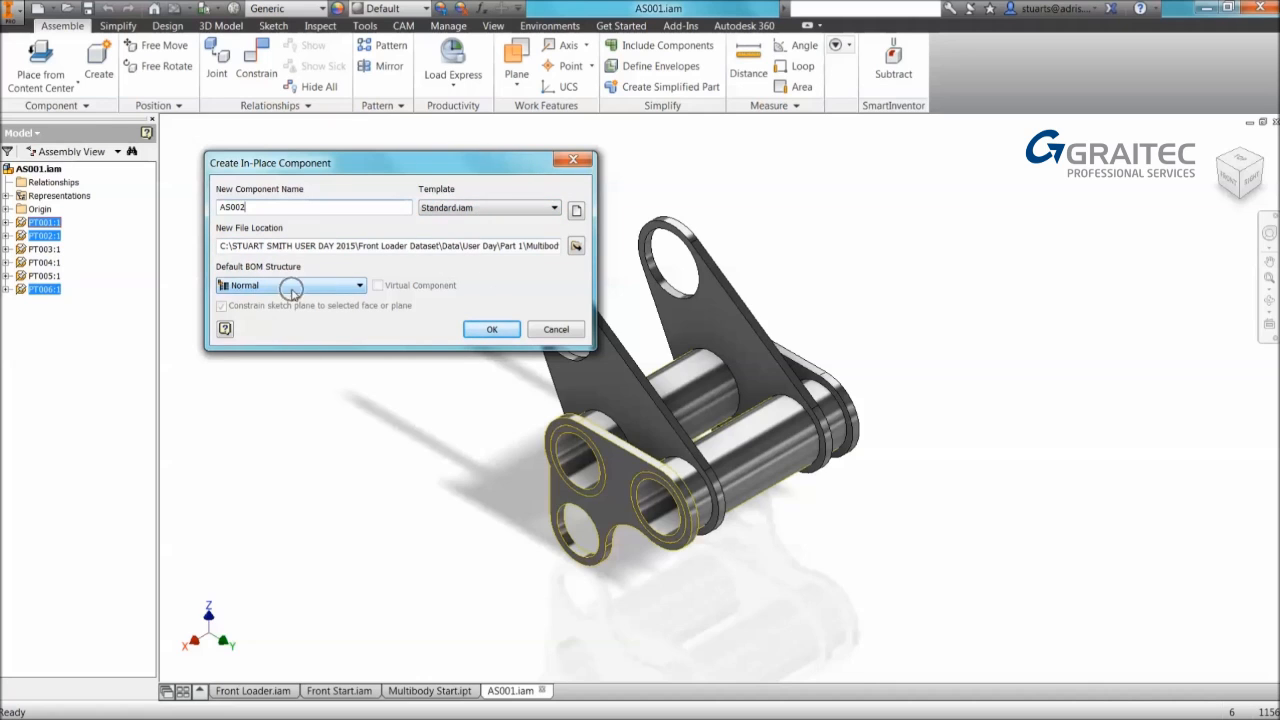
pyautogui.click(489, 330)
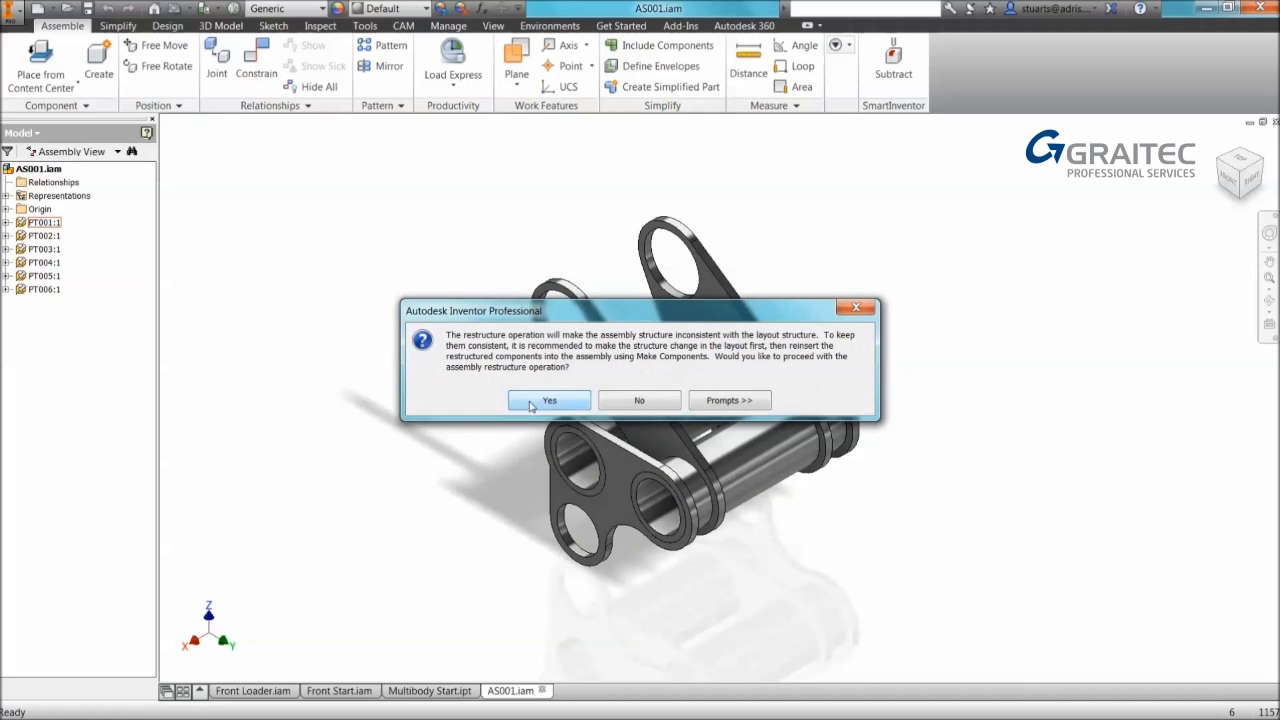
pyautogui.click(549, 400)
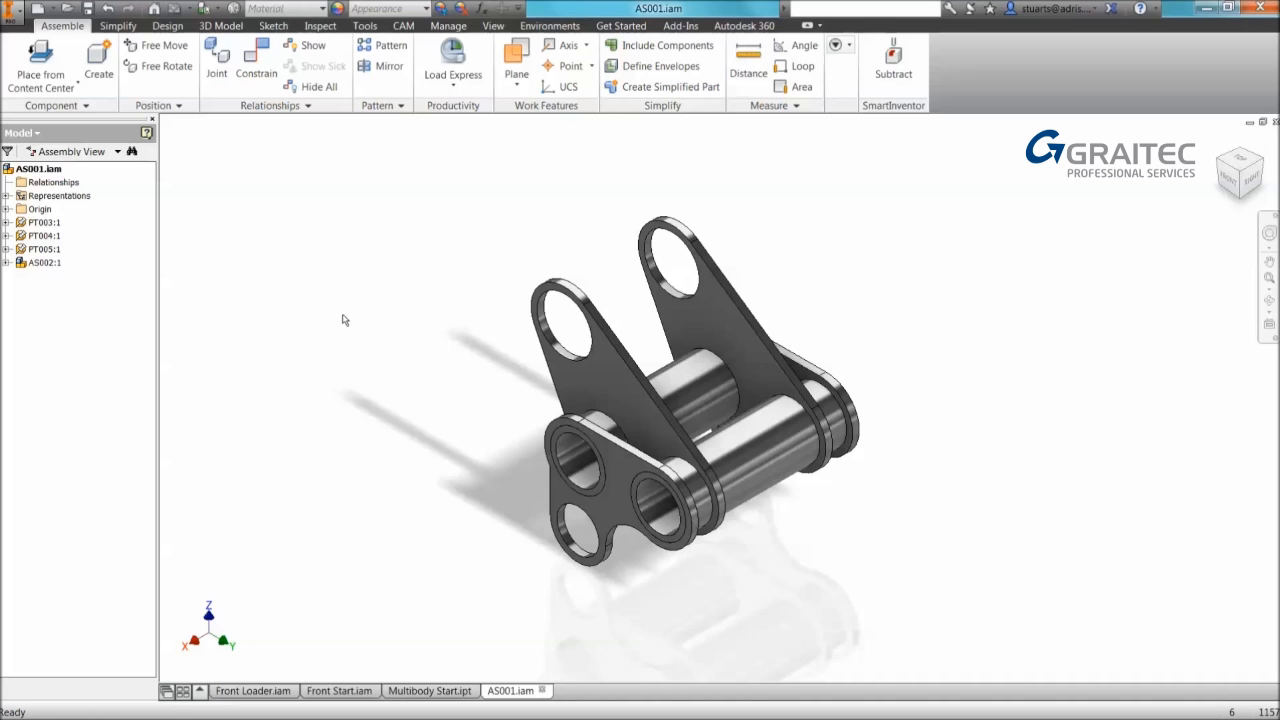
# Step: Ground the AS002 subassembly within the AS001 assembly
pyautogui.moveTo(457, 323); pyautogui.dragTo(443, 263, button='middle')
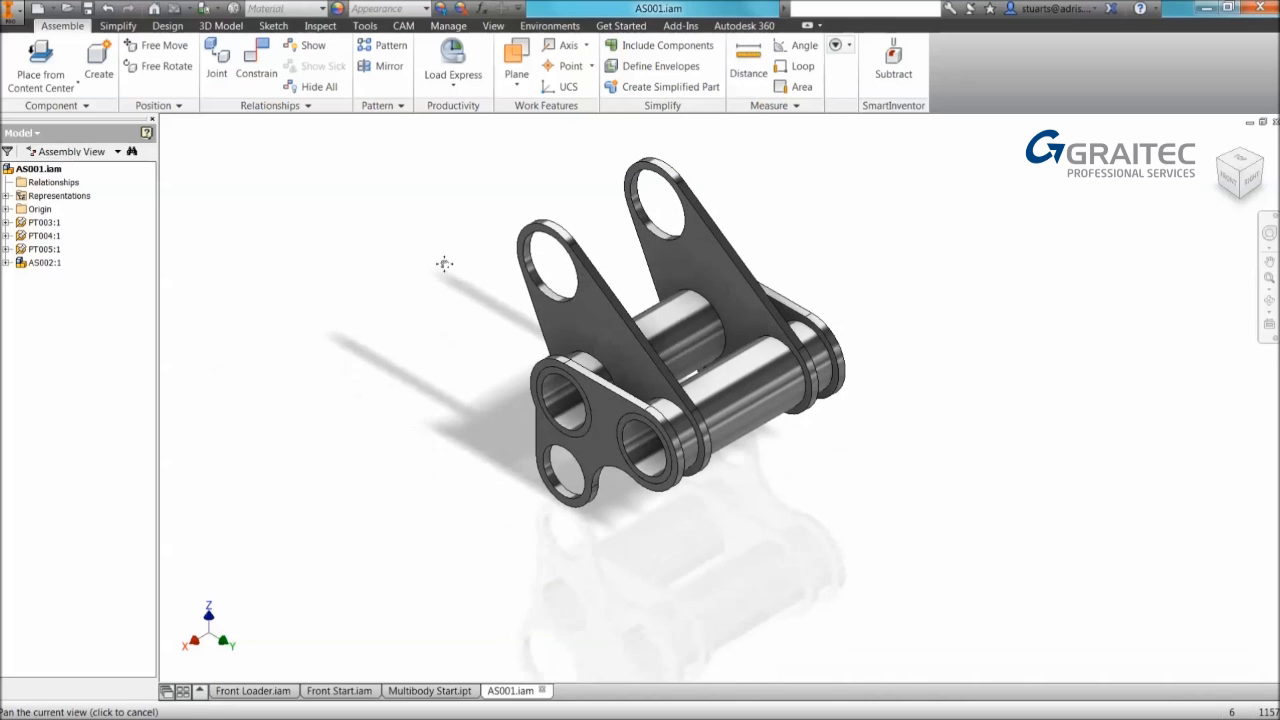
pyautogui.moveTo(578, 408); pyautogui.dragTo(495, 490)
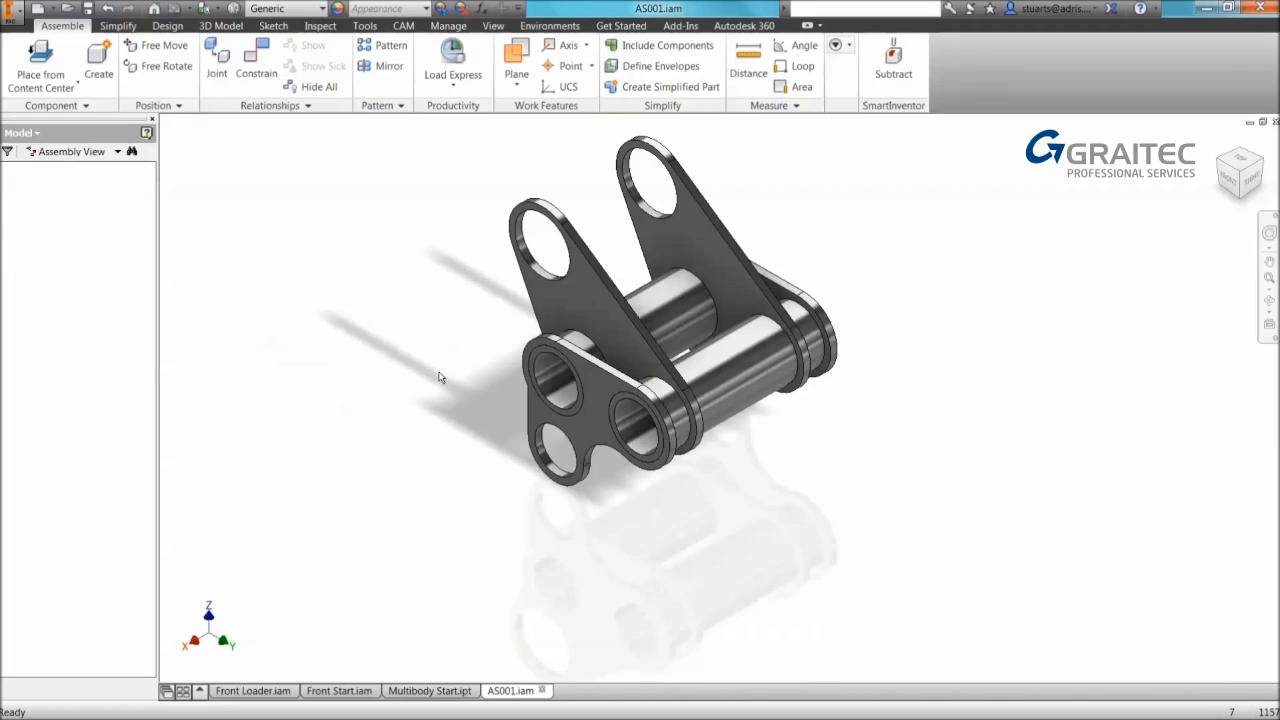
pyautogui.rightClick(51, 264)
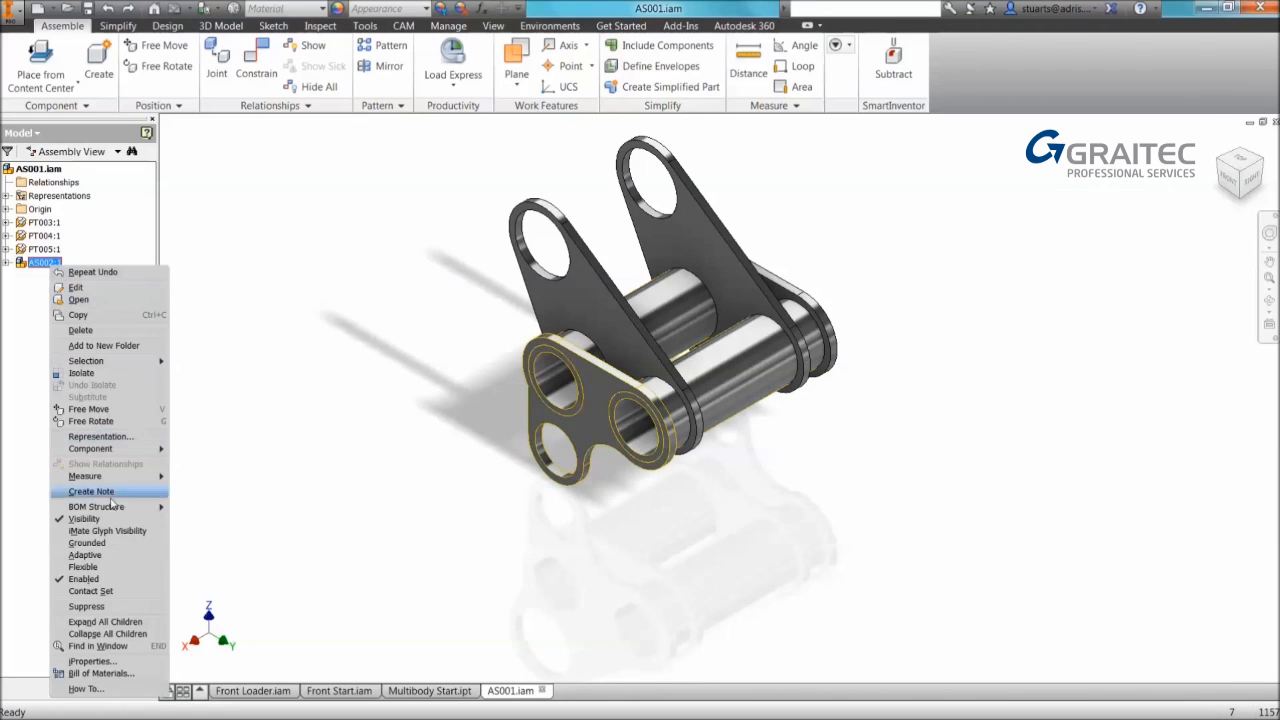
pyautogui.click(99, 546)
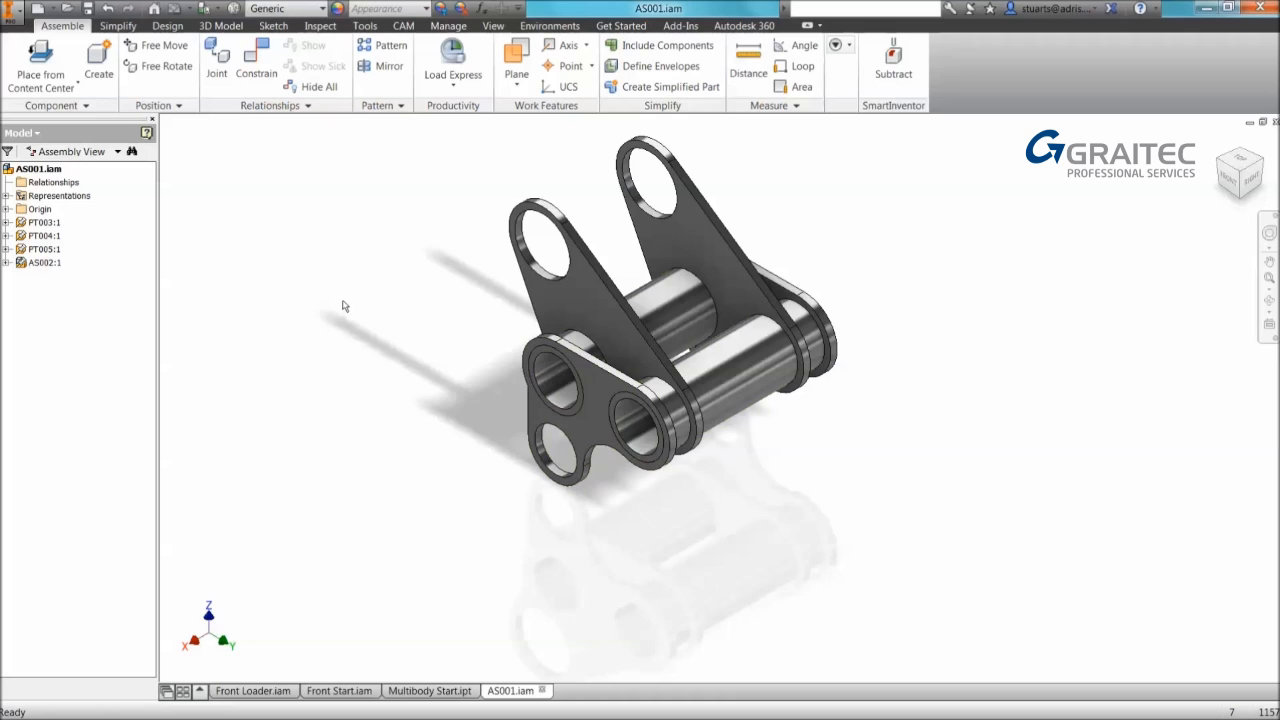
# Step: Expand the AS002 subassembly in the browser tree, move PT003 into it and accept the restructure
pyautogui.click(44, 262)
pyautogui.click(8, 262)
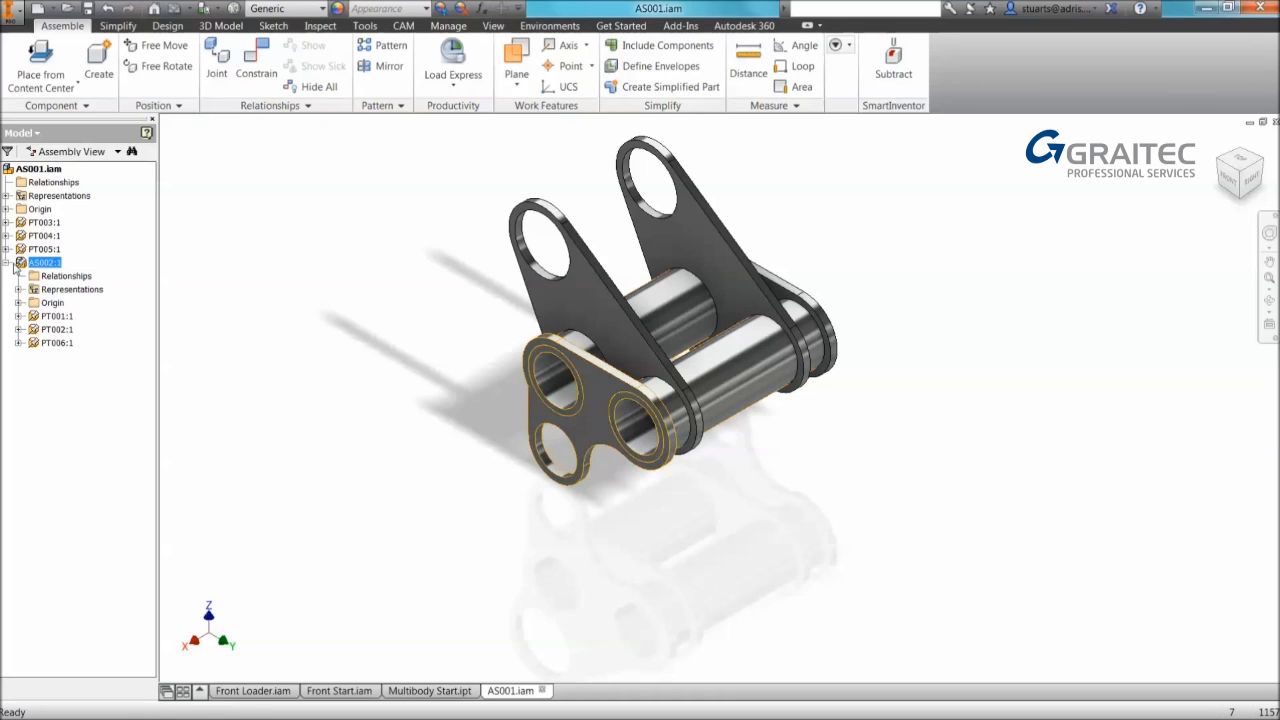
pyautogui.click(778, 290)
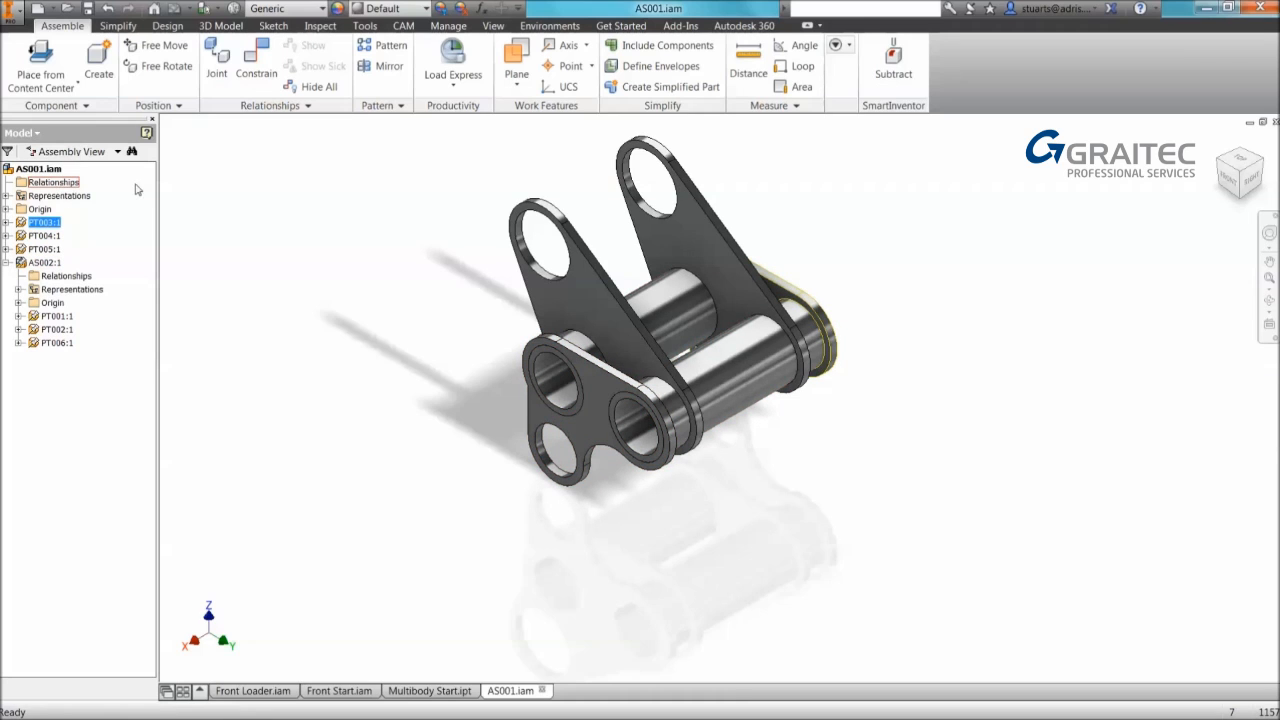
pyautogui.moveTo(49, 225); pyautogui.dragTo(57, 316)
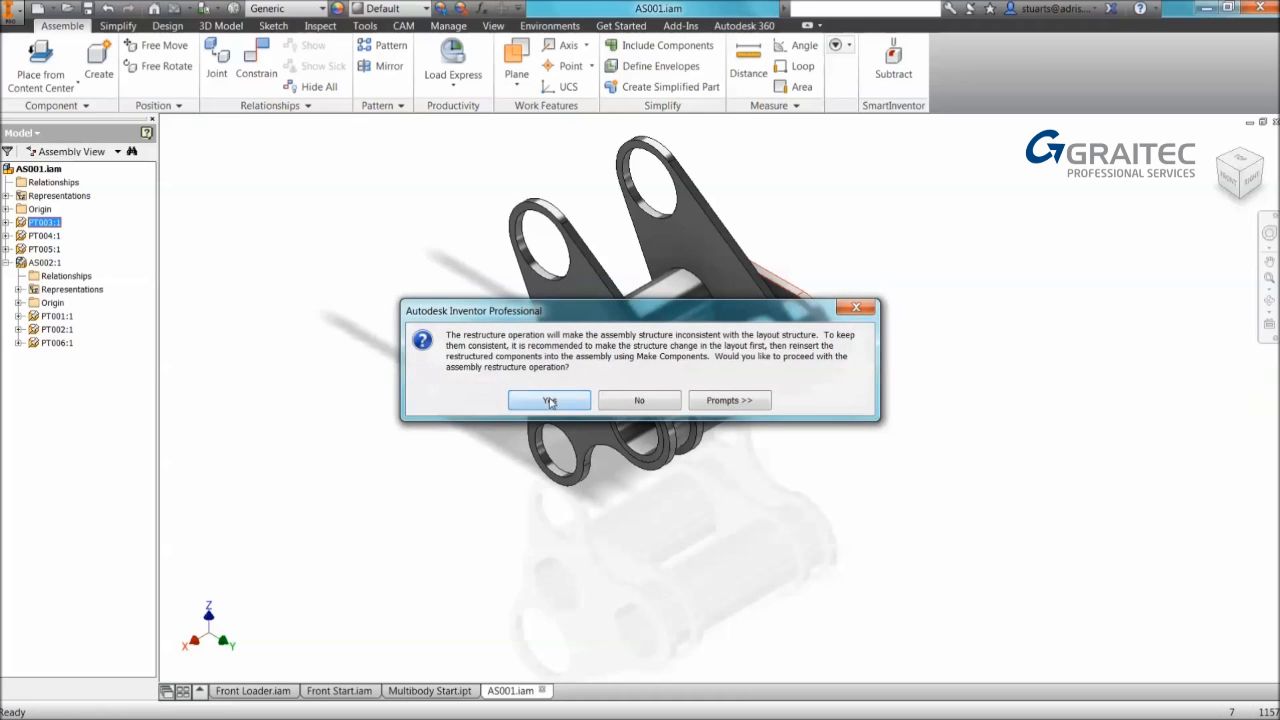
pyautogui.click(550, 401)
# Step: Move PT005 into AS002 and back out to the top level of AS001, accepting each restructure
pyautogui.moveTo(60, 240); pyautogui.dragTo(56, 304)
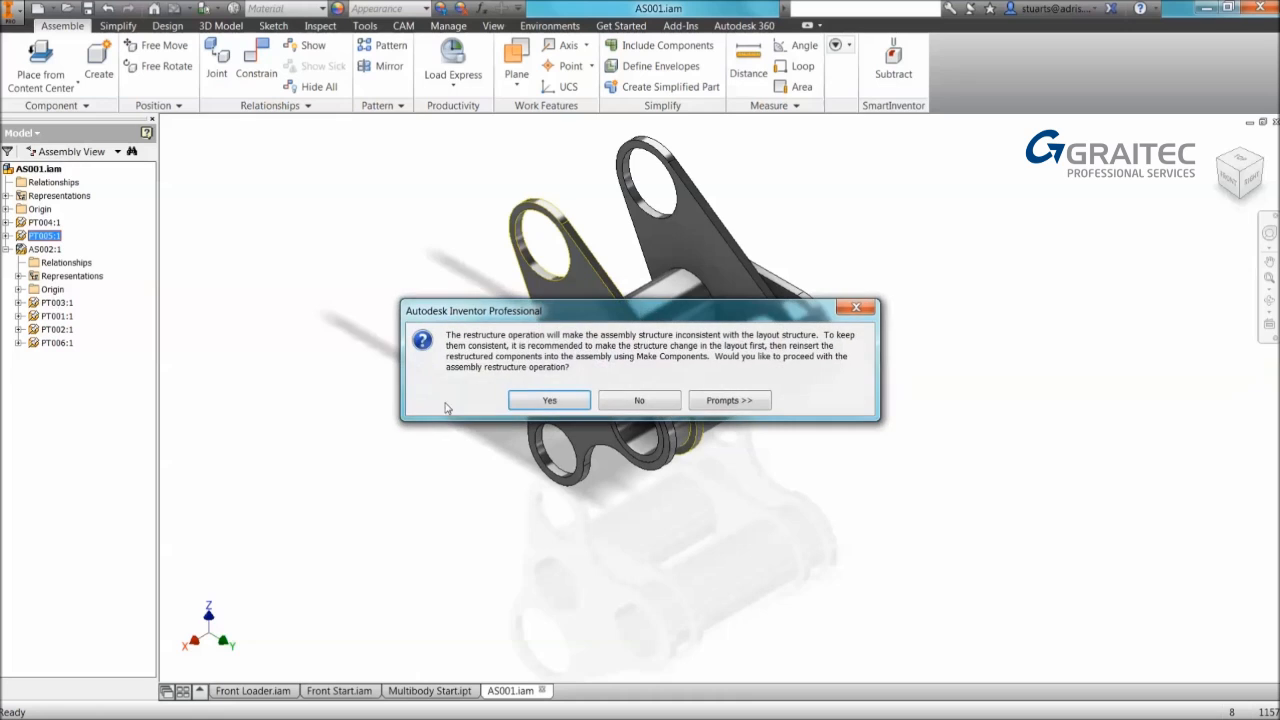
pyautogui.click(546, 400)
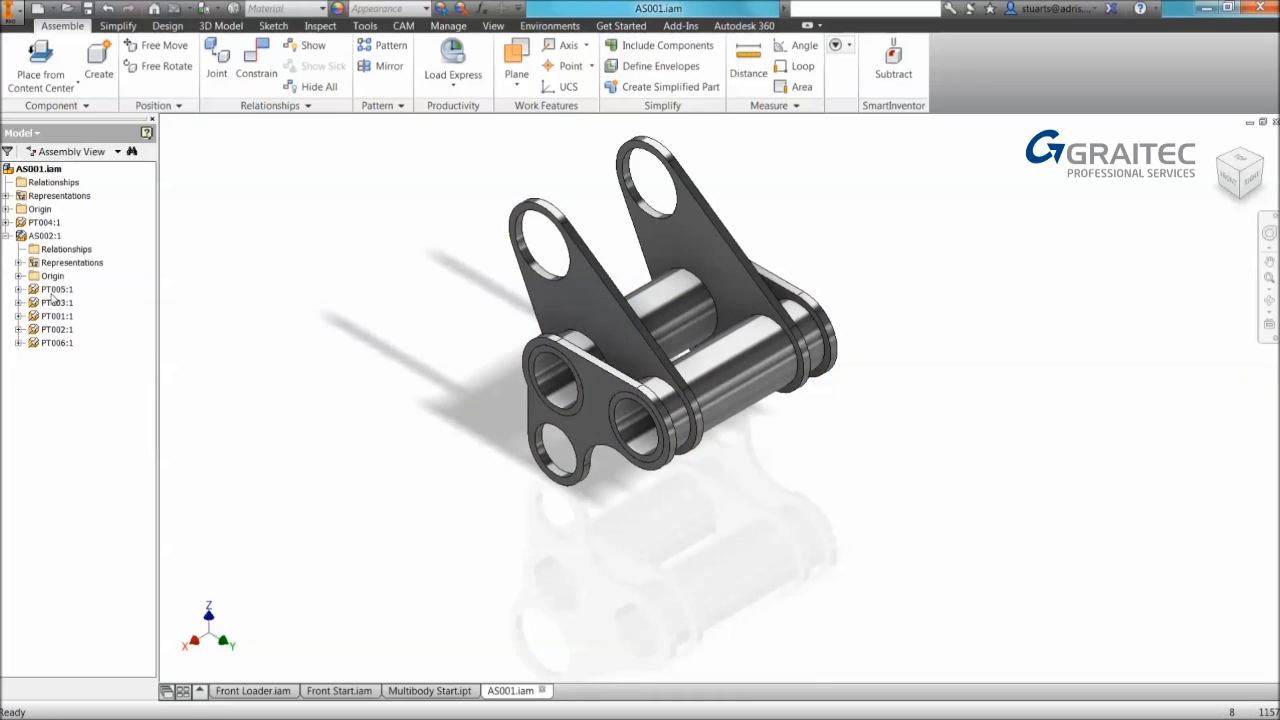
pyautogui.moveTo(52, 293); pyautogui.dragTo(52, 236)
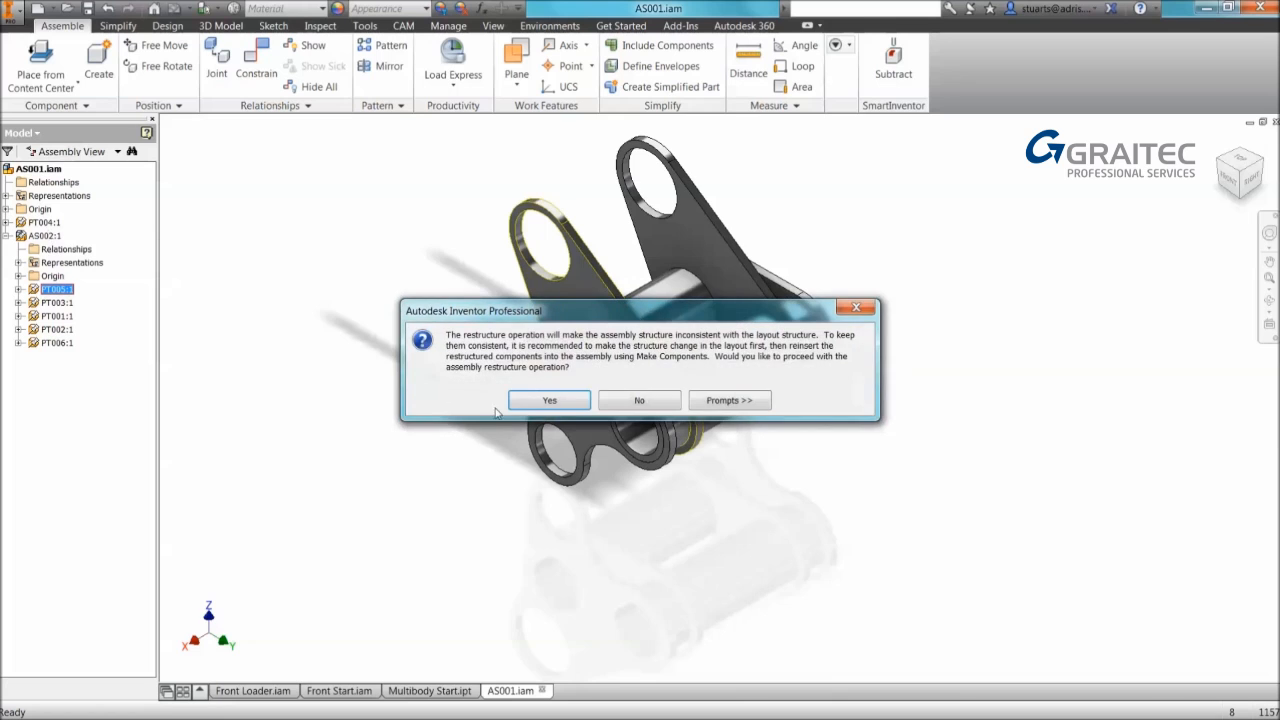
pyautogui.click(530, 400)
# Step: Collapse AS002 and review the parts-only bill of materials of AS001
pyautogui.moveTo(394, 303); pyautogui.dragTo(392, 347, button='middle')
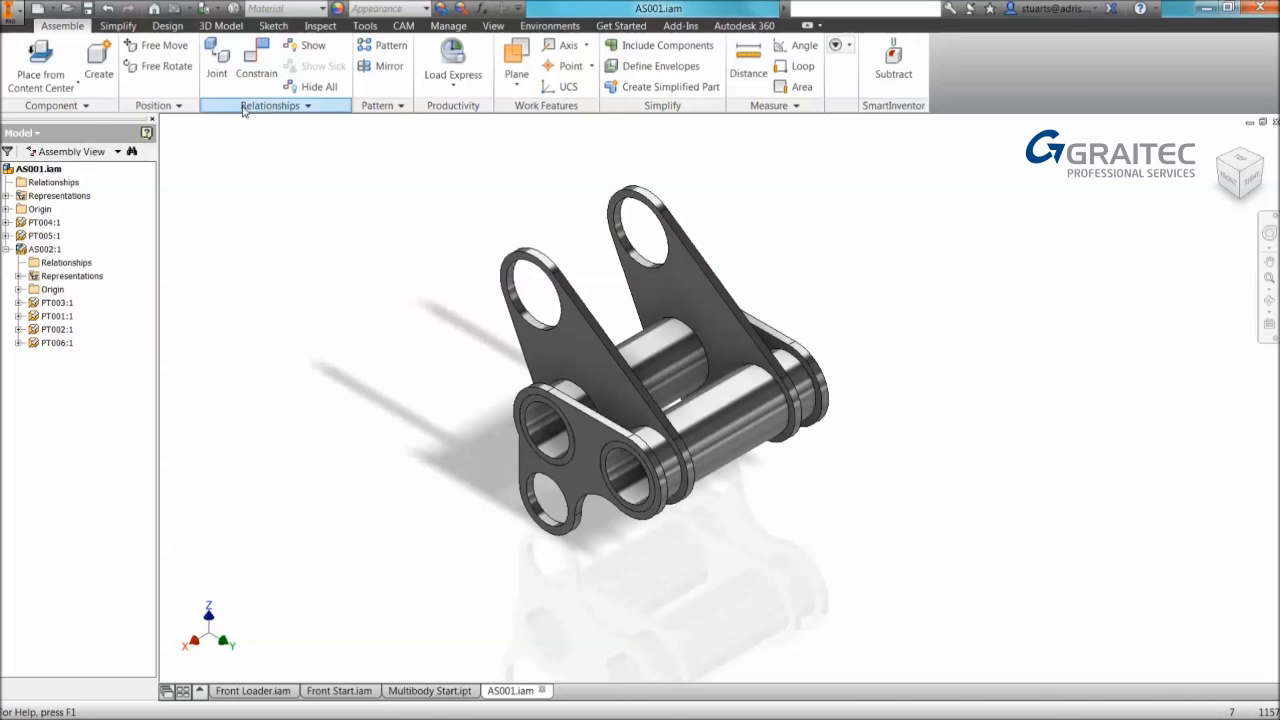
pyautogui.click(6, 249)
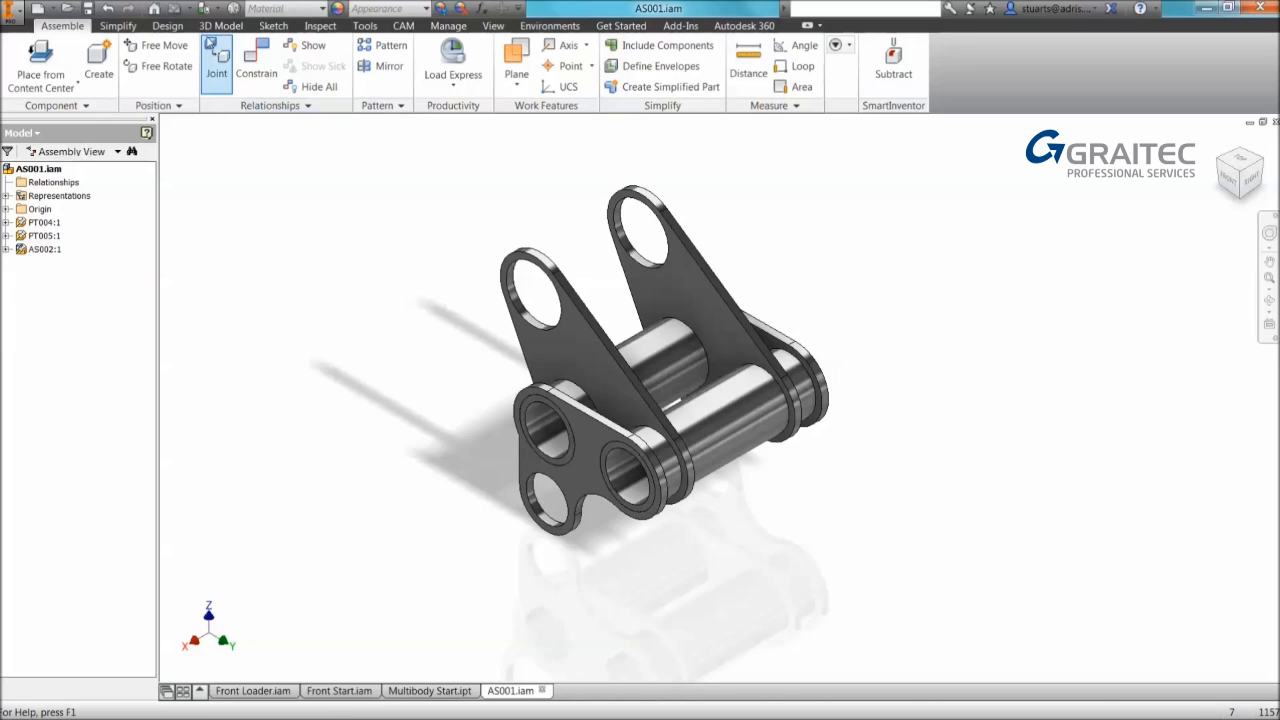
pyautogui.click(449, 26)
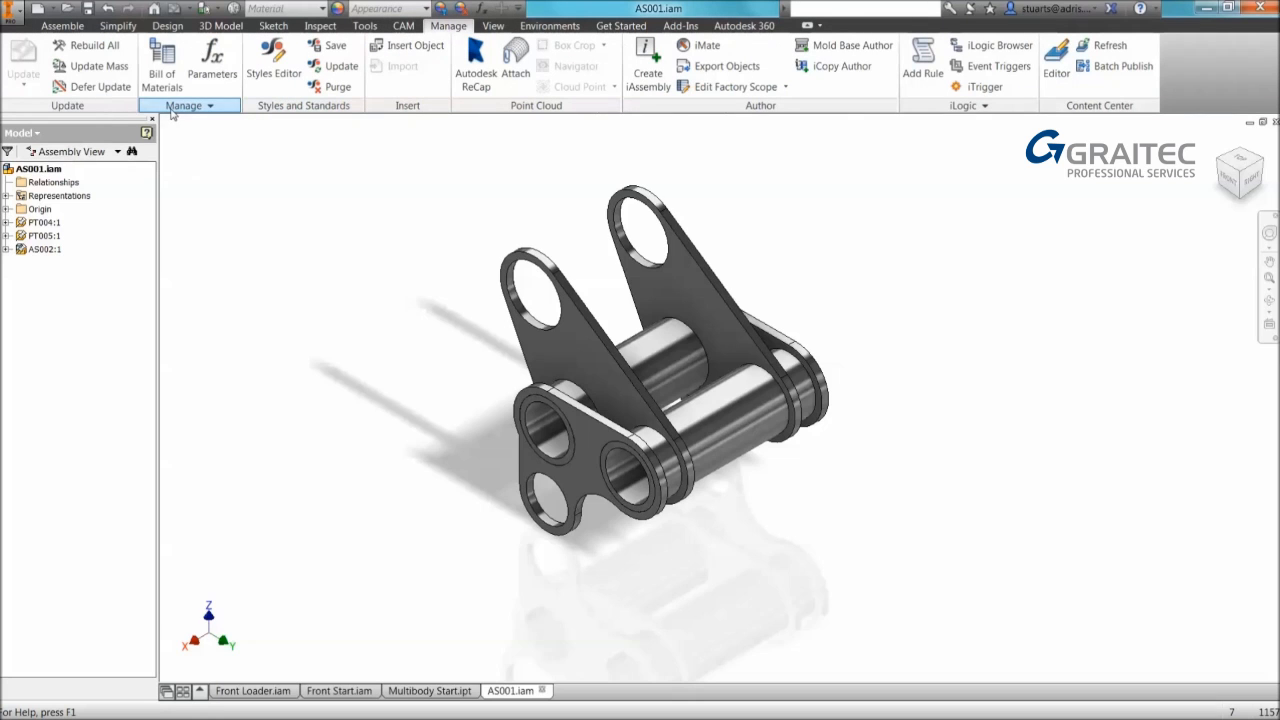
pyautogui.click(165, 62)
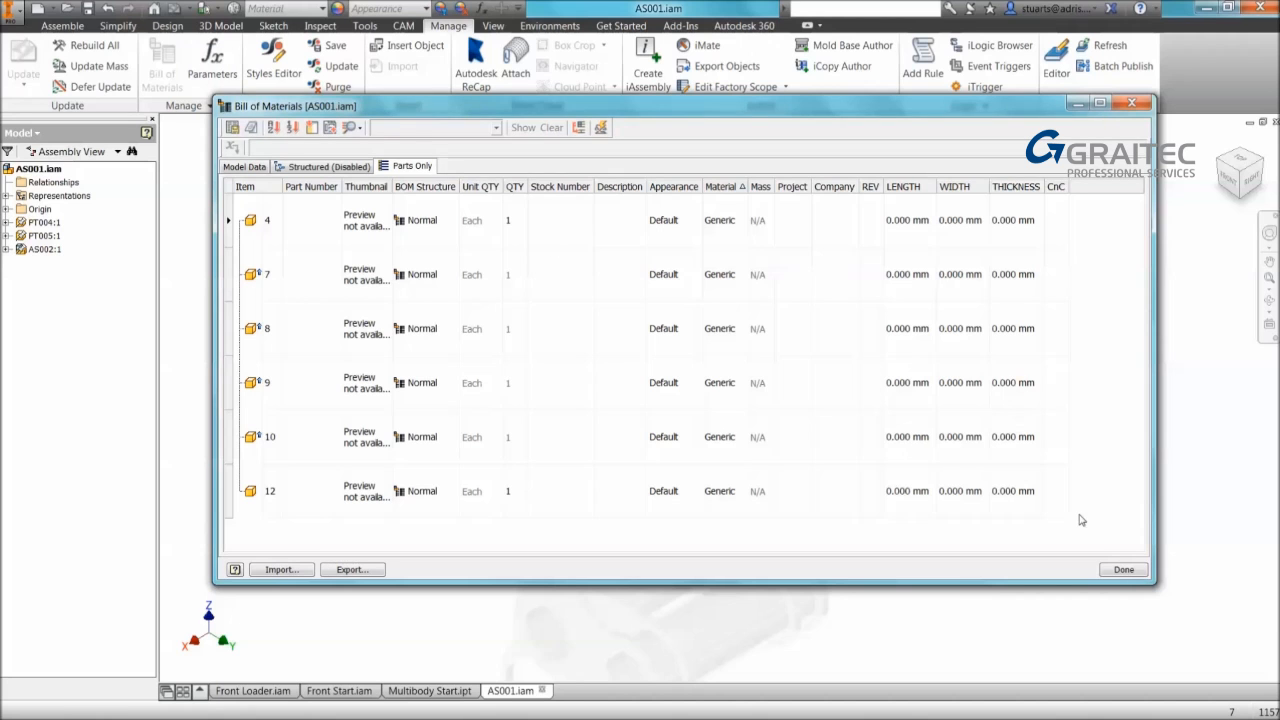
pyautogui.click(1123, 569)
# Step: Save AS001.iam with all its dependents and check its bill of materials again
pyautogui.click(88, 8)
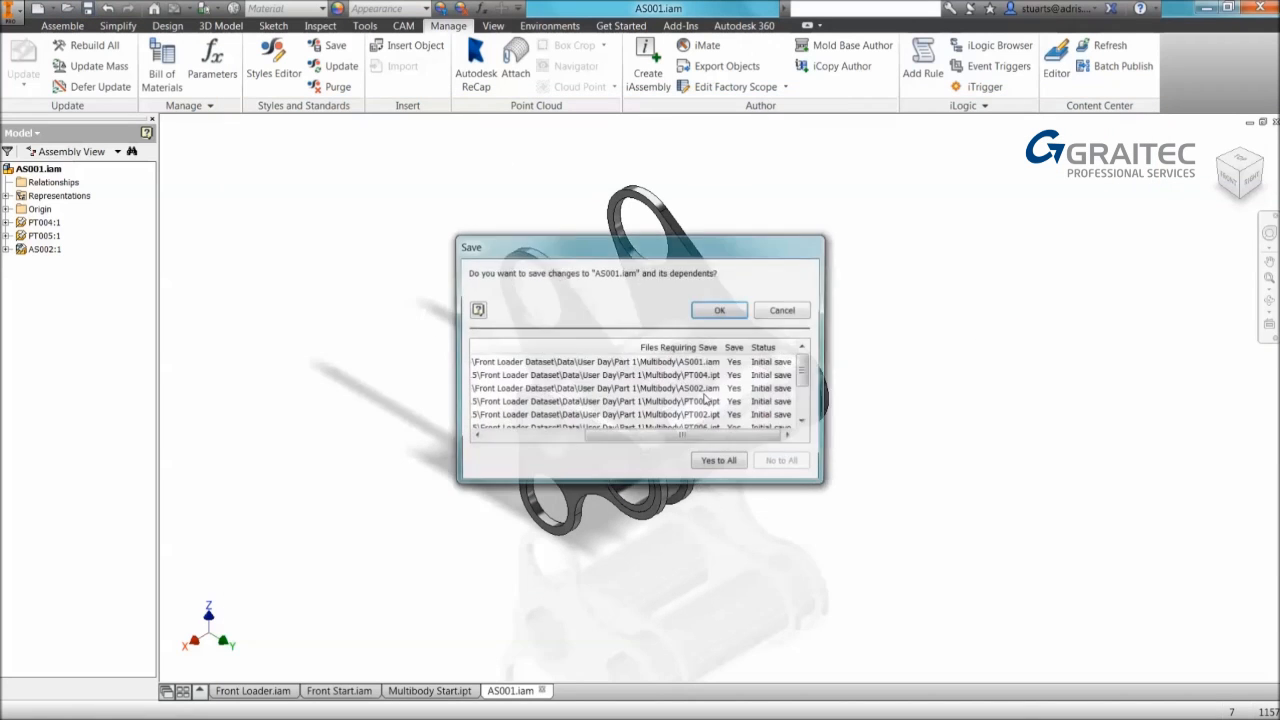
pyautogui.click(719, 310)
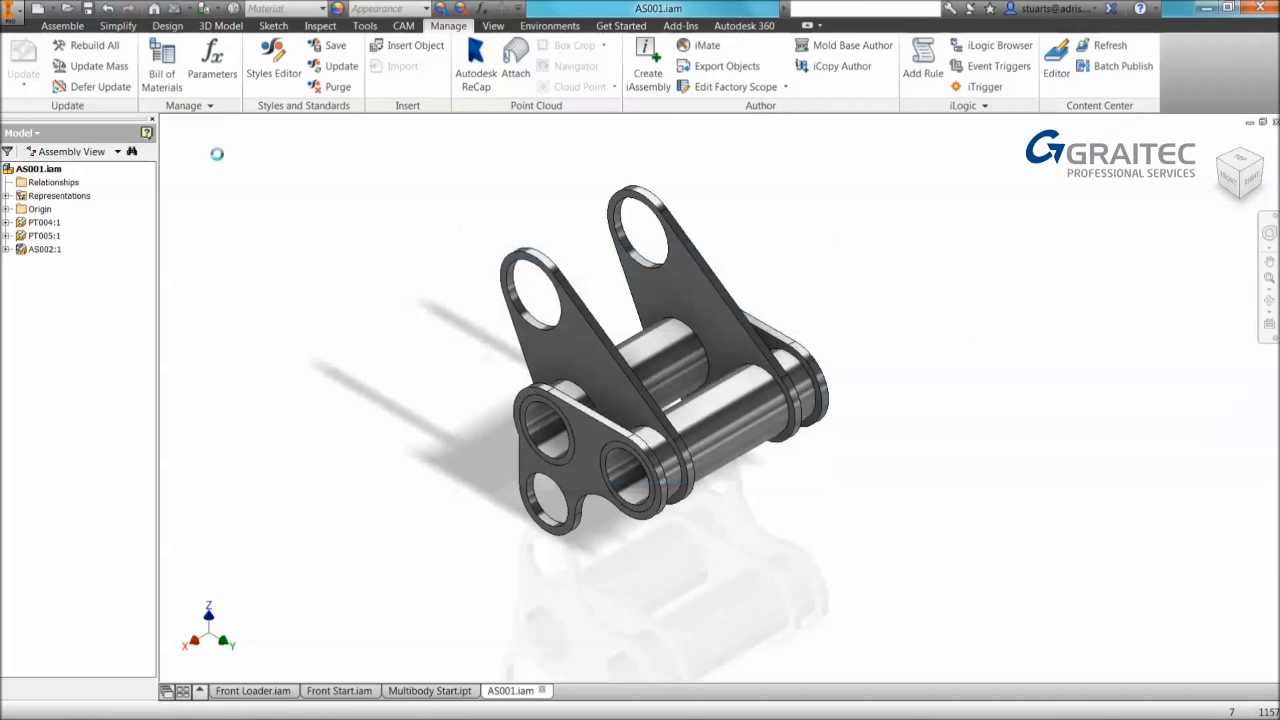
pyautogui.click(161, 60)
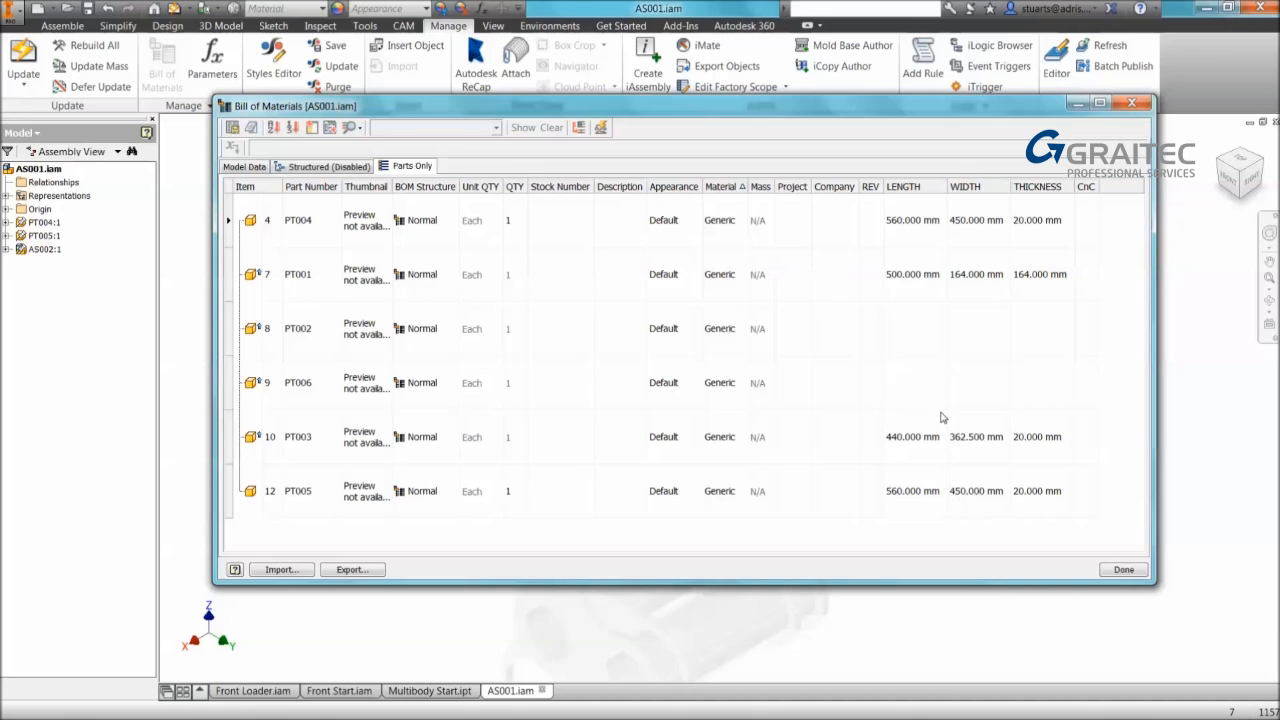
pyautogui.click(1112, 573)
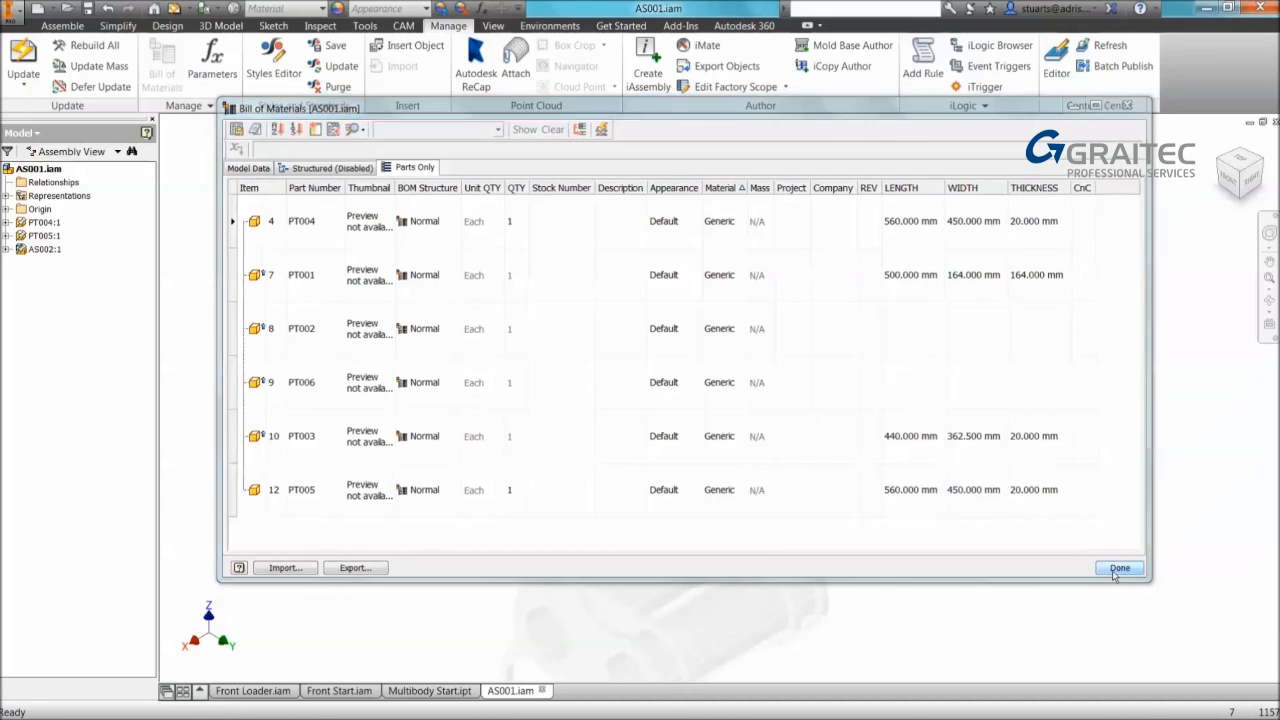
# Step: Copy the AS001 assembly and paste it into Front Start.iam beside the loader arms
pyautogui.scroll(-4, 343, 257)
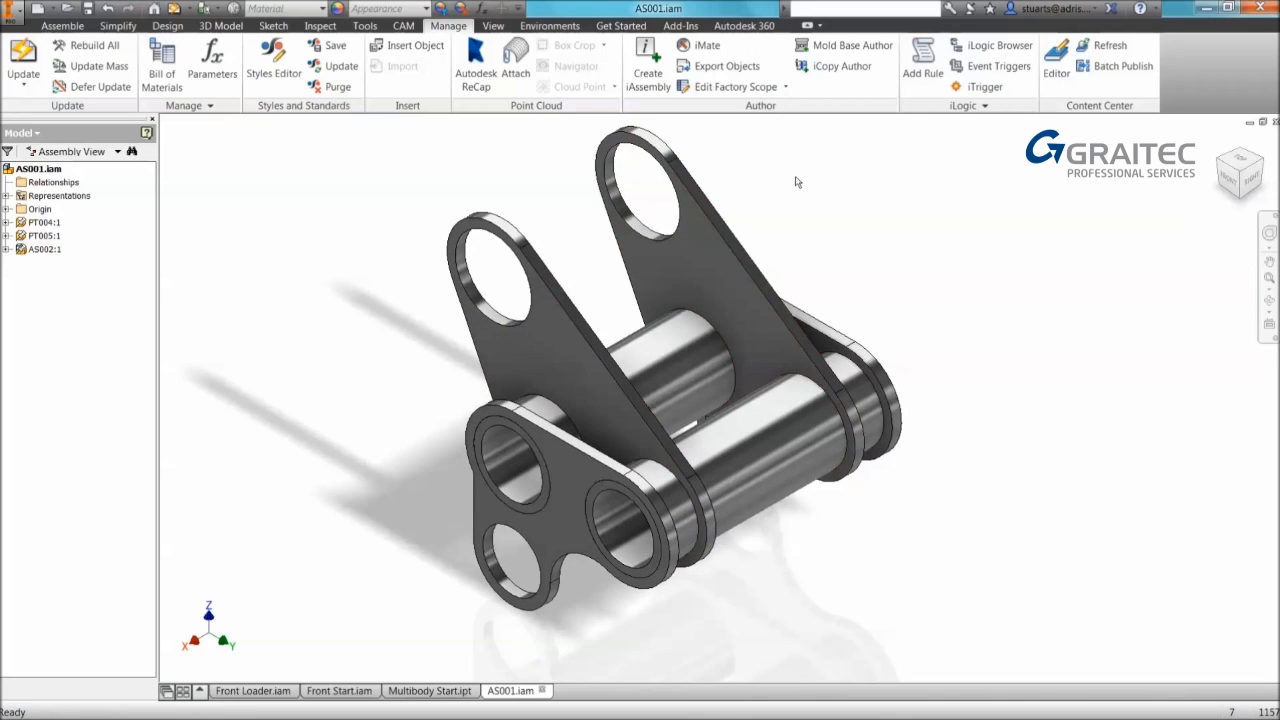
pyautogui.rightClick(36, 170)
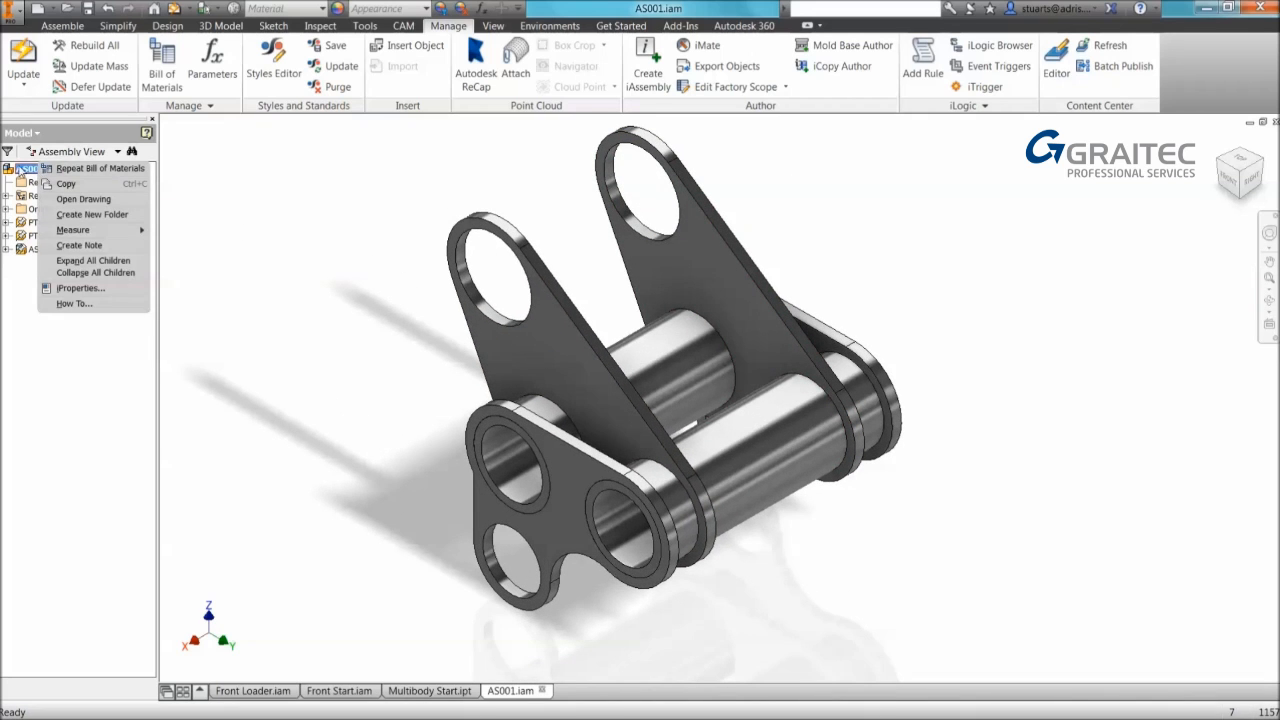
pyautogui.click(76, 188)
pyautogui.click(338, 691)
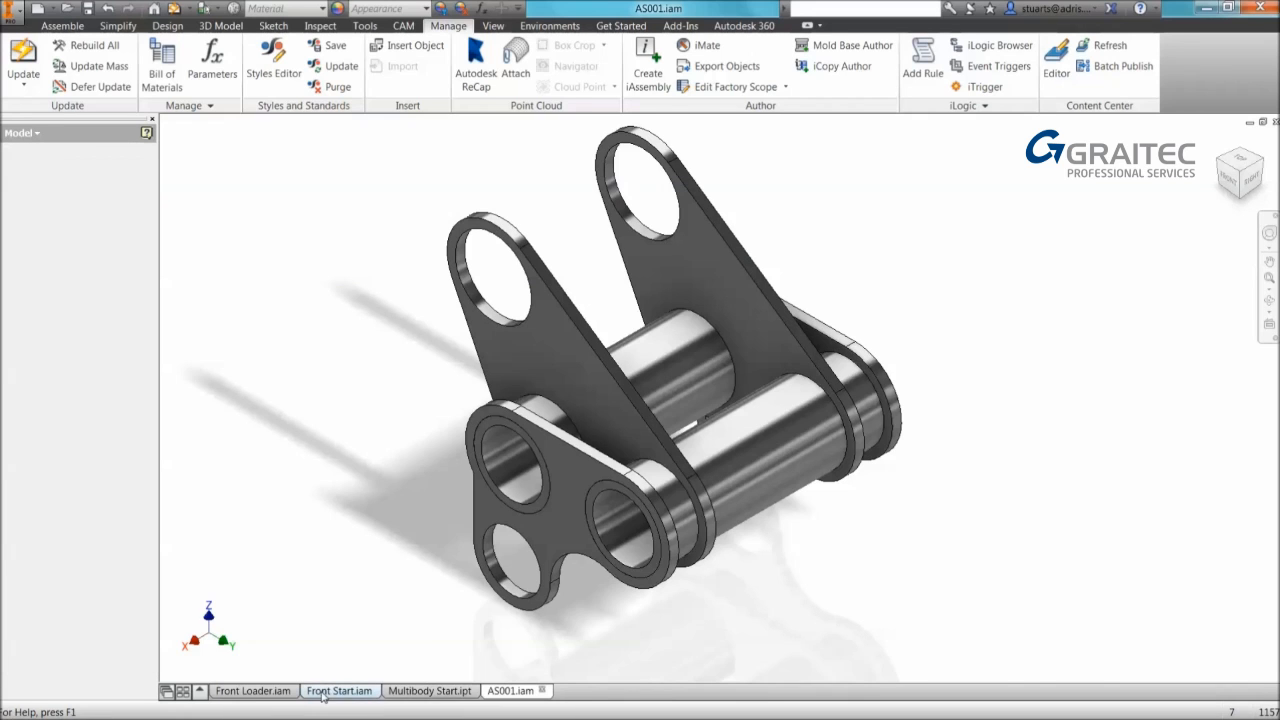
pyautogui.rightClick(884, 205)
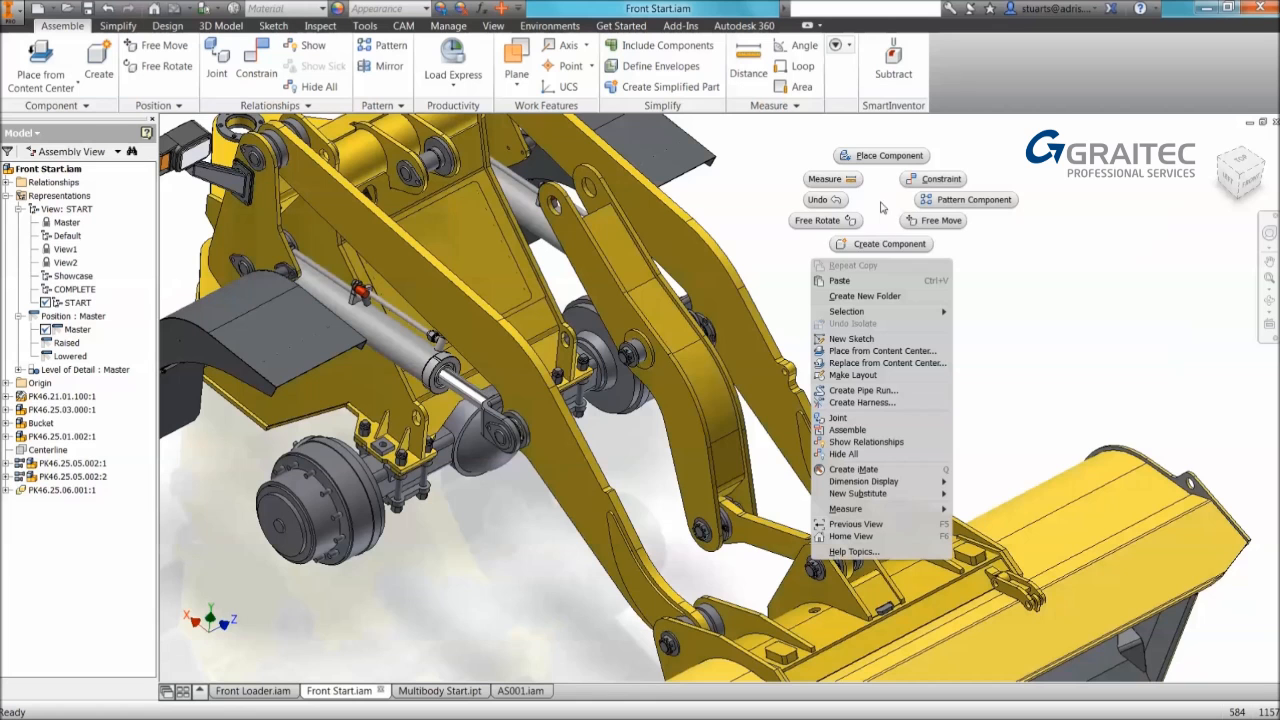
pyautogui.click(866, 281)
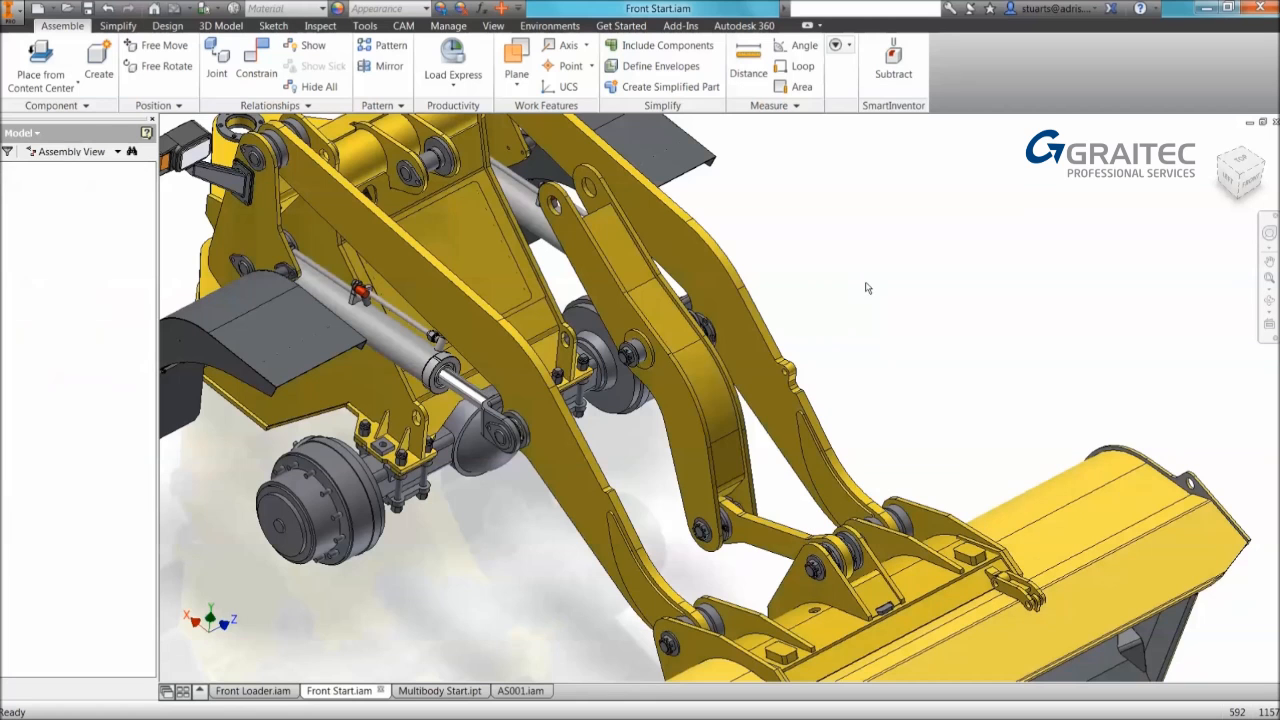
# Step: Reposition the pasted AS001 beside the loader arms and start free-rotating it
pyautogui.click(867, 288)
pyautogui.keyDown('shift'); pyautogui.moveTo(867, 285); pyautogui.dragTo(887, 287, button='middle'); pyautogui.keyUp('shift')
pyautogui.moveTo(895, 286)
pyautogui.mouseDown()
pyautogui.moveTo(895, 271)
pyautogui.moveTo(871, 265)
pyautogui.moveTo(893, 275)
pyautogui.mouseUp()
pyautogui.press('g')
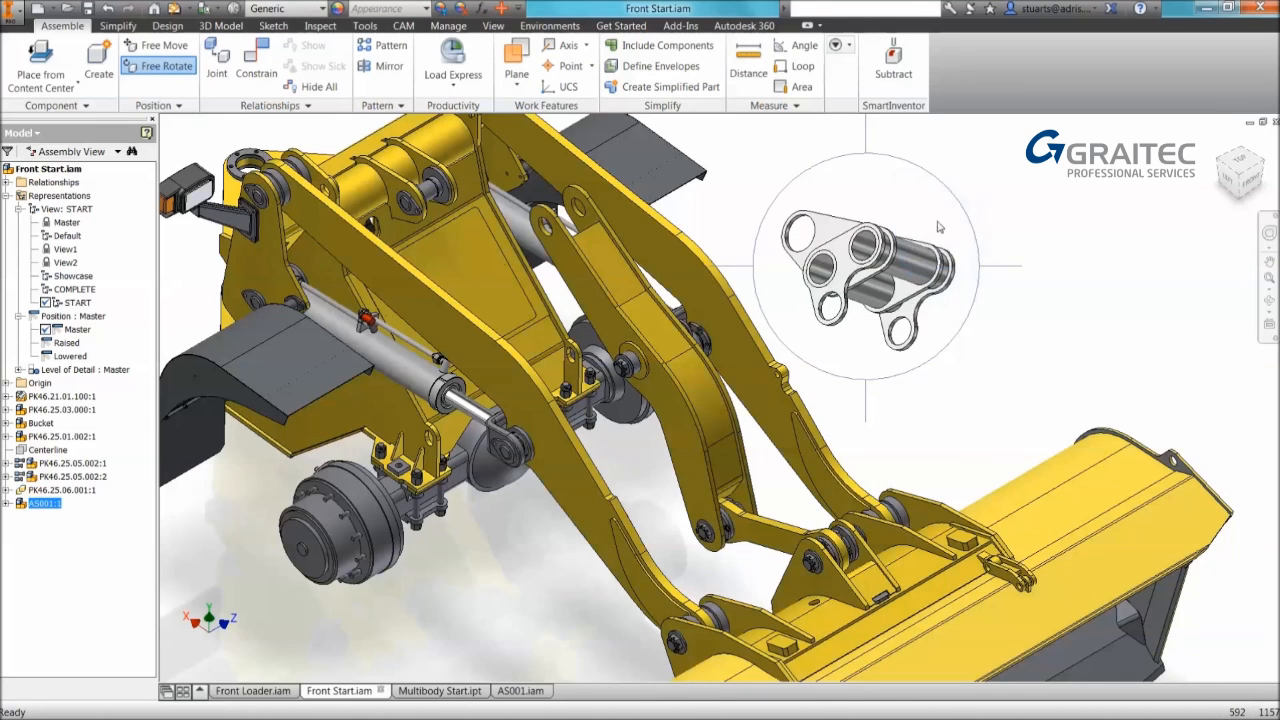
# Step: Place an Insert constraint with a 0.000 mm offset between a circular edge of AS001 and the matching circular edge at the loader's lift arm
pyautogui.rightClick(922, 211)
pyautogui.click(984, 189)
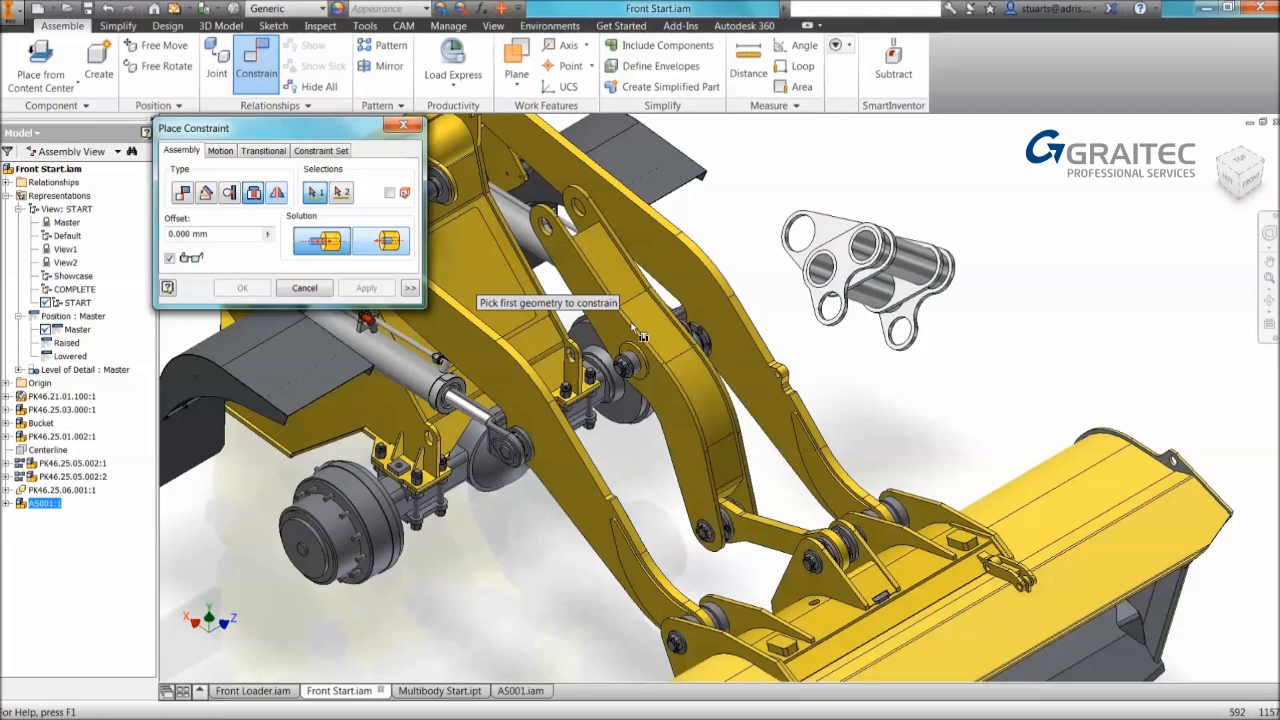
pyautogui.click(831, 298)
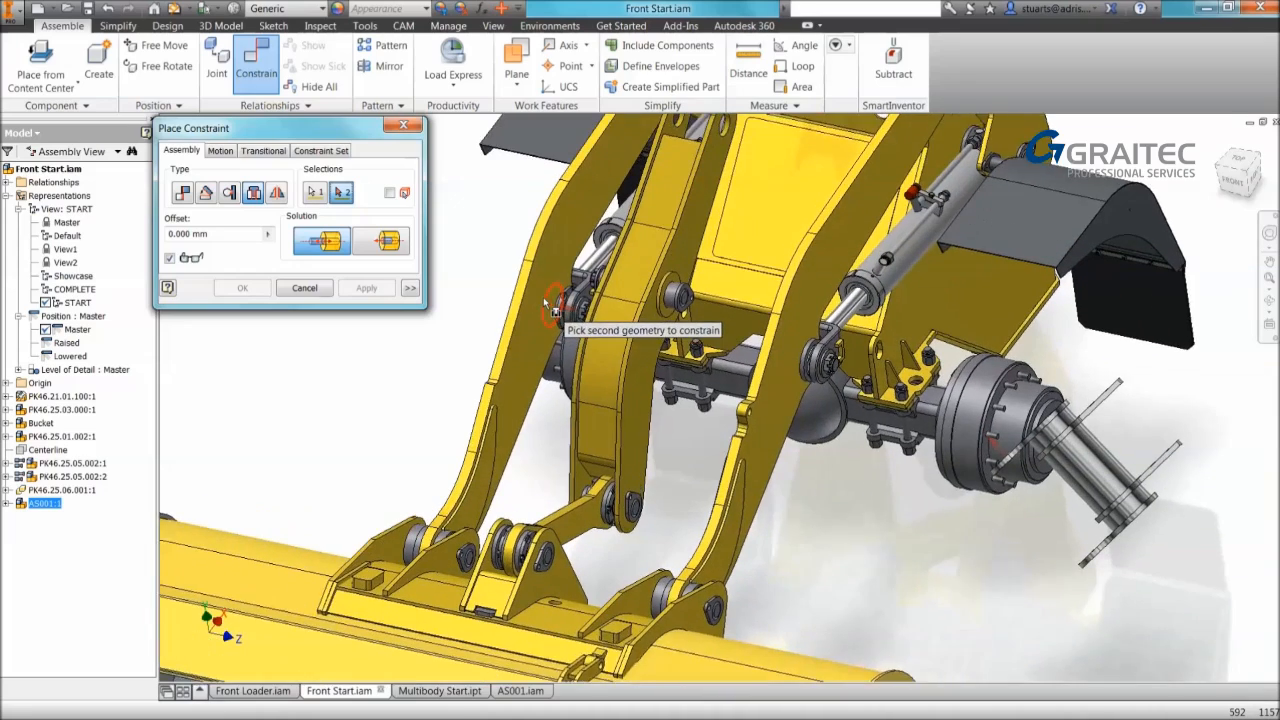
pyautogui.click(546, 305)
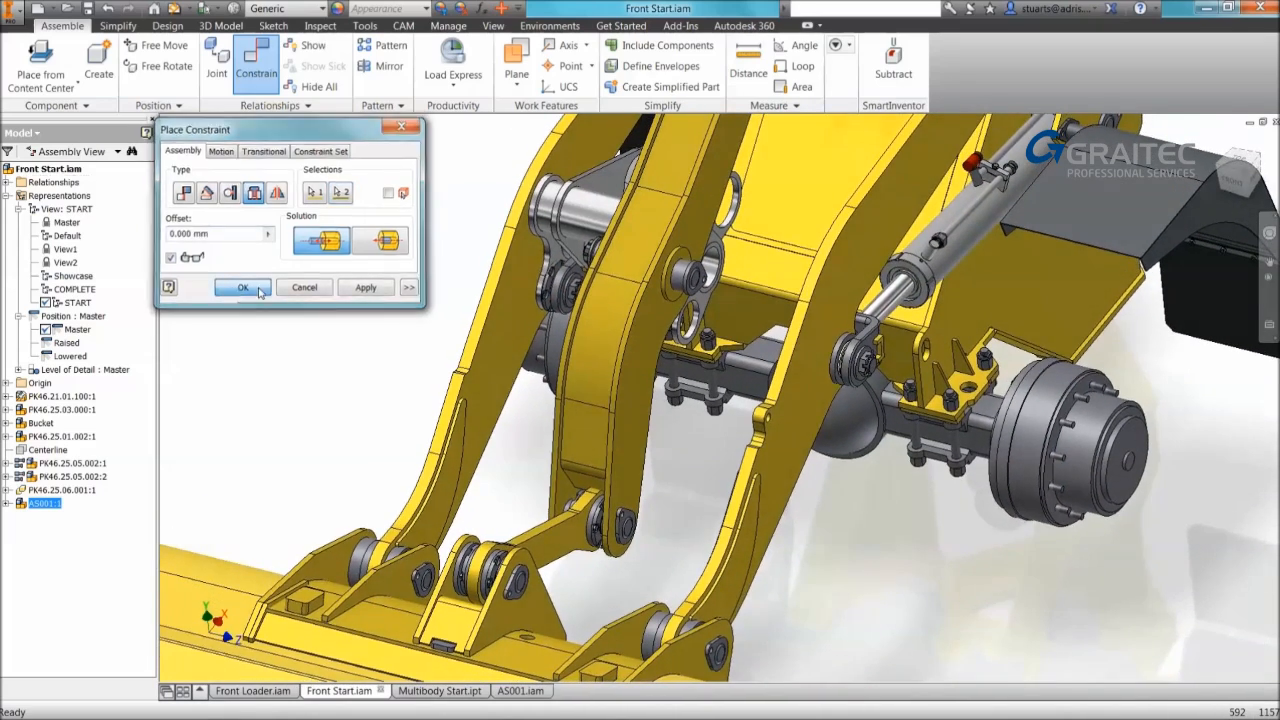
pyautogui.click(239, 288)
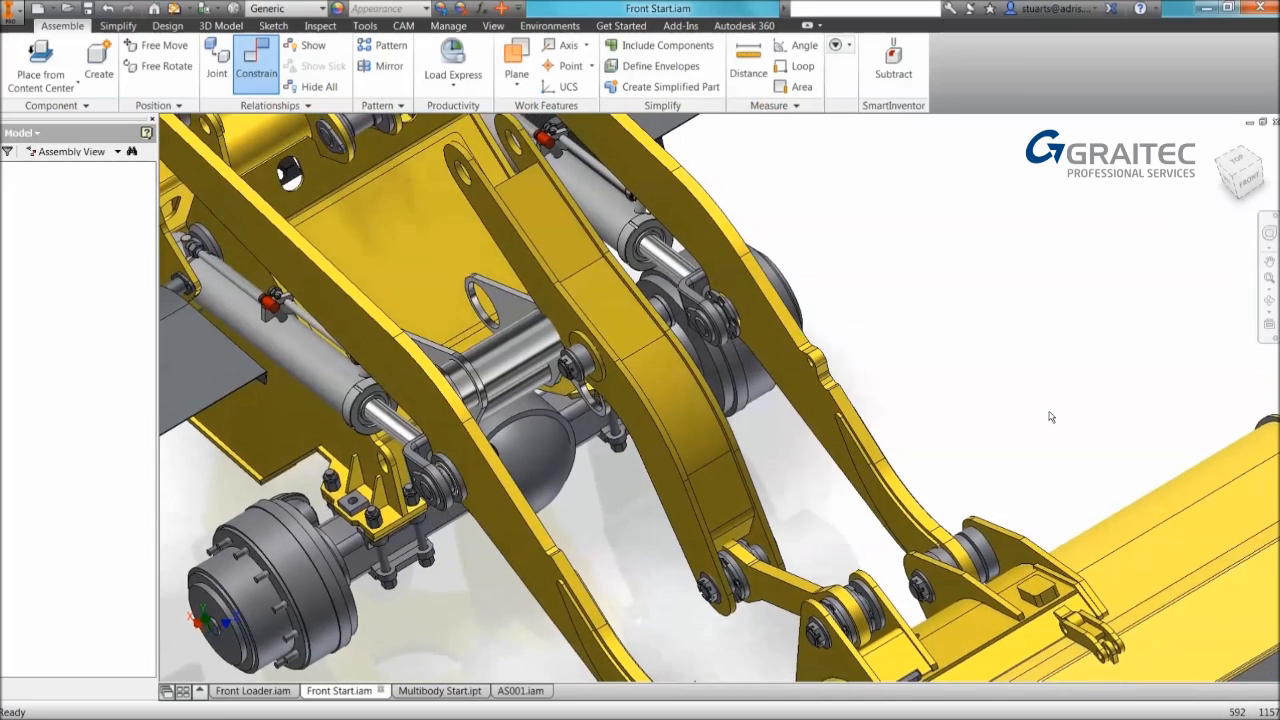
# Step: Measure the distance between the pin bosses on the central lever and the distance between the inner faces of the two loader arms
pyautogui.moveTo(937, 377); pyautogui.dragTo(985, 338, button='middle')
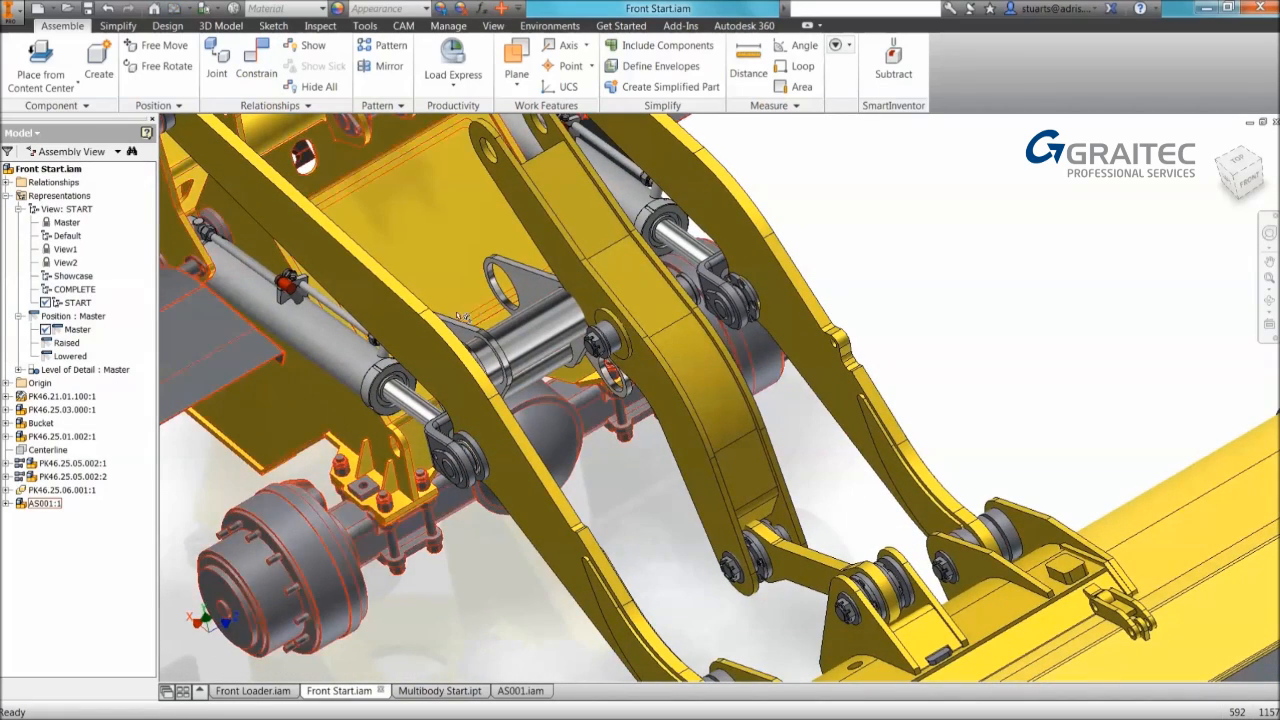
pyautogui.rightClick(521, 300)
pyautogui.click(463, 269)
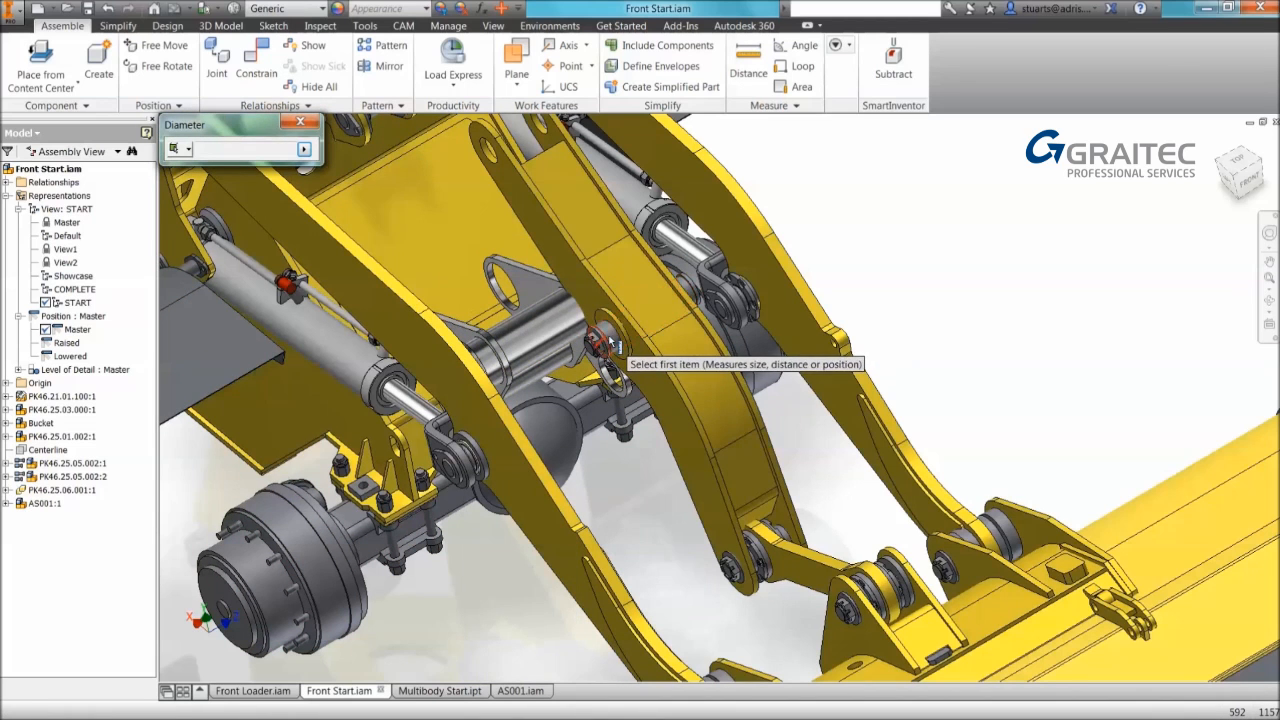
pyautogui.keyDown('shift'); pyautogui.moveTo(631, 313); pyautogui.dragTo(681, 275, button='middle'); pyautogui.keyUp('shift')
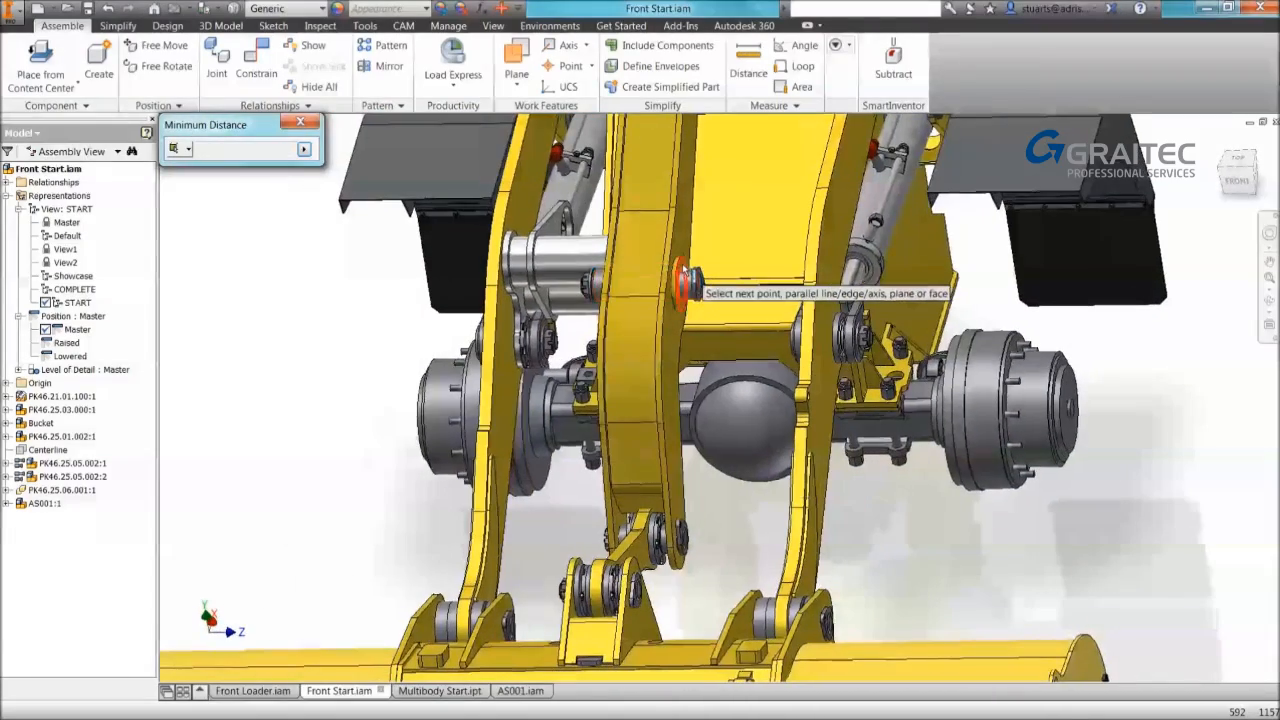
pyautogui.click(682, 278)
pyautogui.keyDown('shift'); pyautogui.moveTo(572, 298); pyautogui.dragTo(522, 218, button='middle'); pyautogui.keyUp('shift')
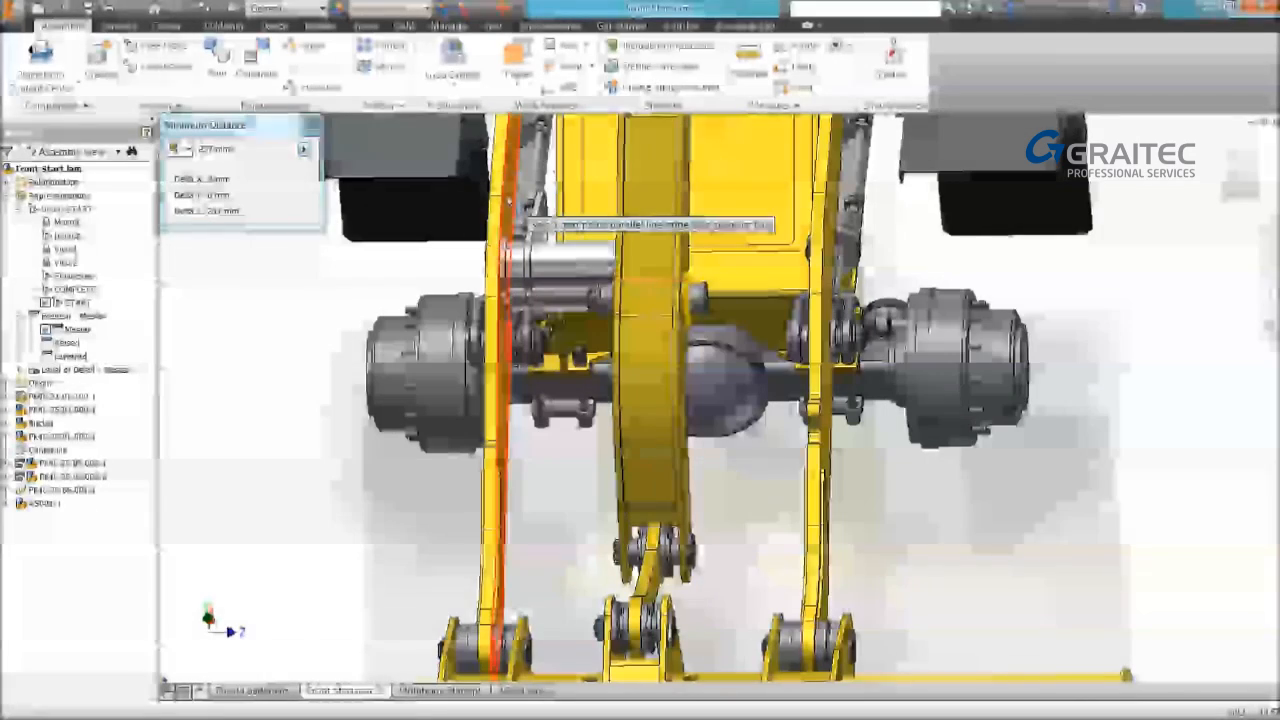
pyautogui.keyDown('shift'); pyautogui.moveTo(646, 317); pyautogui.dragTo(794, 274, button='middle'); pyautogui.keyUp('shift')
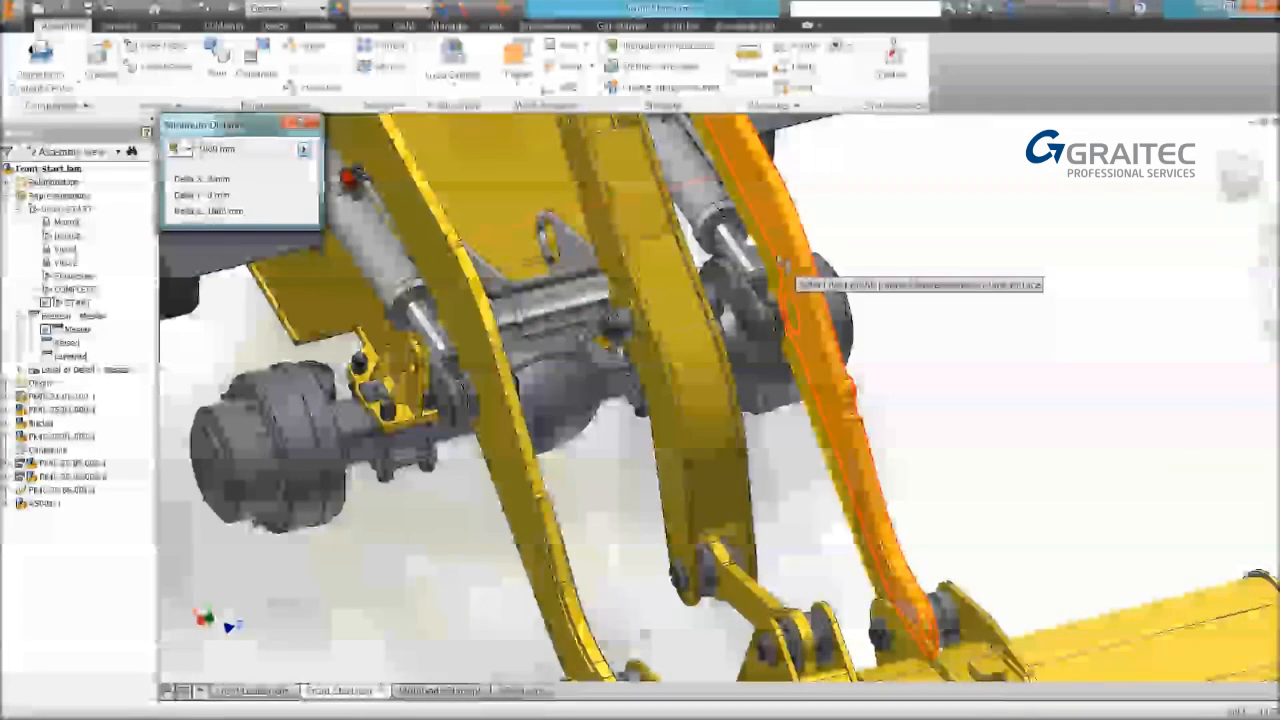
pyautogui.press('Escape')
pyautogui.click(854, 280)
pyautogui.scroll(1, 840, 279)
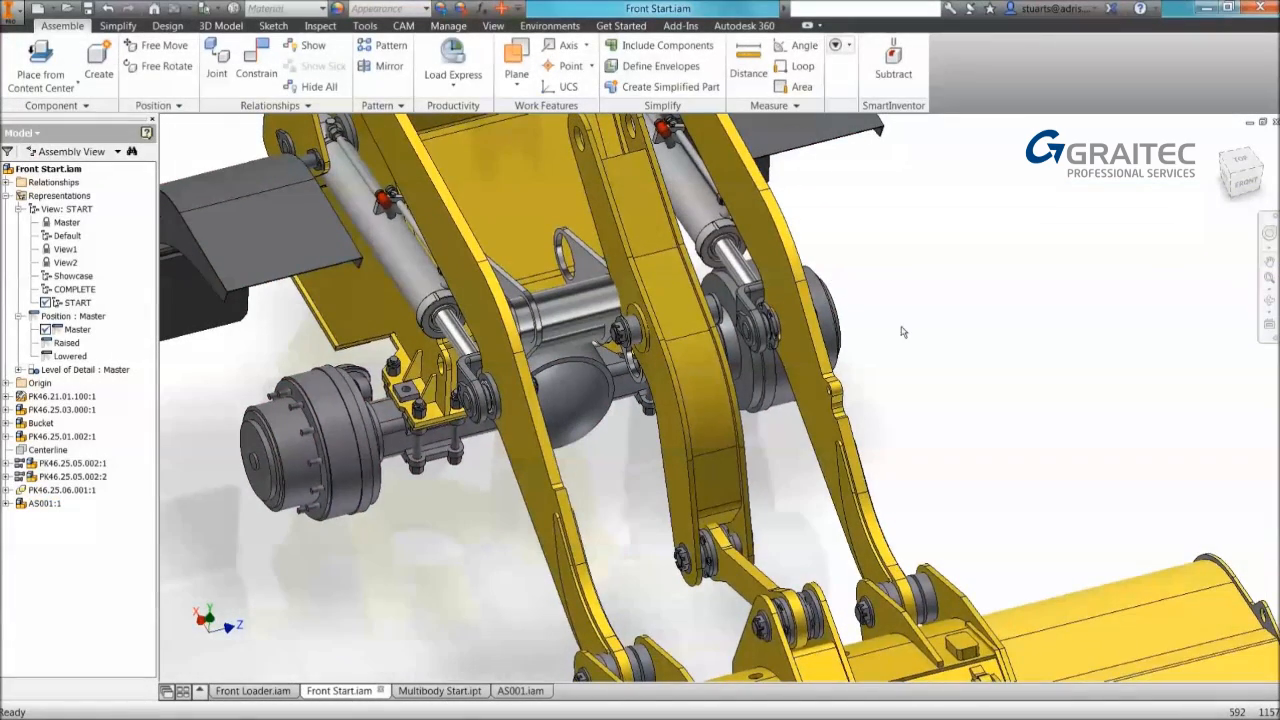
pyautogui.press('F5')
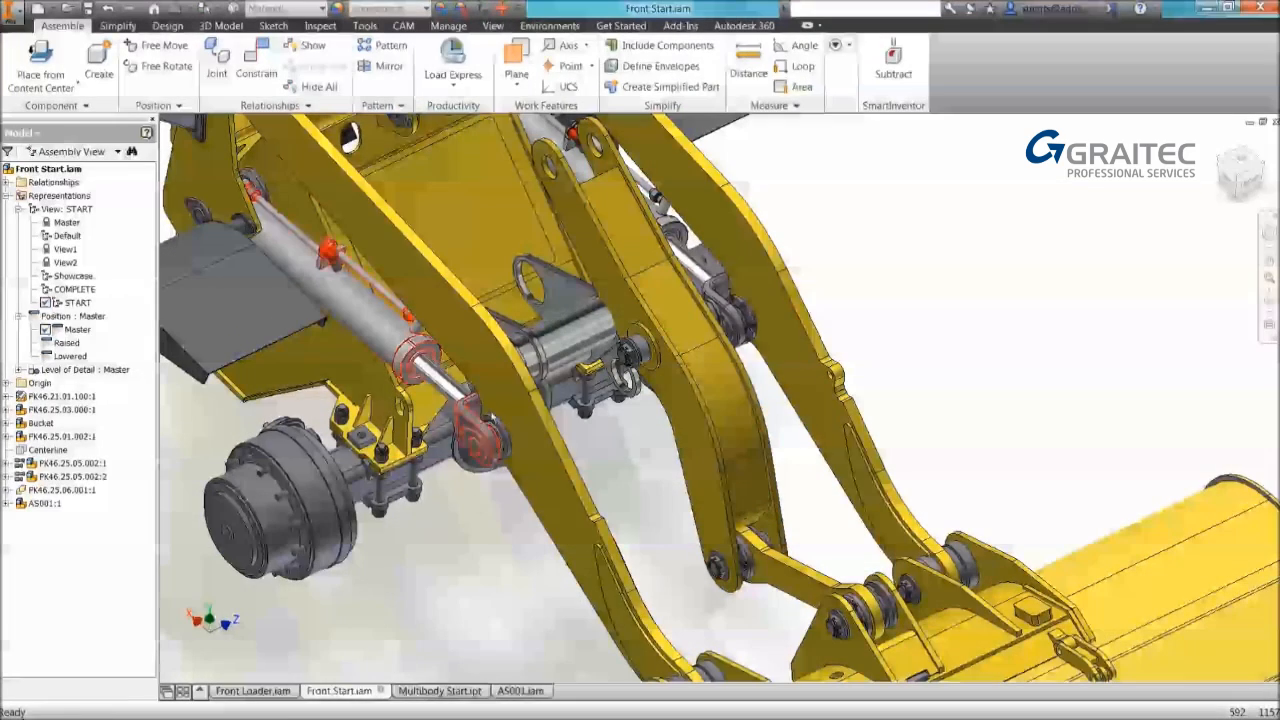
# Step: Switch to Multibody Start.ipt and set the tube feature Extrusion4 to a distance of 1000
pyautogui.click(445, 691)
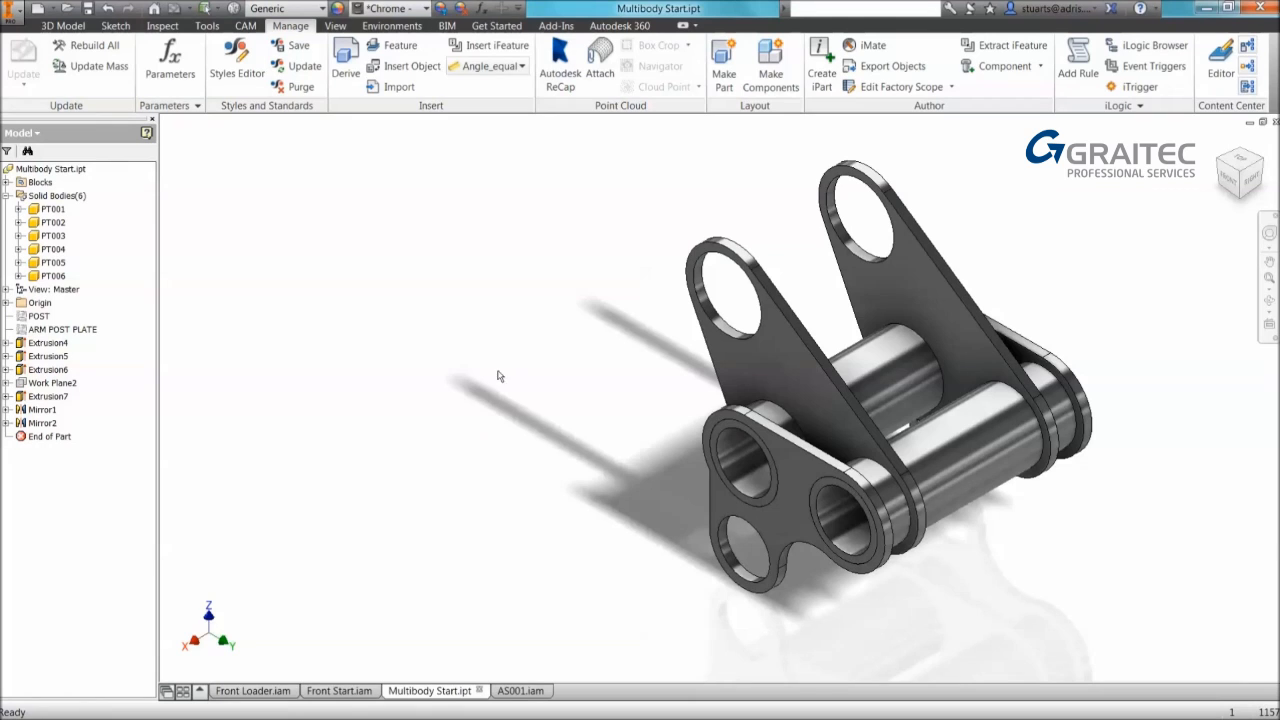
pyautogui.press('F6')
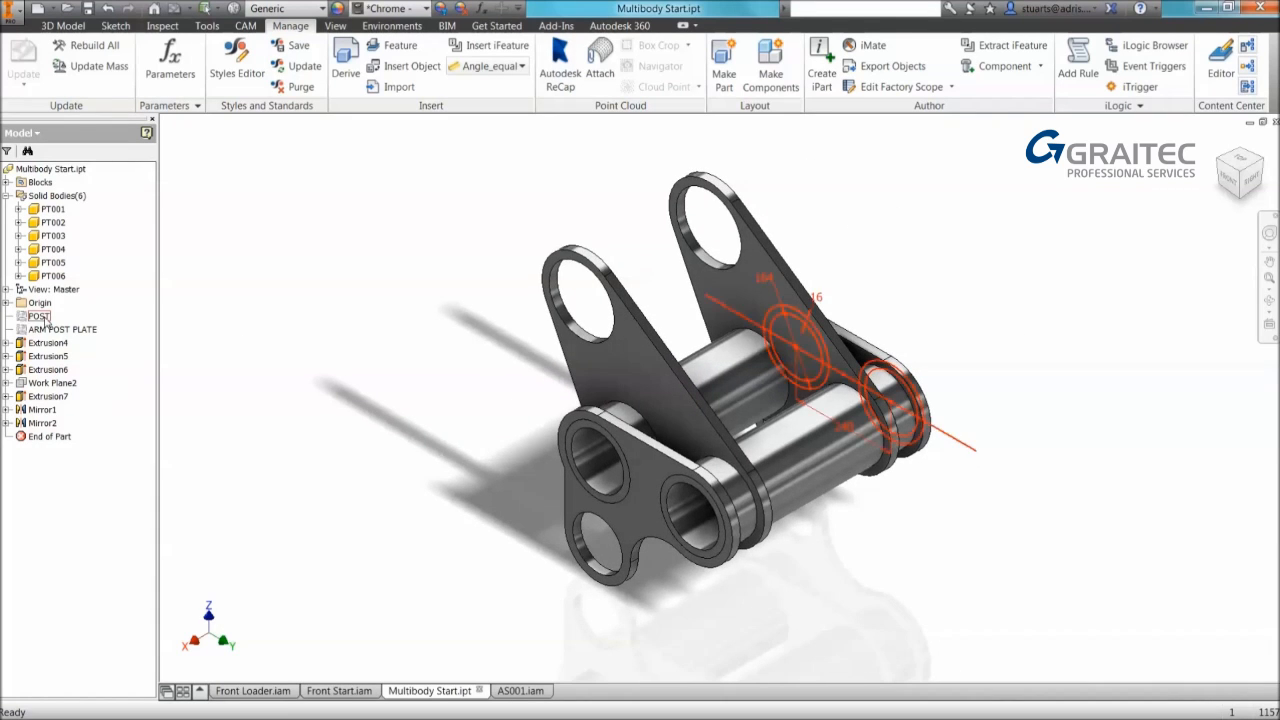
pyautogui.doubleClick(752, 376)
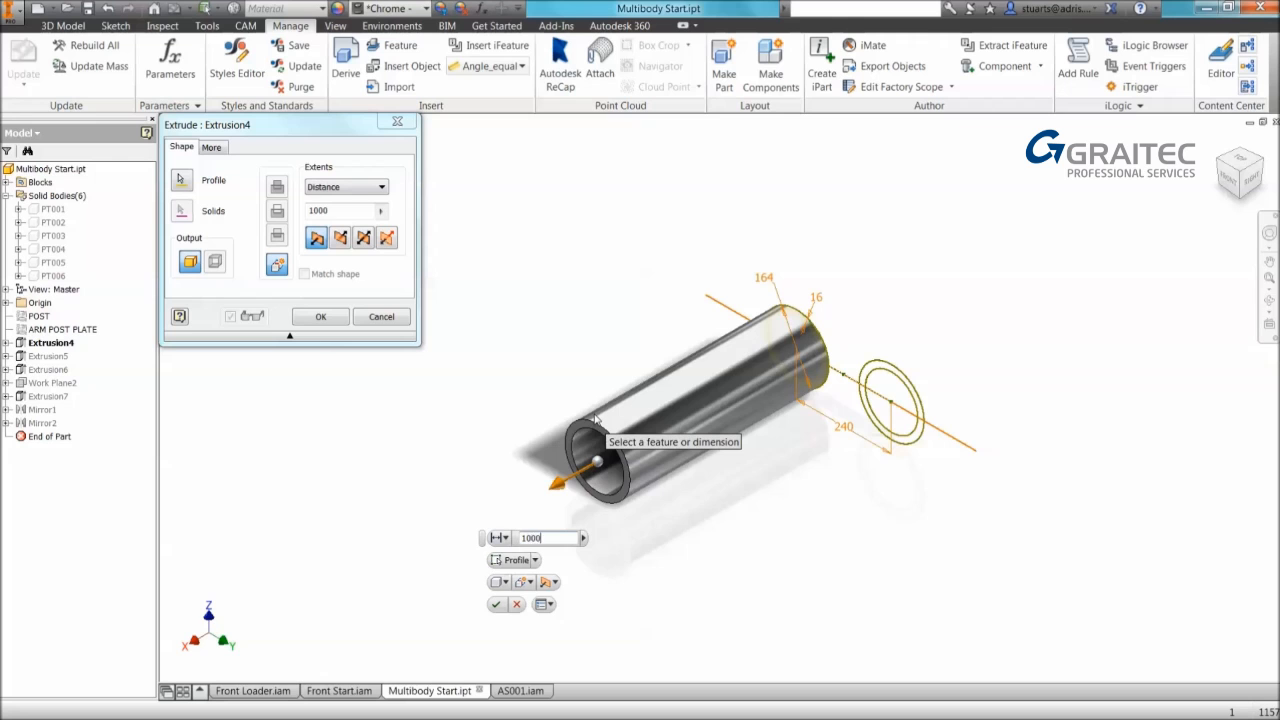
pyautogui.click(330, 317)
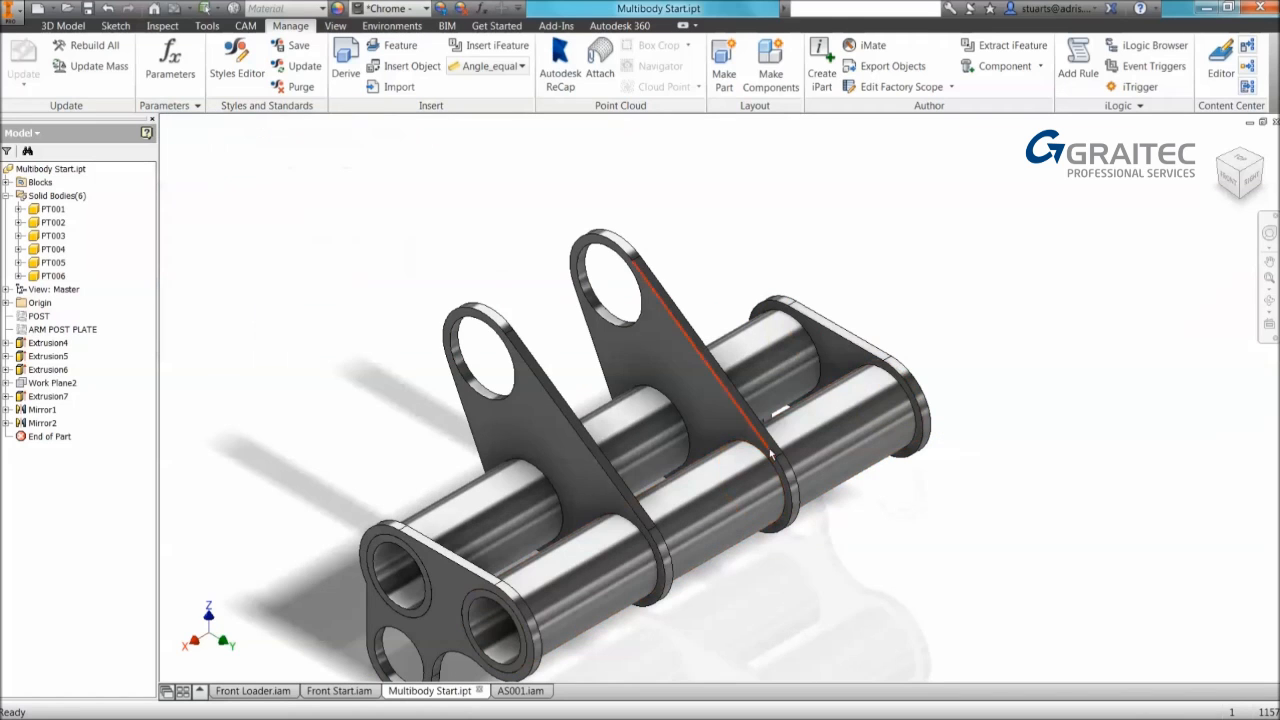
# Step: Redefine the offset of Work Plane2 as 238 mm / 2 to space the mirrored arm plates
pyautogui.scroll(2, 480, 390)
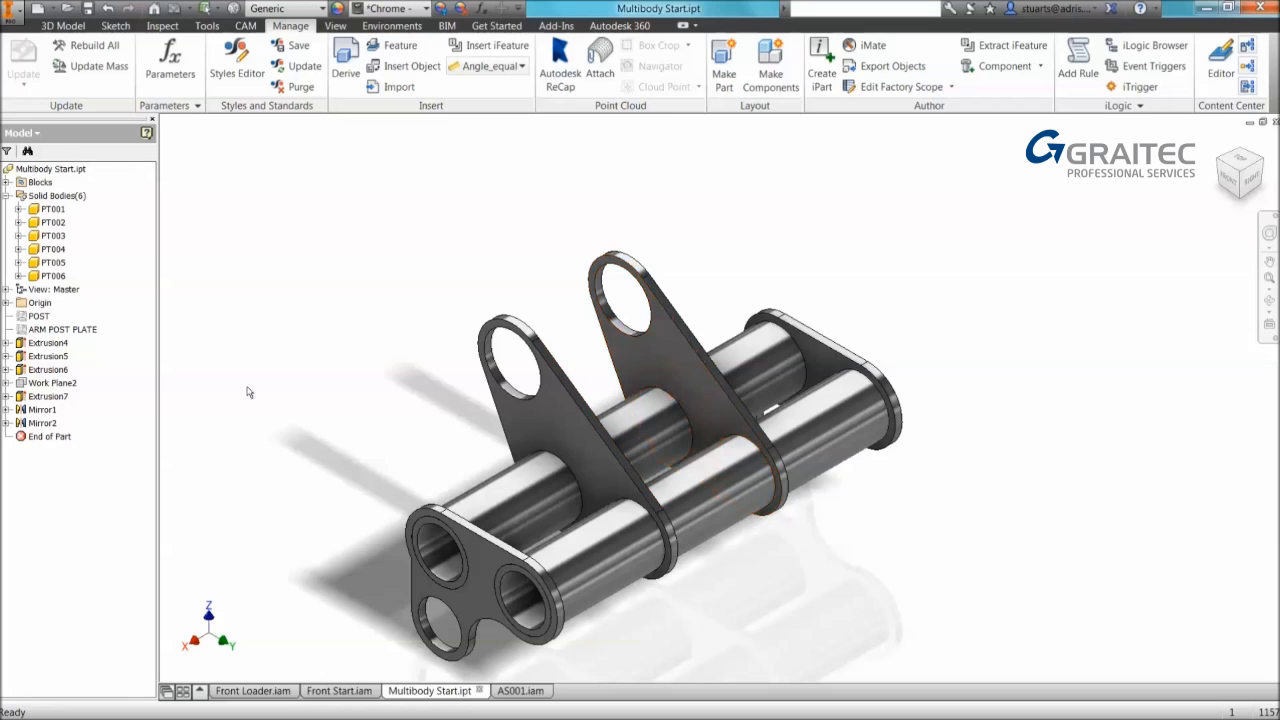
pyautogui.doubleClick(52, 383)
pyautogui.write('237')
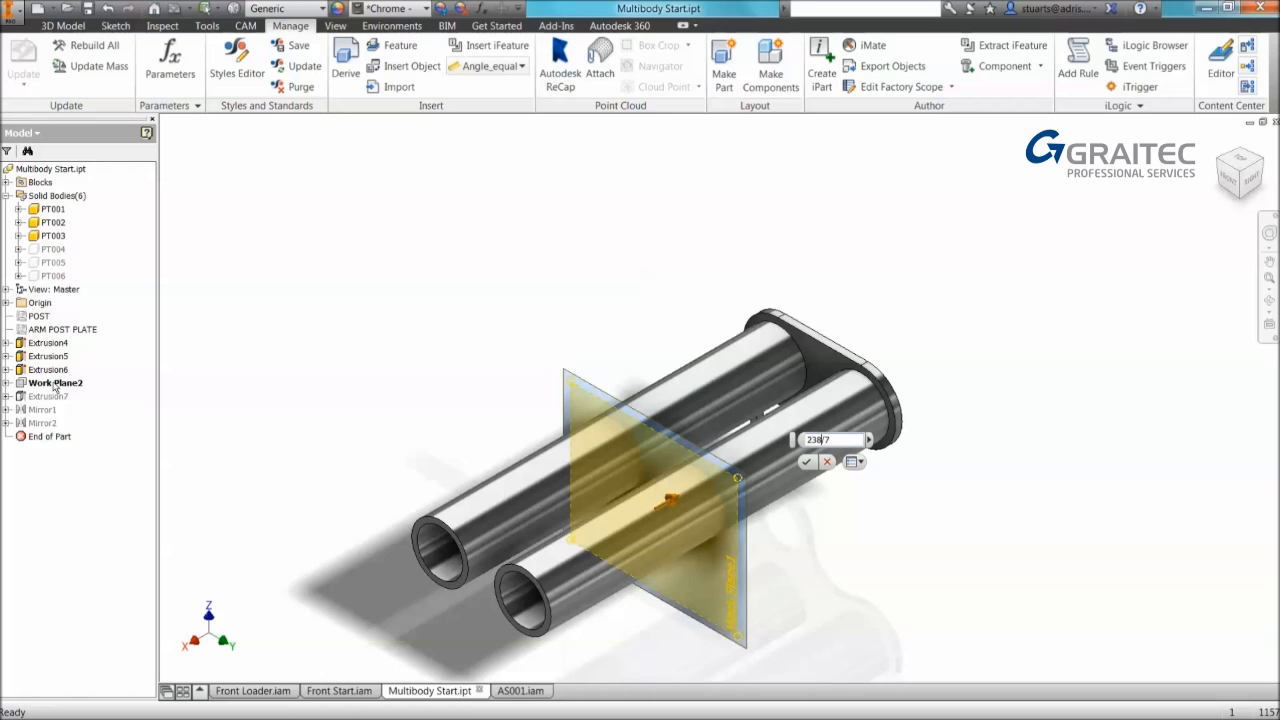
pyautogui.press('Return')
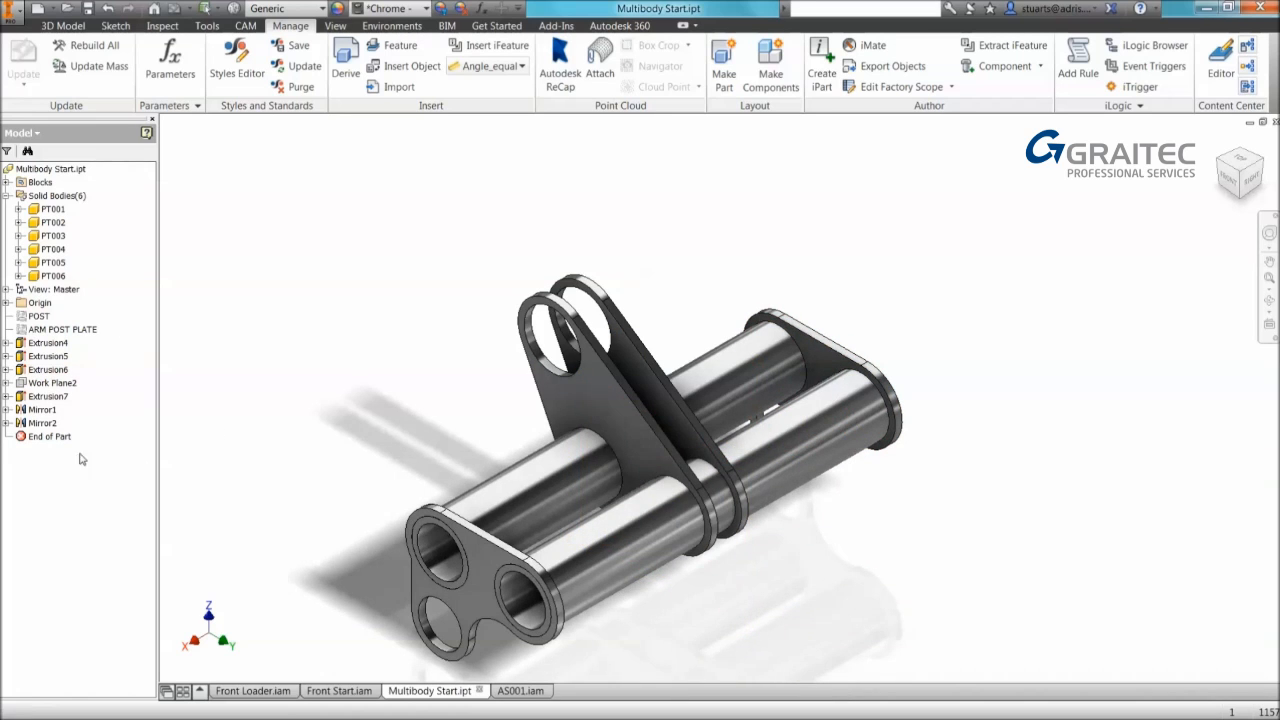
pyautogui.doubleClick(22, 385)
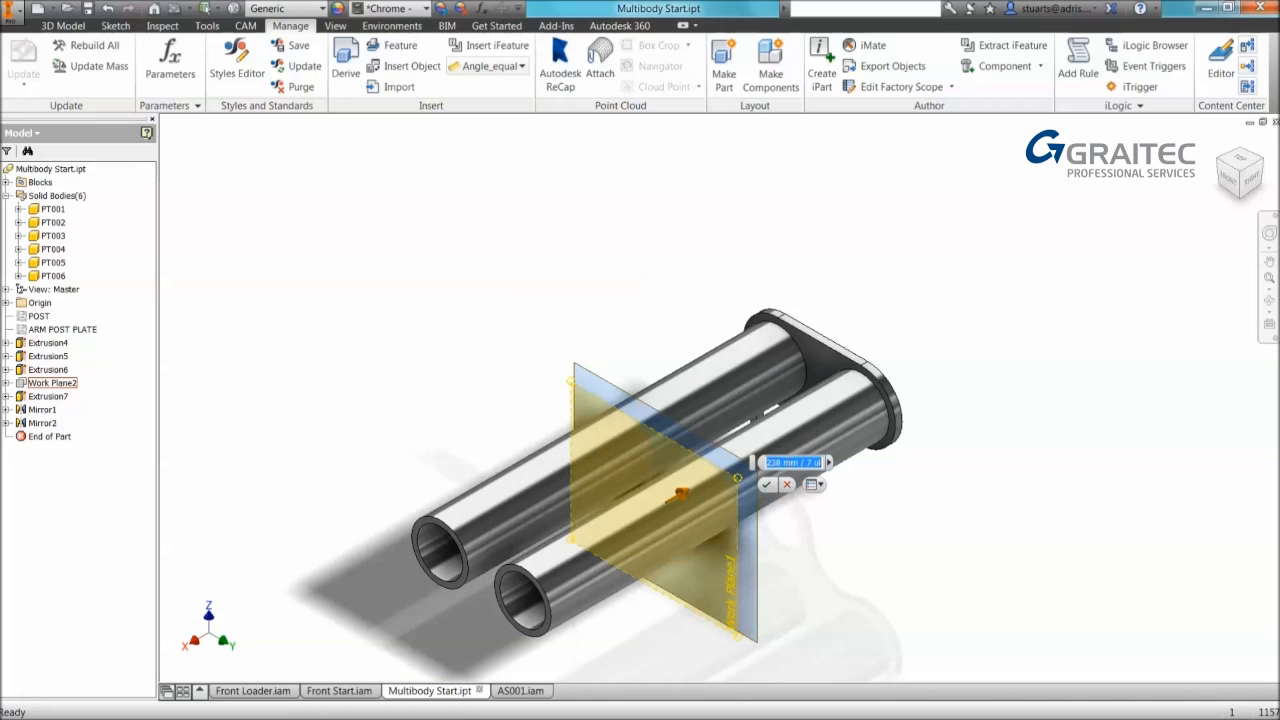
pyautogui.press('BackSpace')
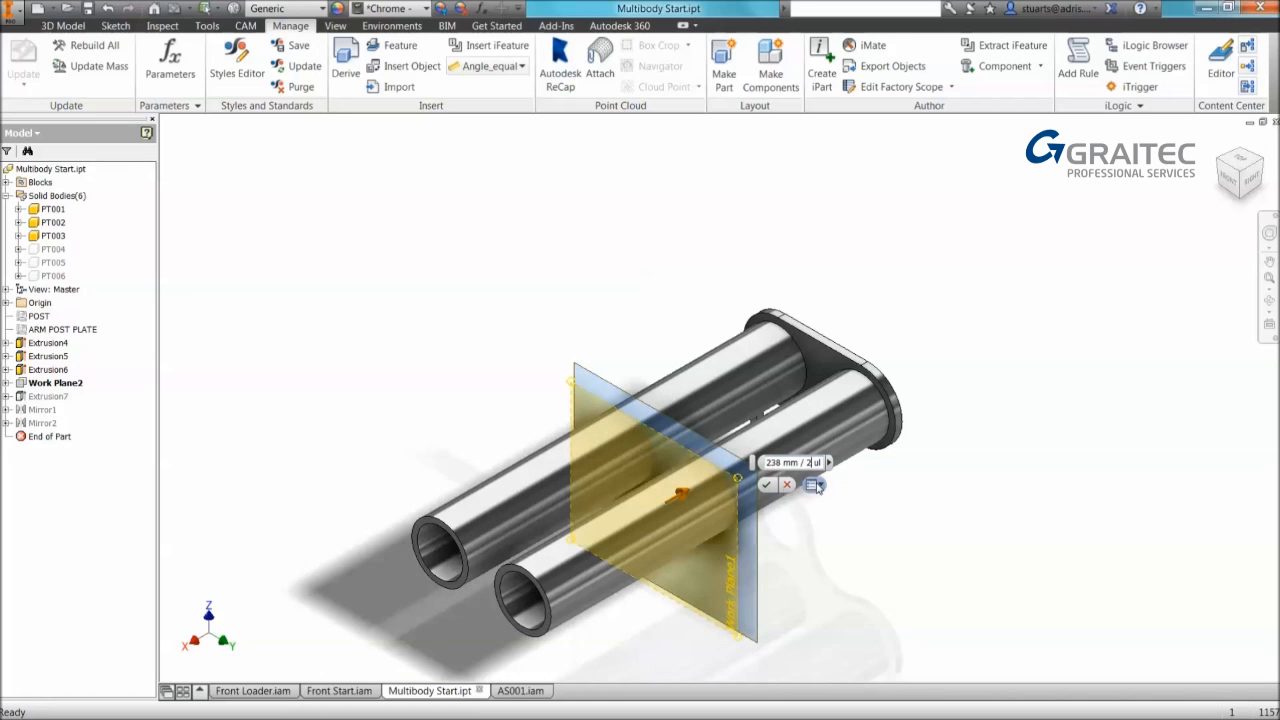
pyautogui.click(769, 484)
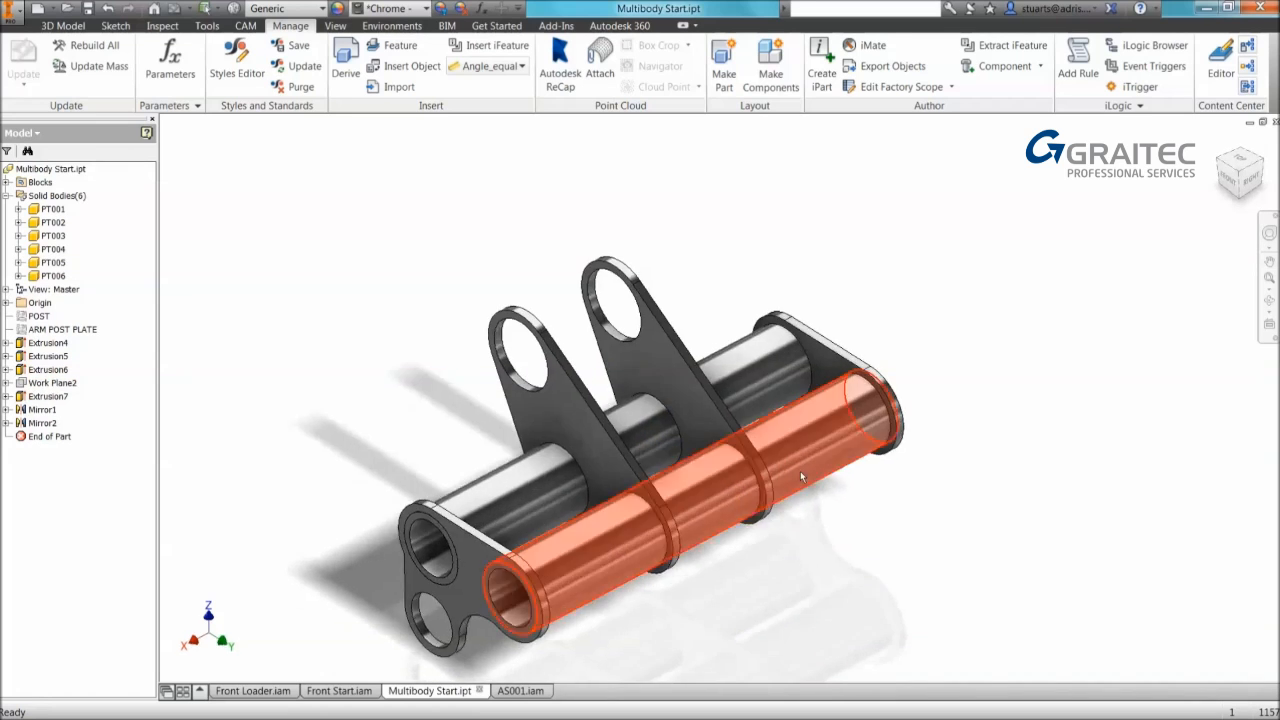
# Step: Measure the minimum distance between the facing sides of the two tall arm plates
pyautogui.rightClick(571, 243)
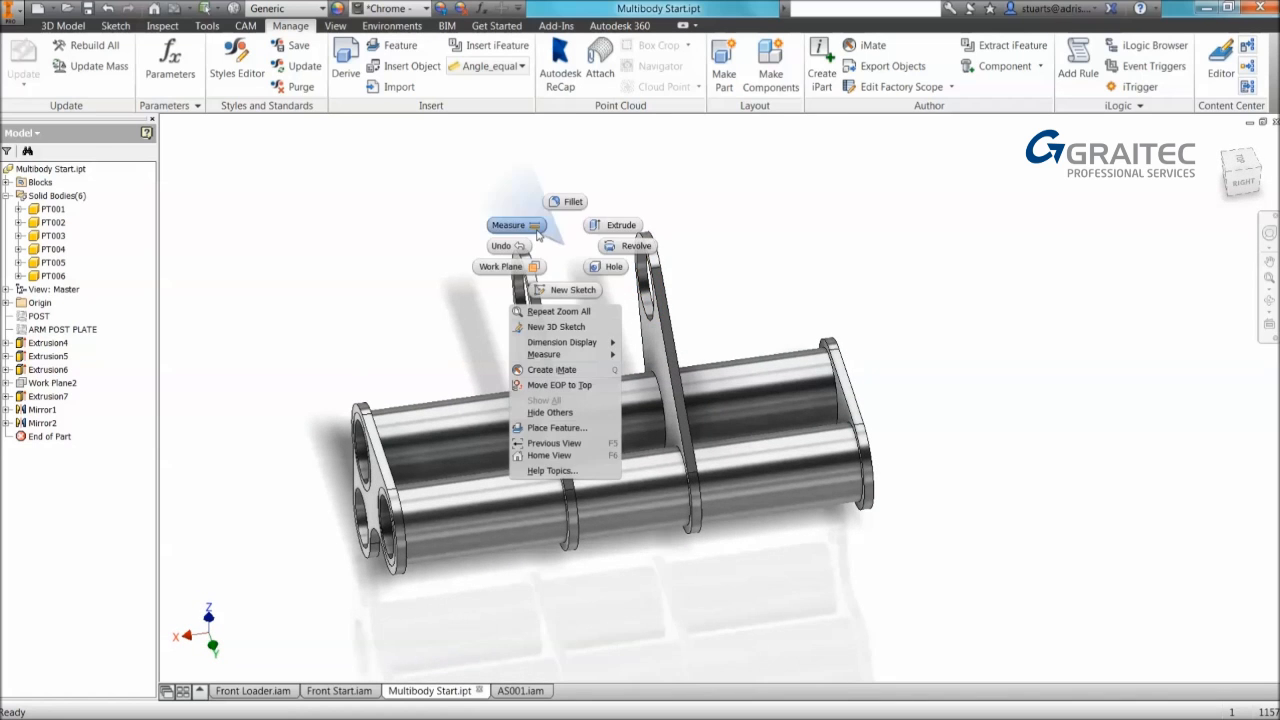
pyautogui.click(514, 223)
pyautogui.click(648, 331)
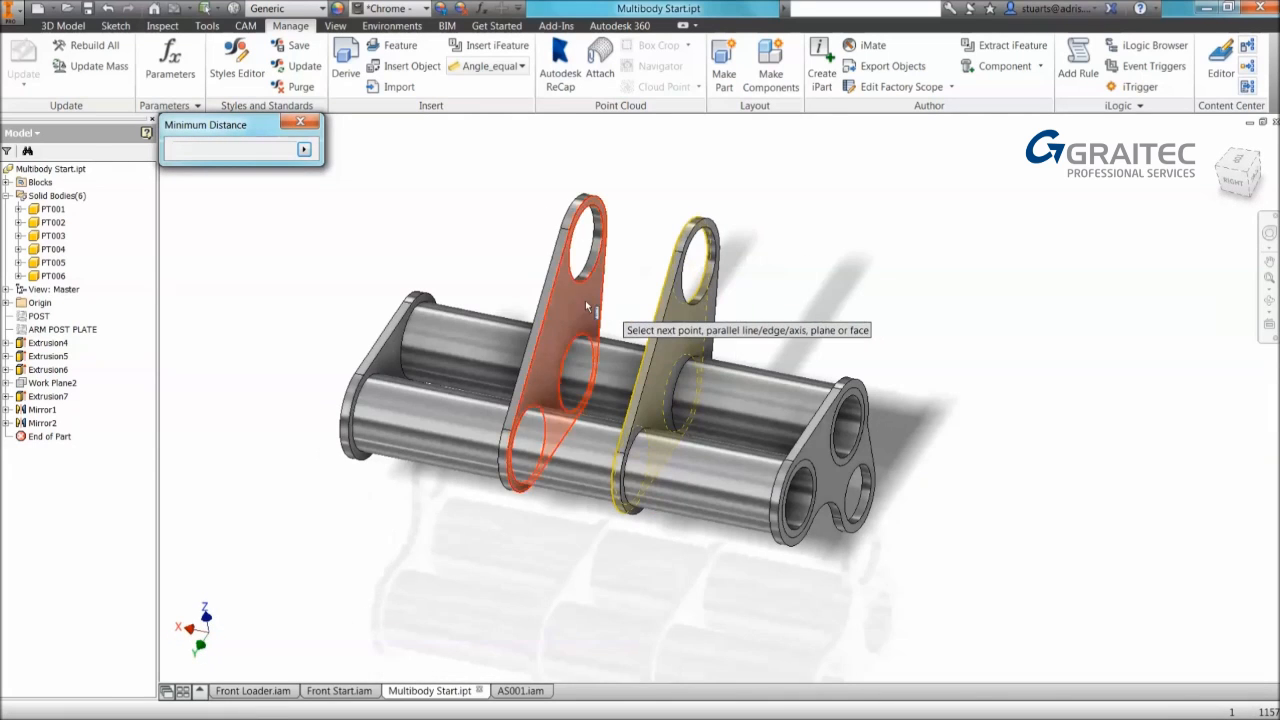
pyautogui.click(585, 300)
pyautogui.keyDown('shift'); pyautogui.moveTo(721, 372); pyautogui.dragTo(814, 289, button='middle'); pyautogui.keyUp('shift')
pyautogui.rightClick(798, 264)
pyautogui.click(851, 263)
# Step: Close Multibody Start.ipt and save its changes
pyautogui.click(1240, 180)
pyautogui.click(1275, 122)
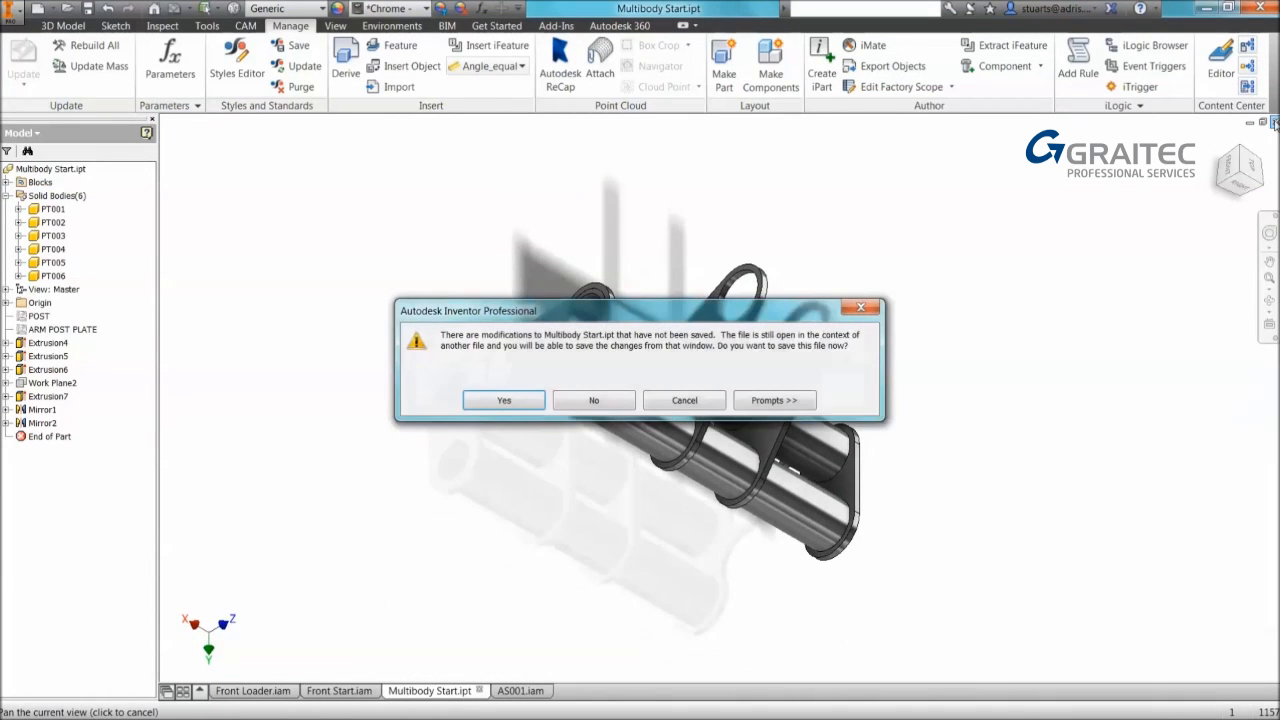
pyautogui.click(500, 399)
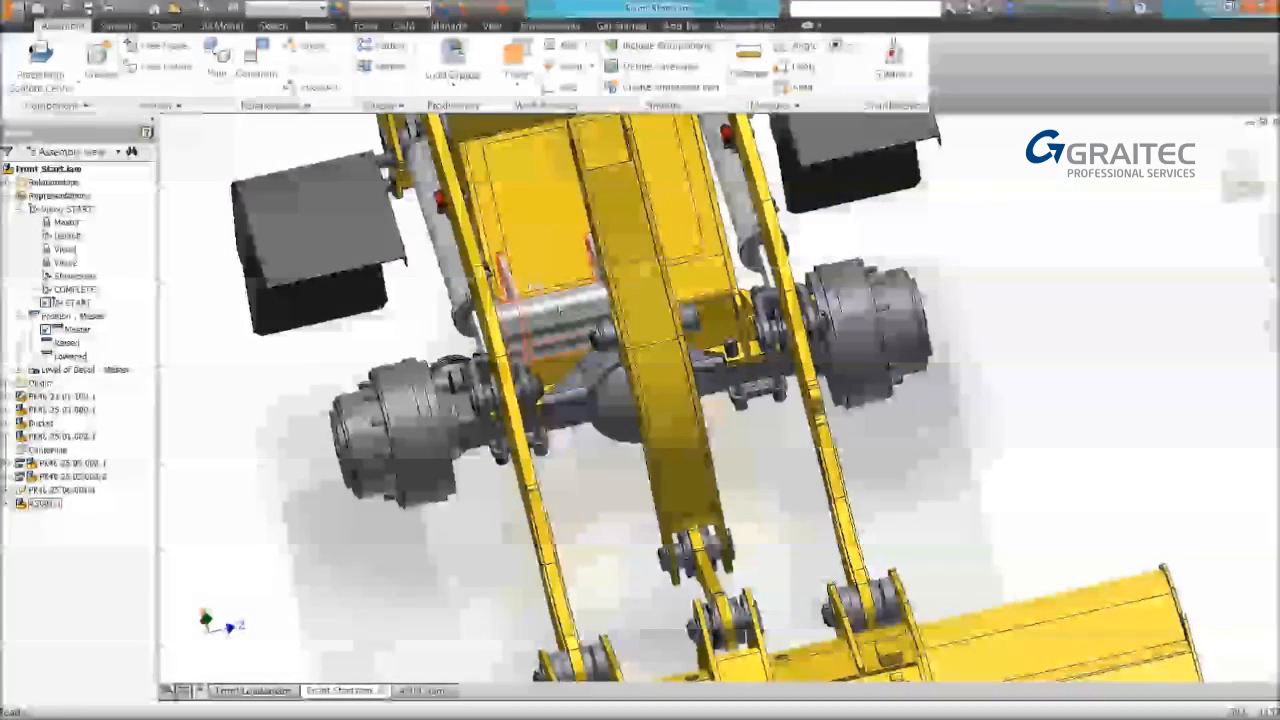
# Step: Update Front Start.iam with the edited multibody dimensions and inspect how AS001 fits between the loader arms
pyautogui.click(174, 9)
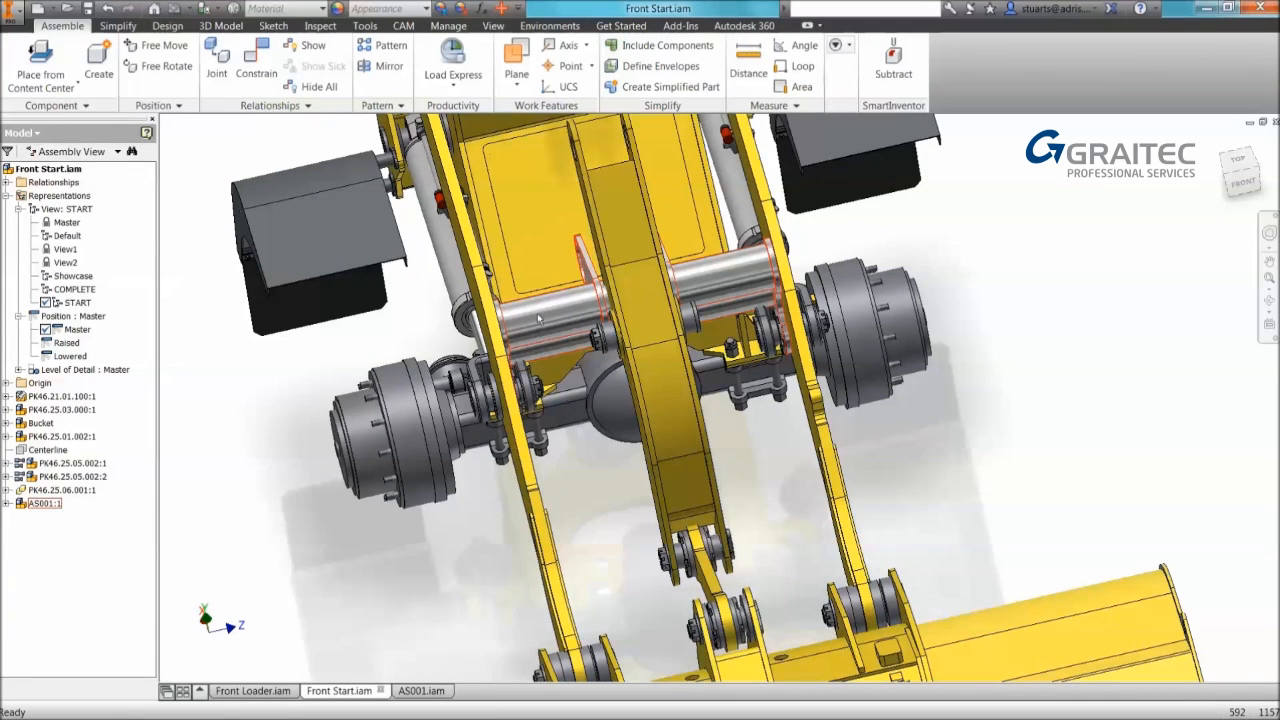
pyautogui.keyDown('shift'); pyautogui.moveTo(557, 320); pyautogui.dragTo(517, 320, button='middle'); pyautogui.keyUp('shift')
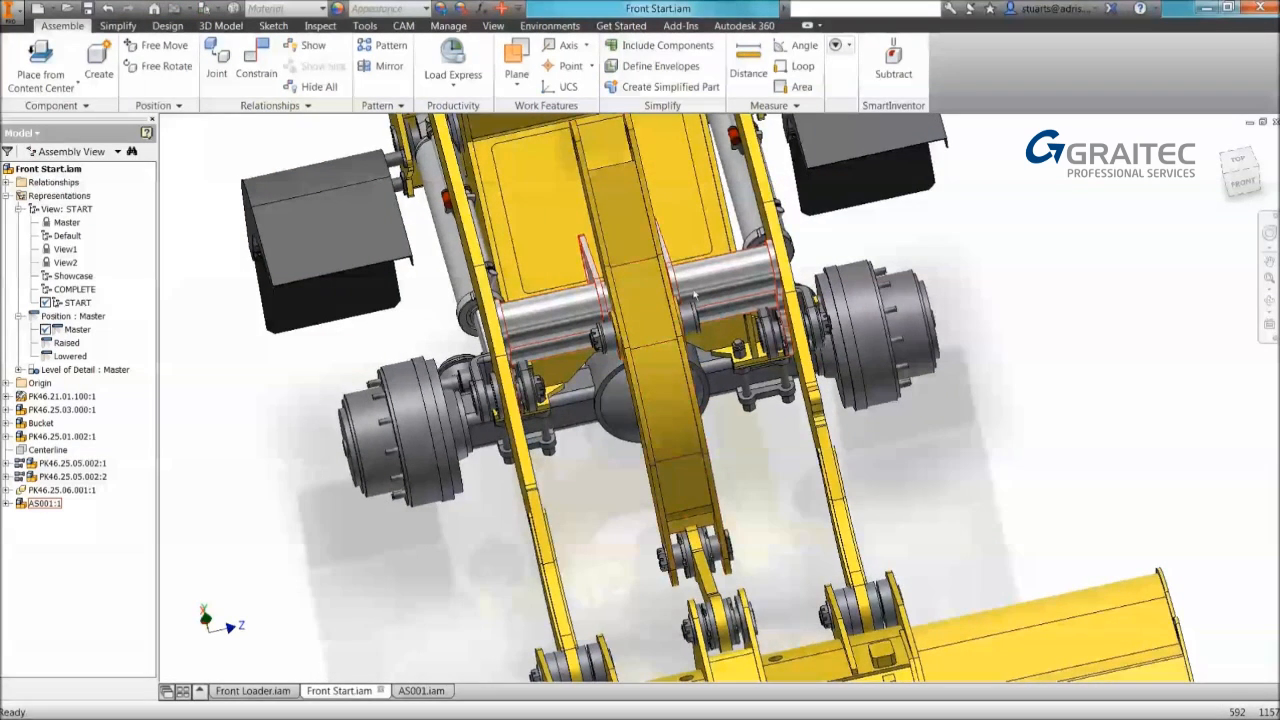
pyautogui.keyDown('shift'); pyautogui.moveTo(654, 300); pyautogui.dragTo(900, 259, button='middle'); pyautogui.keyUp('shift')
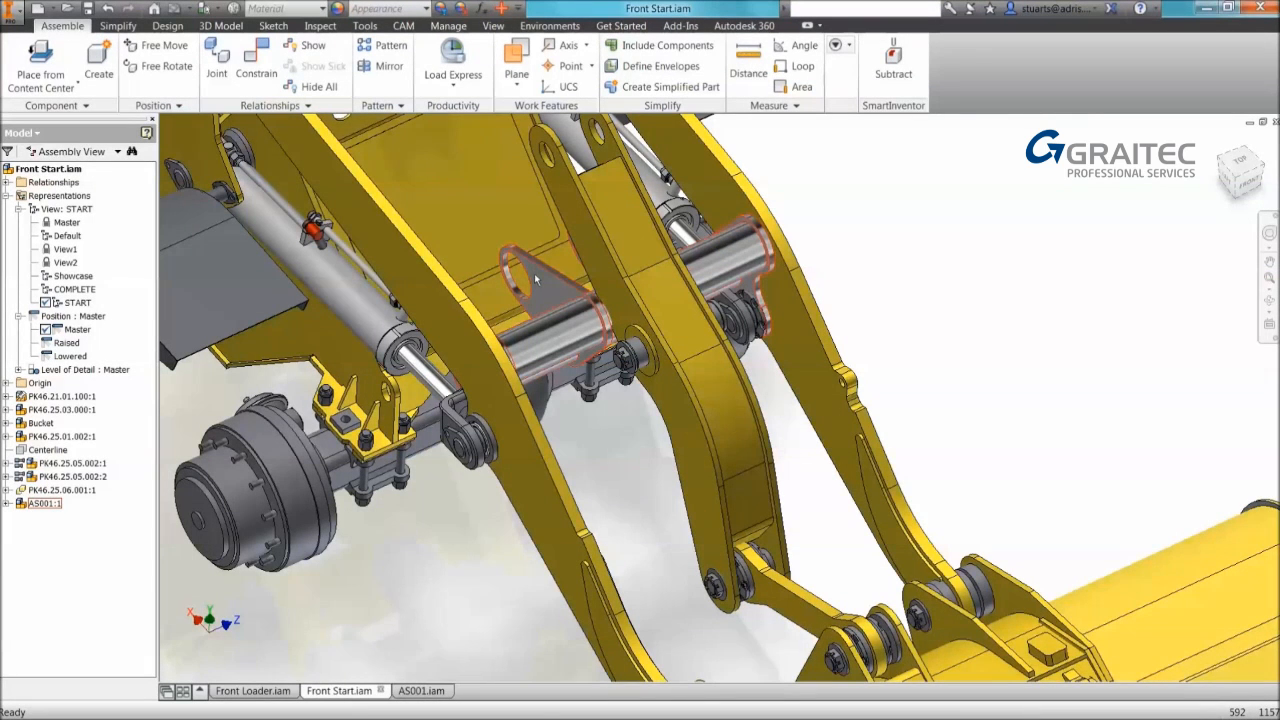
# Step: Delete AS001 from Front Start.iam, saving changes to AS001.iam and its dependents
pyautogui.moveTo(534, 273)
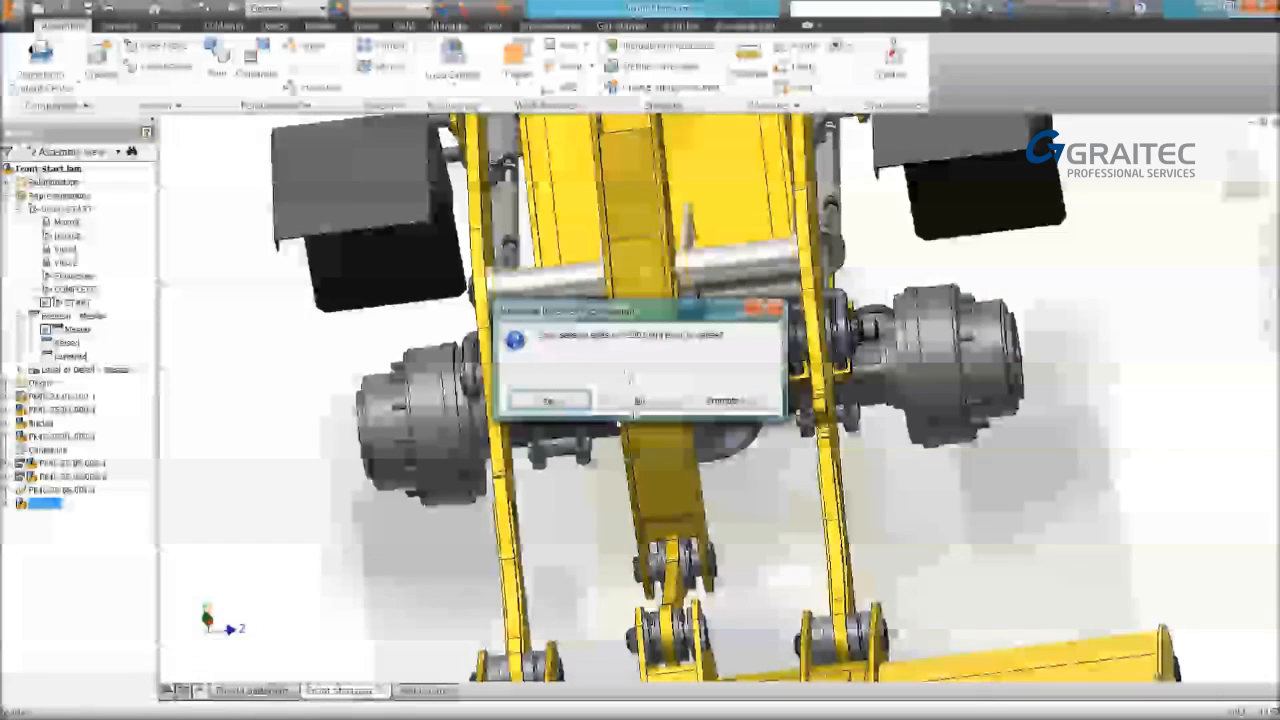
pyautogui.click(551, 400)
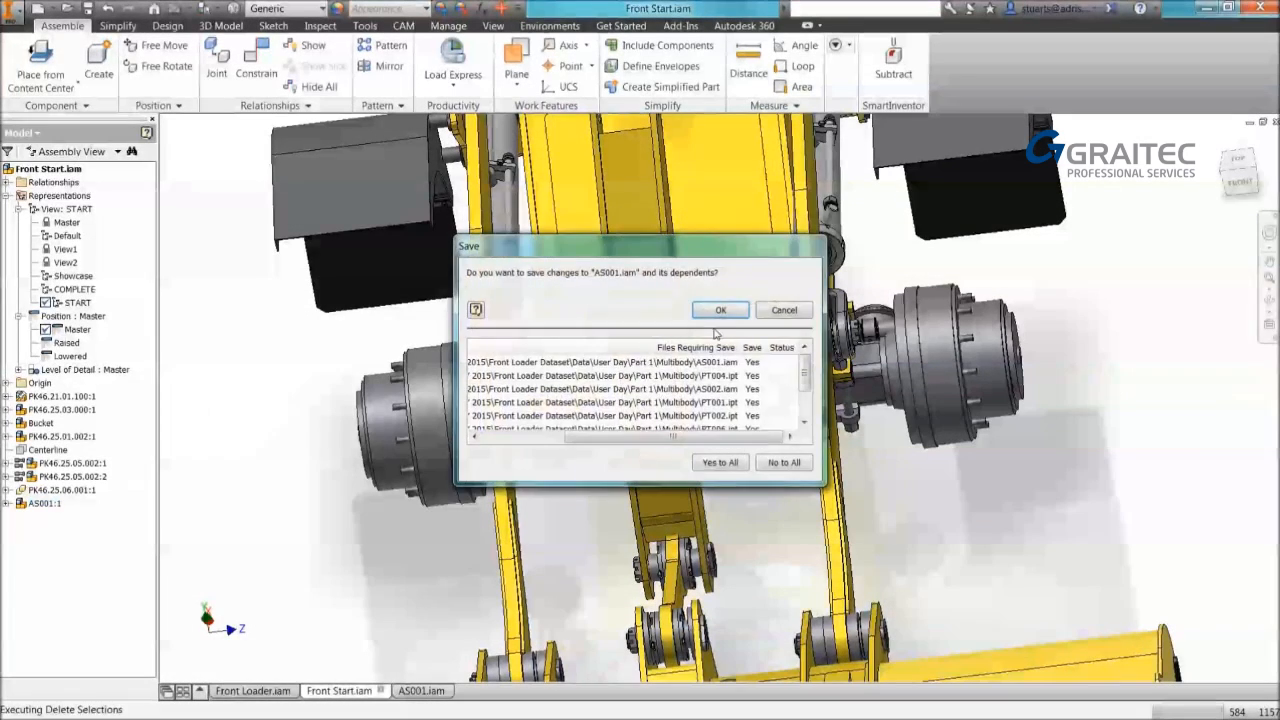
pyautogui.click(720, 311)
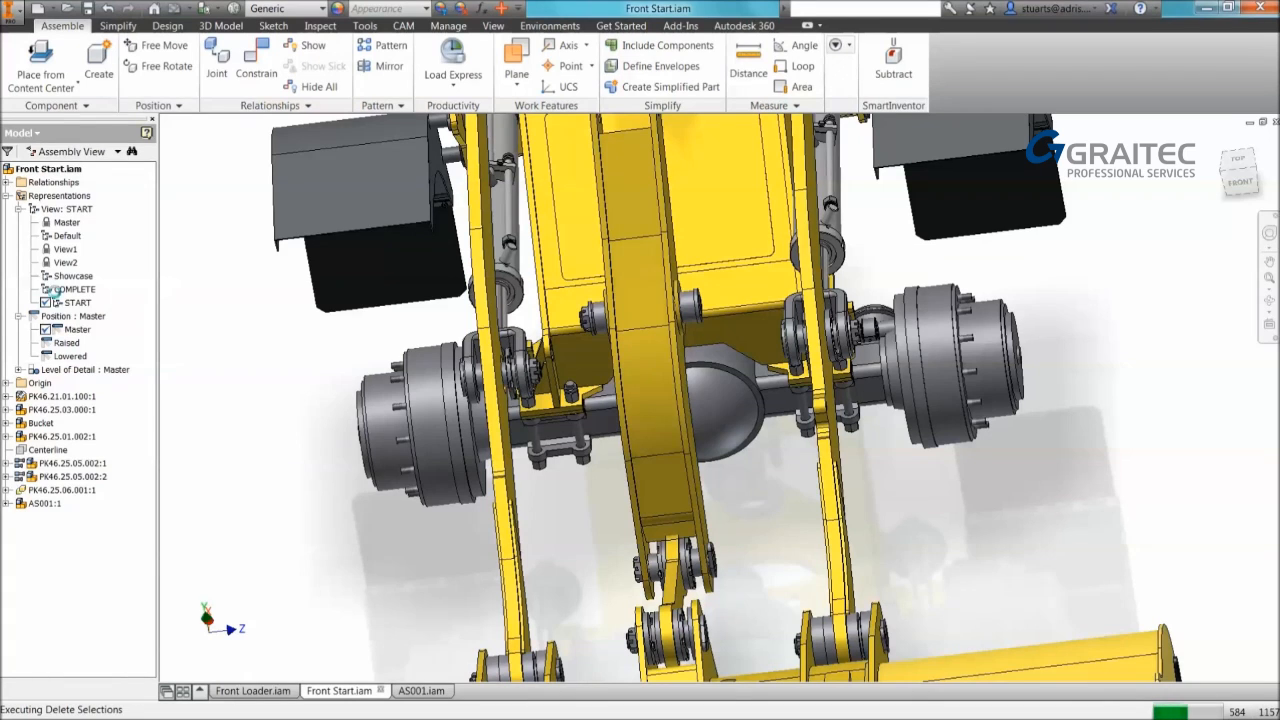
# Step: Activate the COMPLETE view representation and inspect the loader's arms and linkage from both sides
pyautogui.doubleClick(57, 291)
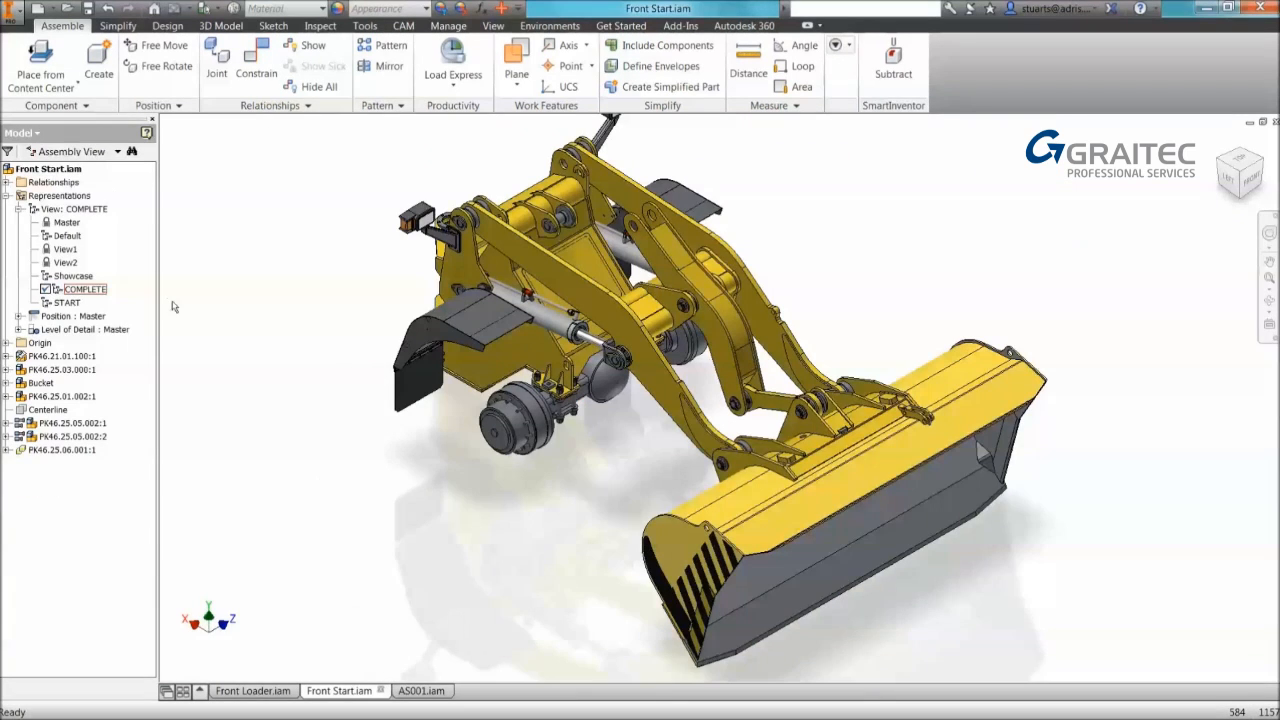
pyautogui.moveTo(346, 236); pyautogui.dragTo(343, 314, button='middle')
pyautogui.press('F3')
pyautogui.moveTo(391, 249); pyautogui.dragTo(400, 243)
pyautogui.scroll(-2, 400, 243)
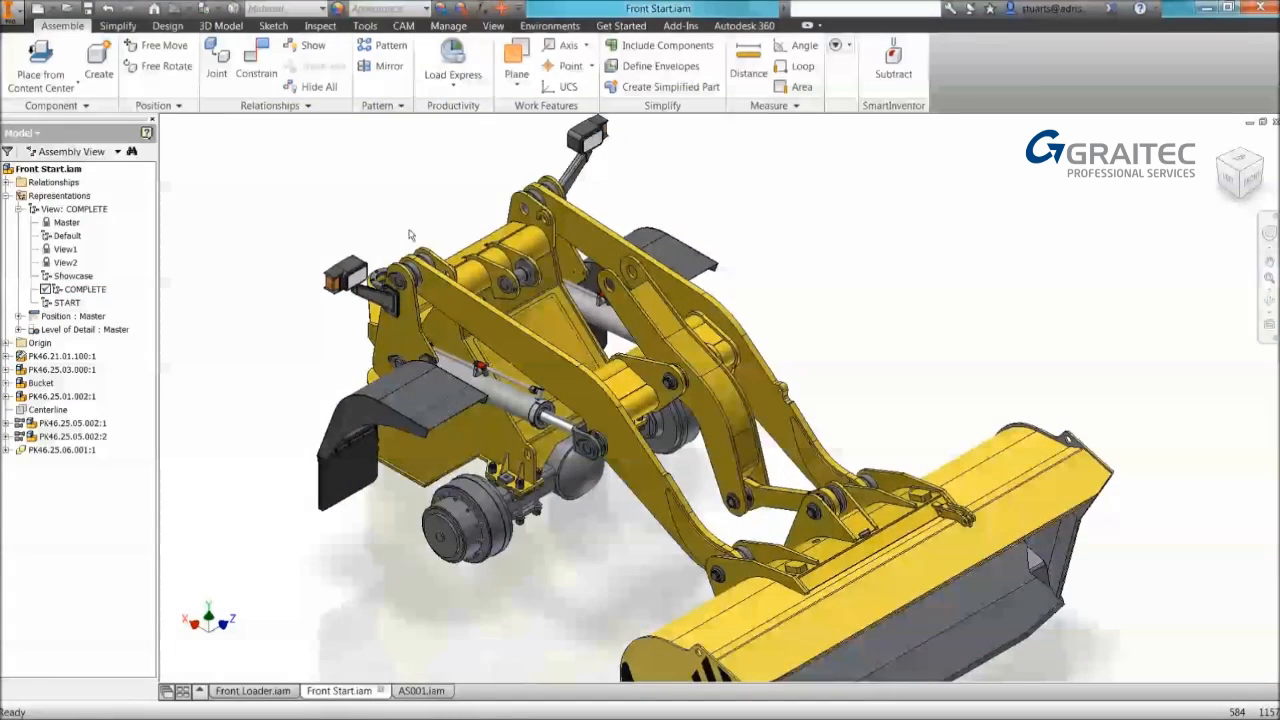
pyautogui.keyDown('shift'); pyautogui.moveTo(409, 234); pyautogui.dragTo(220, 250, button='middle'); pyautogui.keyUp('shift')
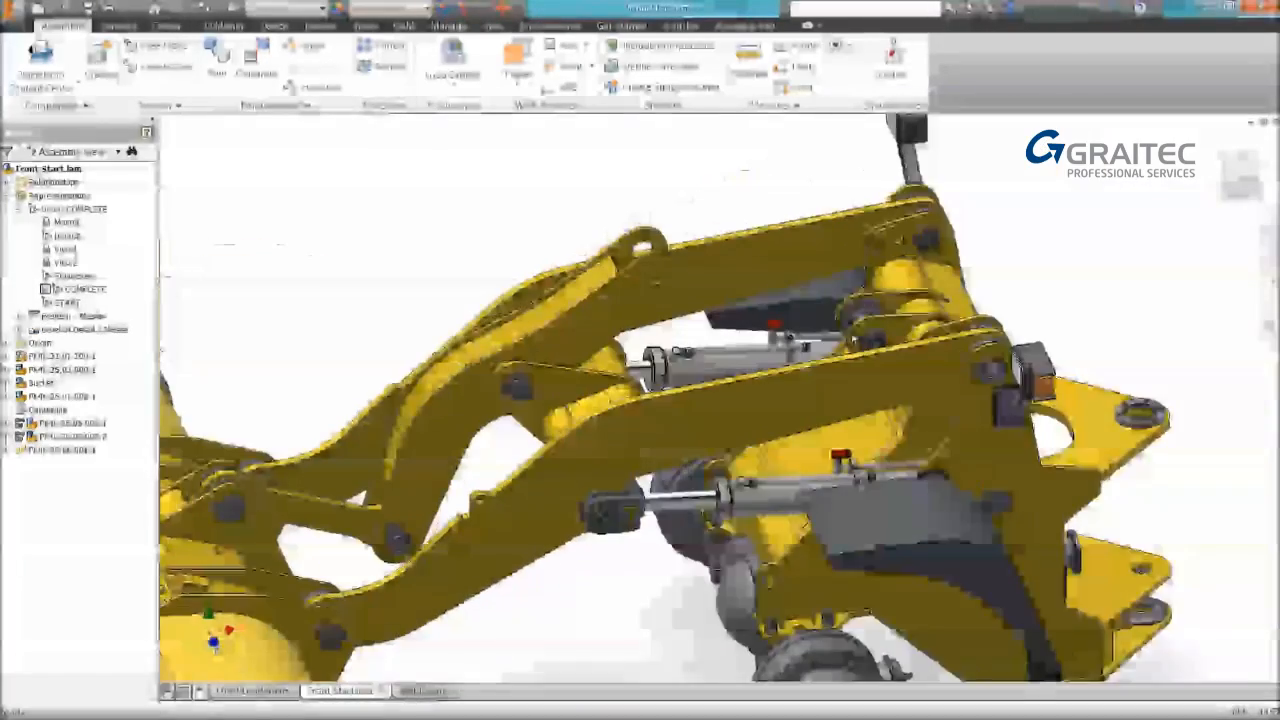
pyautogui.keyDown('shift'); pyautogui.moveTo(880, 205); pyautogui.dragTo(940, 236, button='middle'); pyautogui.keyUp('shift')
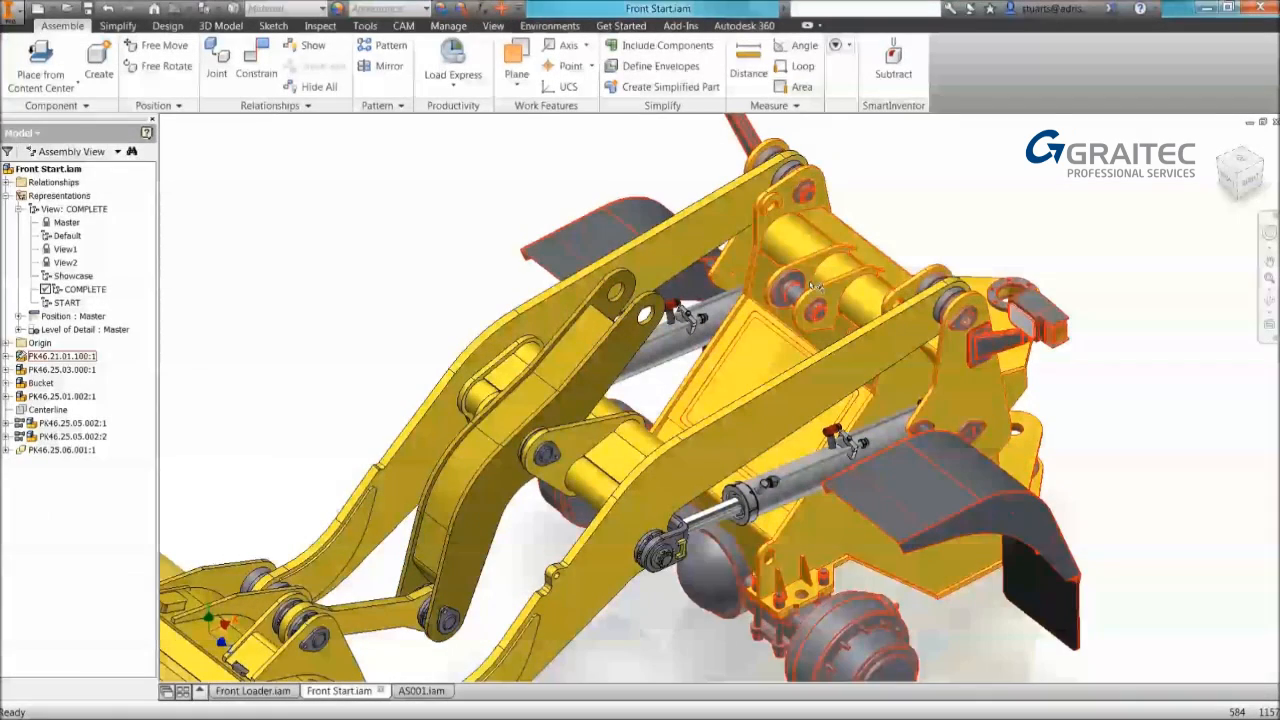
# Step: Open FLEXIBLE ASSEMBLY - PK46.25.04.002.iam, collapse its representations and show the cylinder in the home view
pyautogui.click(66, 9)
pyautogui.doubleClick(609, 226)
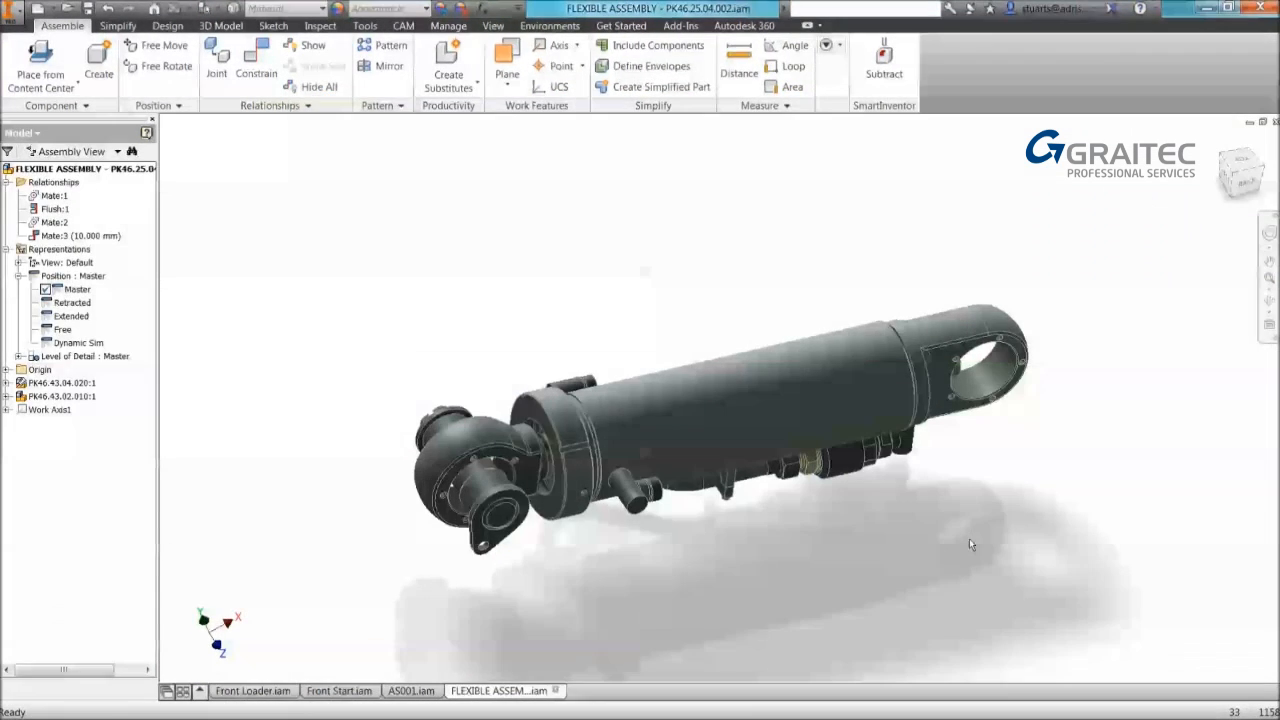
pyautogui.click(18, 276)
pyautogui.press('F6')
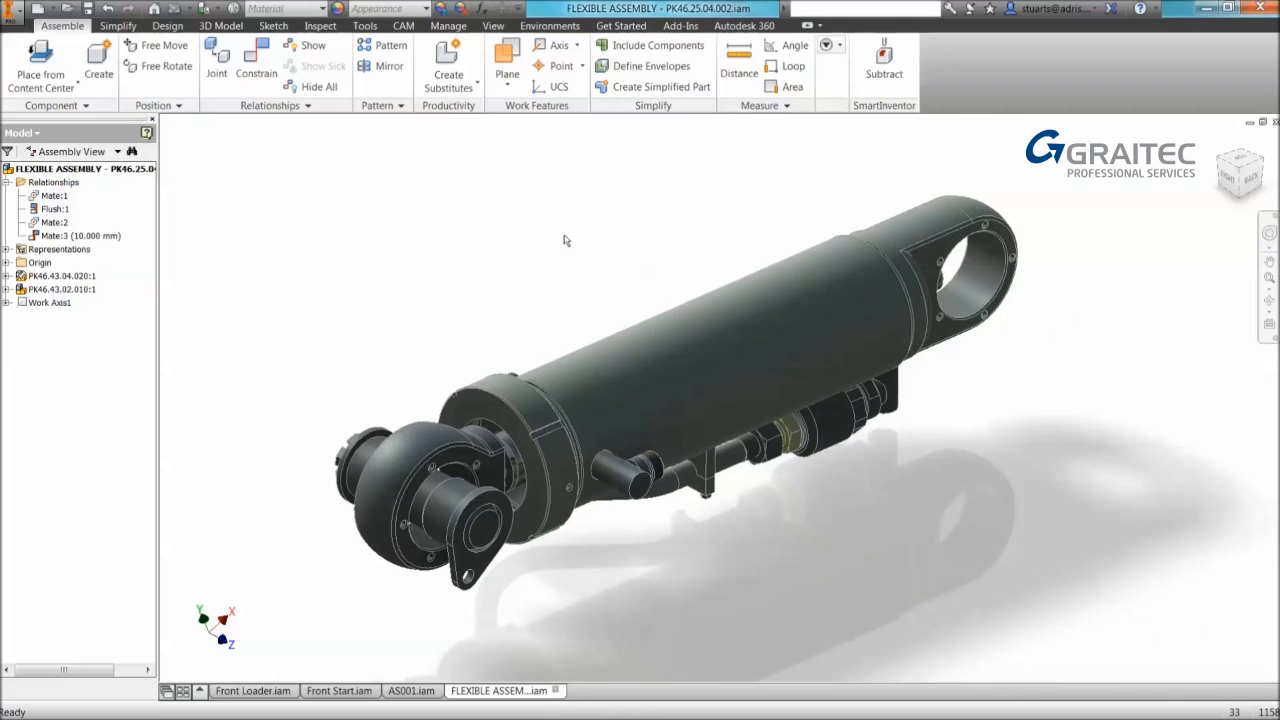
# Step: Examine which faces of the cylinder and rod the Mate:3 constraint joins
pyautogui.moveTo(491, 286); pyautogui.dragTo(606, 244, button='middle')
pyautogui.scroll(1, 616, 222)
pyautogui.moveTo(666, 194); pyautogui.dragTo(696, 233, button='middle')
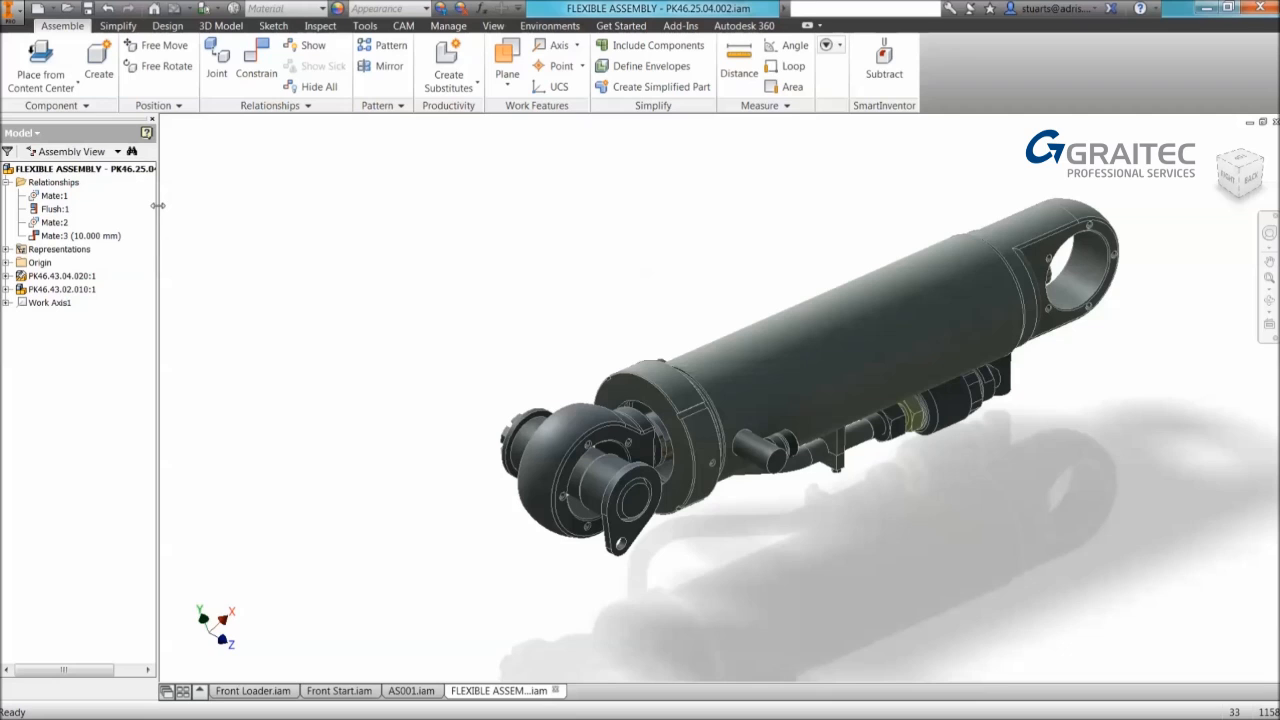
pyautogui.rightClick(37, 237)
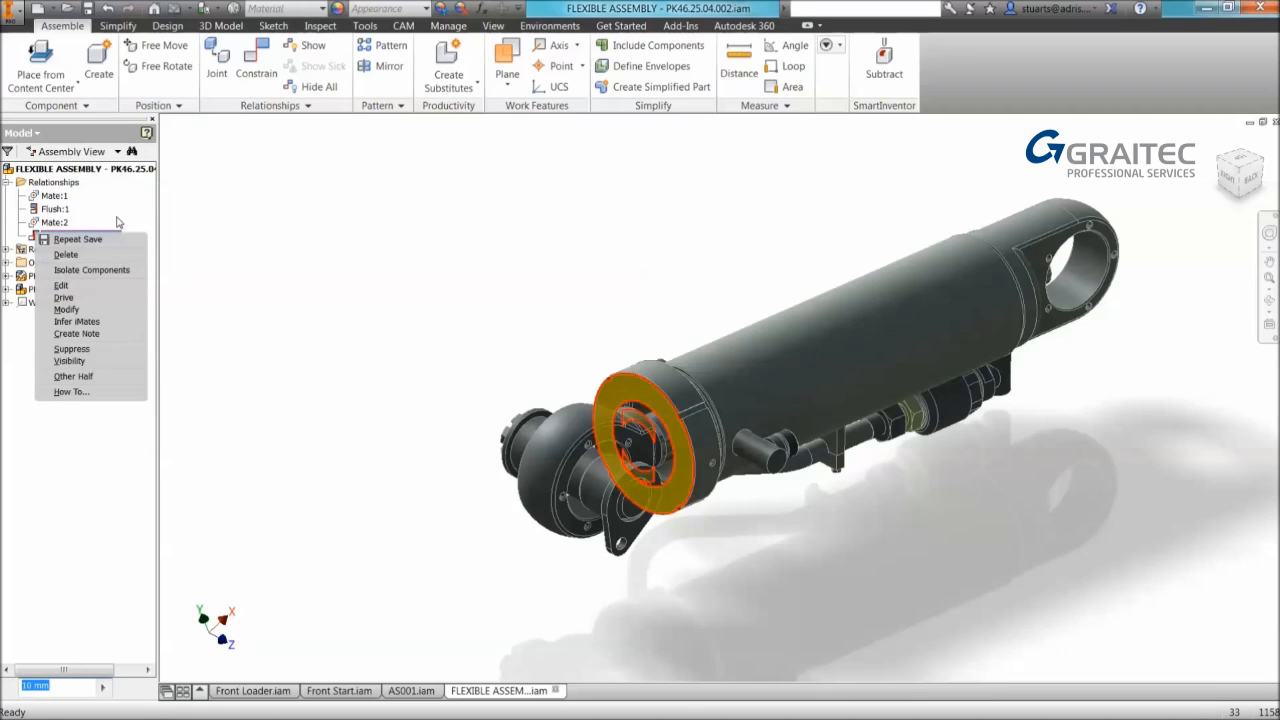
pyautogui.click(196, 205)
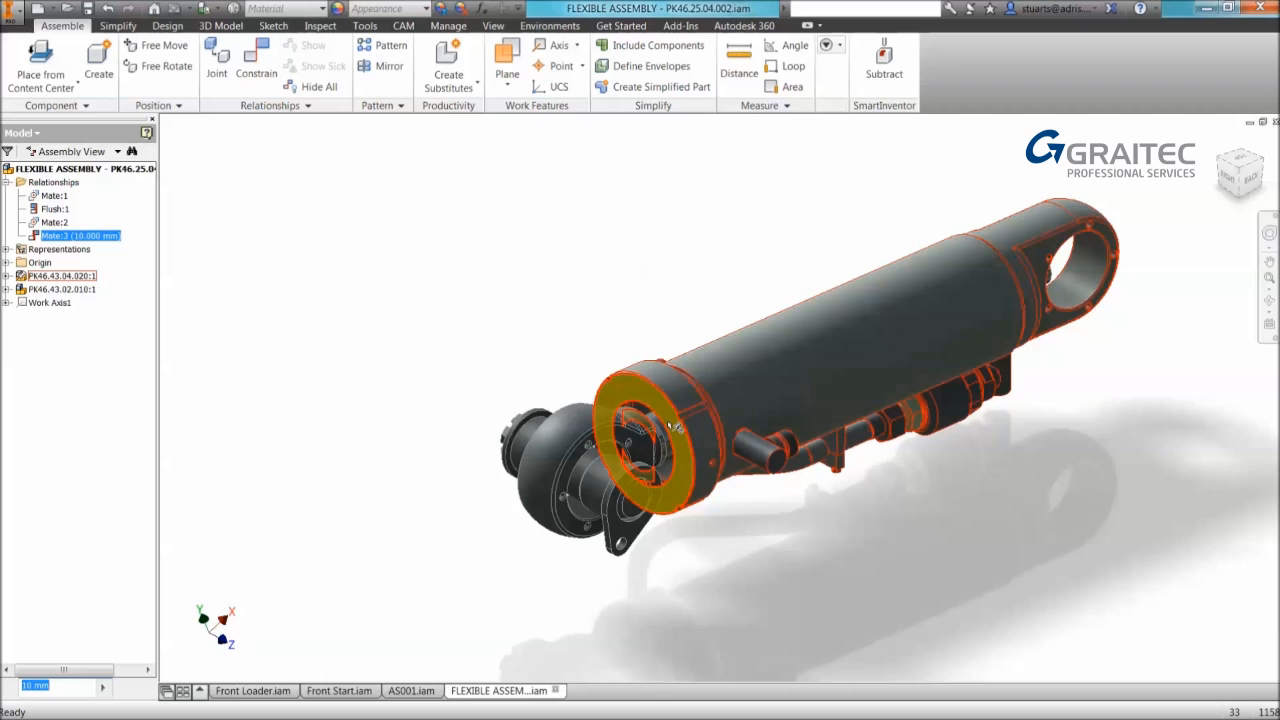
pyautogui.moveTo(669, 425)
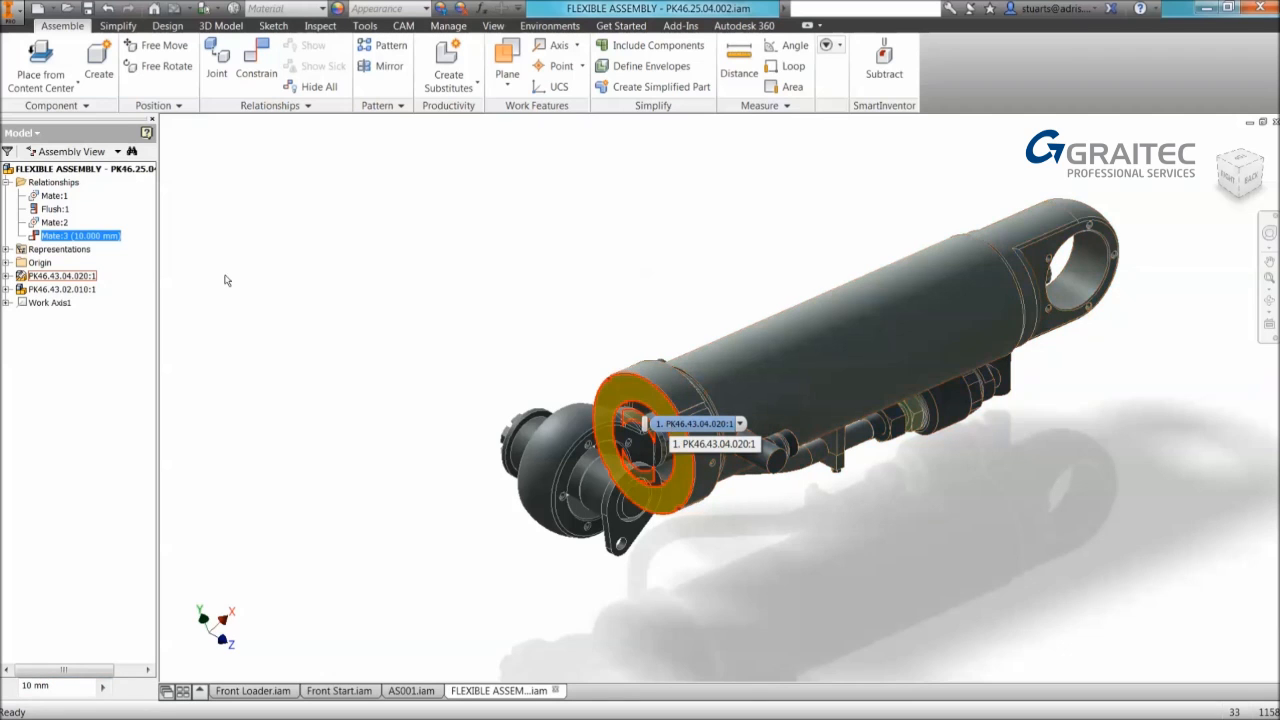
# Step: Rename the Mate:3 constraint as LIMITS through its expanded constraint settings
pyautogui.rightClick(63, 236)
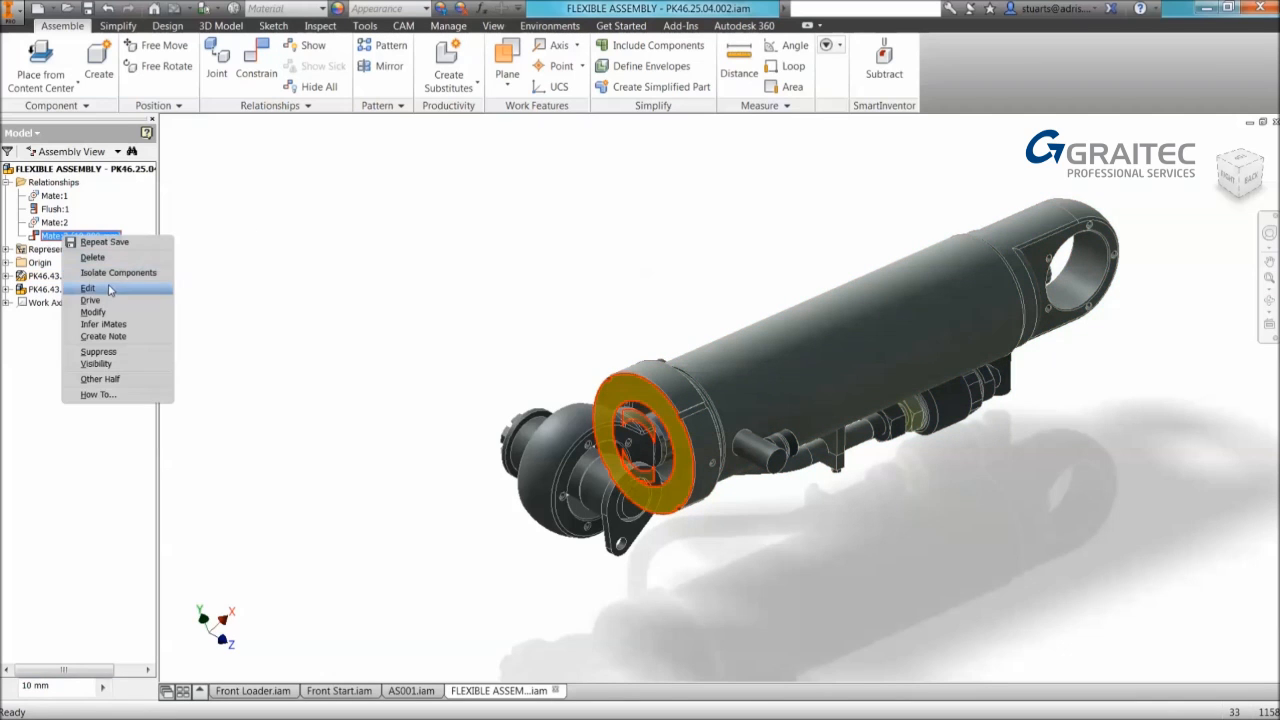
pyautogui.click(110, 288)
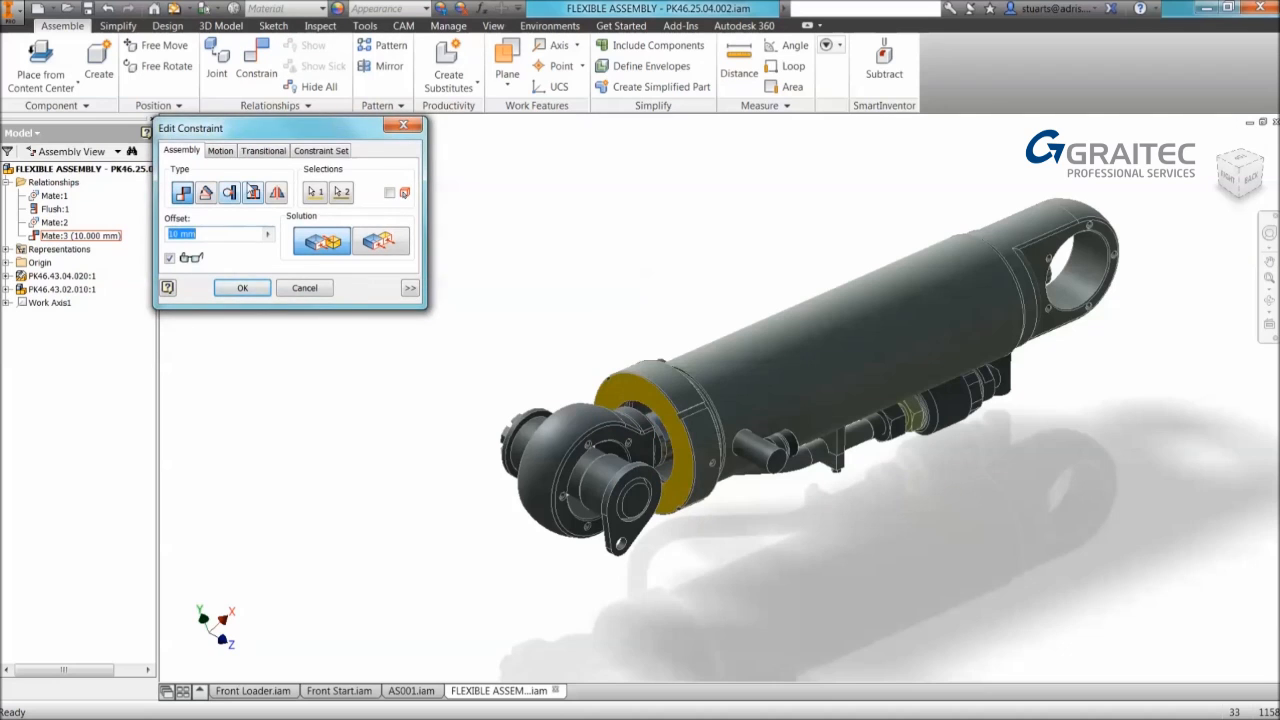
pyautogui.moveTo(230, 131); pyautogui.dragTo(268, 158)
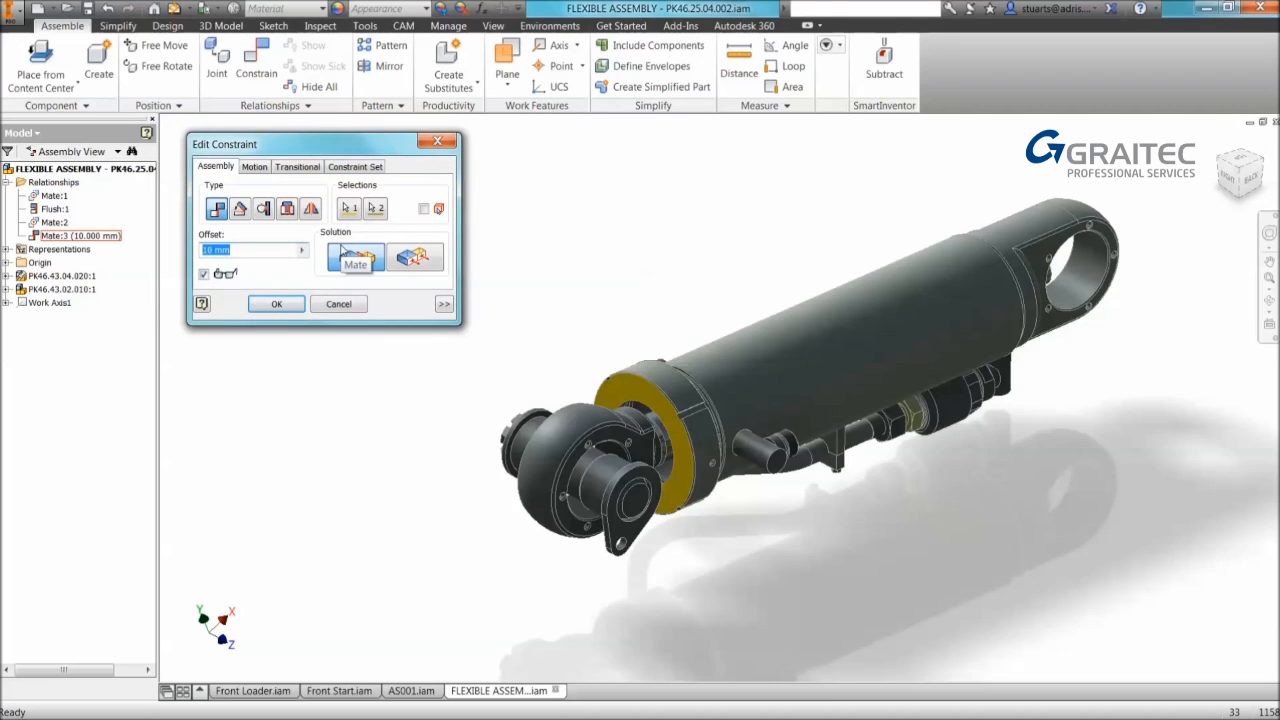
pyautogui.click(444, 304)
pyautogui.click(444, 304)
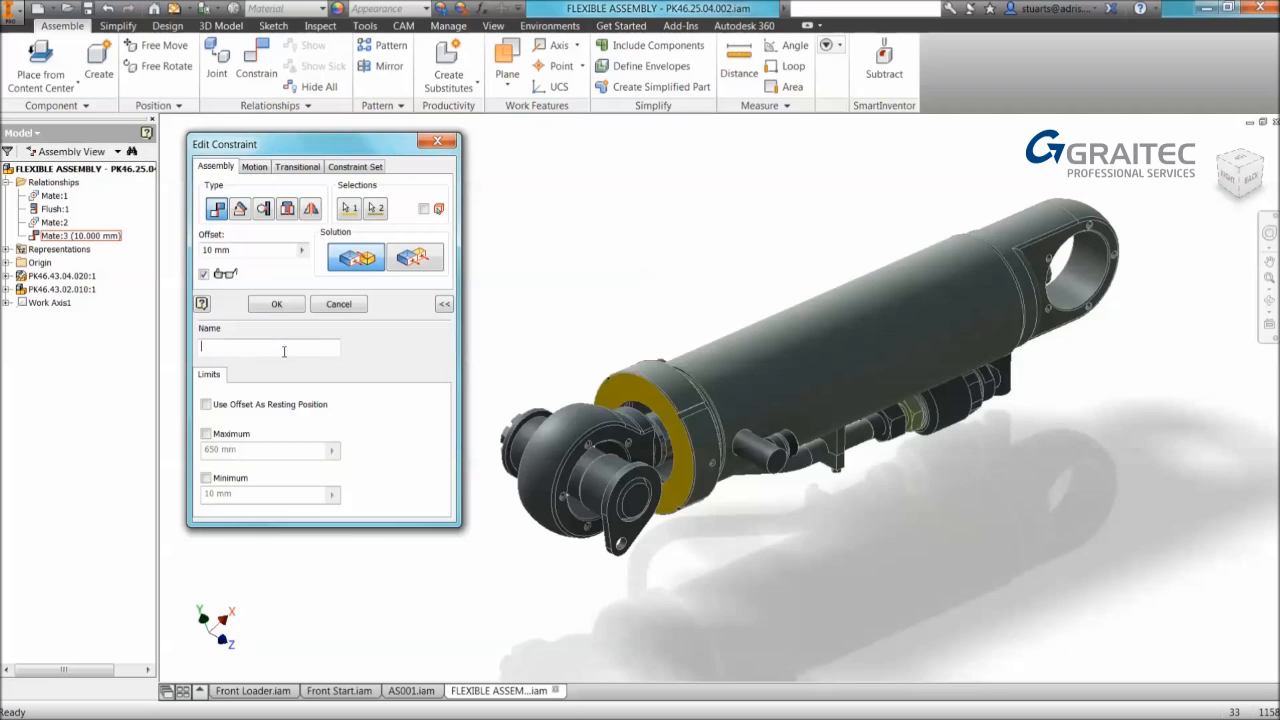
pyautogui.write('LIMITS')
pyautogui.click(278, 304)
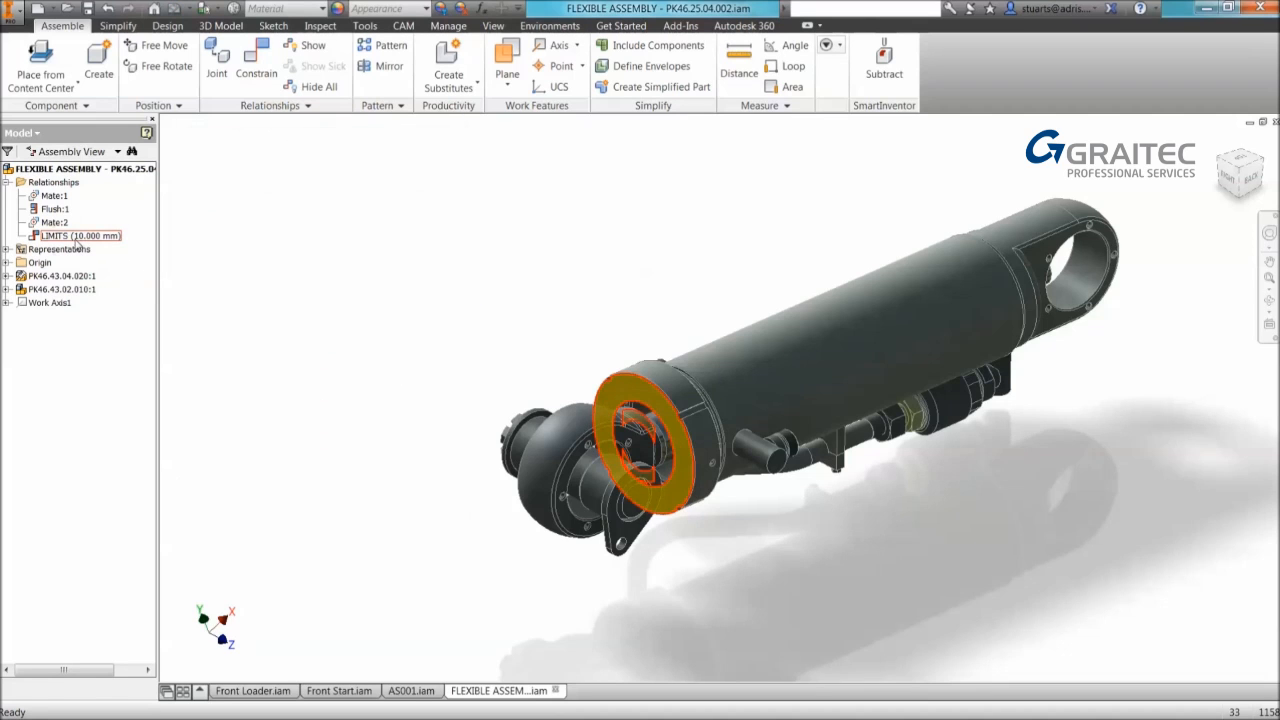
# Step: Enable the LIMITS constraint's 650 mm maximum and 10 mm minimum, and test them by pulling the rod partly out of the cylinder
pyautogui.rightClick(79, 239)
pyautogui.click(118, 291)
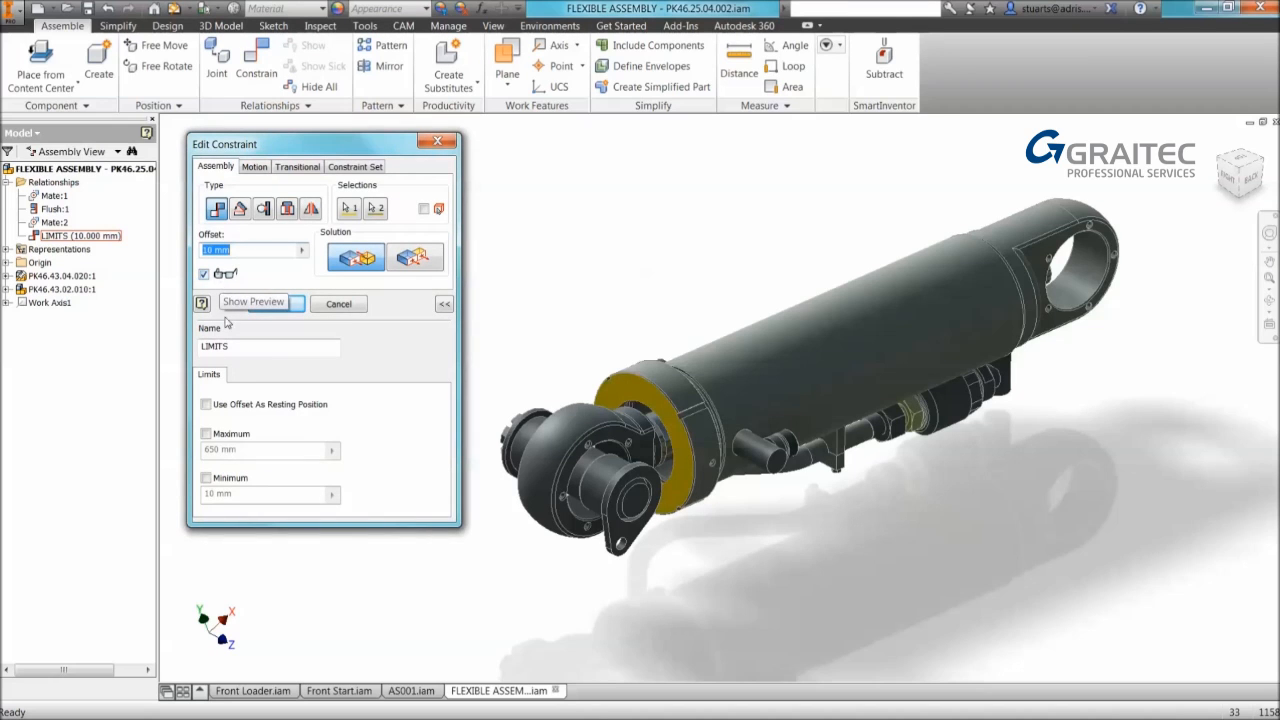
pyautogui.click(210, 436)
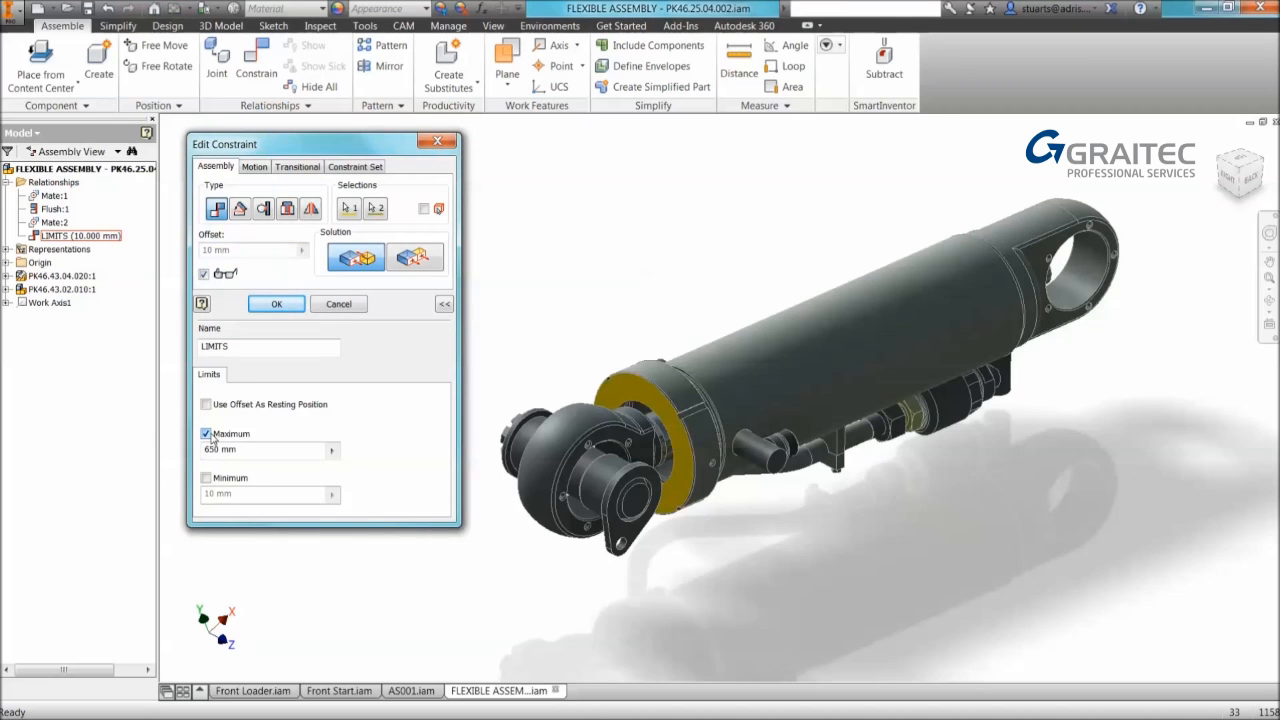
pyautogui.click(208, 480)
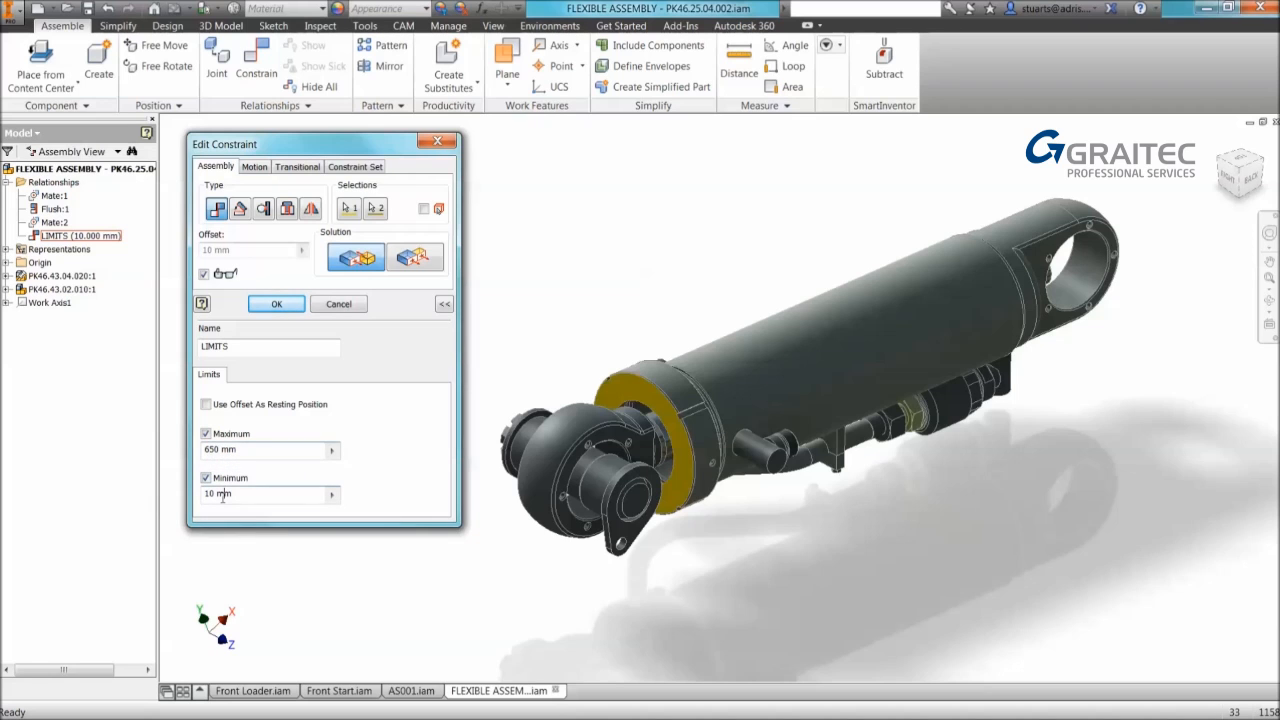
pyautogui.click(284, 304)
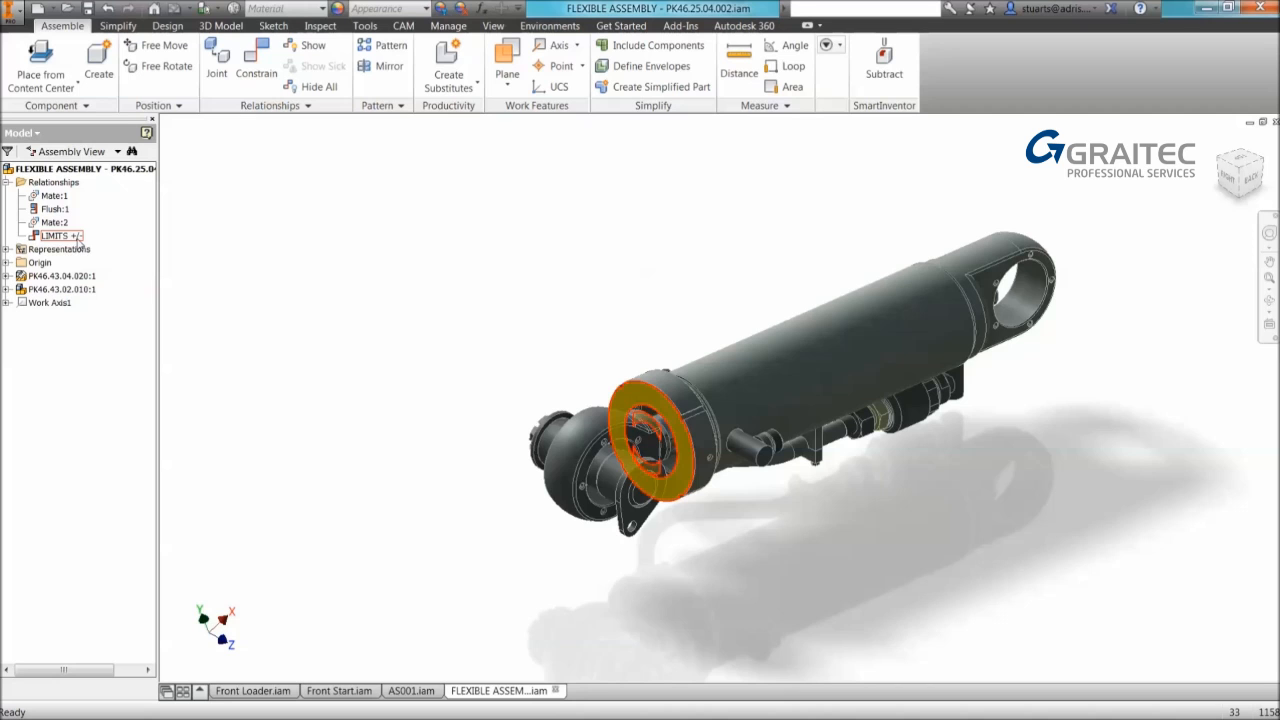
pyautogui.moveTo(553, 455); pyautogui.dragTo(471, 531)
pyautogui.click(560, 380)
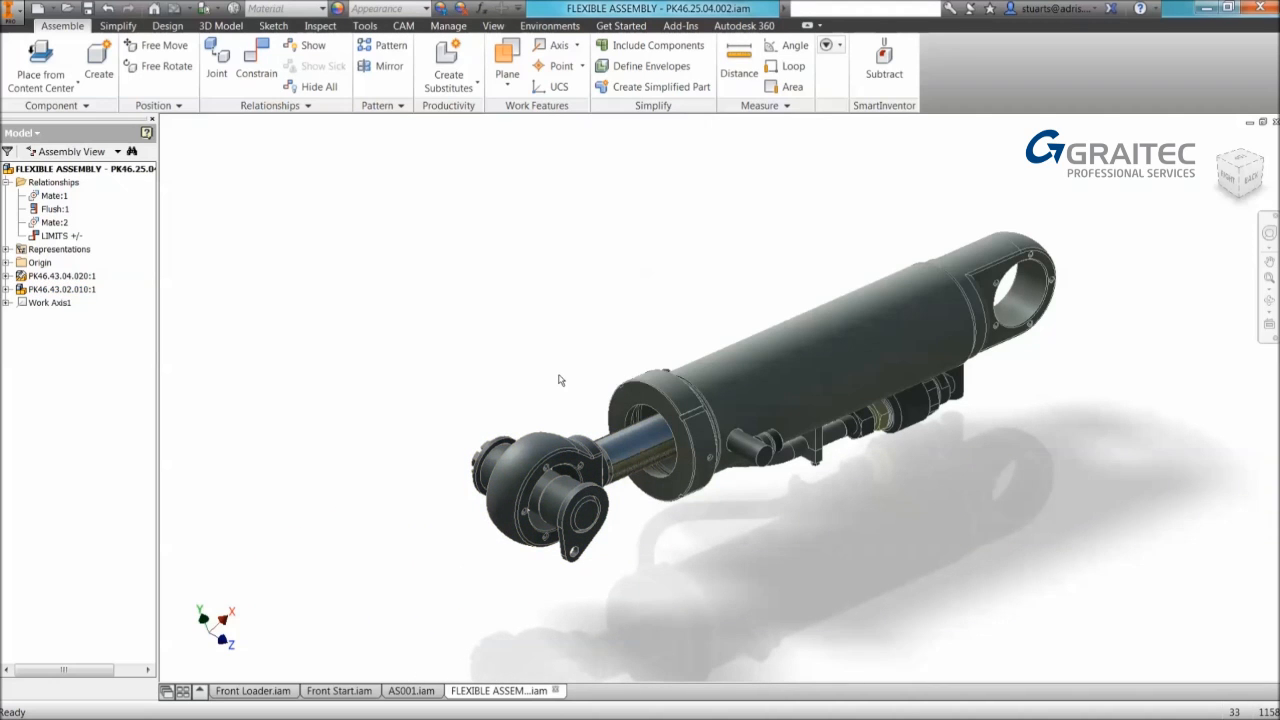
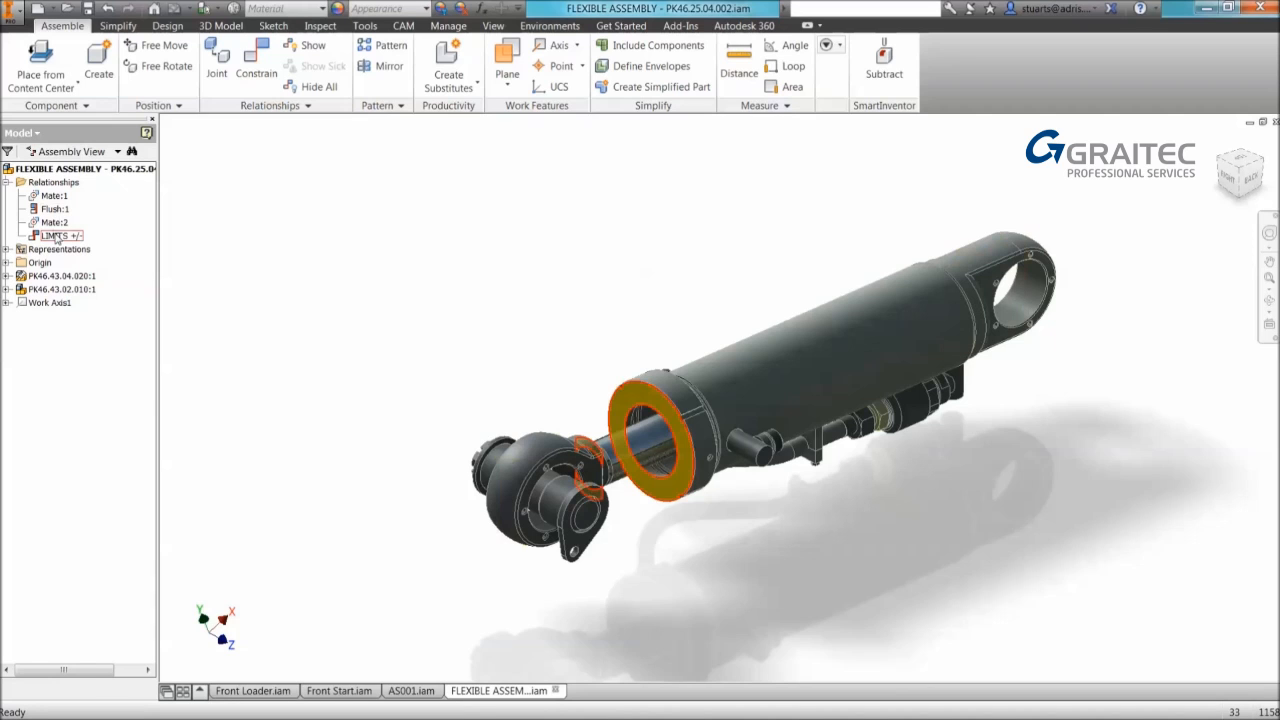
# Step: Make the LIMITS constraint use its 10 mm offset as the resting position, and test the spring-back by pulling the rod out
pyautogui.rightClick(55, 235)
pyautogui.click(110, 285)
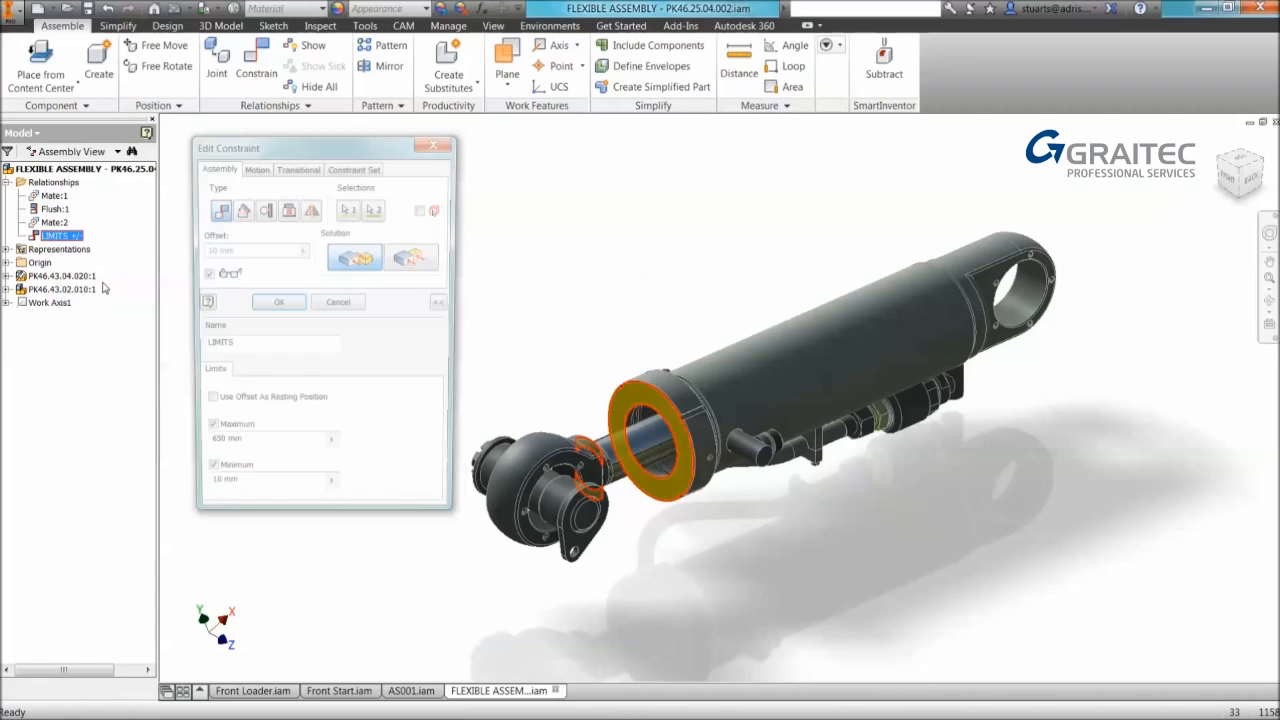
pyautogui.click(206, 405)
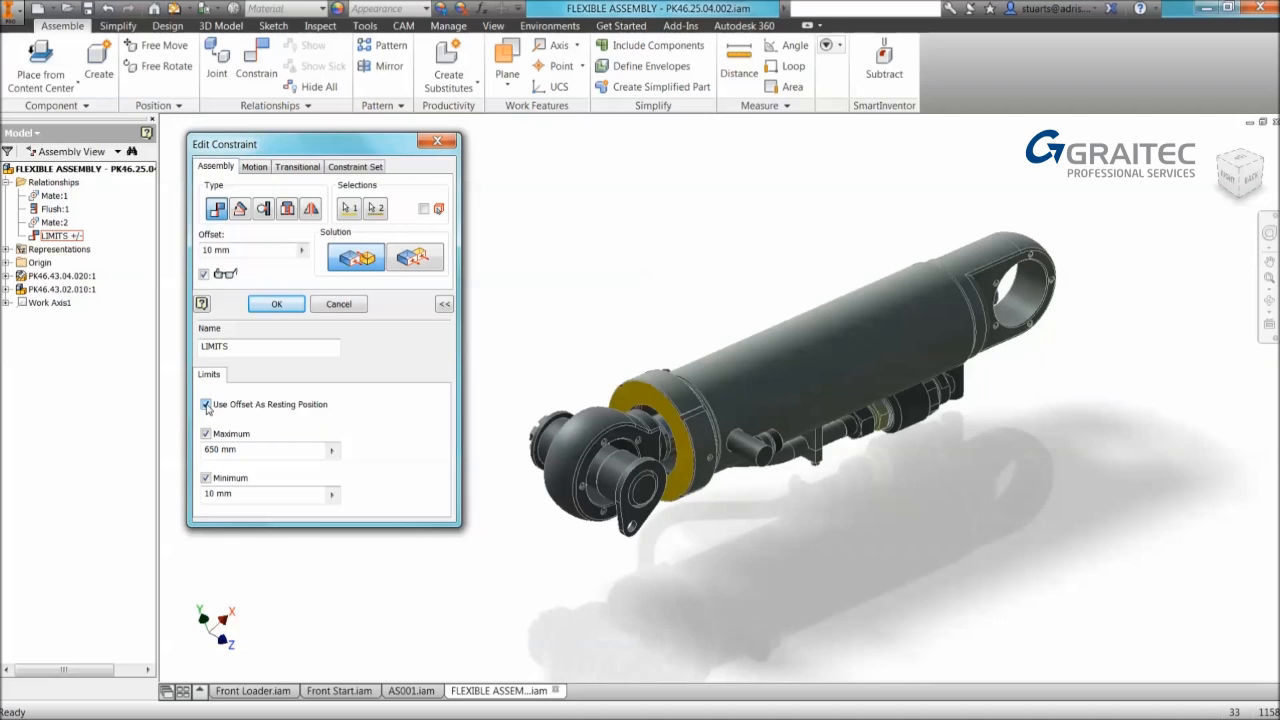
pyautogui.click(211, 249)
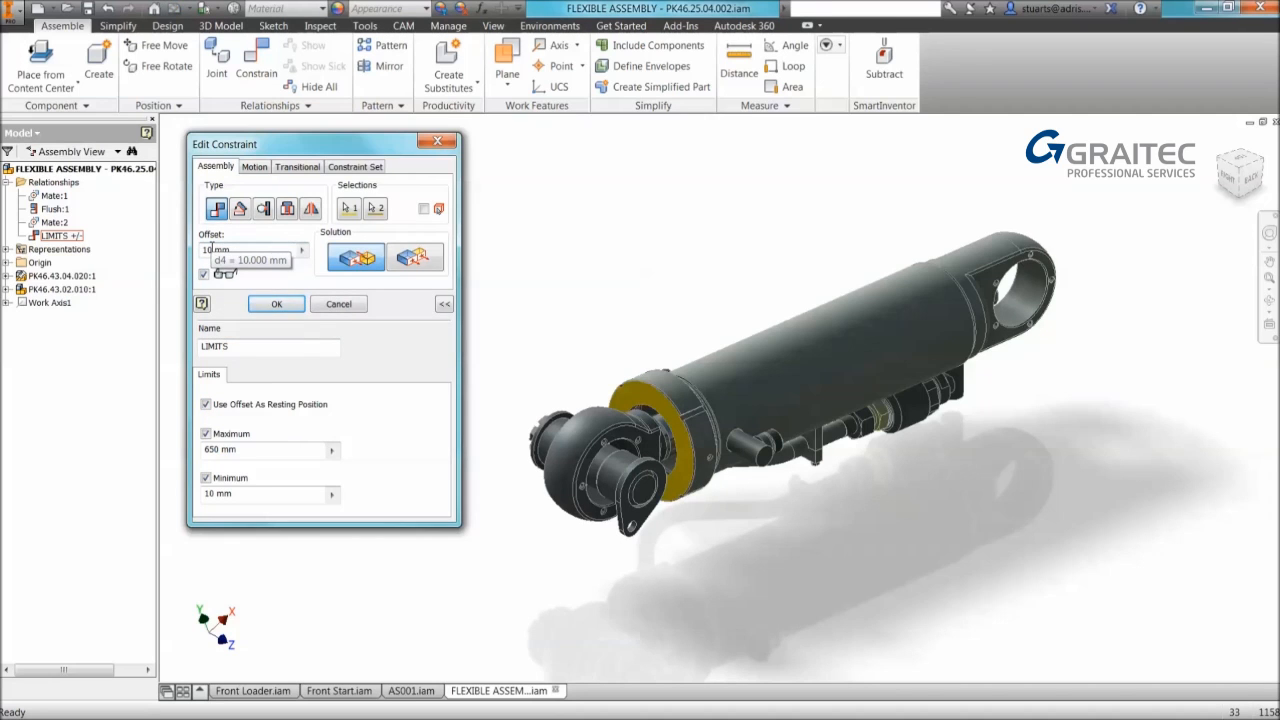
pyautogui.moveTo(230, 250); pyautogui.dragTo(183, 260)
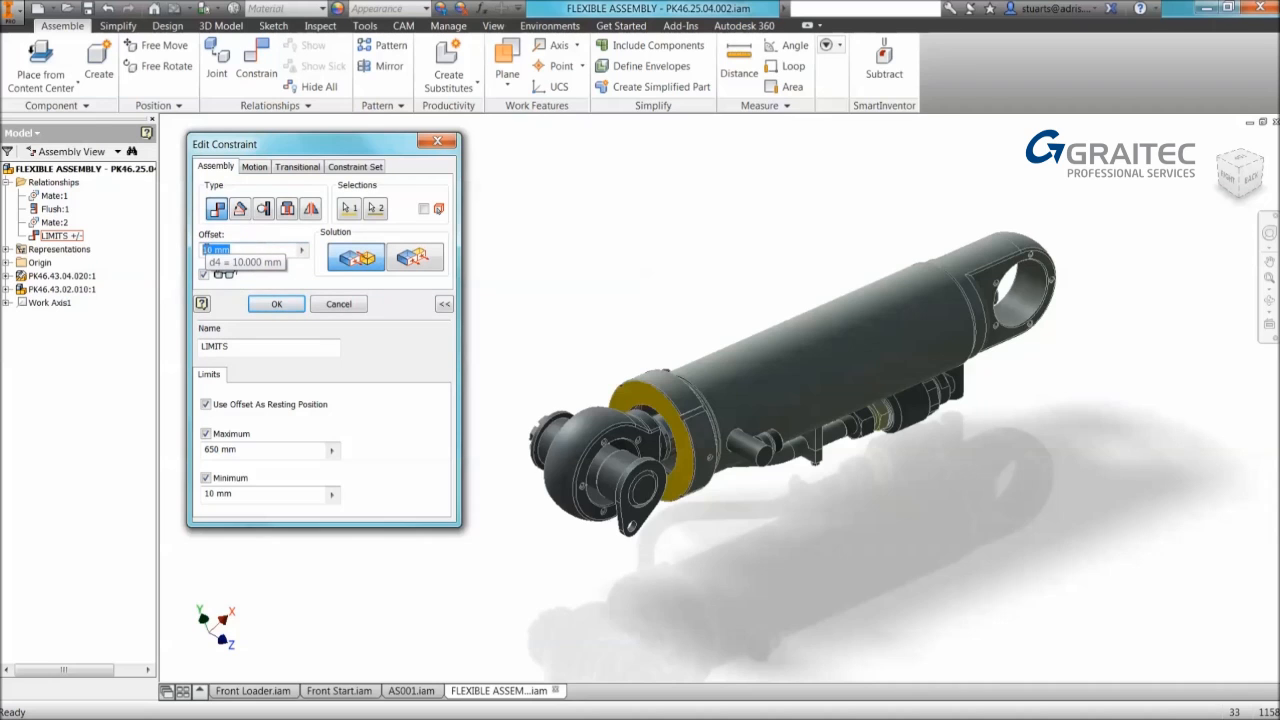
pyautogui.click(276, 304)
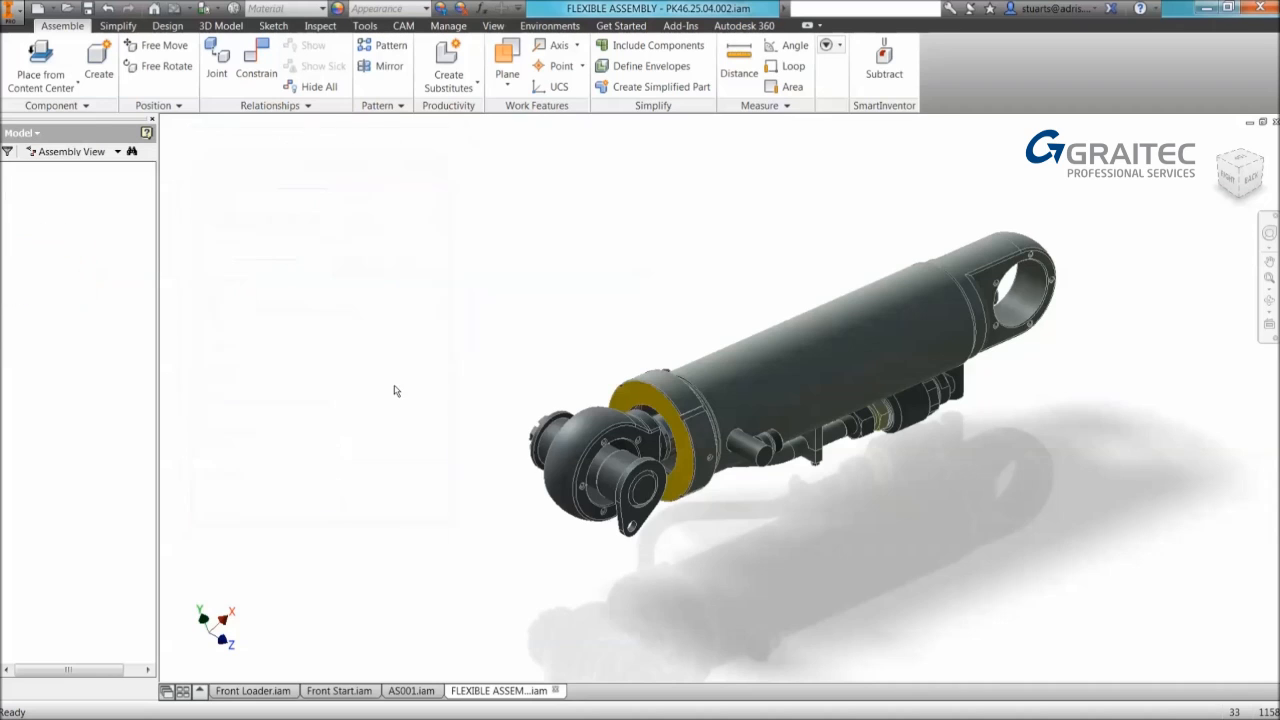
pyautogui.moveTo(556, 463); pyautogui.dragTo(329, 563)
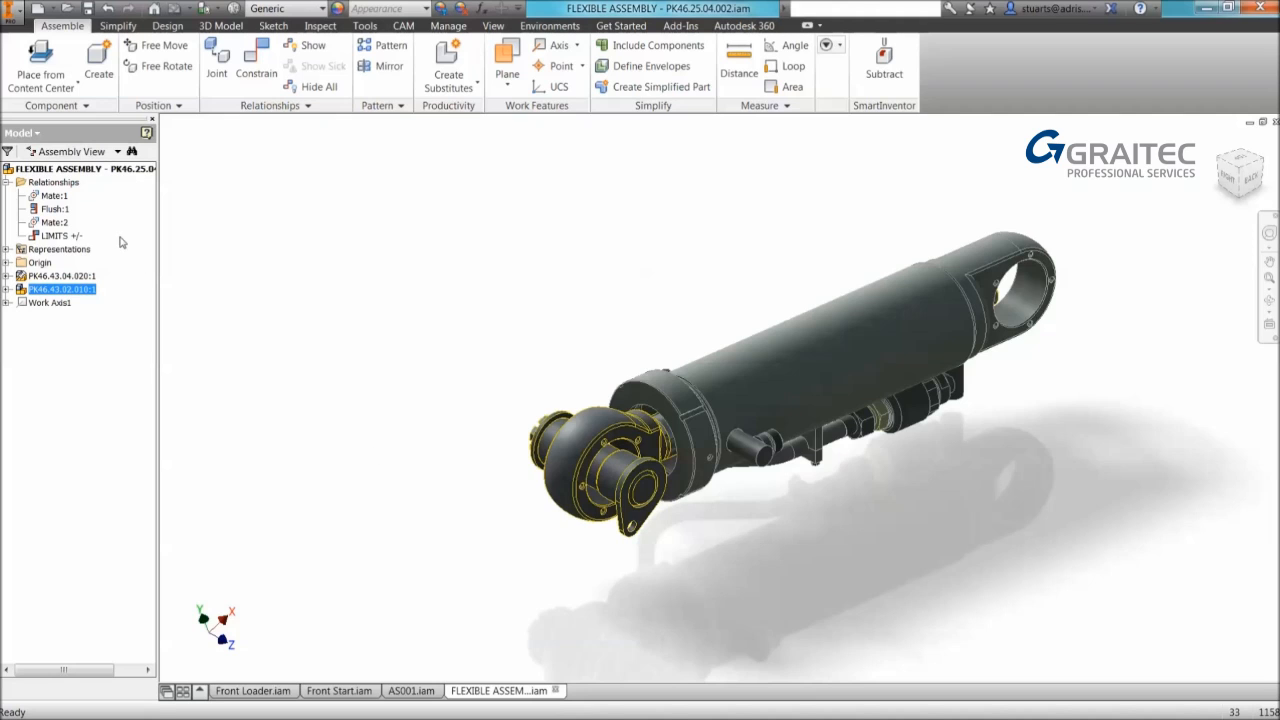
# Step: Expand the cylinder's positional representations and view the Extended position followed by the Retracted one
pyautogui.click(50, 222)
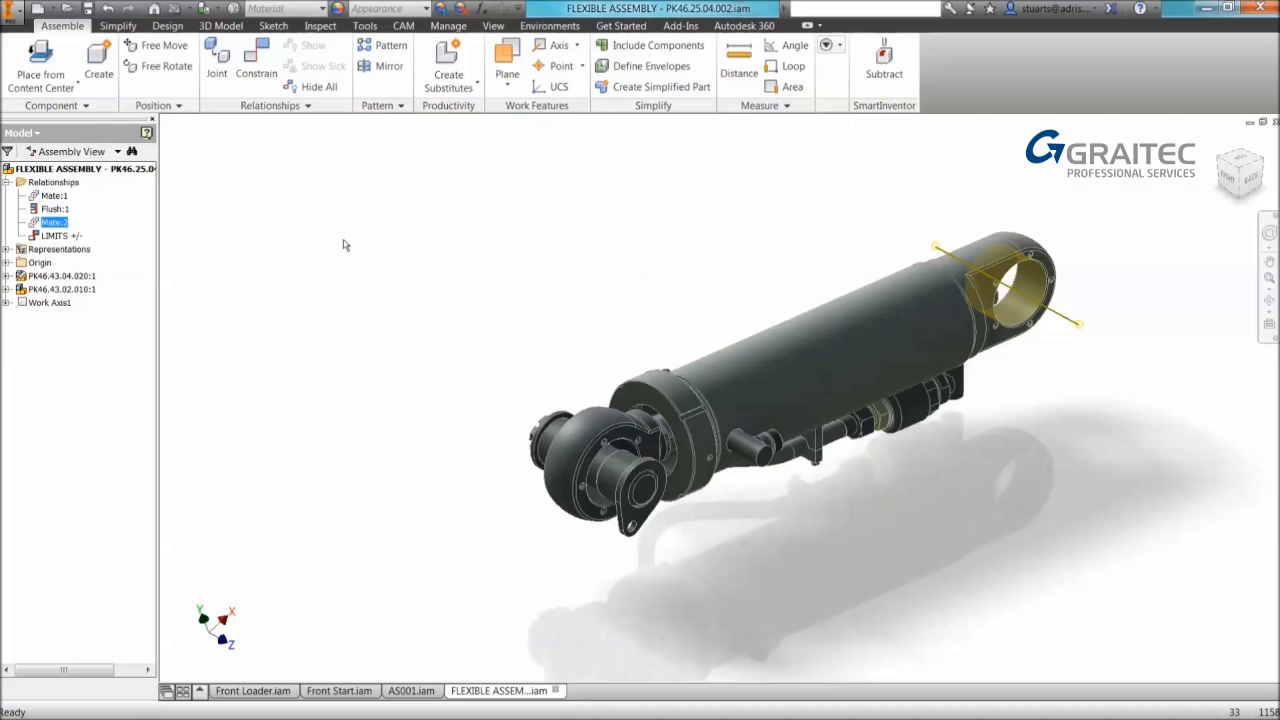
pyautogui.click(7, 249)
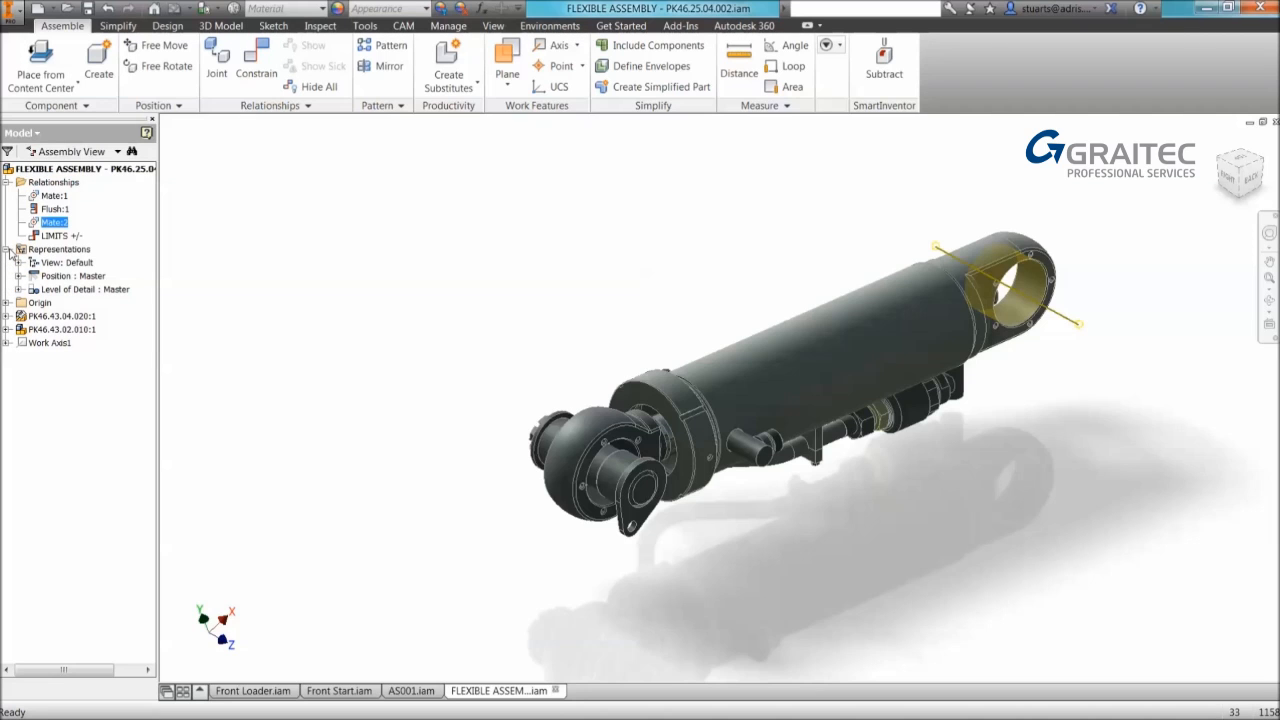
pyautogui.click(70, 251)
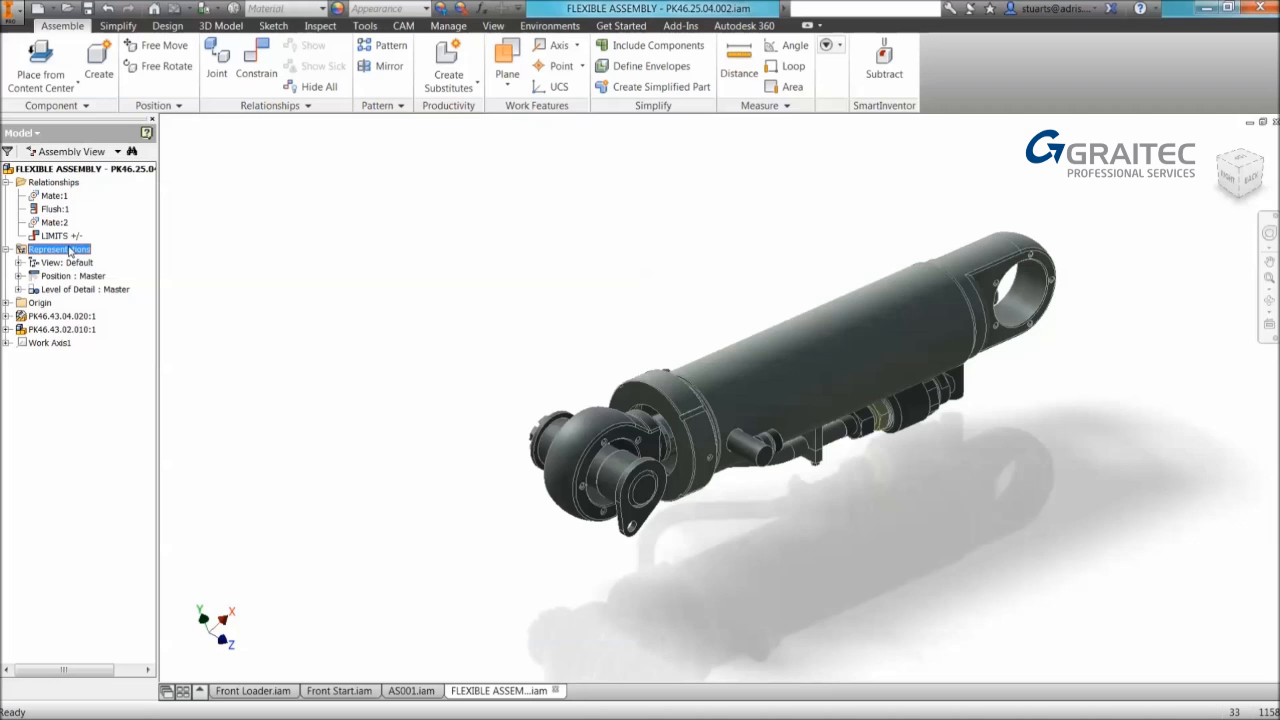
pyautogui.click(69, 278)
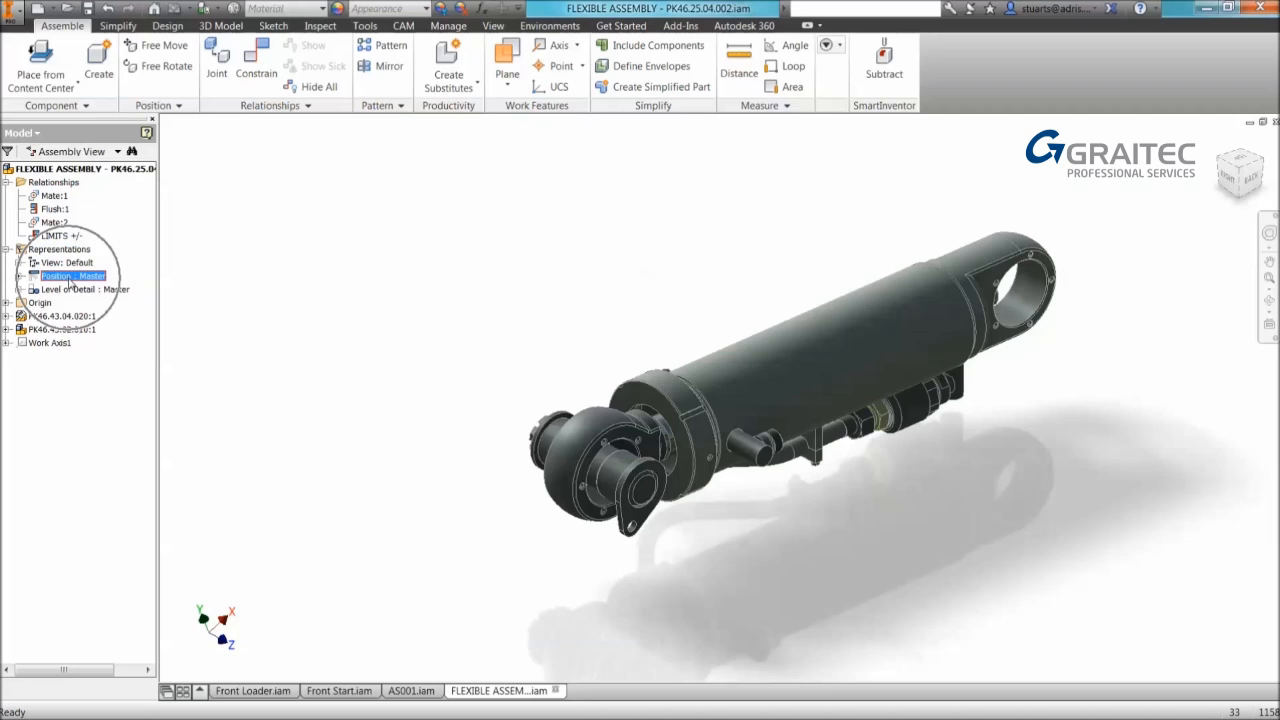
pyautogui.click(19, 277)
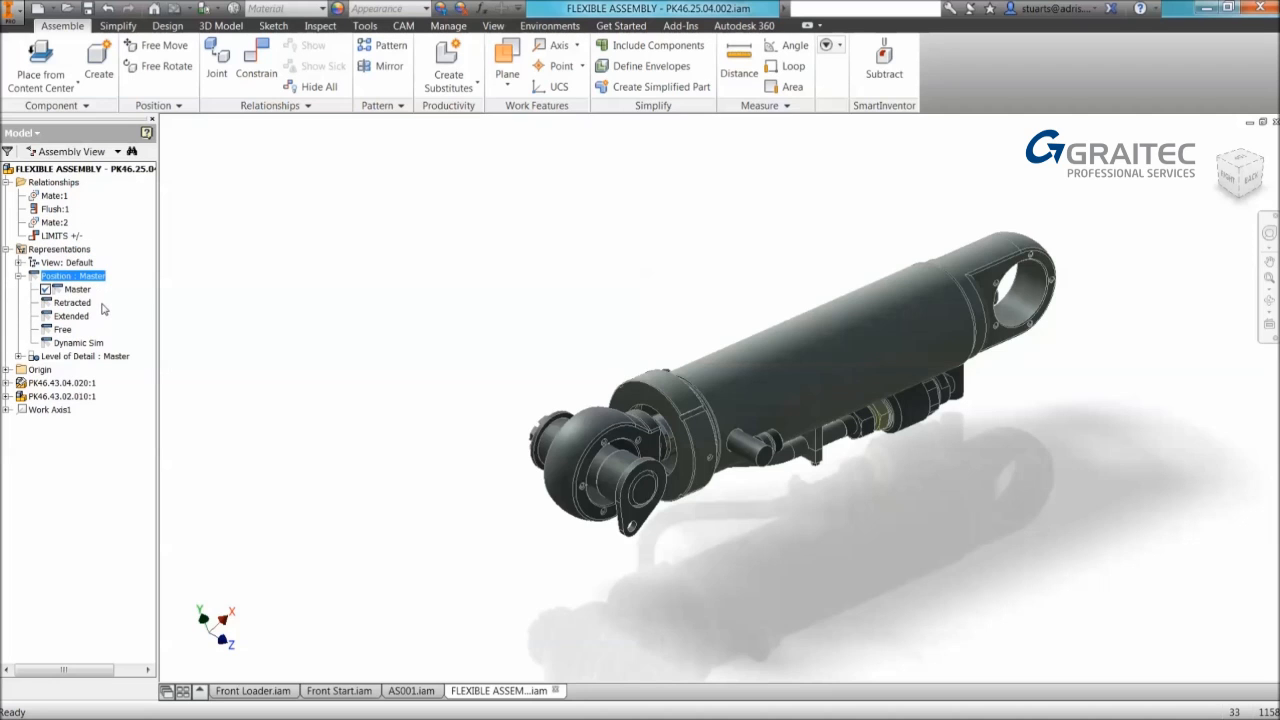
pyautogui.doubleClick(68, 316)
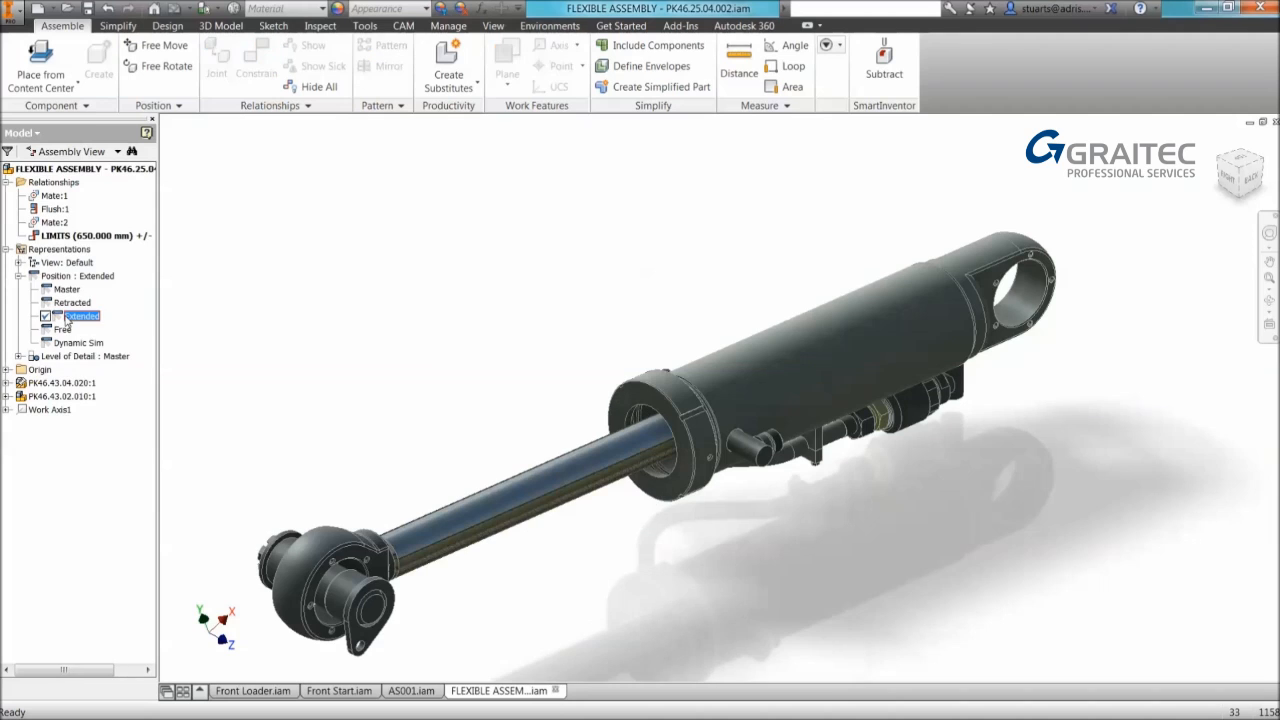
pyautogui.doubleClick(54, 304)
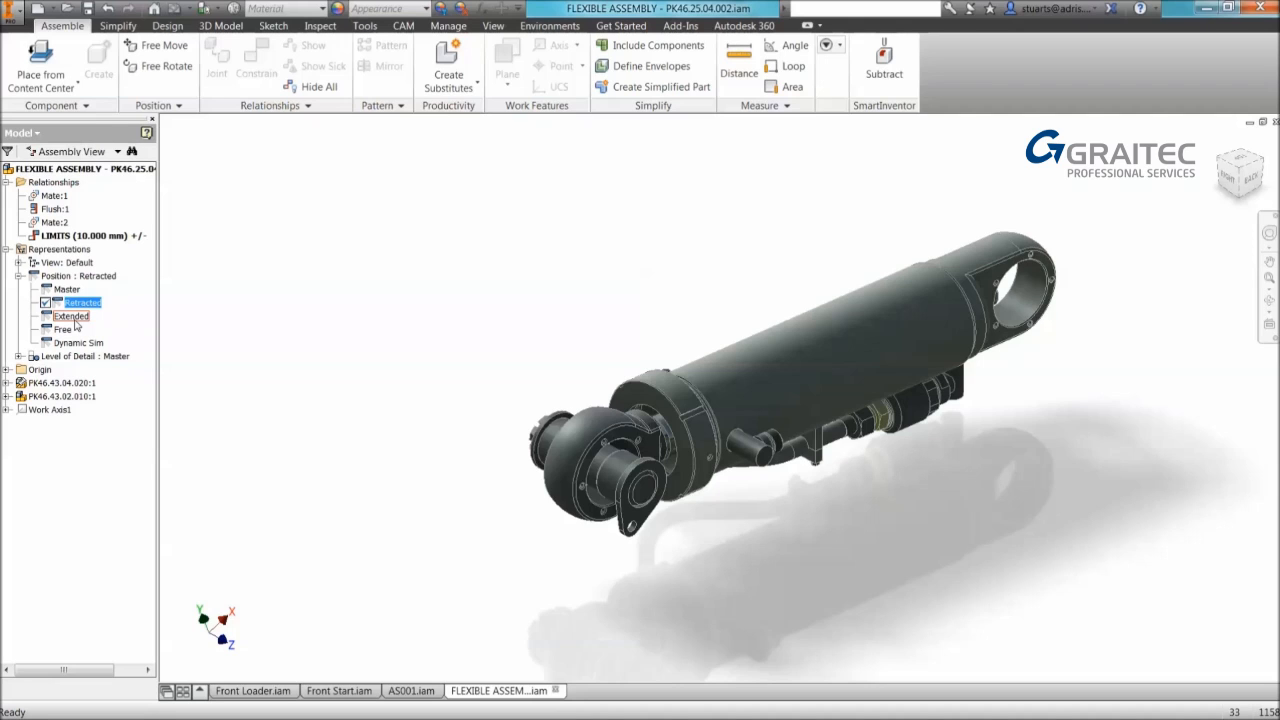
# Step: Create a new positional representation of the cylinder and name it Half way
pyautogui.rightClick(42, 275)
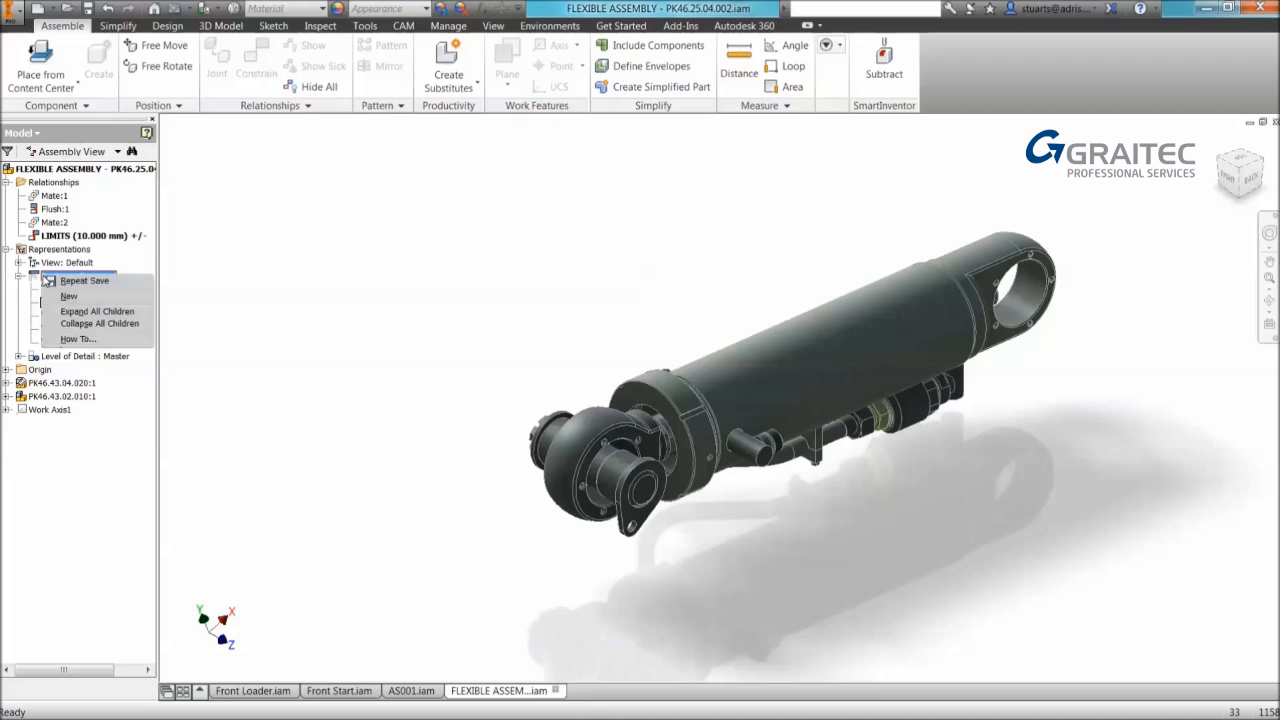
pyautogui.click(98, 297)
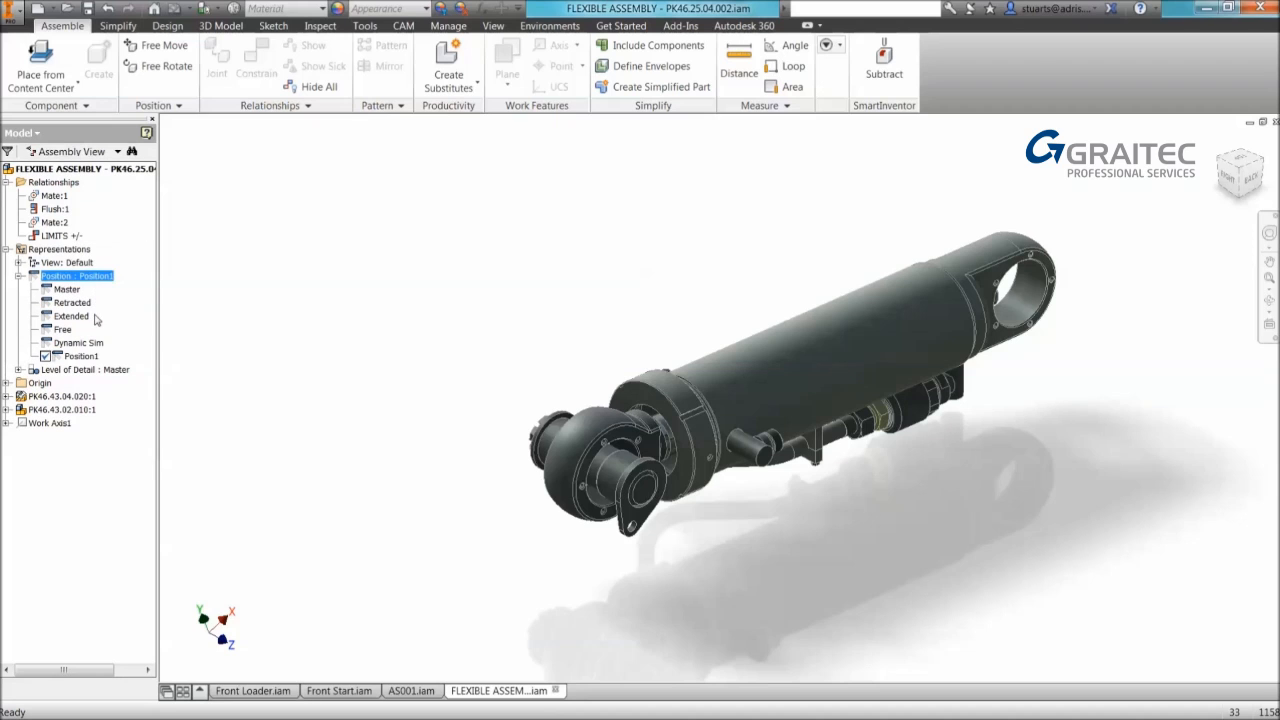
pyautogui.click(82, 356)
pyautogui.click(82, 356)
pyautogui.write('H')
pyautogui.press('capslock')
pyautogui.write('alfway')
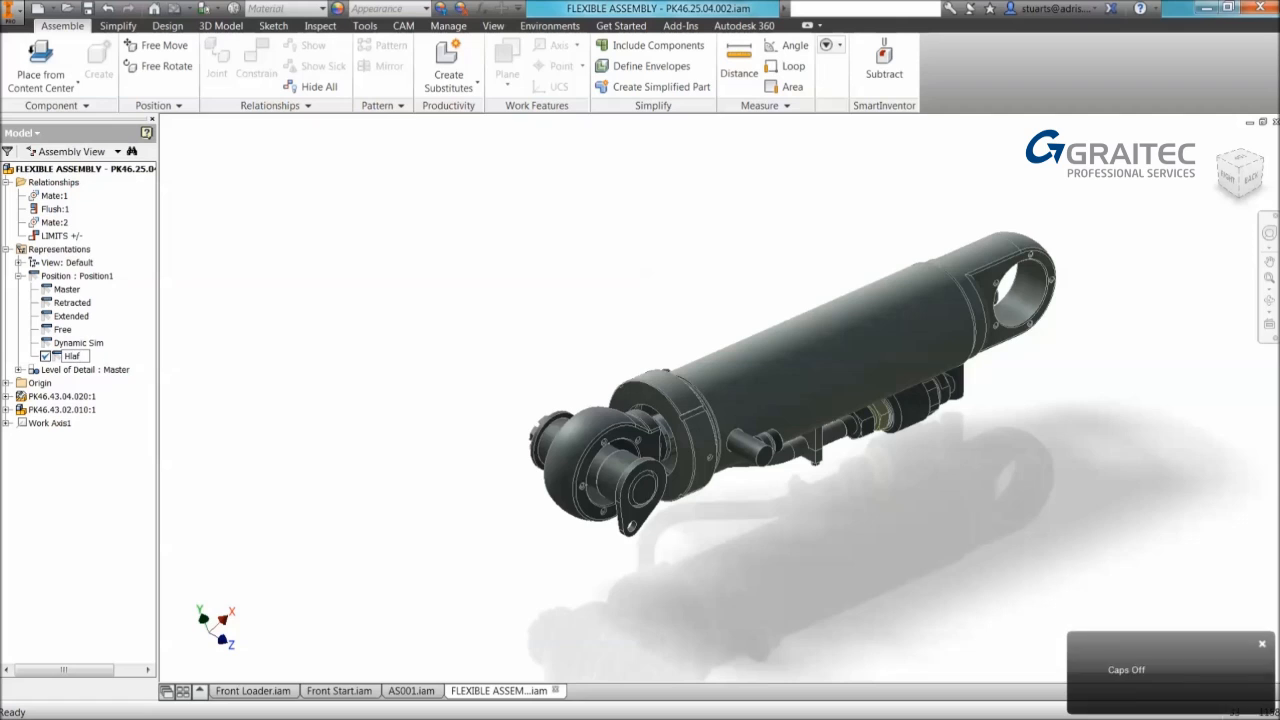
pyautogui.press('Return')
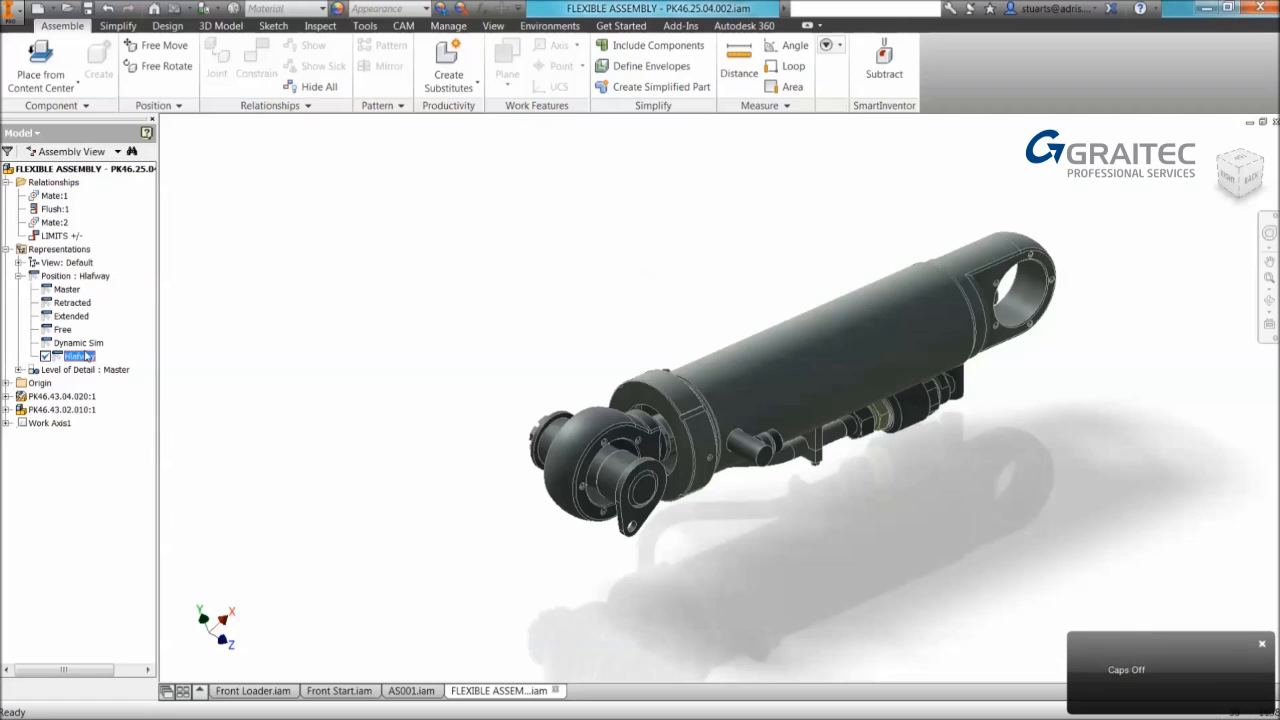
pyautogui.click(93, 347)
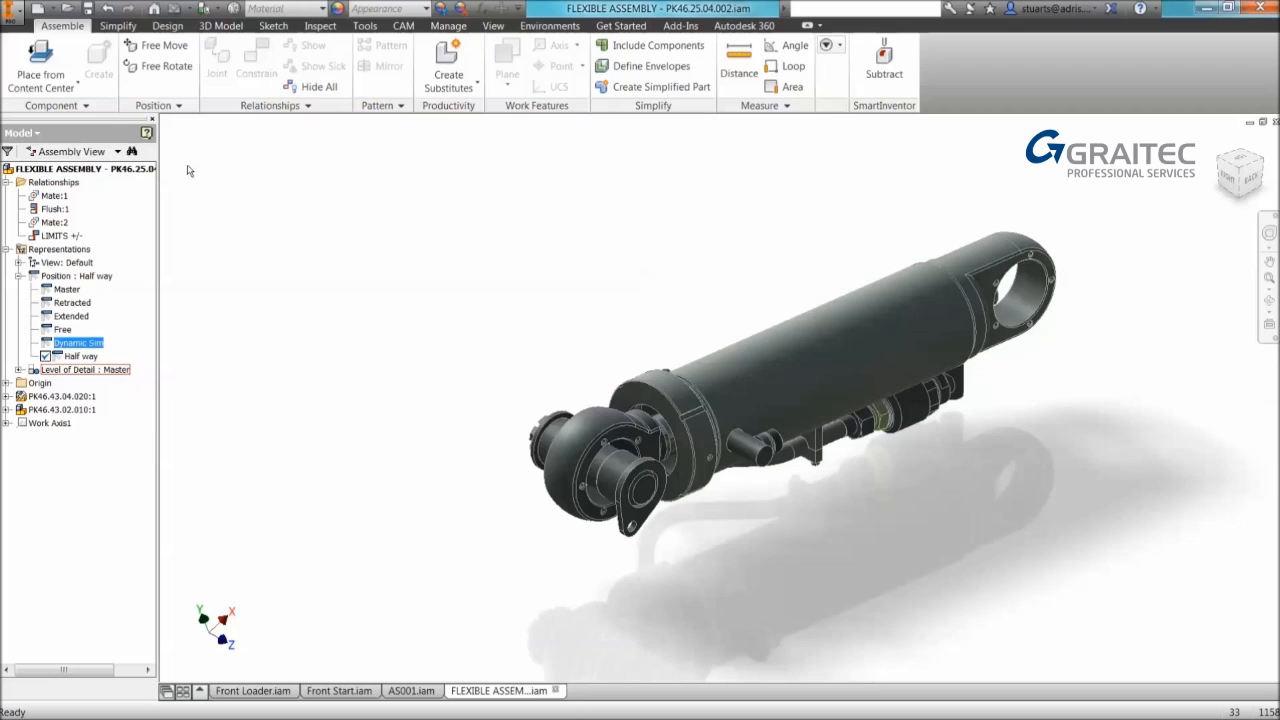
# Step: Override the LIMITS constraint's value to 325 mm in the Half way positional representation
pyautogui.click(60, 236)
pyautogui.rightClick(66, 237)
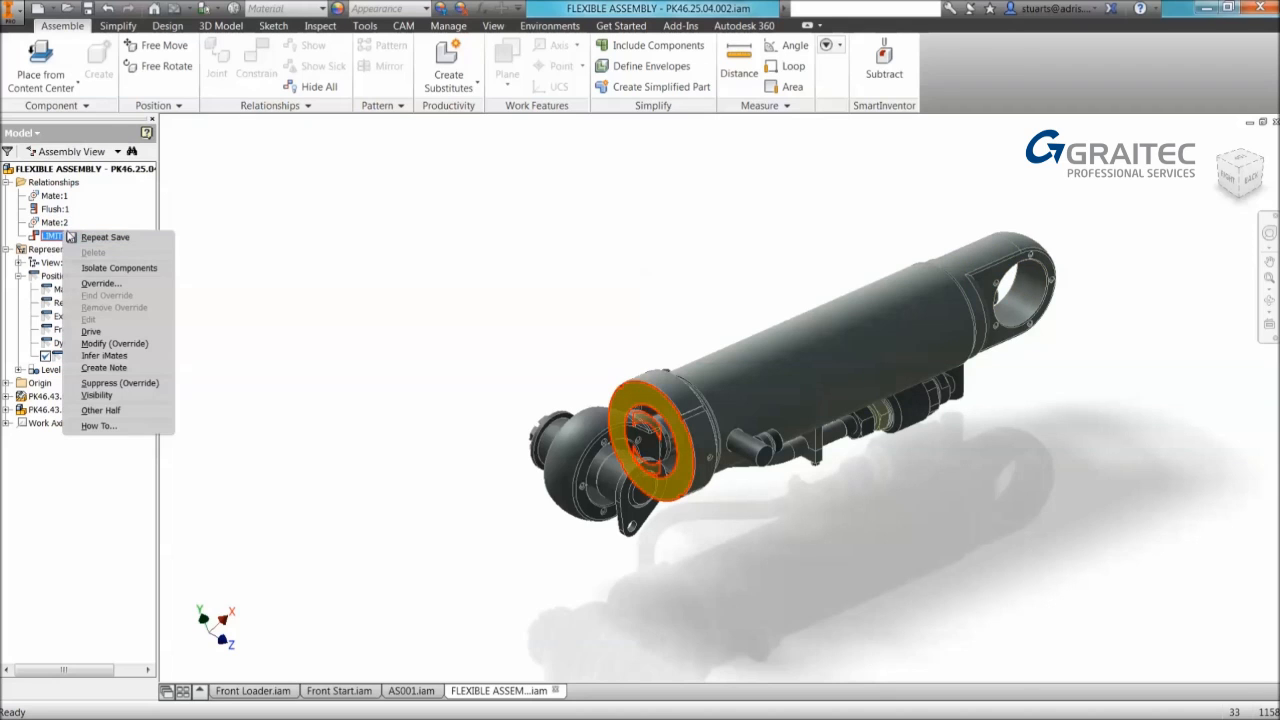
pyautogui.click(100, 285)
pyautogui.moveTo(232, 134); pyautogui.dragTo(261, 139)
pyautogui.click(213, 257)
pyautogui.press('Tab')
pyautogui.write('325')
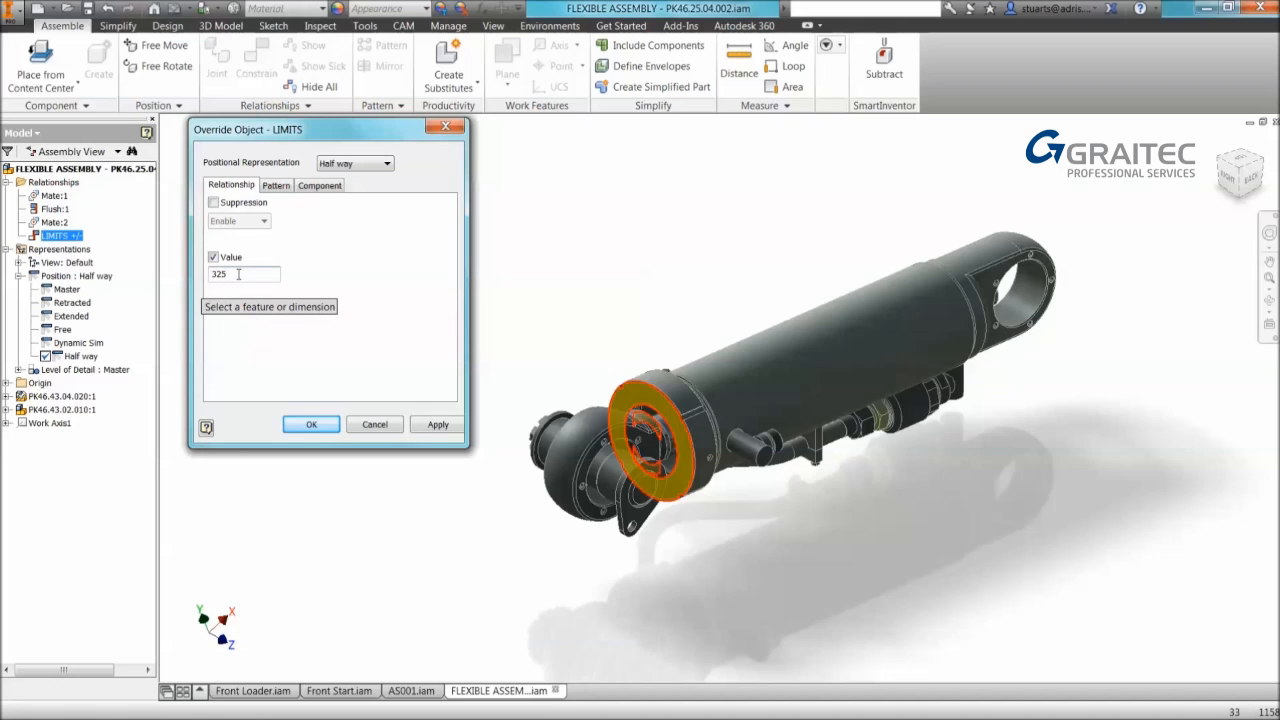
pyautogui.click(435, 428)
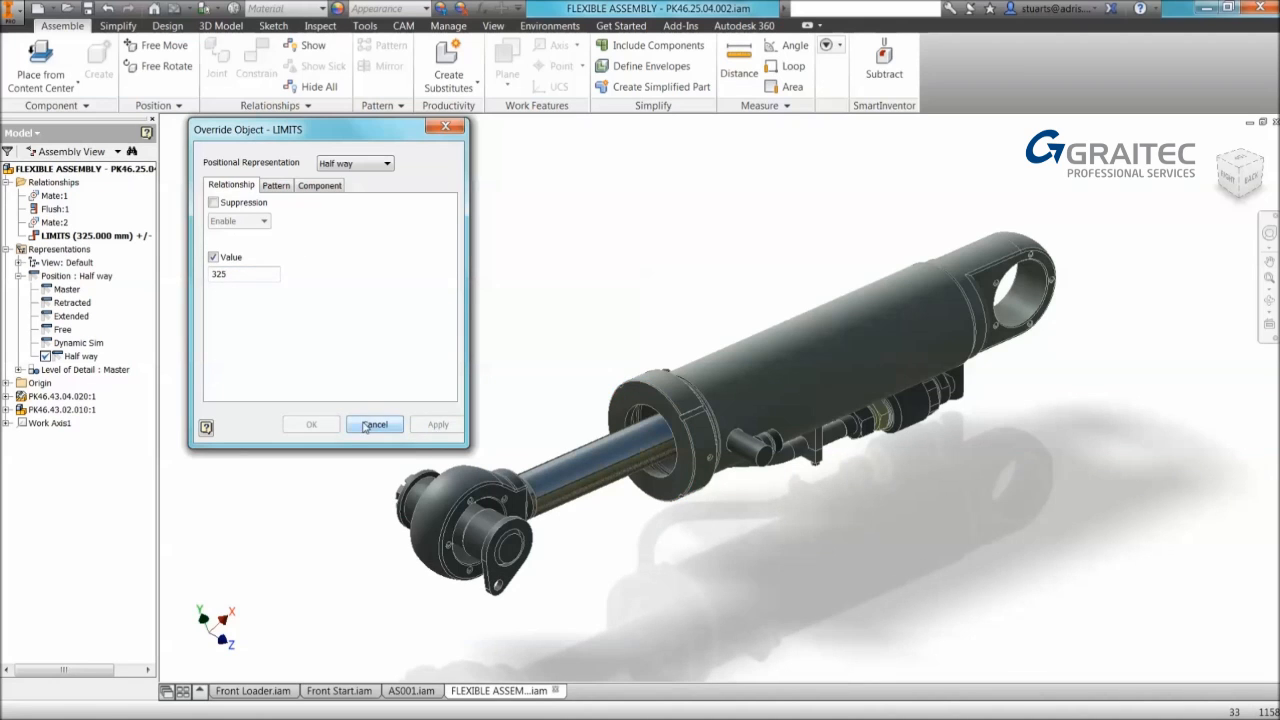
pyautogui.click(368, 426)
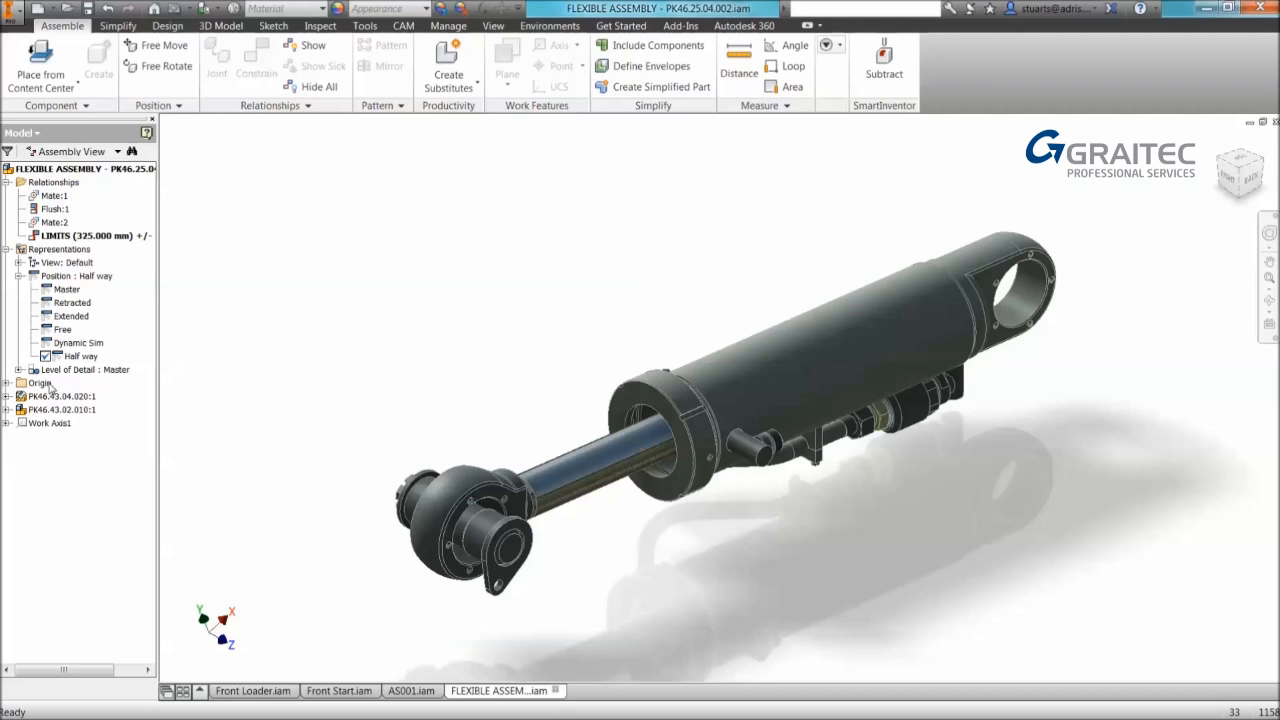
# Step: View the cylinder's Master, Retracted, Extended and Half way positions in turn, return to Master and collapse the positional representations
pyautogui.doubleClick(74, 290)
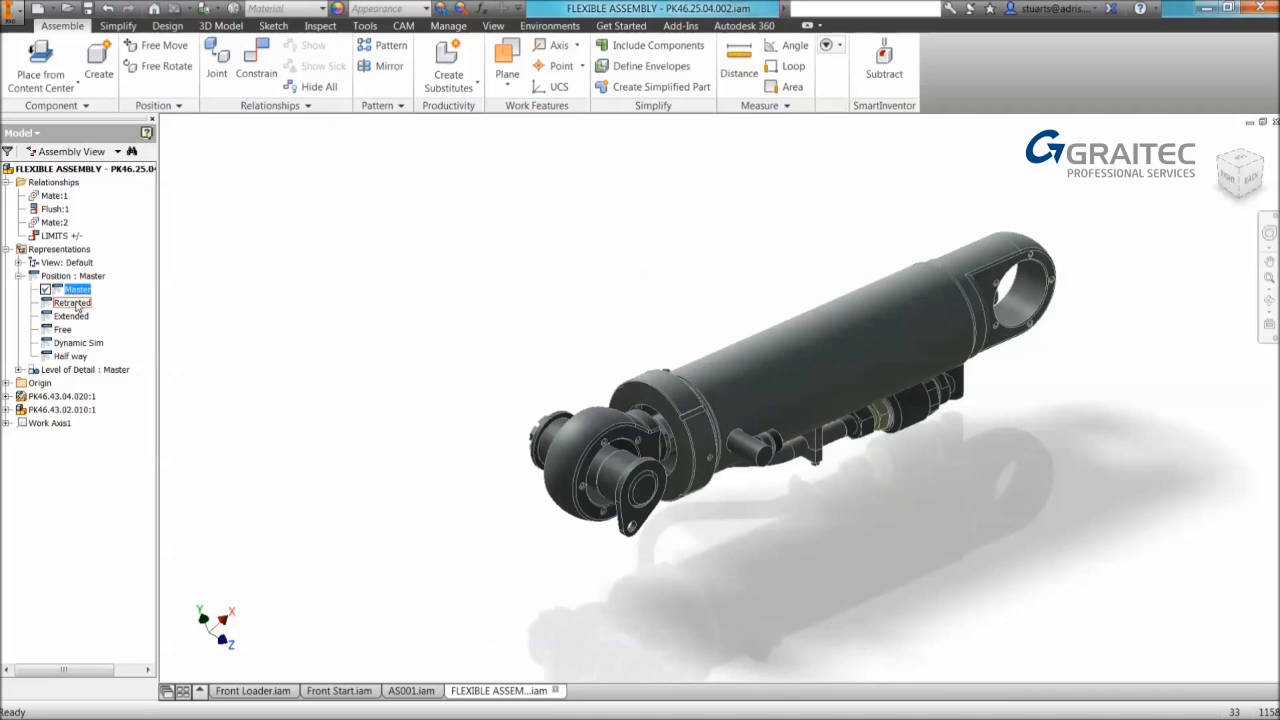
pyautogui.doubleClick(73, 302)
pyautogui.doubleClick(74, 316)
pyautogui.doubleClick(70, 357)
pyautogui.doubleClick(66, 289)
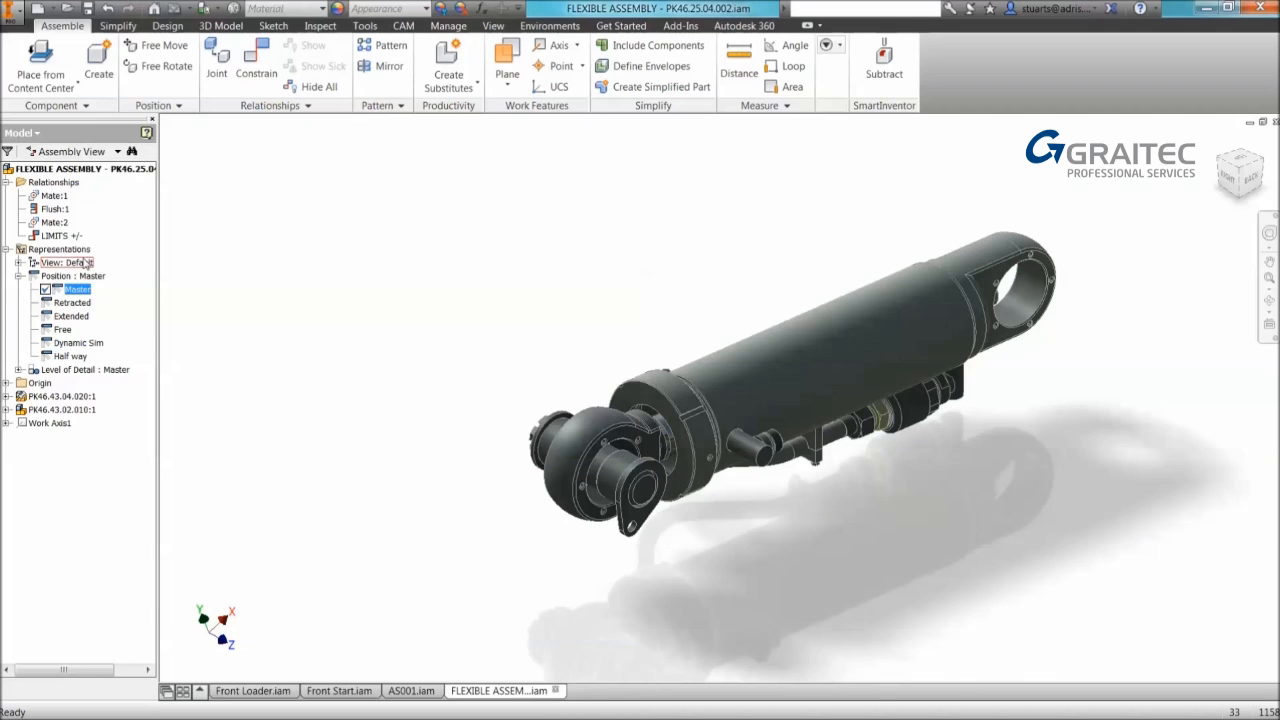
pyautogui.click(19, 276)
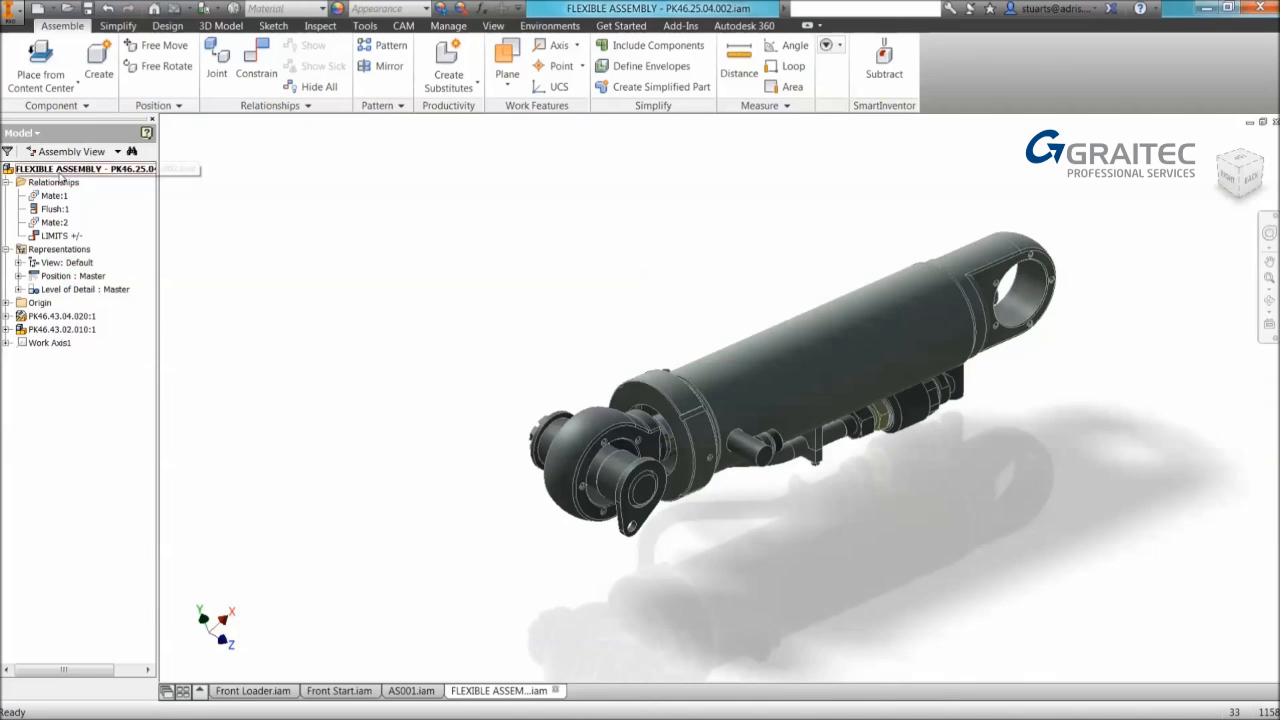
# Step: Copy the whole flexible cylinder assembly and paste it into the Front Start assembly
pyautogui.rightClick(60, 170)
pyautogui.click(100, 195)
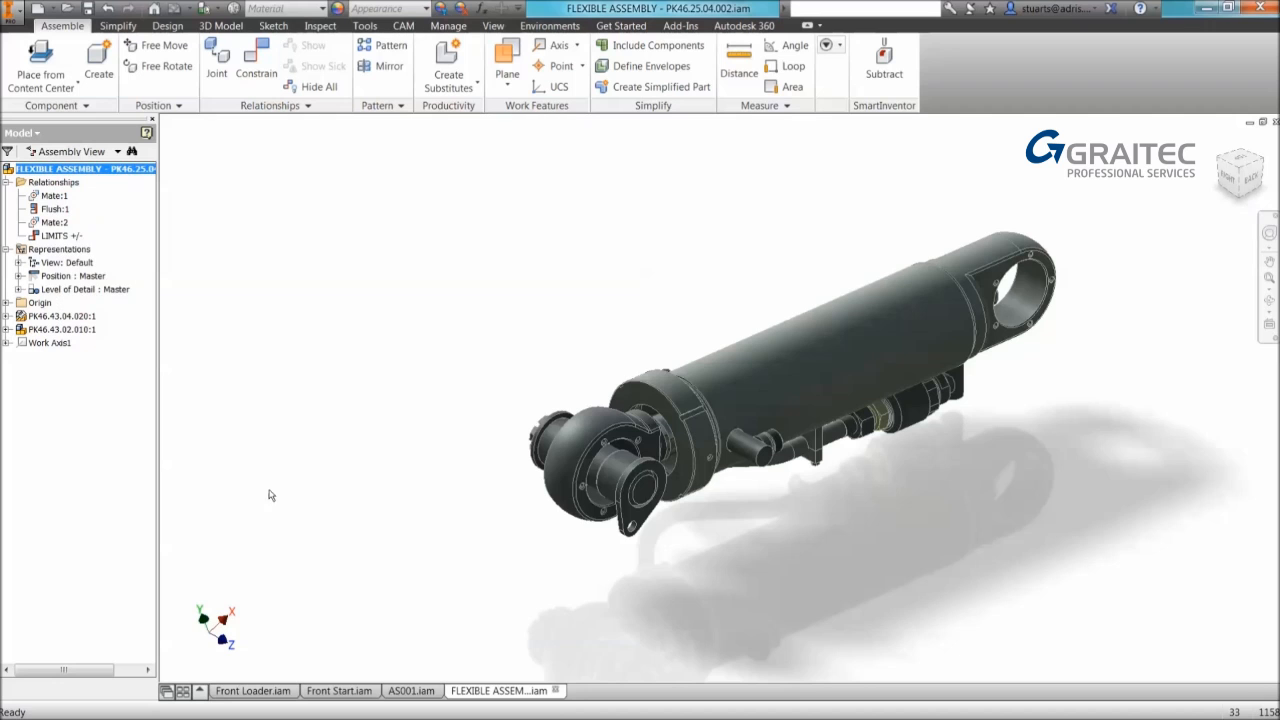
pyautogui.click(340, 691)
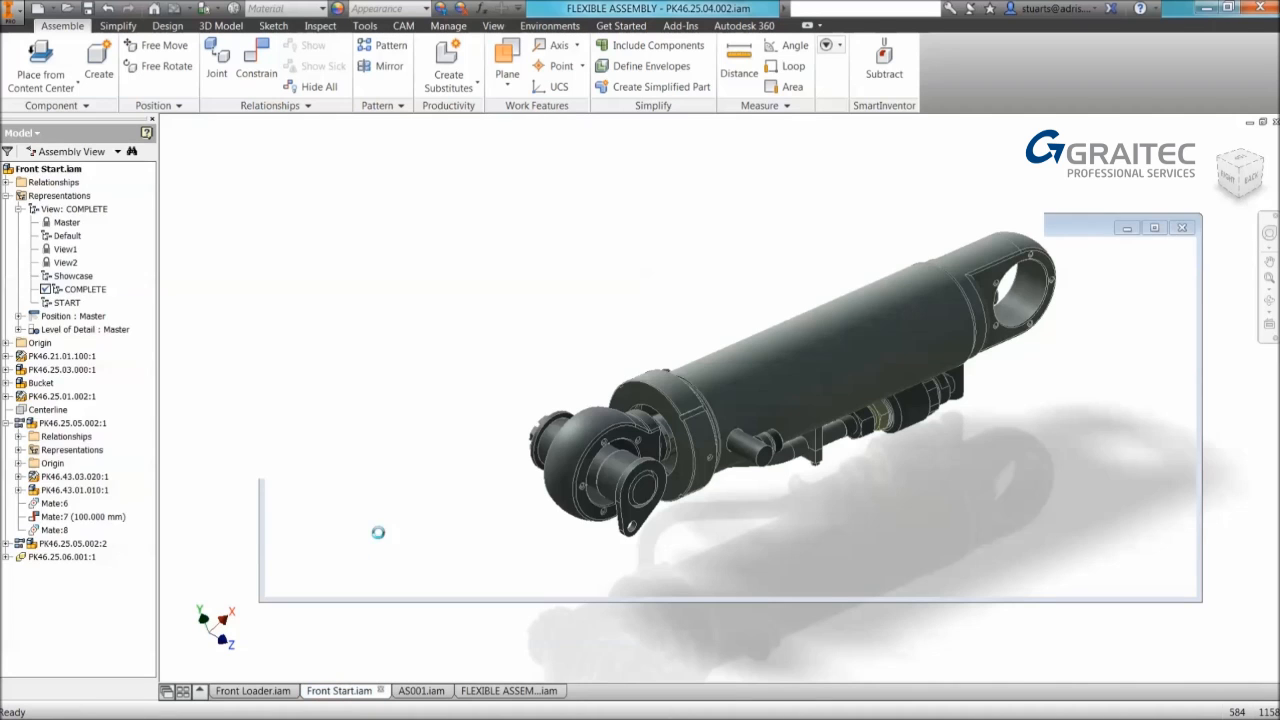
pyautogui.moveTo(964, 191); pyautogui.dragTo(779, 229, button='middle')
pyautogui.rightClick(835, 197)
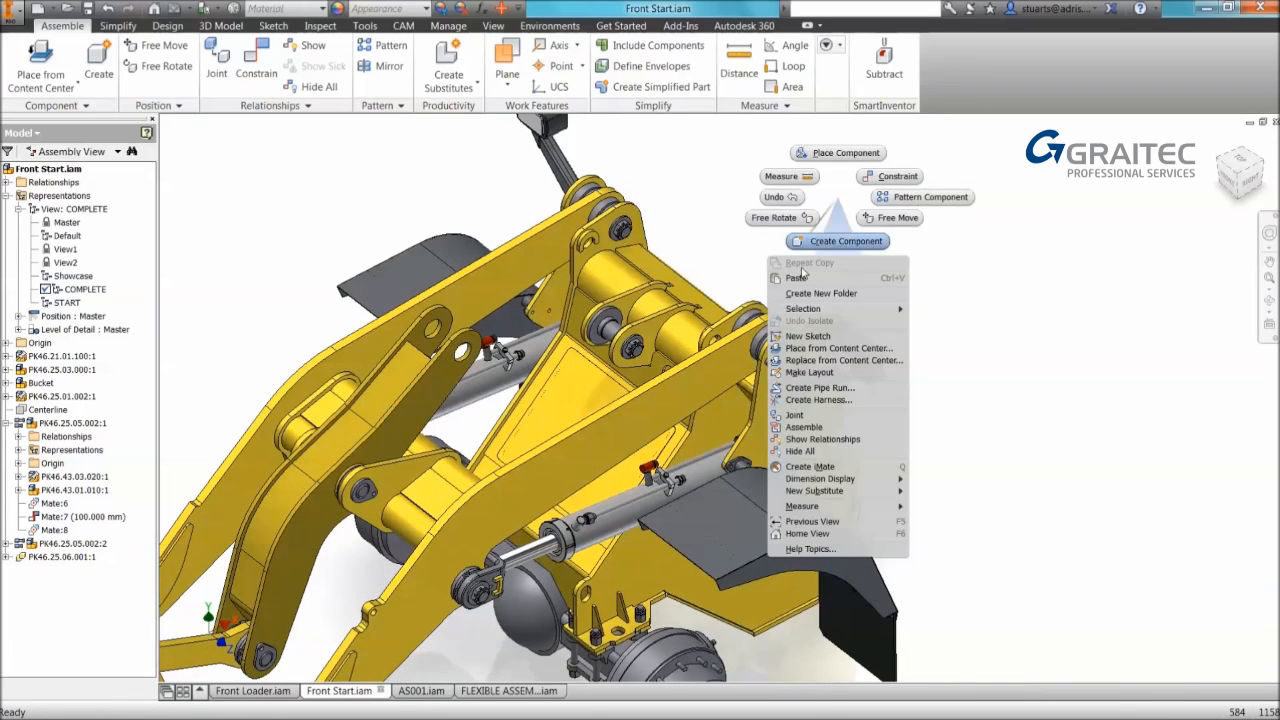
pyautogui.click(798, 278)
# Step: Apply a mate constraint with 0 mm offset between the pasted cylinder's barrel end and the pivot bracket on the loader frame
pyautogui.press('c')
pyautogui.click(898, 262)
pyautogui.click(632, 345)
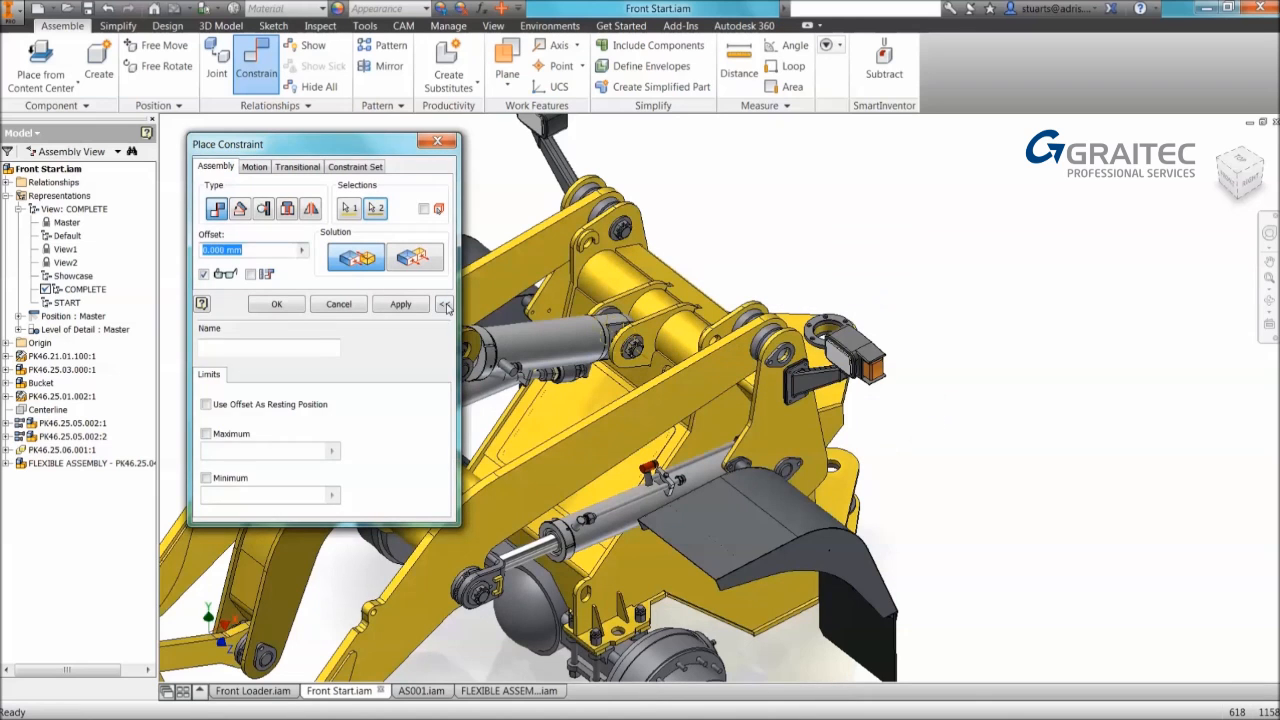
pyautogui.click(444, 303)
pyautogui.click(400, 303)
# Step: Apply an insert constraint with 0 mm offset between the cylinder's rod end and the upper hole of the lever arm
pyautogui.moveTo(296, 145); pyautogui.dragTo(238, 110)
pyautogui.click(229, 174)
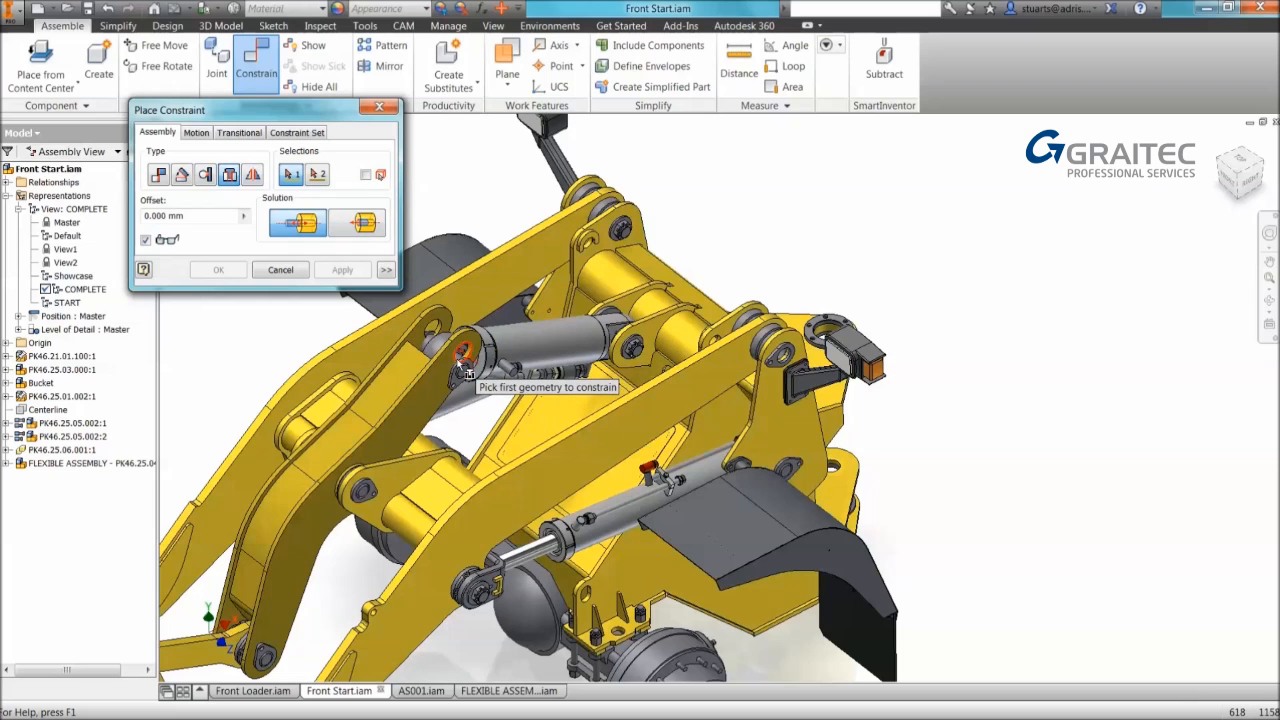
pyautogui.click(464, 364)
pyautogui.click(464, 344)
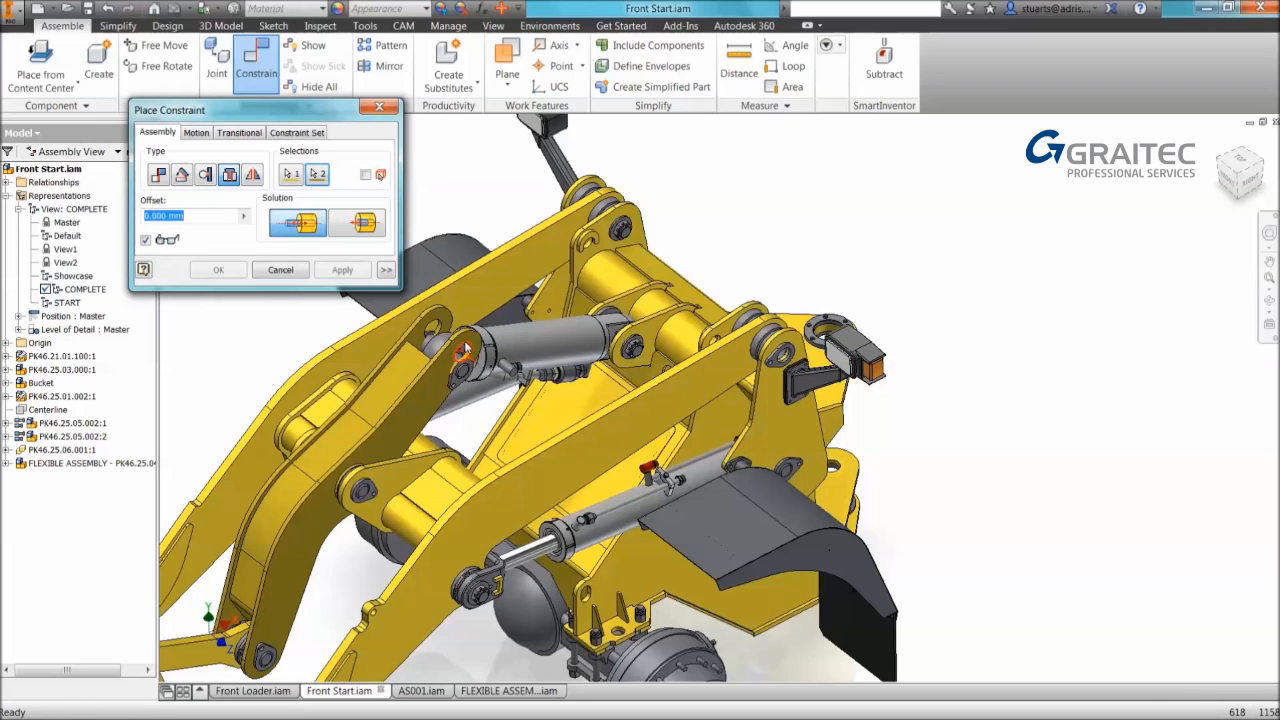
pyautogui.rightClick(495, 280)
pyautogui.click(560, 281)
pyautogui.moveTo(538, 262); pyautogui.dragTo(697, 219, button='middle')
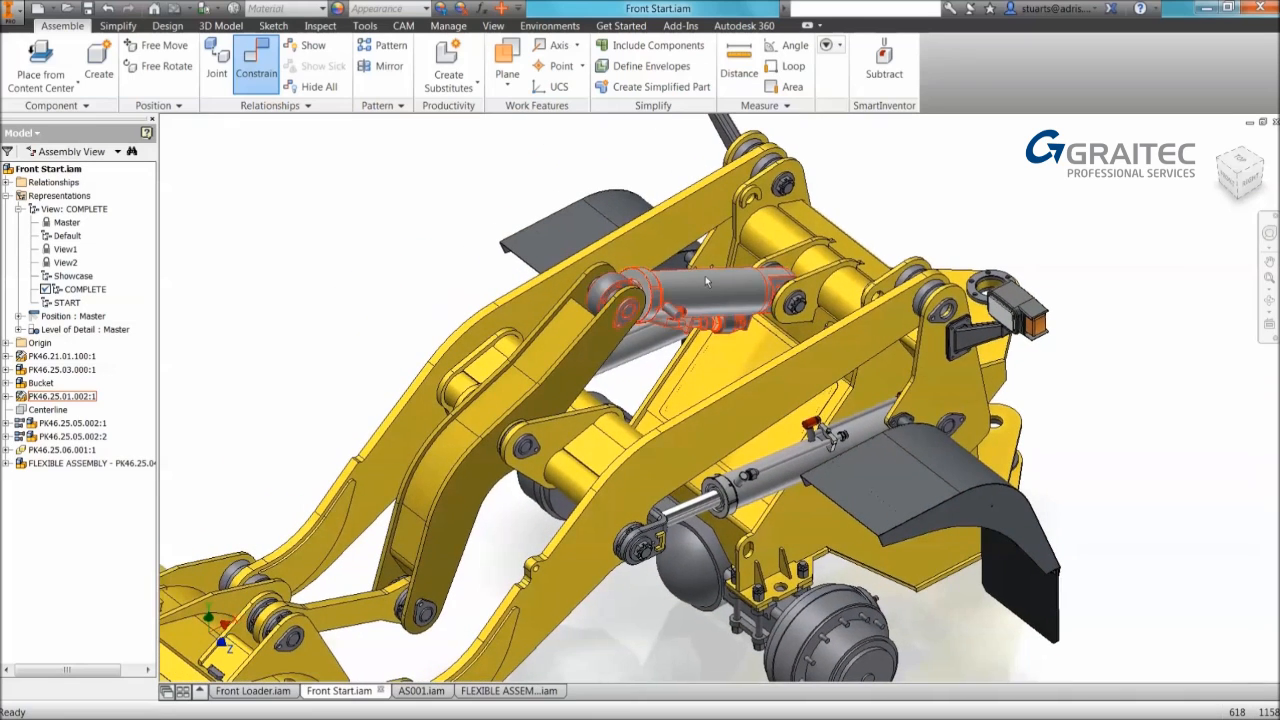
# Step: Test from the right side view whether the lever arm and the constrained cylinder can be moved
pyautogui.click(722, 427)
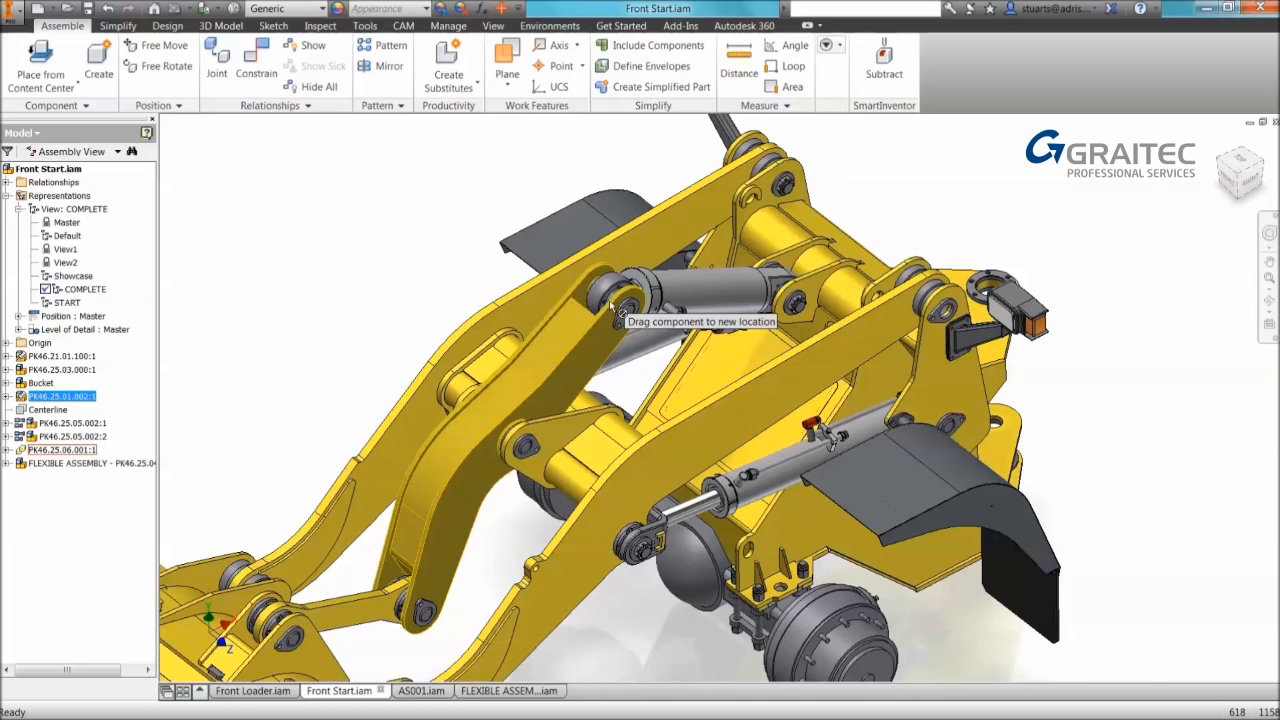
pyautogui.click(652, 312)
pyautogui.click(810, 240)
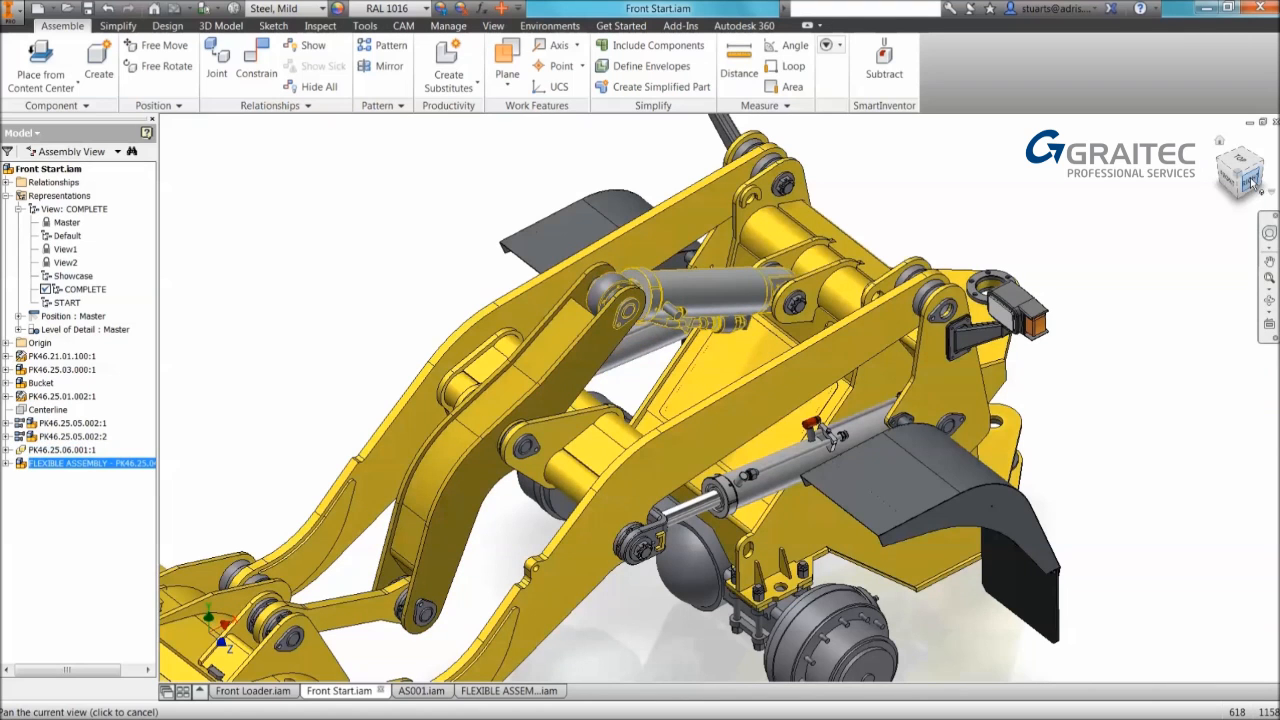
pyautogui.moveTo(810, 240); pyautogui.dragTo(820, 230)
pyautogui.press('F5')
pyautogui.scroll(-3, 690, 294)
pyautogui.moveTo(677, 263); pyautogui.dragTo(695, 235, button='middle')
pyautogui.click(680, 250)
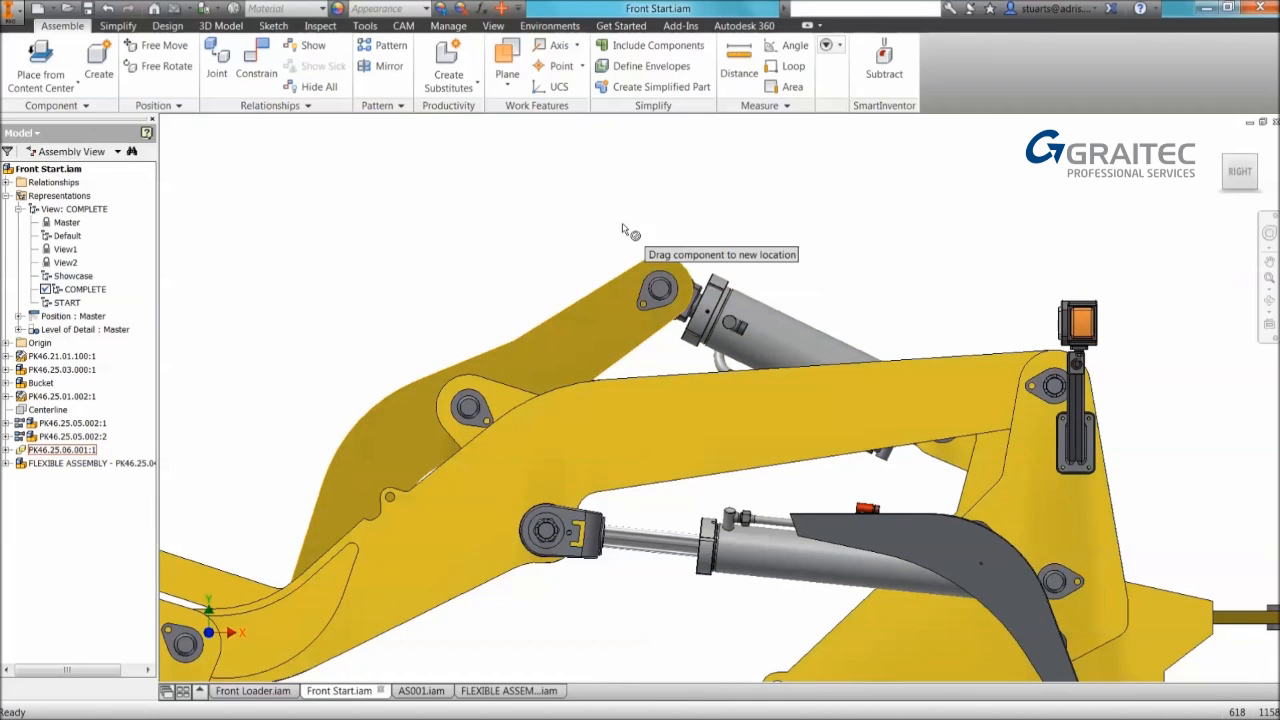
pyautogui.click(734, 300)
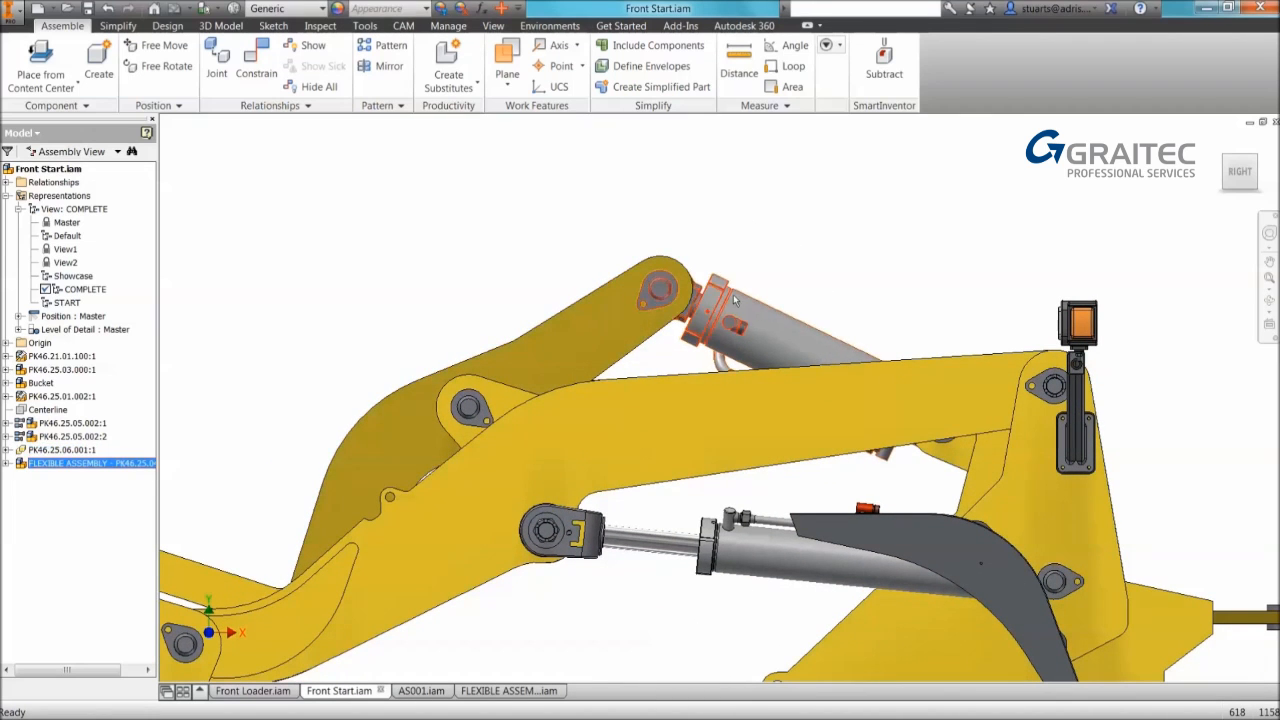
pyautogui.click(838, 226)
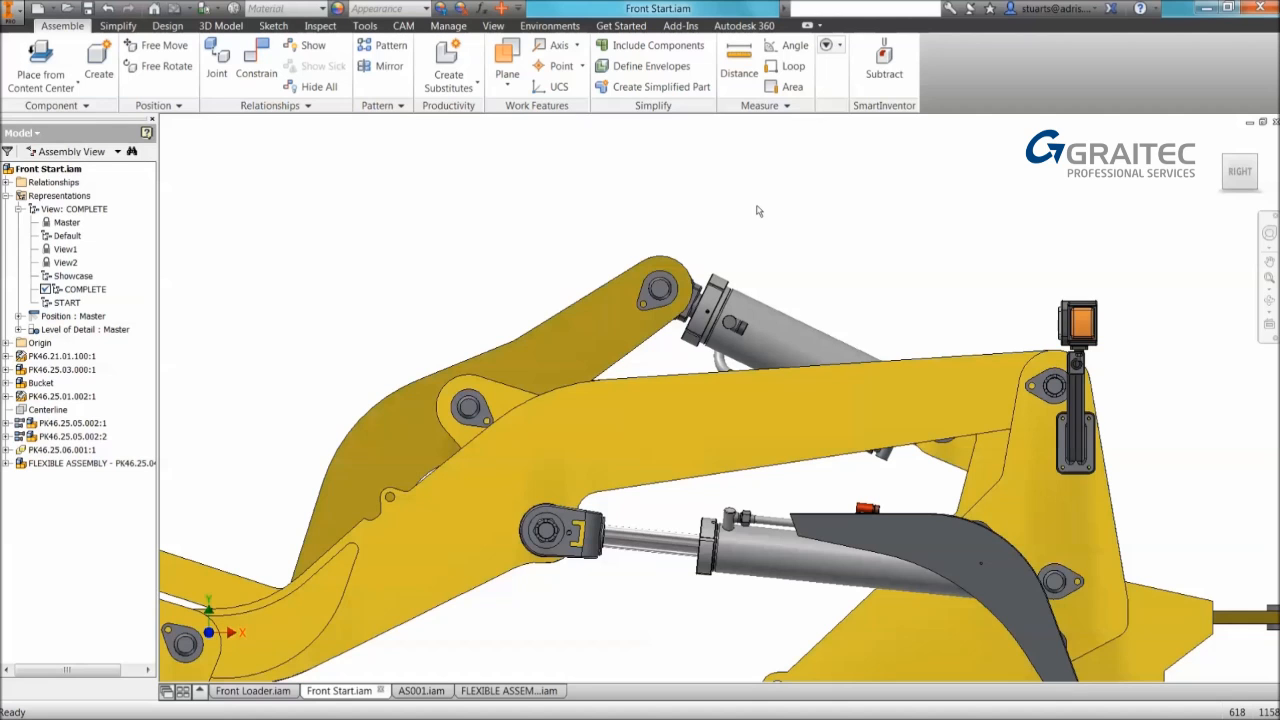
# Step: Make the pasted cylinder assembly flexible and swing the lever arm upward to extend the rod
pyautogui.rightClick(716, 294)
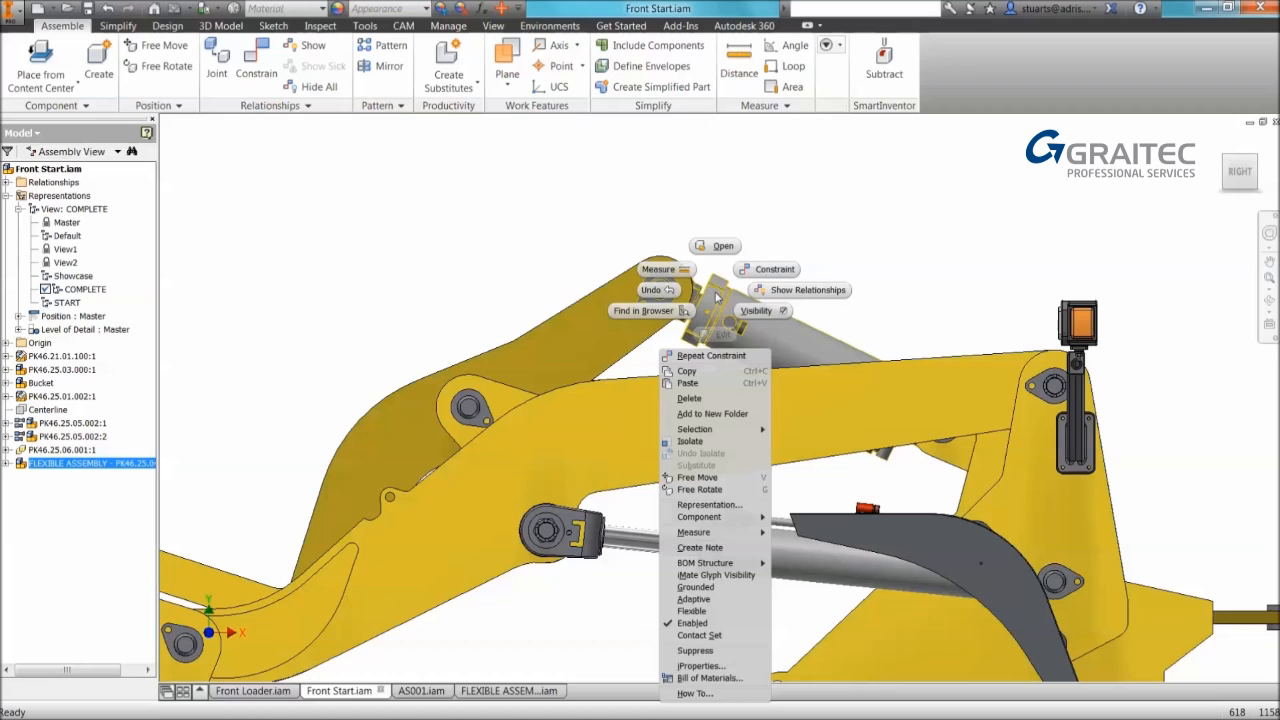
pyautogui.click(694, 611)
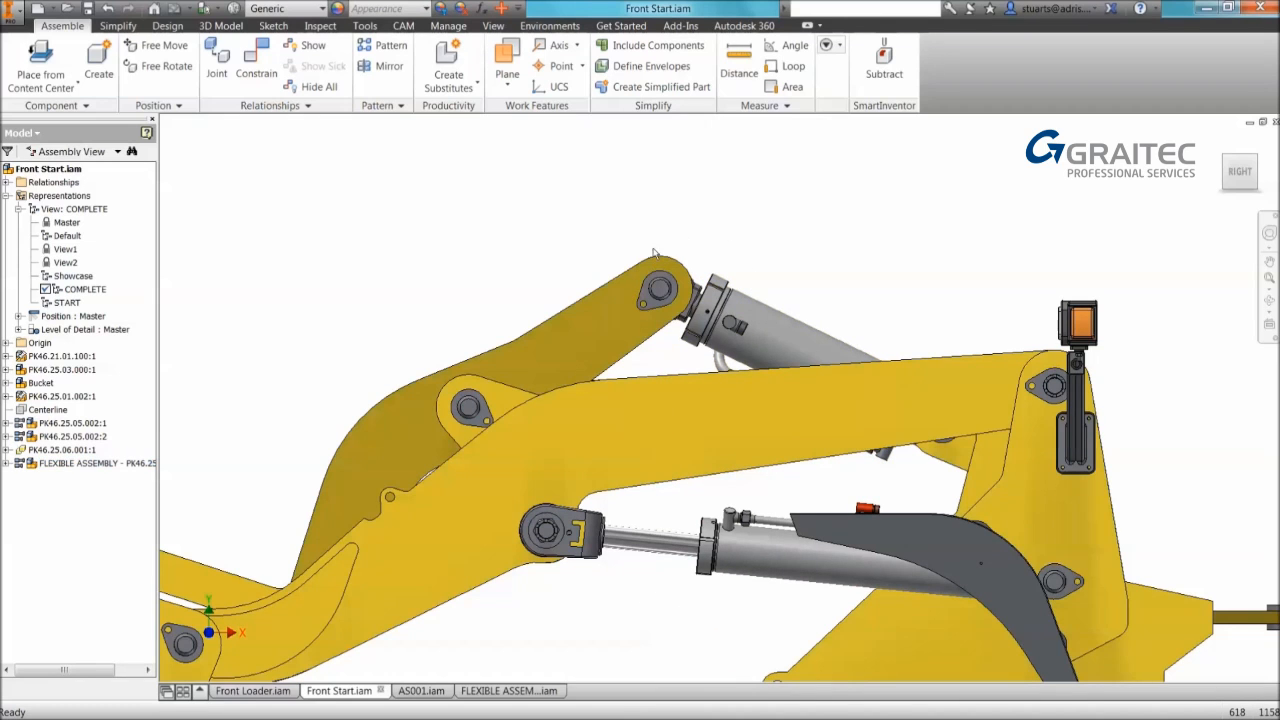
pyautogui.moveTo(653, 253); pyautogui.dragTo(648, 218)
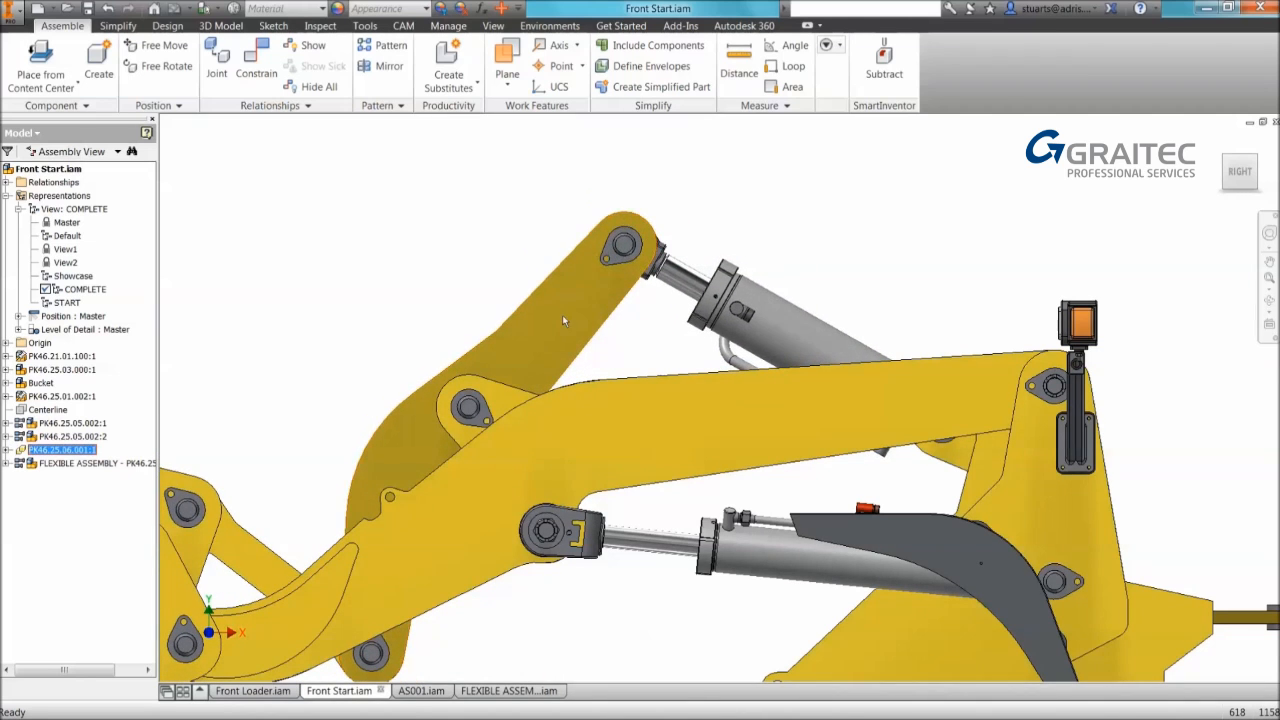
pyautogui.click(20, 463)
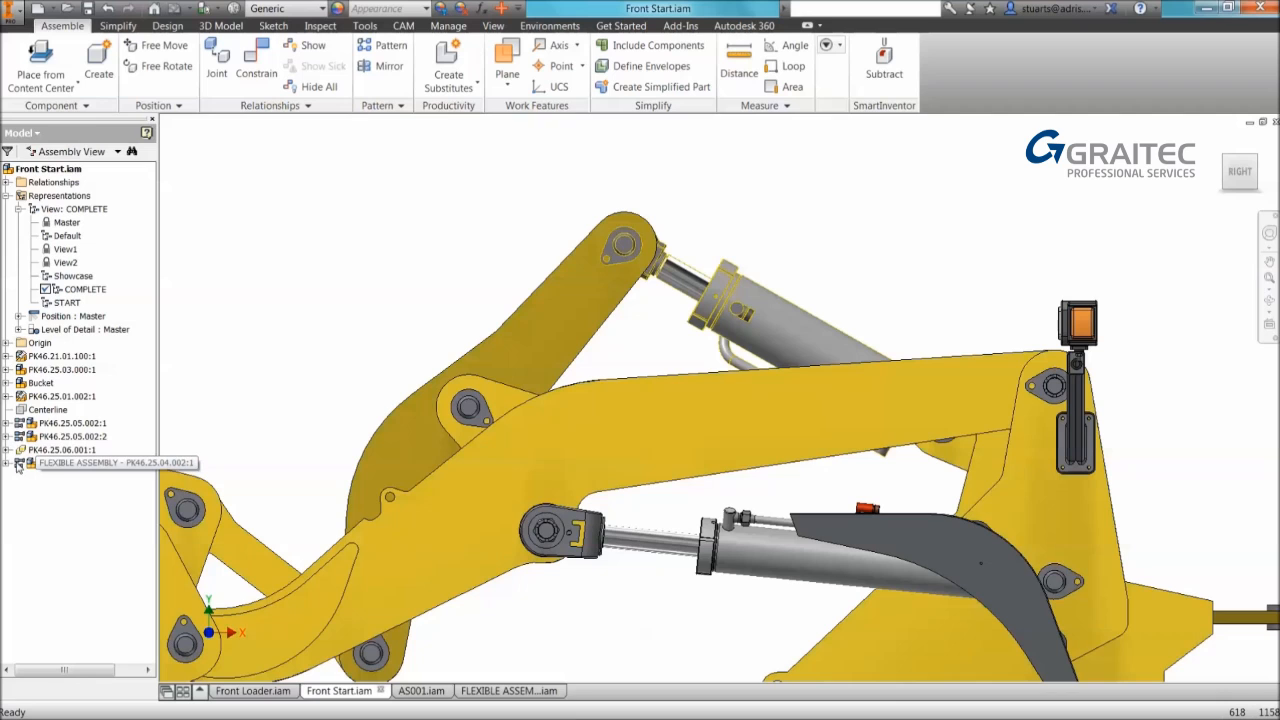
pyautogui.click(20, 466)
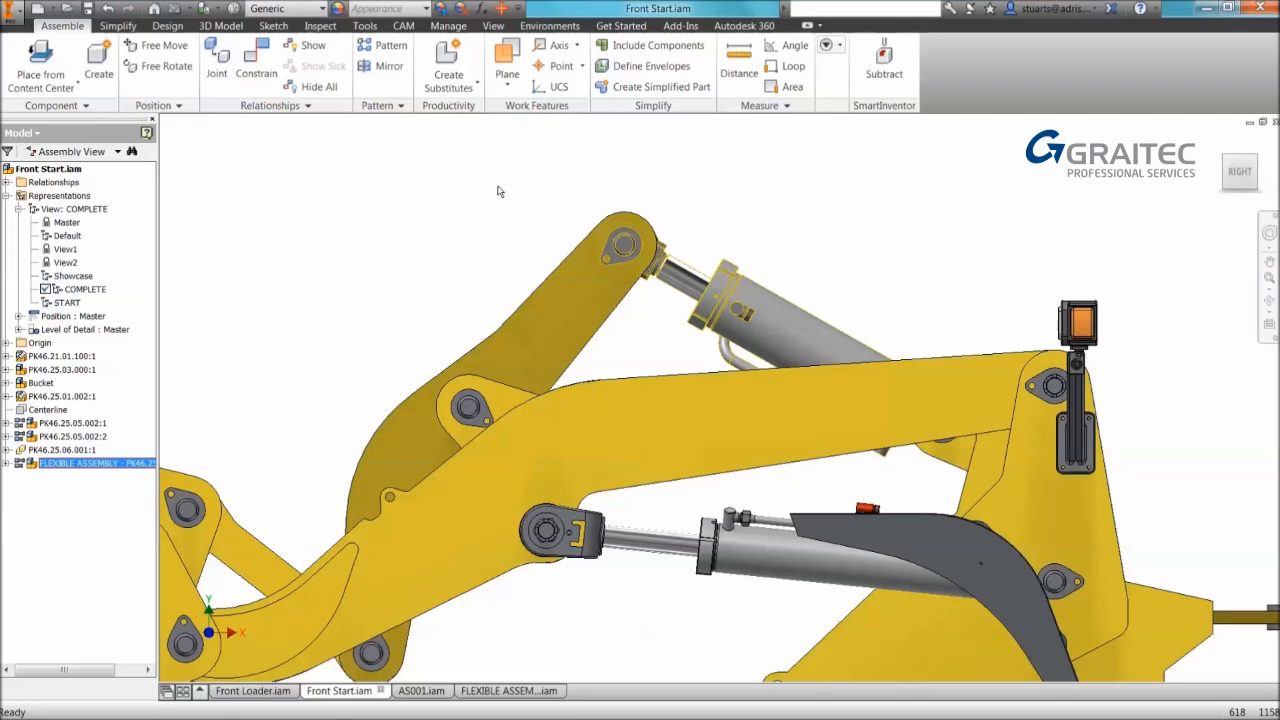
pyautogui.moveTo(620, 224)
pyautogui.mouseDown()
pyautogui.moveTo(622, 238)
pyautogui.moveTo(570, 207)
pyautogui.moveTo(615, 230)
pyautogui.mouseUp()
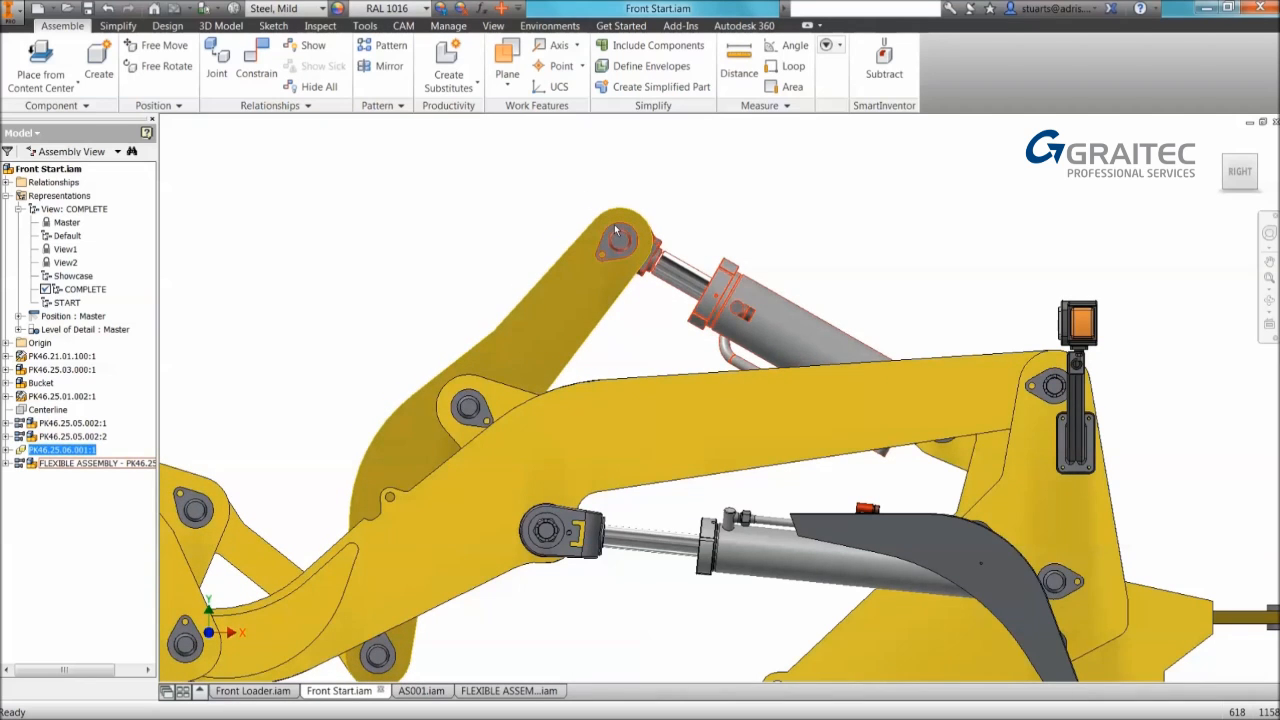
# Step: Expand the loader's positional representations, view the Raised position and activate the Lowered one
pyautogui.moveTo(391, 263); pyautogui.dragTo(520, 241, button='middle')
pyautogui.scroll(-5, 520, 241)
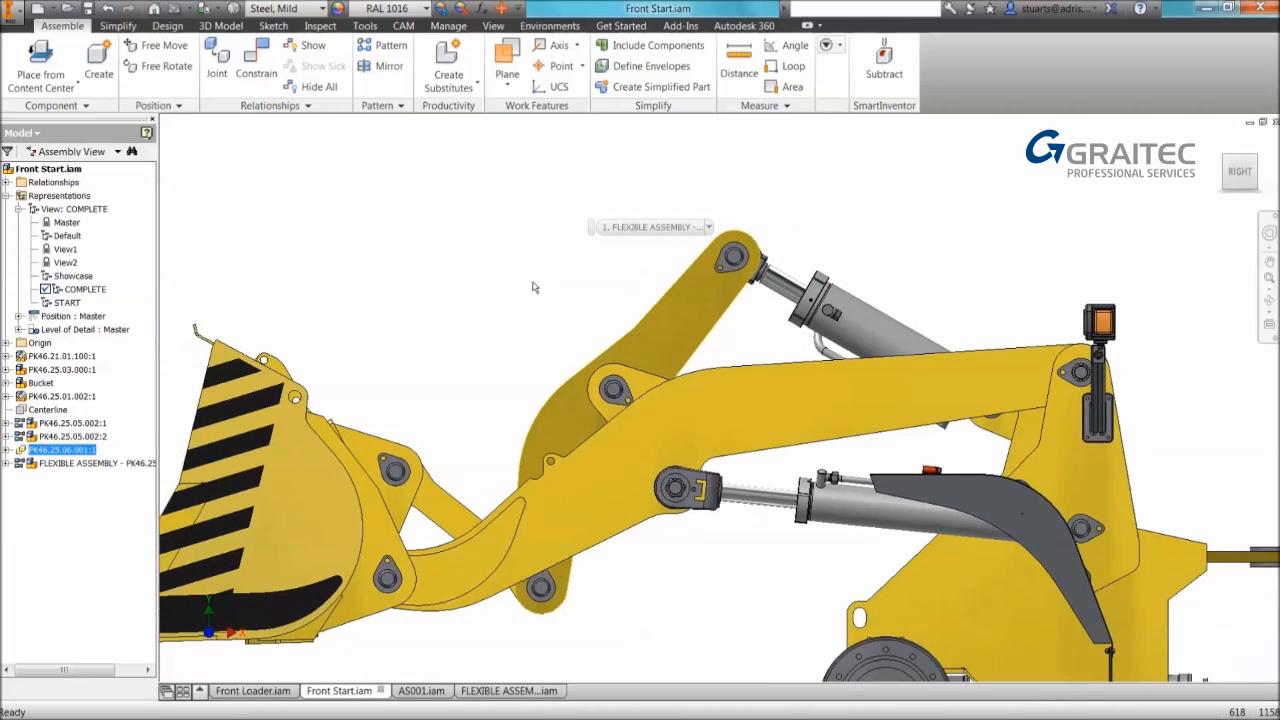
pyautogui.click(554, 266)
pyautogui.moveTo(546, 262); pyautogui.dragTo(560, 216, button='middle')
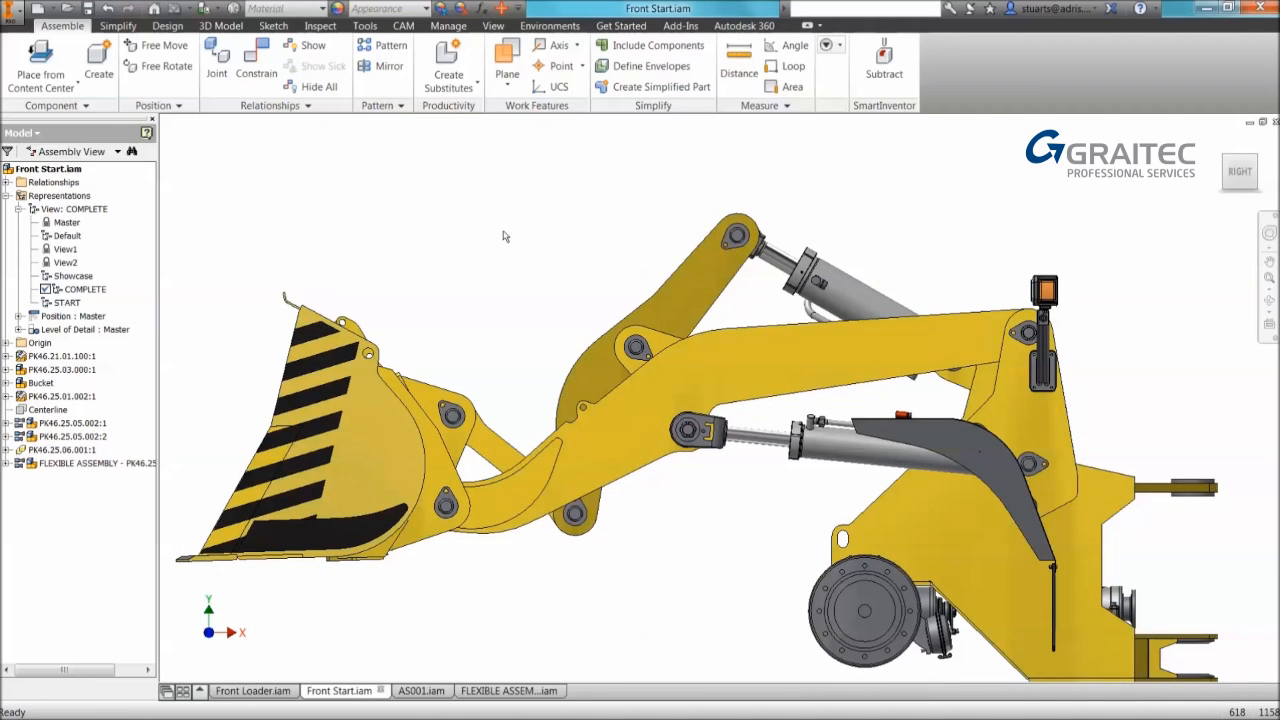
pyautogui.click(20, 209)
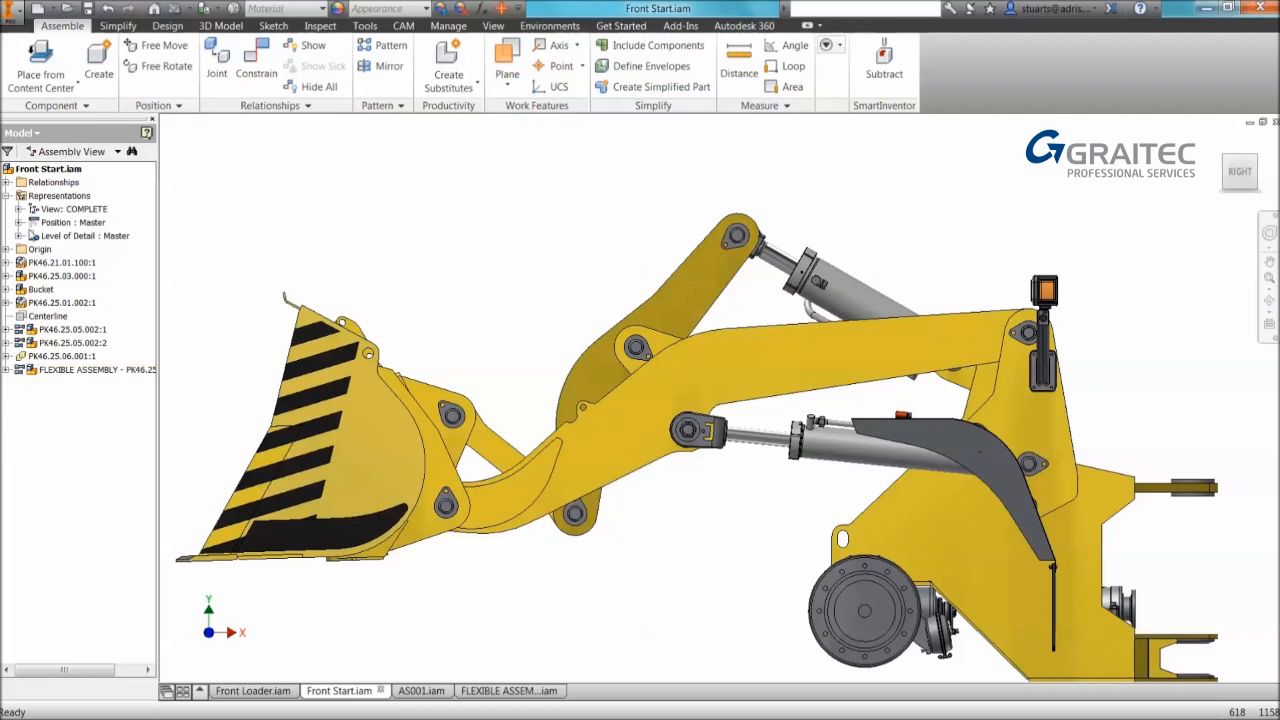
pyautogui.click(19, 222)
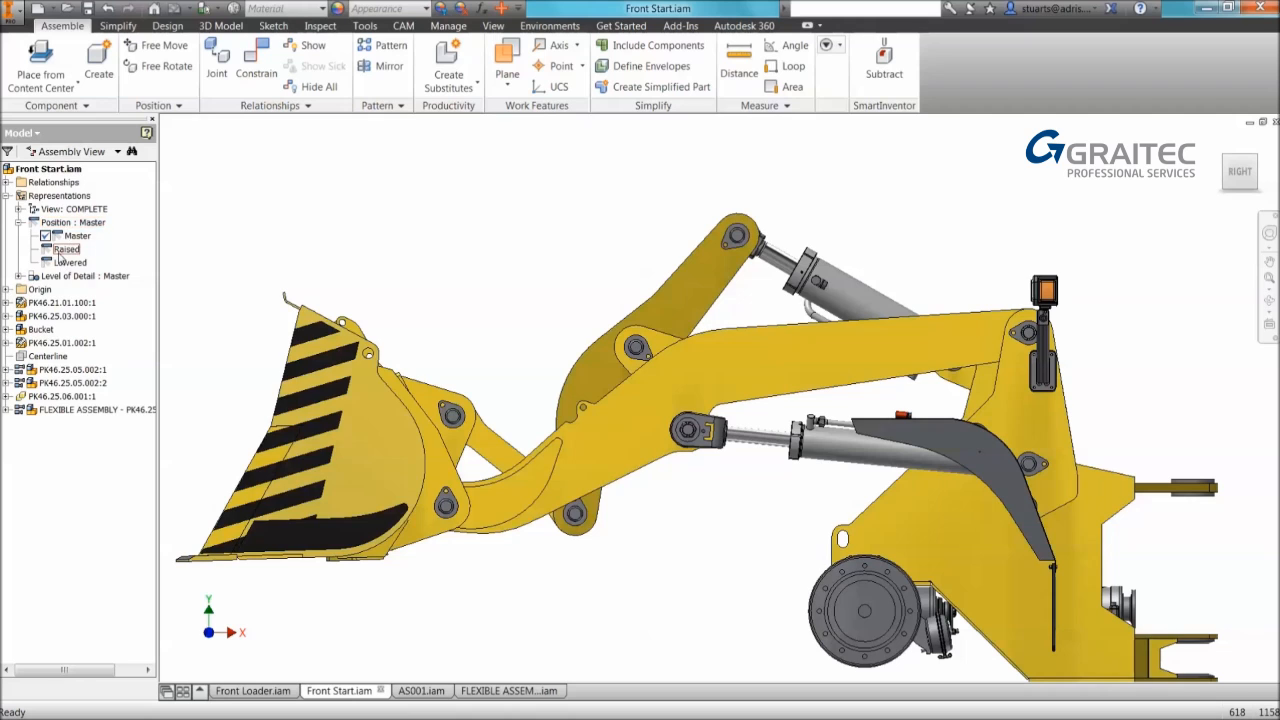
pyautogui.doubleClick(67, 249)
pyautogui.doubleClick(68, 262)
pyautogui.press('F3')
pyautogui.moveTo(389, 303); pyautogui.dragTo(389, 326)
pyautogui.moveTo(508, 349); pyautogui.dragTo(479, 320, button='middle')
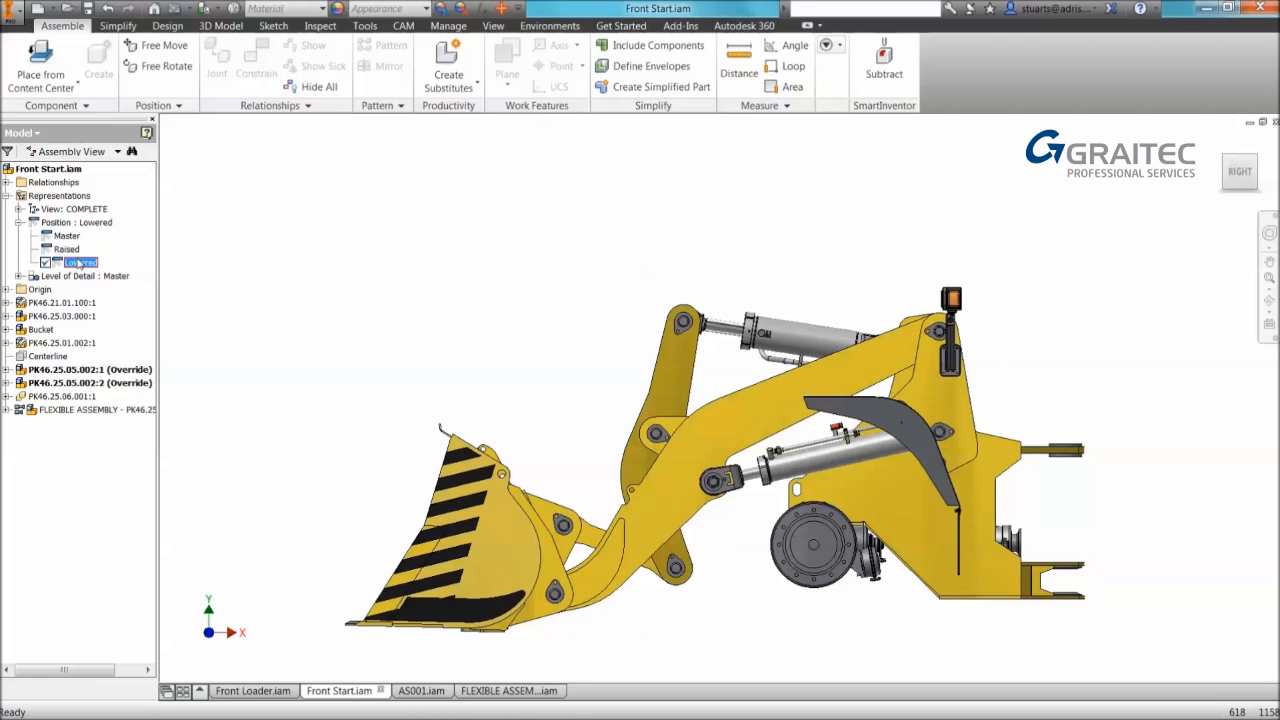
# Step: Override the flexible cylinder assembly's positional representation to Half way for the loader's Lowered position
pyautogui.rightClick(57, 410)
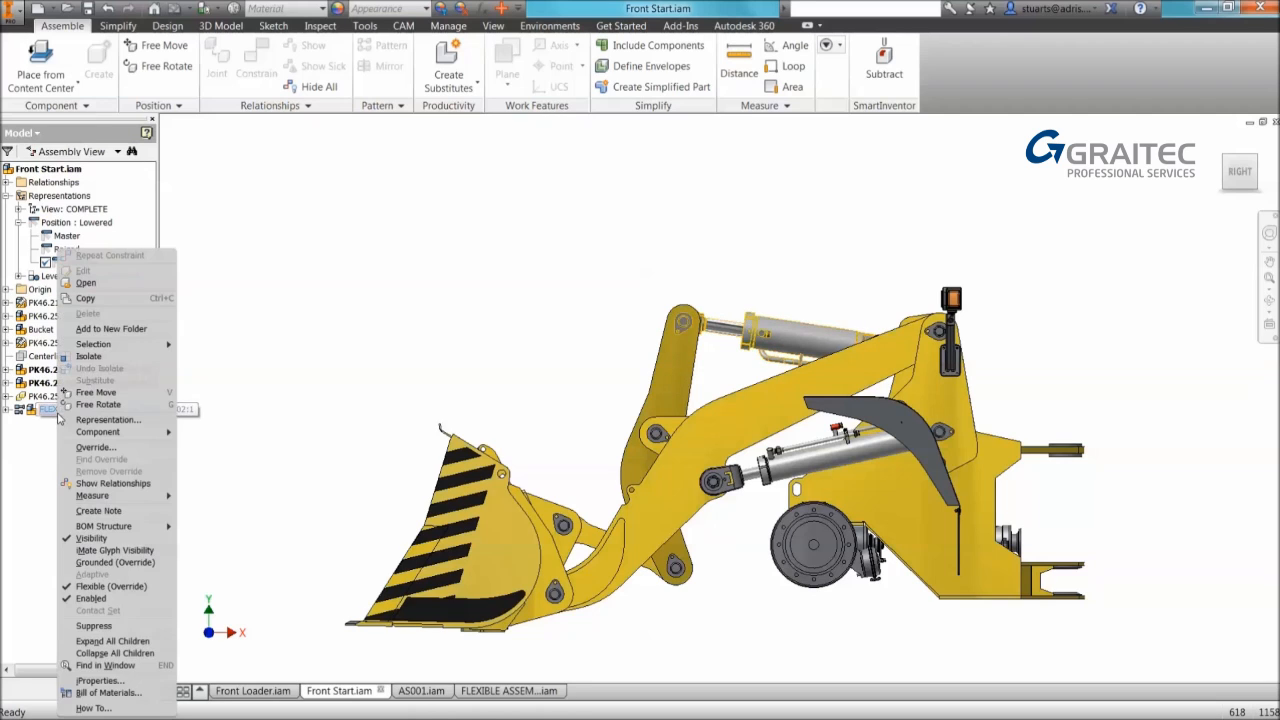
pyautogui.click(106, 420)
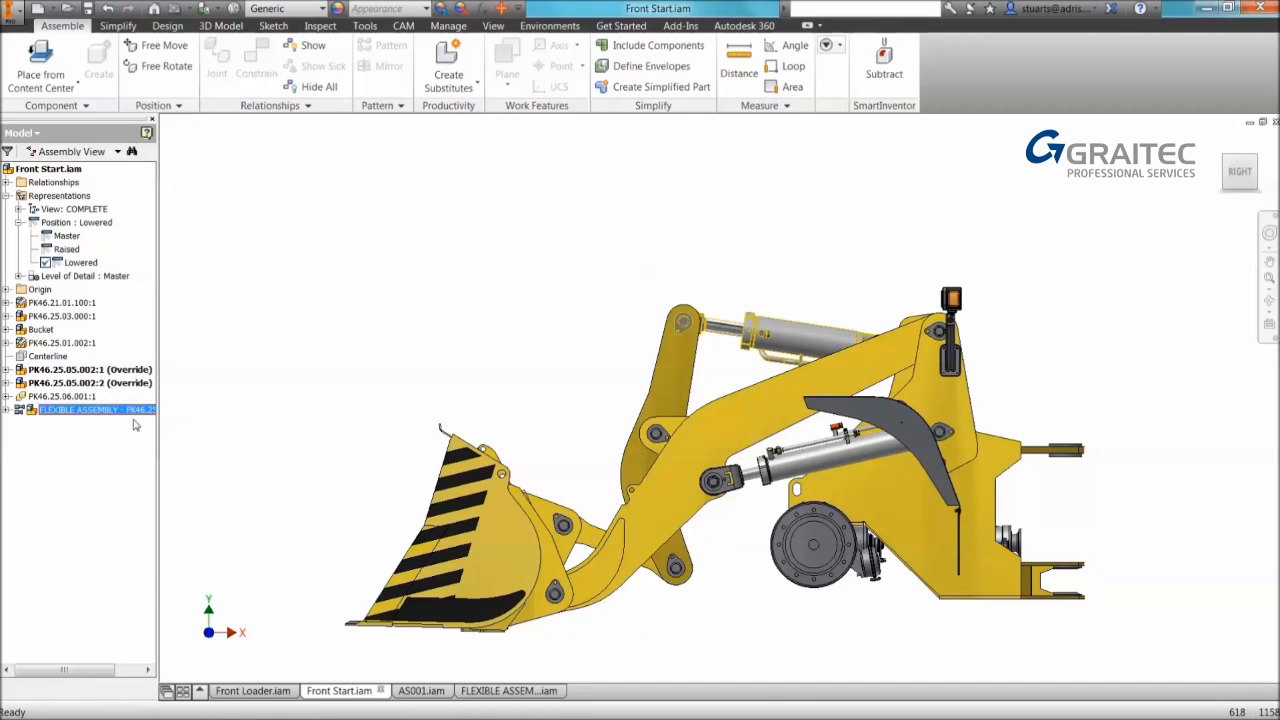
pyautogui.rightClick(126, 418)
pyautogui.click(163, 447)
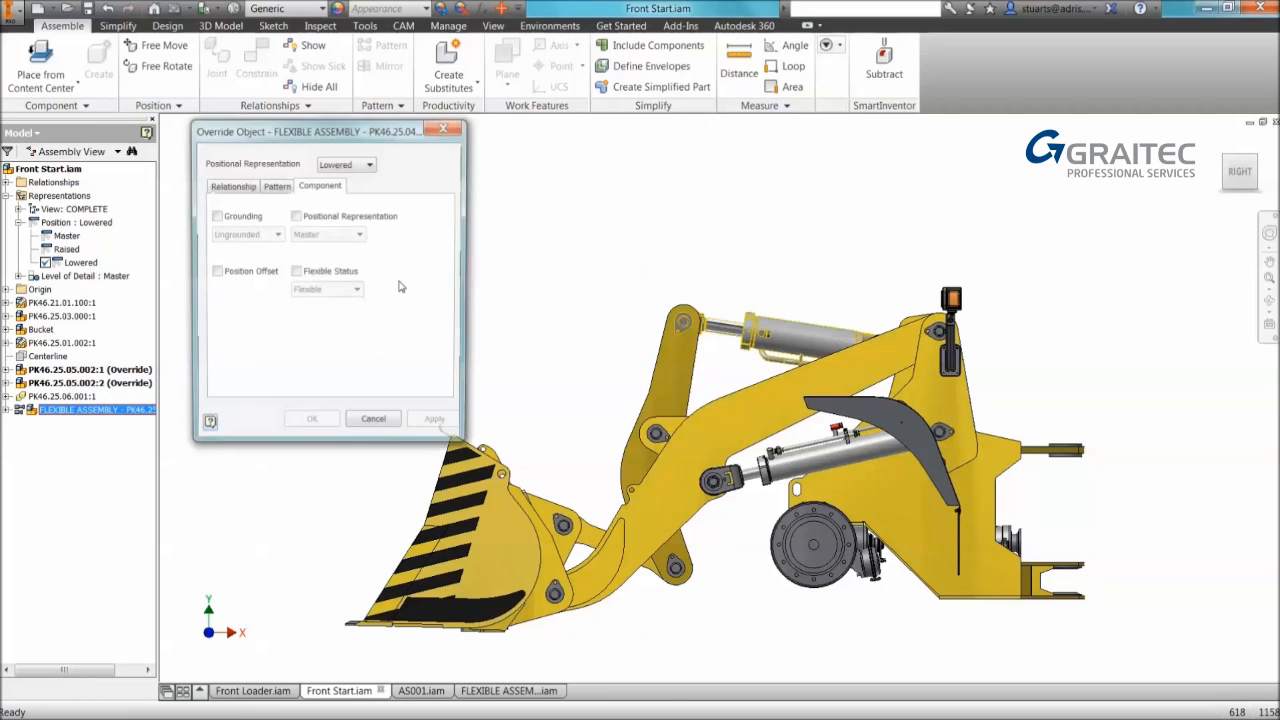
pyautogui.click(296, 216)
pyautogui.click(320, 235)
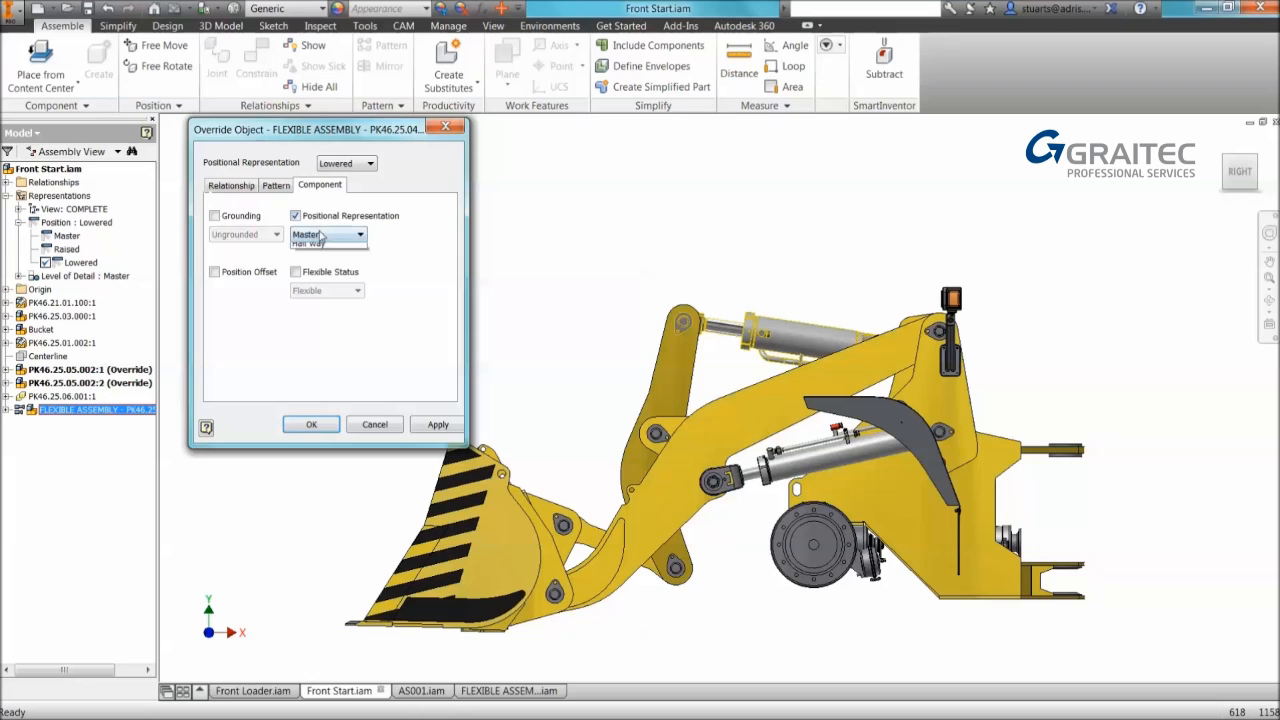
pyautogui.click(320, 303)
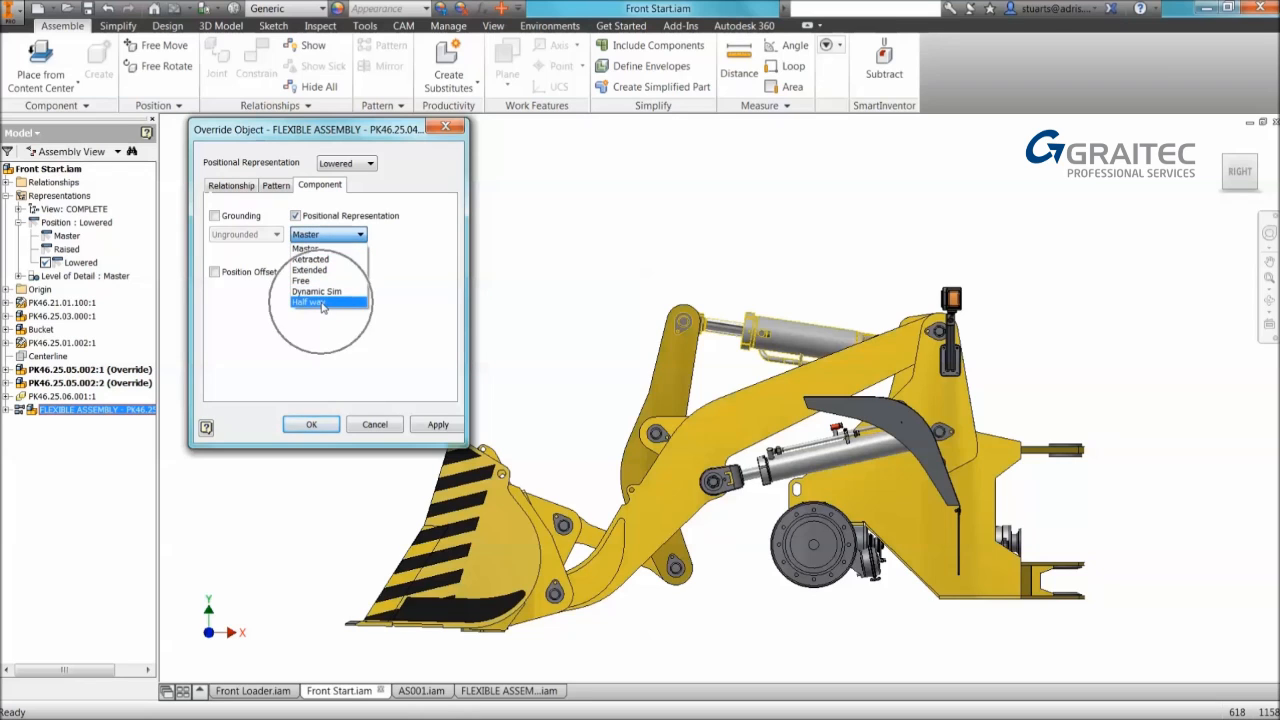
pyautogui.click(432, 425)
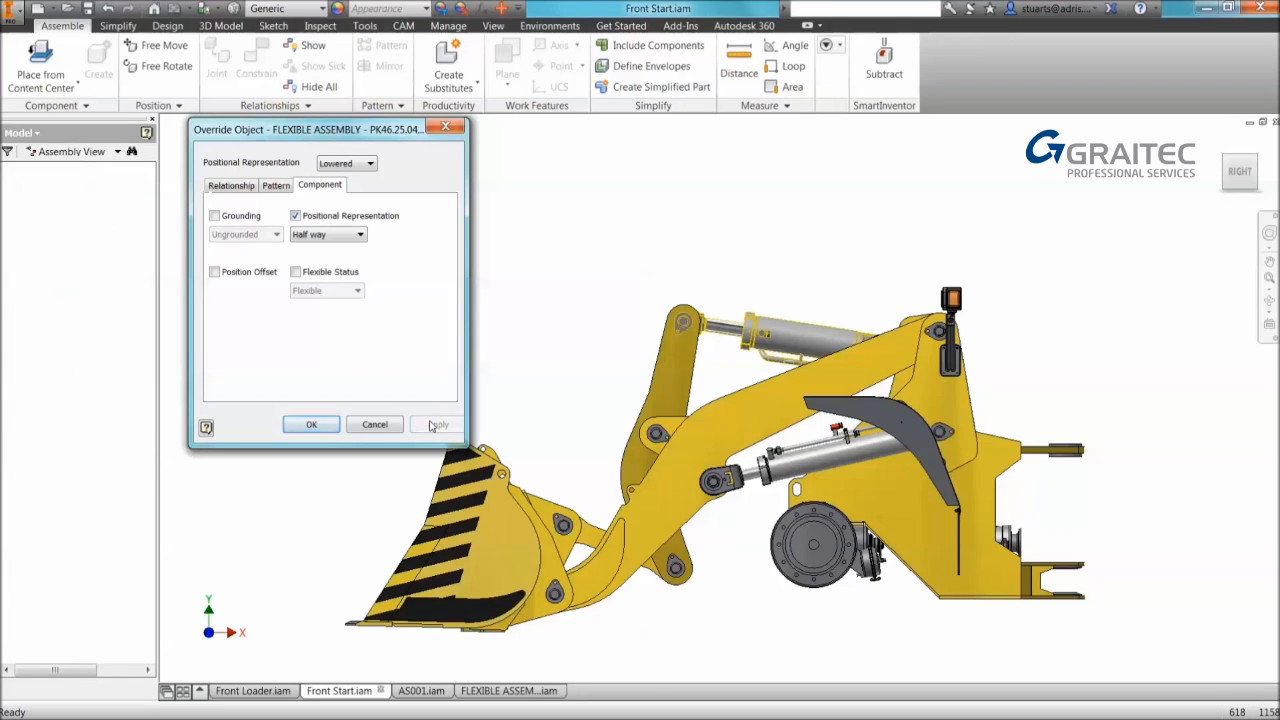
pyautogui.click(380, 426)
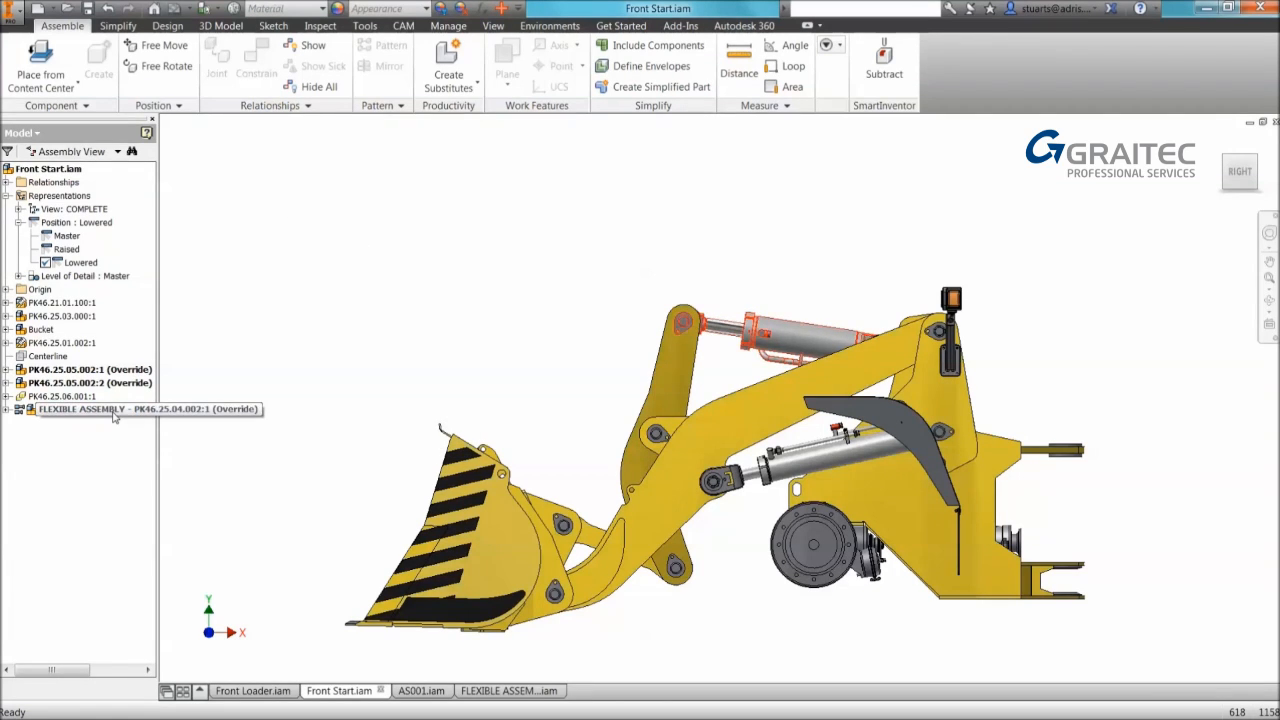
# Step: Activate the loader's Master position and test the bucket's movement in a 3D corner view
pyautogui.doubleClick(60, 236)
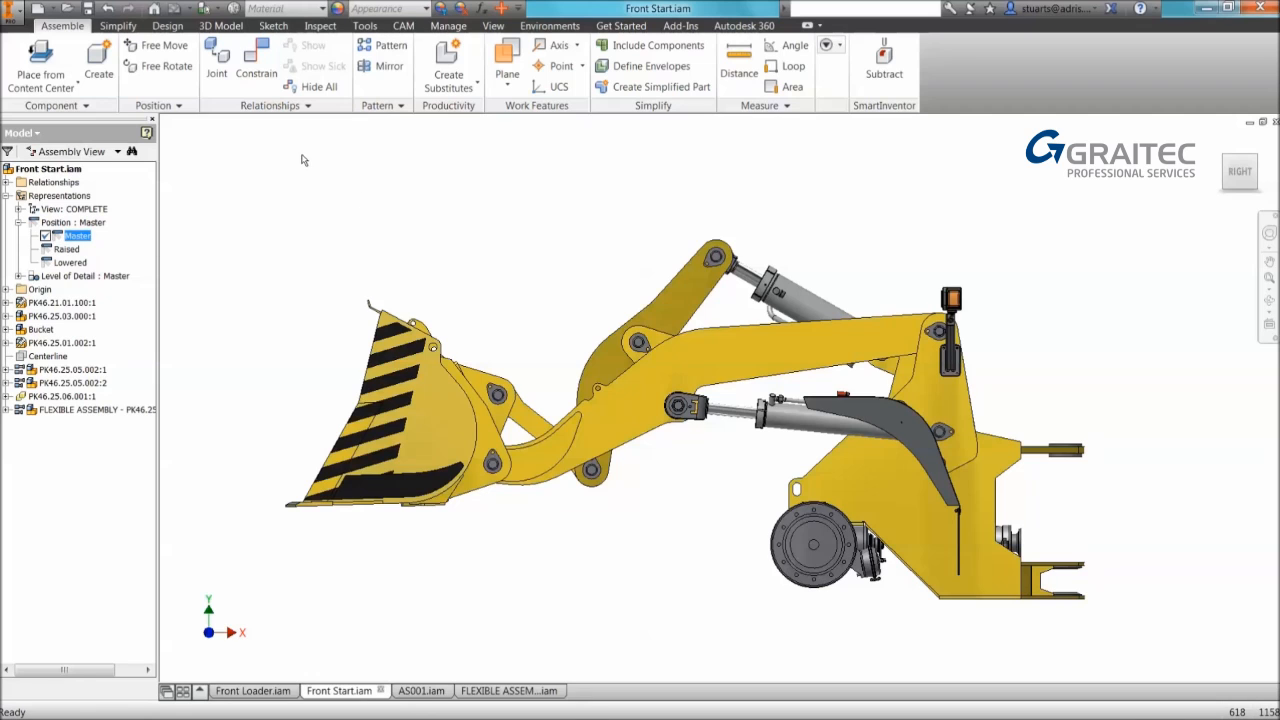
pyautogui.moveTo(415, 347); pyautogui.dragTo(431, 344)
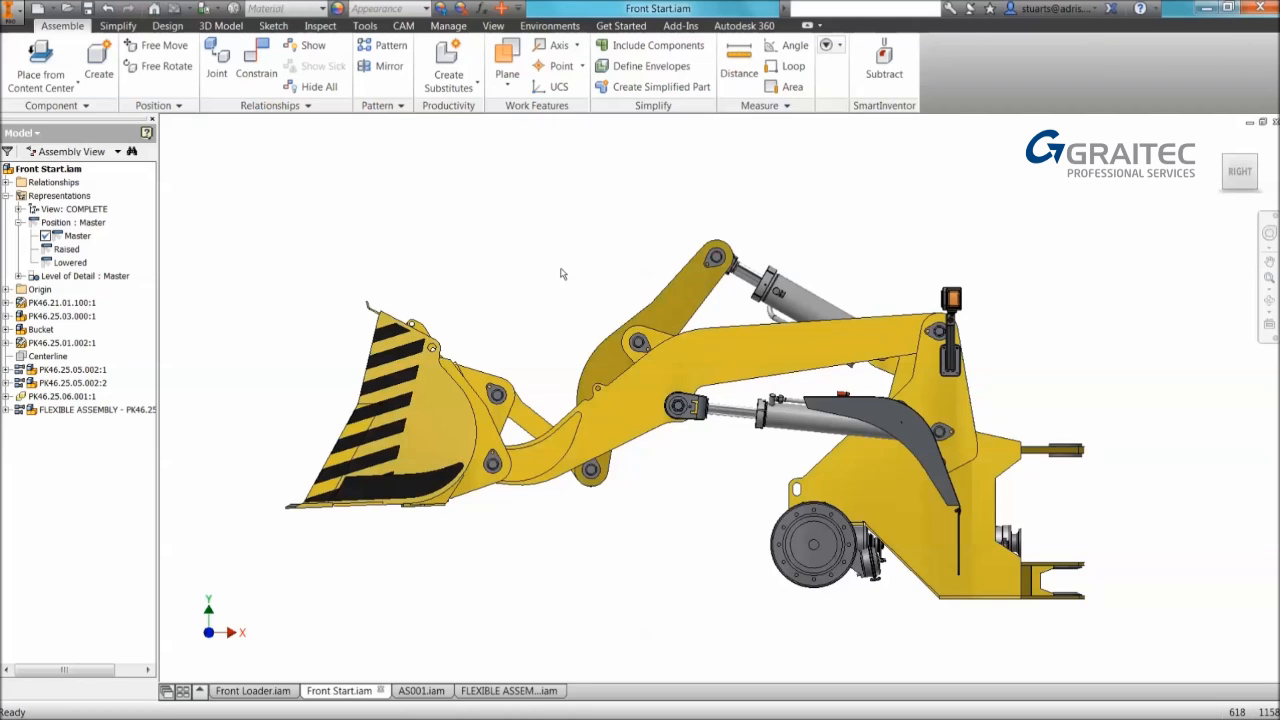
pyautogui.click(475, 380)
pyautogui.press('F6')
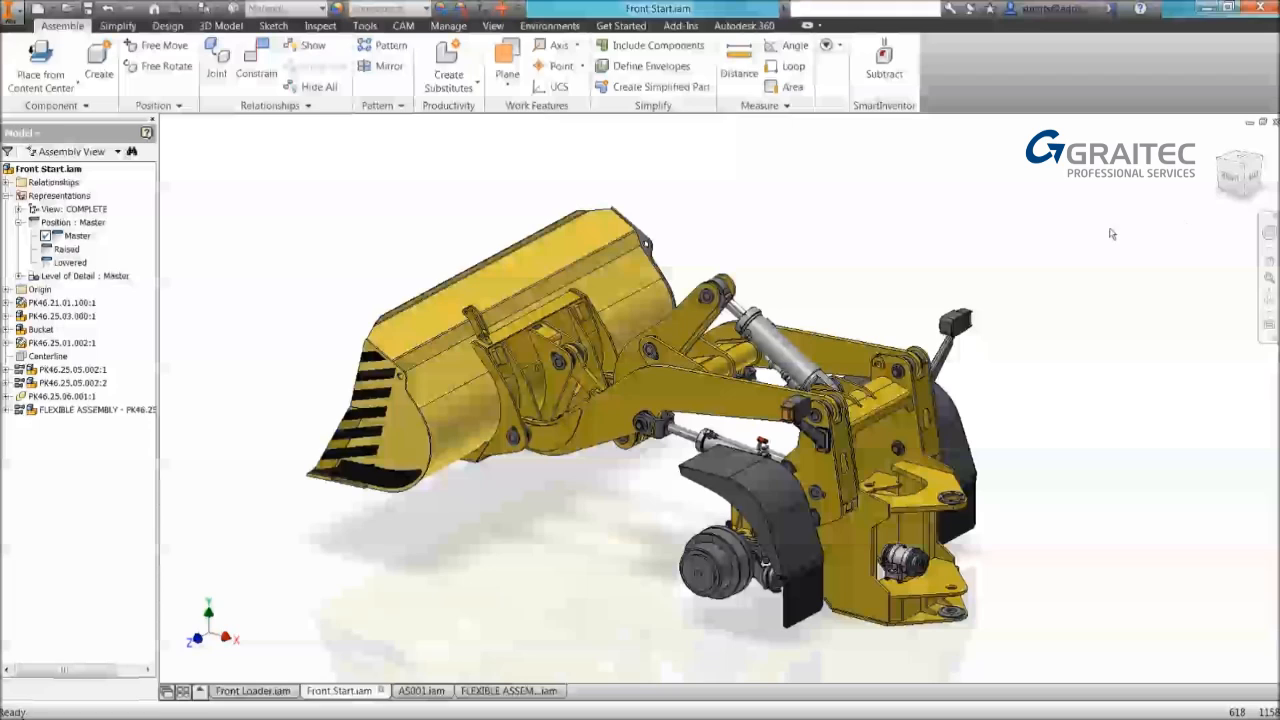
pyautogui.click(1243, 170)
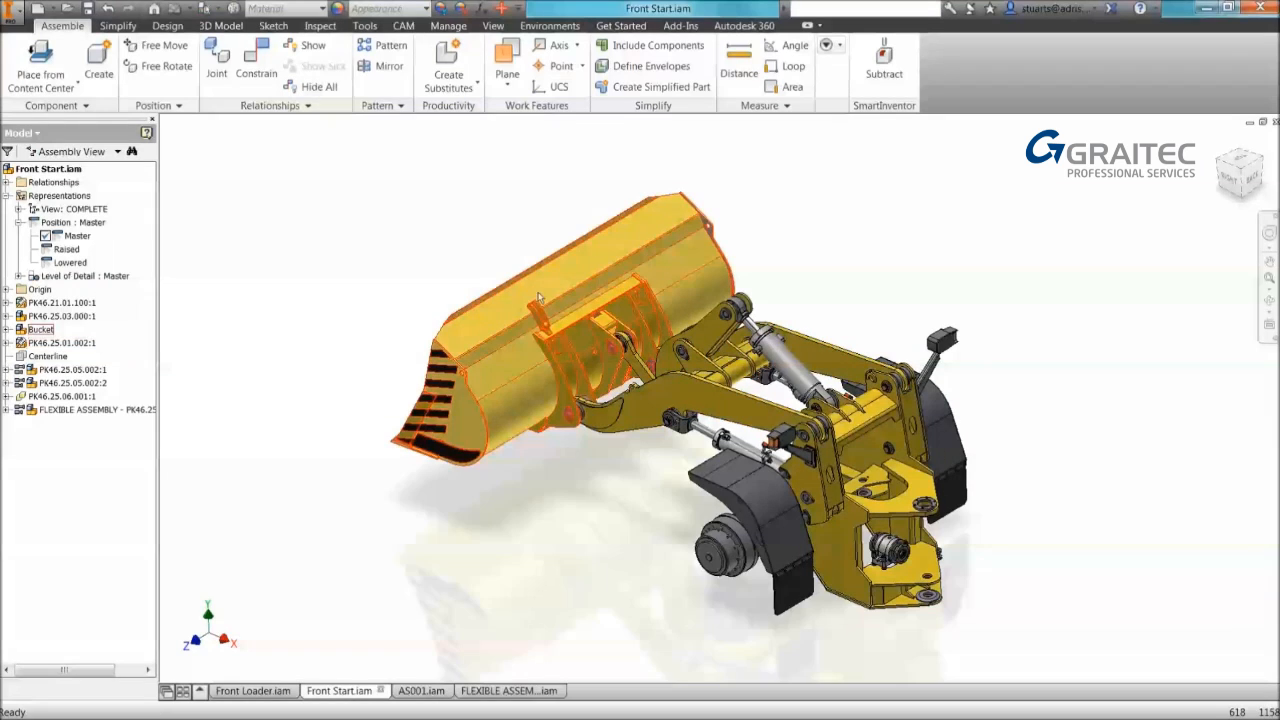
pyautogui.moveTo(521, 286)
pyautogui.mouseDown()
pyautogui.moveTo(505, 276)
pyautogui.moveTo(536, 290)
pyautogui.moveTo(525, 290)
pyautogui.mouseUp()
# Step: Unground the boom assembly PK46.25.01.002:1 and move it slightly upward
pyautogui.rightClick(668, 393)
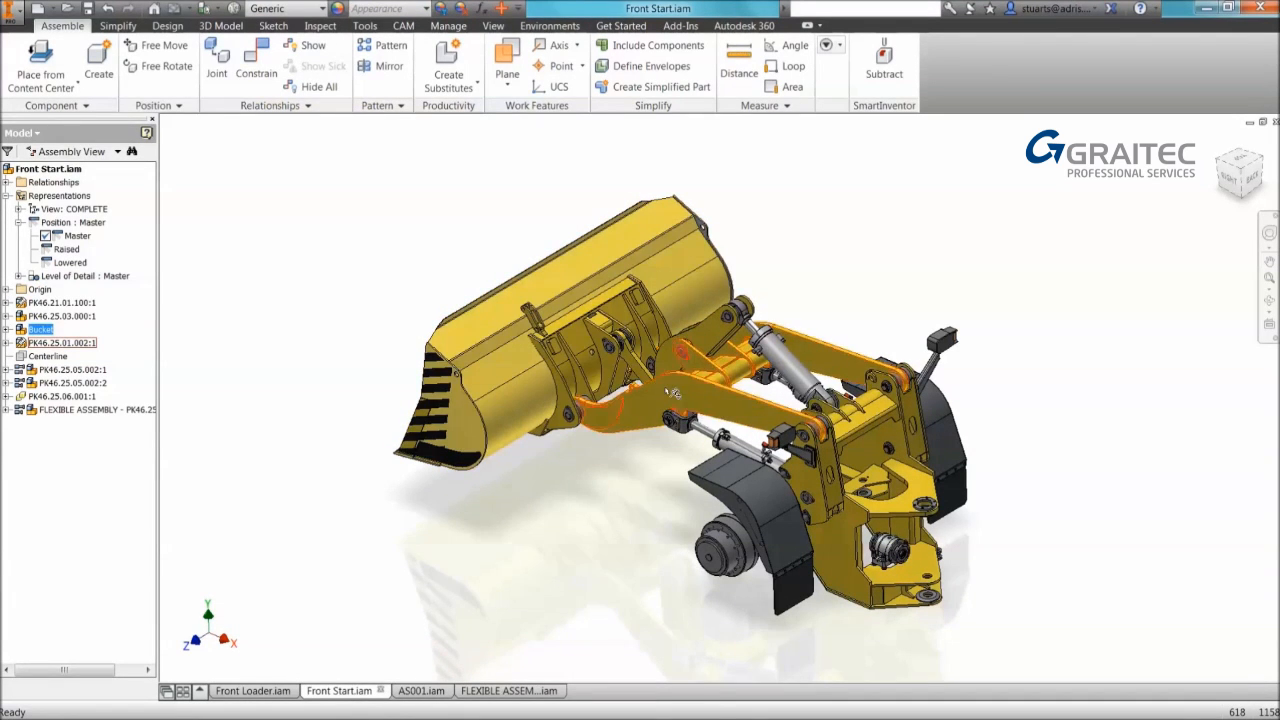
pyautogui.click(658, 601)
pyautogui.moveTo(660, 370); pyautogui.dragTo(590, 338)
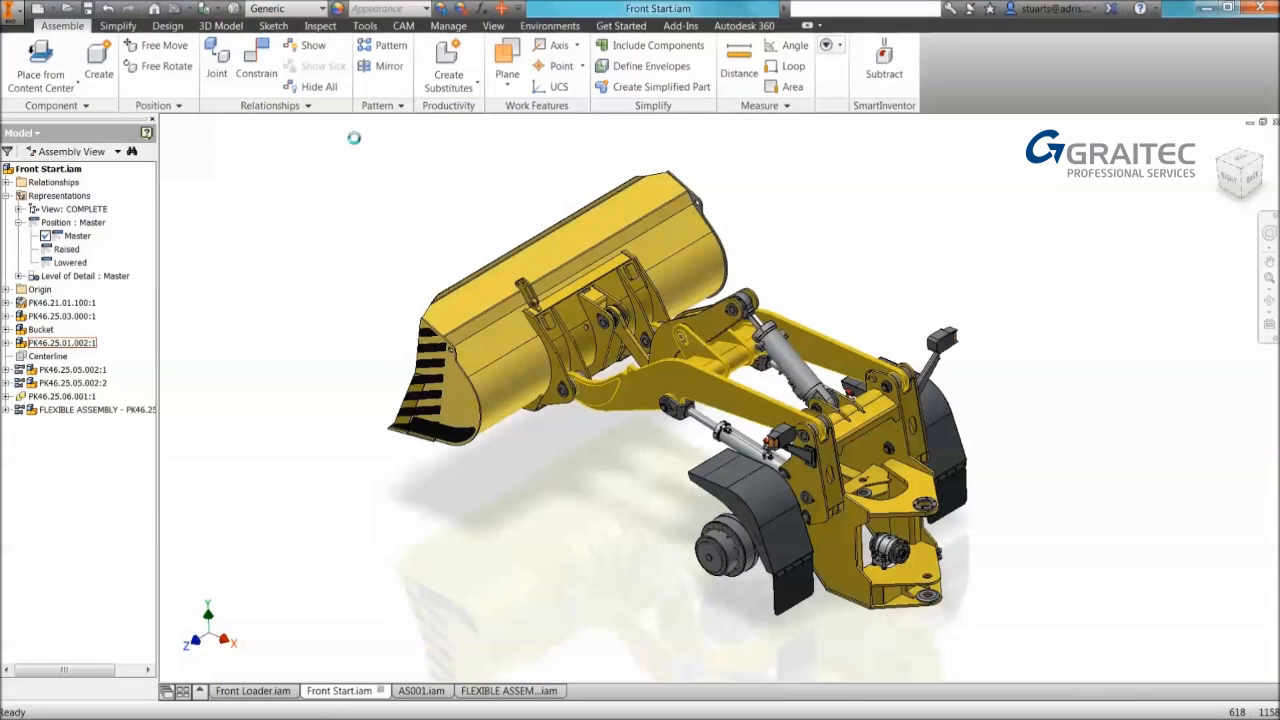
# Step: Set up an explicit reference vector angle constraint between the bucket's upper crossbar face and the assembly's XZ plane, with the Y axis as reference
pyautogui.rightClick(288, 155)
pyautogui.click(343, 132)
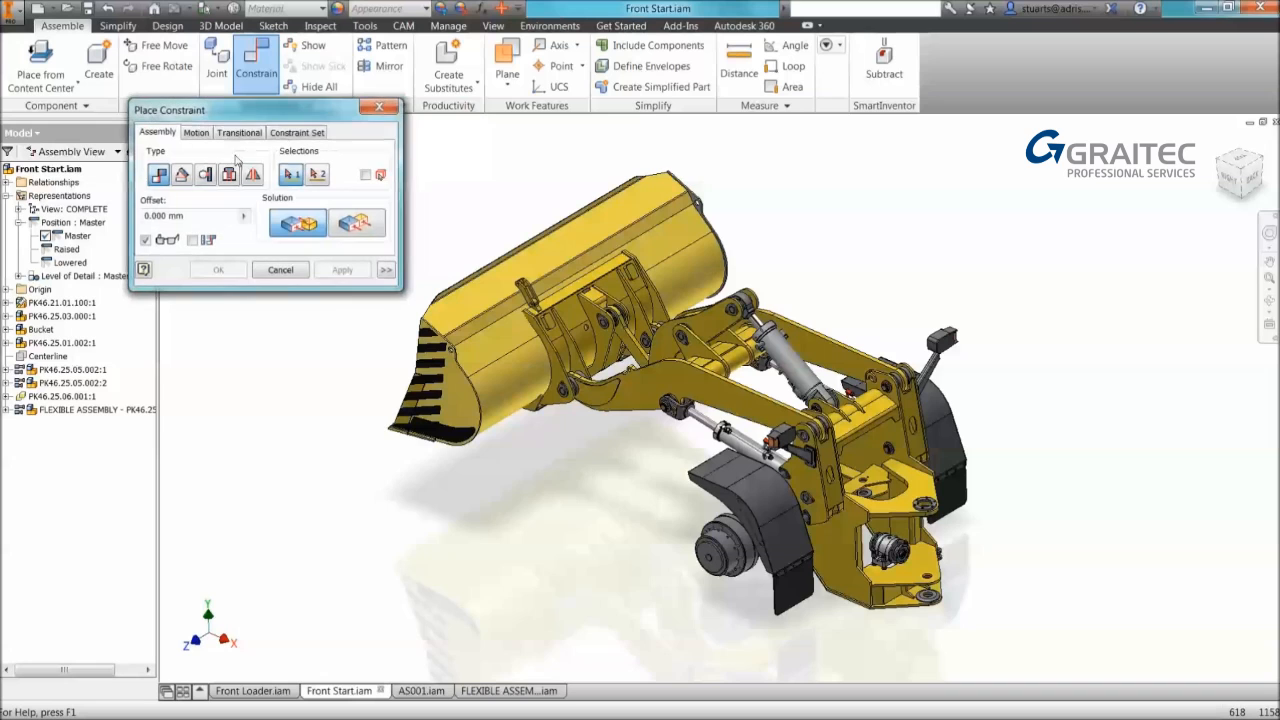
pyautogui.click(183, 176)
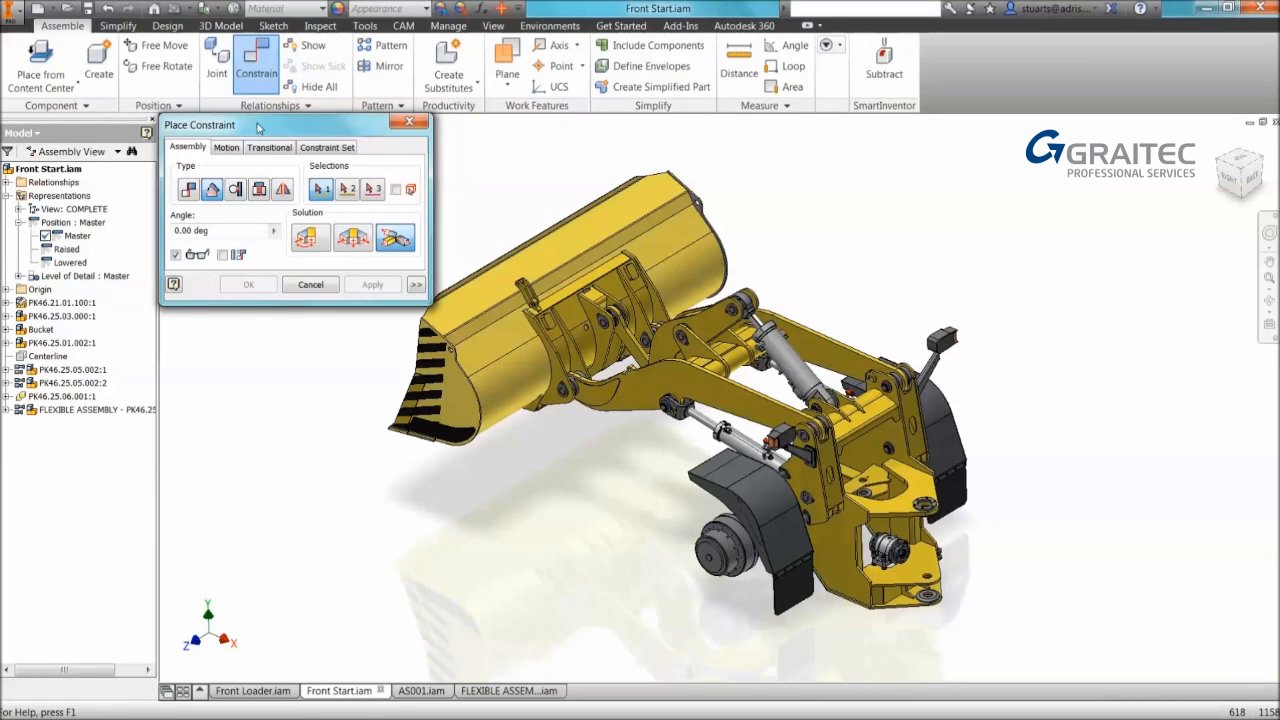
pyautogui.click(588, 287)
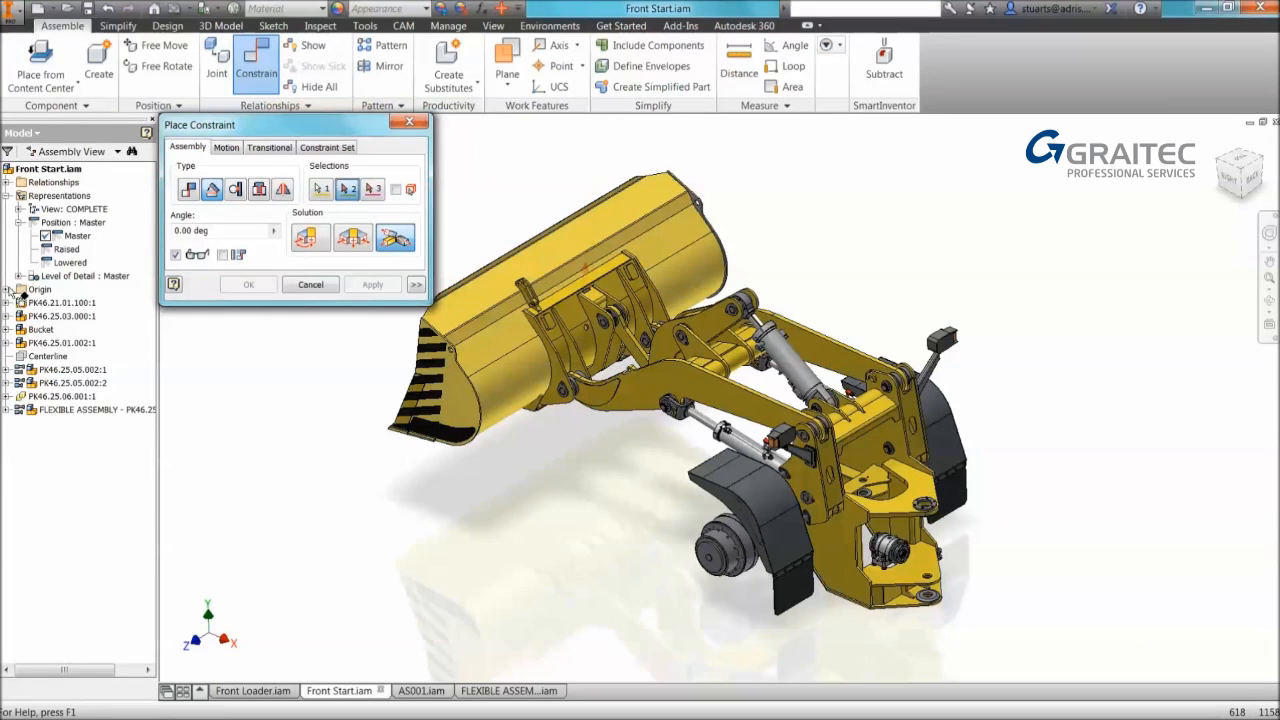
pyautogui.click(7, 289)
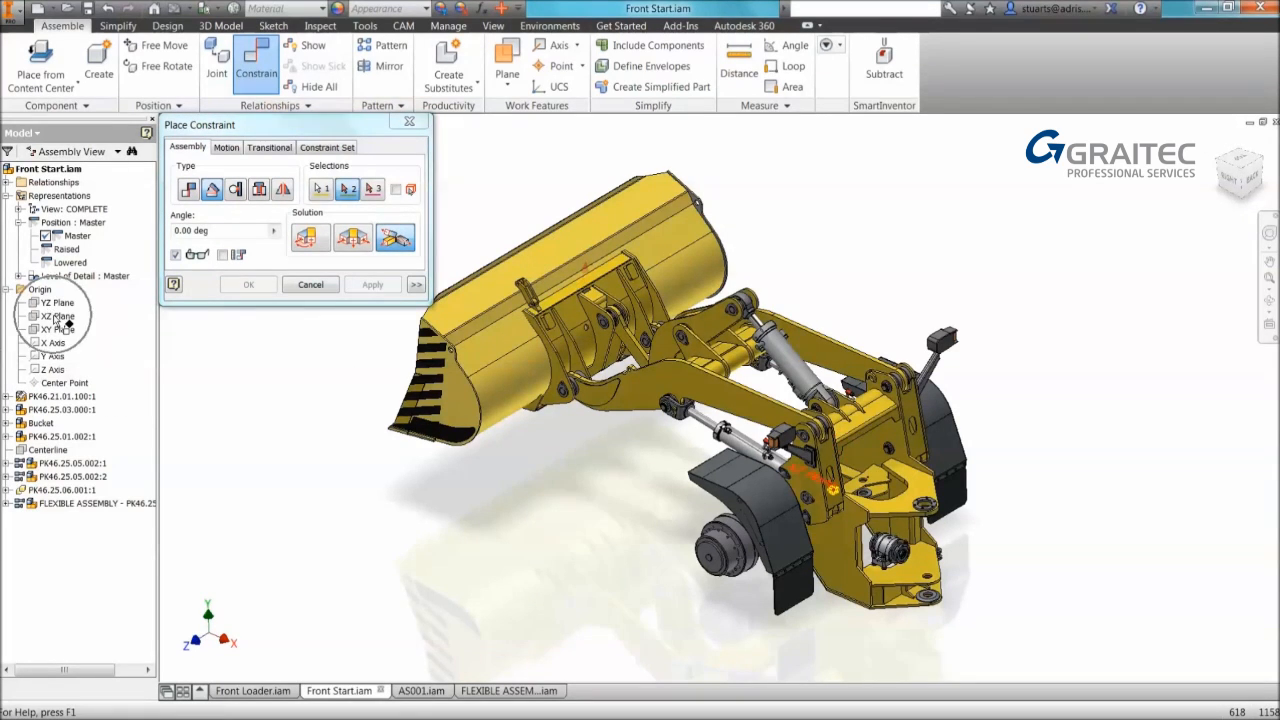
pyautogui.click(62, 321)
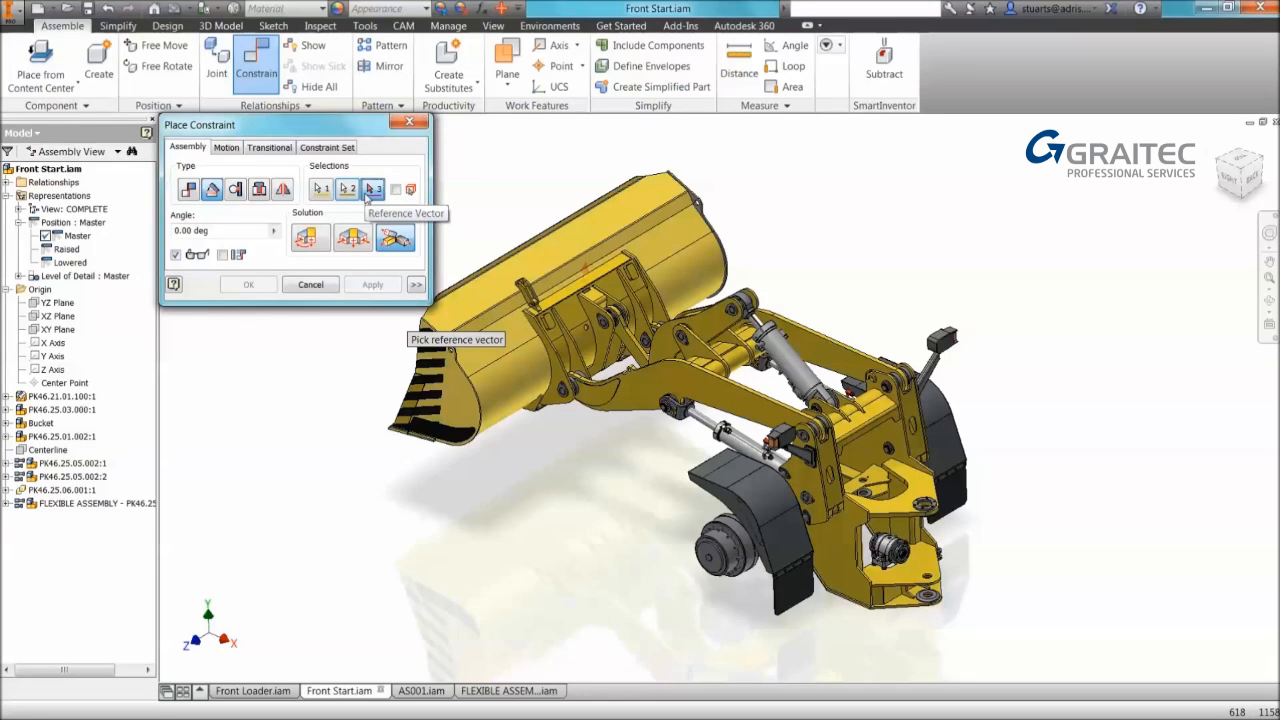
pyautogui.click(53, 356)
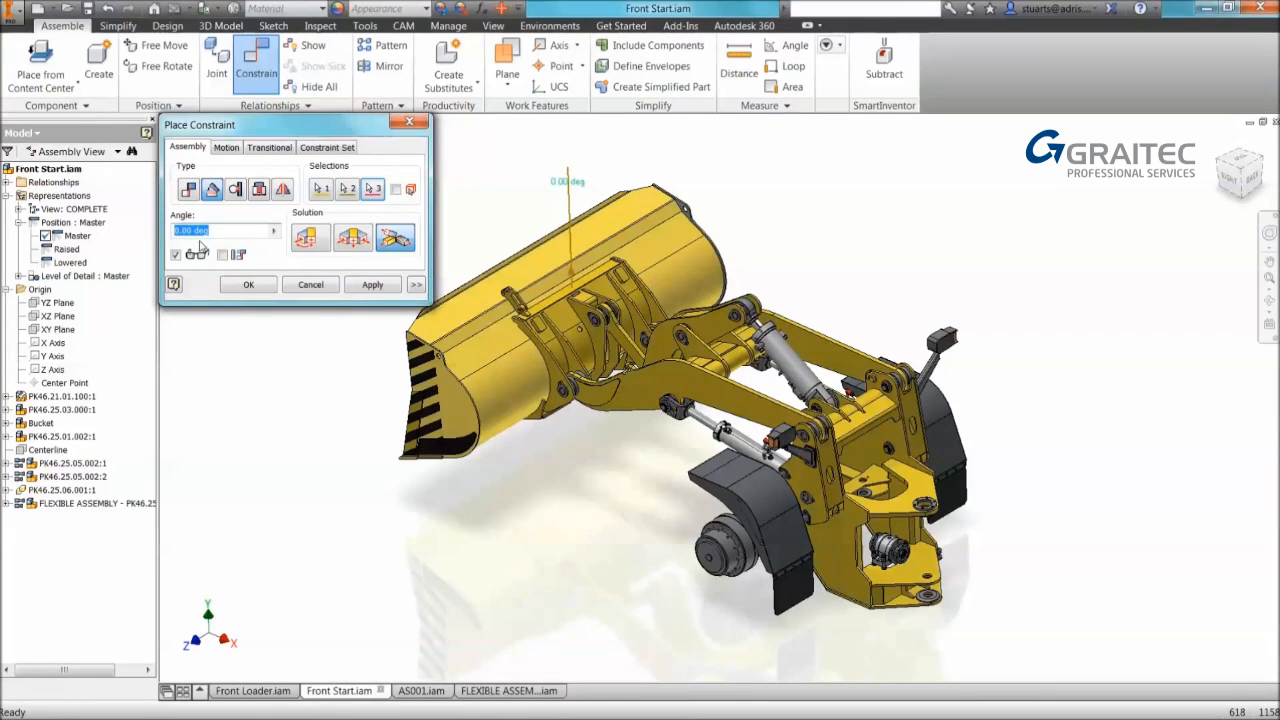
# Step: Enter BUCKET=0 as the named angle of the bucket constraint, apply it and end constraint placement
pyautogui.write('bucket')
pyautogui.press('BackSpace')
pyautogui.press('BackSpace')
pyautogui.press('BackSpace')
pyautogui.press('BackSpace')
pyautogui.press('BackSpace')
pyautogui.press('BackSpace')
pyautogui.write('B')
pyautogui.press('capslock')
pyautogui.write('UCKET=0')
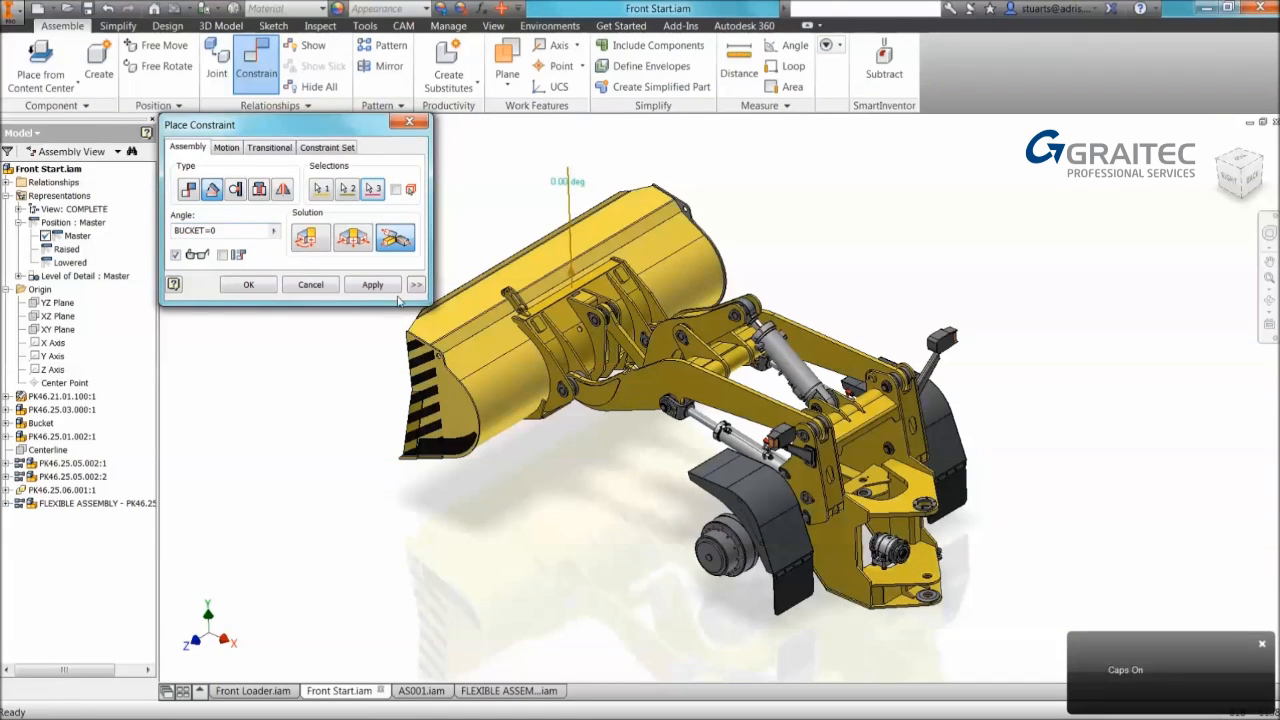
pyautogui.click(370, 284)
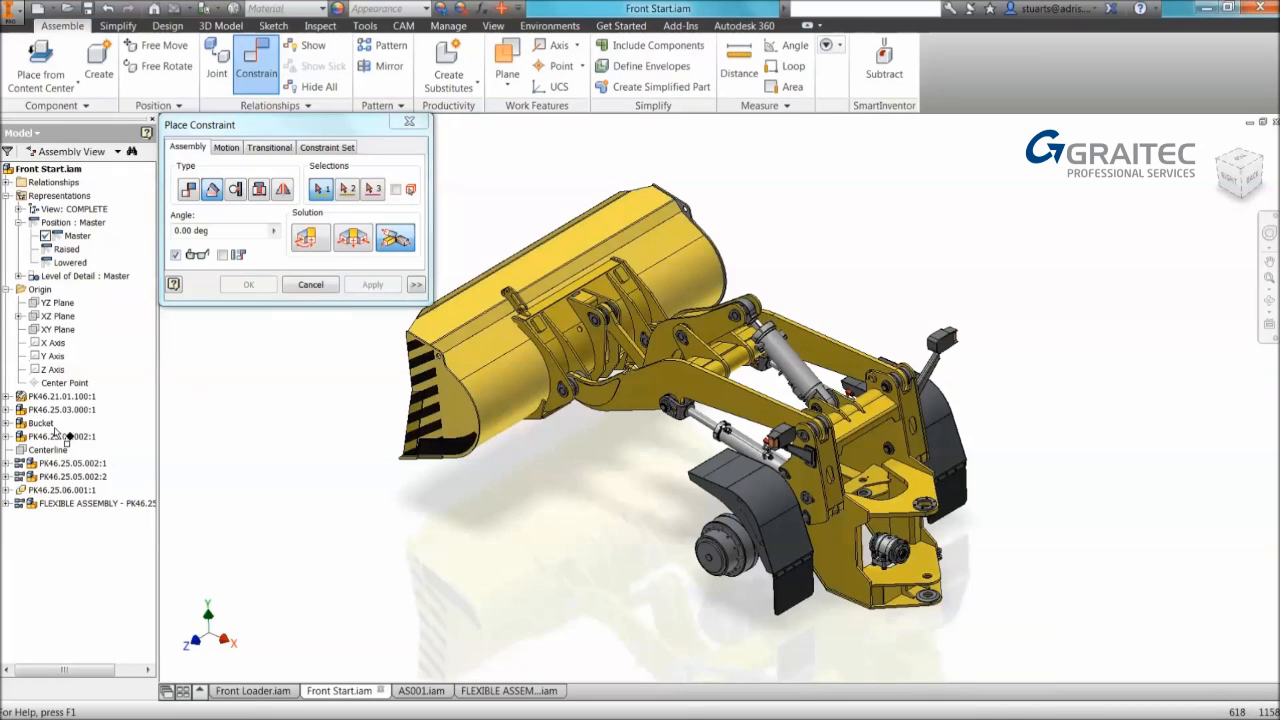
pyautogui.press('Escape')
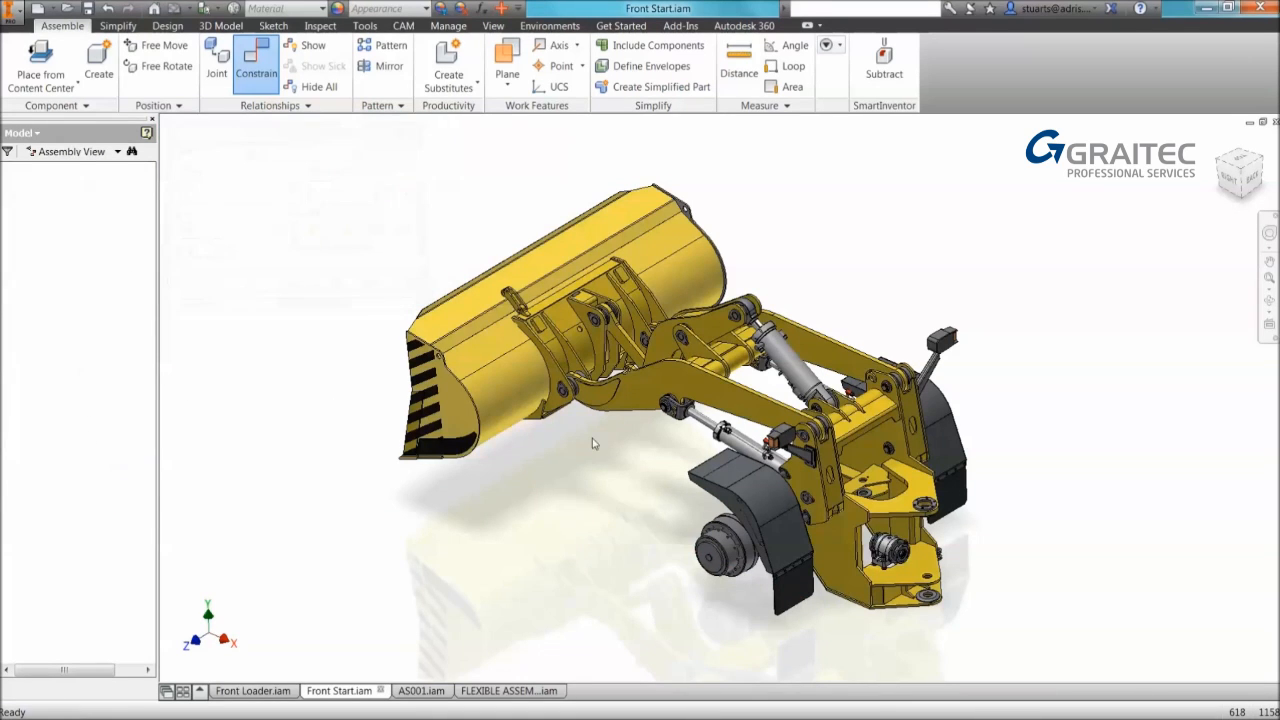
# Step: Constrain the boom assembly's XZ plane to the main assembly's XZ plane at angle BOOM=0, using the main Y axis as reference vector
pyautogui.click(16, 440)
pyautogui.doubleClick(18, 439)
pyautogui.press('c')
pyautogui.click(19, 209)
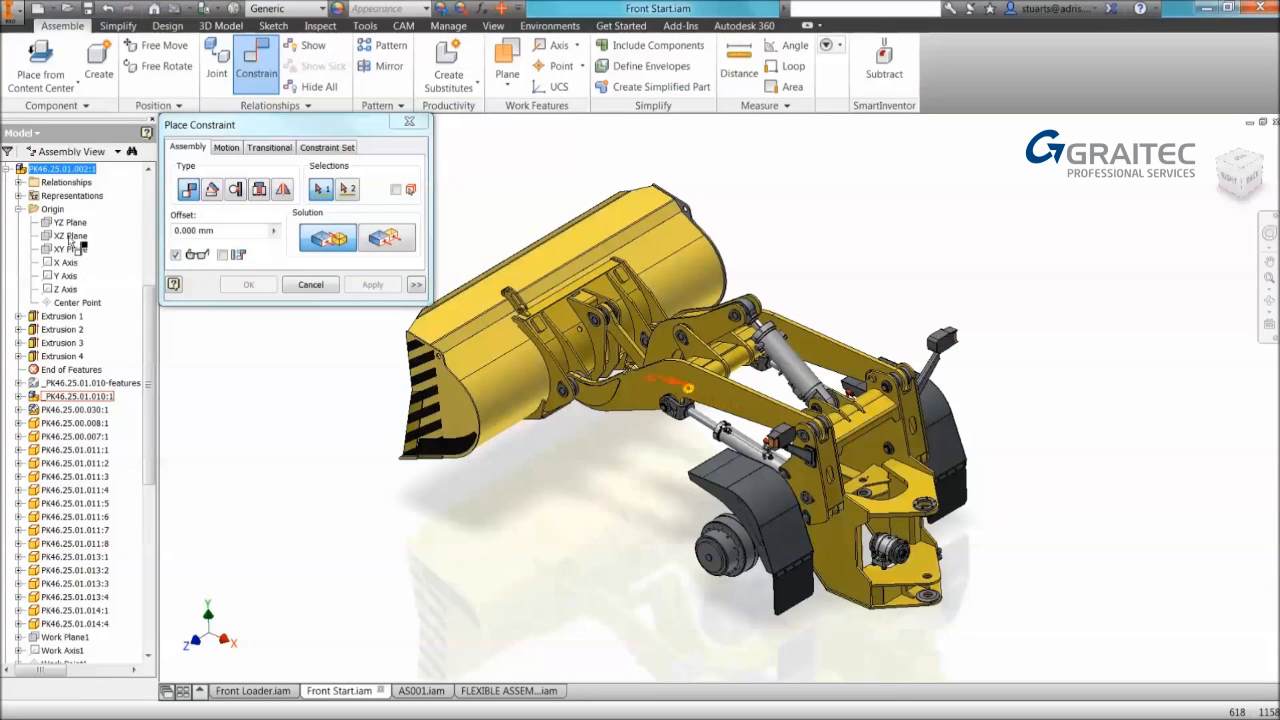
pyautogui.click(70, 240)
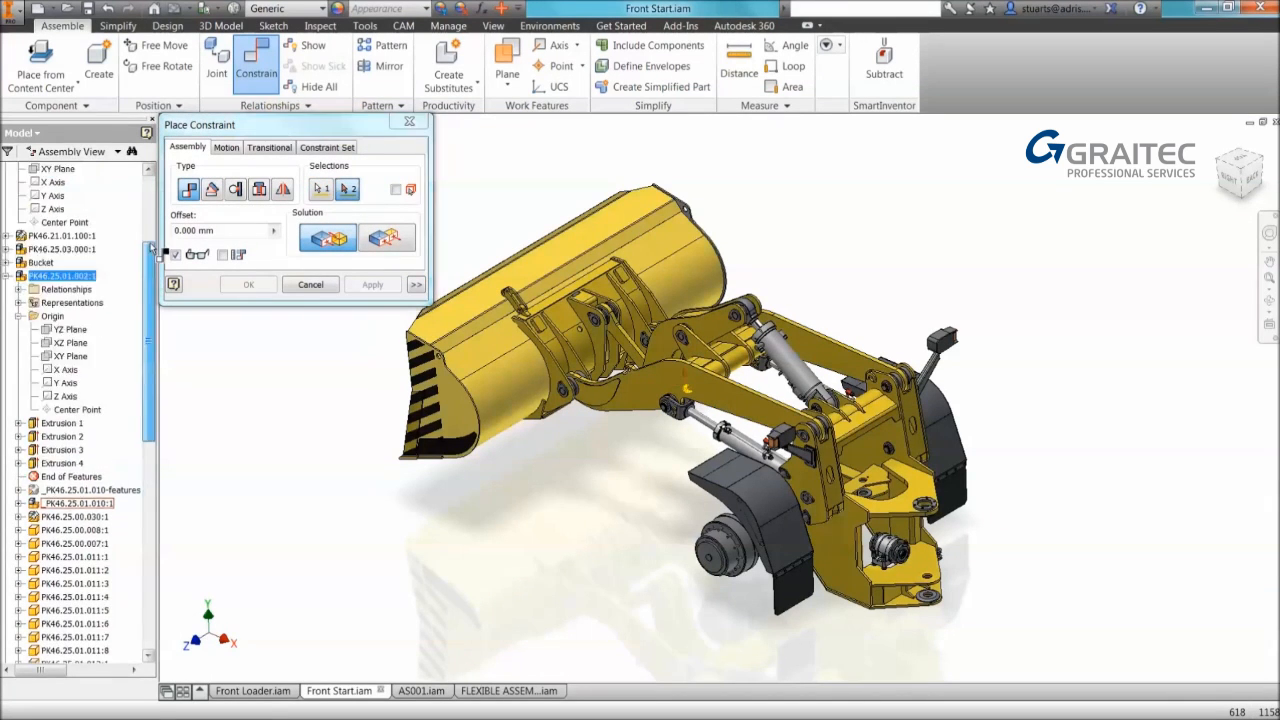
pyautogui.click(58, 316)
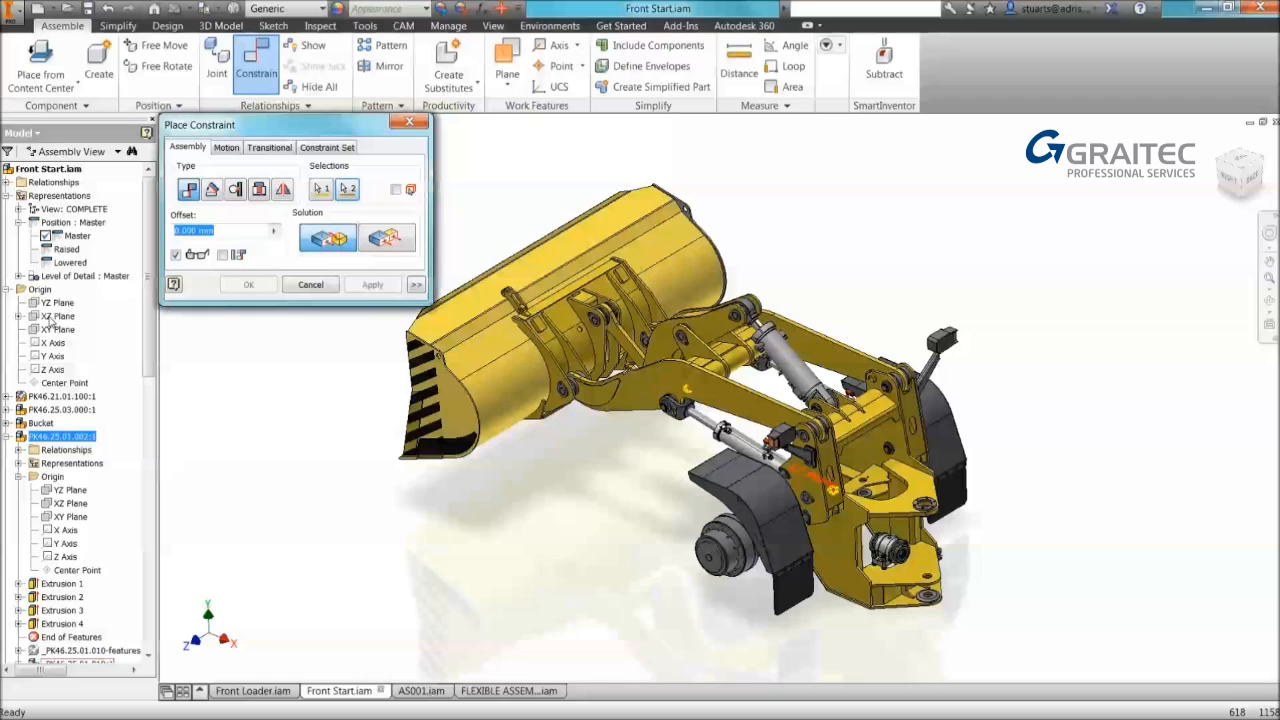
pyautogui.click(212, 189)
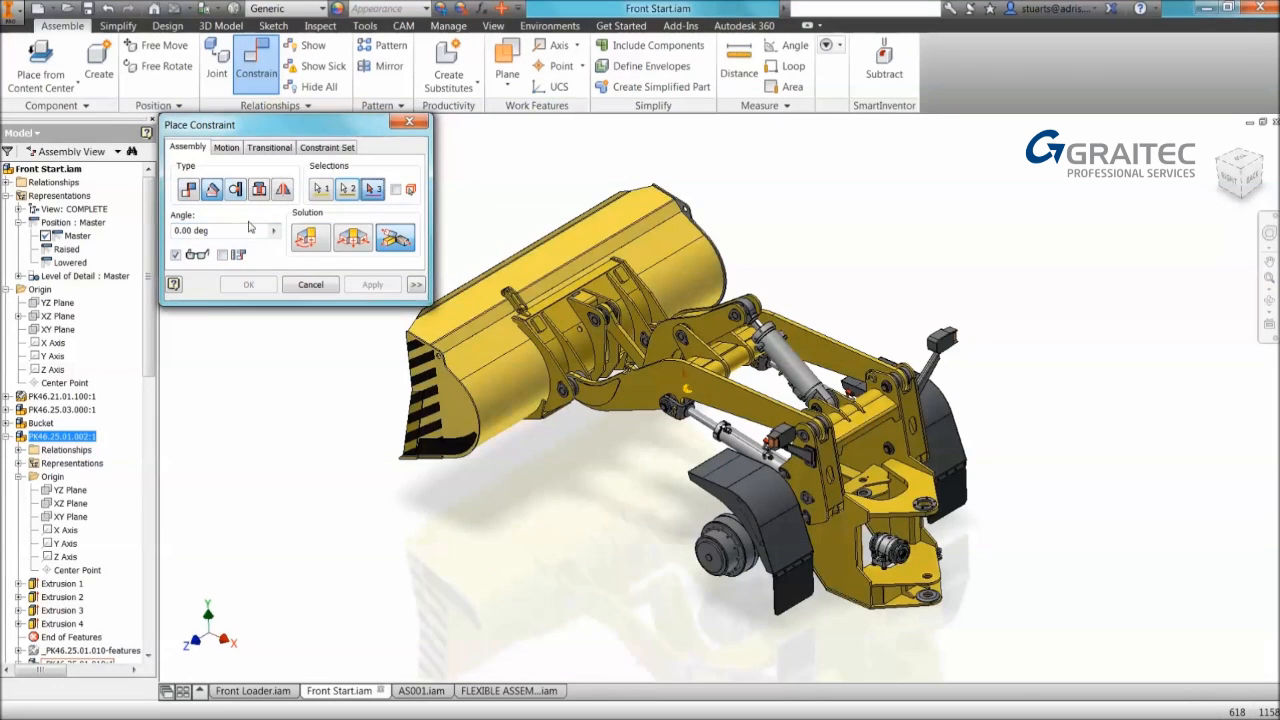
pyautogui.click(52, 357)
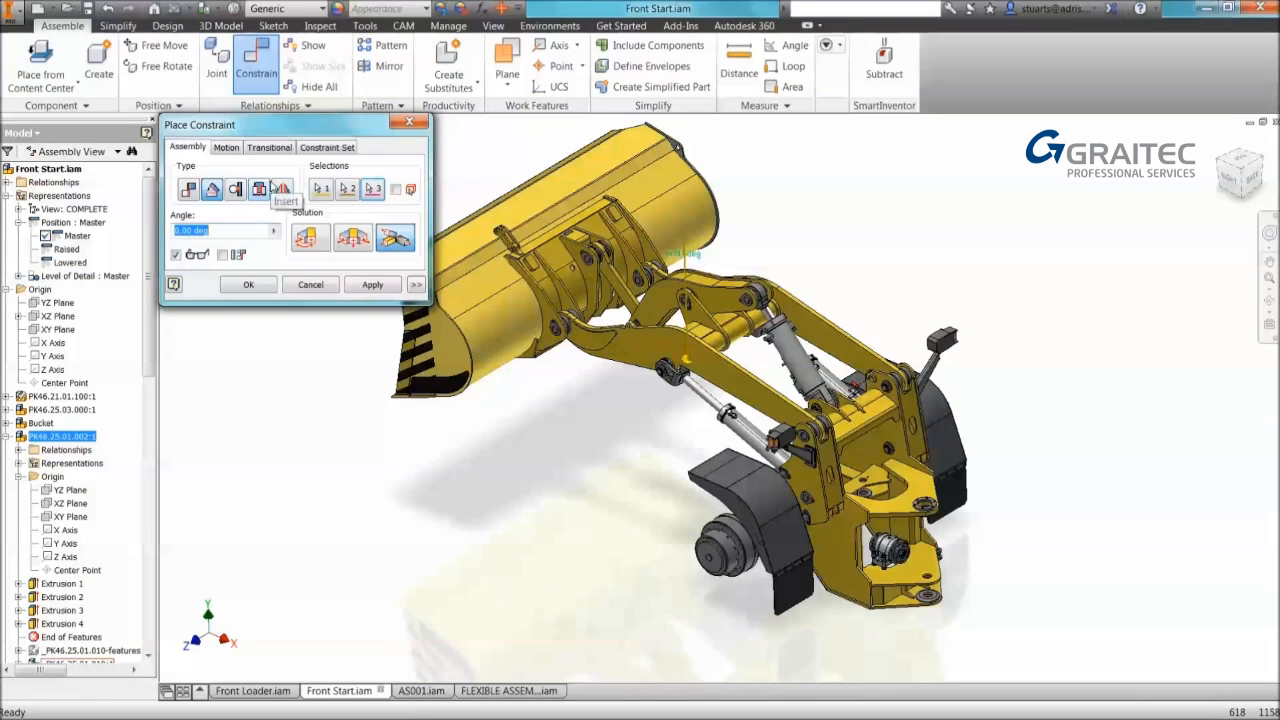
pyautogui.write('8')
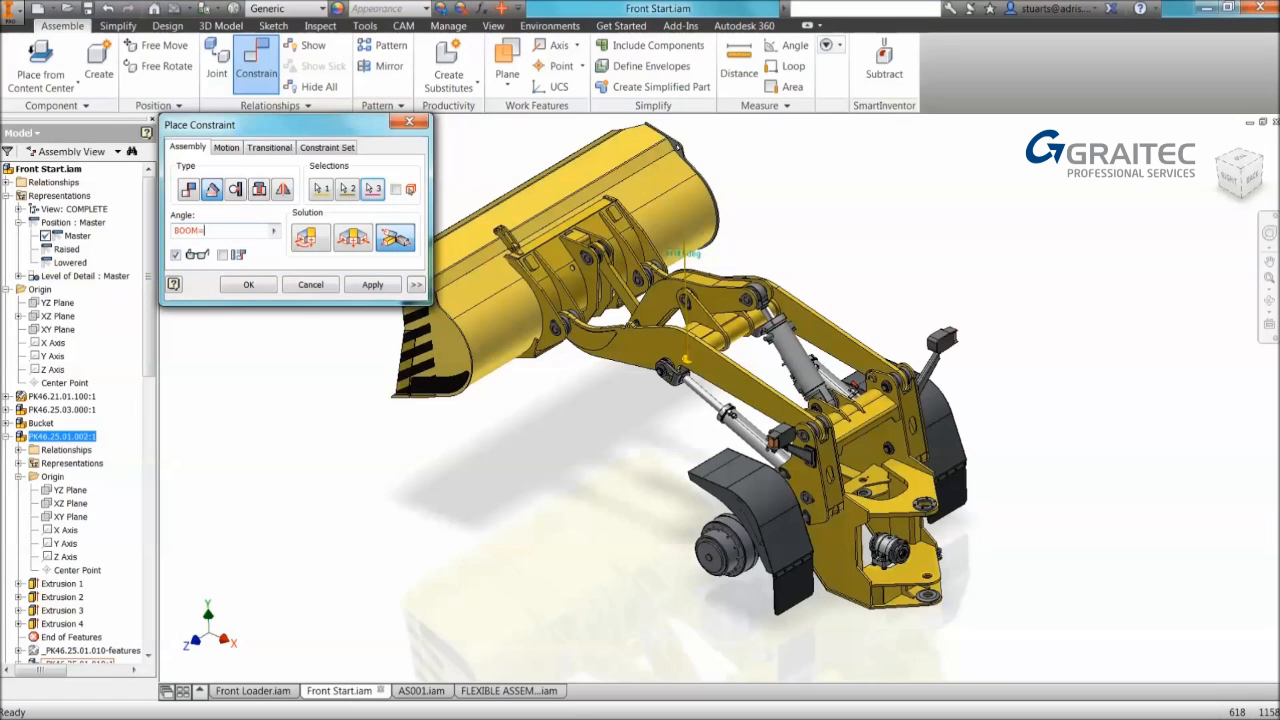
pyautogui.click(248, 284)
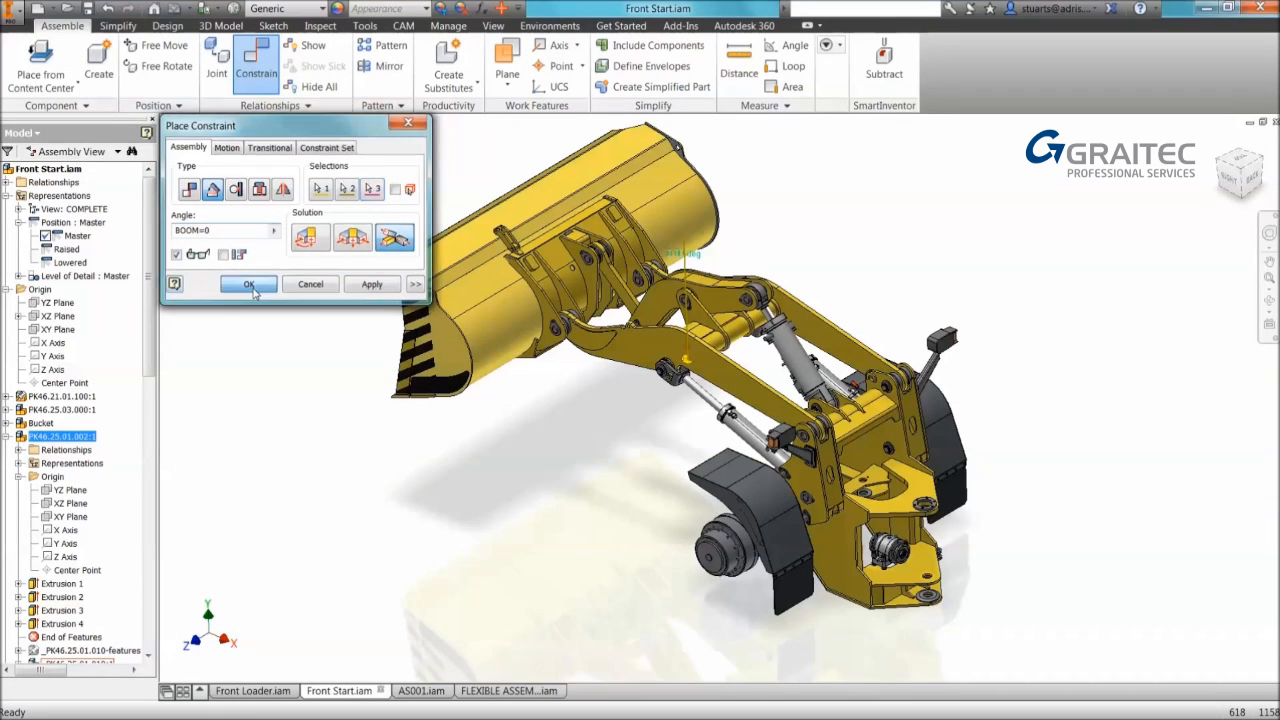
# Step: Collapse the whole assembly tree and dock the iLogic browser beneath the model browser
pyautogui.rightClick(62, 170)
pyautogui.click(110, 282)
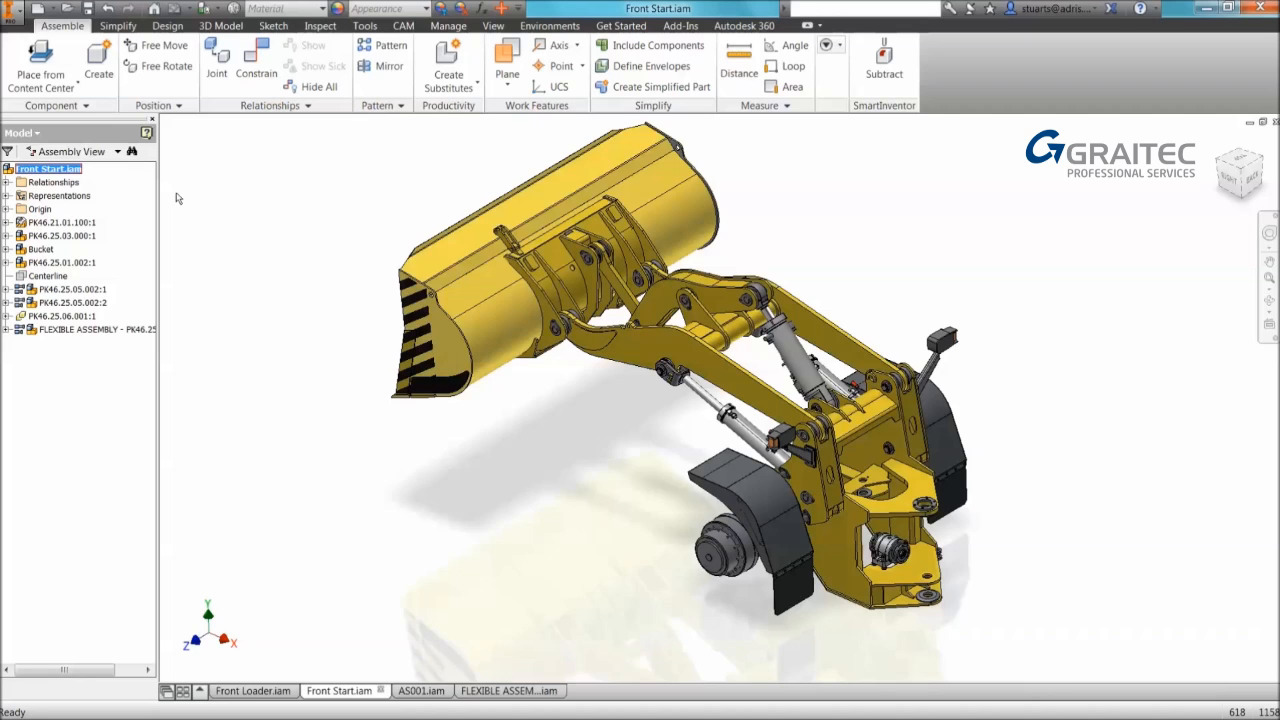
pyautogui.click(449, 27)
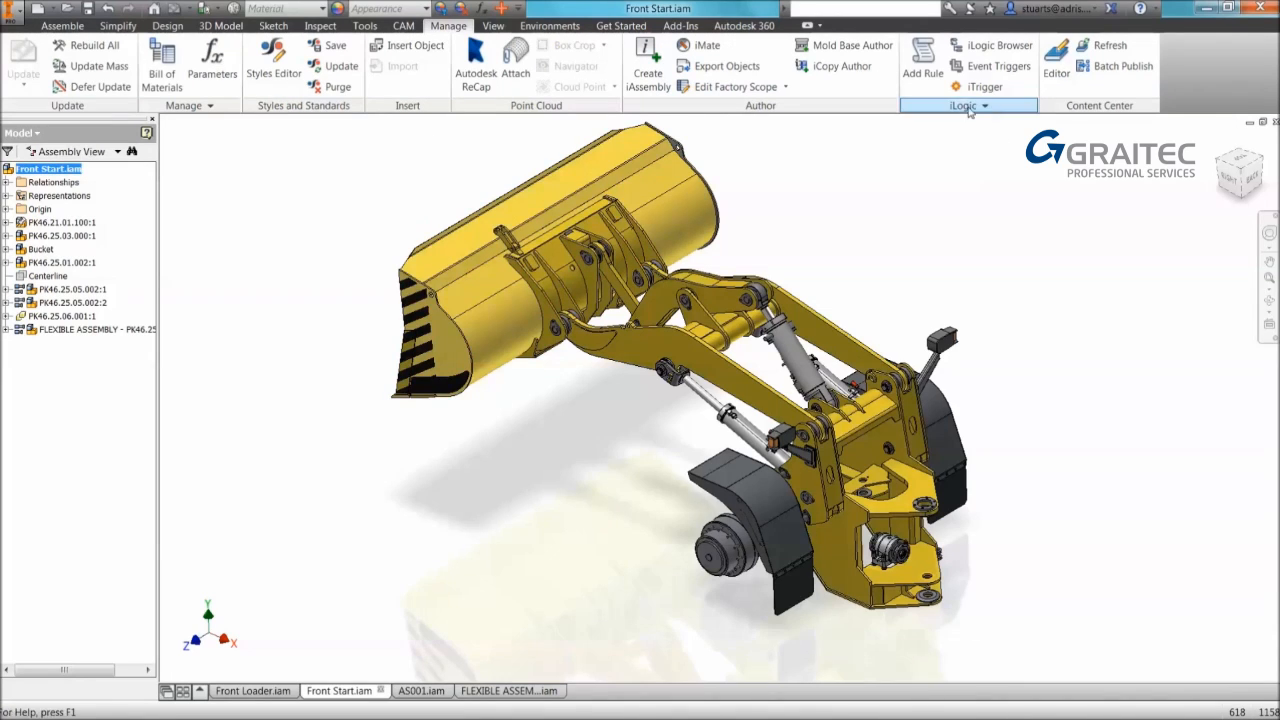
pyautogui.click(983, 48)
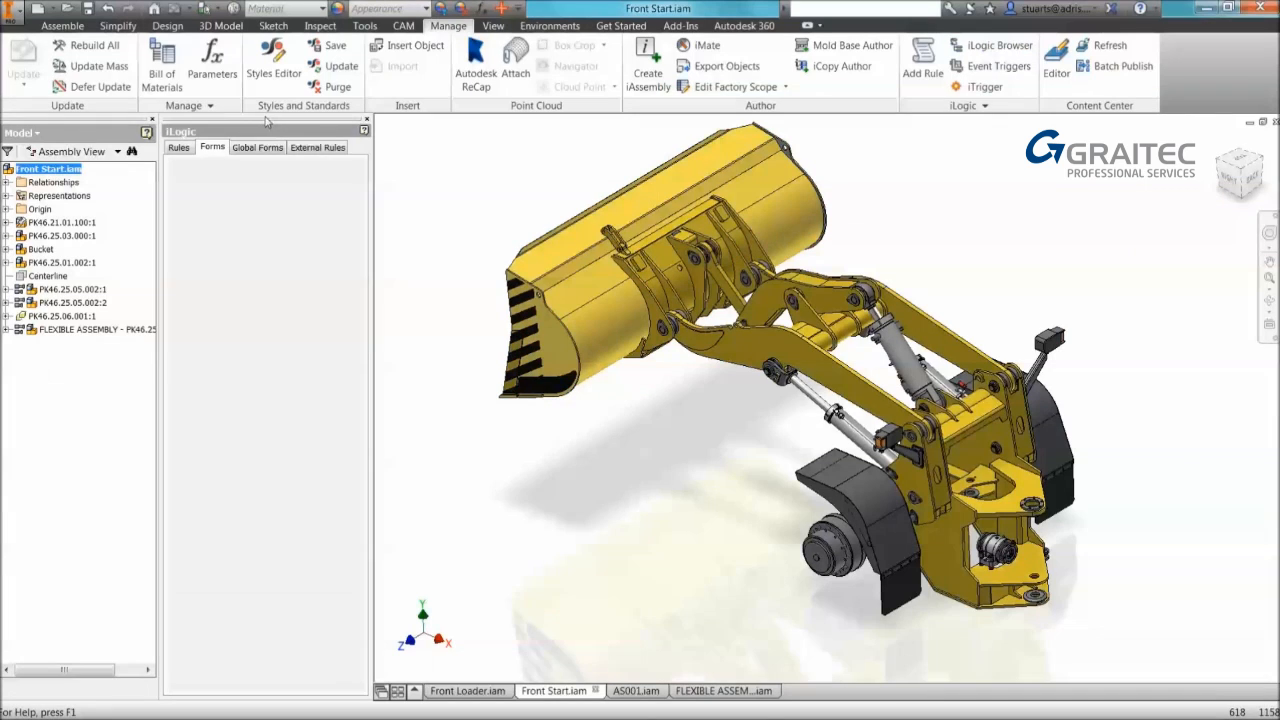
pyautogui.moveTo(230, 128); pyautogui.dragTo(107, 405)
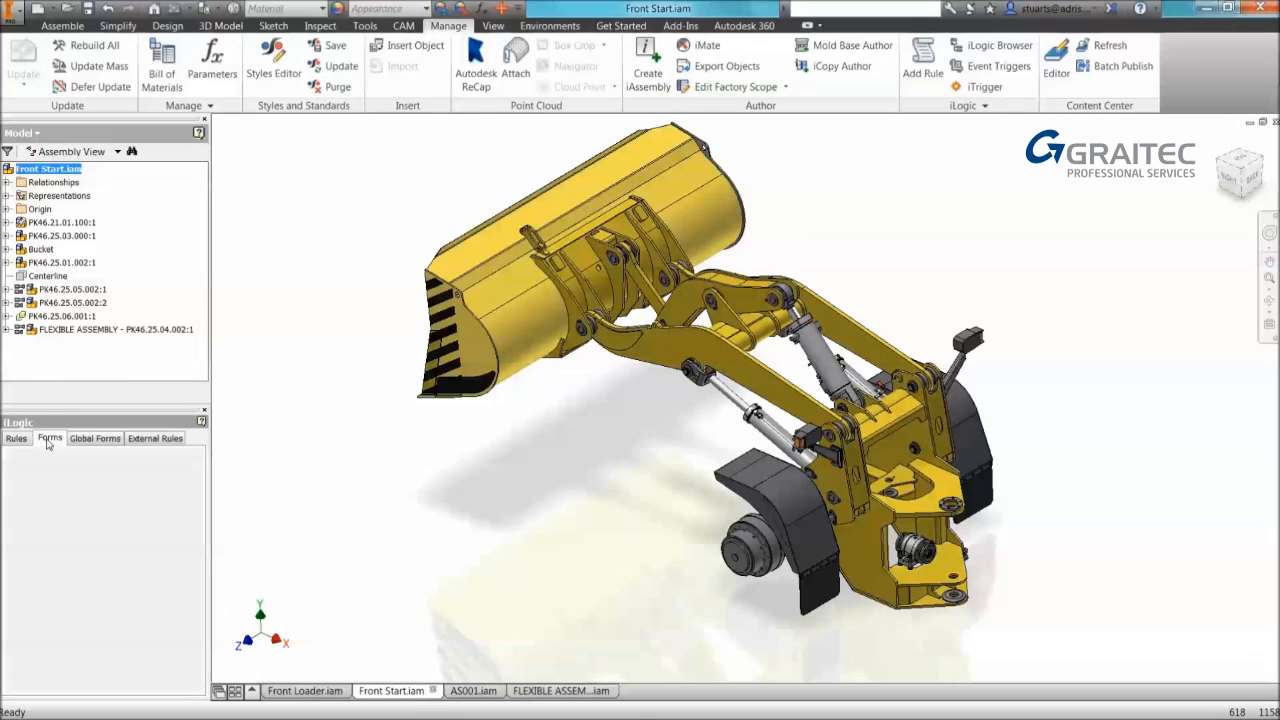
# Step: Create an iLogic form labelled DYNAMIC CONSTRAINTS containing the BUCKET and BOOM model parameters
pyautogui.rightClick(42, 479)
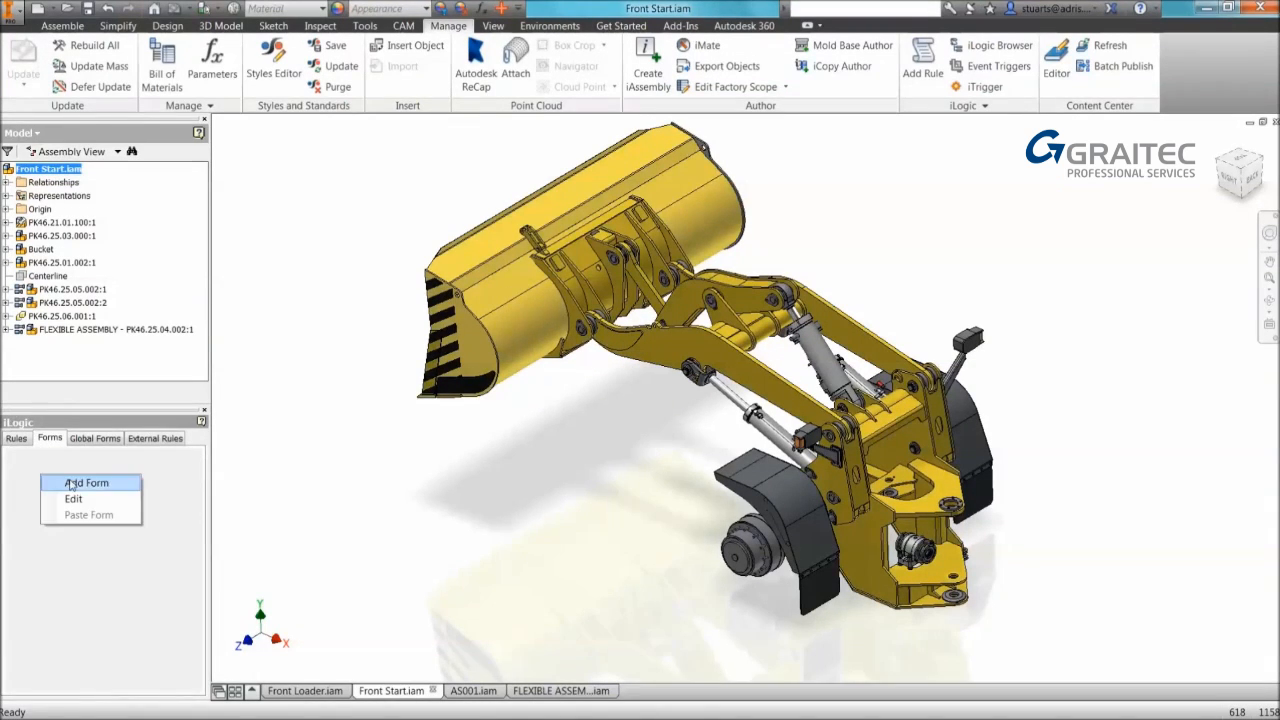
pyautogui.click(83, 484)
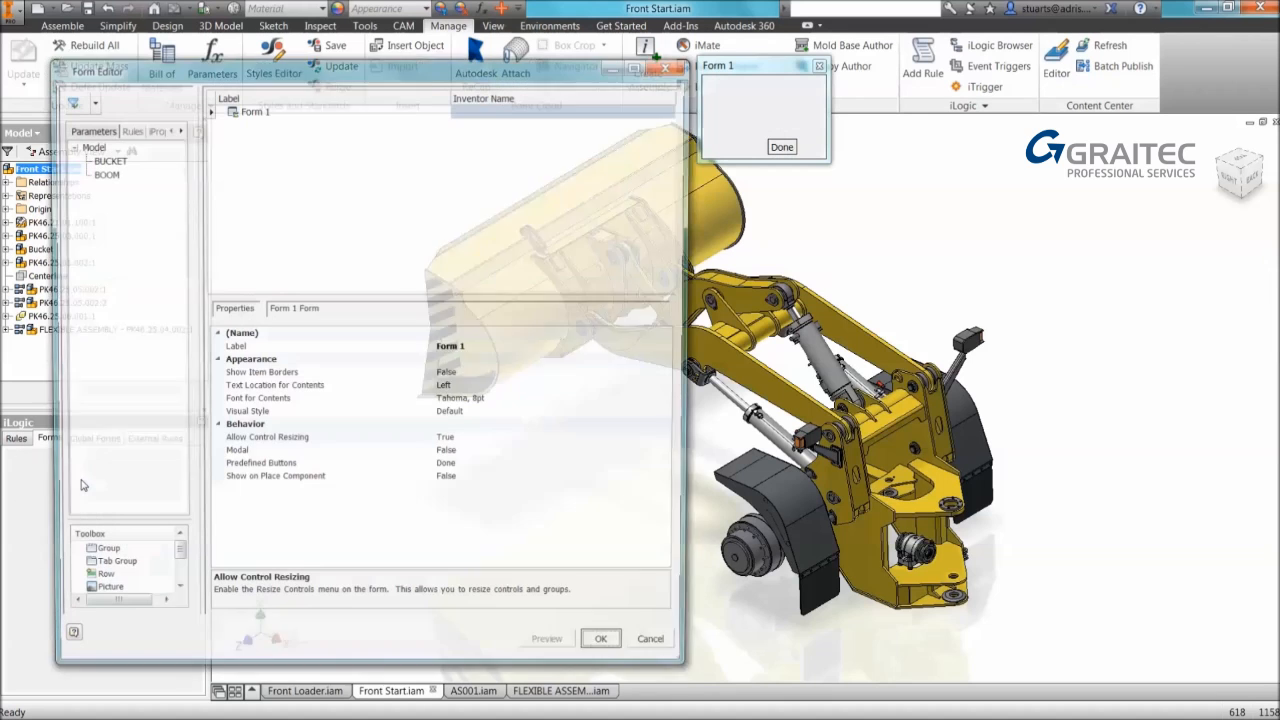
pyautogui.moveTo(750, 66); pyautogui.dragTo(764, 104)
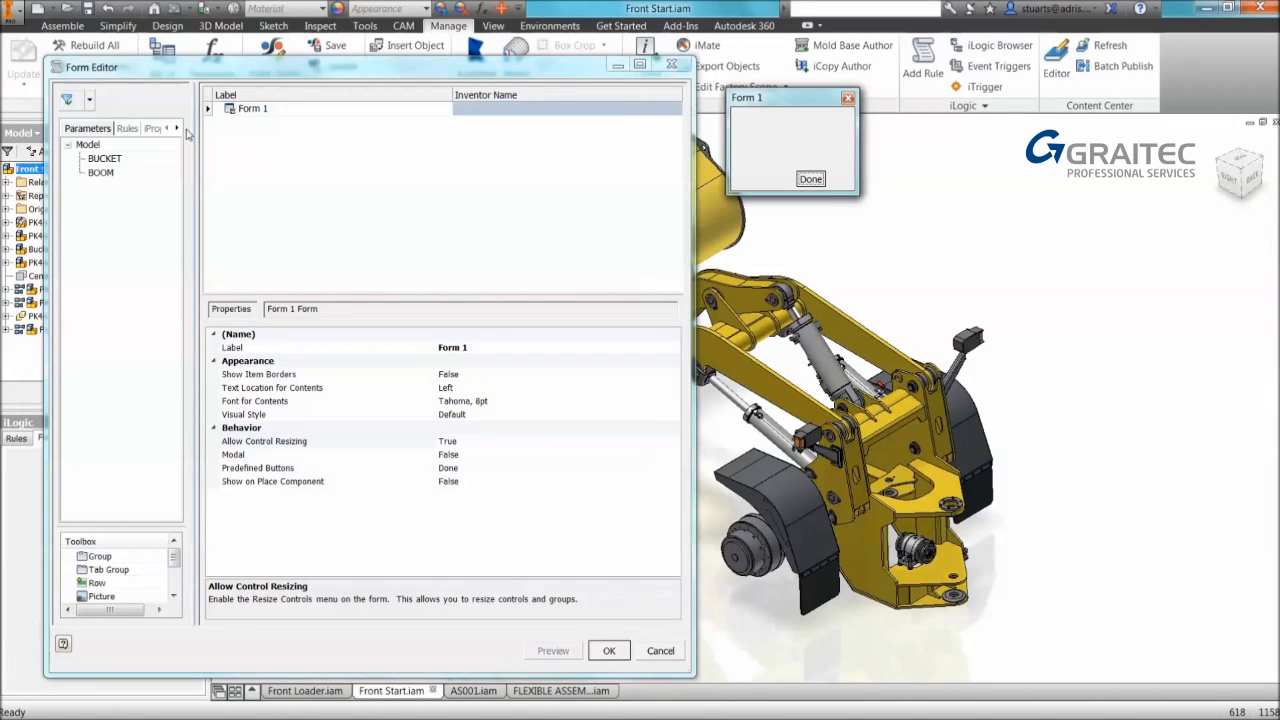
pyautogui.click(90, 161)
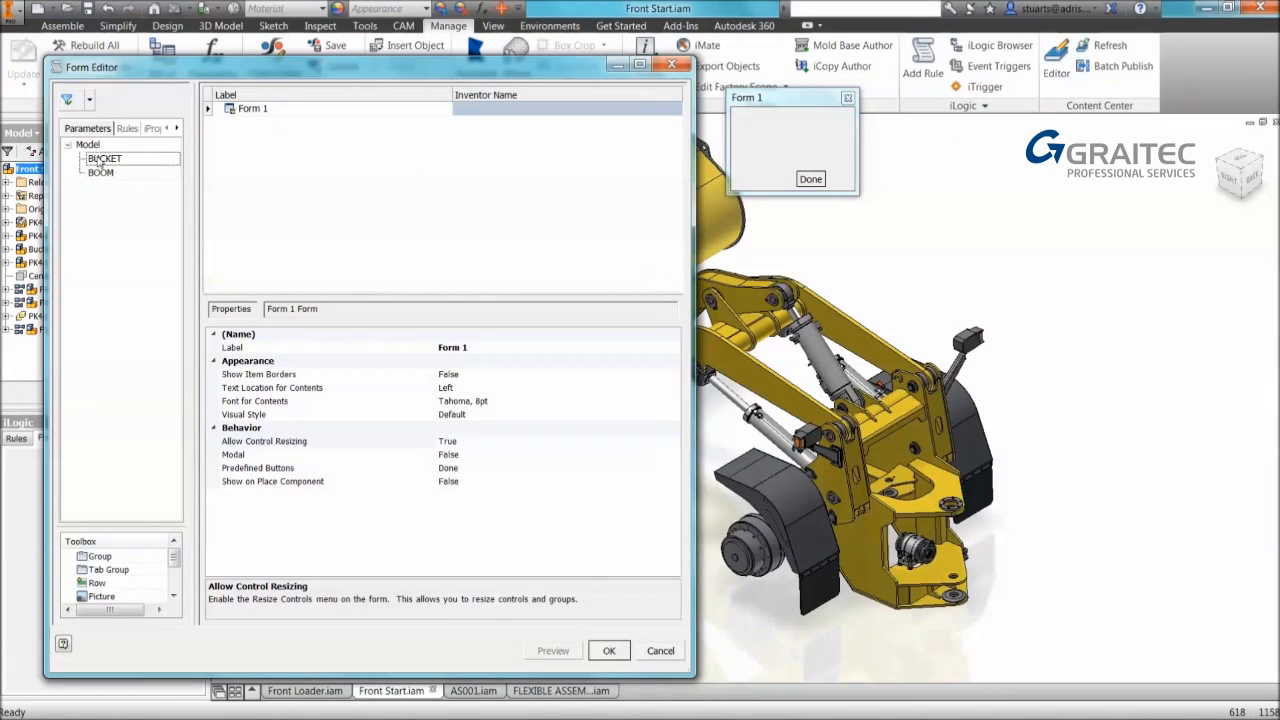
pyautogui.click(103, 175)
pyautogui.click(104, 160)
pyautogui.moveTo(97, 163); pyautogui.dragTo(259, 141)
pyautogui.moveTo(99, 176); pyautogui.dragTo(272, 158)
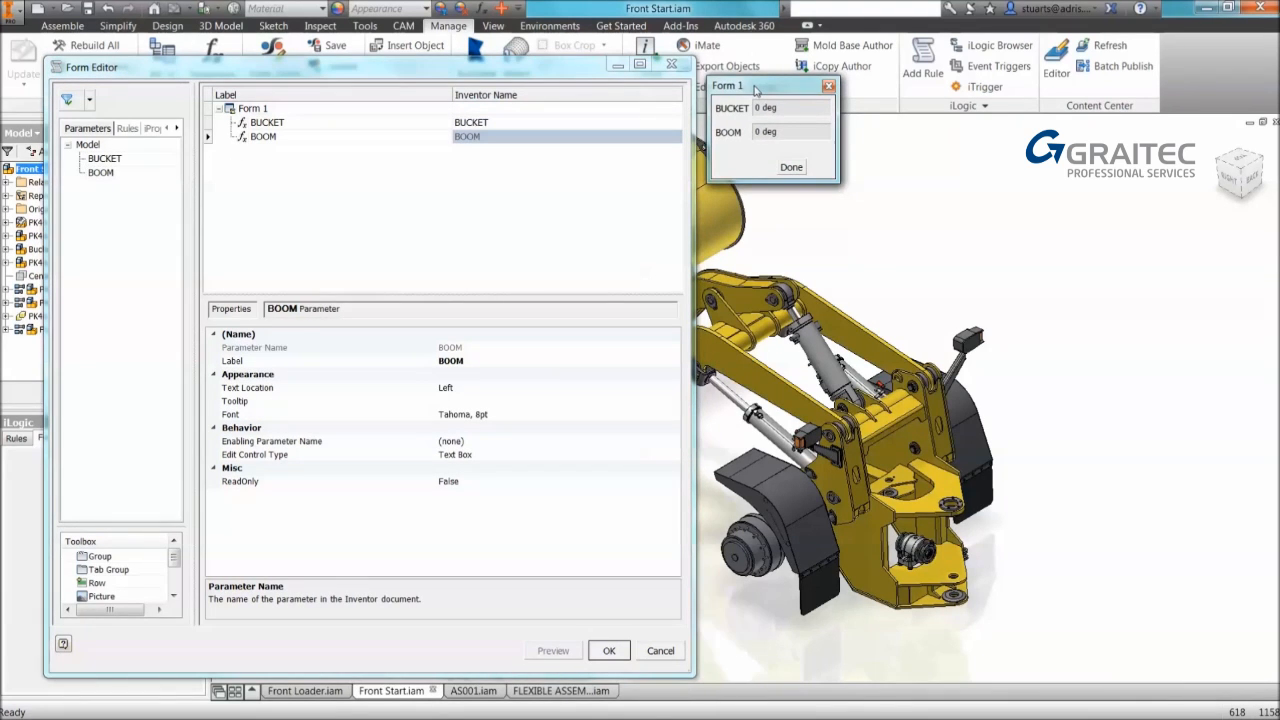
pyautogui.doubleClick(288, 109)
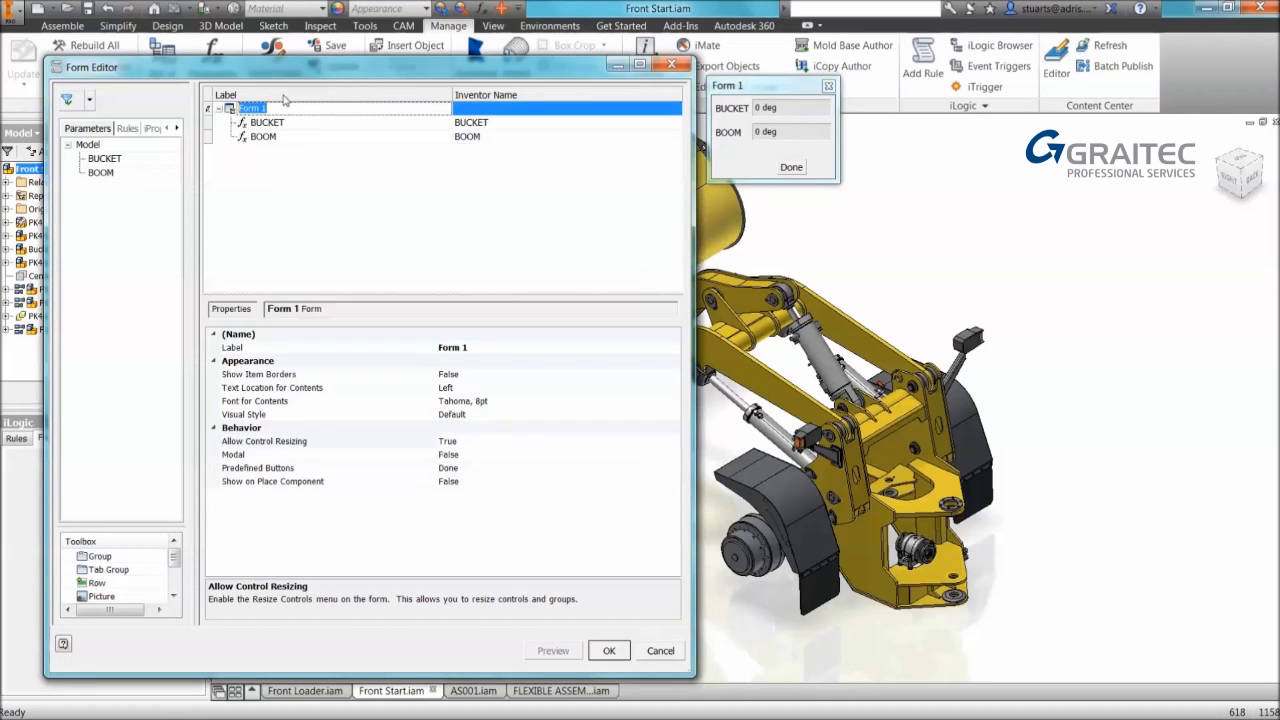
pyautogui.write('DYNAMIC CONSTRAINTS')
# Step: Change the edit control type of the form's BUCKET parameter from text box to Slider
pyautogui.doubleClick(264, 122)
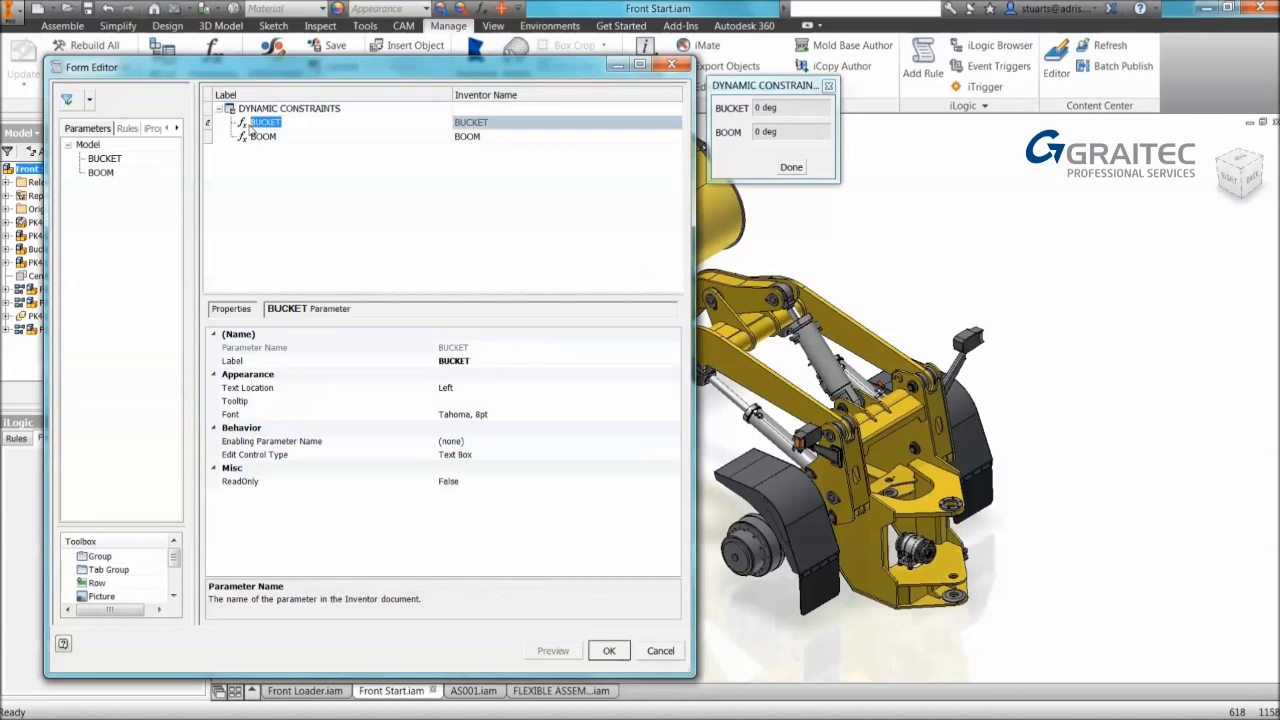
pyautogui.click(243, 128)
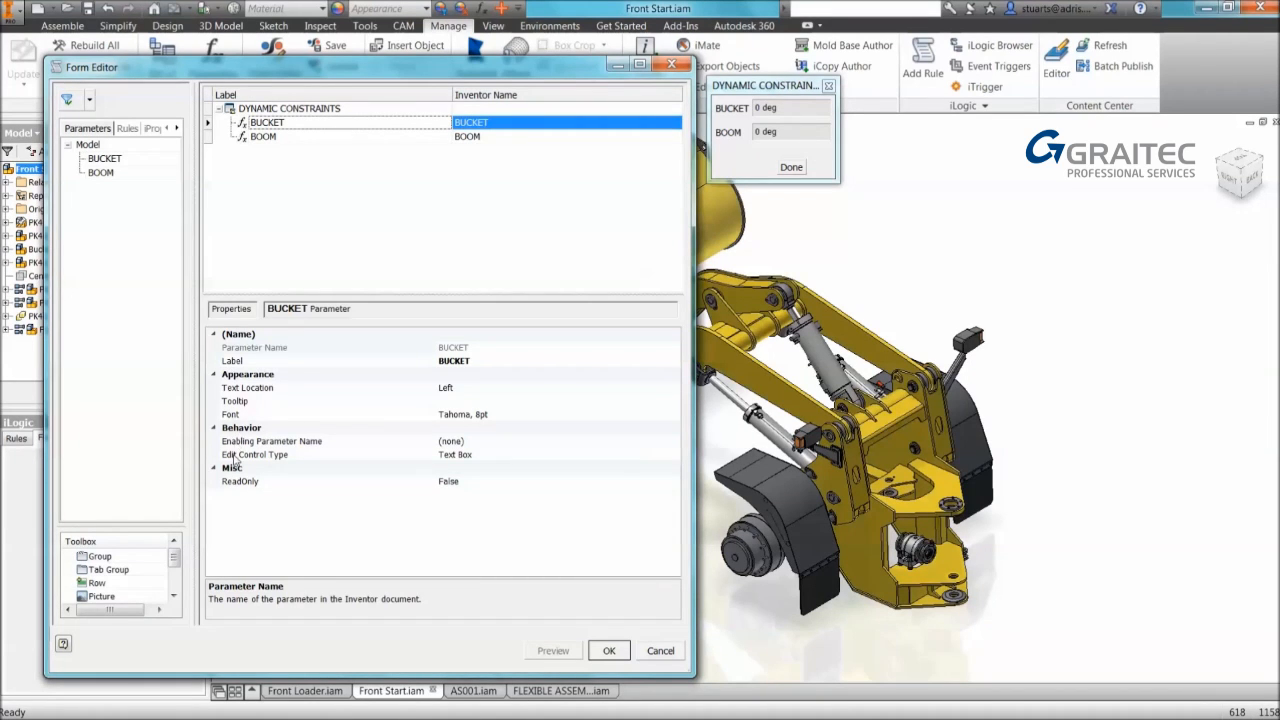
pyautogui.click(478, 457)
pyautogui.click(674, 455)
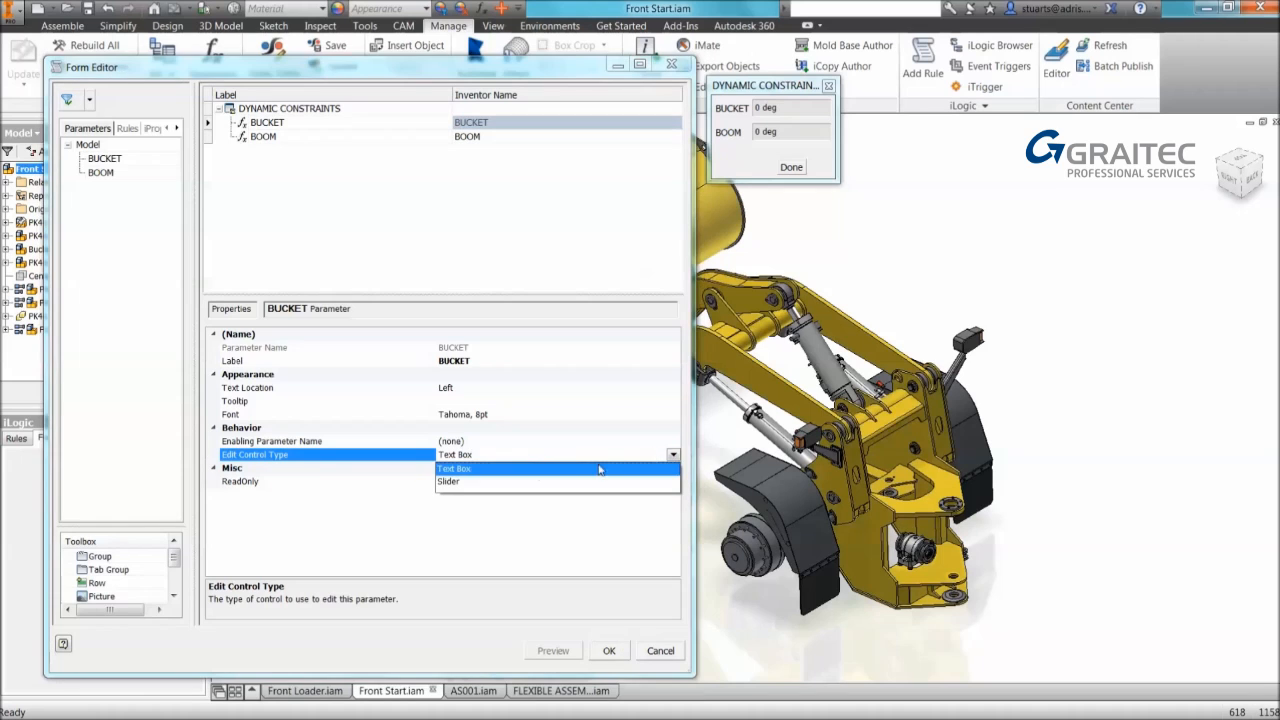
pyautogui.click(502, 483)
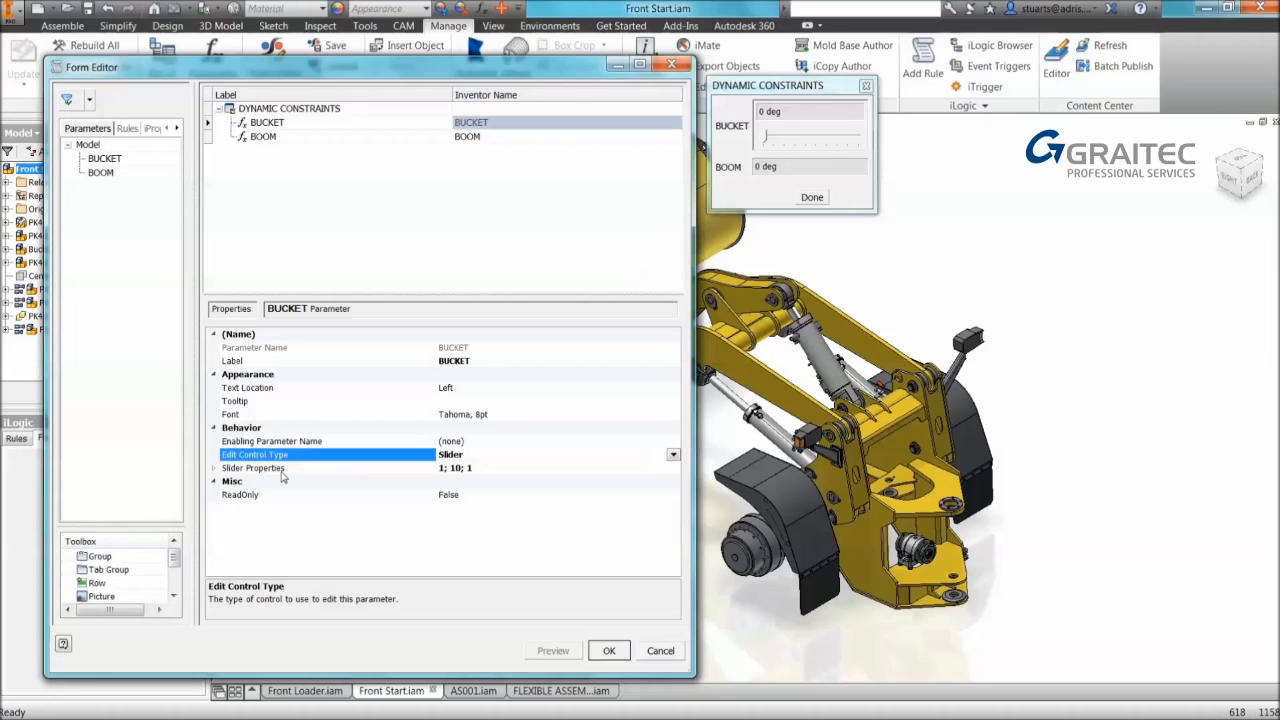
# Step: Limit the BUCKET slider to a minimum of -45 and a maximum of 45, keeping a step size of 1
pyautogui.click(216, 469)
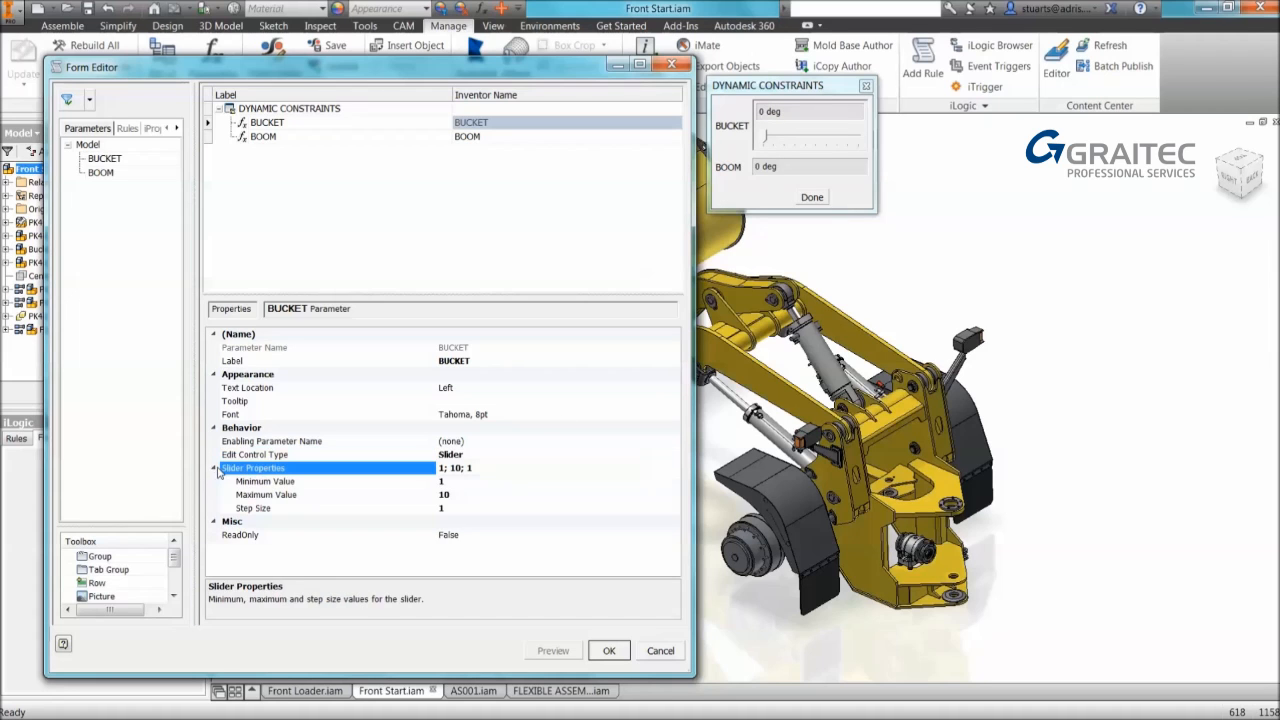
pyautogui.click(458, 481)
pyautogui.press('BackSpace')
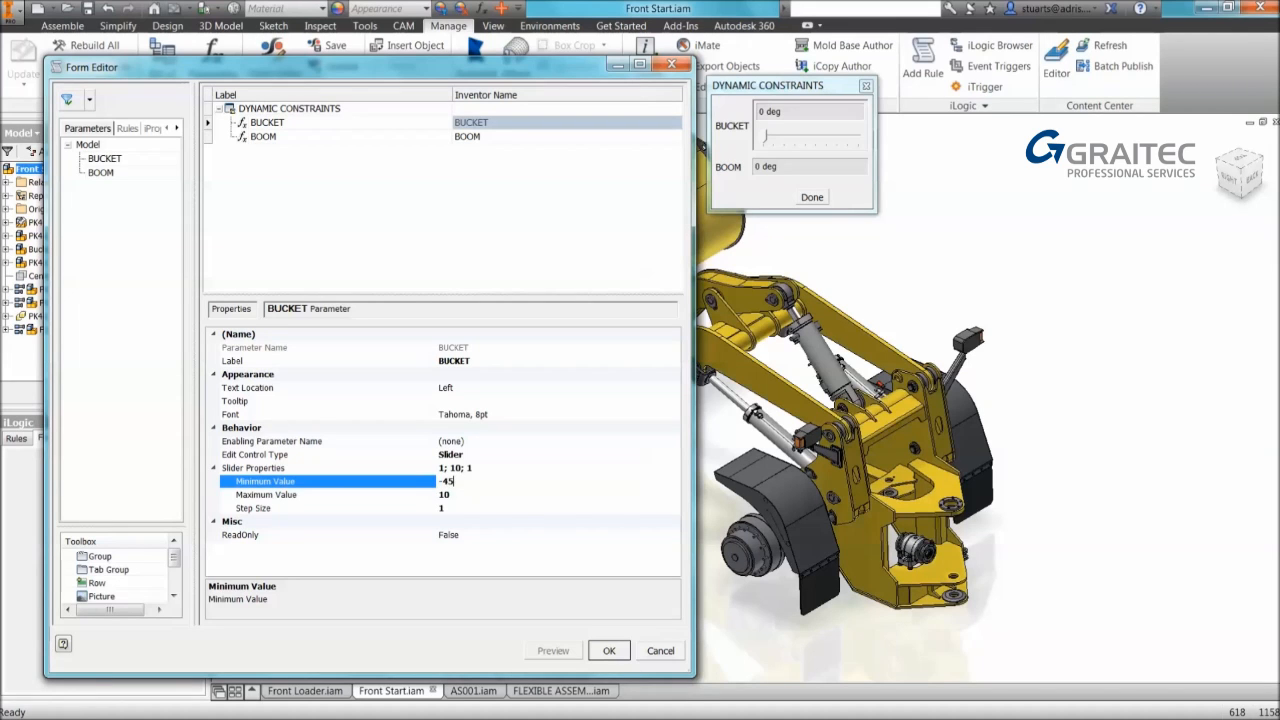
pyautogui.click(522, 493)
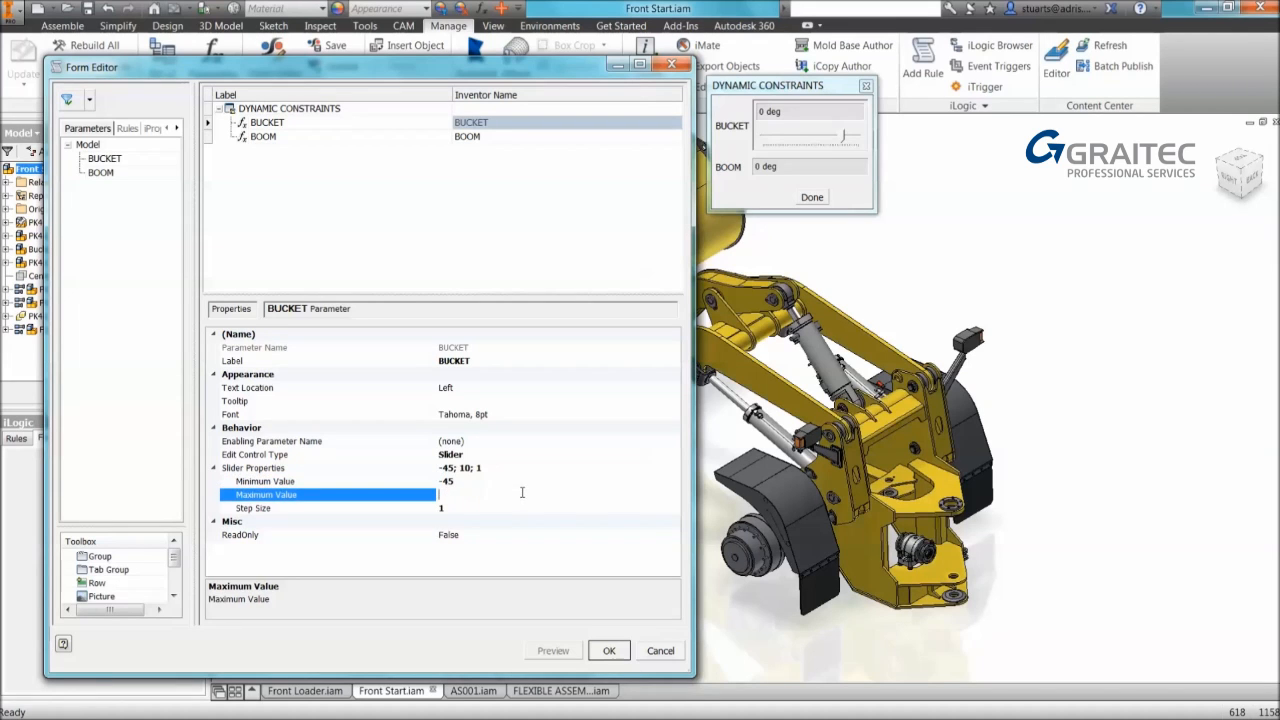
pyautogui.press('Down')
pyautogui.click(446, 509)
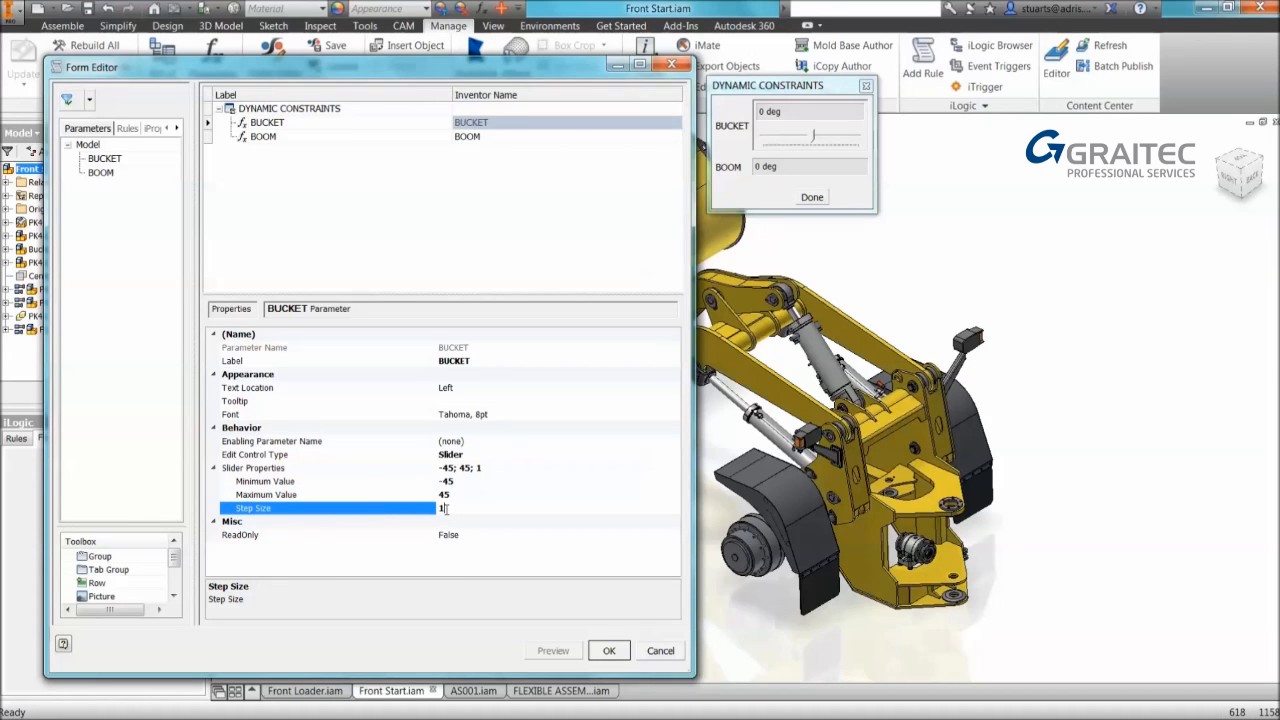
# Step: Make the BOOM parameter's edit control a Slider as well
pyautogui.click(243, 138)
pyautogui.click(240, 456)
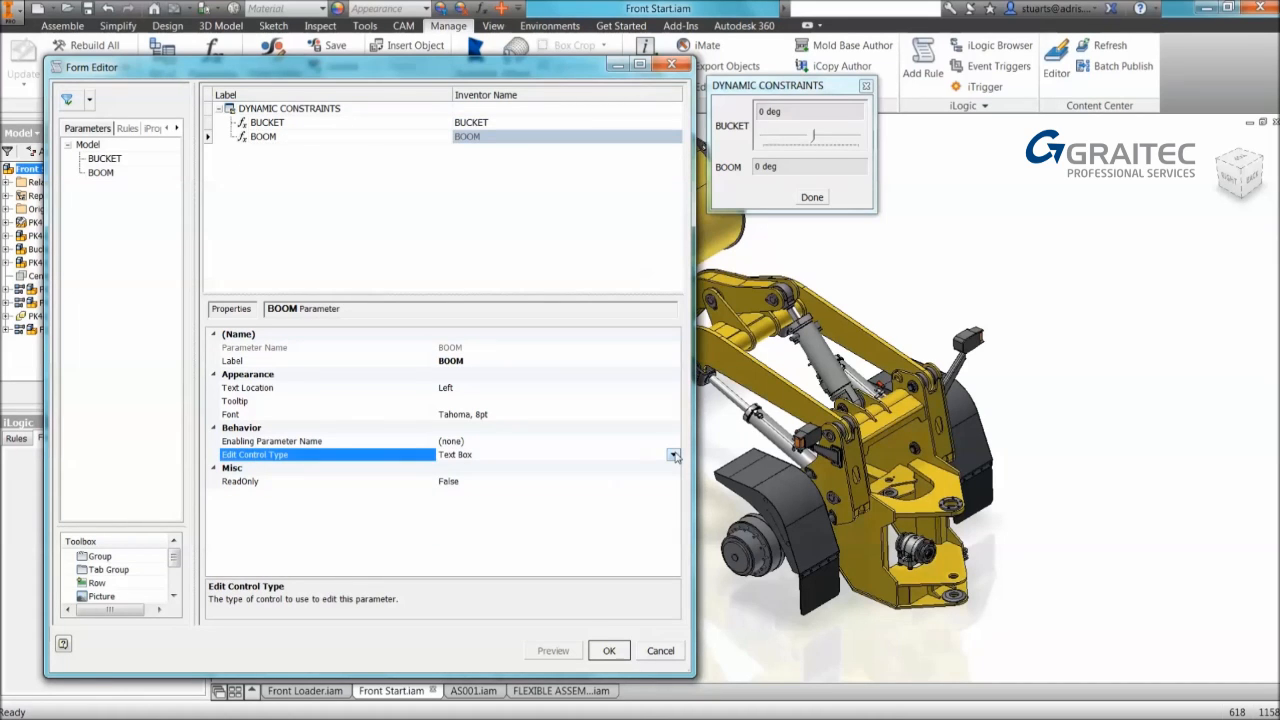
pyautogui.click(674, 455)
pyautogui.click(449, 481)
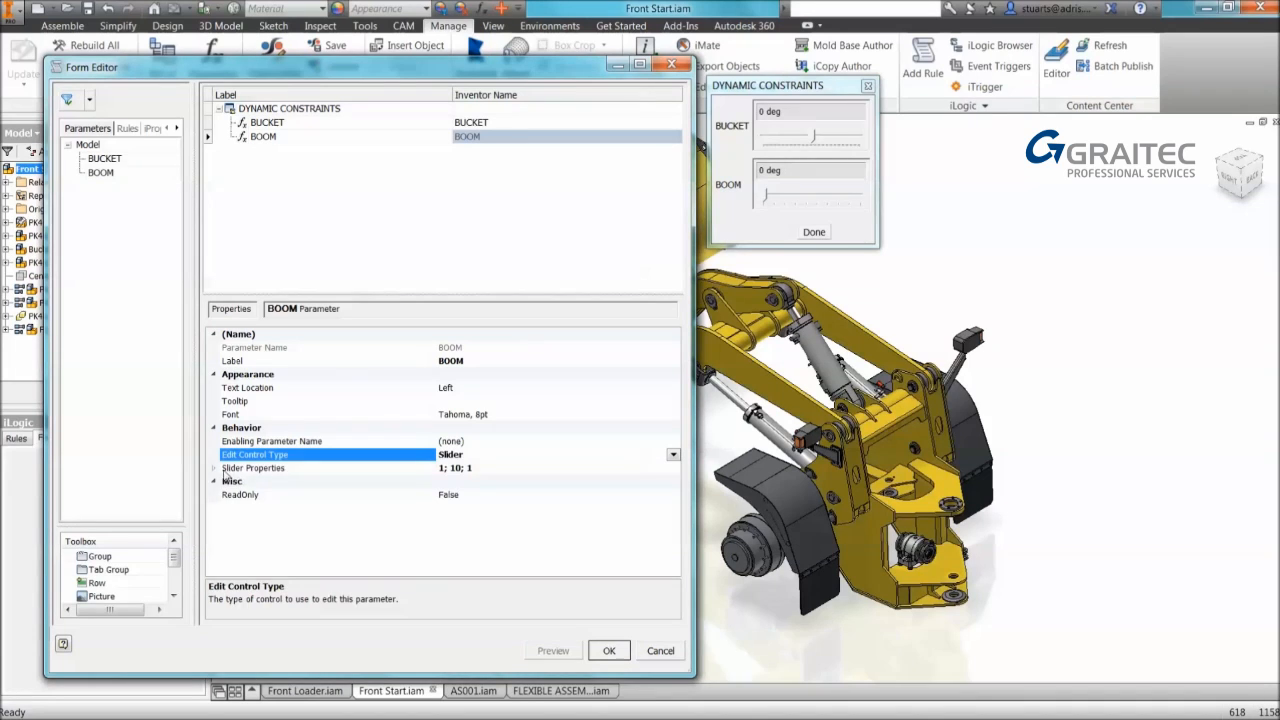
# Step: Set the BOOM slider's range from -35 to 35 and accept the finished form
pyautogui.click(218, 469)
pyautogui.click(458, 483)
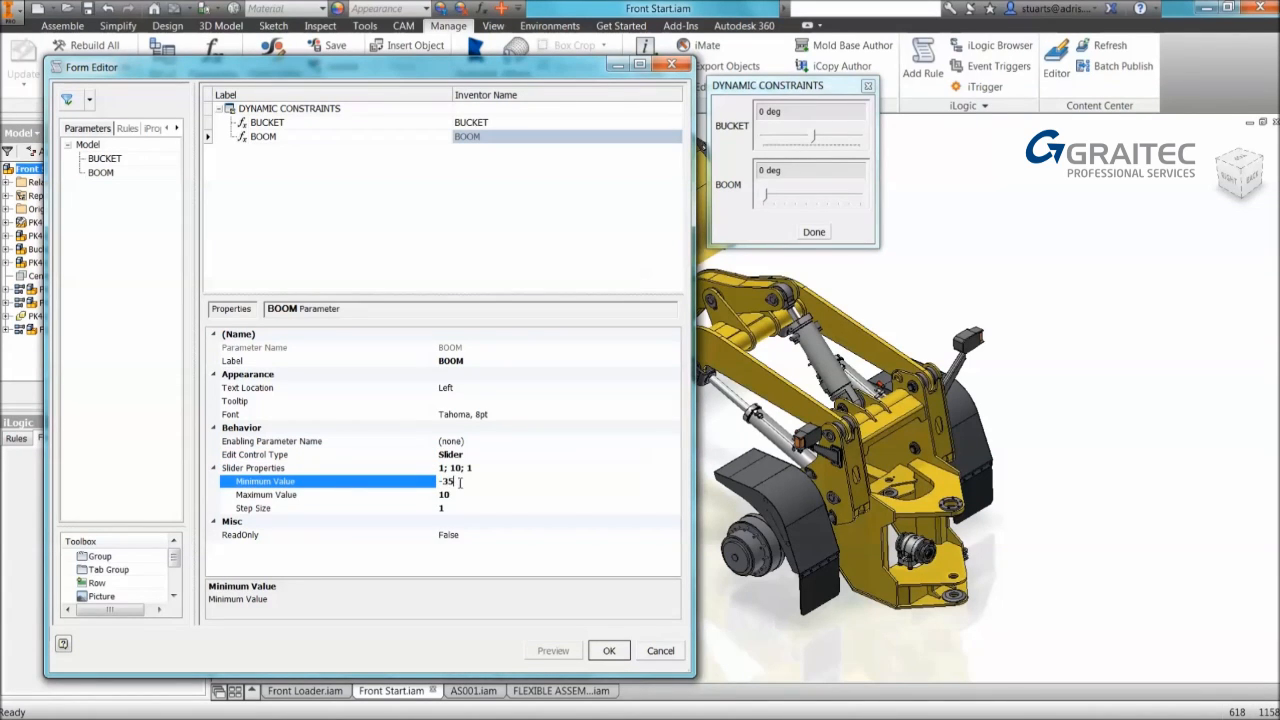
pyautogui.write('-35')
pyautogui.click(465, 510)
pyautogui.click(472, 494)
pyautogui.press('BackSpace')
pyautogui.press('BackSpace')
pyautogui.write('35')
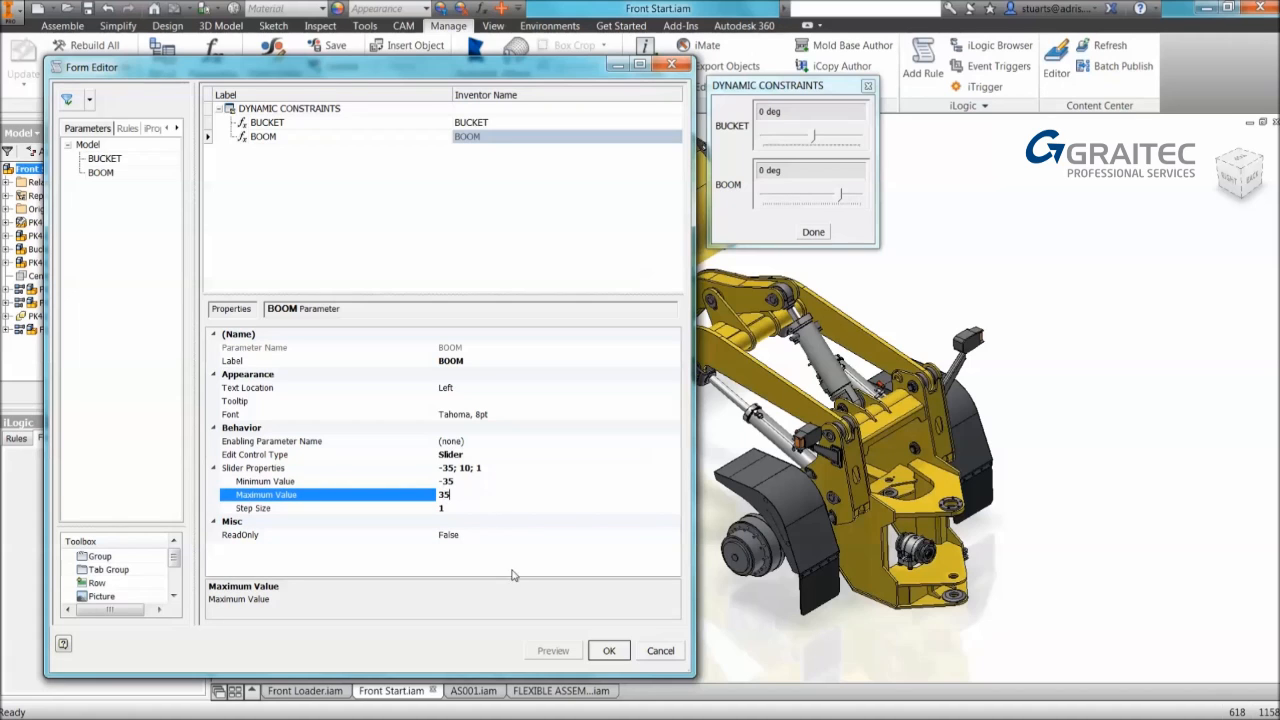
pyautogui.click(609, 651)
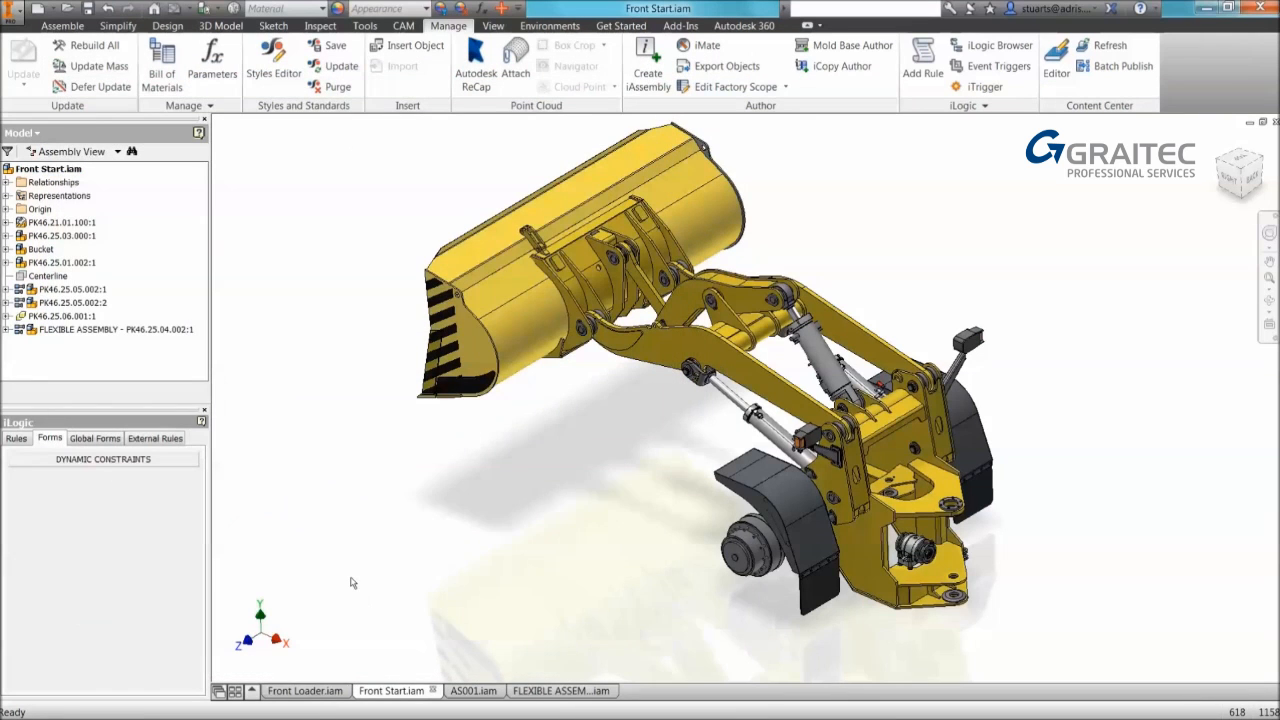
# Step: Open the DYNAMIC CONSTRAINTS form, place it clear of the loader and show the assembly from the right side
pyautogui.click(50, 460)
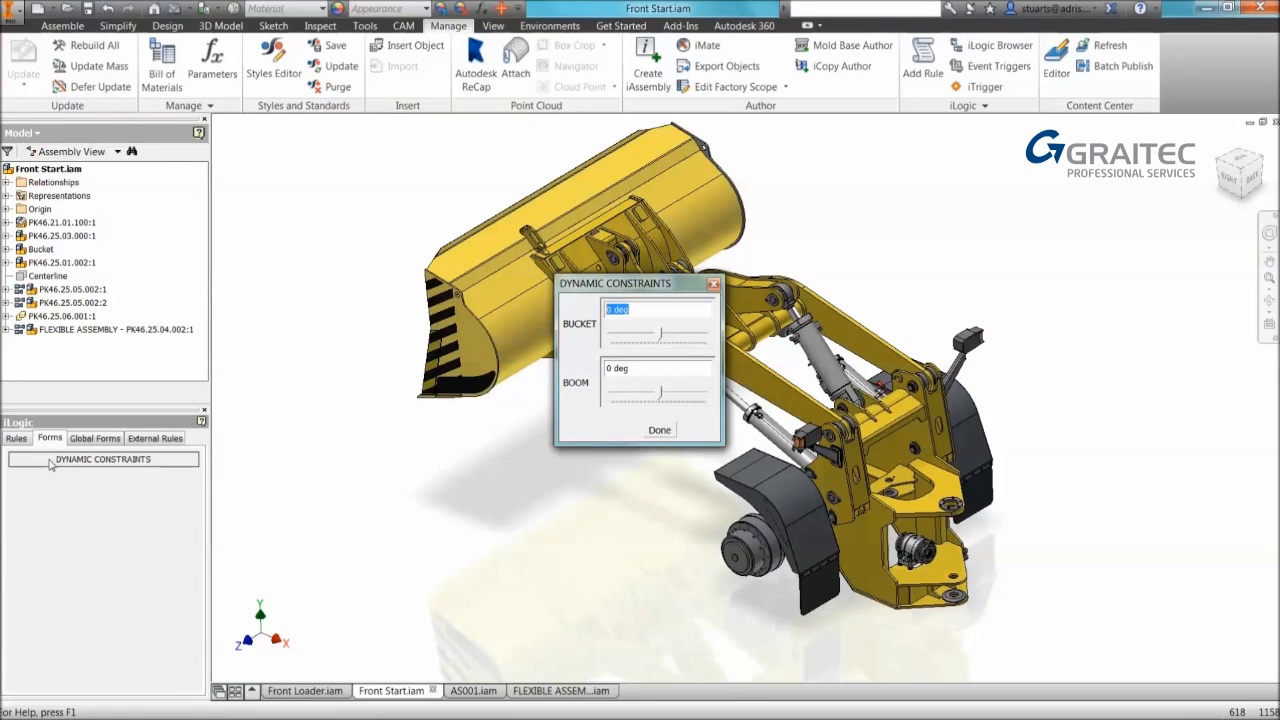
pyautogui.moveTo(610, 285); pyautogui.dragTo(315, 146)
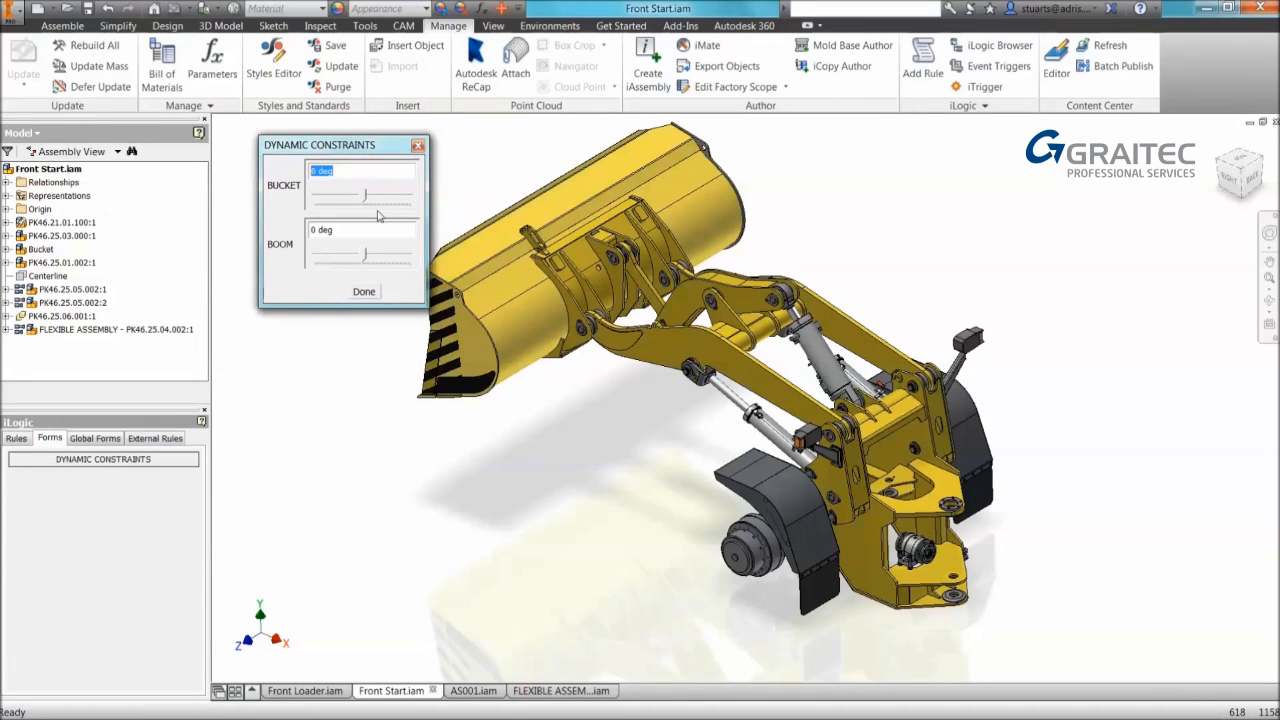
pyautogui.click(1219, 185)
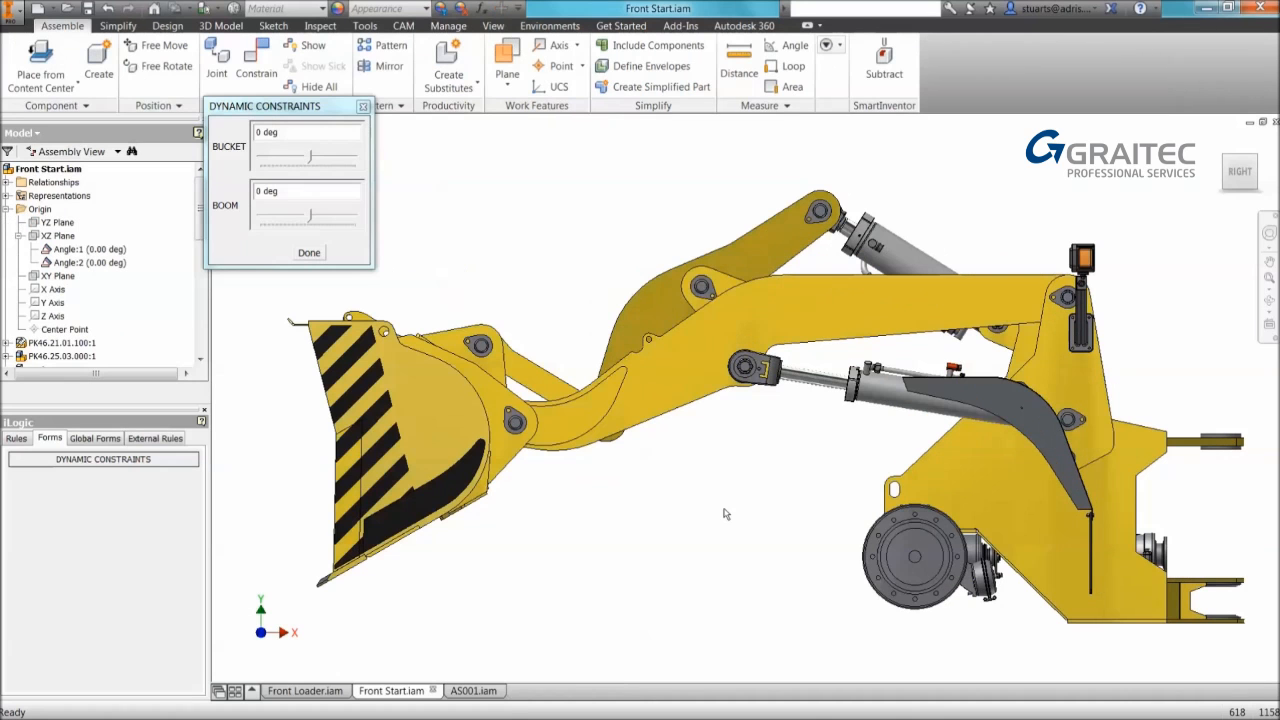
# Step: Test the bucket movement through the form by entering a BUCKET angle of 45 and returning it to 0
pyautogui.moveTo(318, 95); pyautogui.dragTo(345, 120)
pyautogui.click(249, 168)
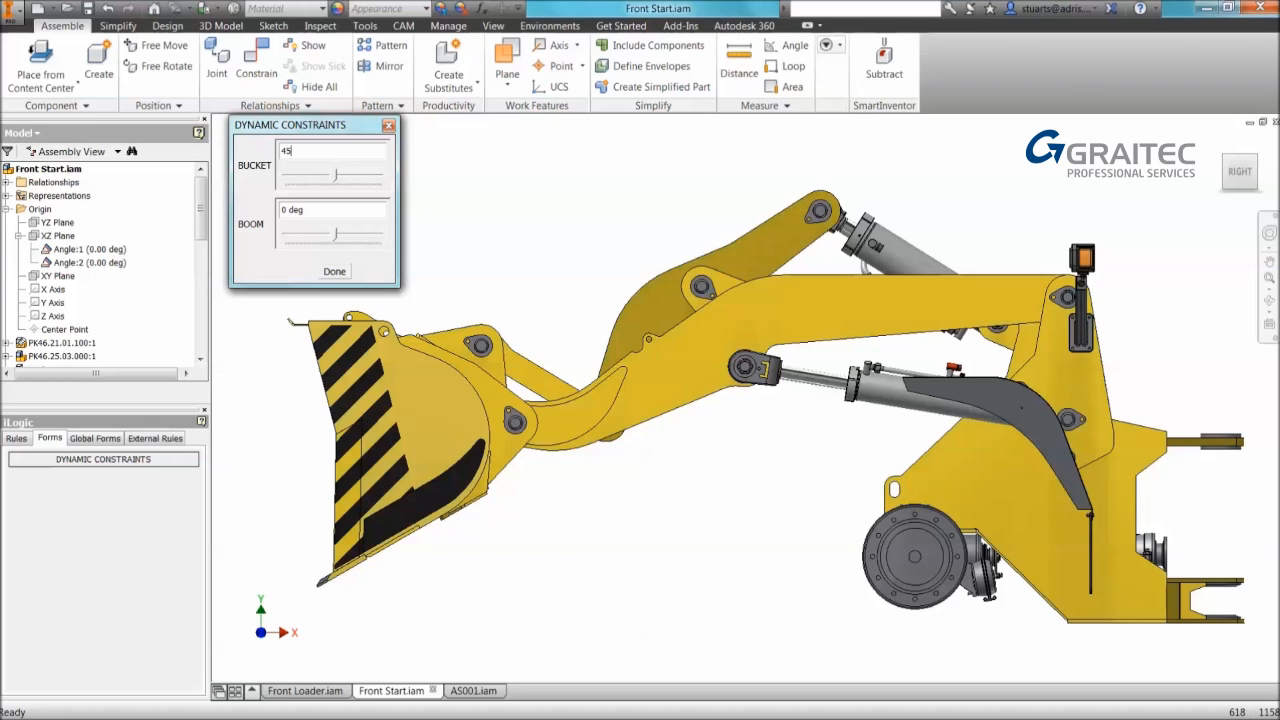
pyautogui.press('Return')
pyautogui.tripleClick(318, 150)
pyautogui.write('0')
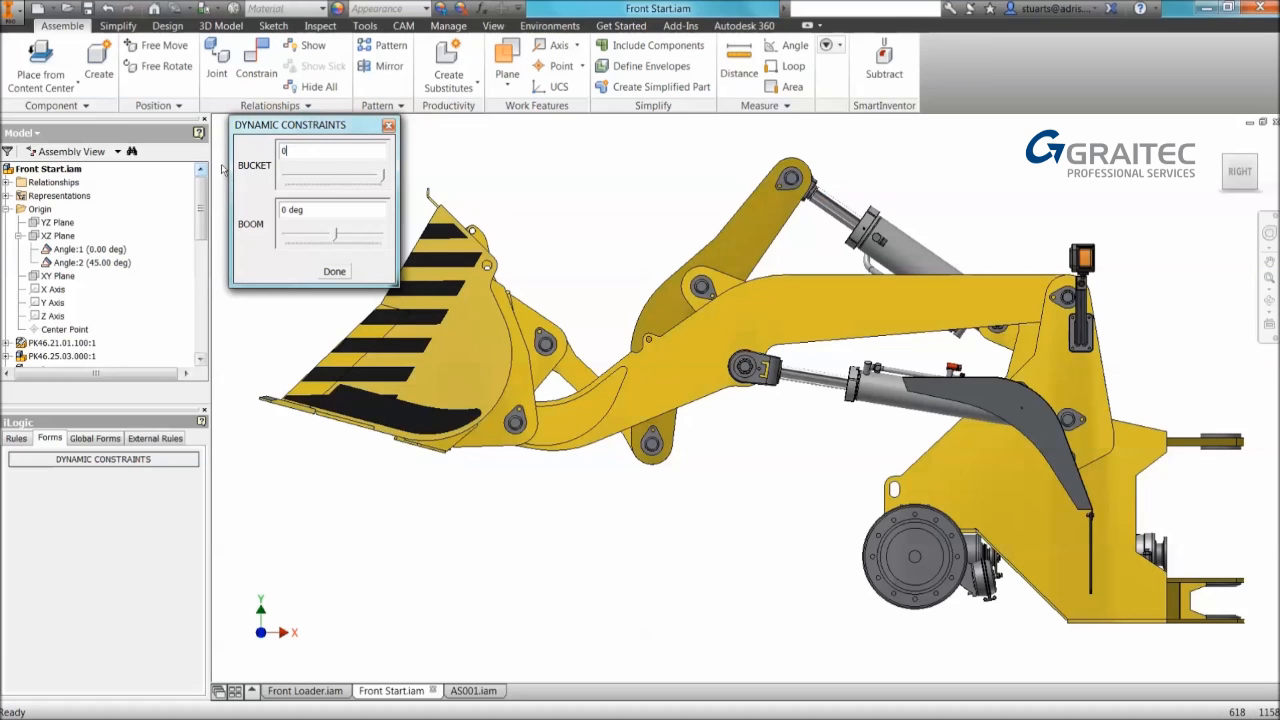
pyautogui.press('Return')
# Step: Use the form's sliders to set BUCKET to -13 deg and BOOM to 9 deg, and close the form
pyautogui.moveTo(335, 178)
pyautogui.mouseDown()
pyautogui.moveTo(348, 178)
pyautogui.moveTo(321, 175)
pyautogui.mouseUp()
pyautogui.moveTo(335, 233)
pyautogui.mouseDown()
pyautogui.moveTo(322, 246)
pyautogui.moveTo(345, 235)
pyautogui.moveTo(349, 248)
pyautogui.mouseUp()
pyautogui.click(349, 269)
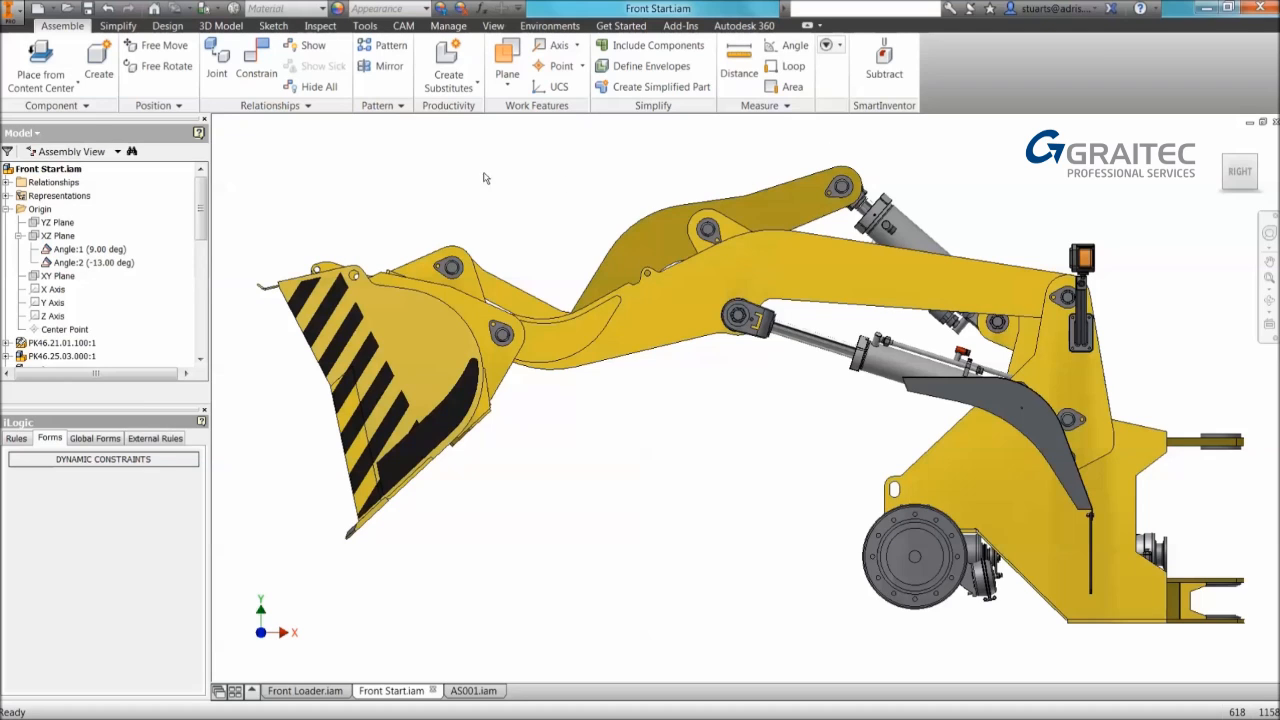
# Step: Run an interference analysis with the bucket and boom components in the first selection set, and dismiss the report
pyautogui.click(320, 25)
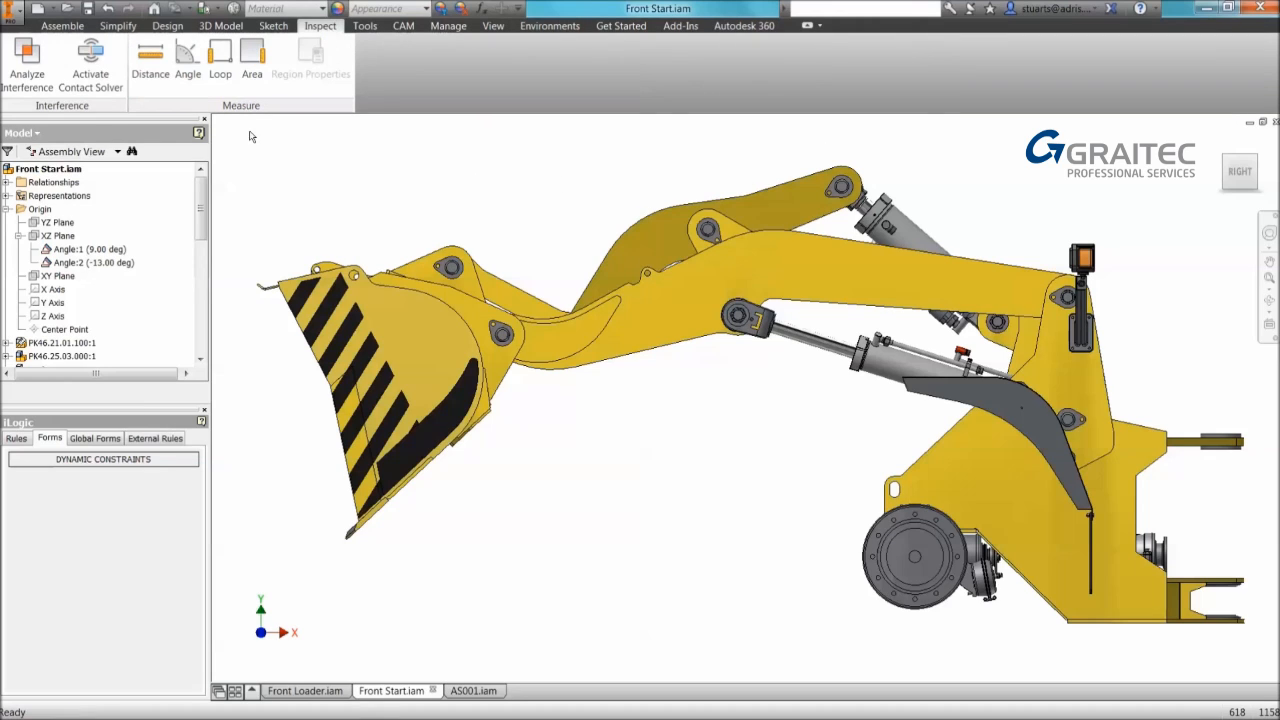
pyautogui.click(24, 67)
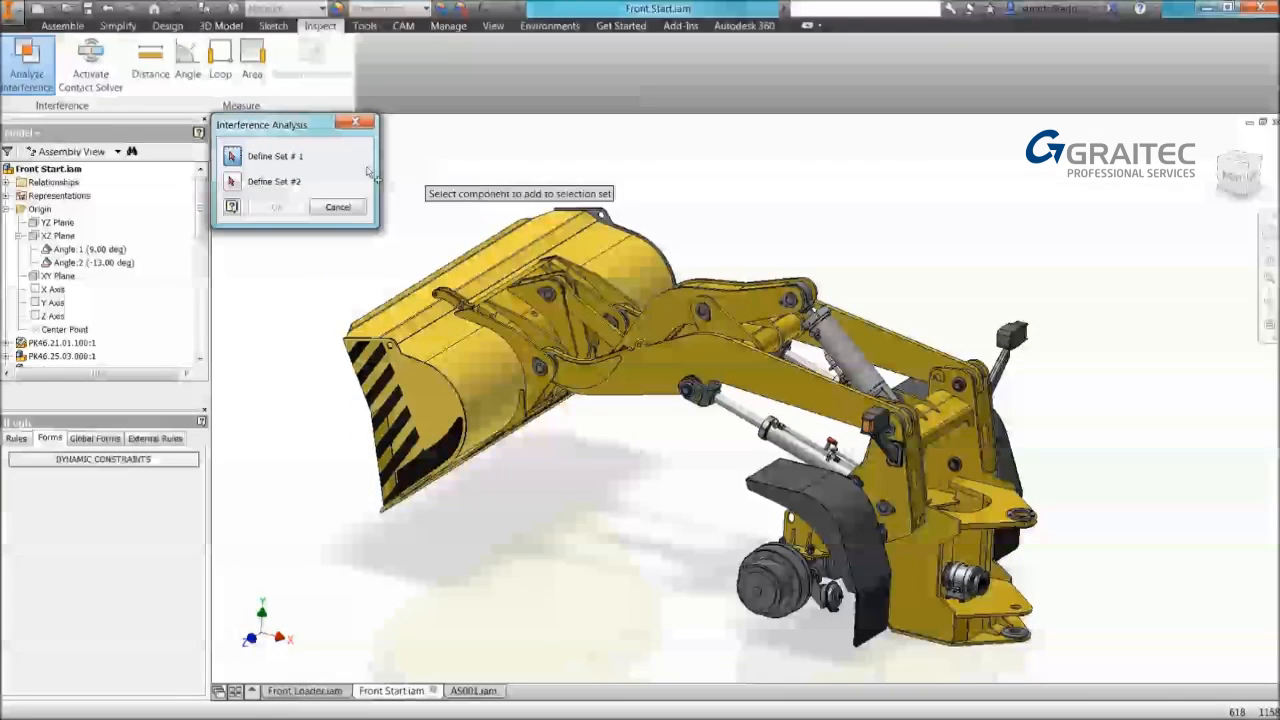
pyautogui.click(570, 242)
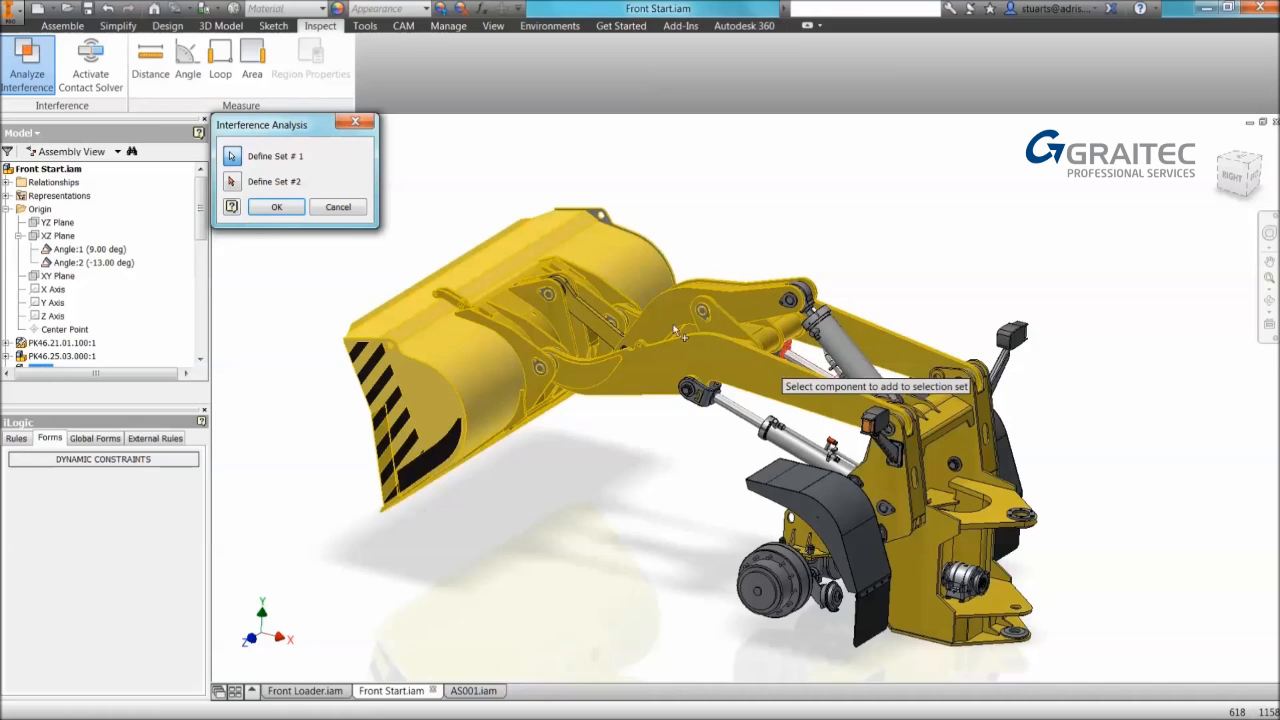
pyautogui.click(276, 212)
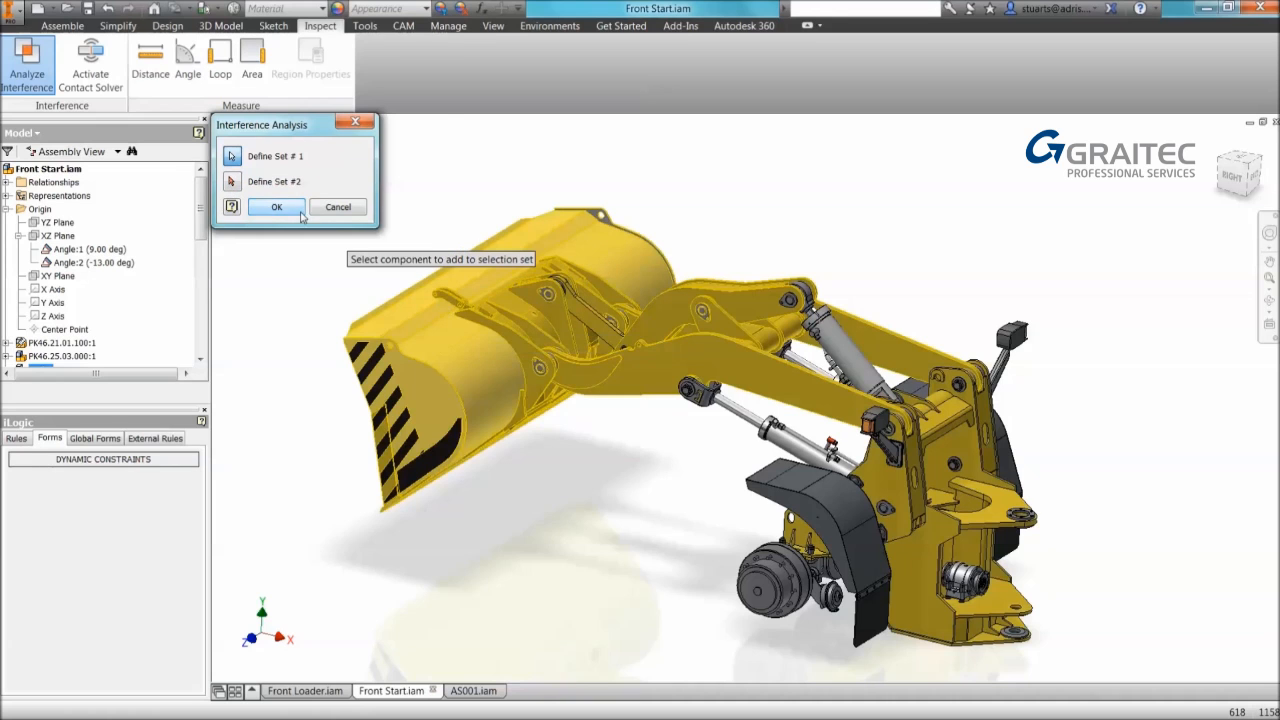
pyautogui.click(278, 207)
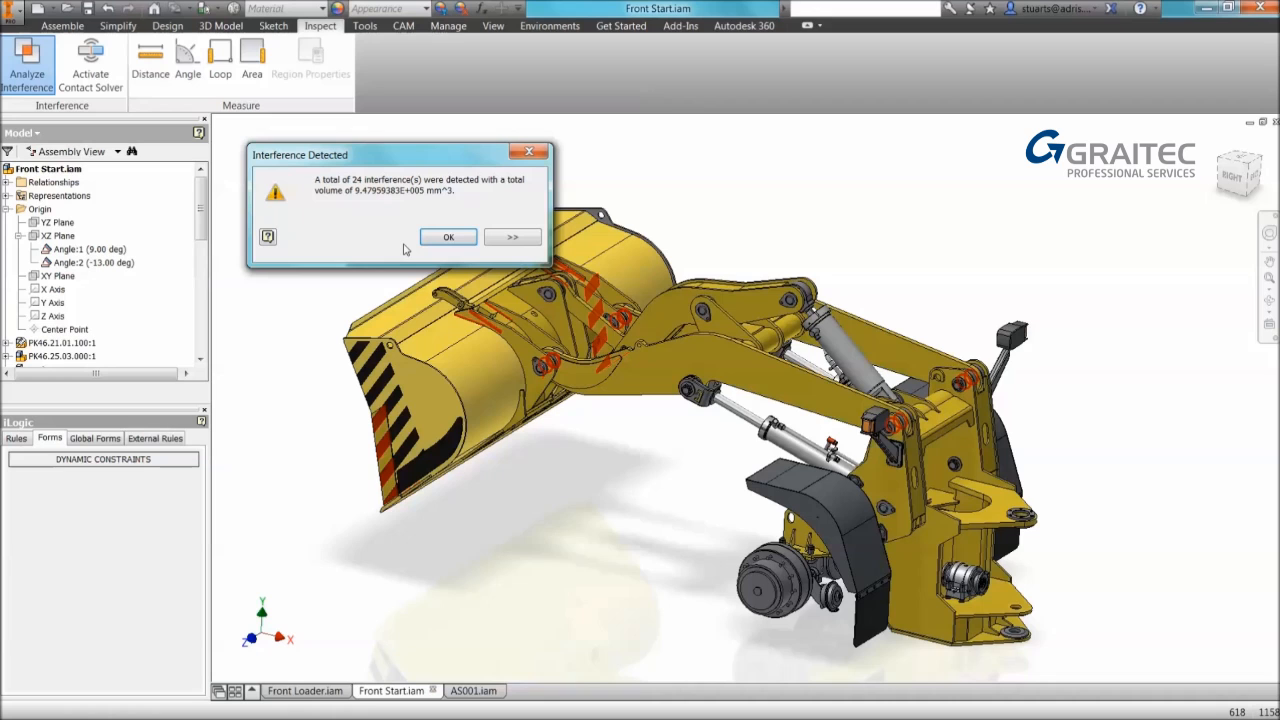
pyautogui.click(446, 237)
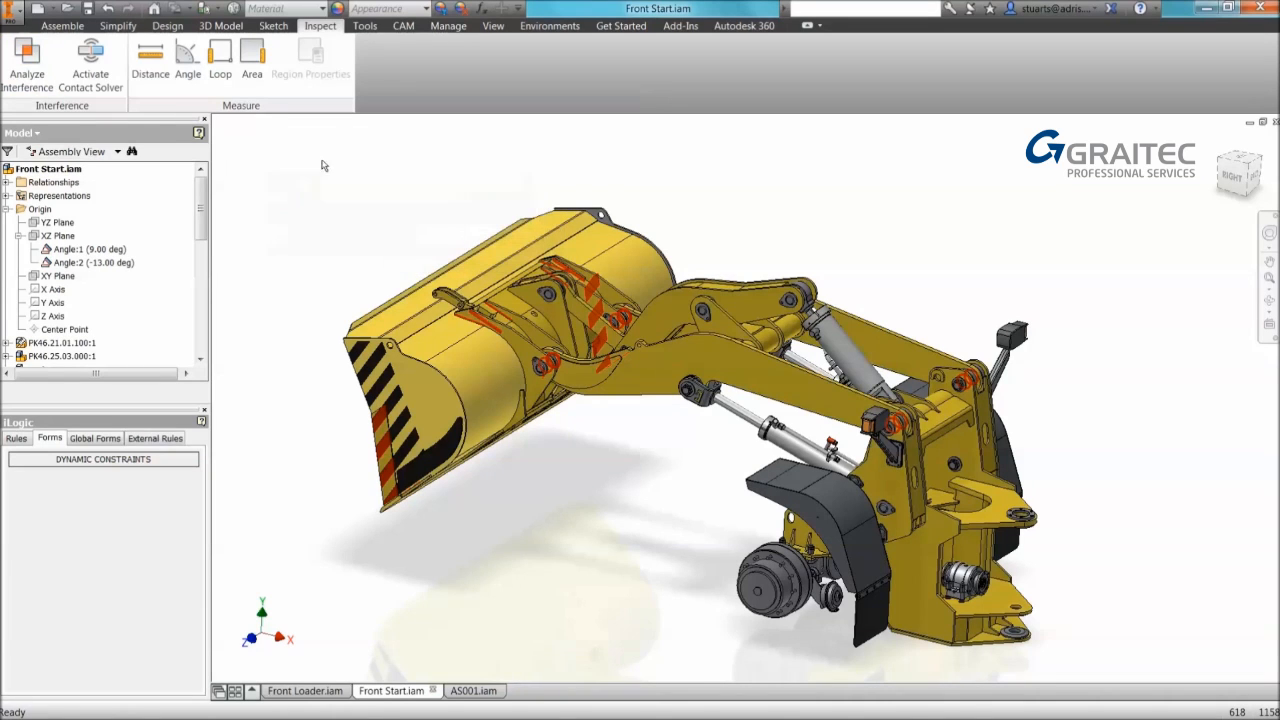
# Step: Run an interference analysis with the bucket and boom components as set 1 and the front chassis PK46.21.01.100:1 as set 2
pyautogui.click(28, 70)
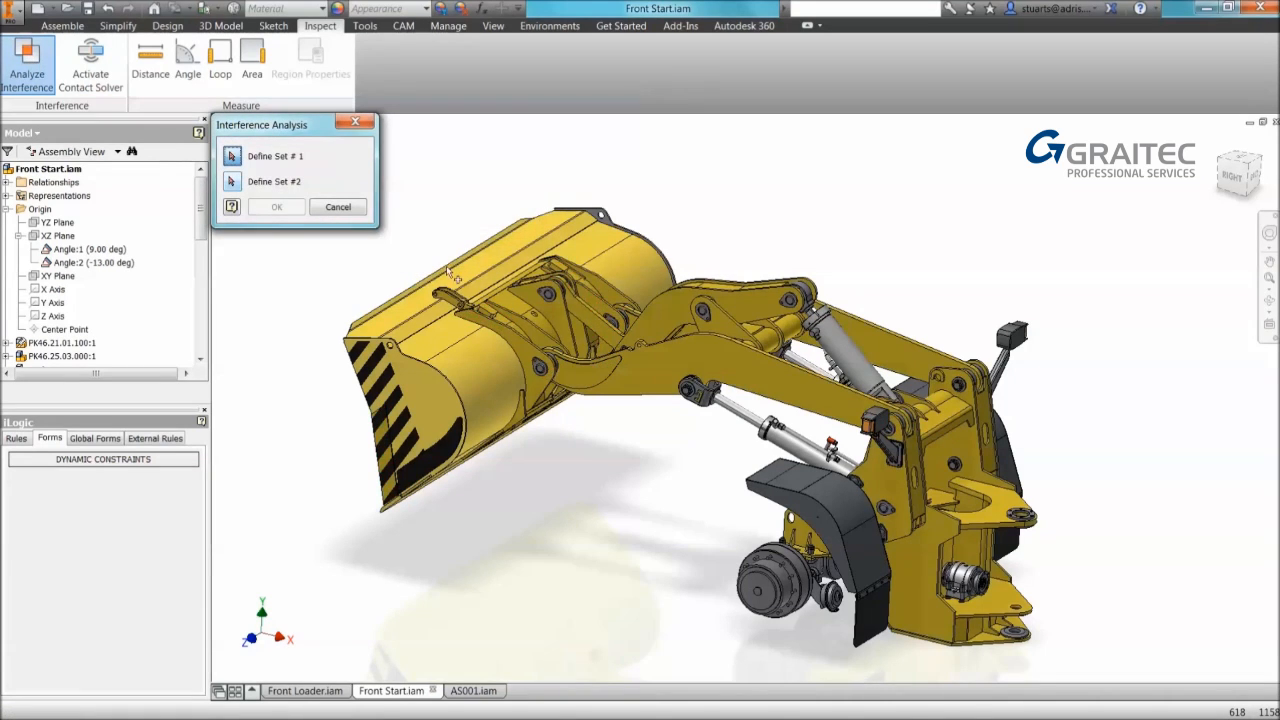
pyautogui.click(650, 312)
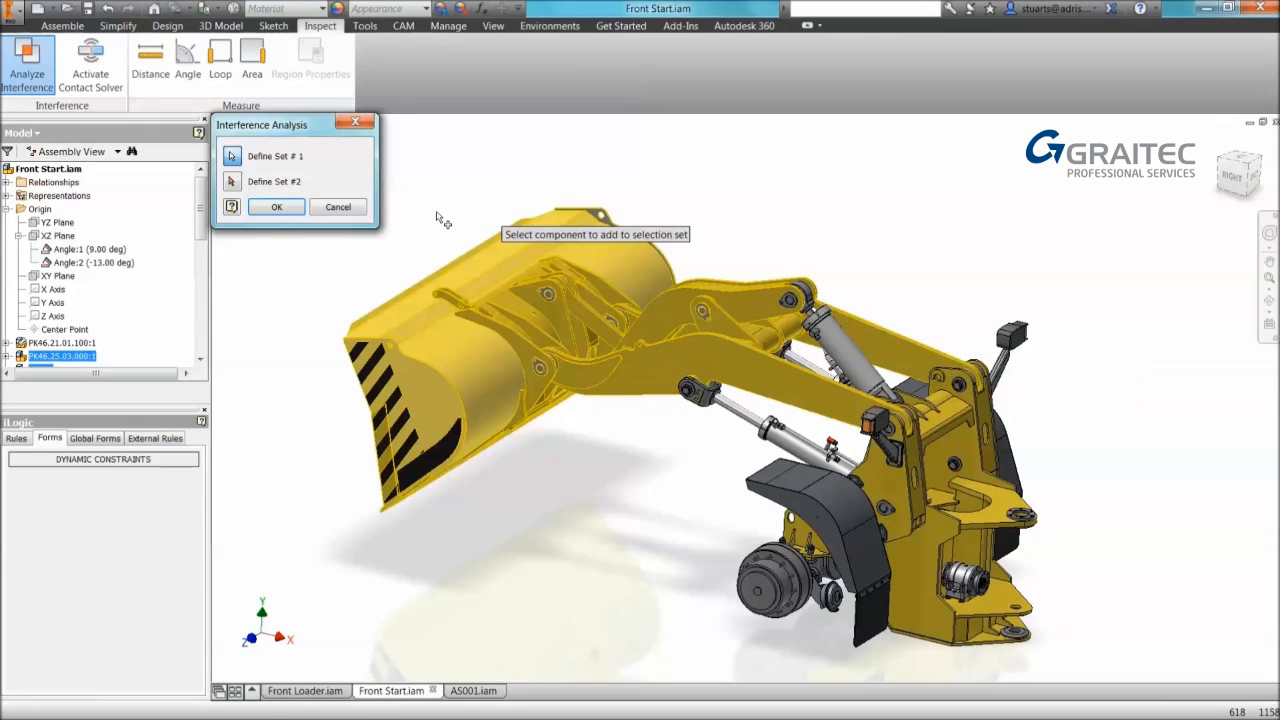
pyautogui.click(232, 183)
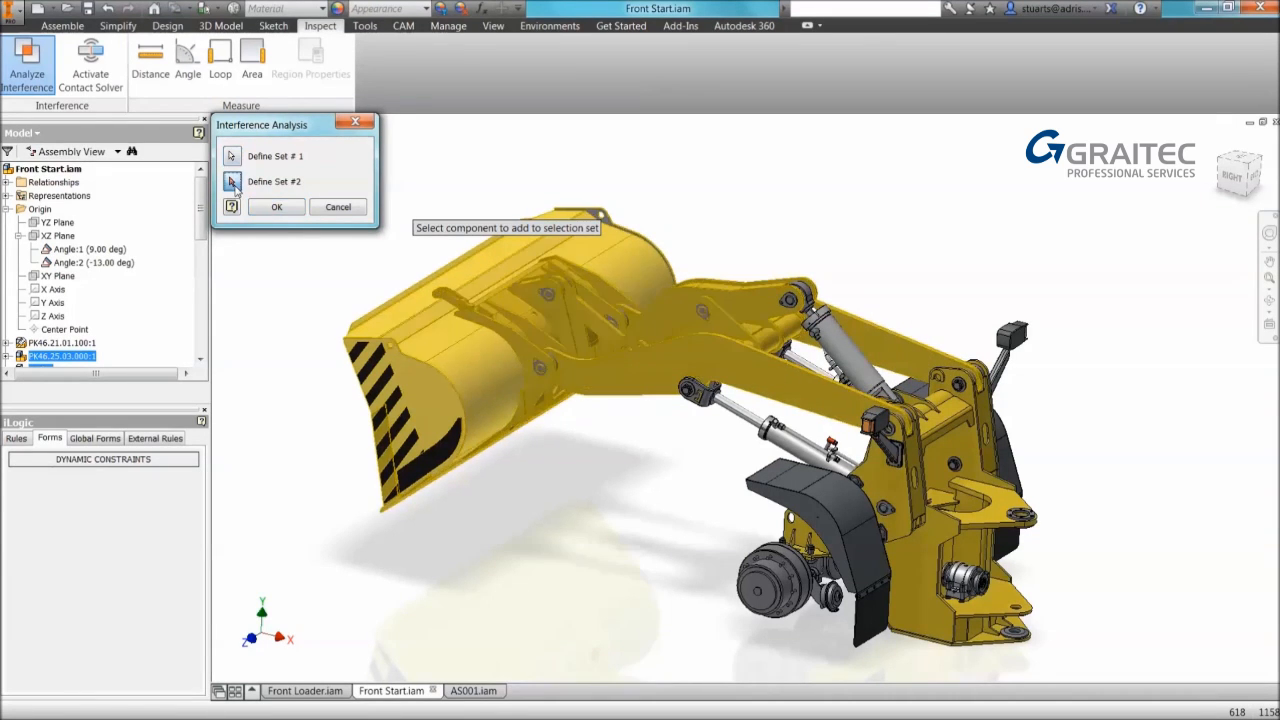
pyautogui.click(929, 458)
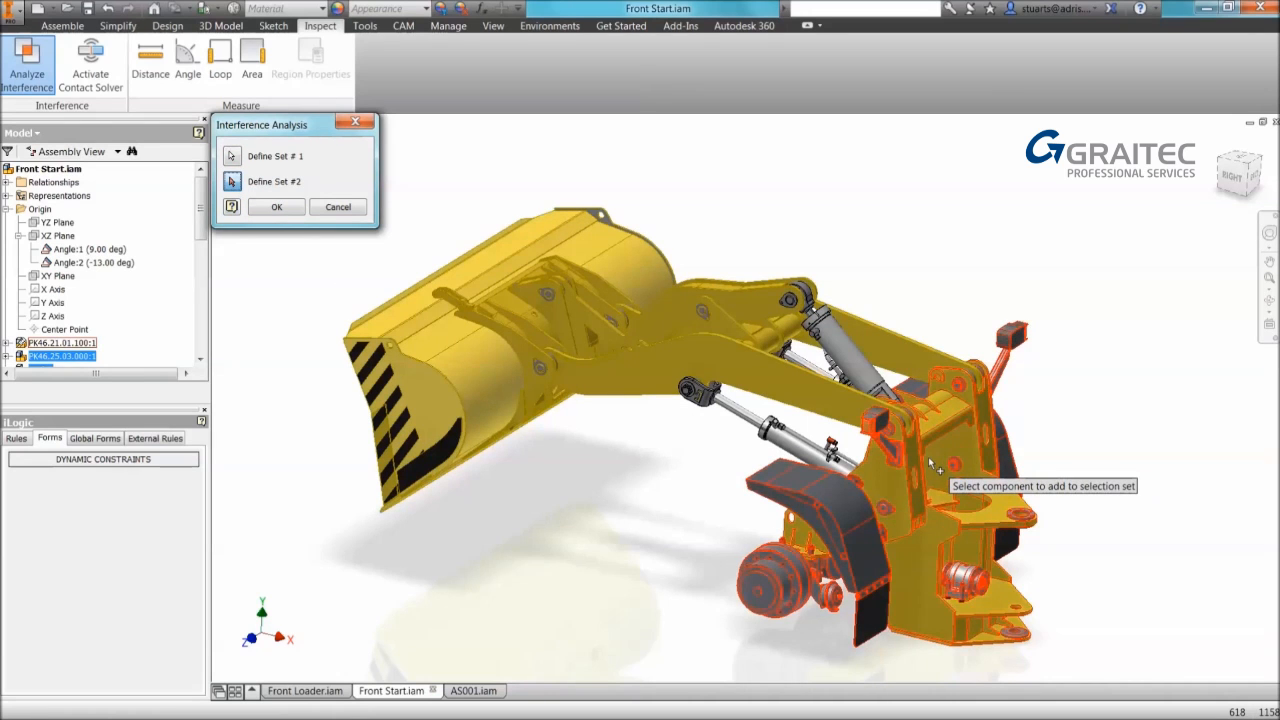
pyautogui.click(277, 208)
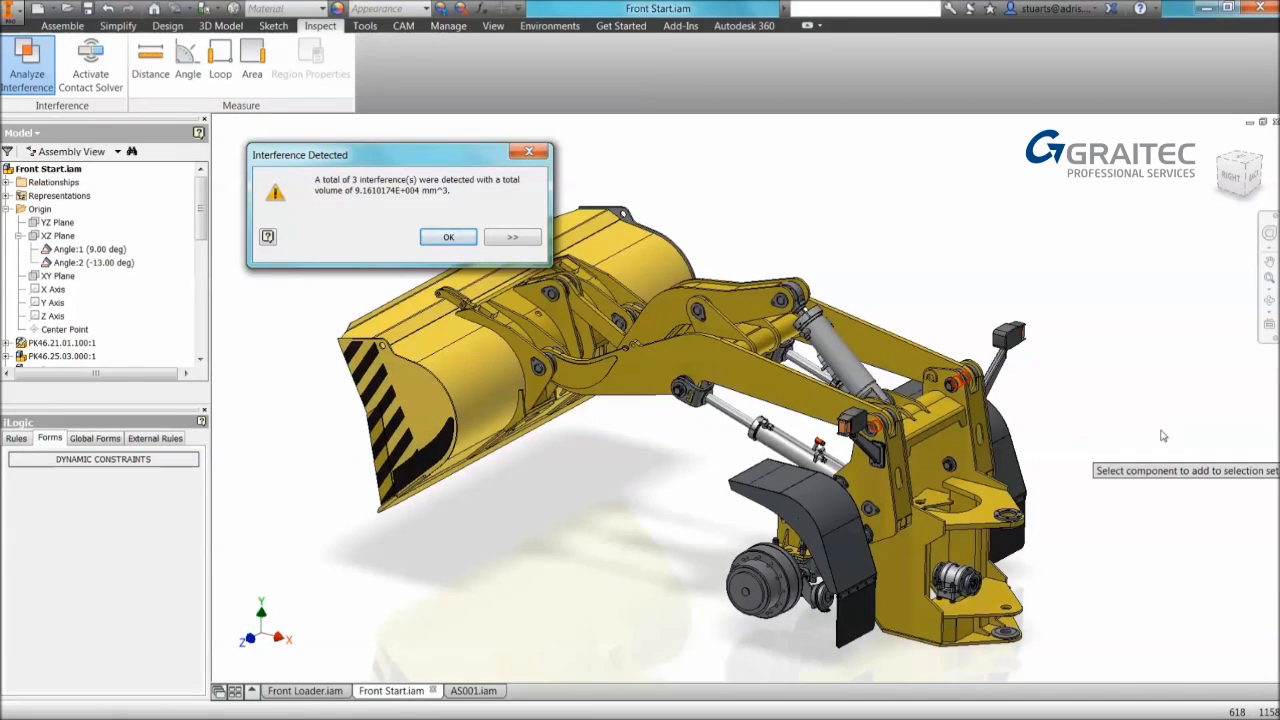
# Step: Examine the highlighted interferences at the boom pivots up close and review the part, centroid and volume details in the expanded report
pyautogui.scroll(-5, 1143, 451)
pyautogui.scroll(-5, 1126, 461)
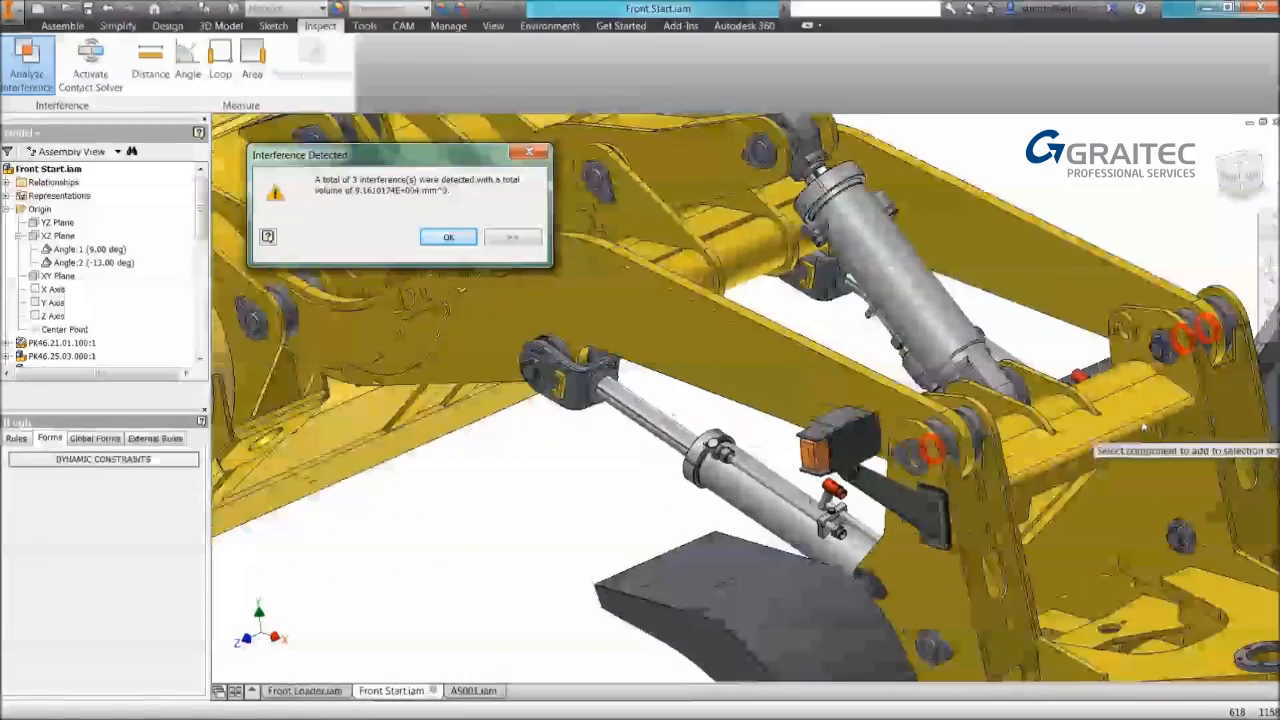
pyautogui.scroll(-3, 1126, 461)
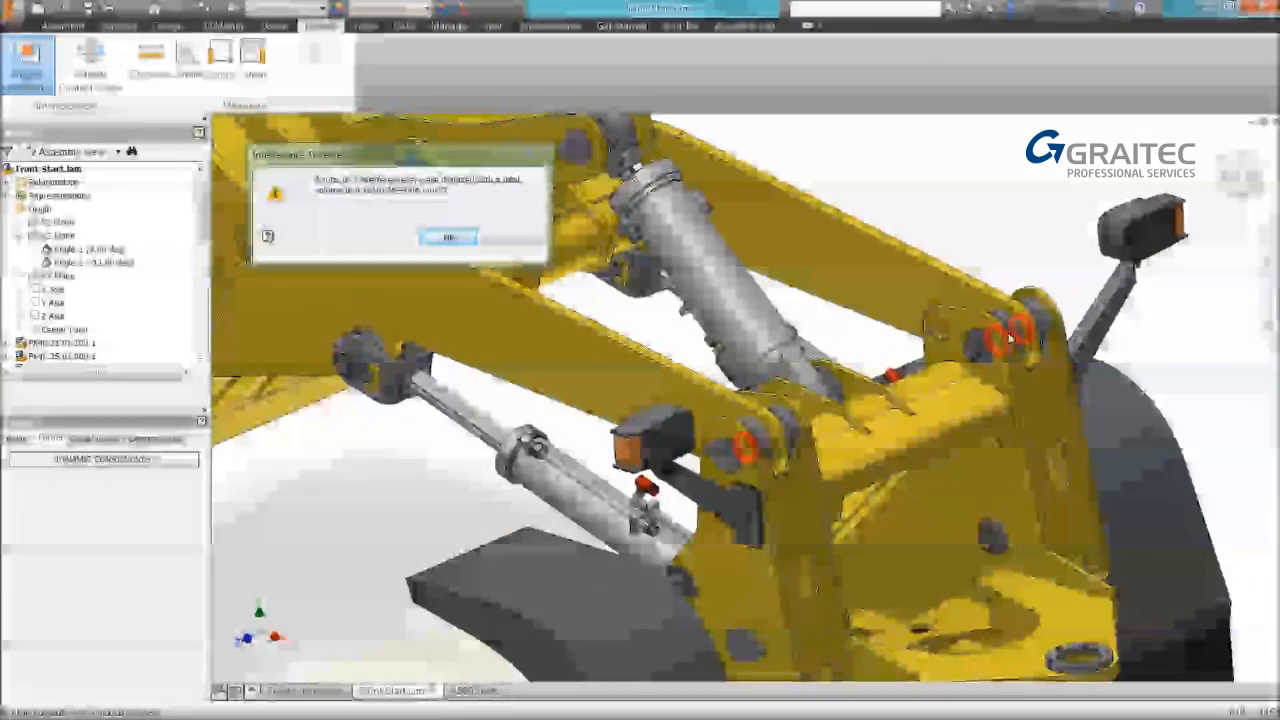
pyautogui.click(512, 240)
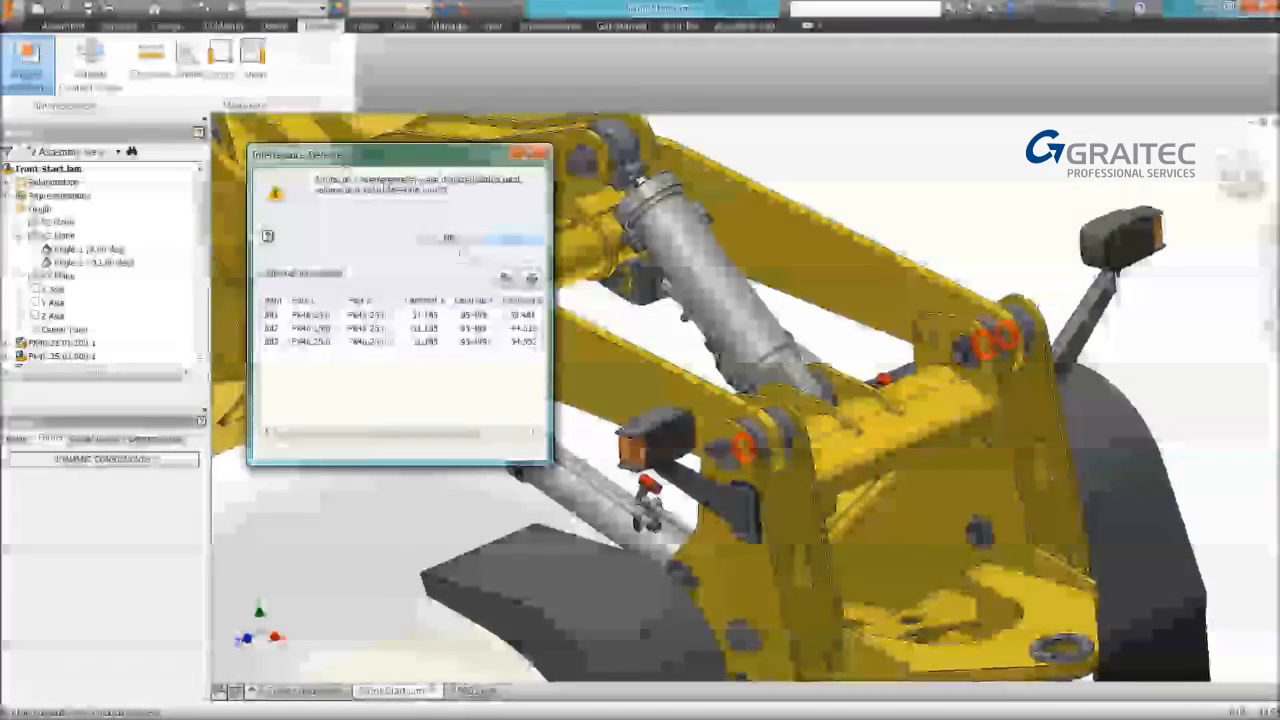
pyautogui.moveTo(400, 155); pyautogui.dragTo(365, 125)
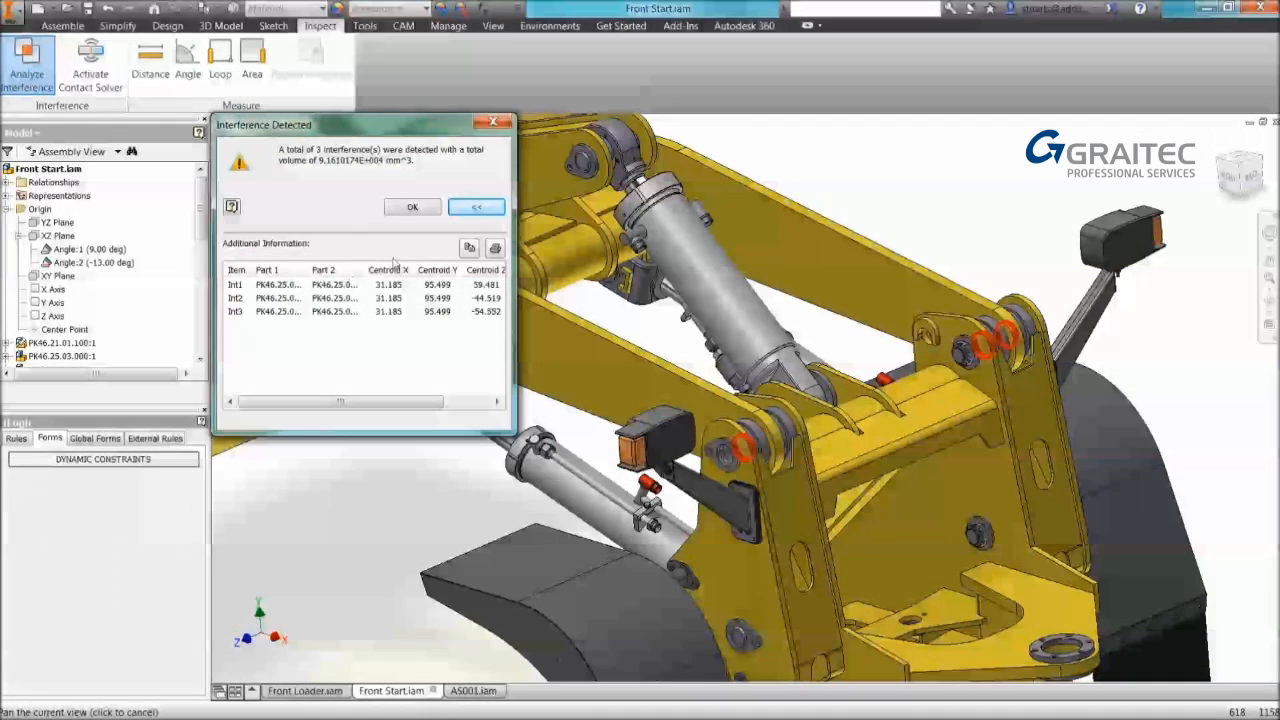
pyautogui.moveTo(388, 403); pyautogui.dragTo(447, 405)
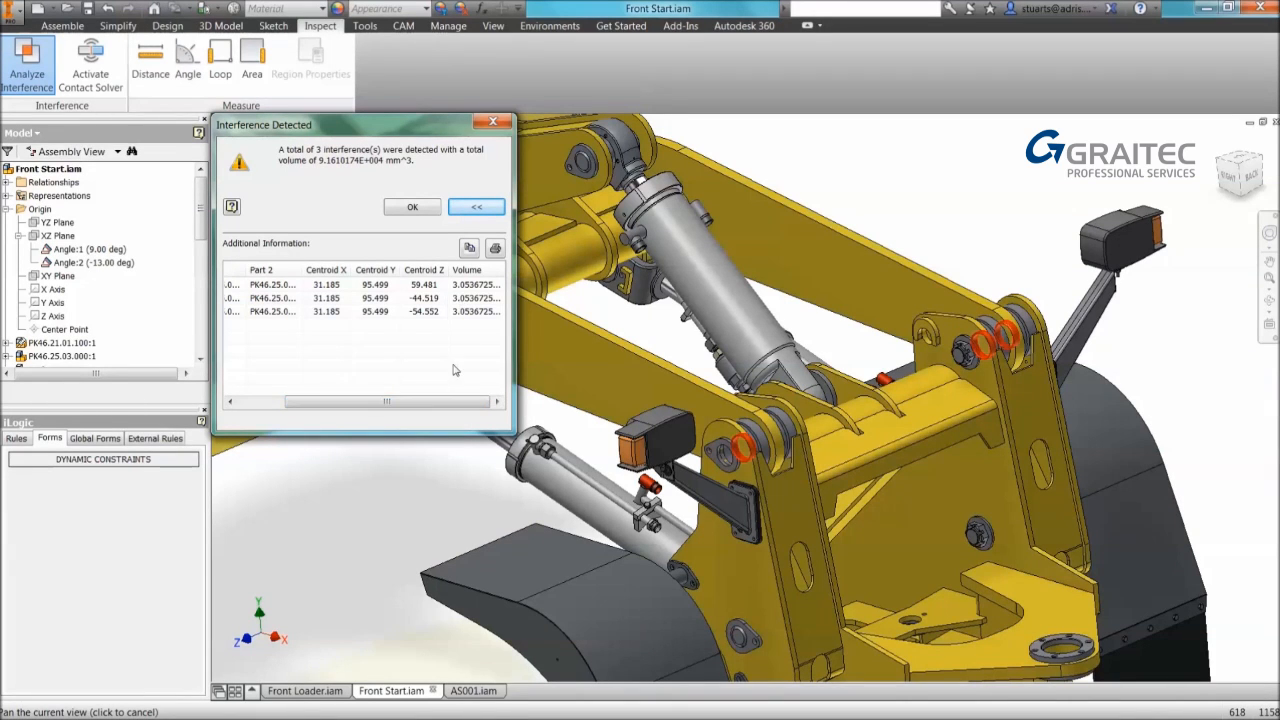
pyautogui.moveTo(445, 401); pyautogui.dragTo(317, 412)
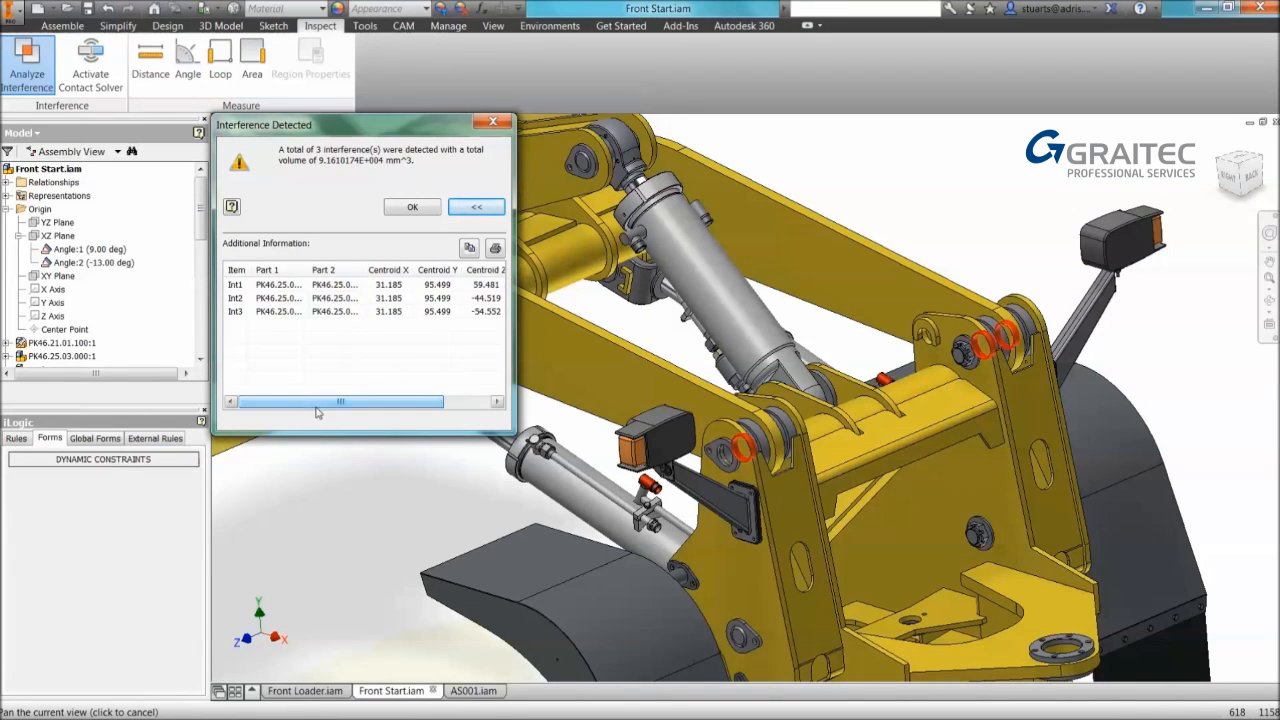
# Step: Copy the interference details into the blank Word file Document2, and return to the loader assembly to dismiss the report
pyautogui.click(469, 249)
pyautogui.click(469, 249)
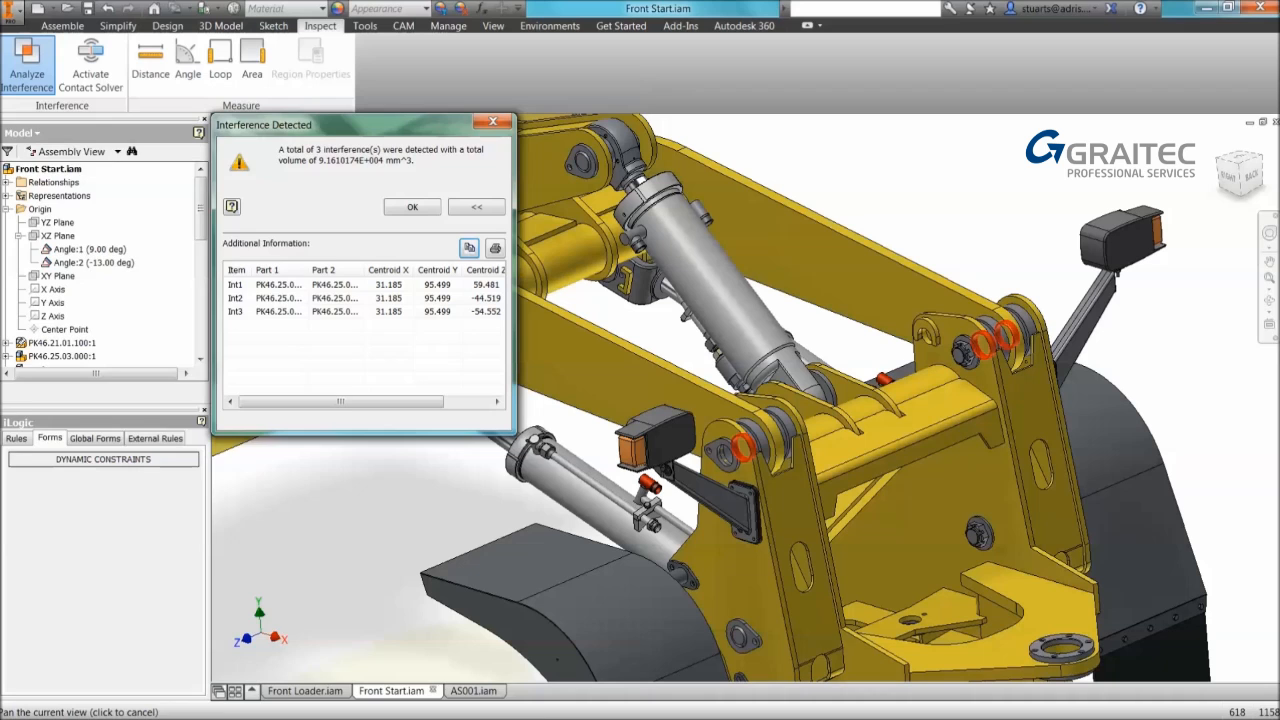
pyautogui.press('super')
pyautogui.click(308, 705)
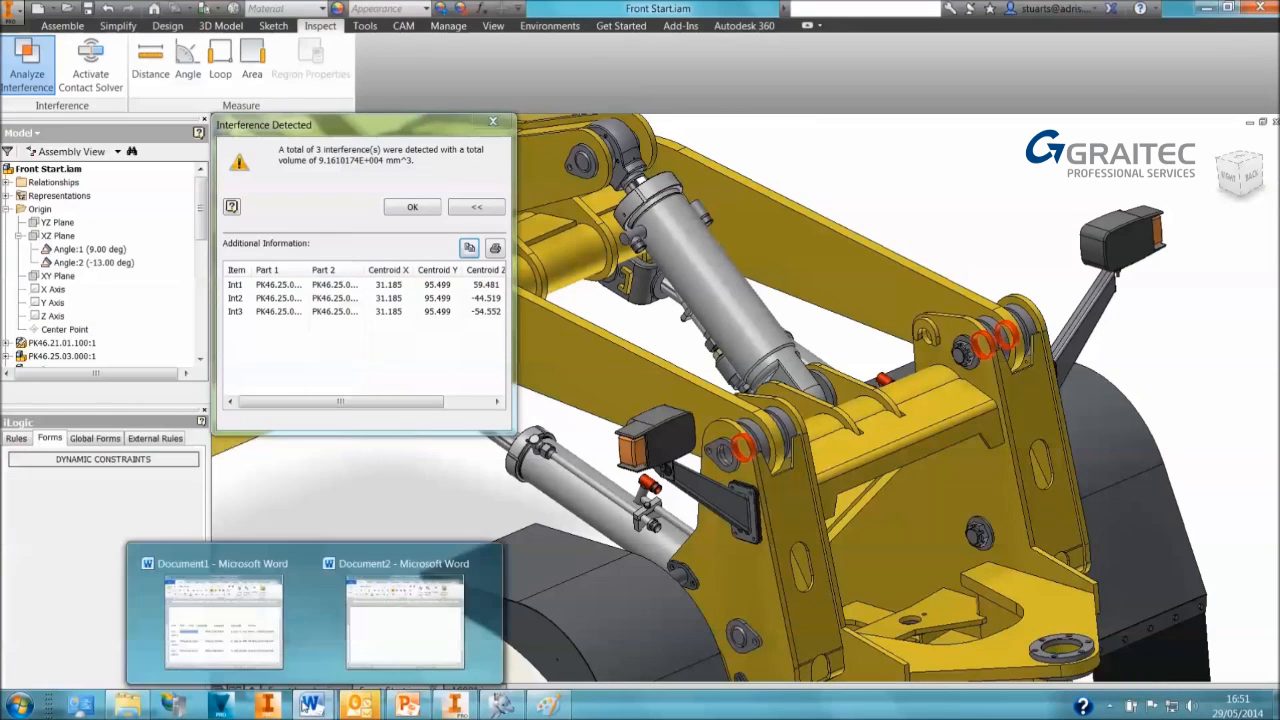
pyautogui.click(398, 625)
pyautogui.write('Item\tPart1\tPart2\tCentroidX\tCentroidY\tCentroidZ\tVolume Int1\tPK46.25.01.011:8\tPK46.25.00.006:6\t31.185\t95.499\t59.481\t3.0536725E+004 mm^3 Int2\tPK46.25.01.011:6\tPK46.25.00.006:8\t31.185\t95.499\t-44.519\t3.0536725E+004 mm^3 Int3\tPK46.25.01.011:5\tPK46.25.00.006:5\t31.185\t95.499\t-54.552\t3.0536725E+004 mm^3')
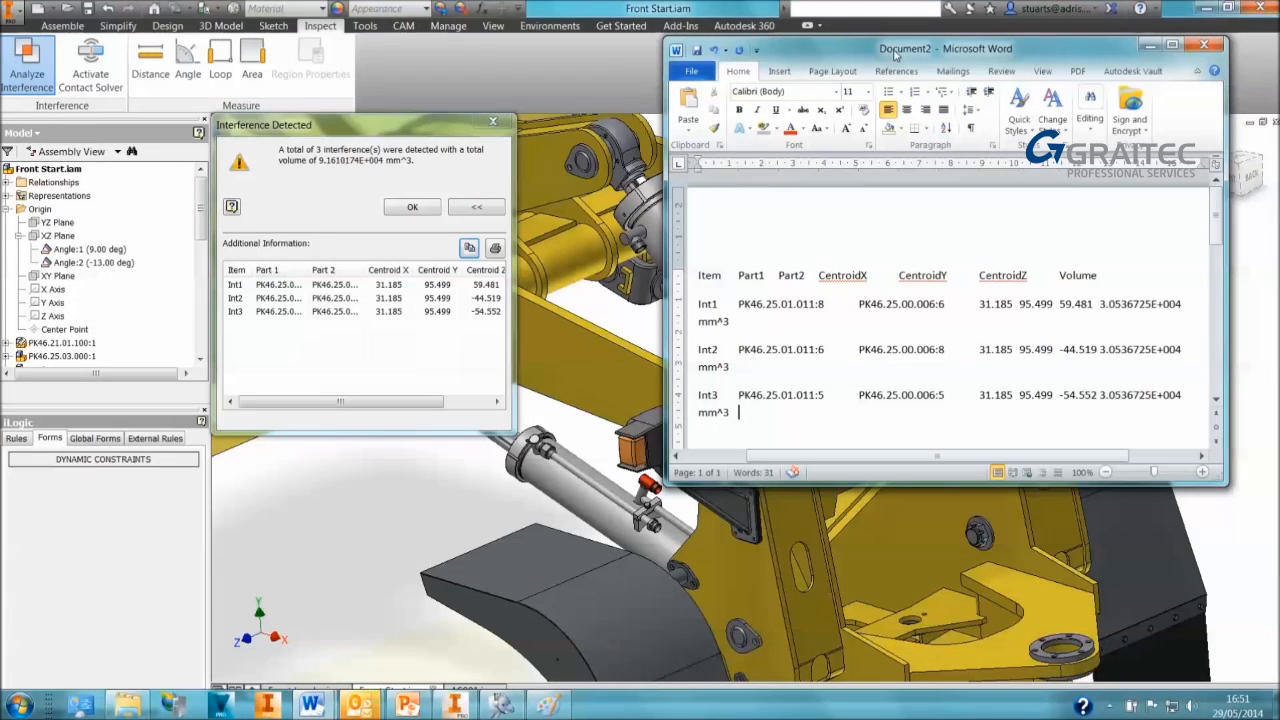
pyautogui.moveTo(890, 55); pyautogui.dragTo(855, 5)
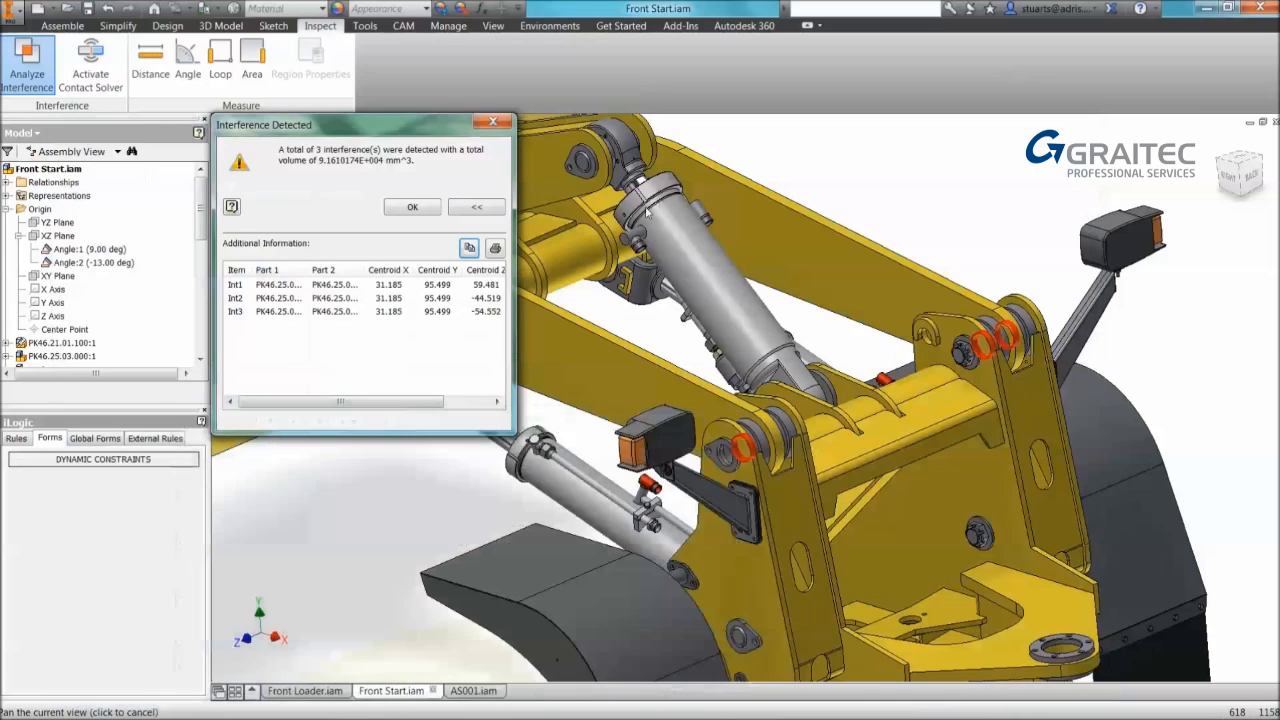
pyautogui.click(412, 207)
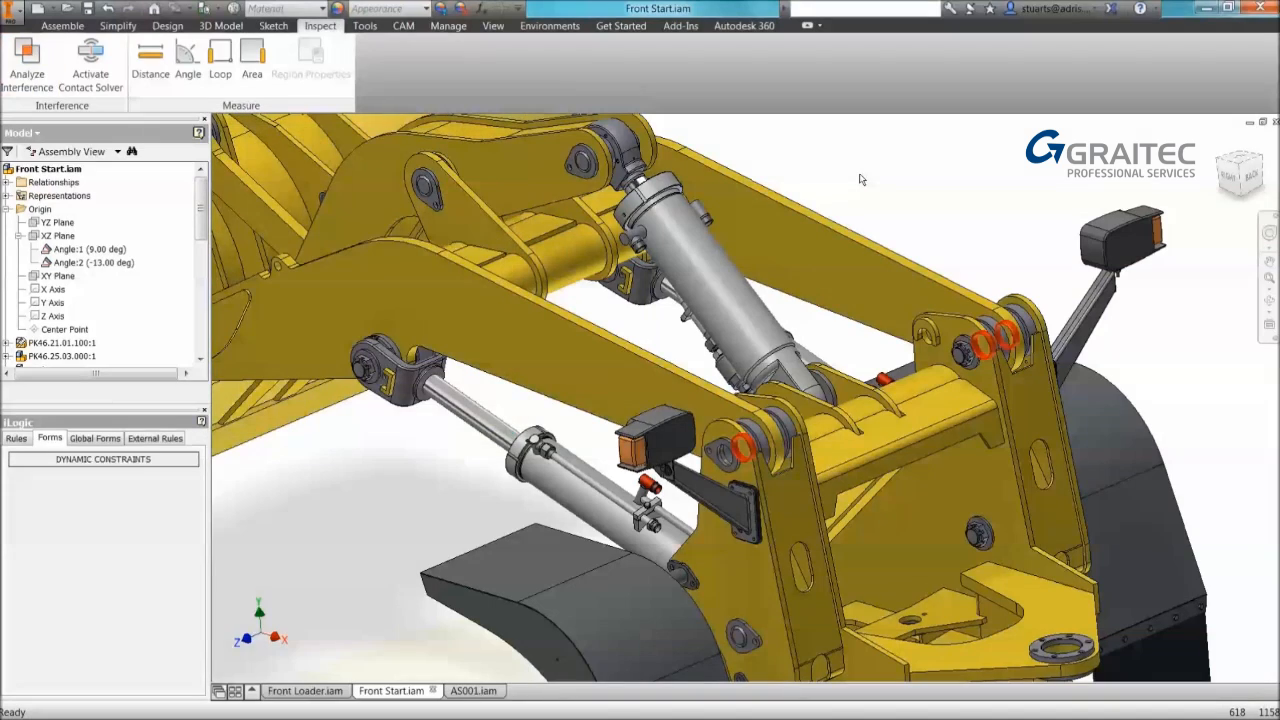